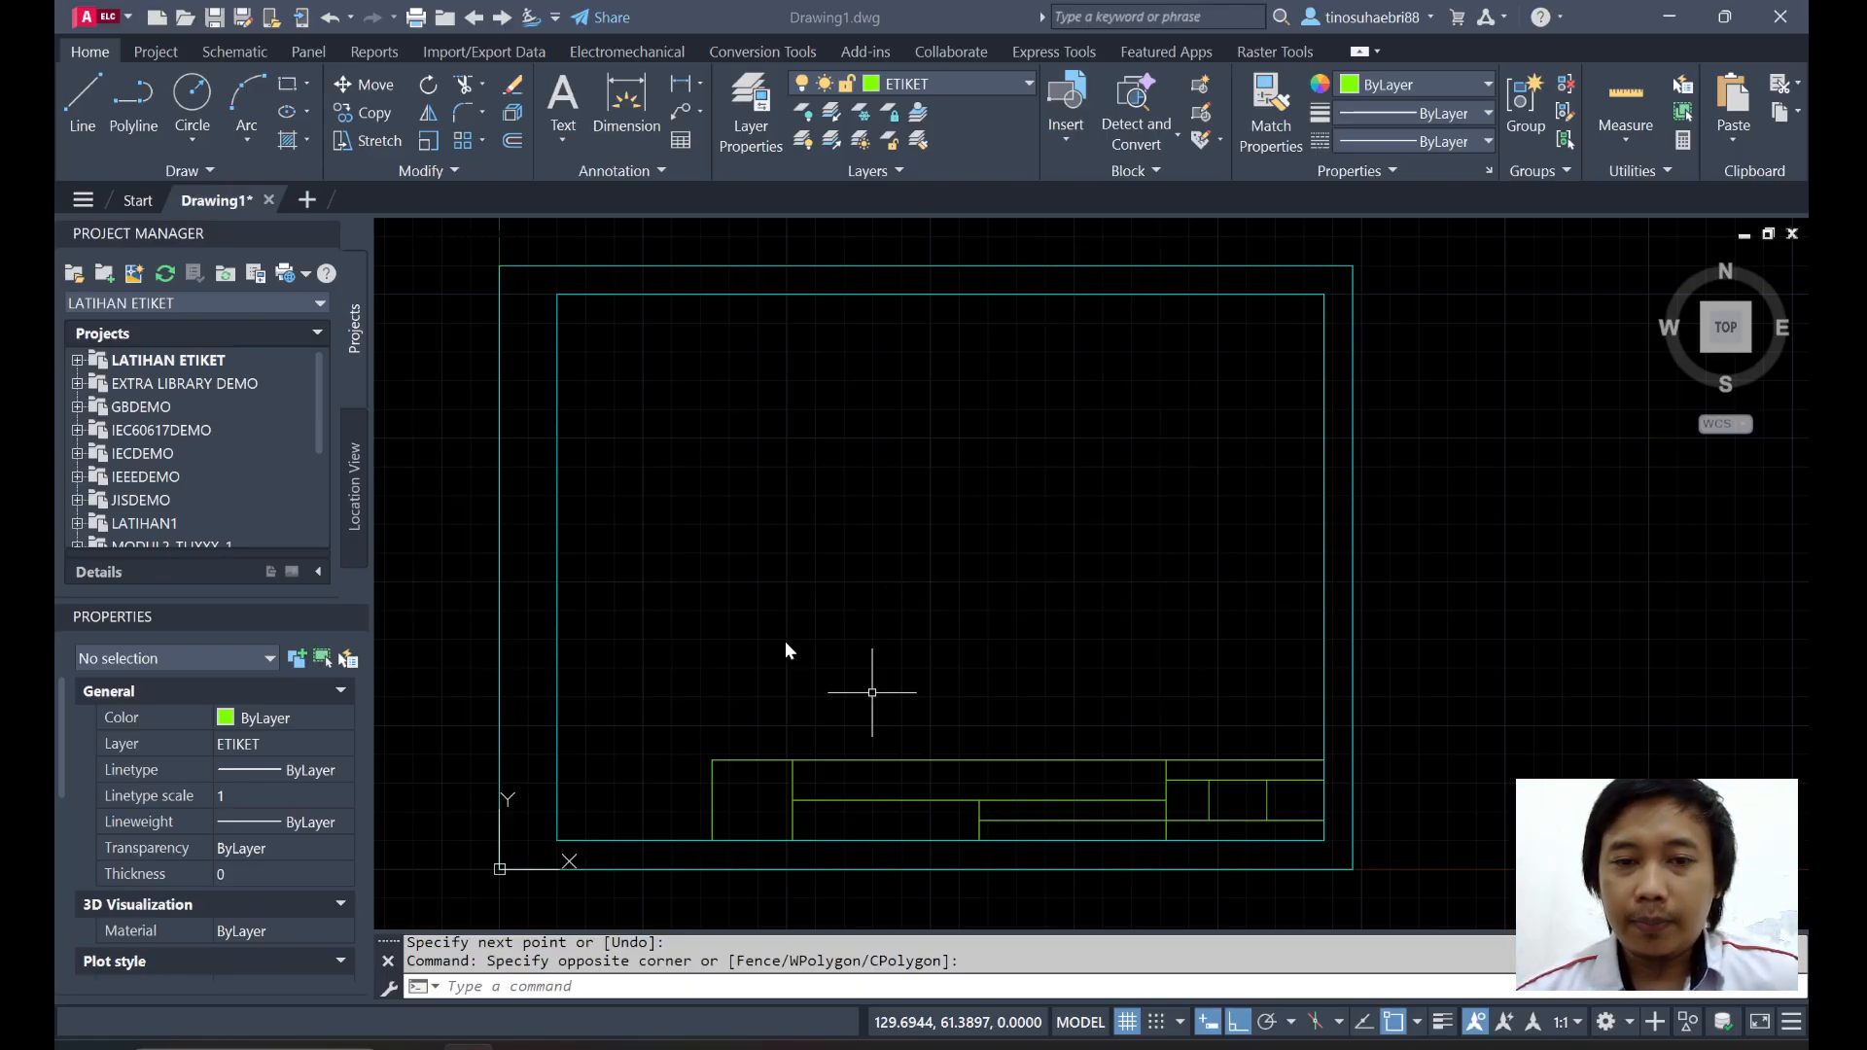
Examine the topic outline and the annotated title block sketch in the PowerPoint presentation, and return to the AutoCAD drawing.
{"action": "left_click", "coordinate": [738, 663]}
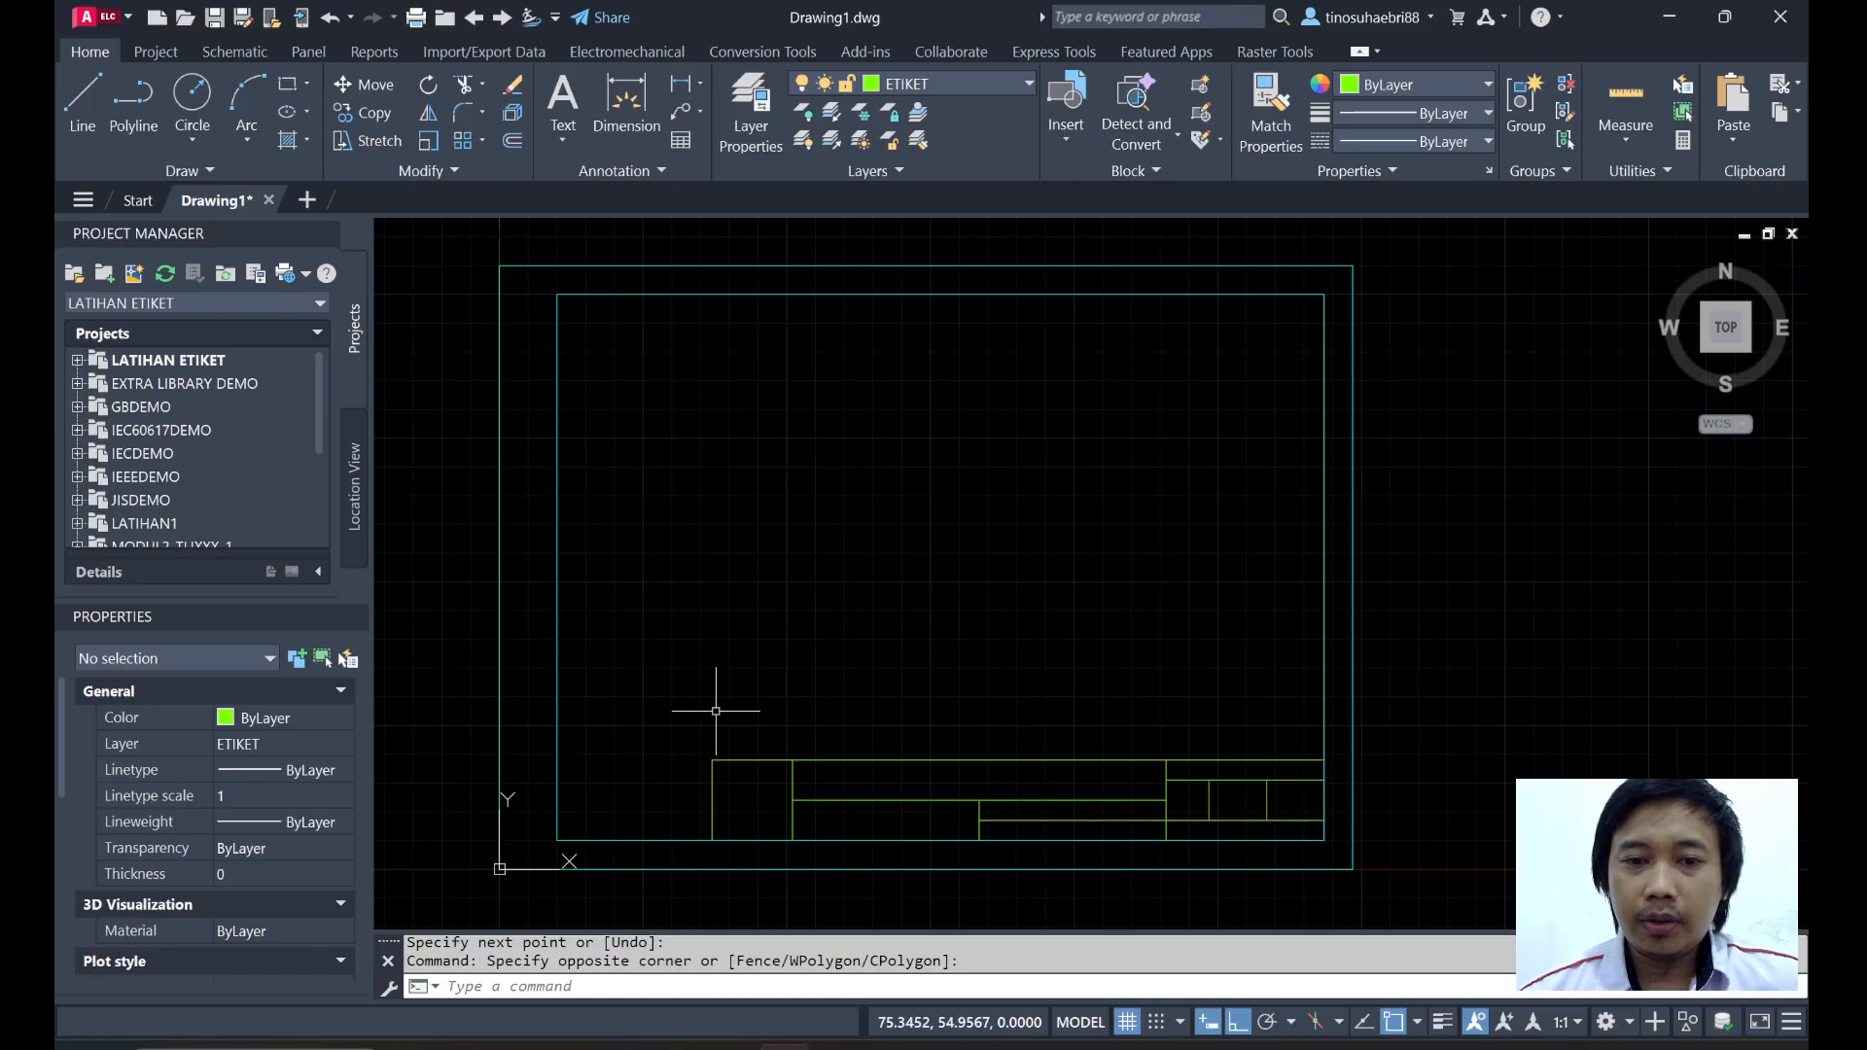
{"action": "scroll", "coordinate": [742, 681], "scroll_direction": "down", "scroll_amount": 2}
{"action": "scroll", "coordinate": [754, 712], "scroll_direction": "up", "scroll_amount": 3}
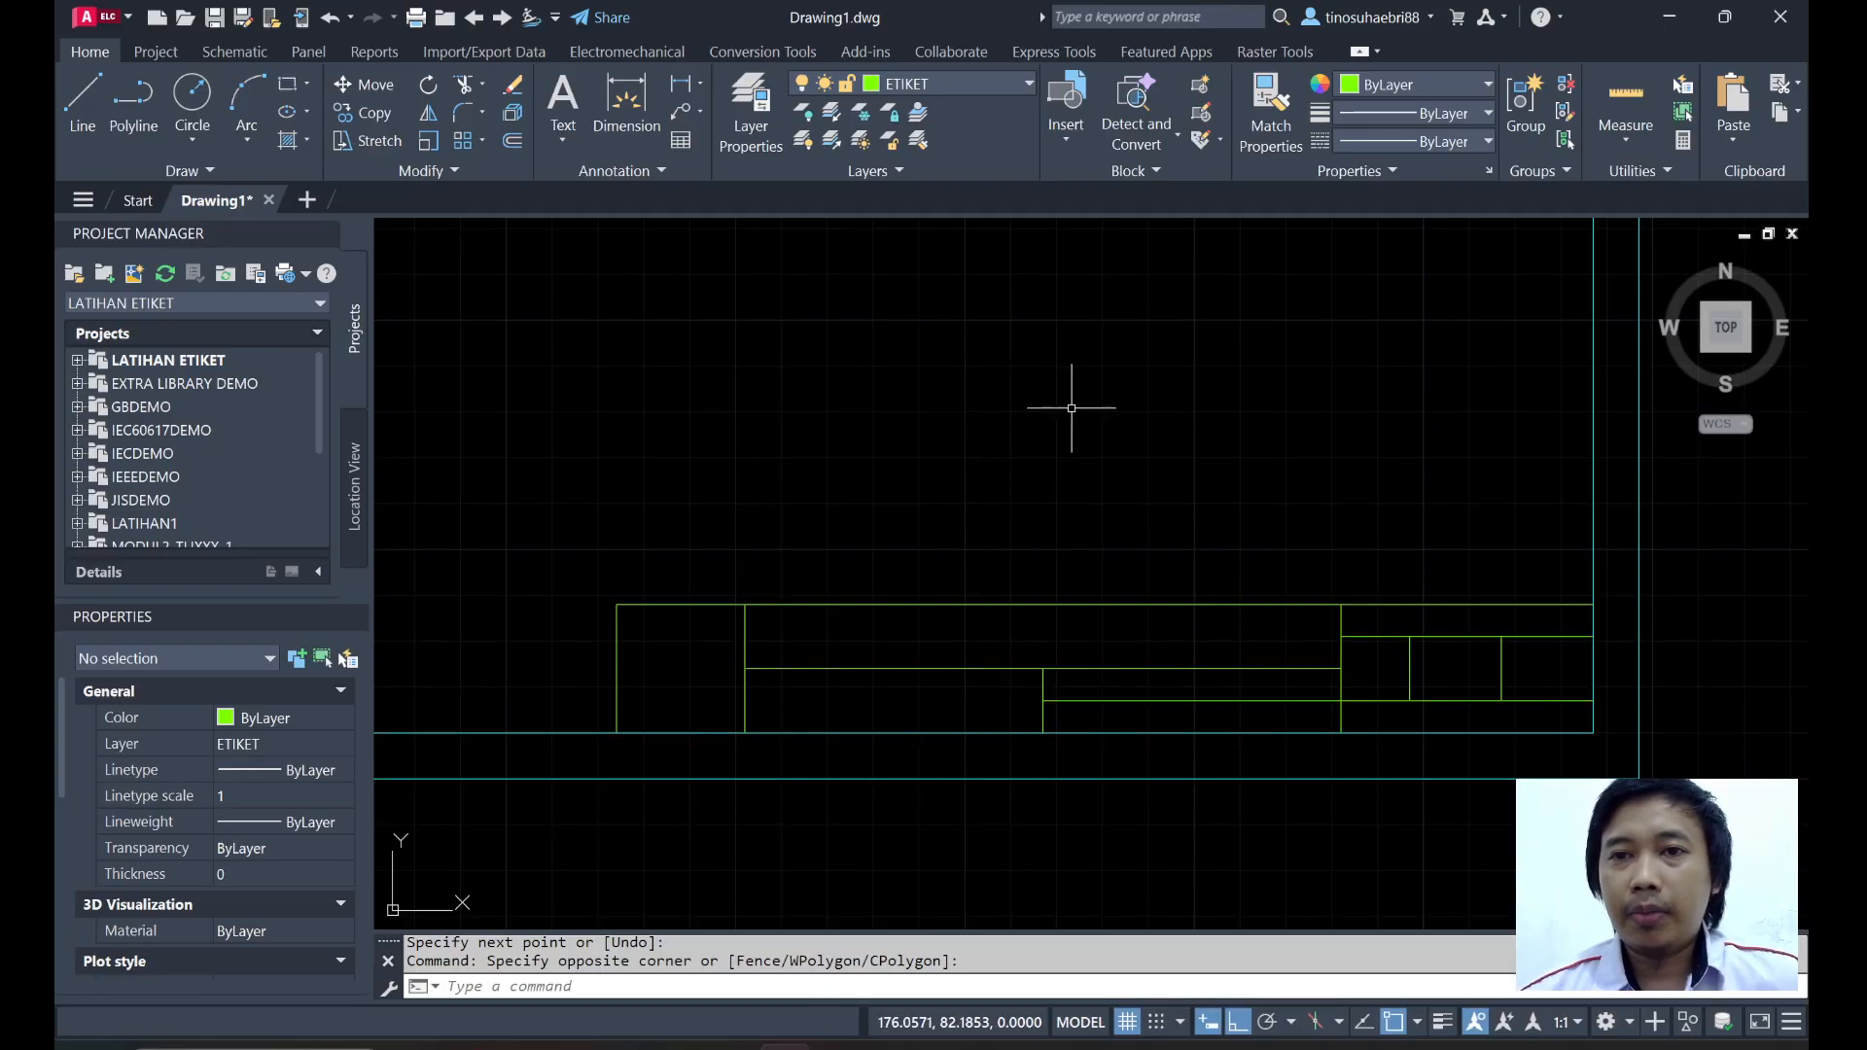
{"action": "left_click", "coordinate": [576, 1046]}
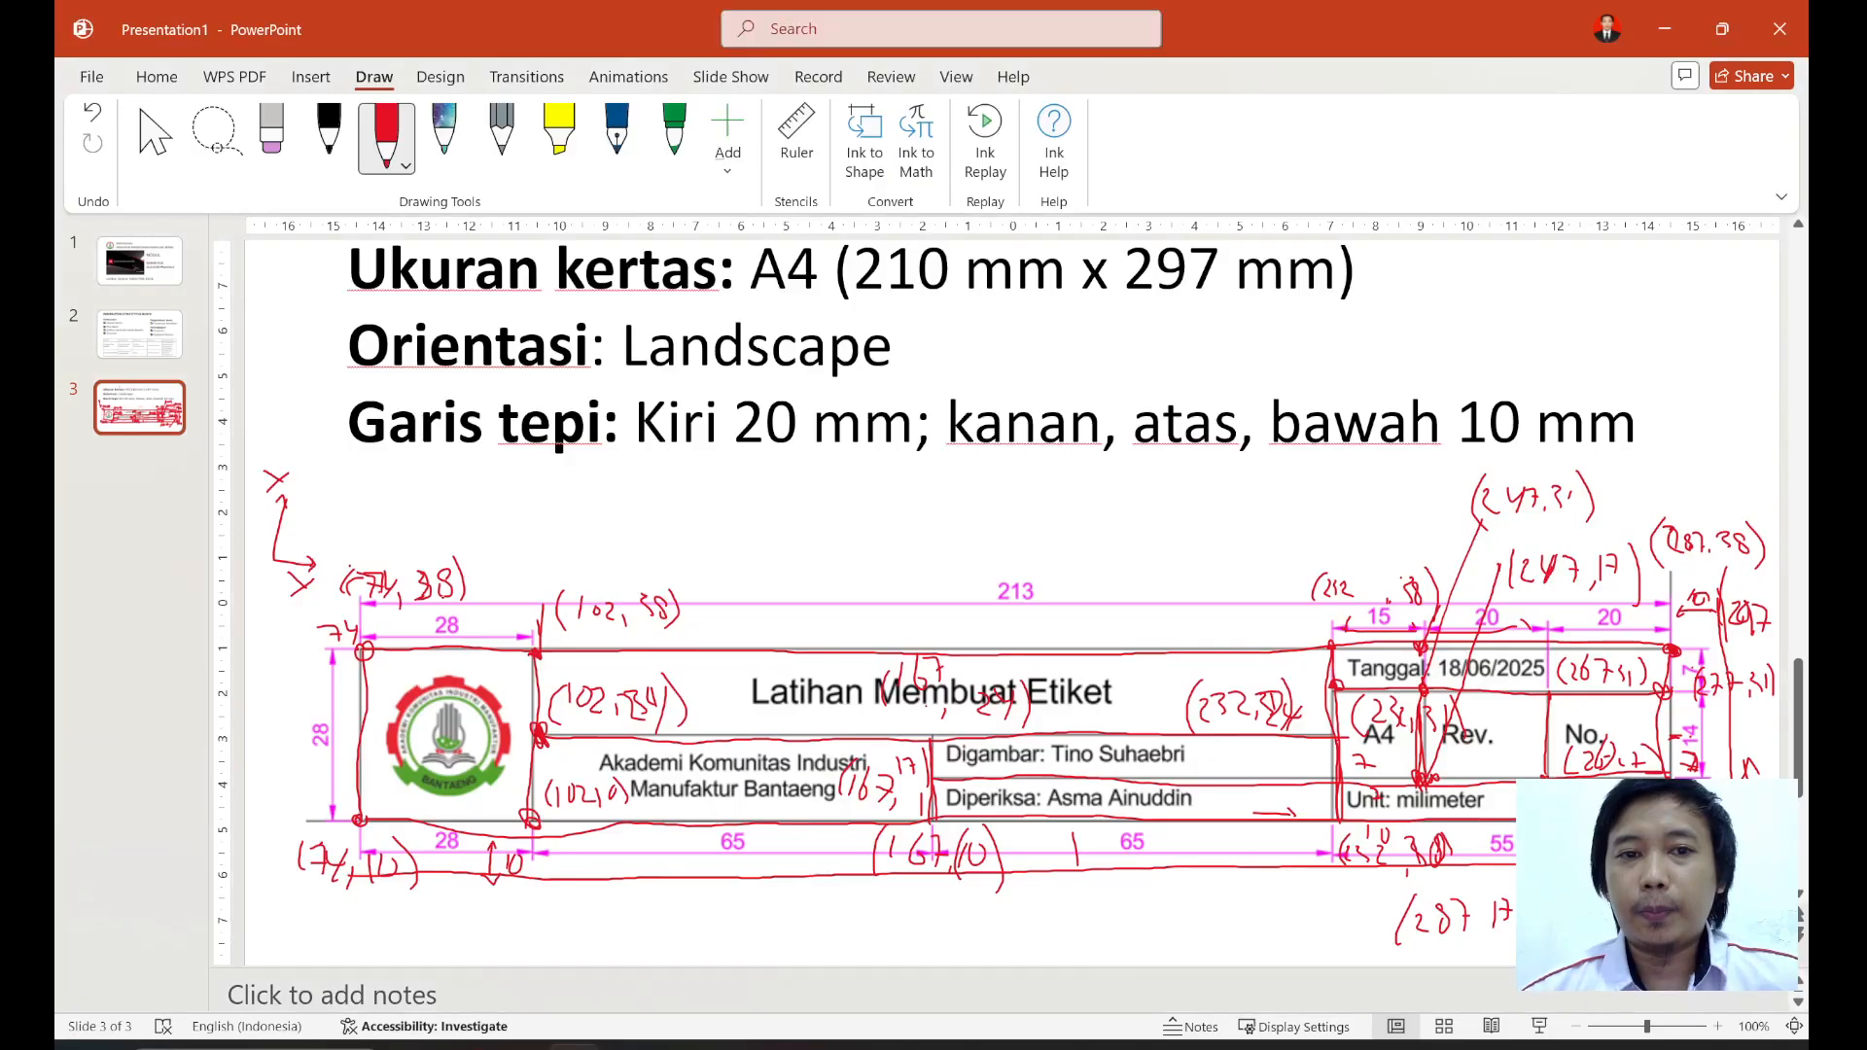
{"action": "left_click", "coordinate": [145, 338]}
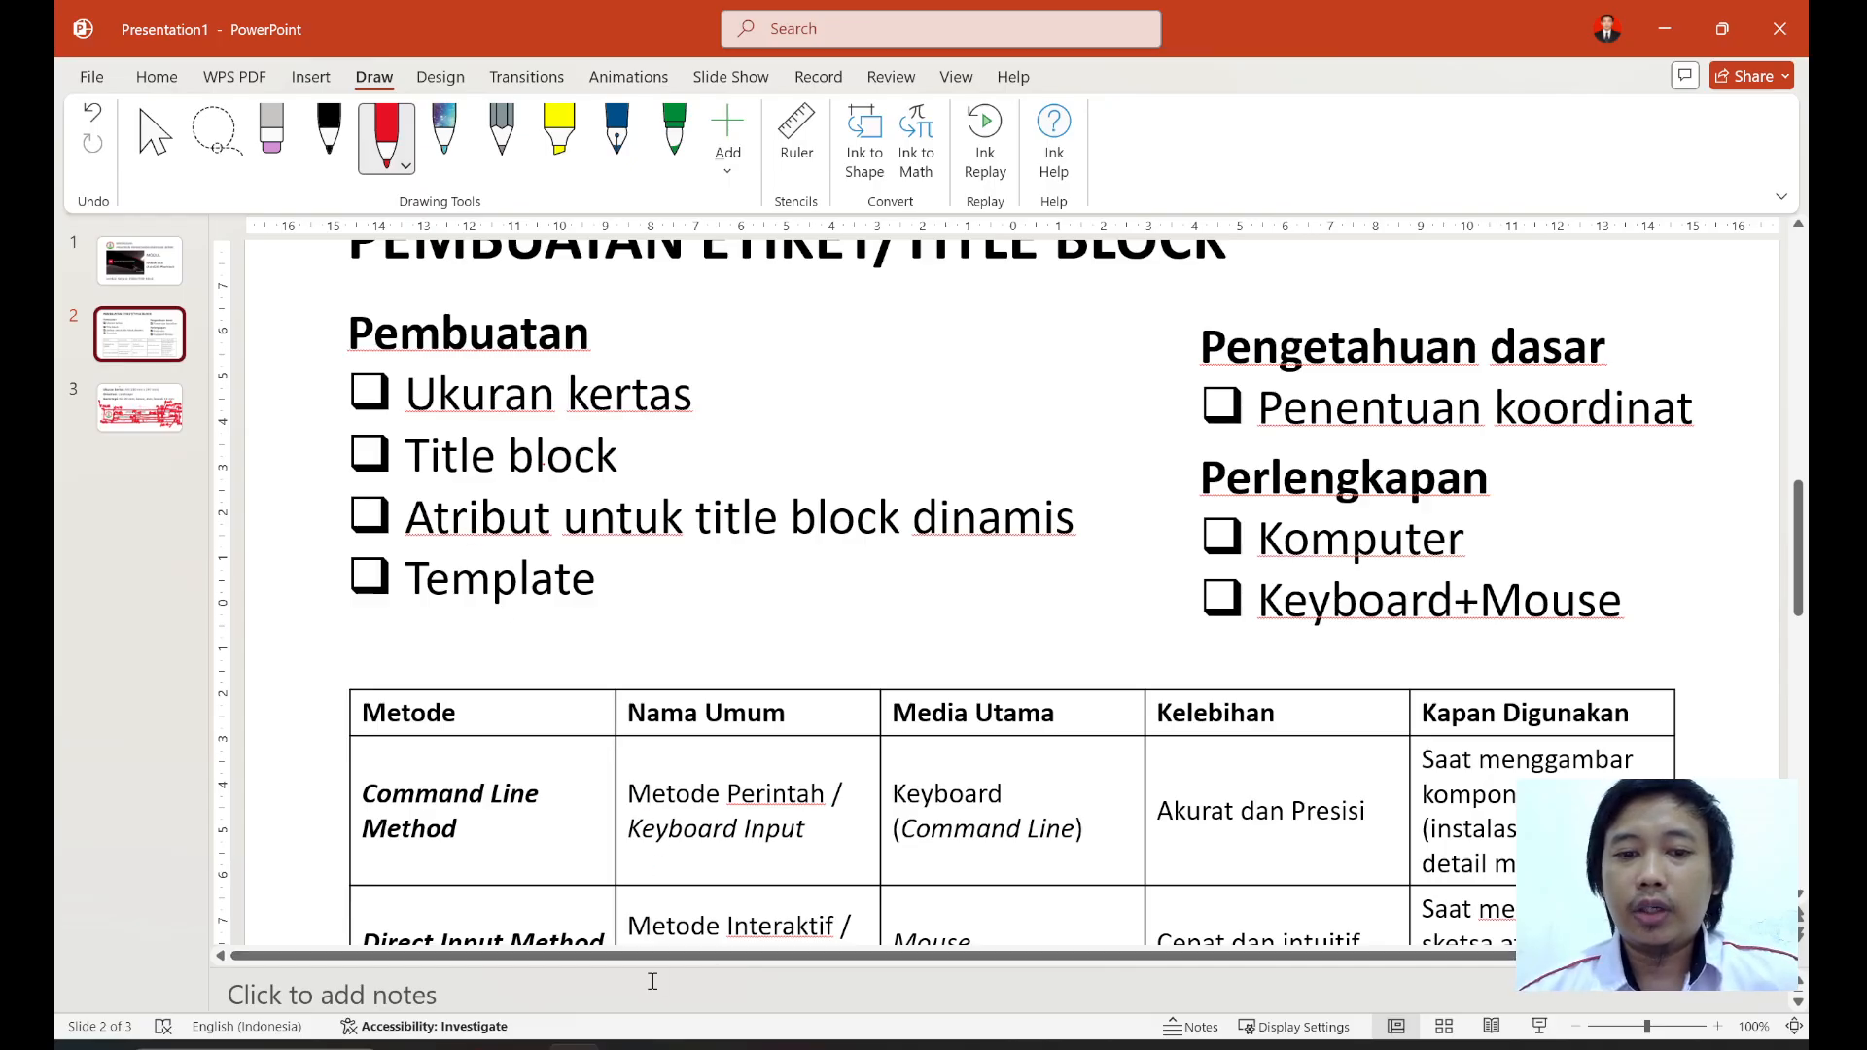
{"action": "left_click", "coordinate": [784, 1046]}
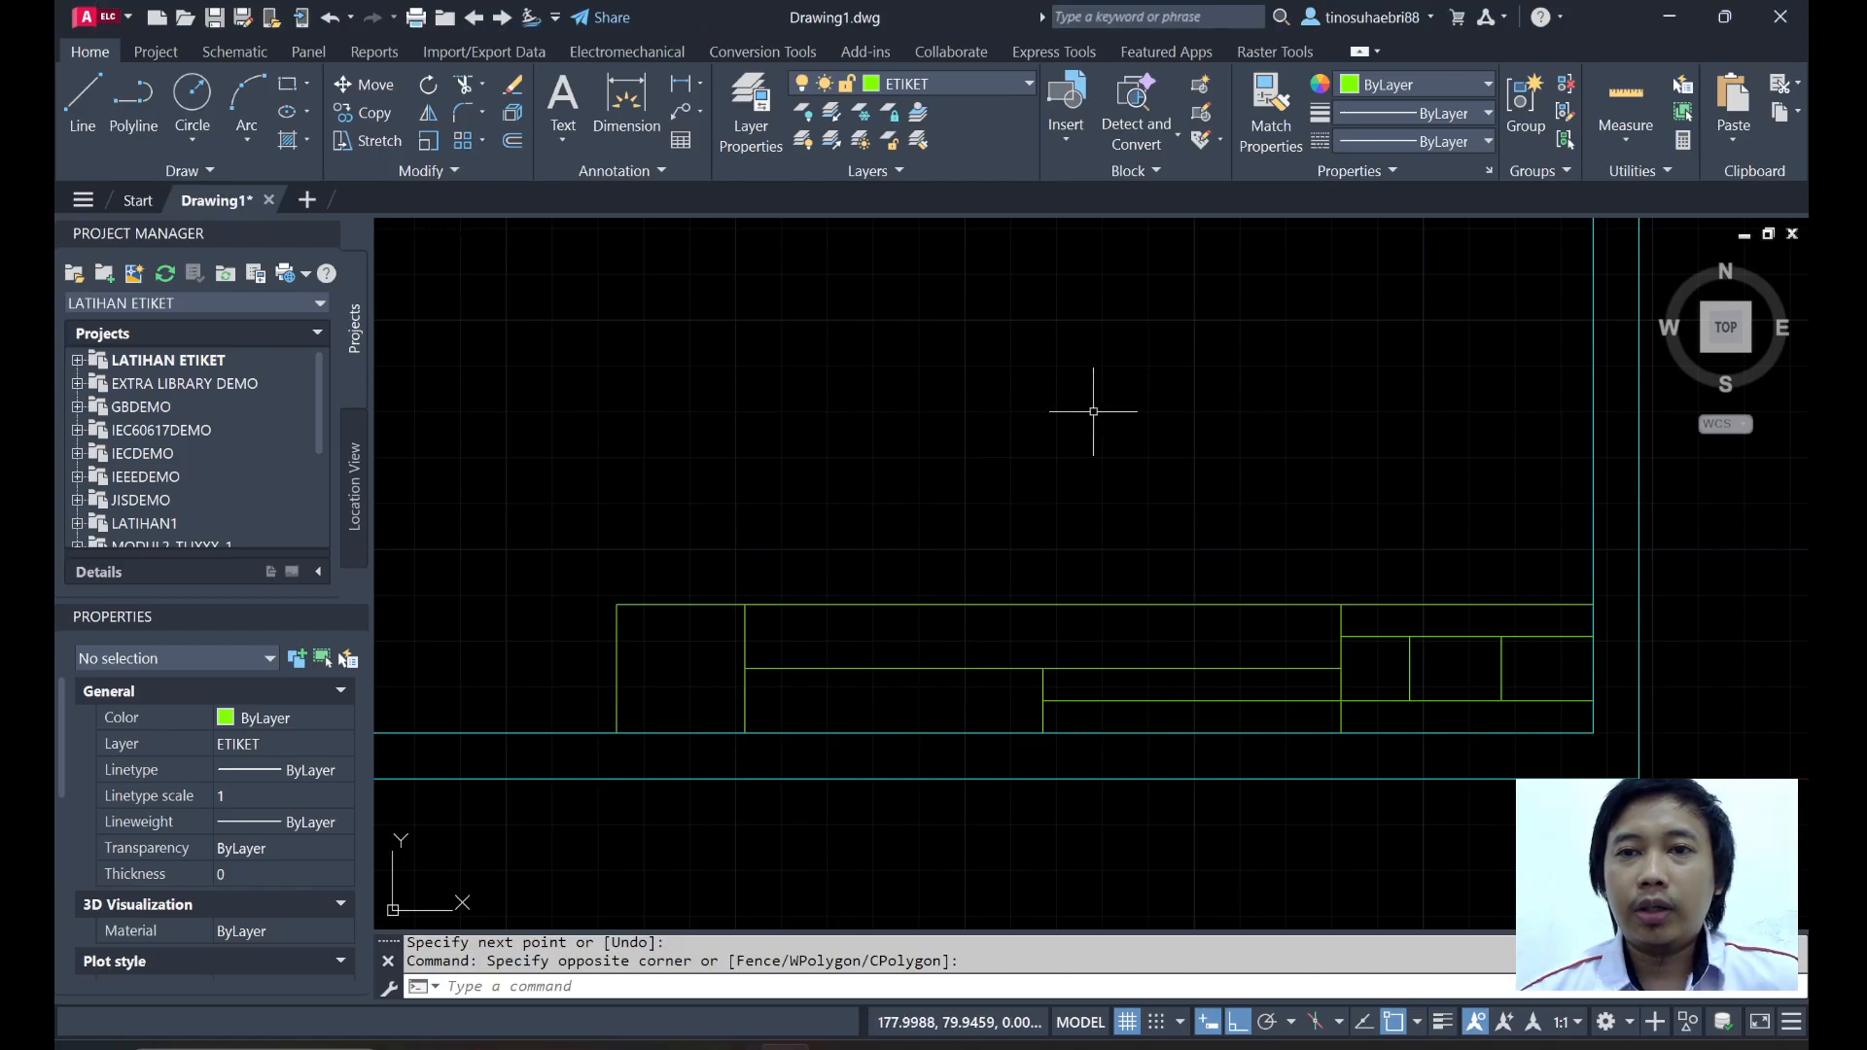
{"action": "left_click", "coordinate": [1165, 173]}
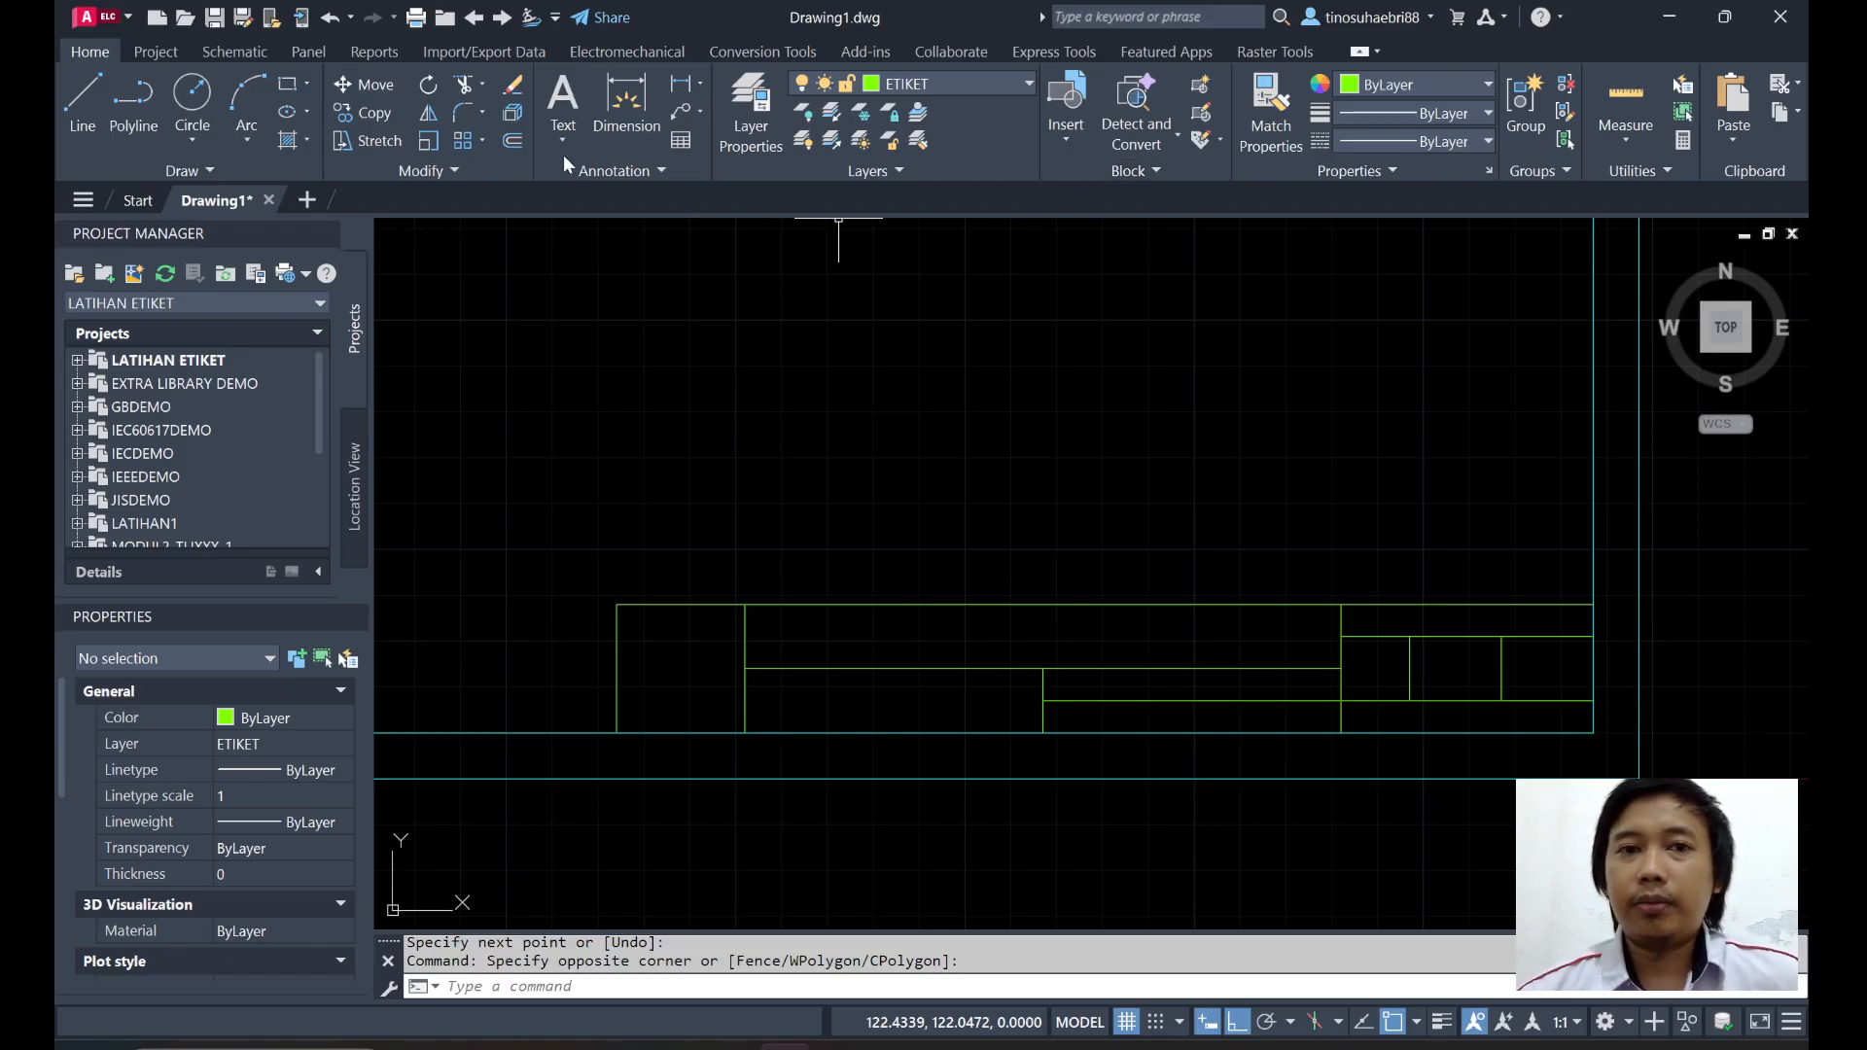
{"action": "left_click", "coordinate": [1029, 86]}
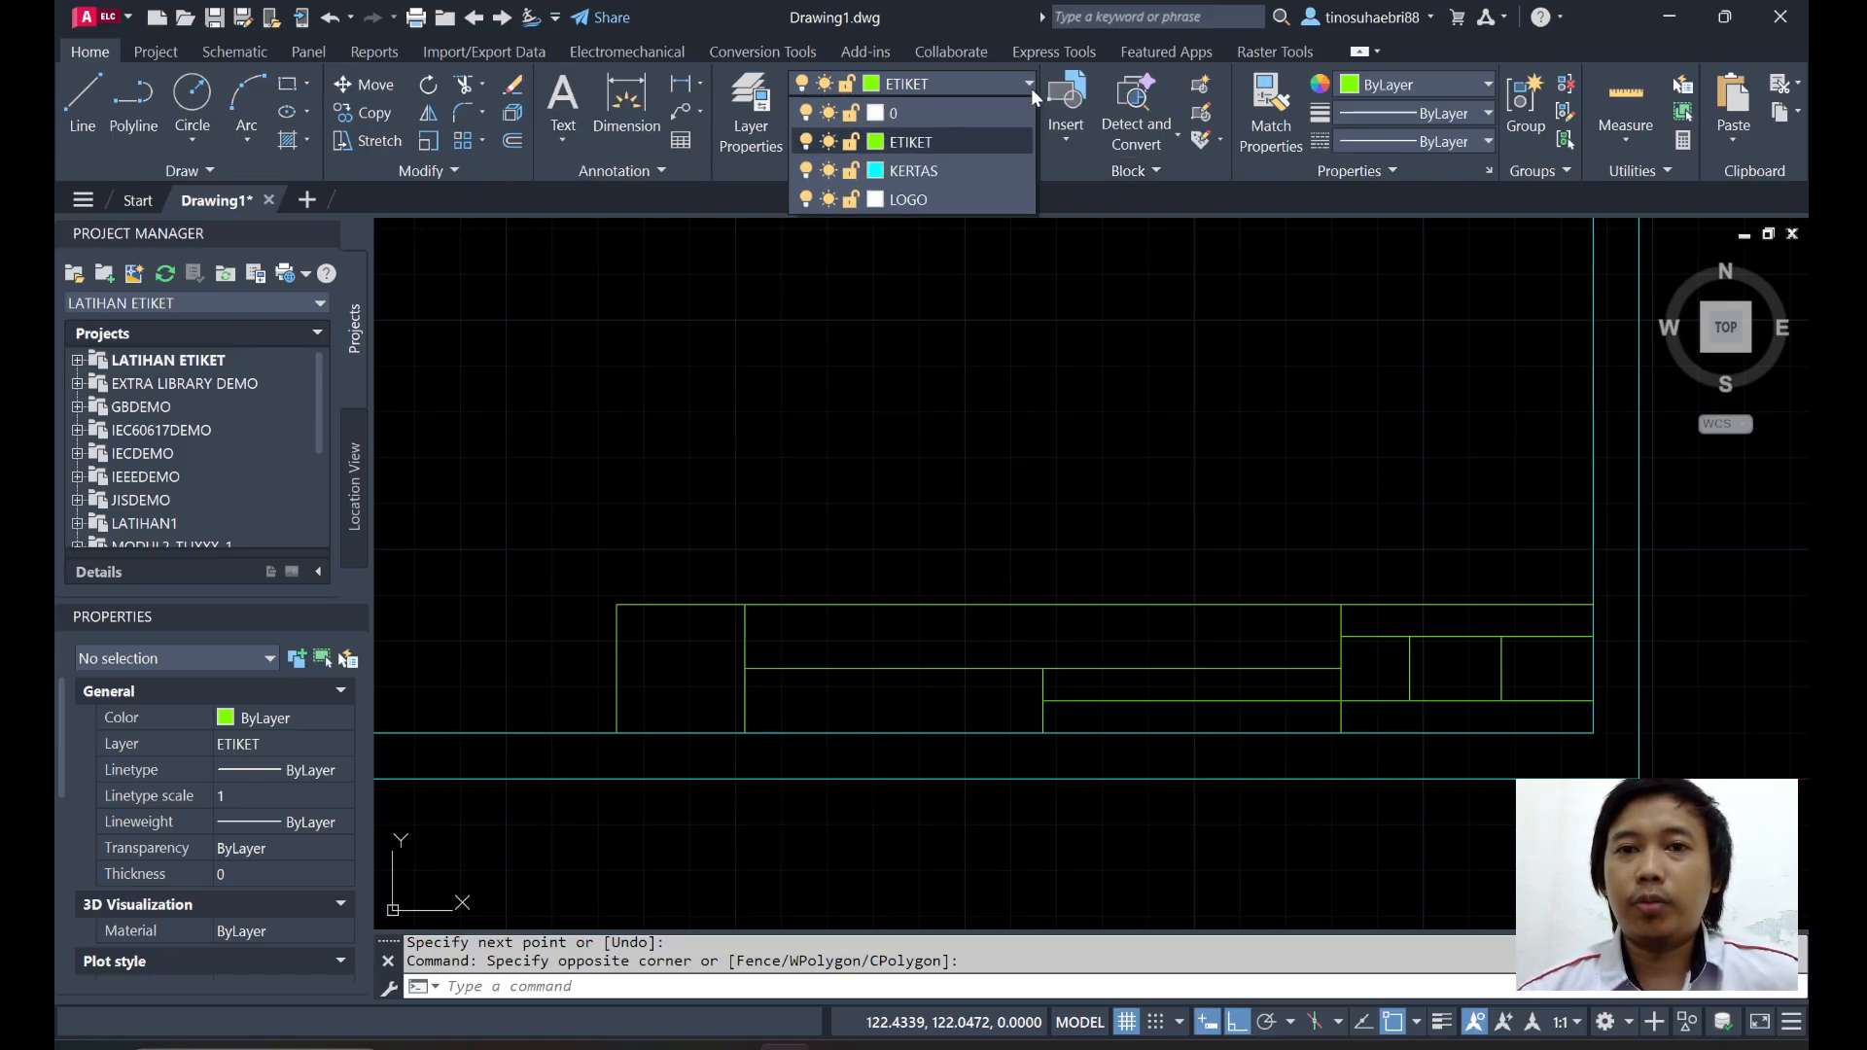
{"action": "left_click", "coordinate": [586, 148]}
{"action": "scroll", "coordinate": [854, 367], "scroll_direction": "down", "scroll_amount": 4}
{"action": "middle_click_drag", "start_coordinate": [854, 366], "coordinate": [925, 541]}
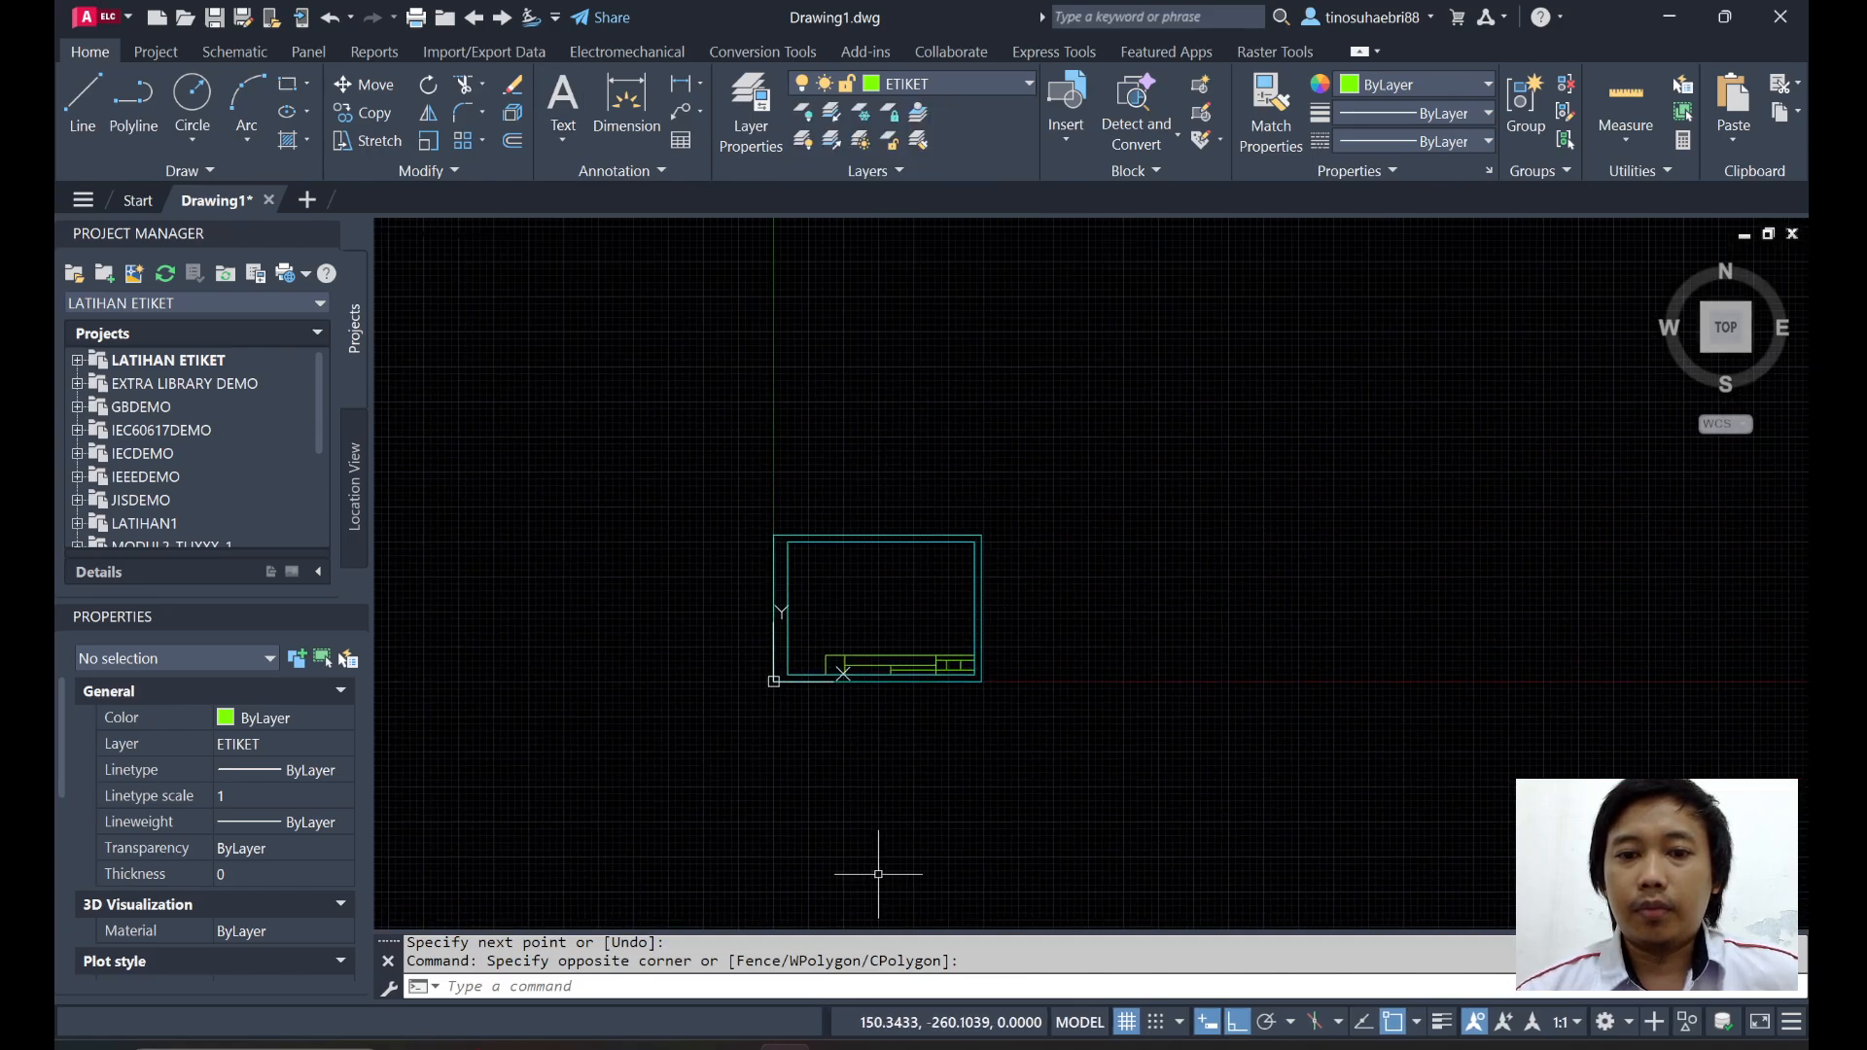
{"action": "left_click", "coordinate": [575, 1047]}
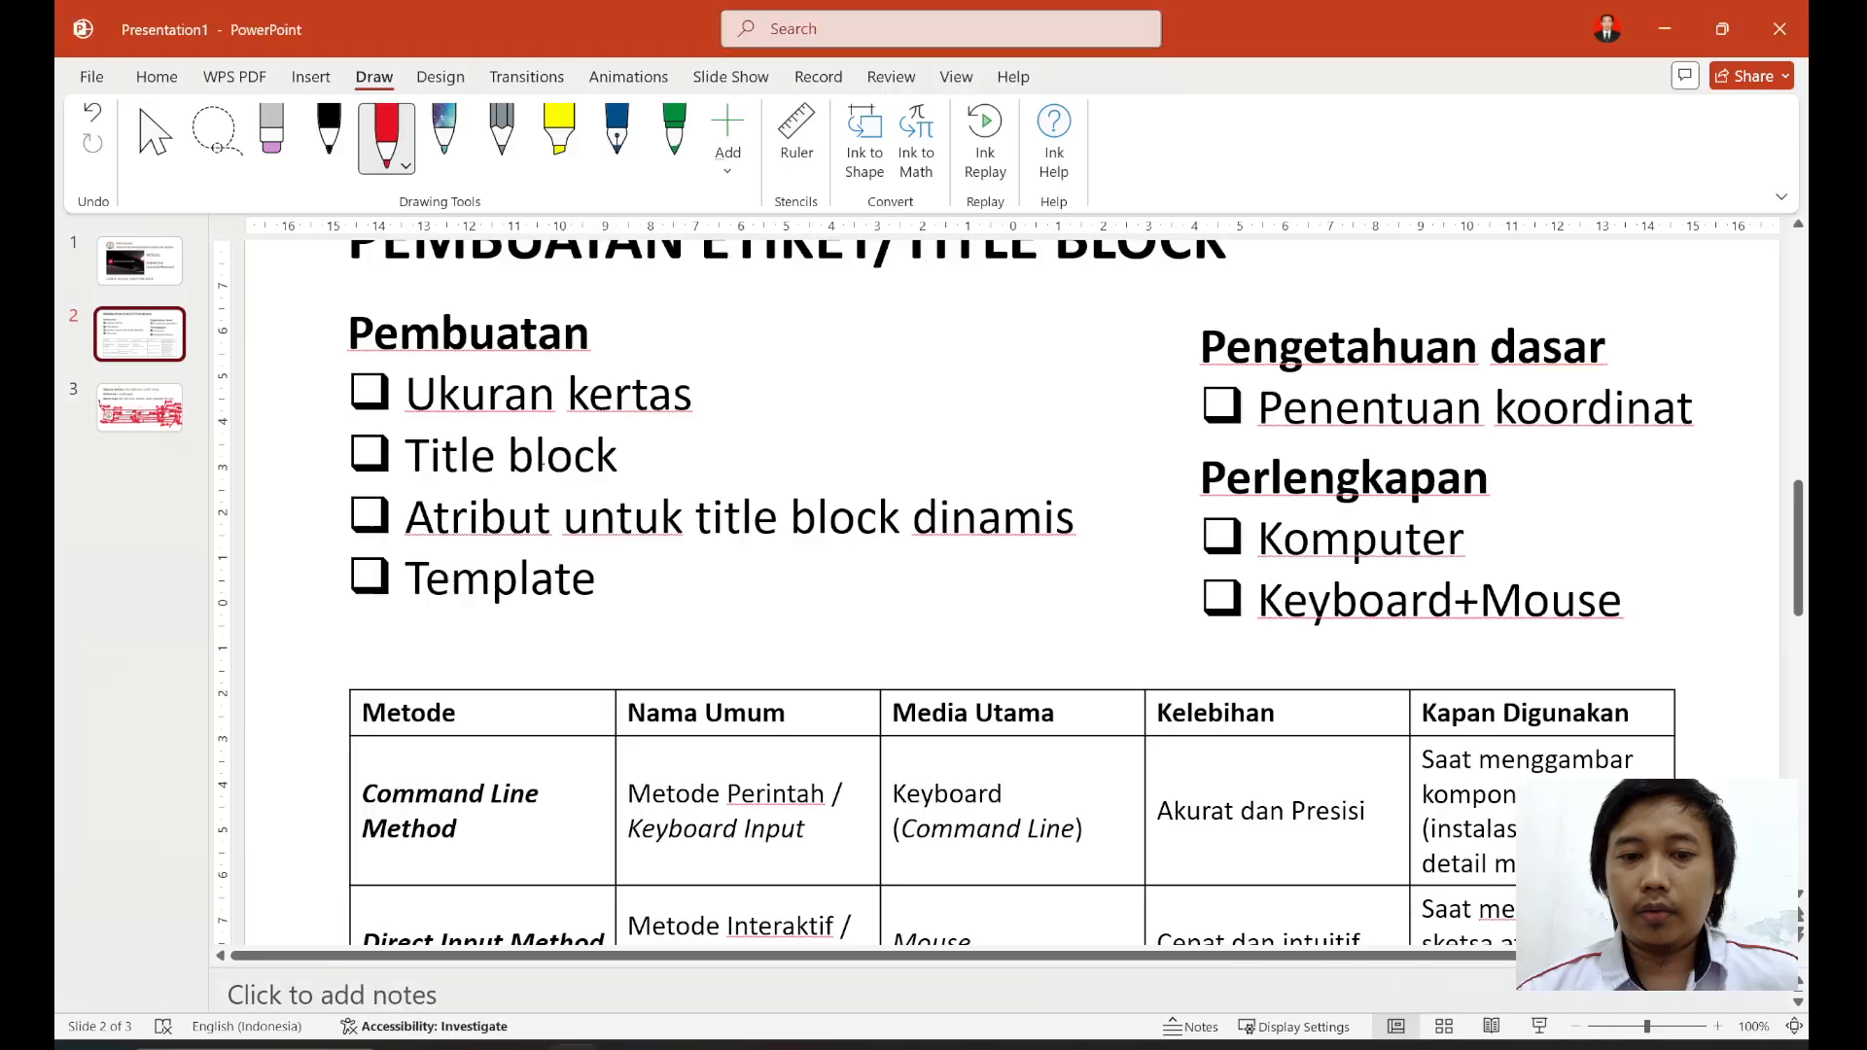
{"action": "left_click", "coordinate": [146, 406]}
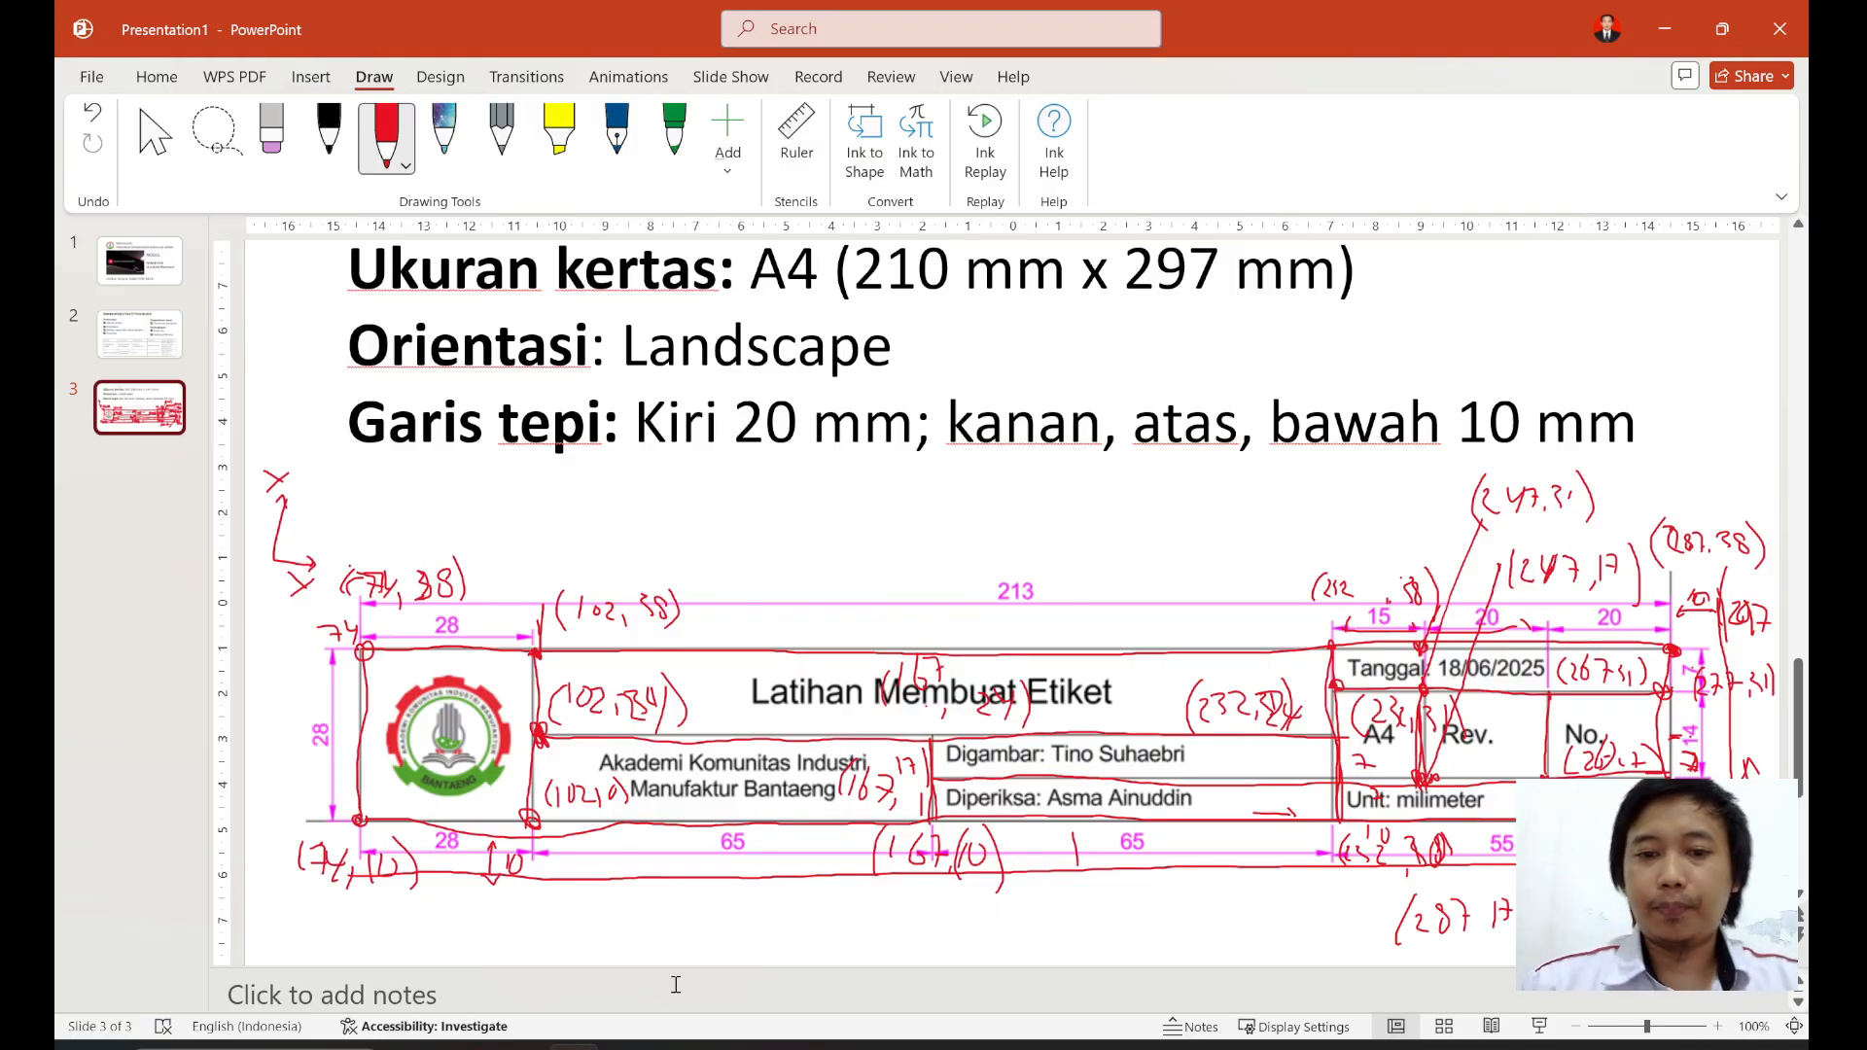
{"action": "key", "text": "alt+Tab"}
{"action": "scroll", "coordinate": [870, 651], "scroll_direction": "up", "scroll_amount": 5}
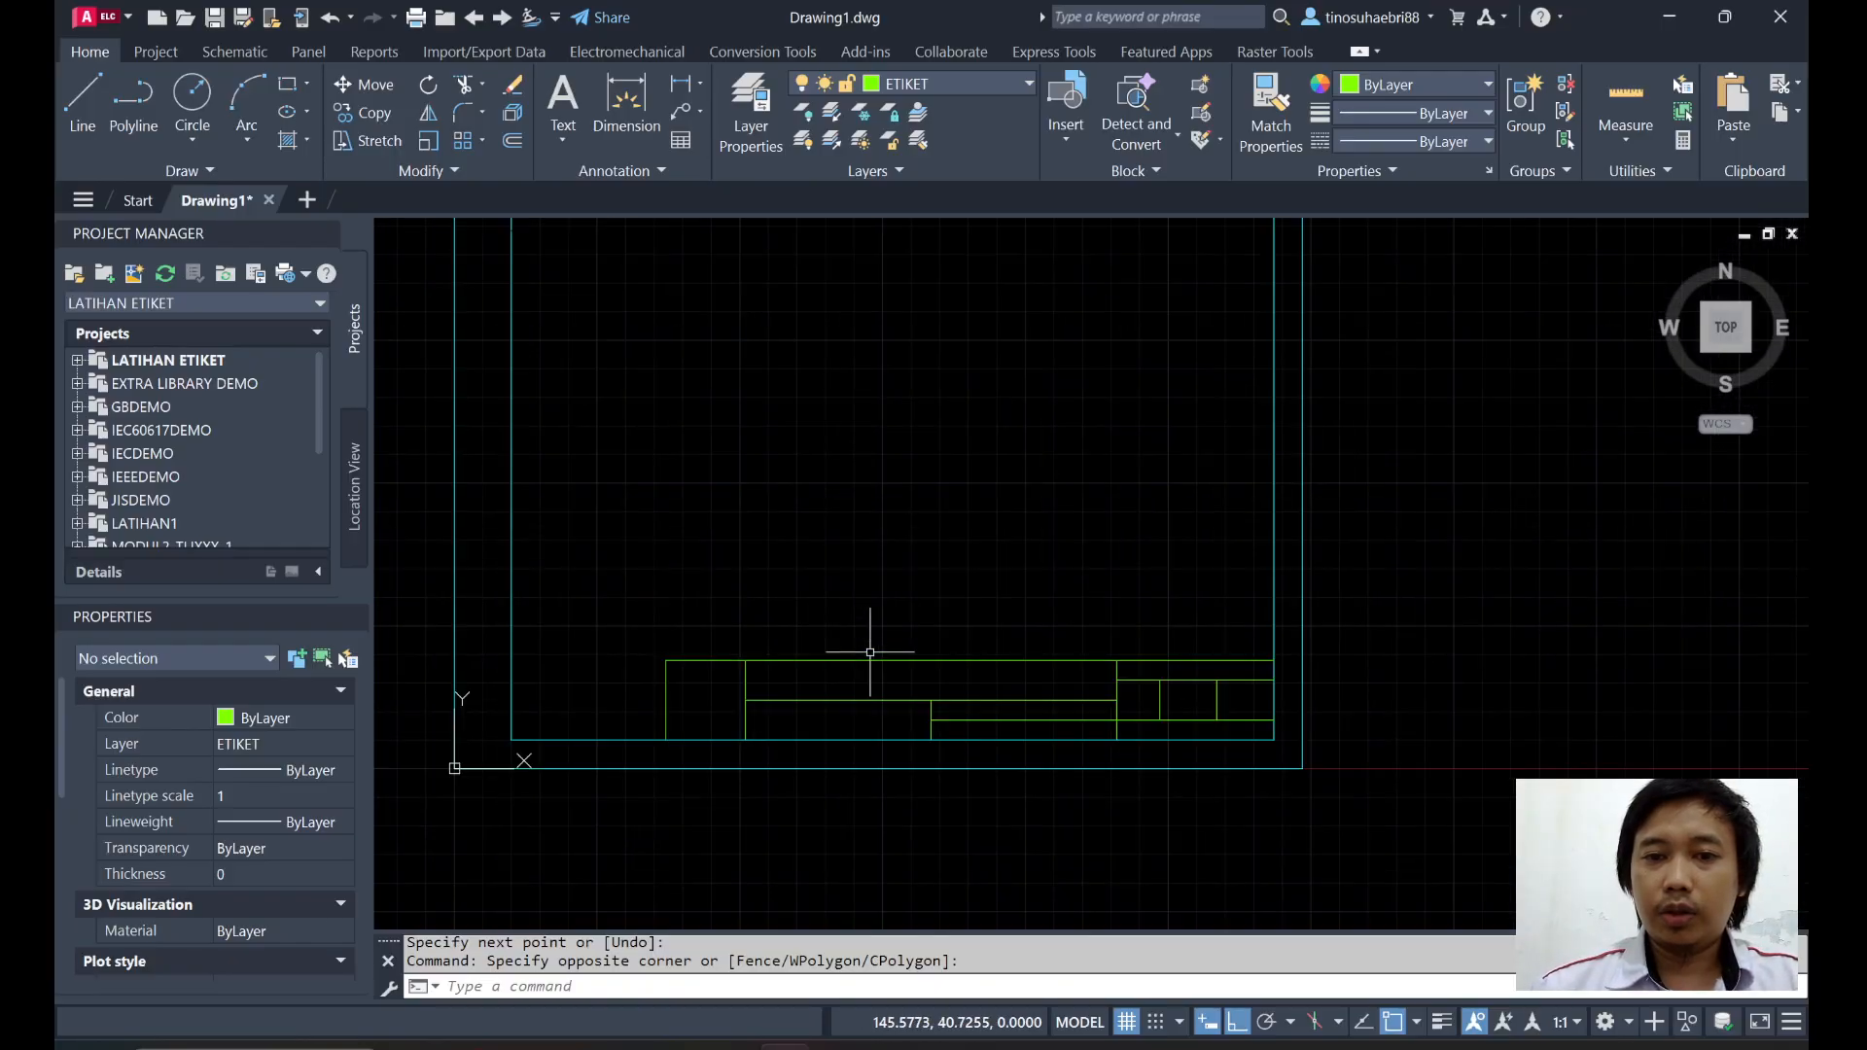
{"action": "middle_click_drag", "start_coordinate": [864, 623], "coordinate": [775, 554]}
{"action": "left_click", "coordinate": [564, 95]}
{"action": "scroll", "coordinate": [643, 626], "scroll_direction": "up", "scroll_amount": 2}
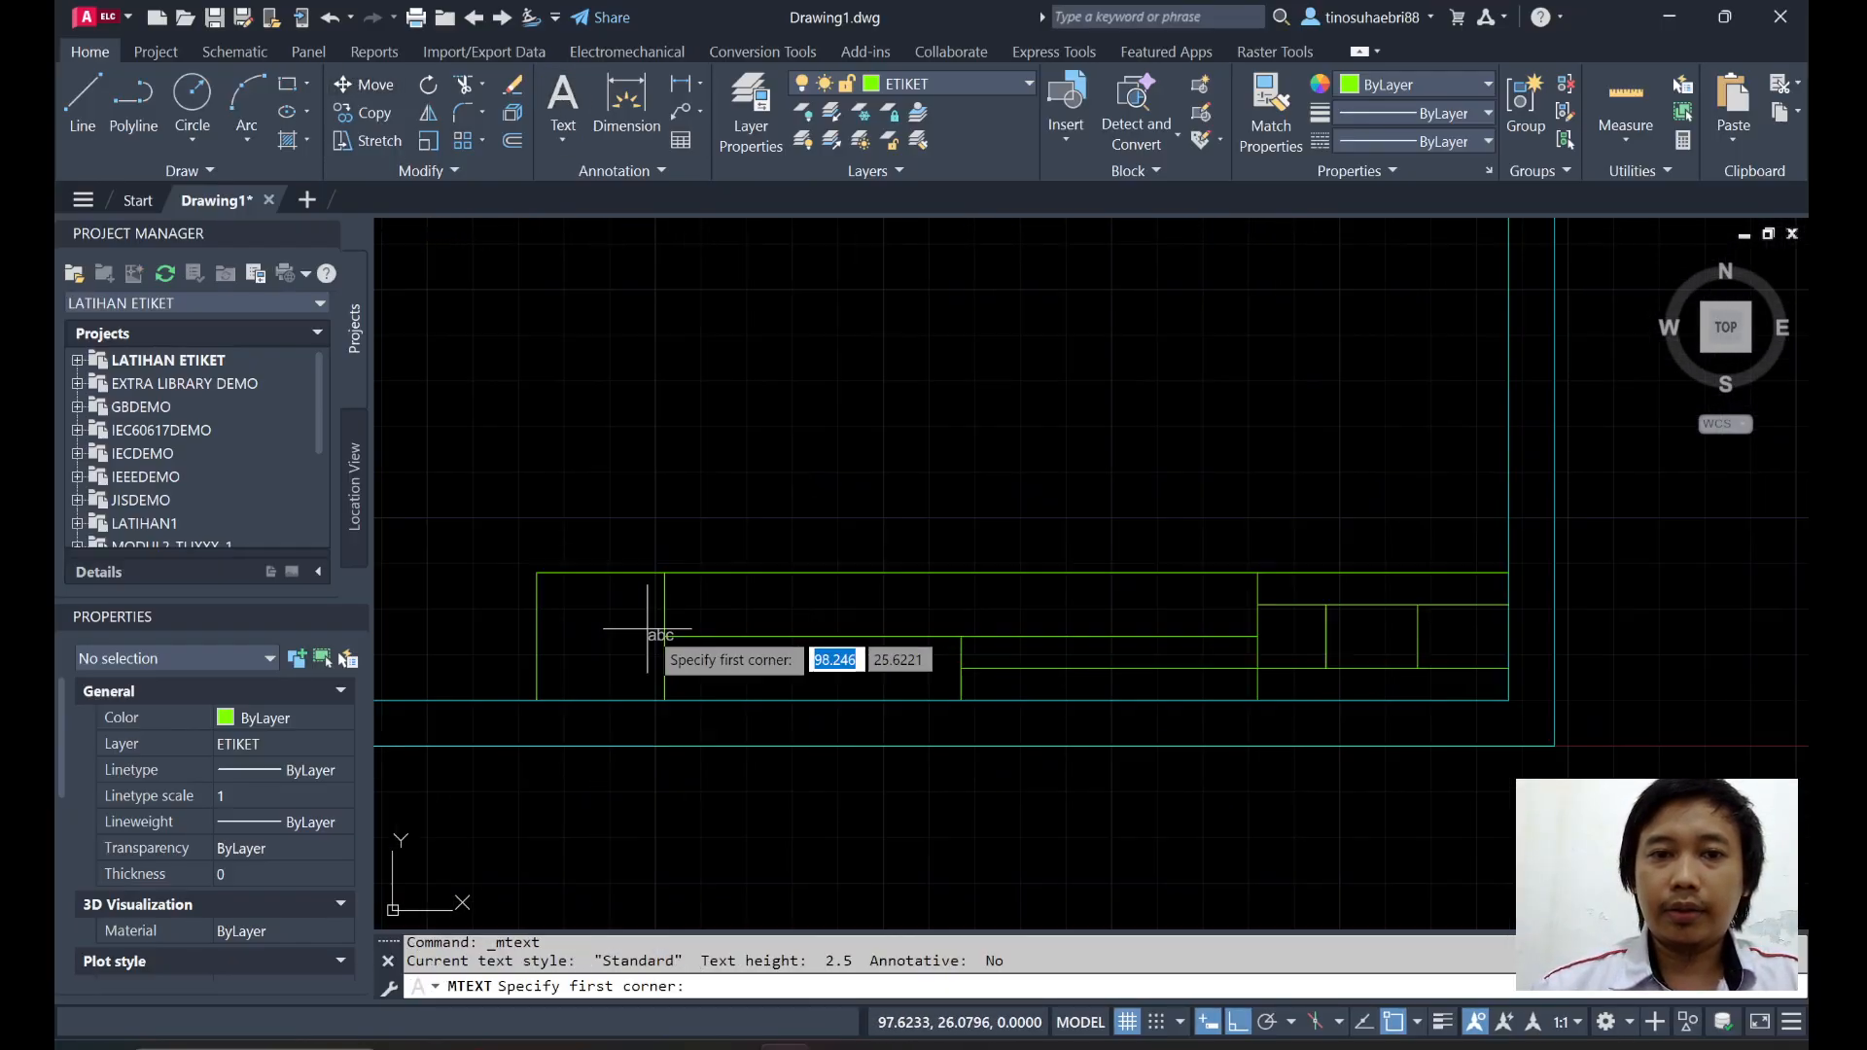
{"action": "scroll", "coordinate": [646, 629], "scroll_direction": "up", "scroll_amount": 4}
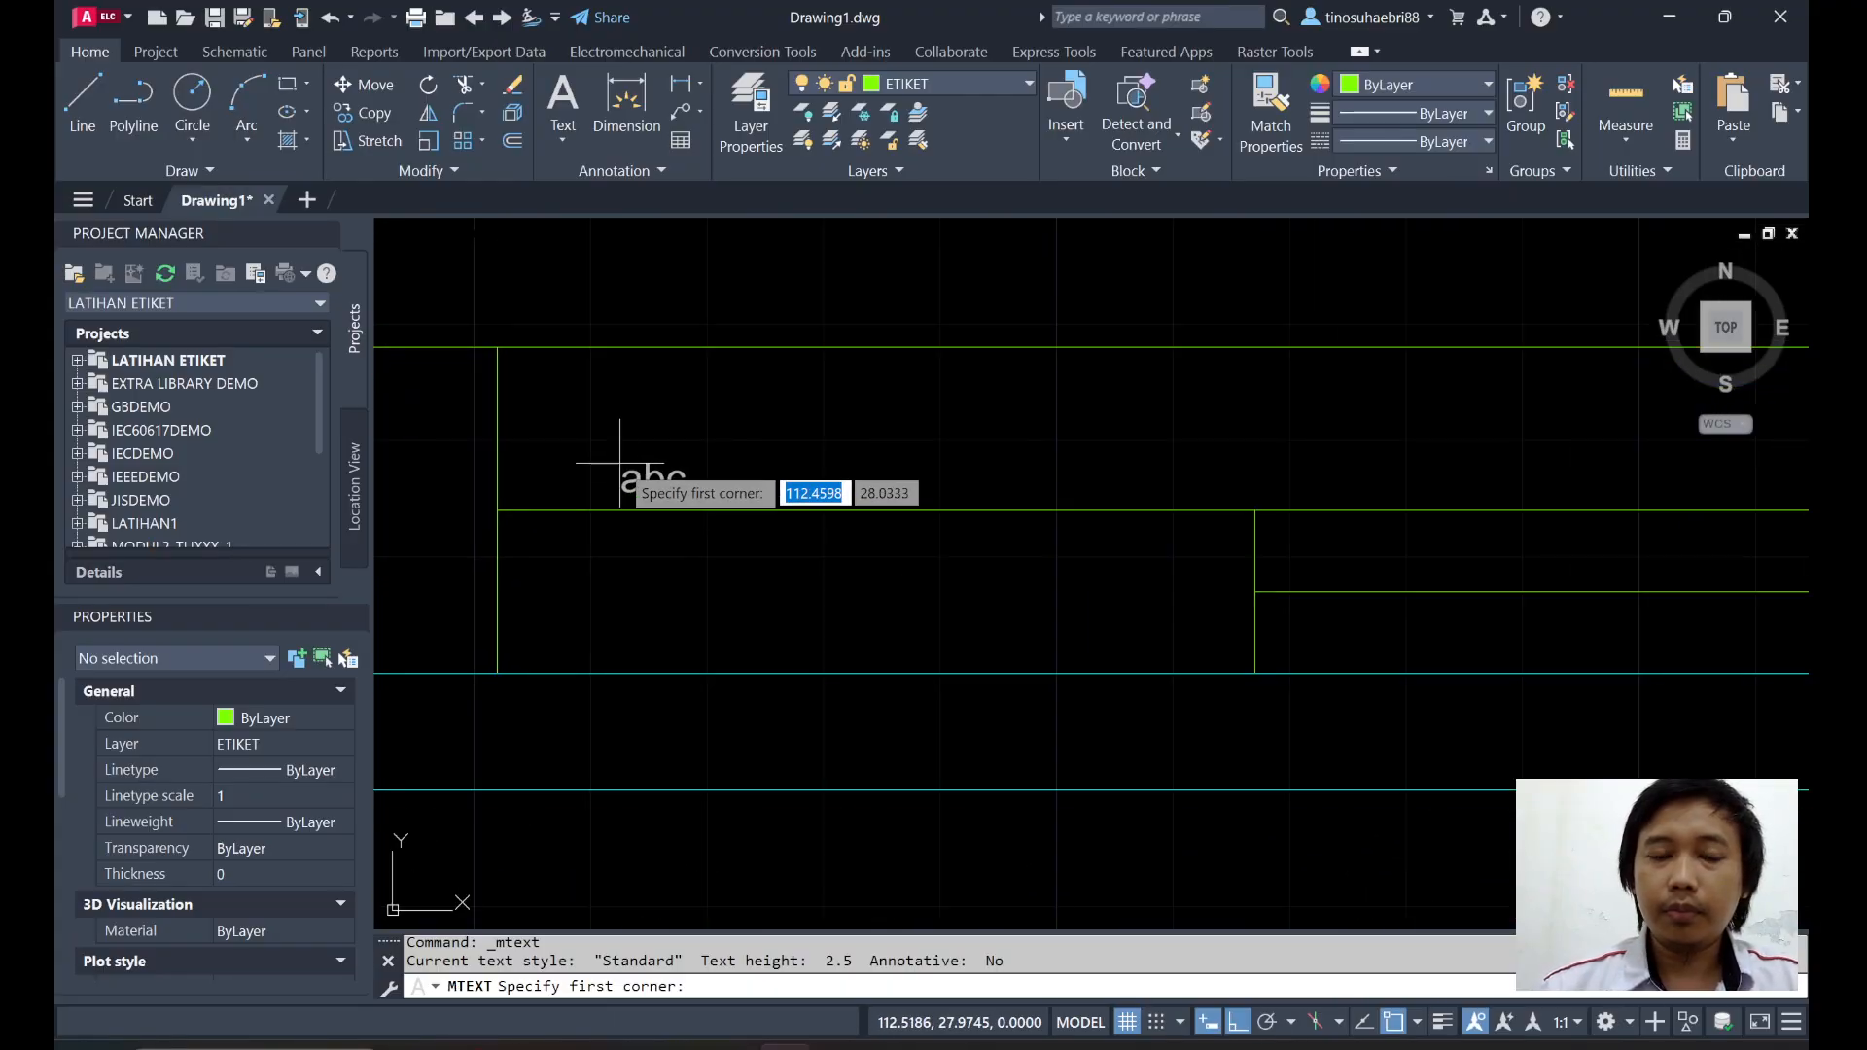
{"action": "left_click", "coordinate": [498, 510]}
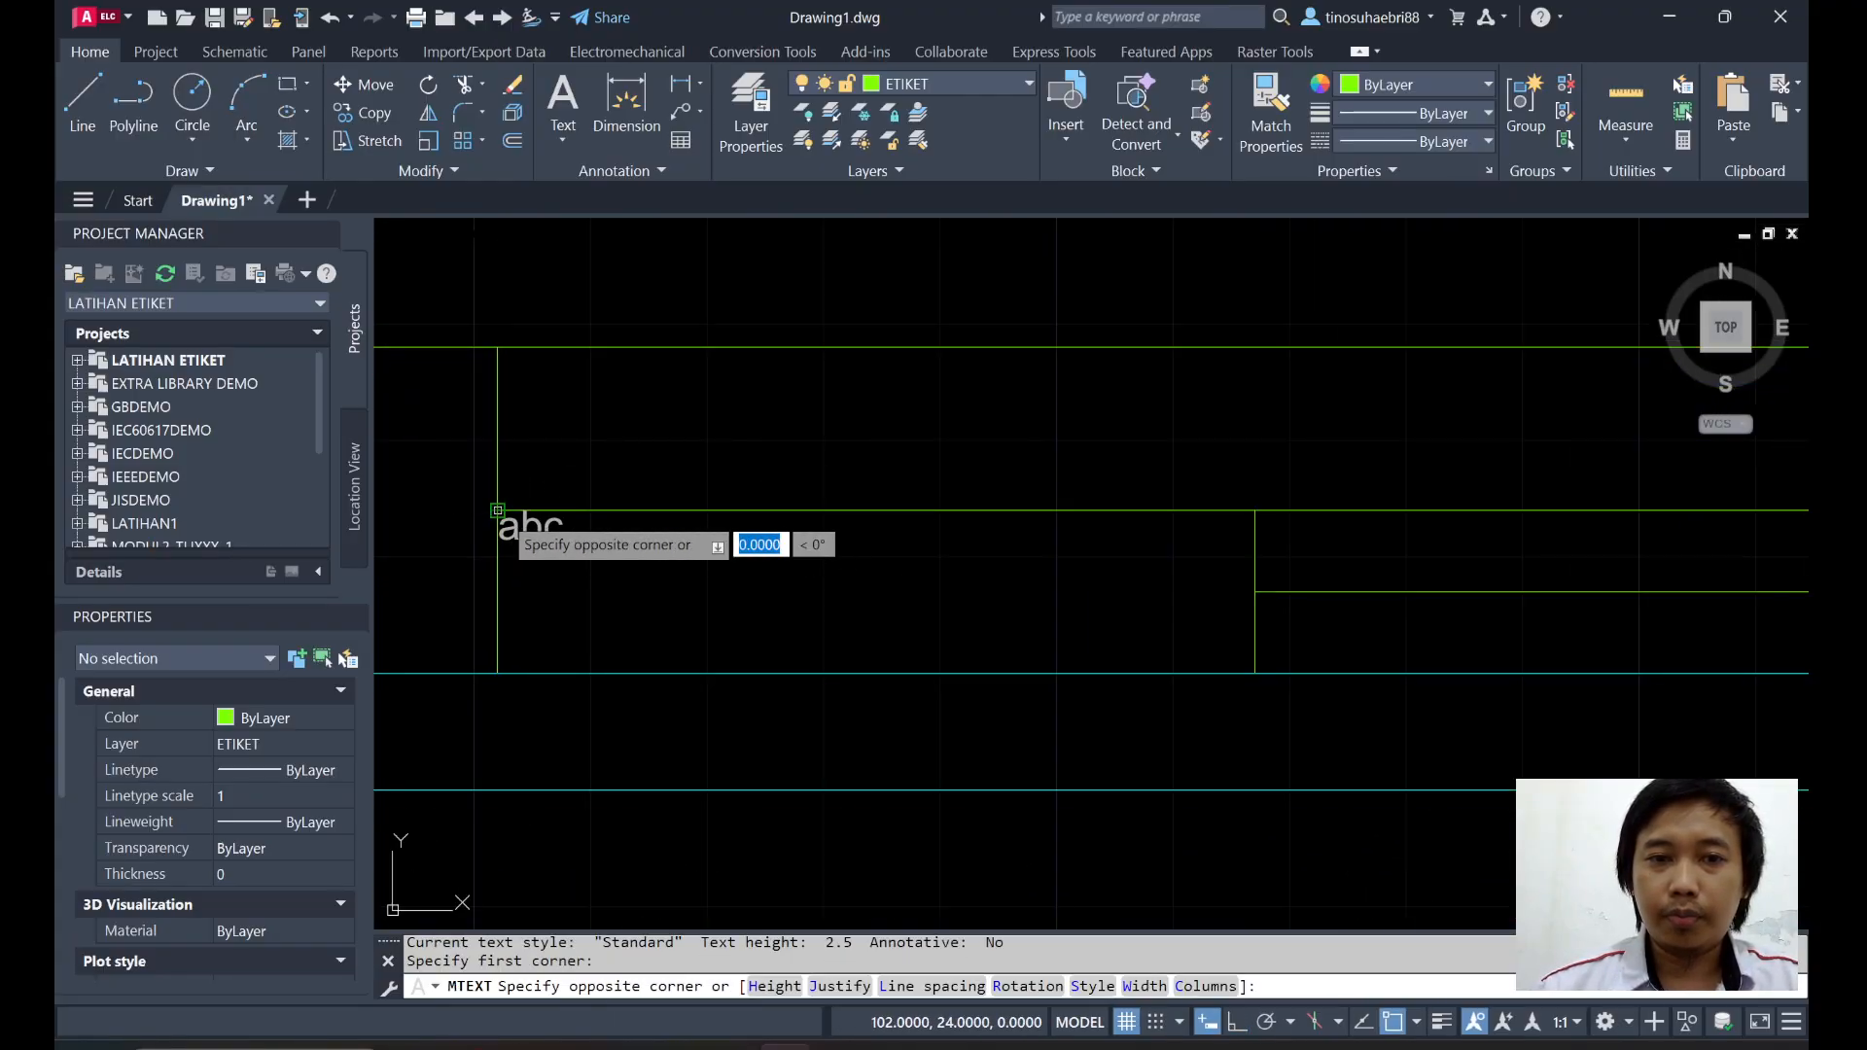
{"action": "key", "text": "Escape"}
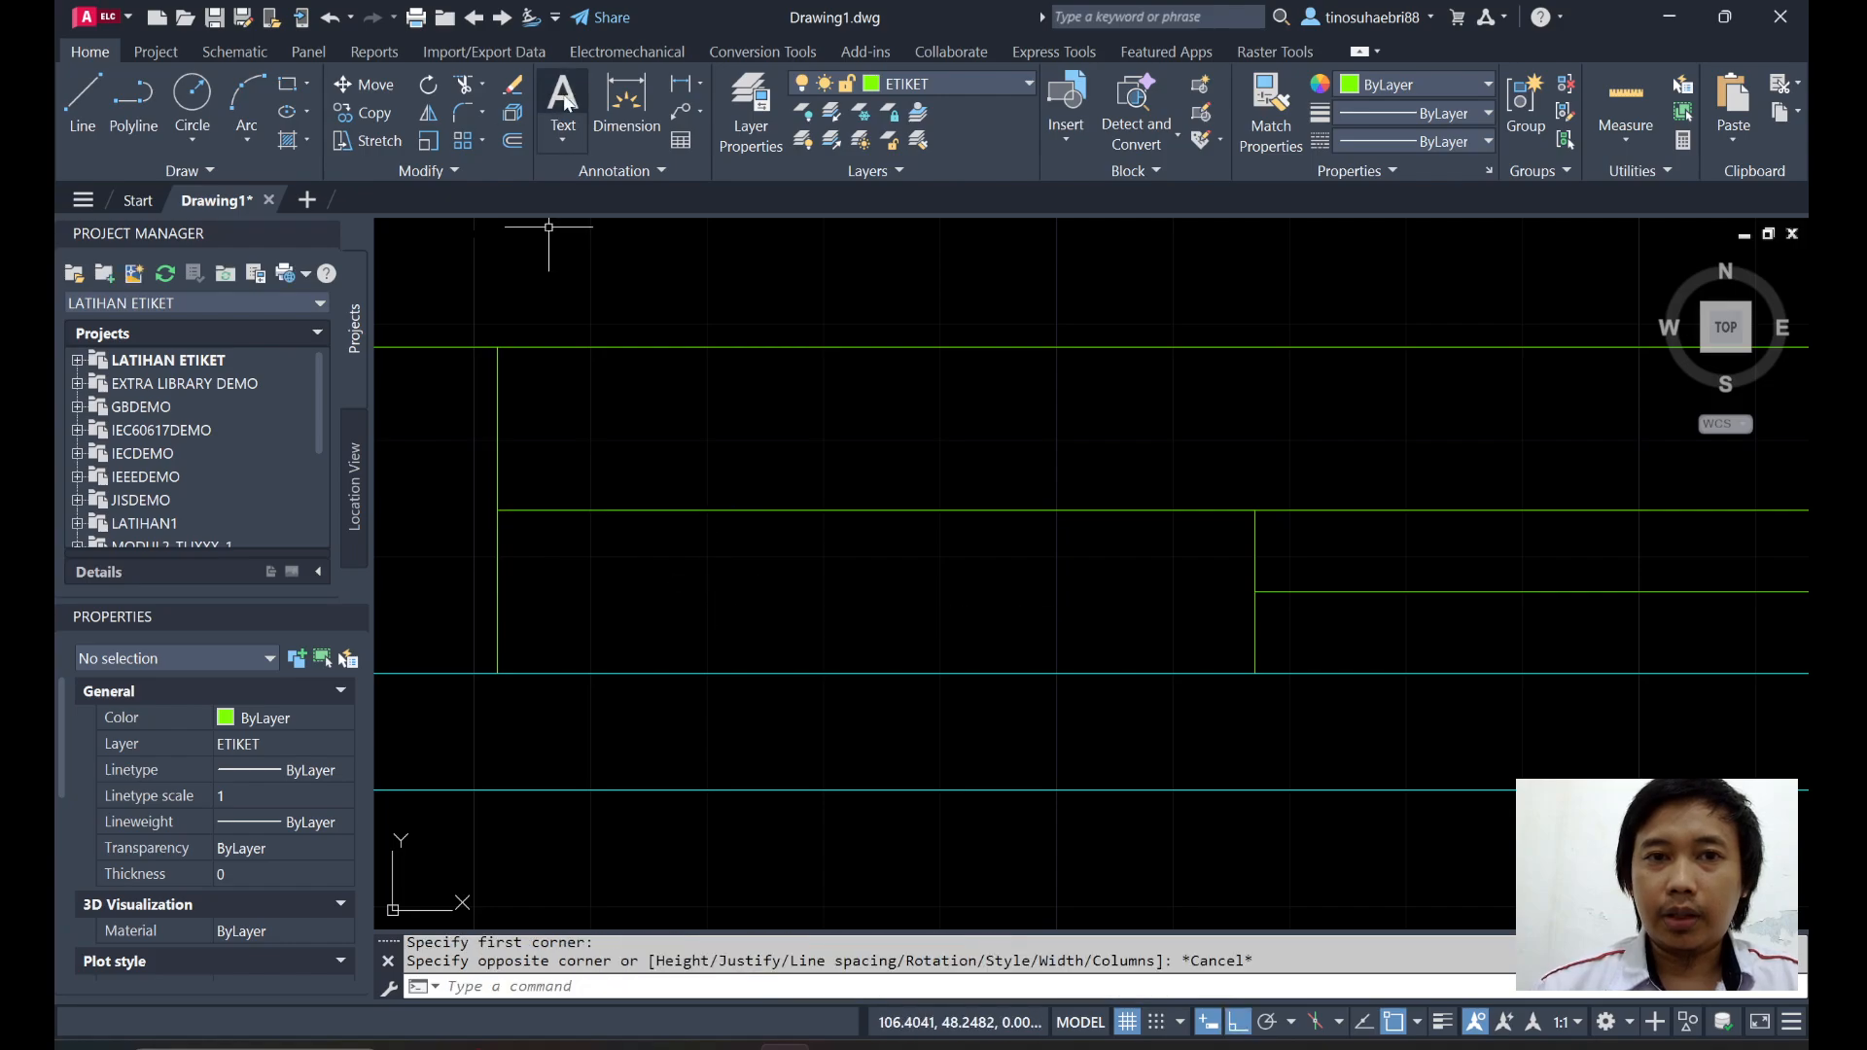
{"action": "left_click", "coordinate": [564, 138]}
{"action": "left_click", "coordinate": [598, 180]}
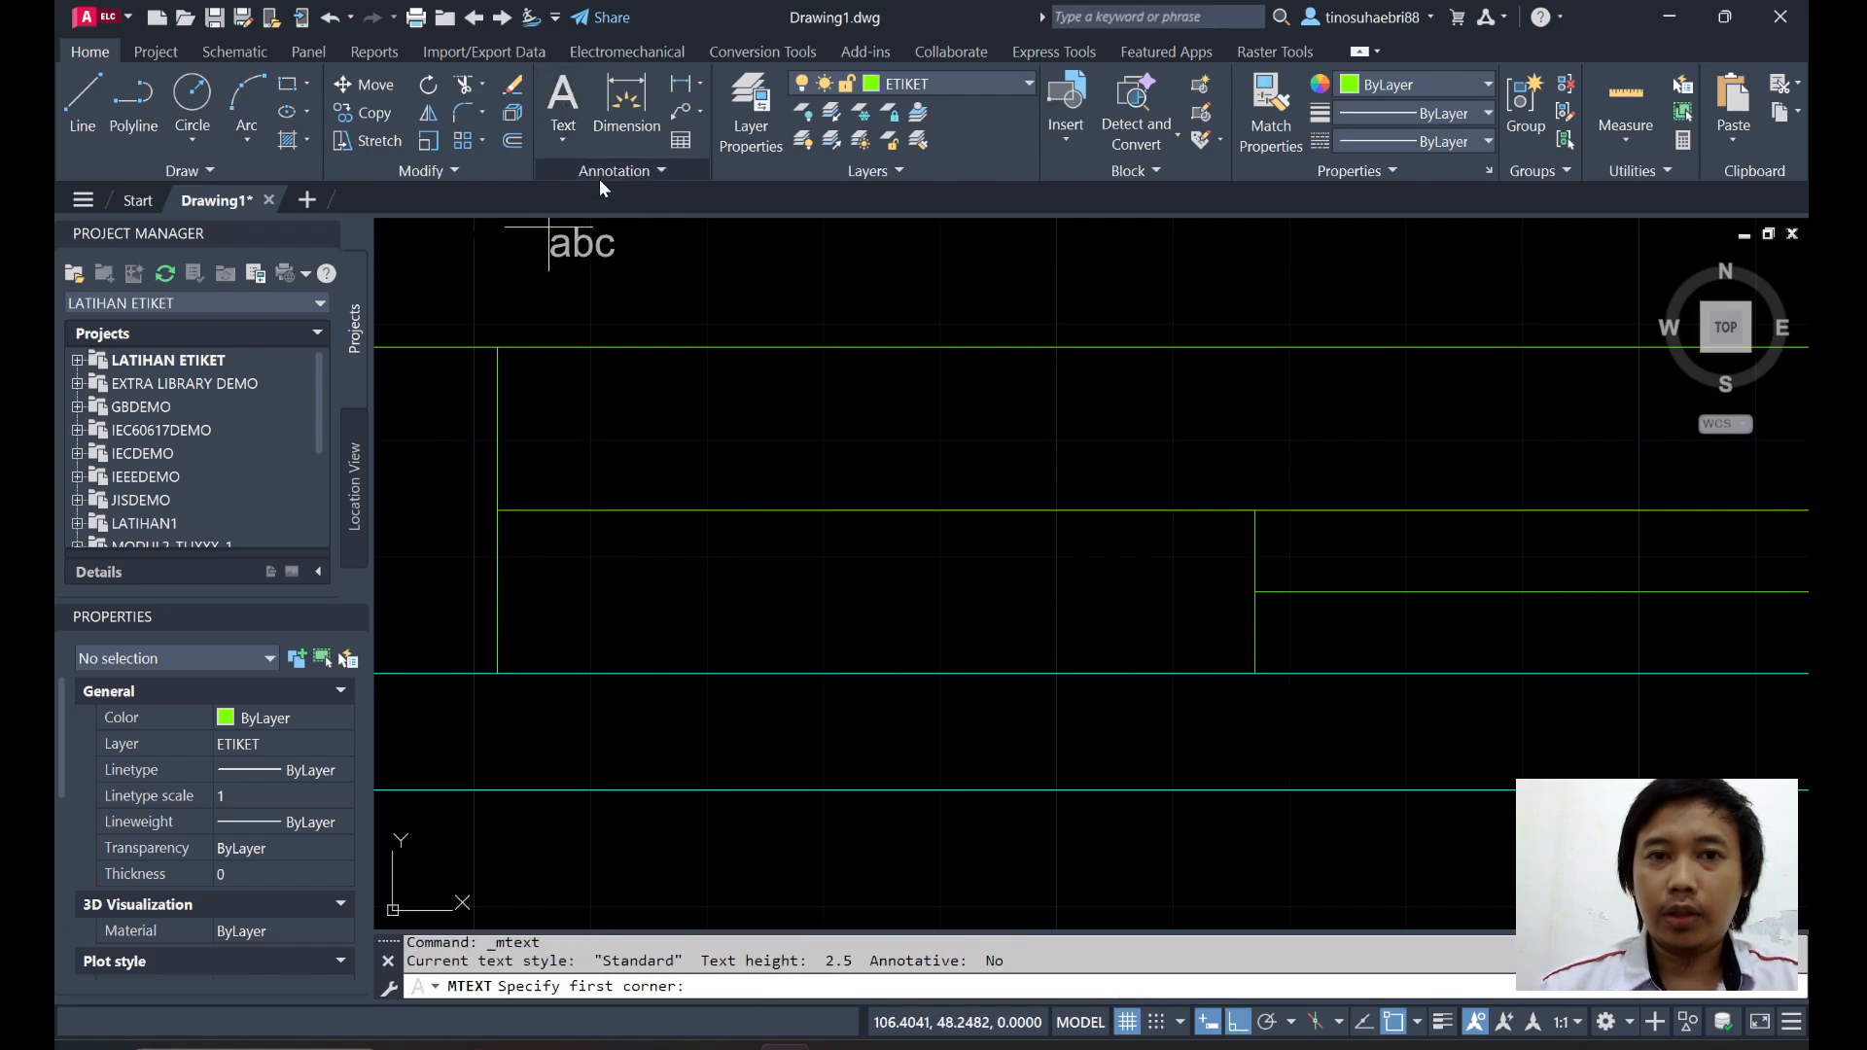
{"action": "left_click", "coordinate": [1418, 1023]}
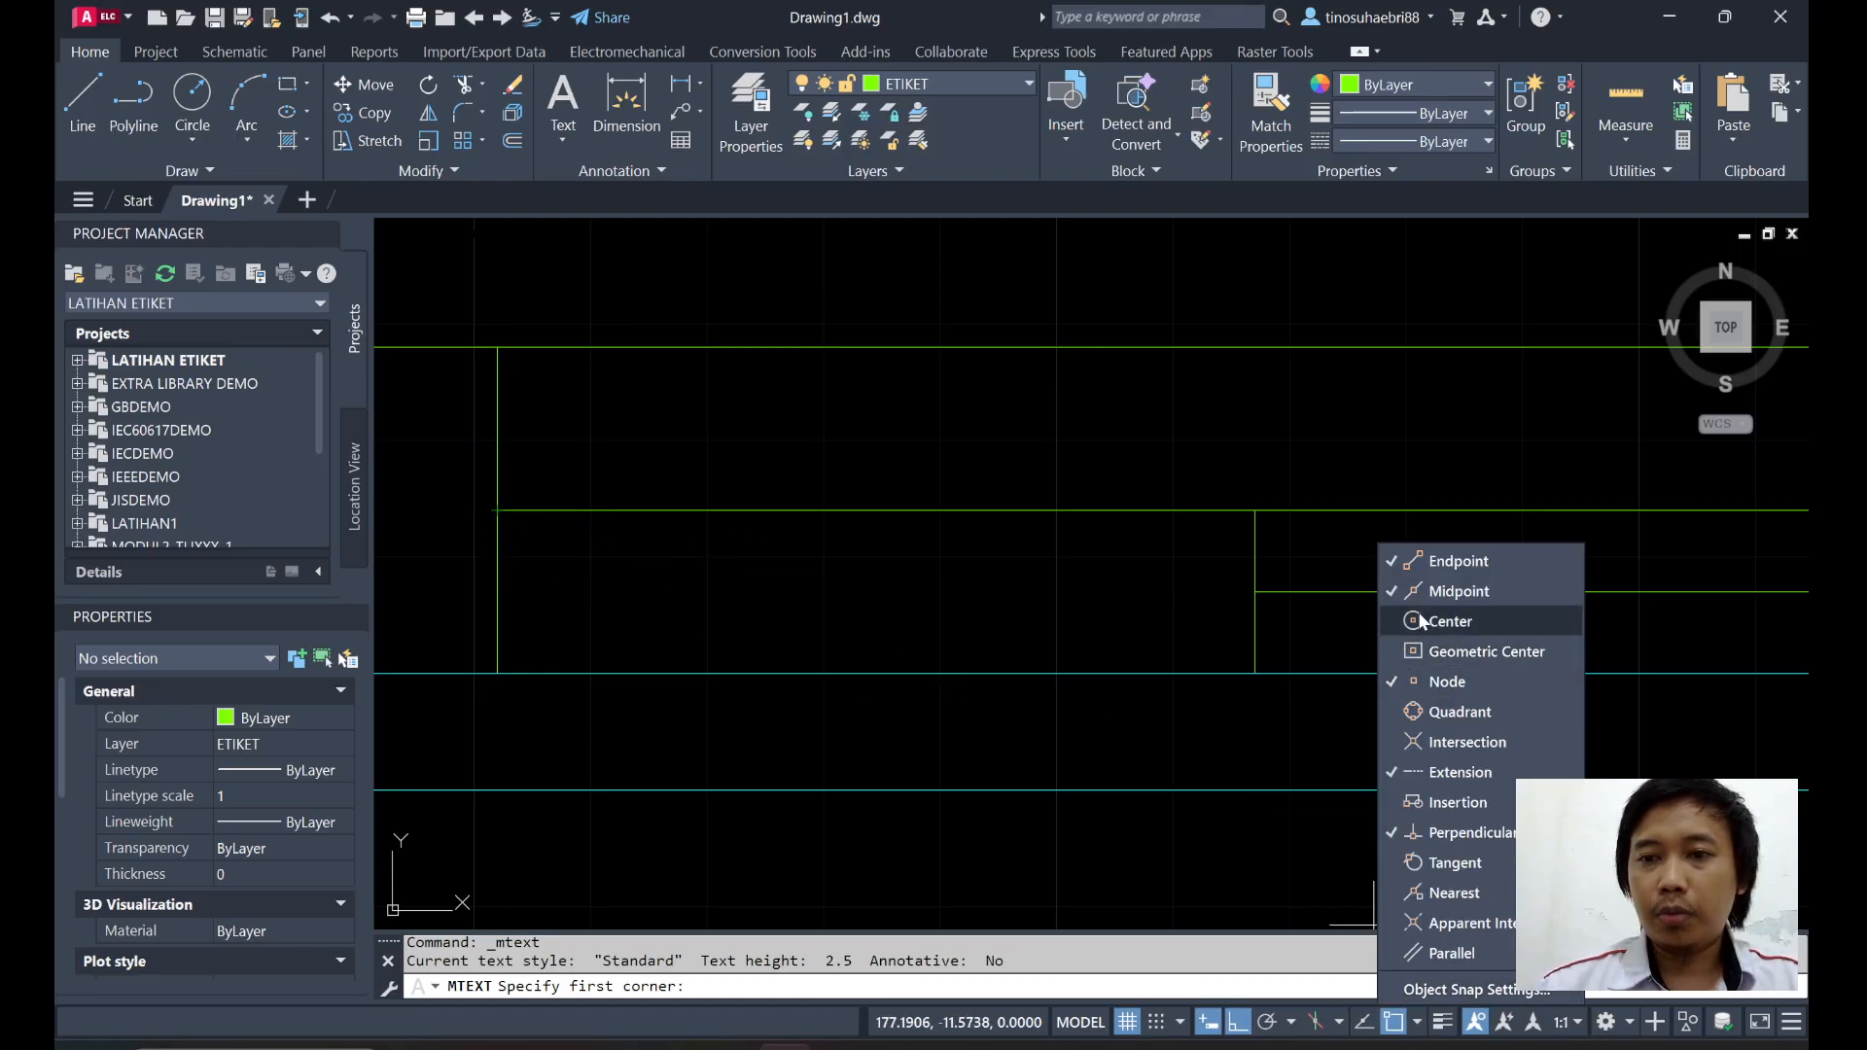
{"action": "key", "text": "Escape"}
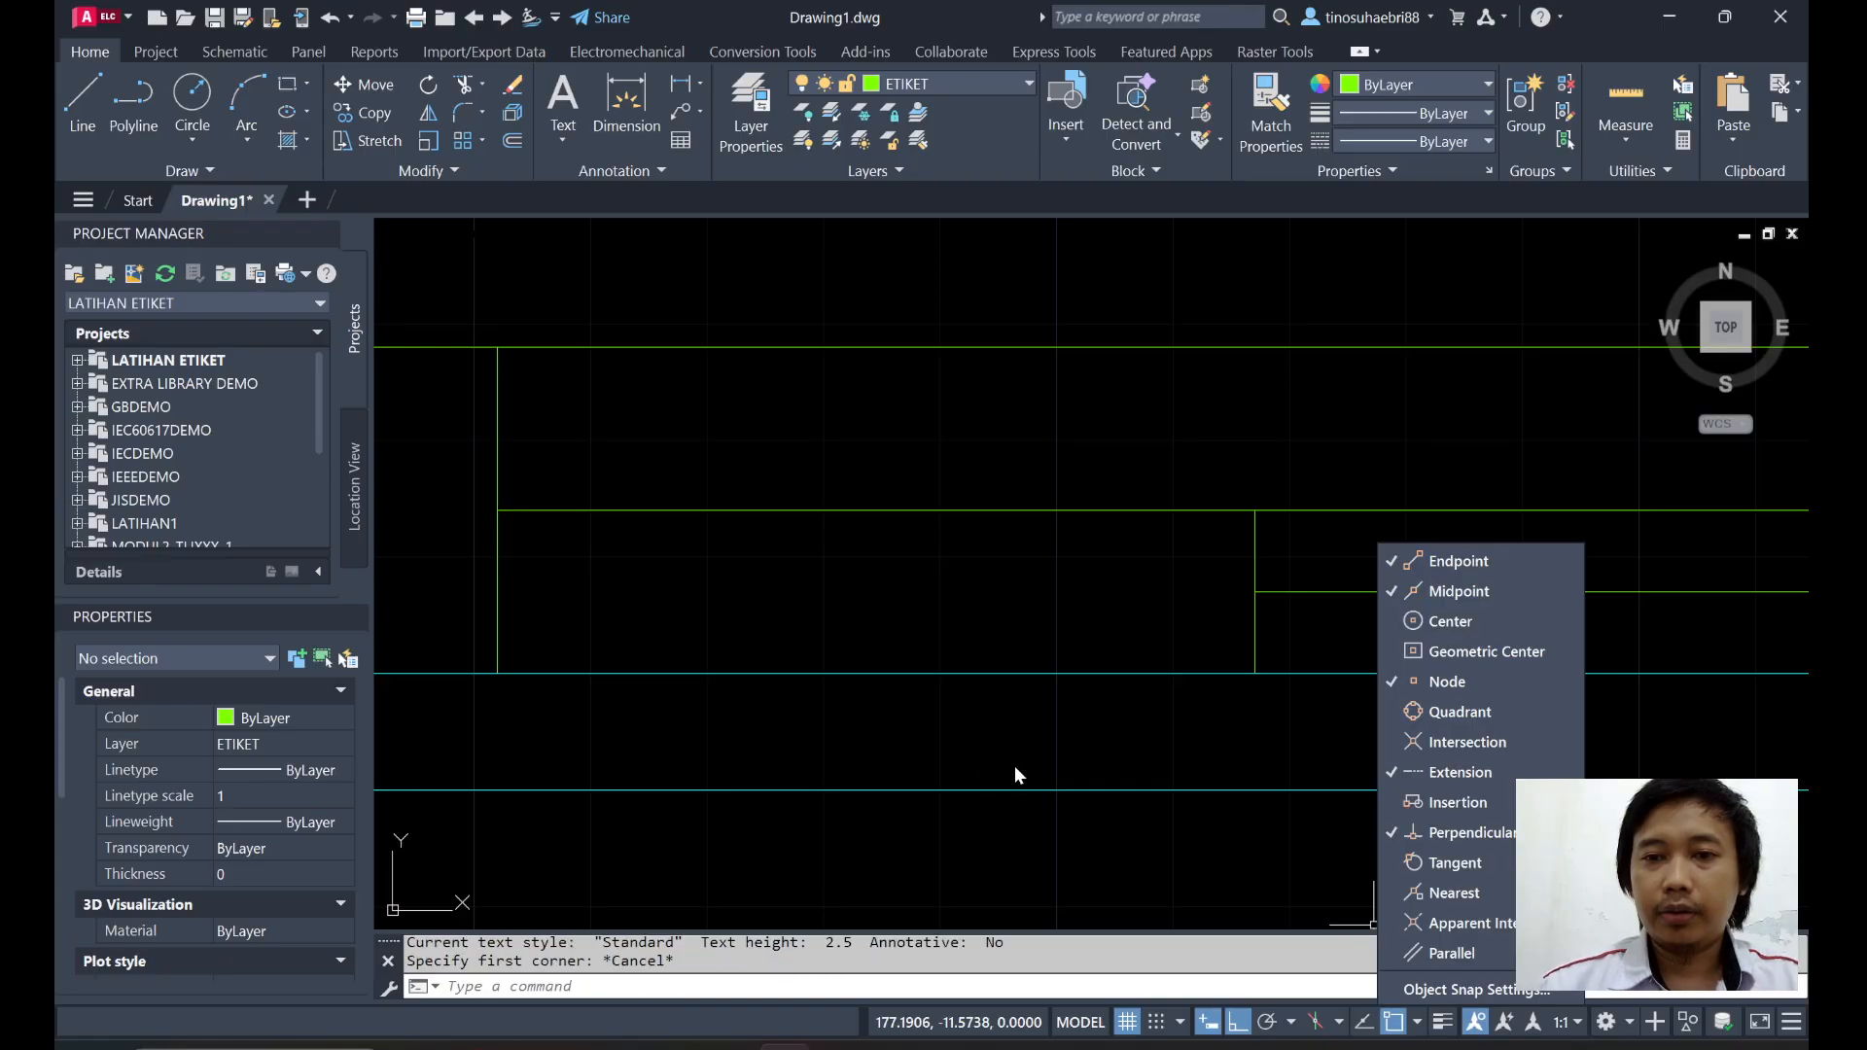
{"action": "left_click", "coordinate": [1087, 750]}
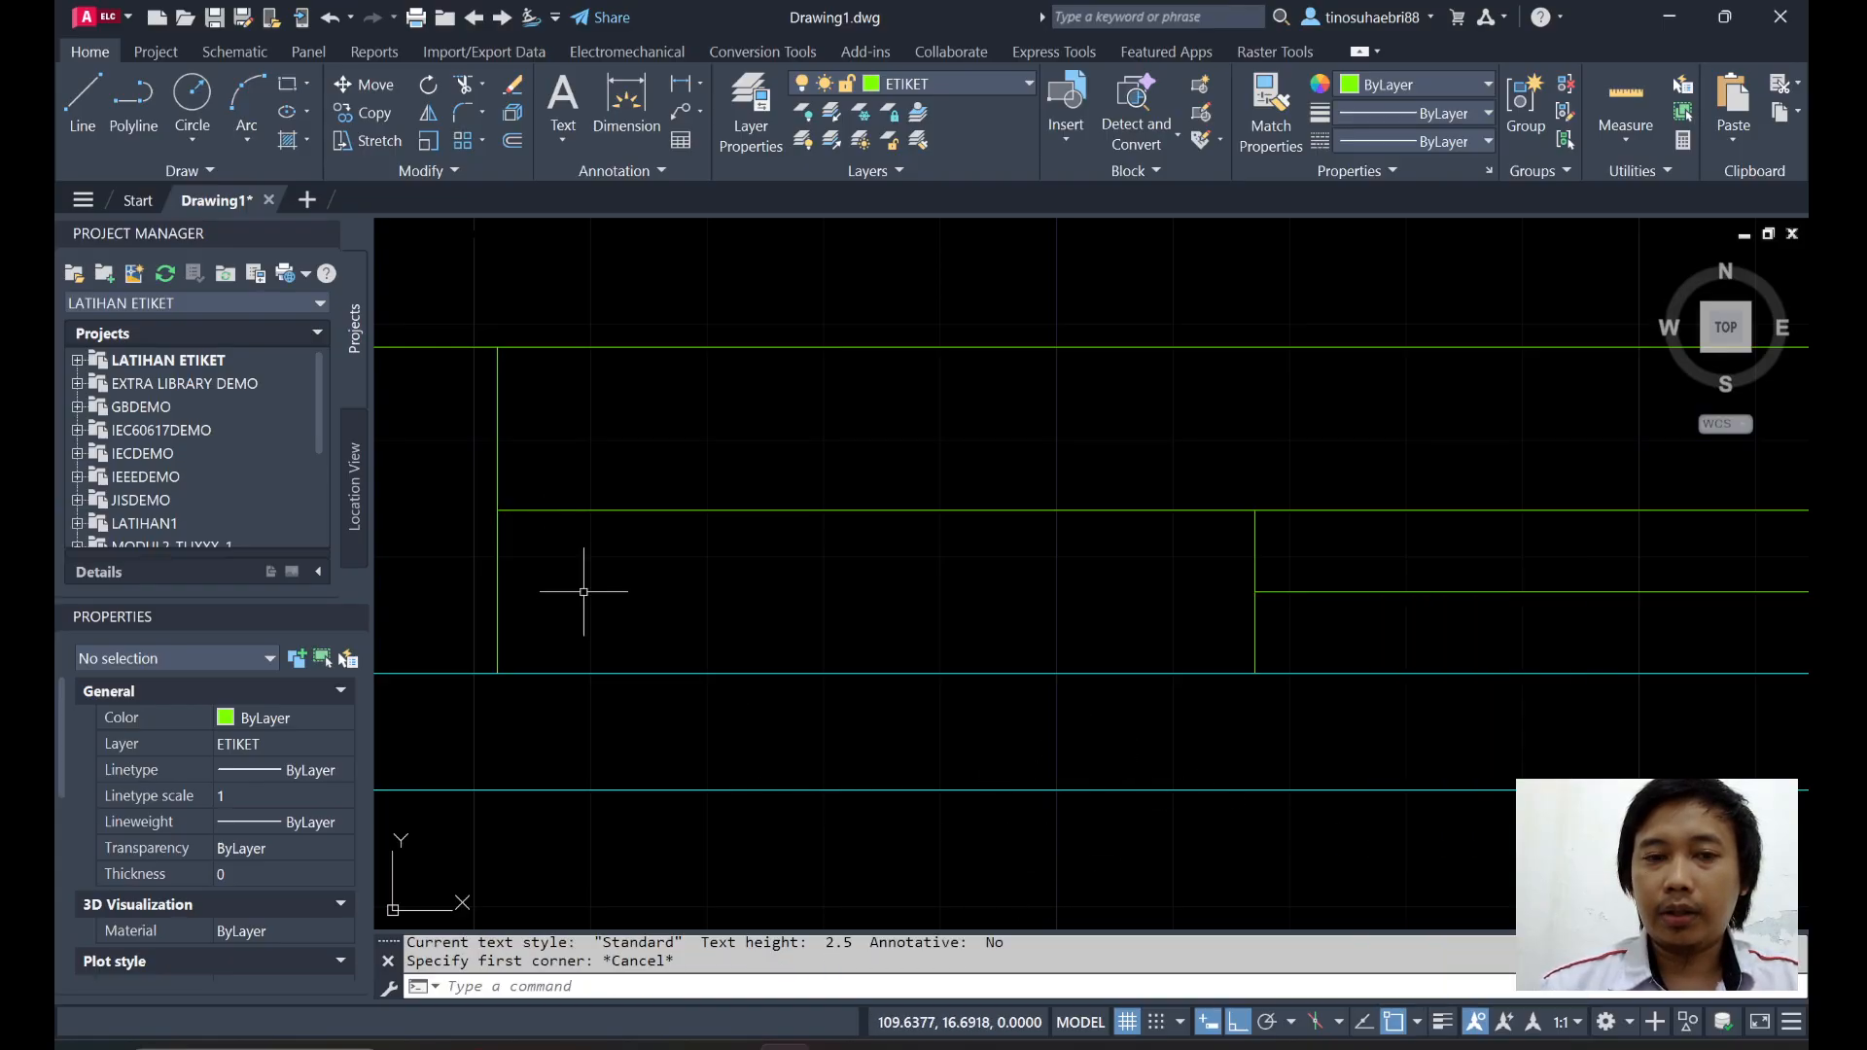
Create a multiline text box filling the lower cell beside the logo cell, from corner (102, 24) to corner (167, 10).
{"action": "key", "text": "Return"}
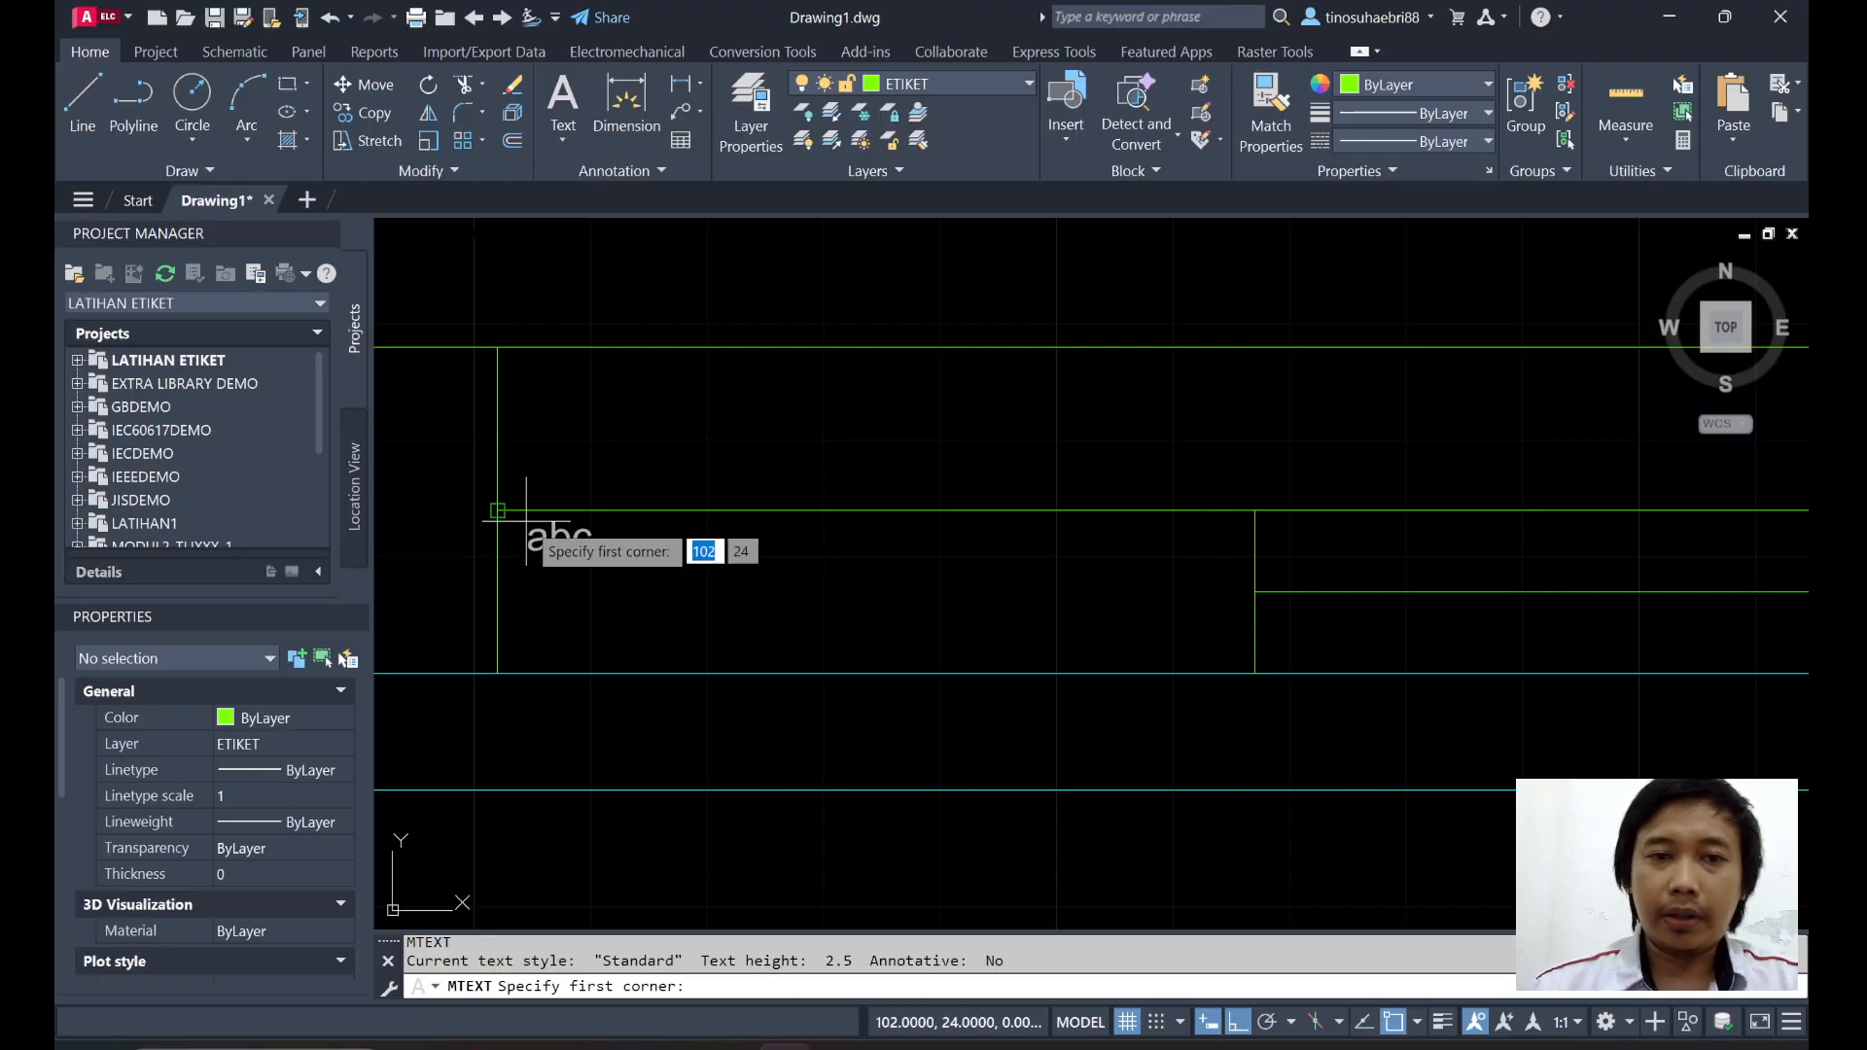
{"action": "left_click", "coordinate": [497, 509]}
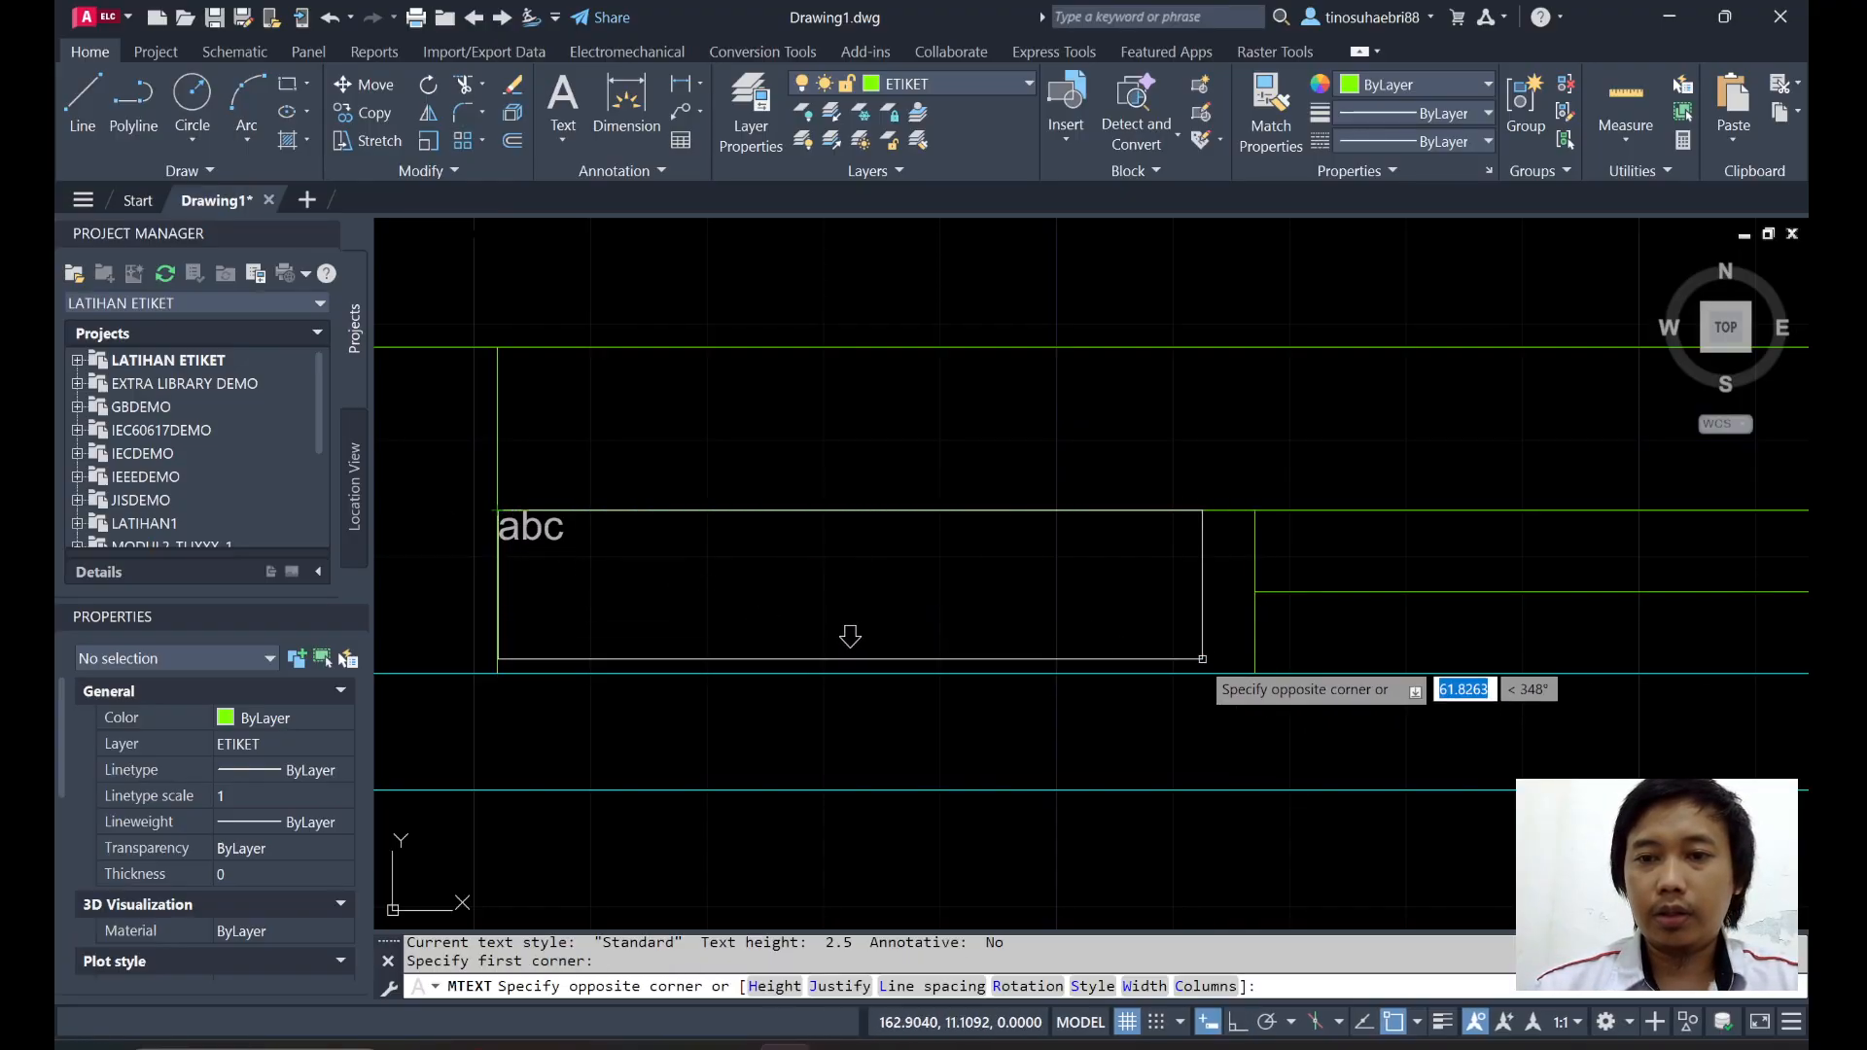
{"action": "left_click", "coordinate": [1254, 673]}
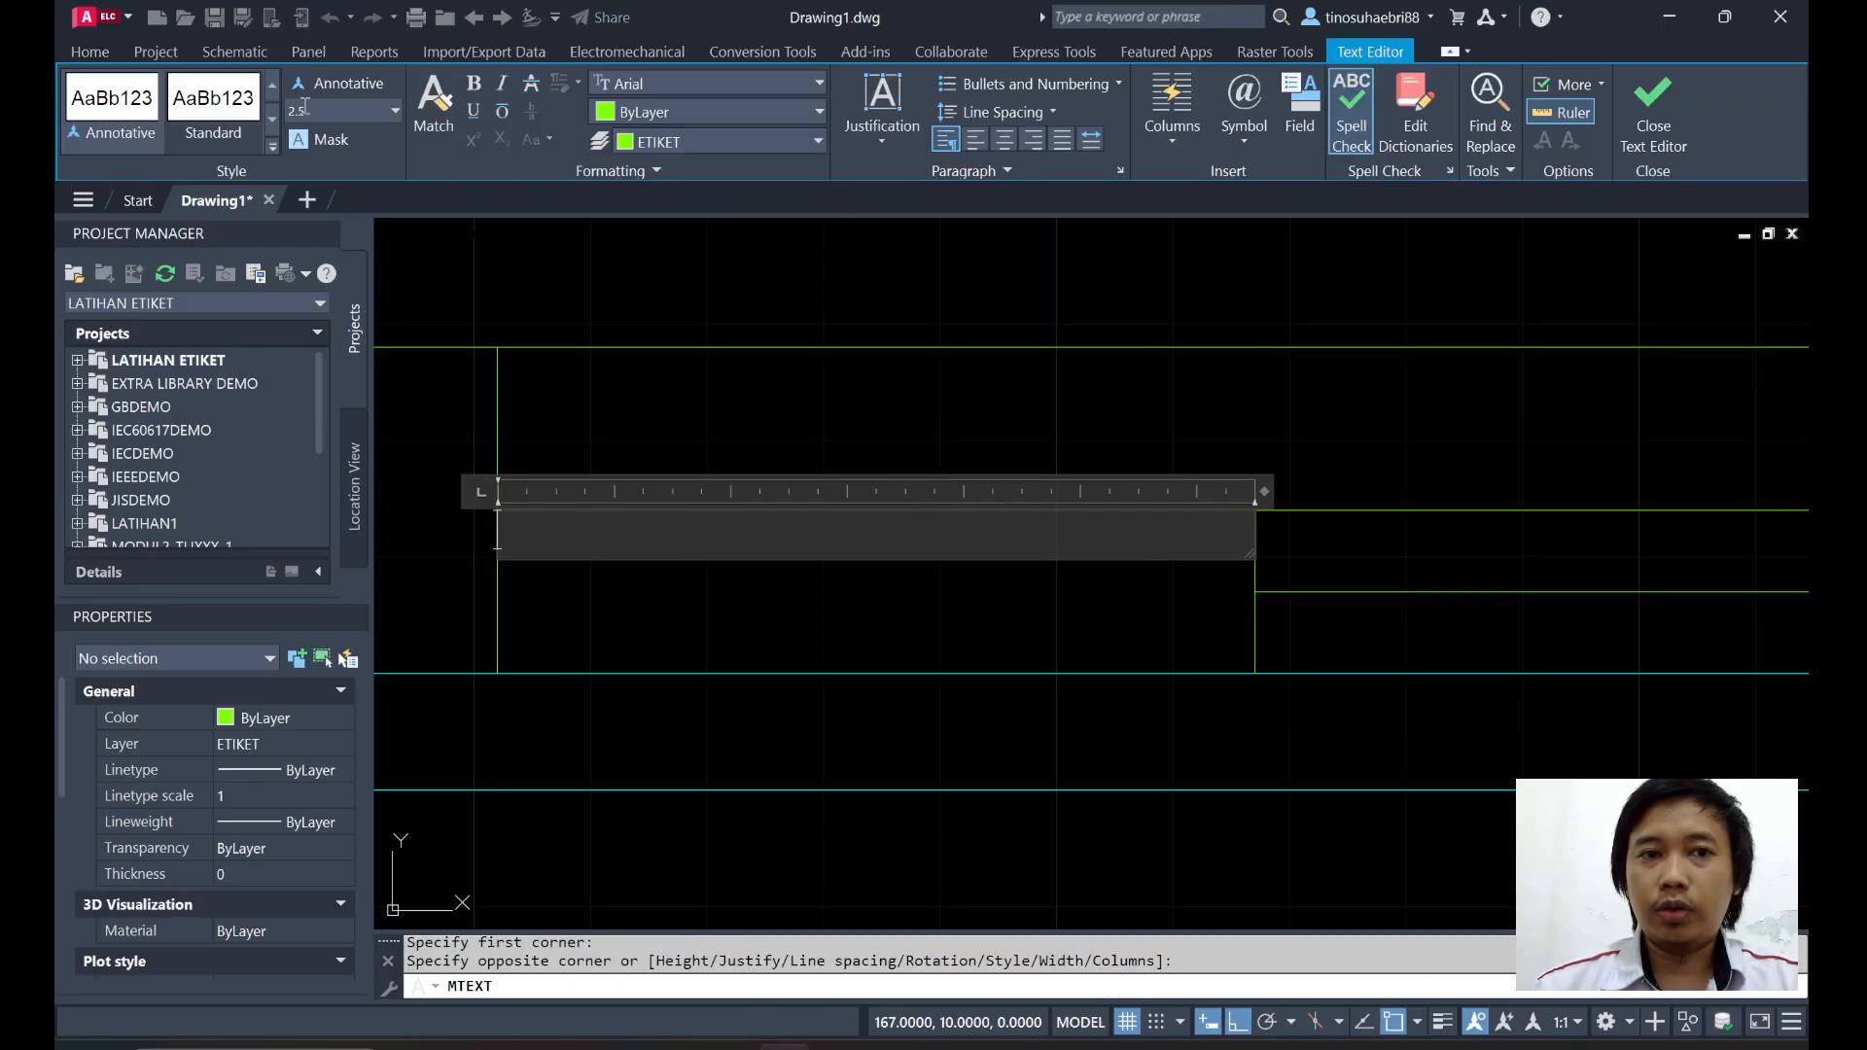
Center the paragraph and set the multiline text's justification to Middle Center.
{"action": "left_click", "coordinate": [1002, 148]}
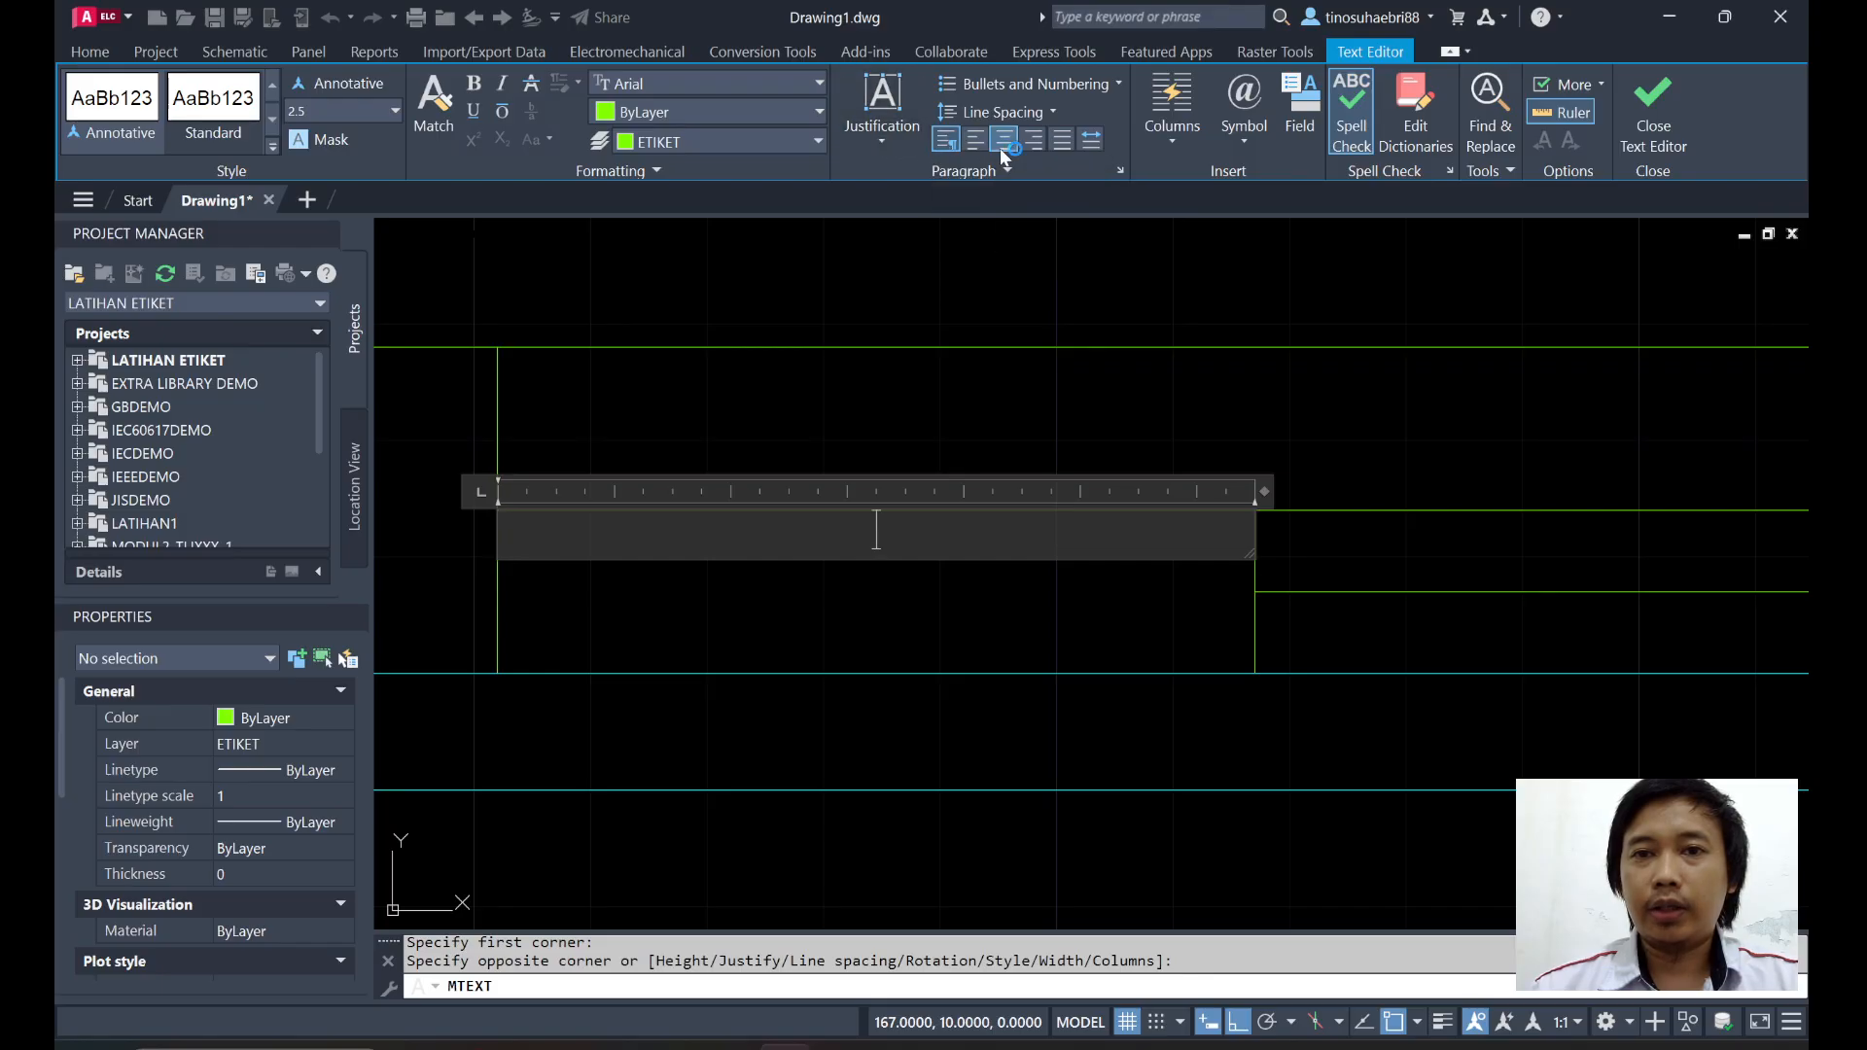
{"action": "left_click", "coordinate": [880, 137]}
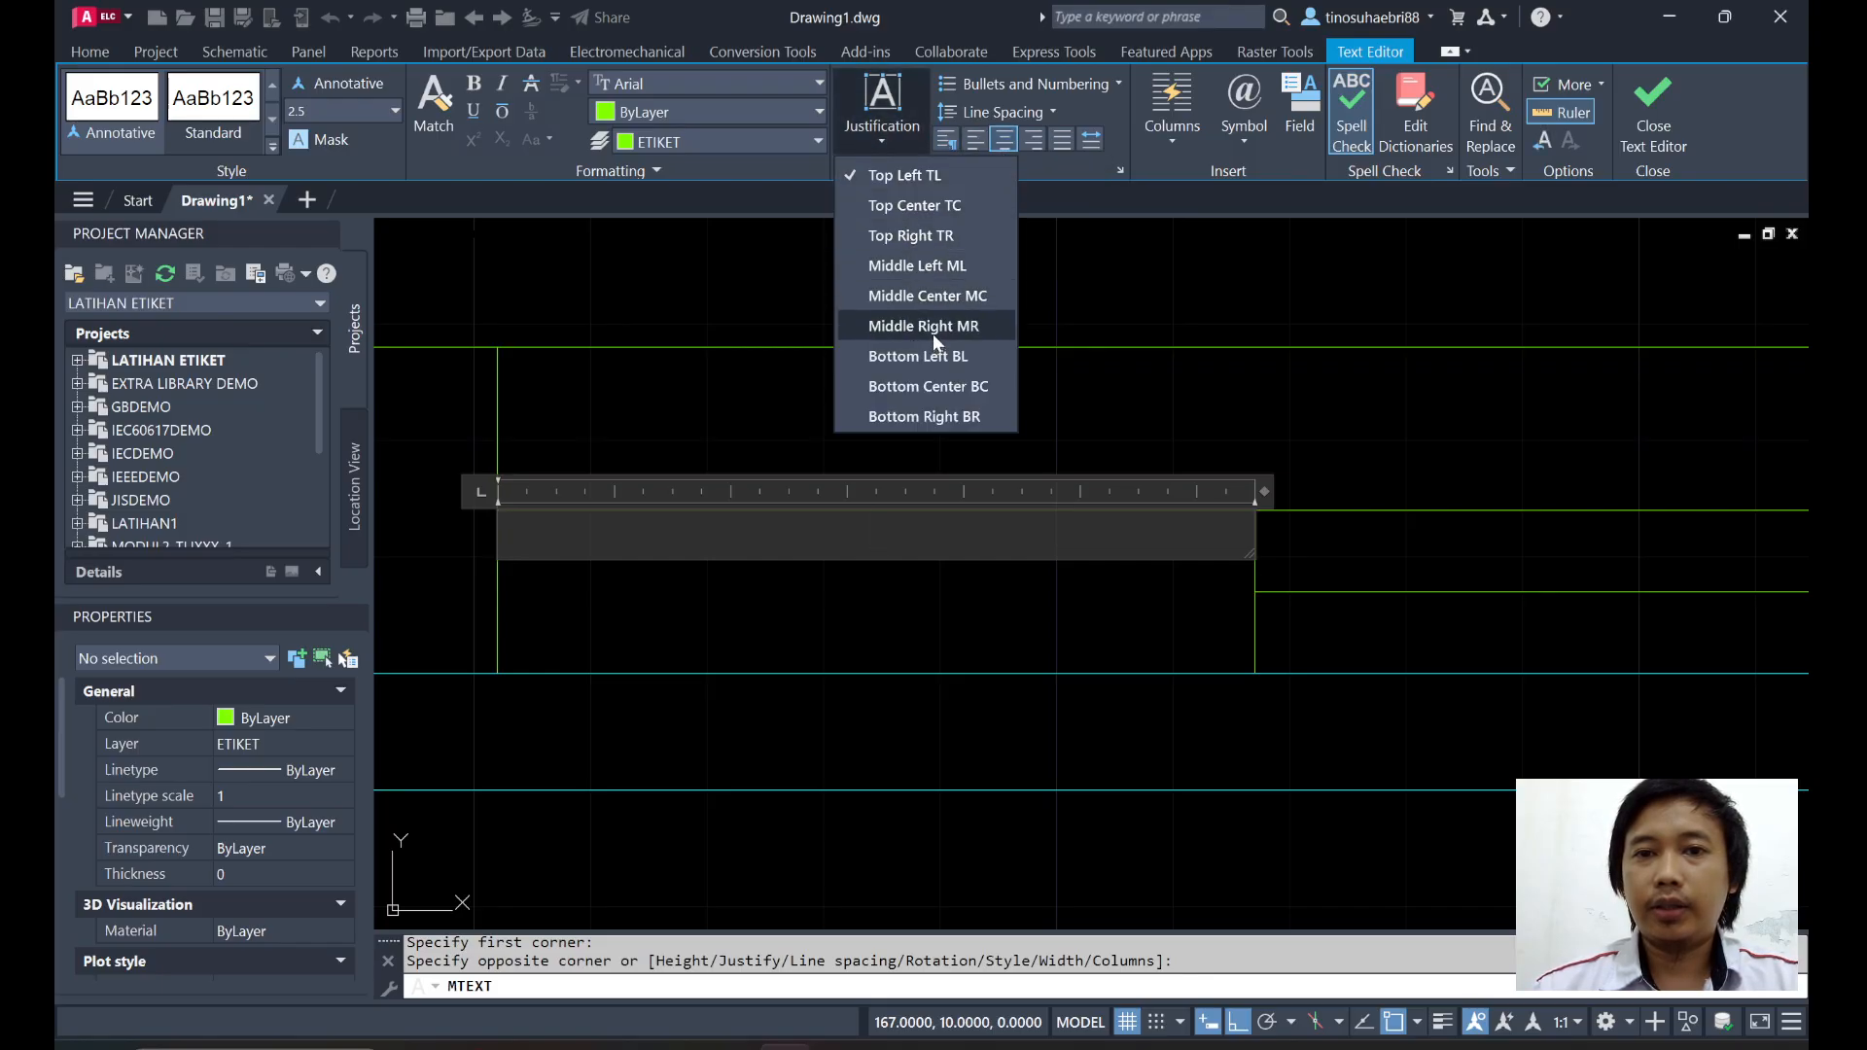
{"action": "left_click", "coordinate": [942, 300]}
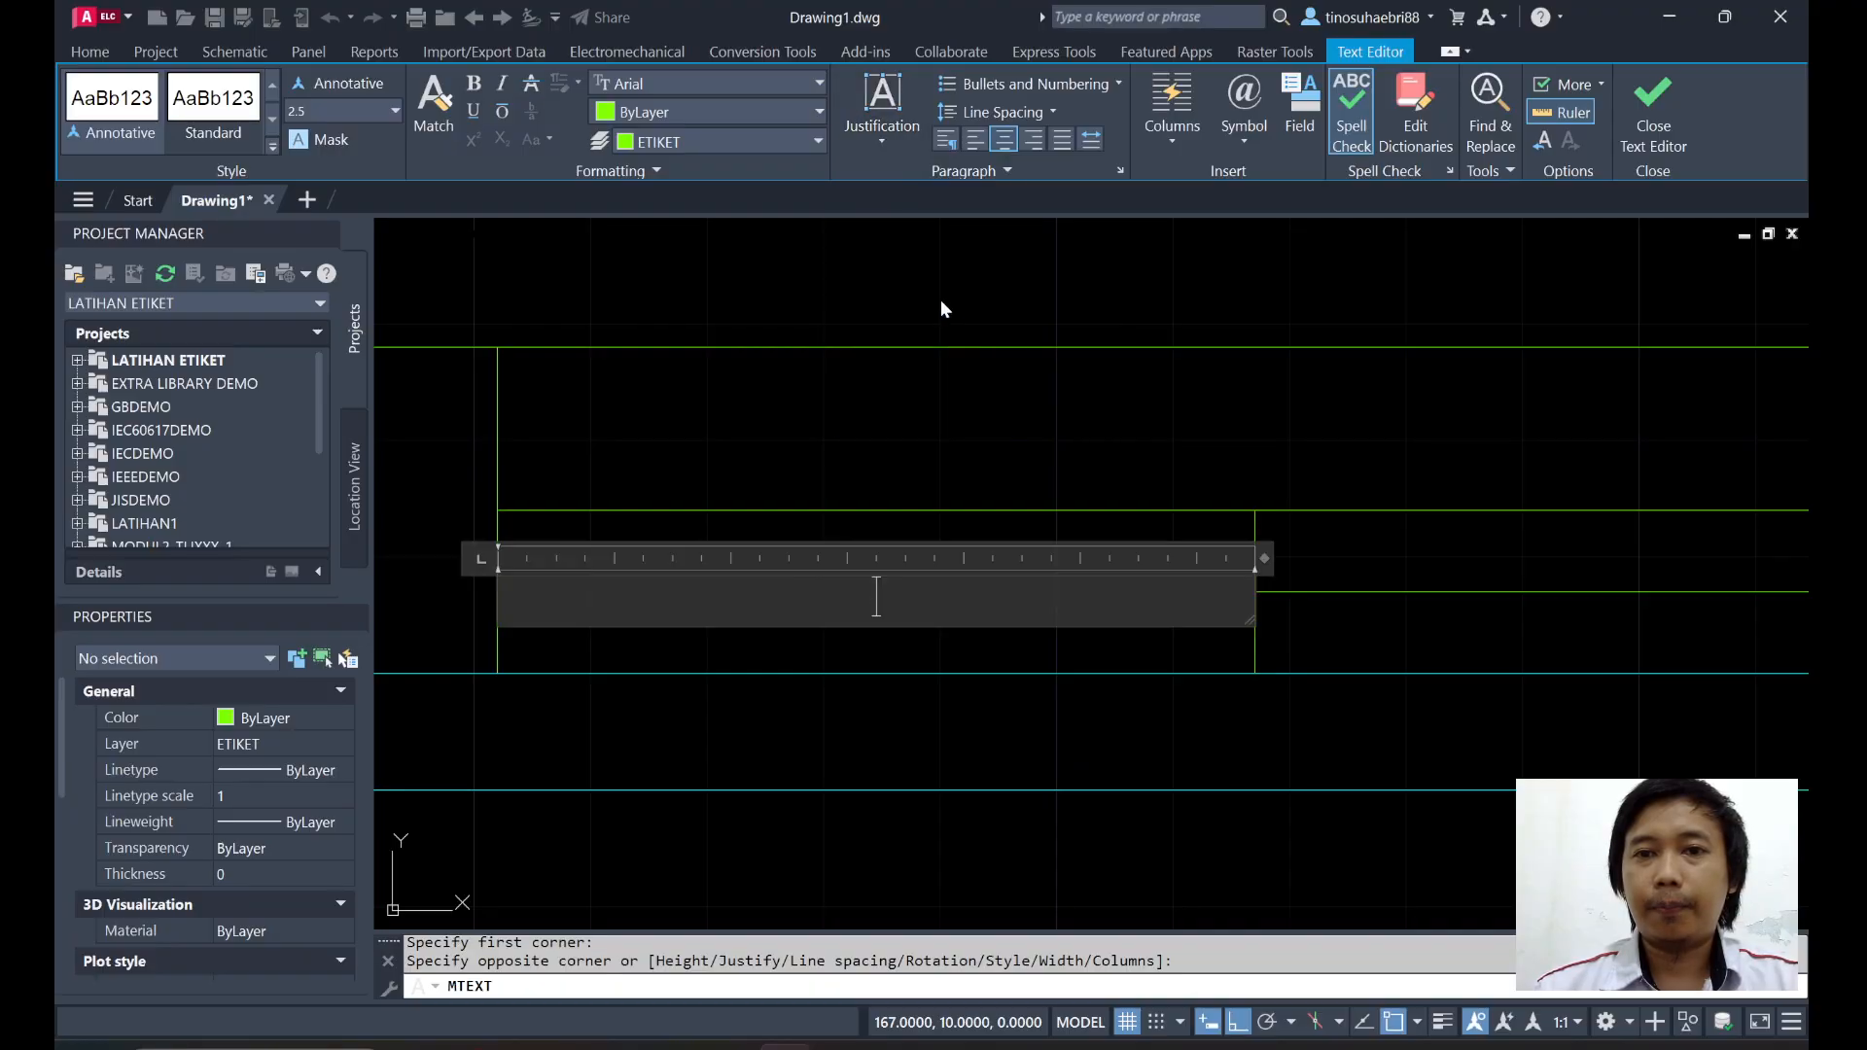
{"action": "left_click", "coordinate": [892, 137]}
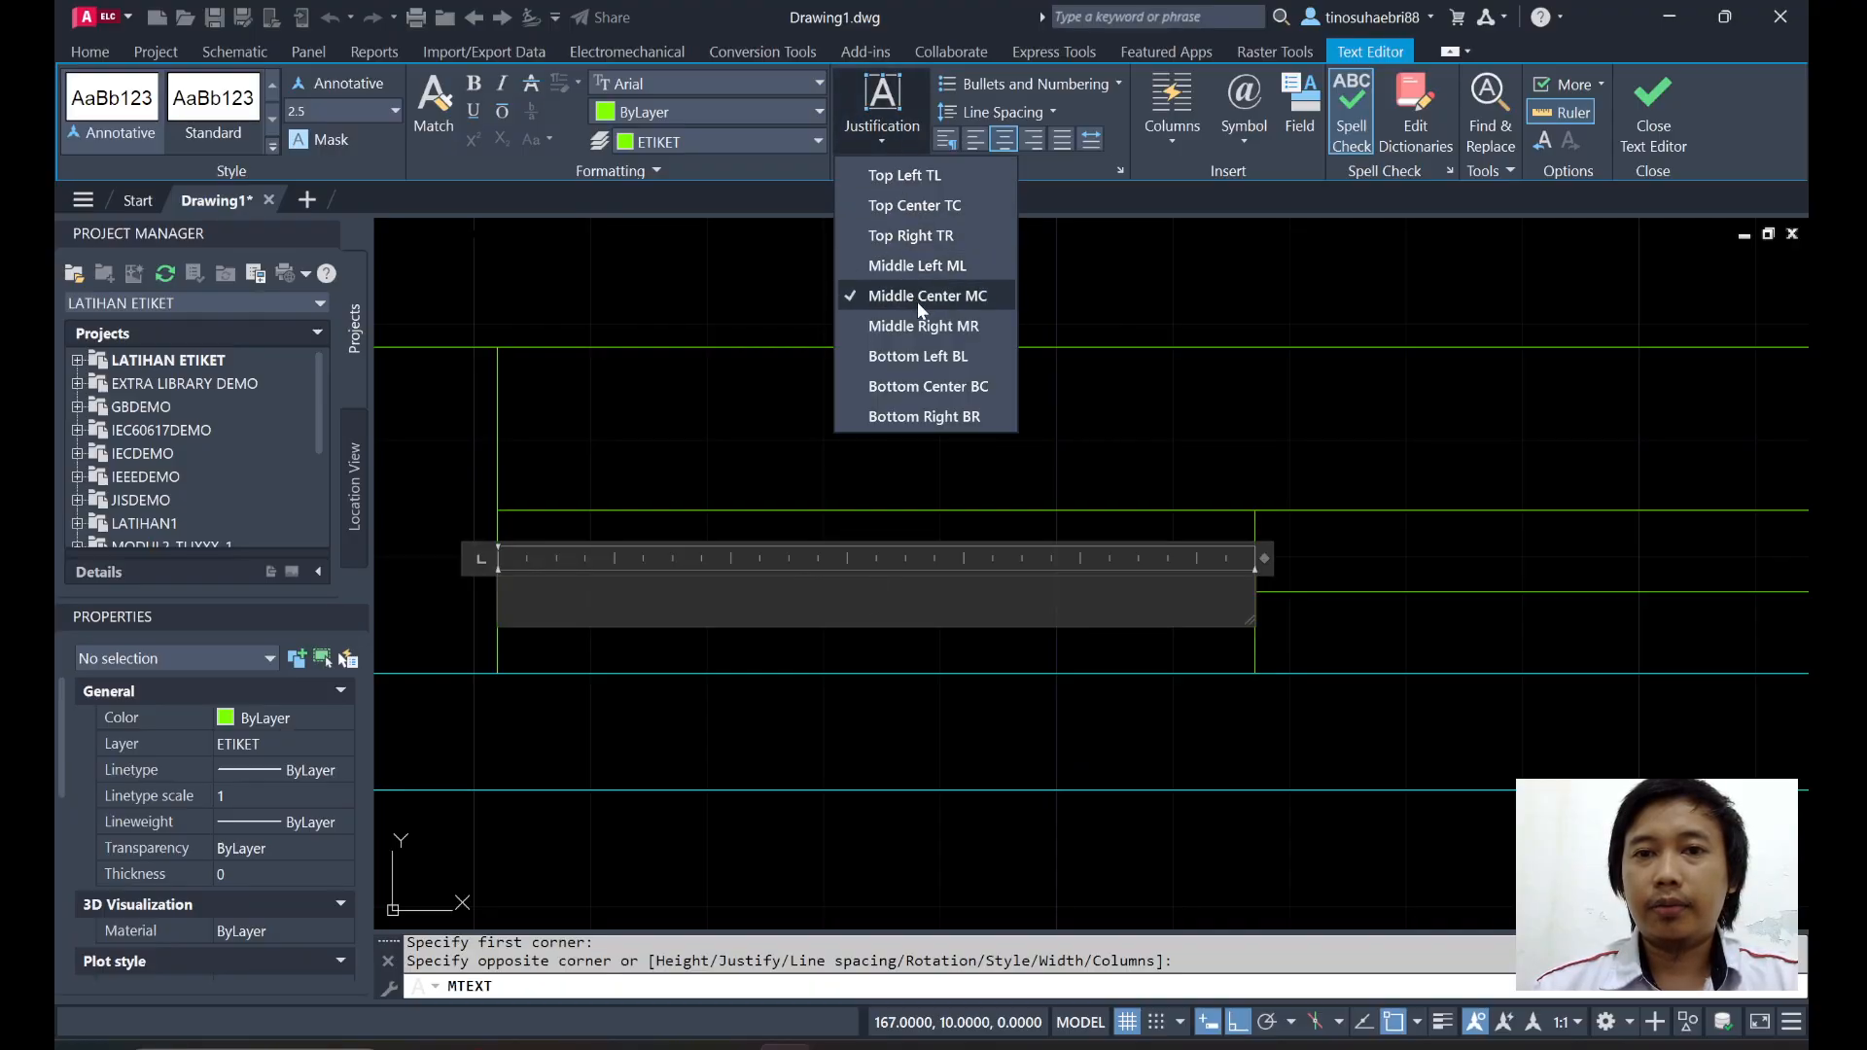
{"action": "left_click", "coordinate": [870, 596]}
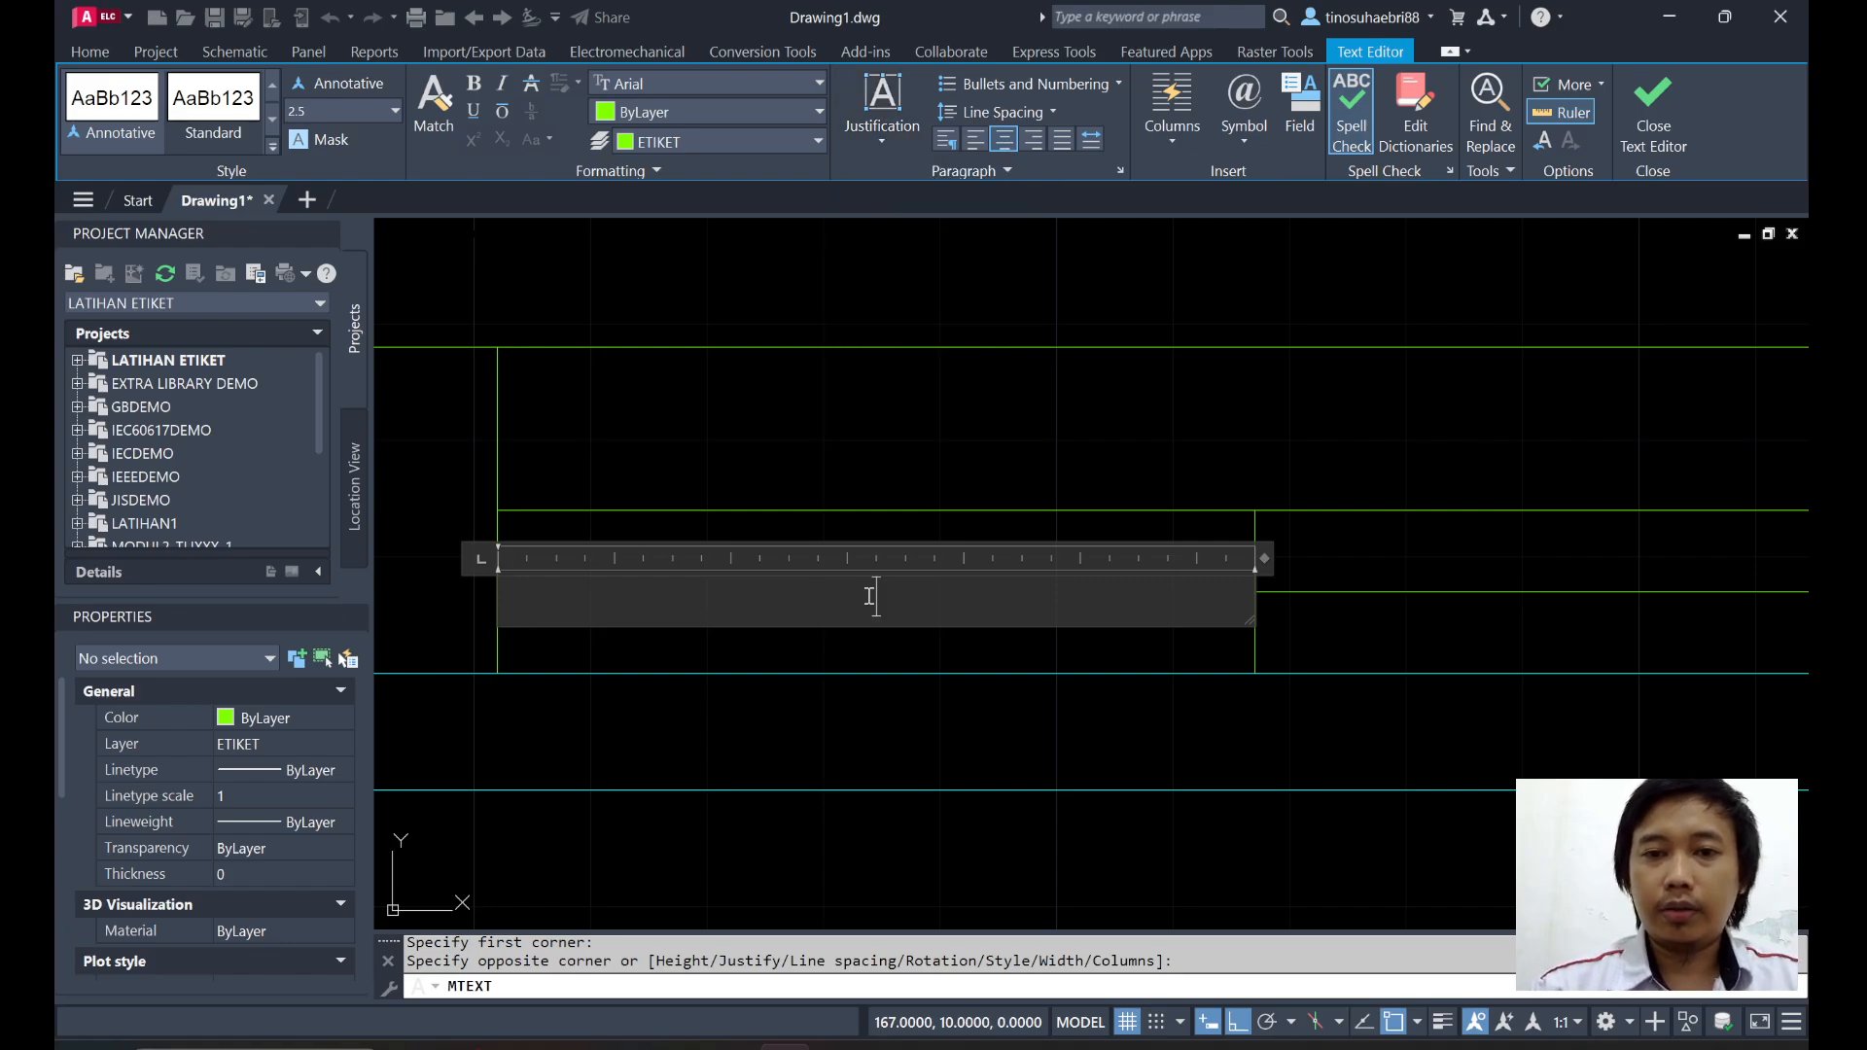
Enter "Akedemi Komunitas Industri" as the first line of the multiline text.
{"action": "type", "text": "a"}
{"action": "key", "text": "BackSpace"}
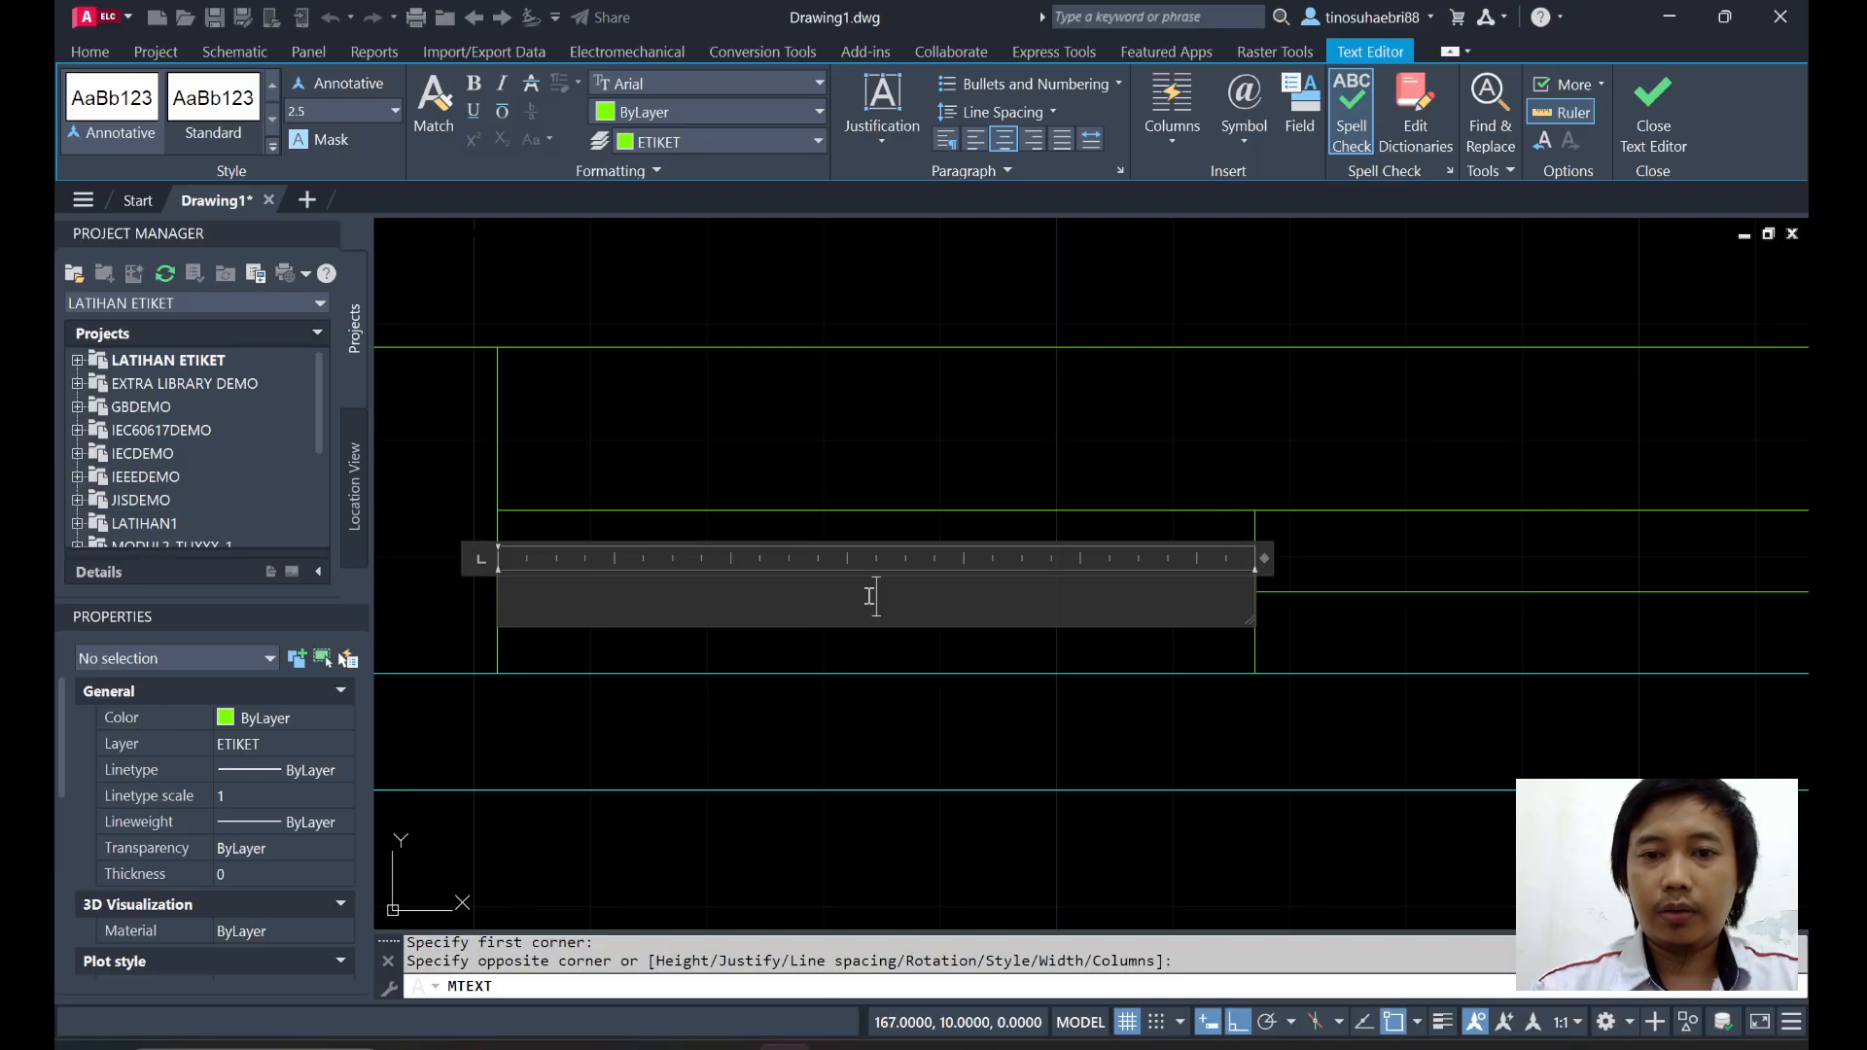
{"action": "key", "text": "Caps_Lock"}
{"action": "type", "text": "S"}
{"action": "key", "text": "BackSpace"}
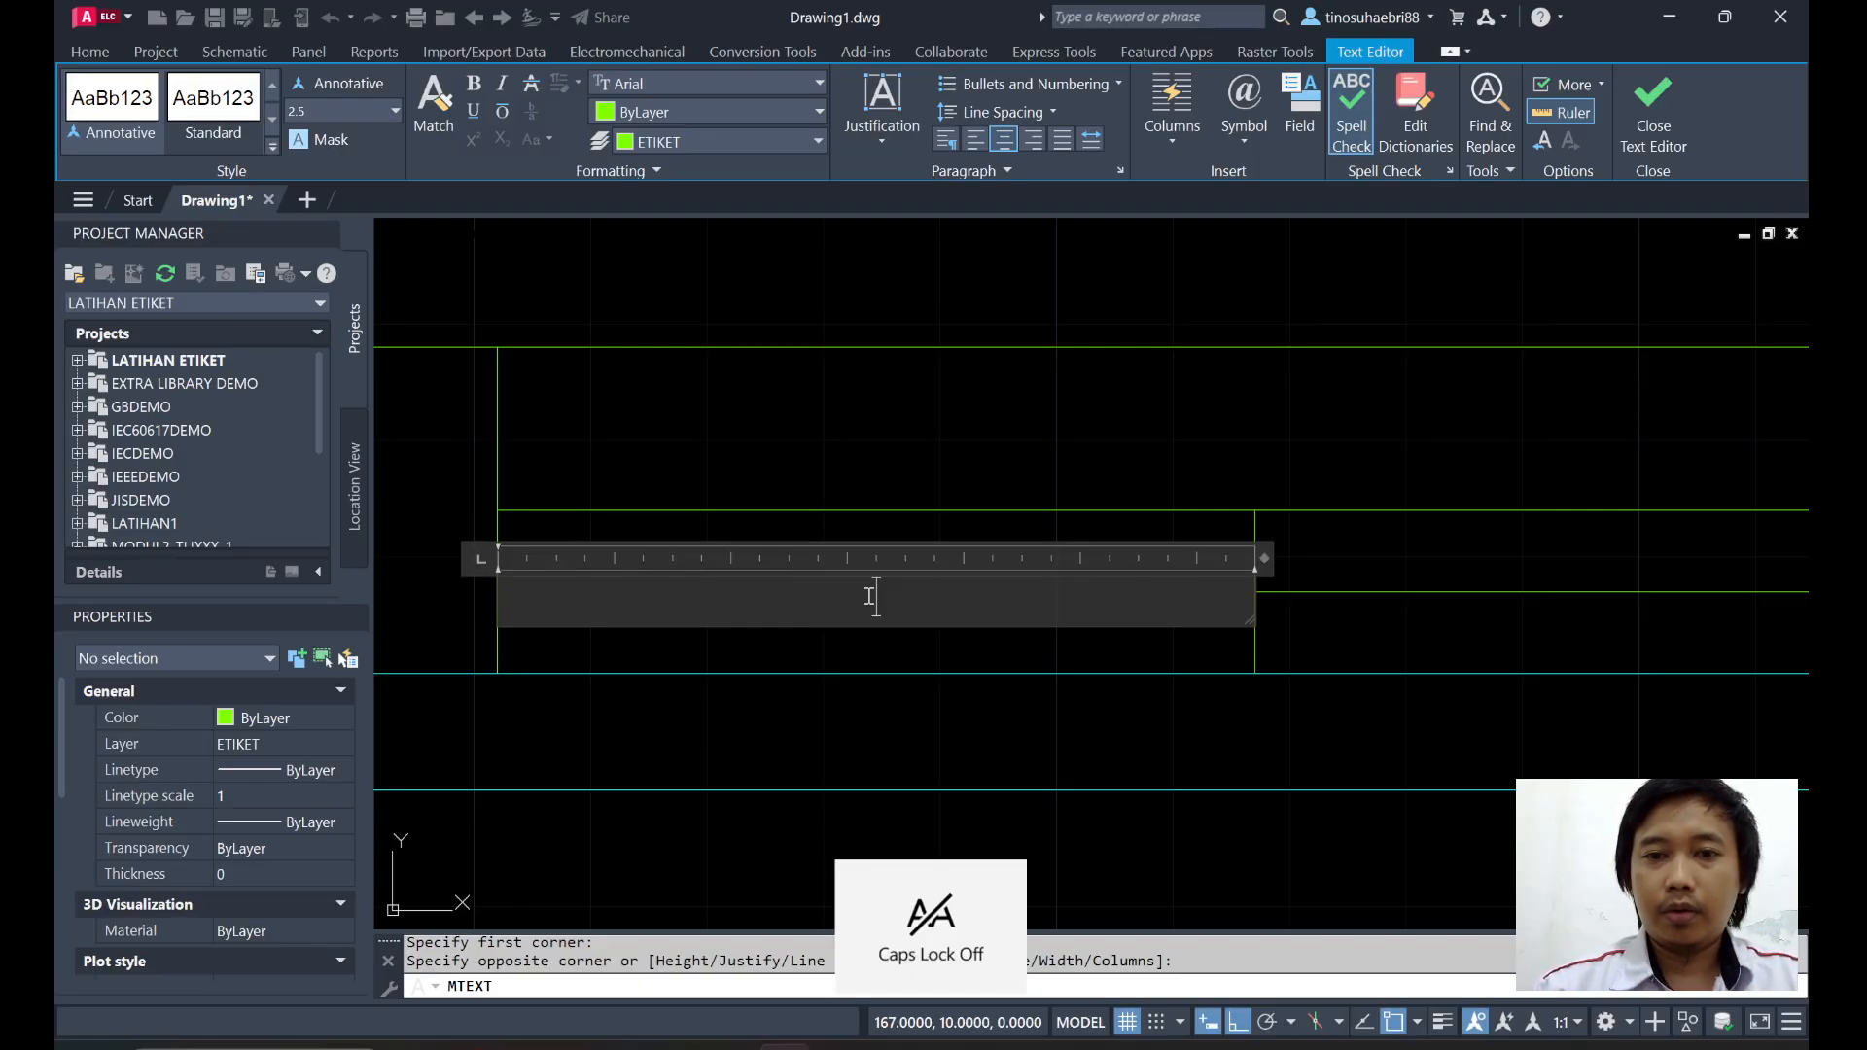
{"action": "type", "text": "Akedemi"}
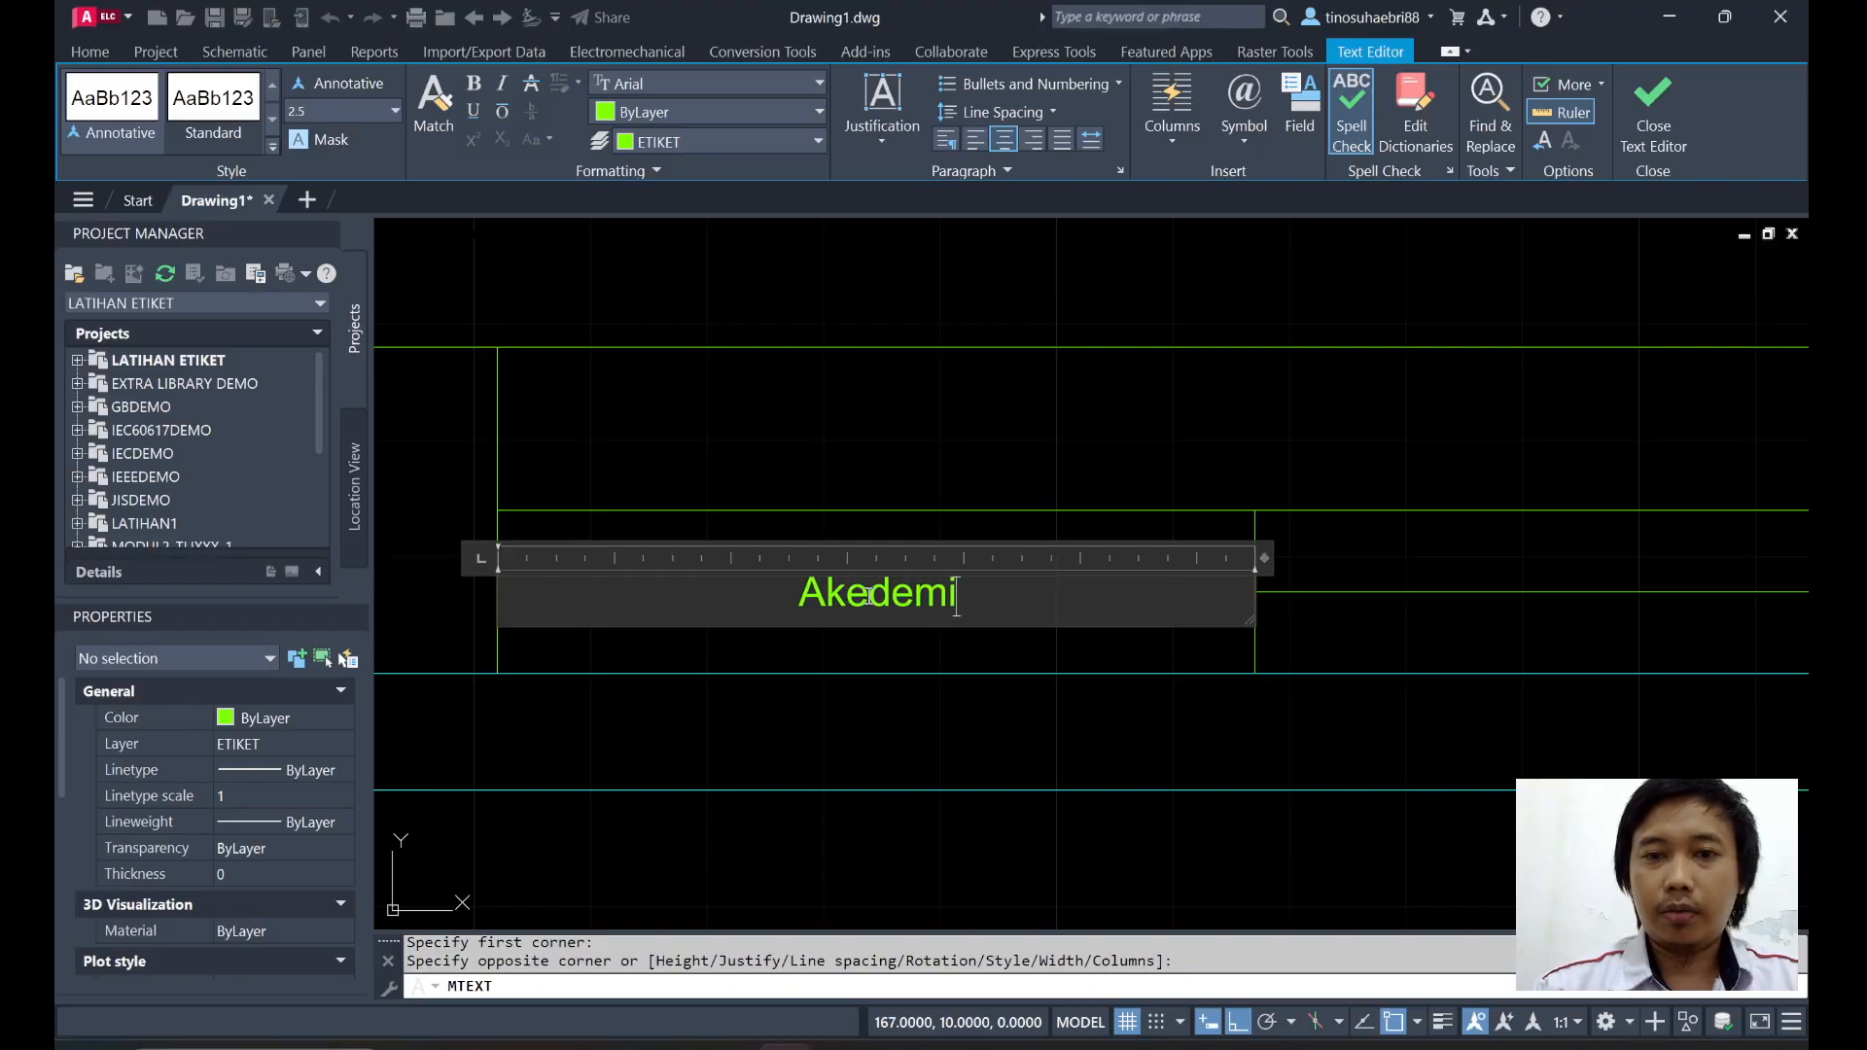
{"action": "type", "text": " KOmunitas"}
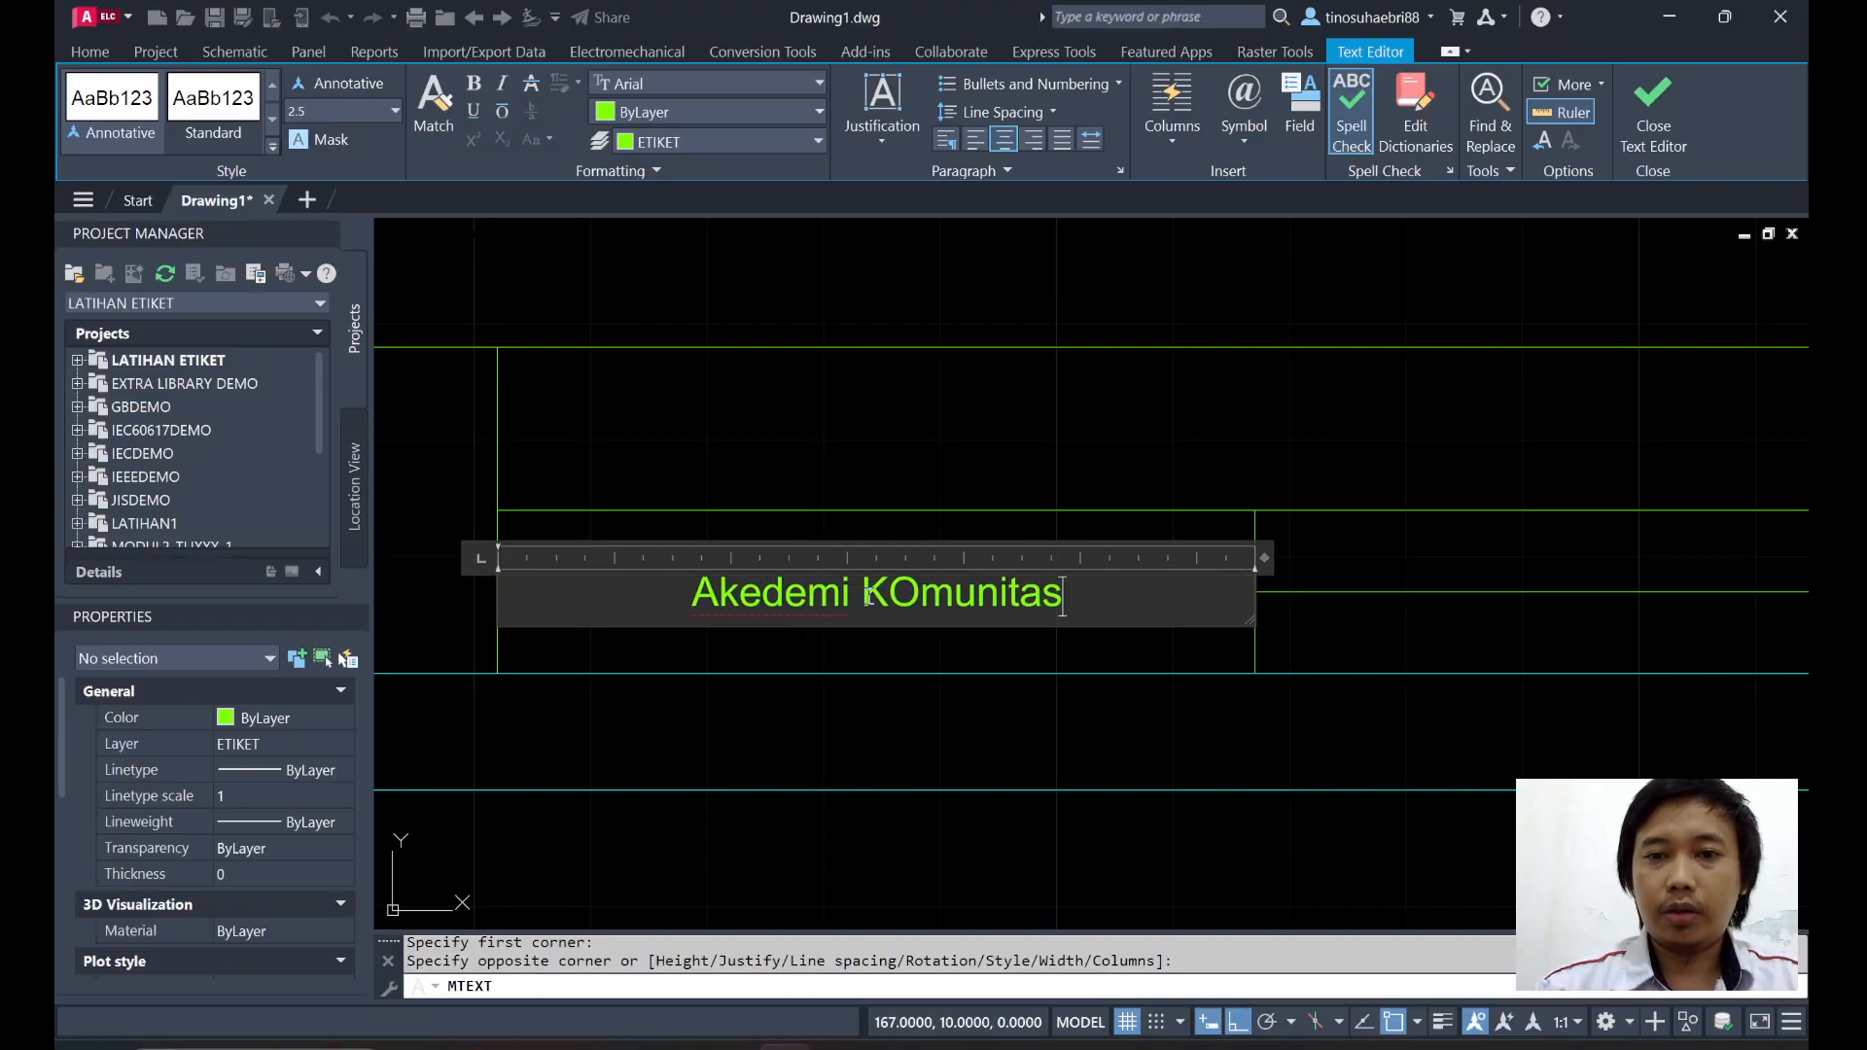
{"action": "left_click_drag", "start_coordinate": [920, 608], "coordinate": [891, 608]}
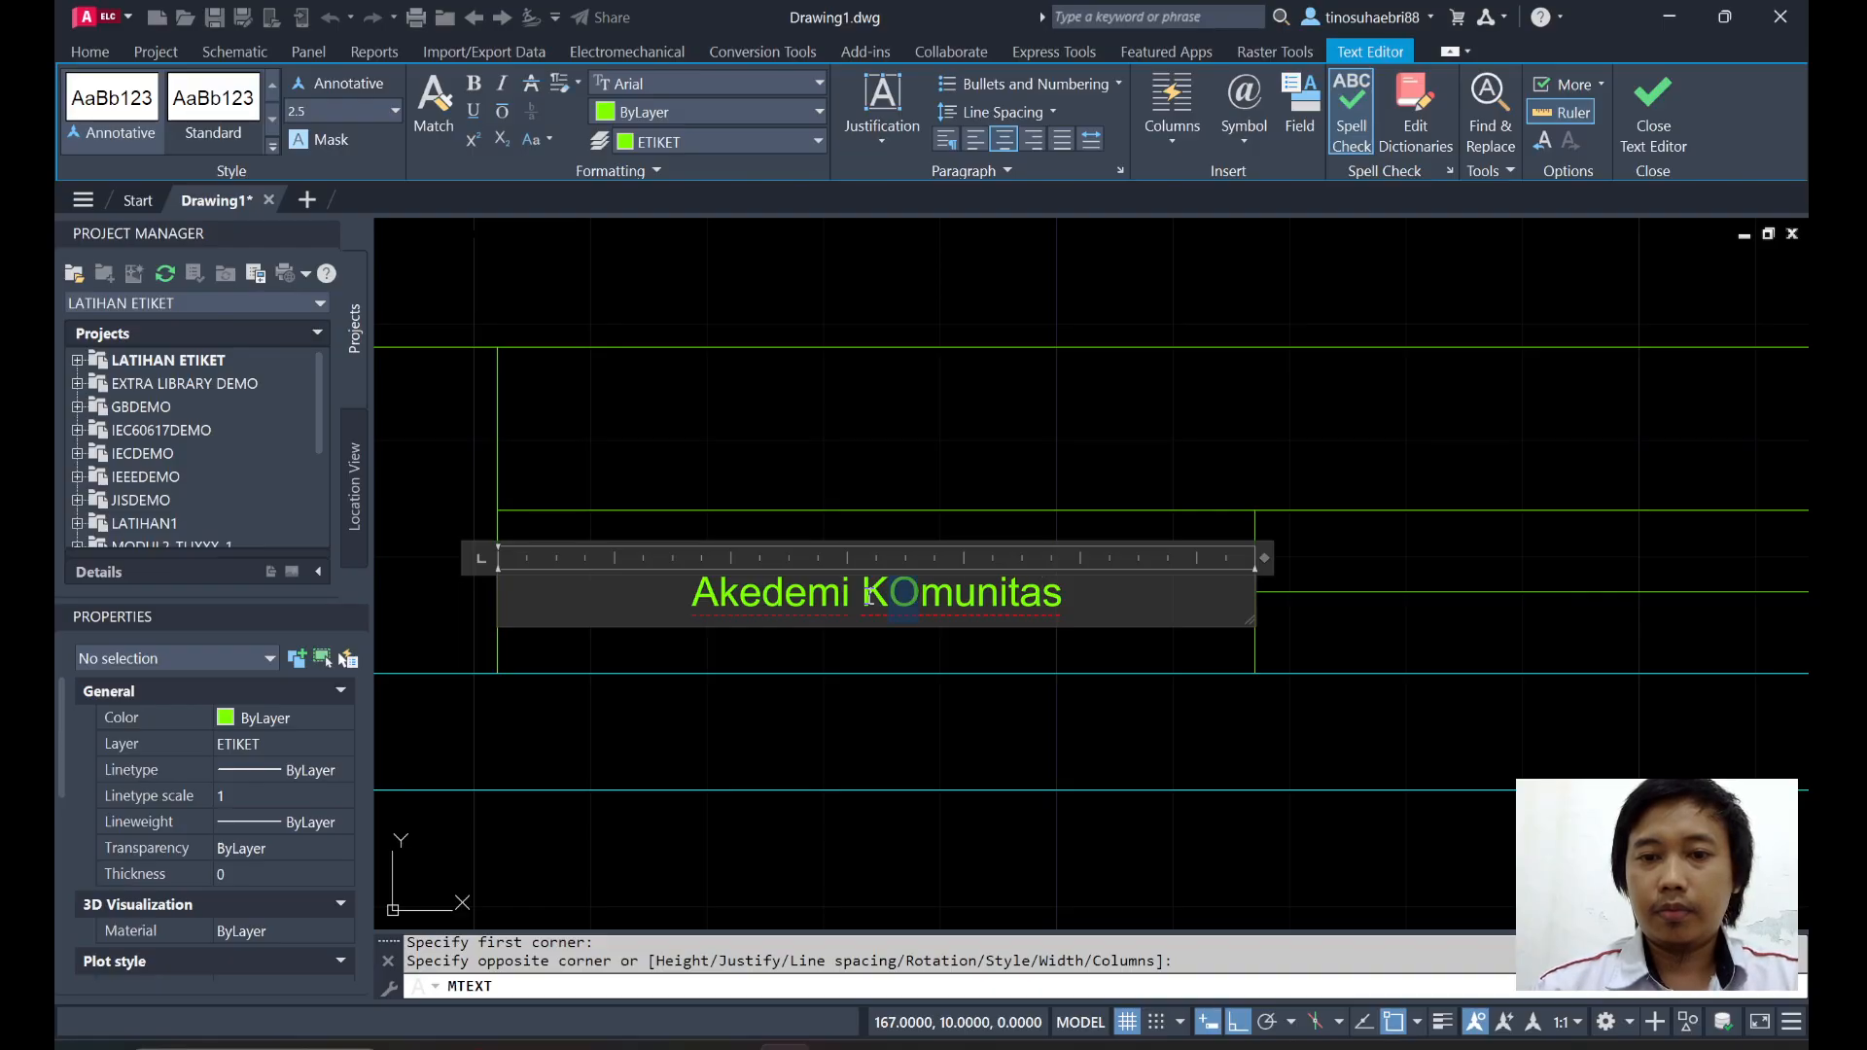
{"action": "type", "text": "omunitas"}
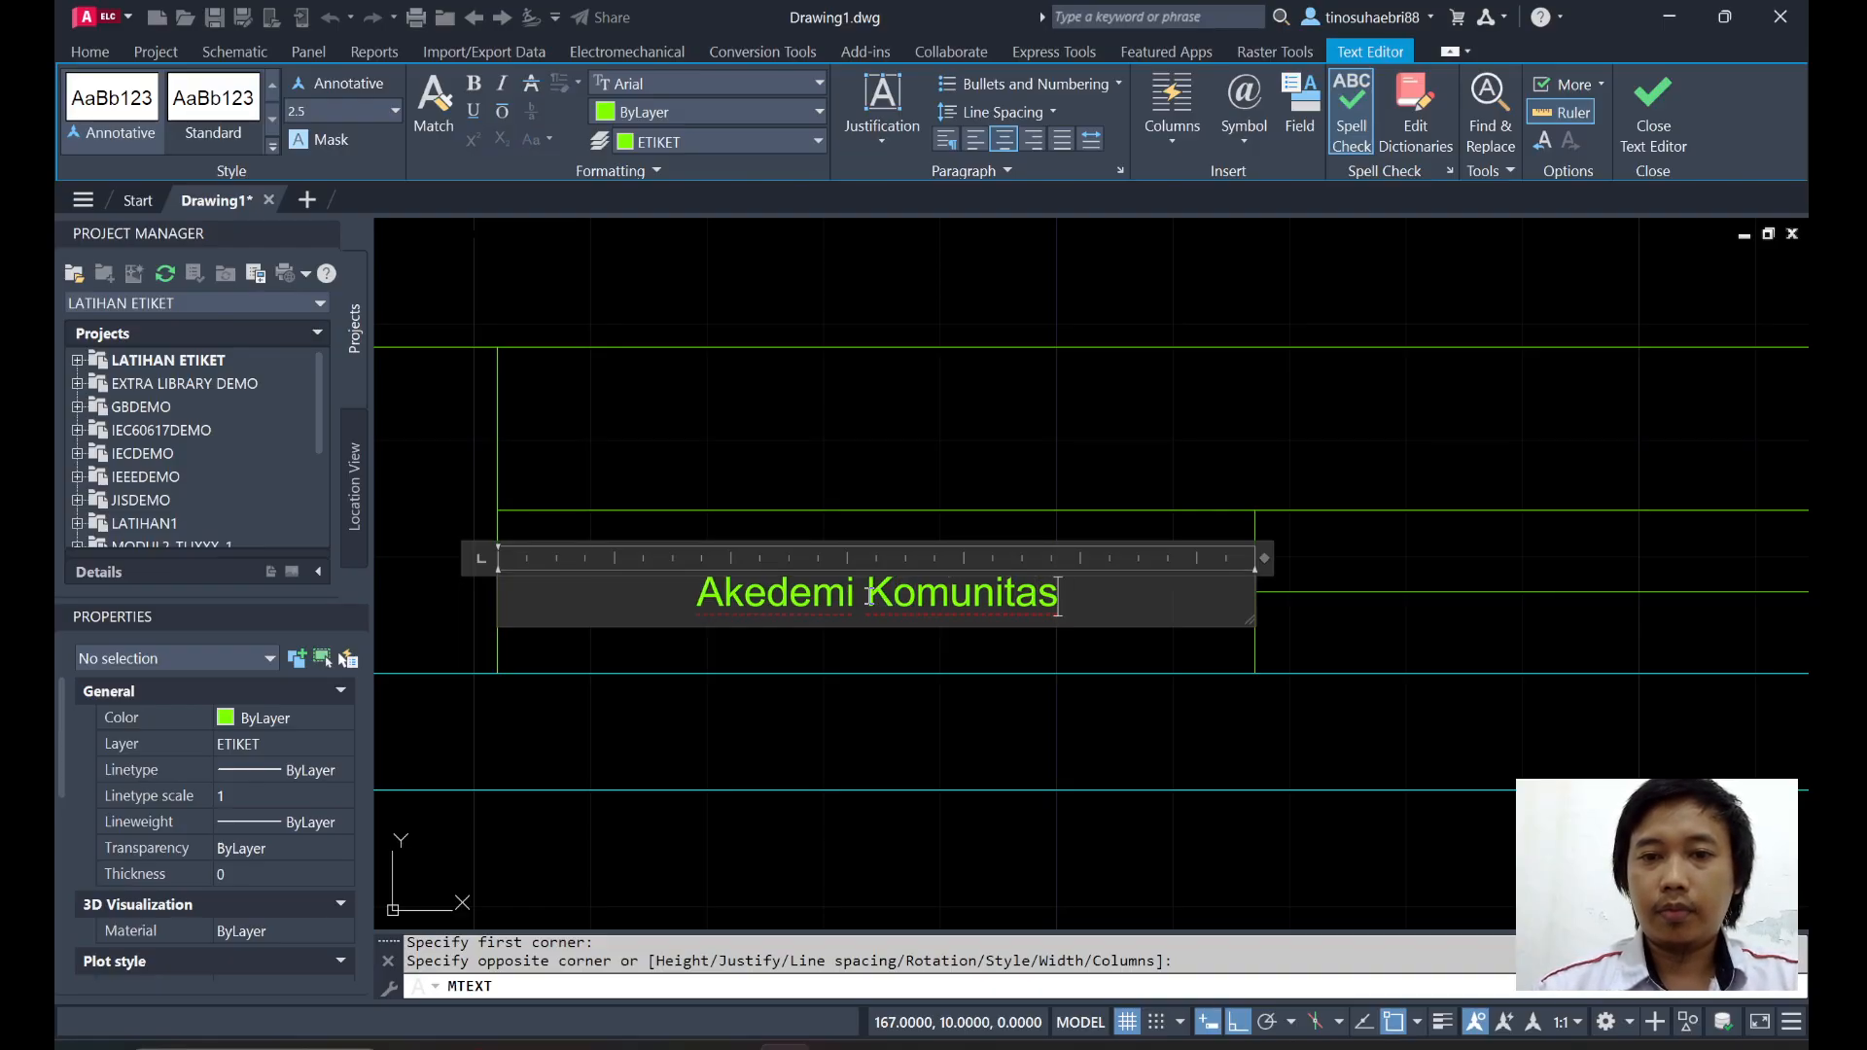
{"action": "type", "text": " Indusr"}
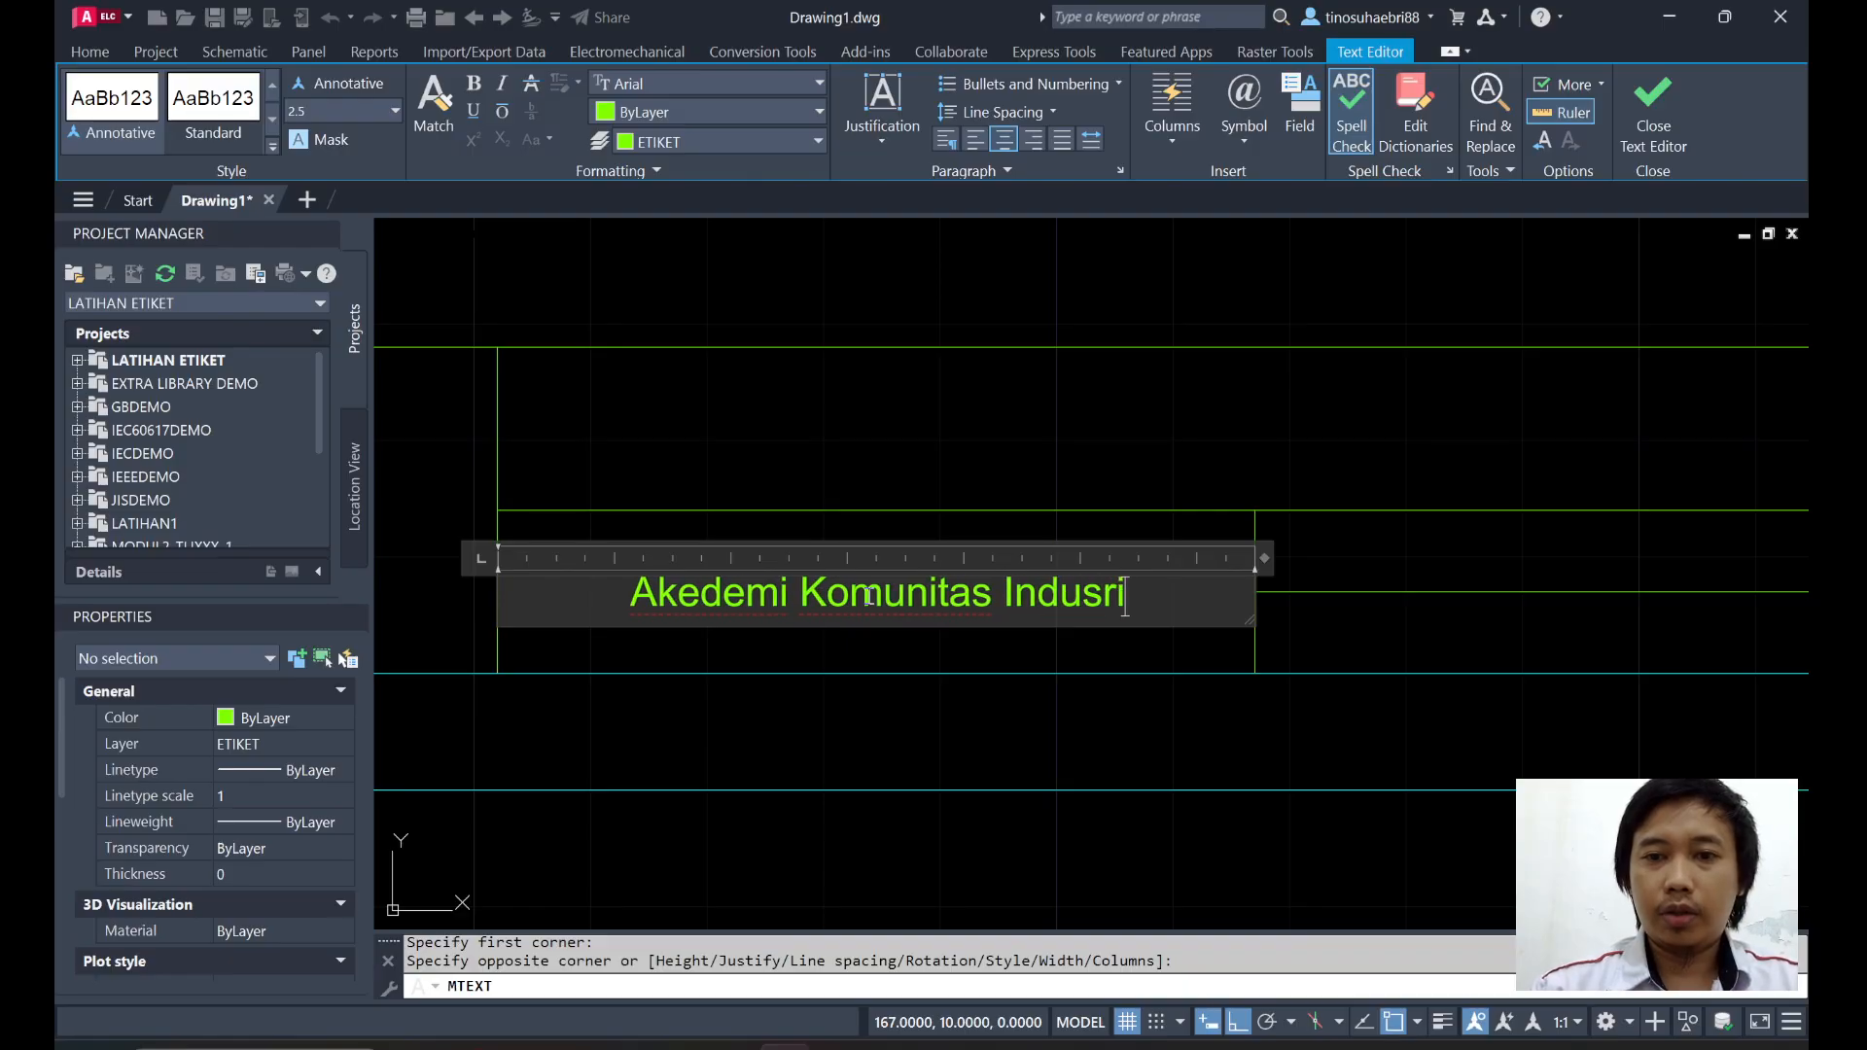
{"action": "key", "text": "BackSpace"}
{"action": "type", "text": "tri"}
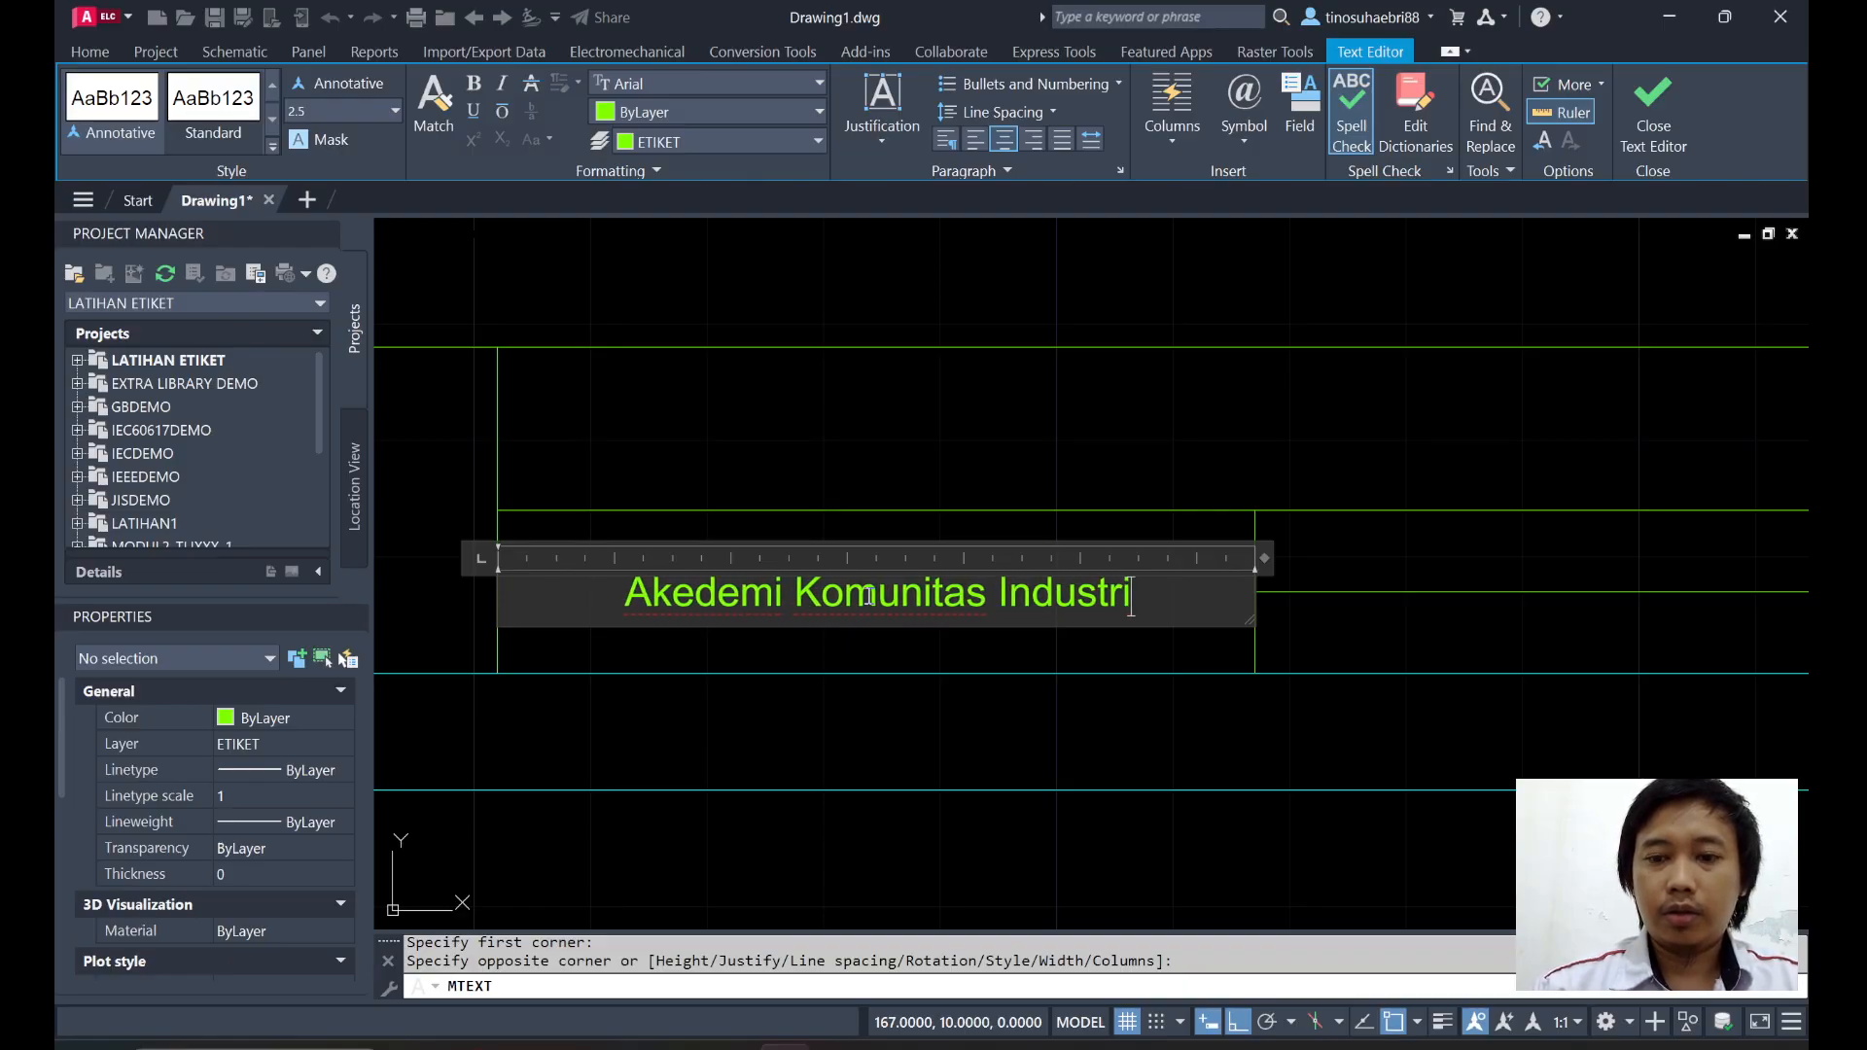
Add "Manufaktur Bantaeng" as the second line of the multiline text and finish editing it.
{"action": "key", "text": "Return"}
{"action": "type", "text": "manu"}
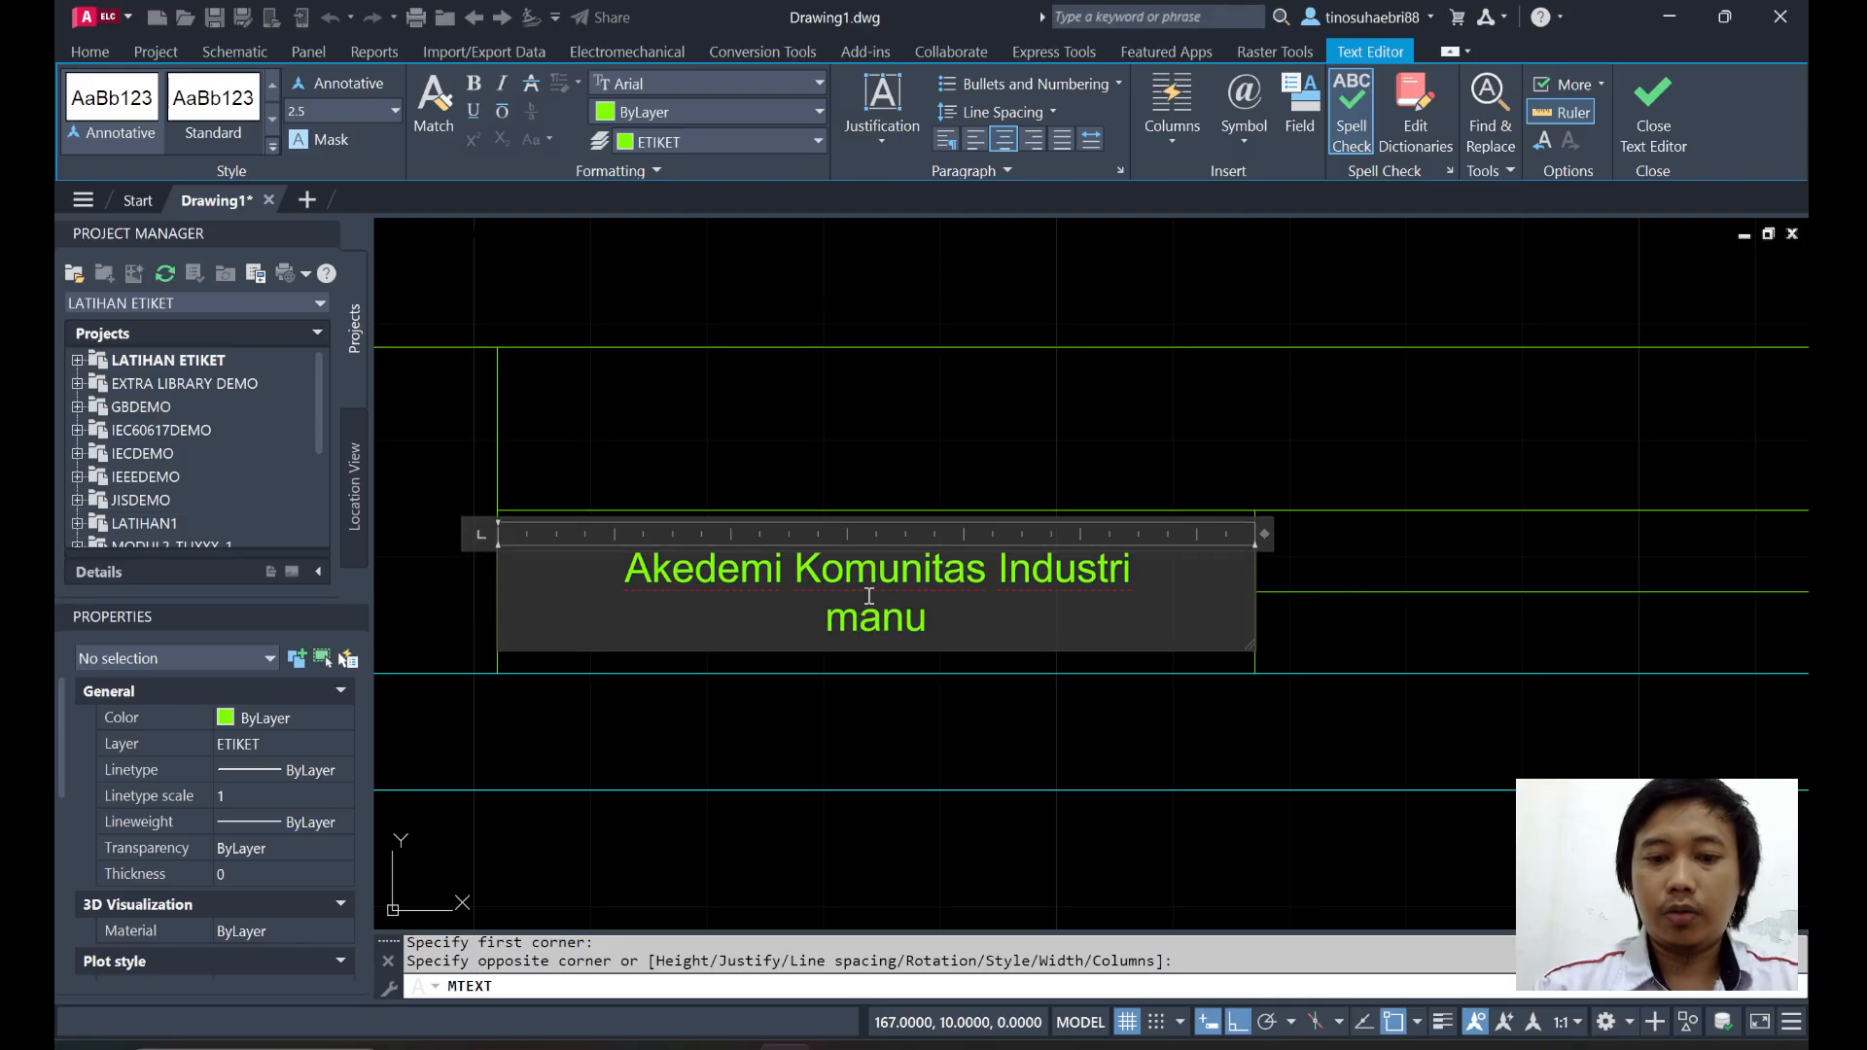
{"action": "type", "text": "faktur Bantegn"}
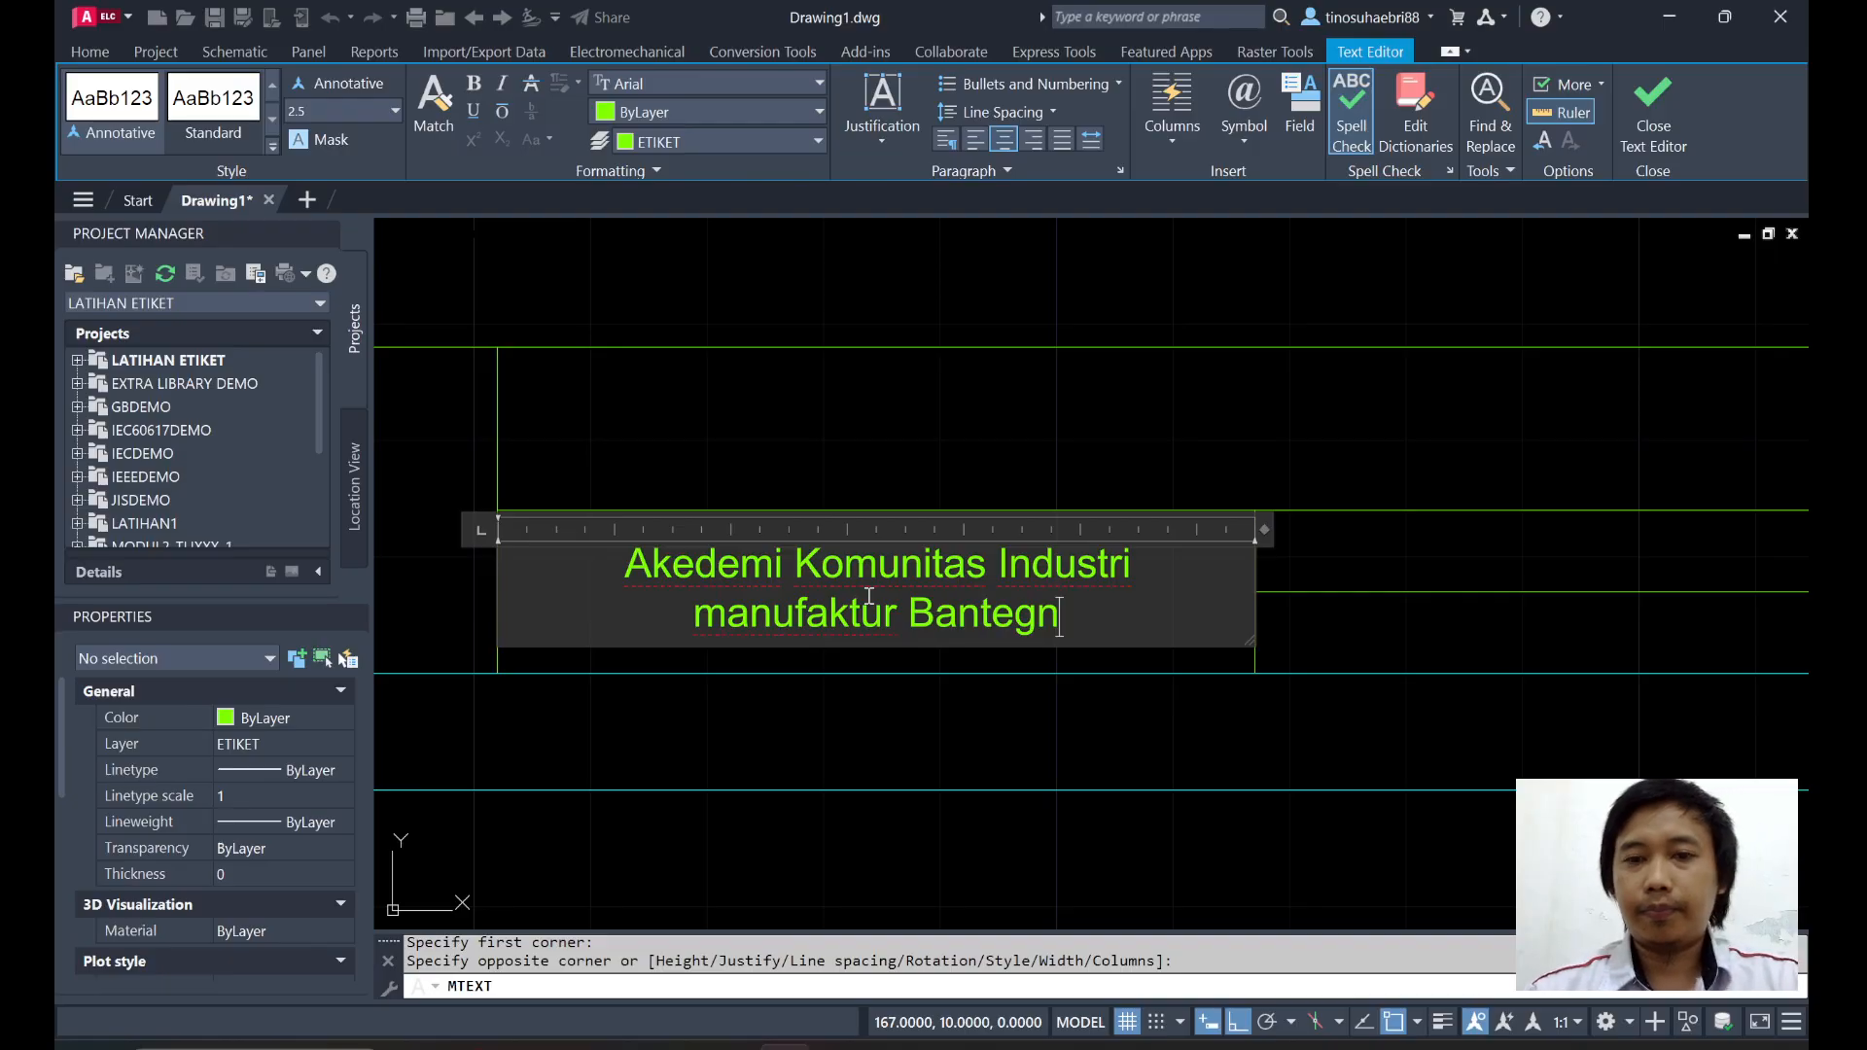
{"action": "key", "text": "BackSpace"}
{"action": "key", "text": "BackSpace"}
{"action": "key", "text": "BackSpace"}
{"action": "type", "text": "aen"}
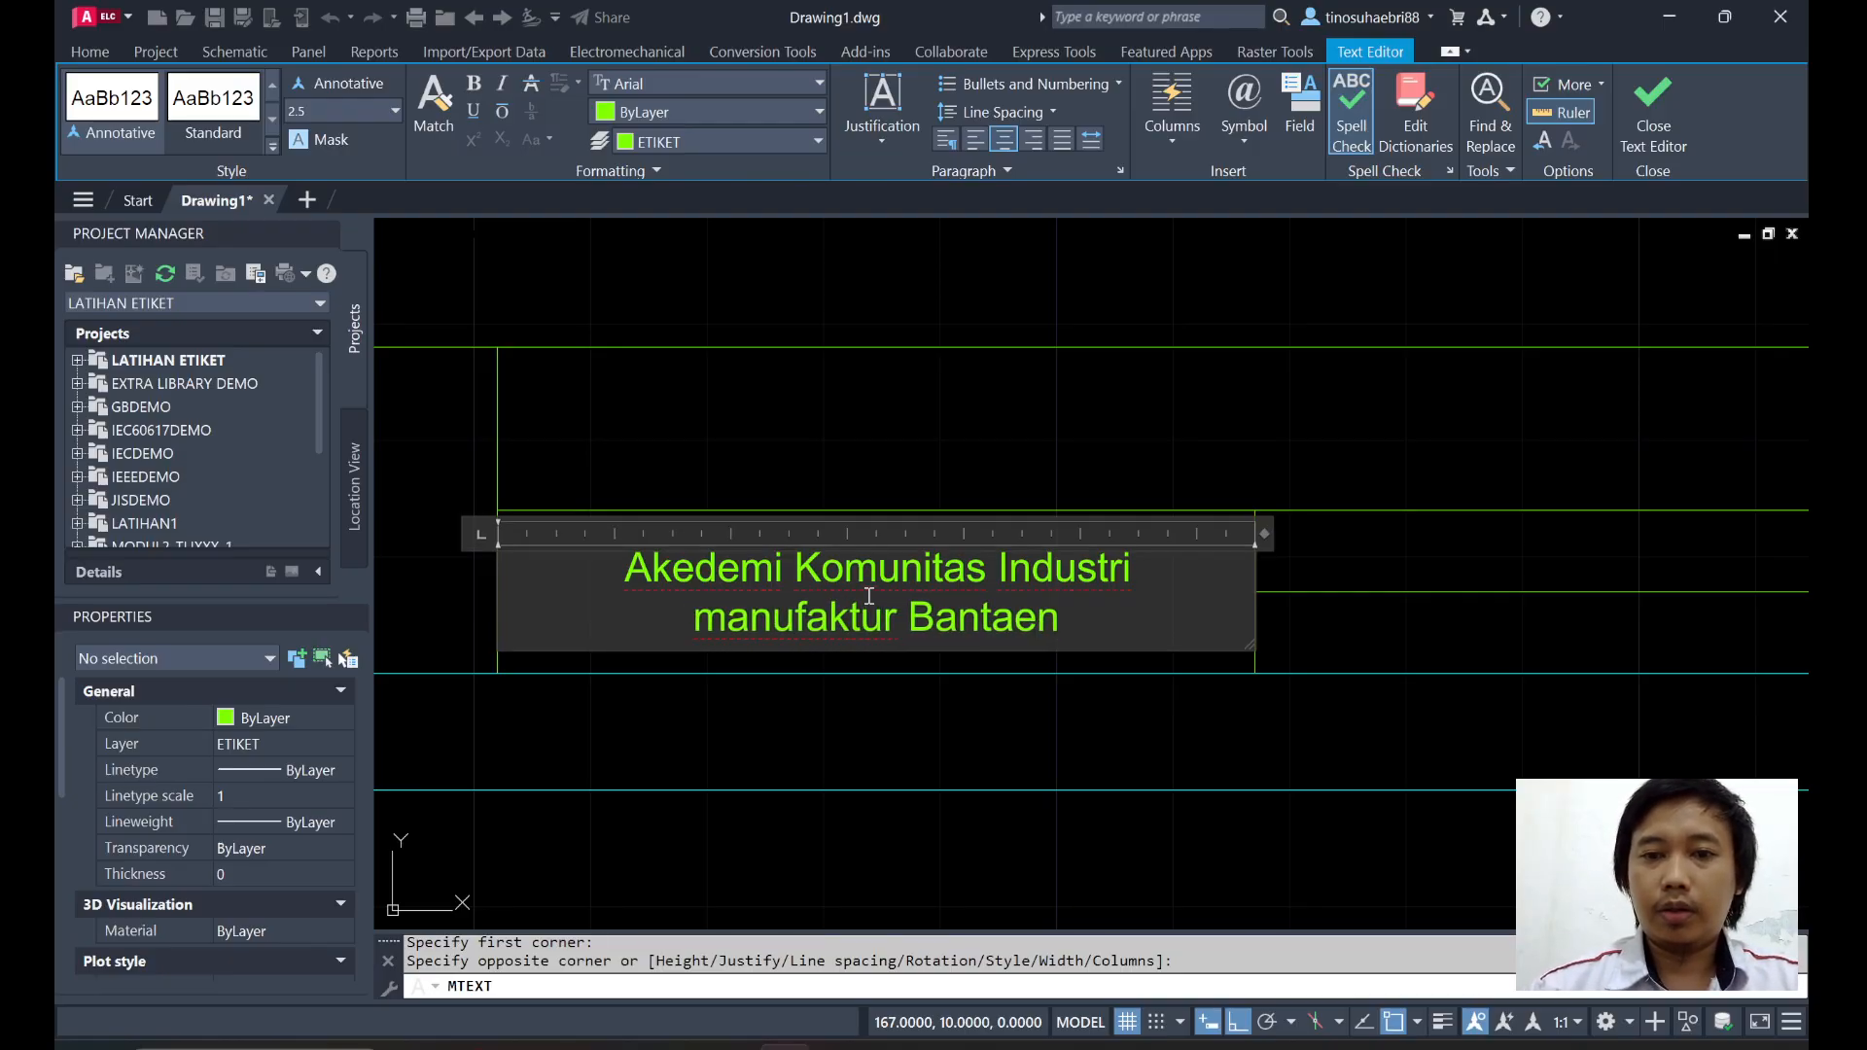
{"action": "type", "text": "g"}
{"action": "left_click_drag", "start_coordinate": [717, 617], "coordinate": [692, 621]}
{"action": "type", "text": "N"}
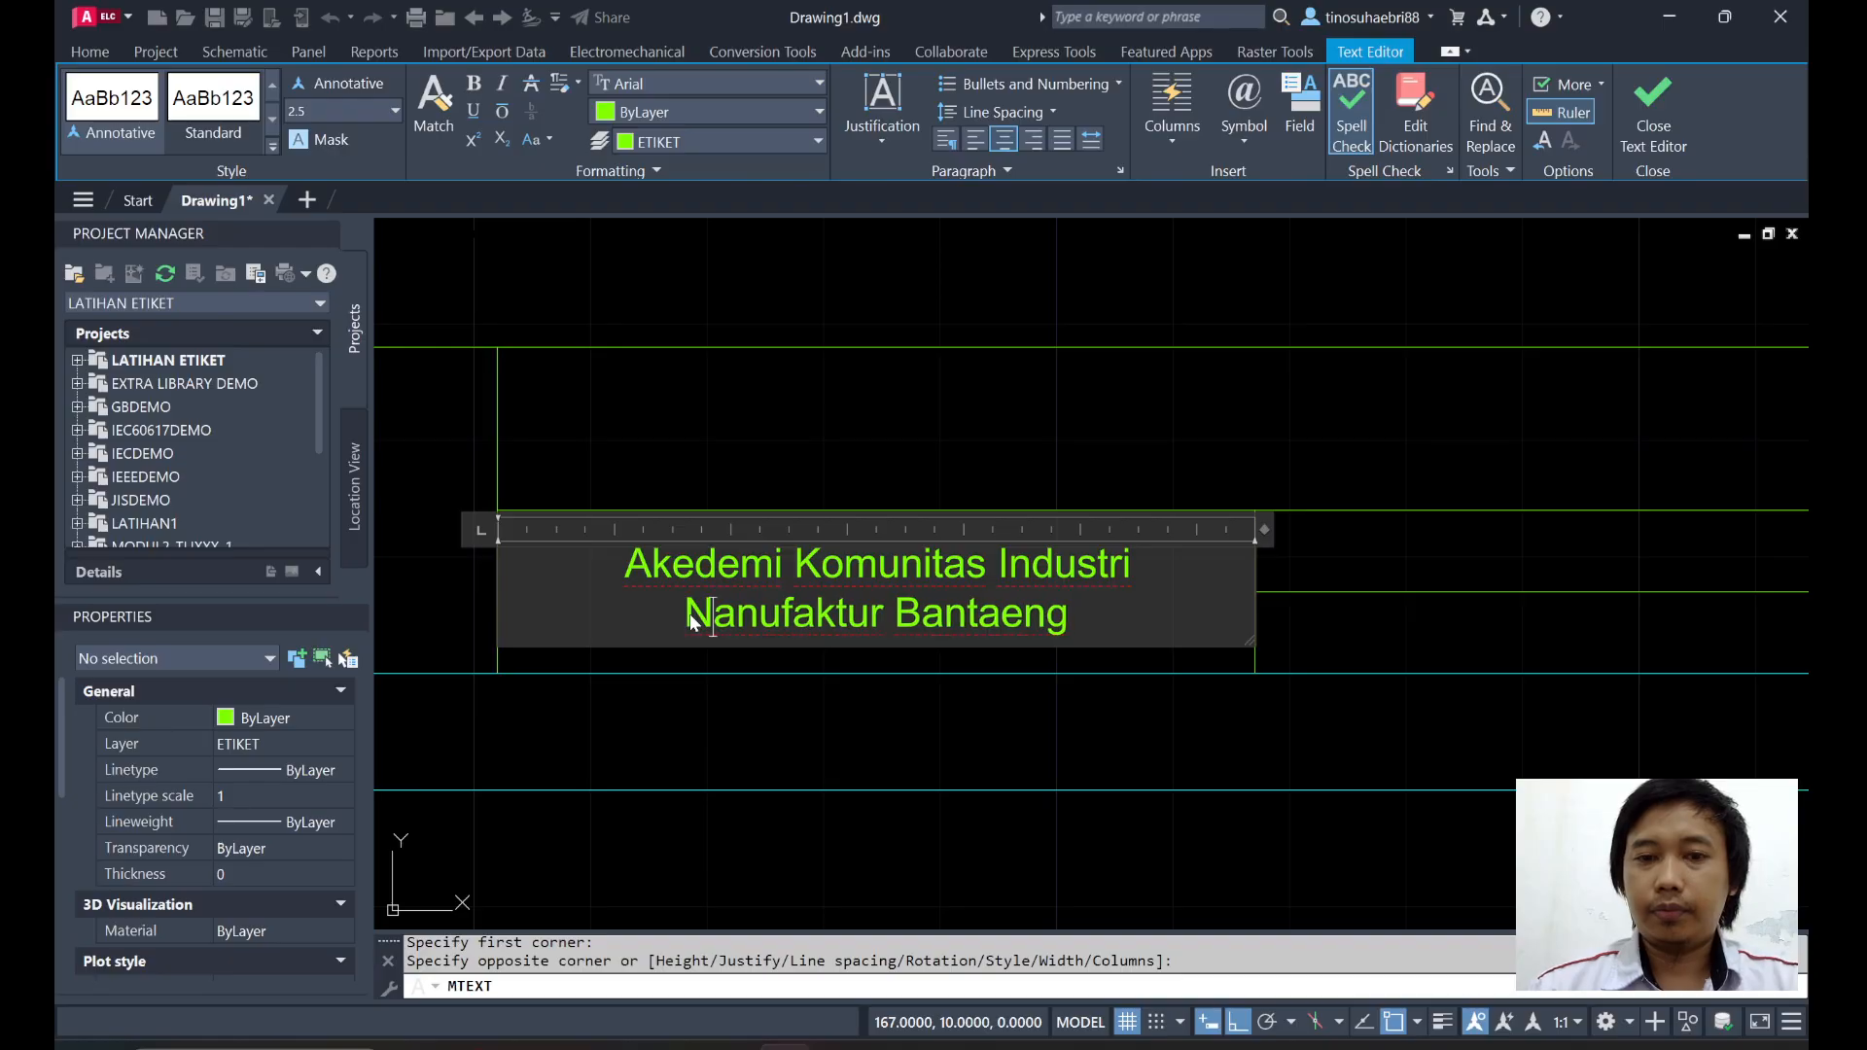
{"action": "key", "text": "BackSpace"}
{"action": "type", "text": "M"}
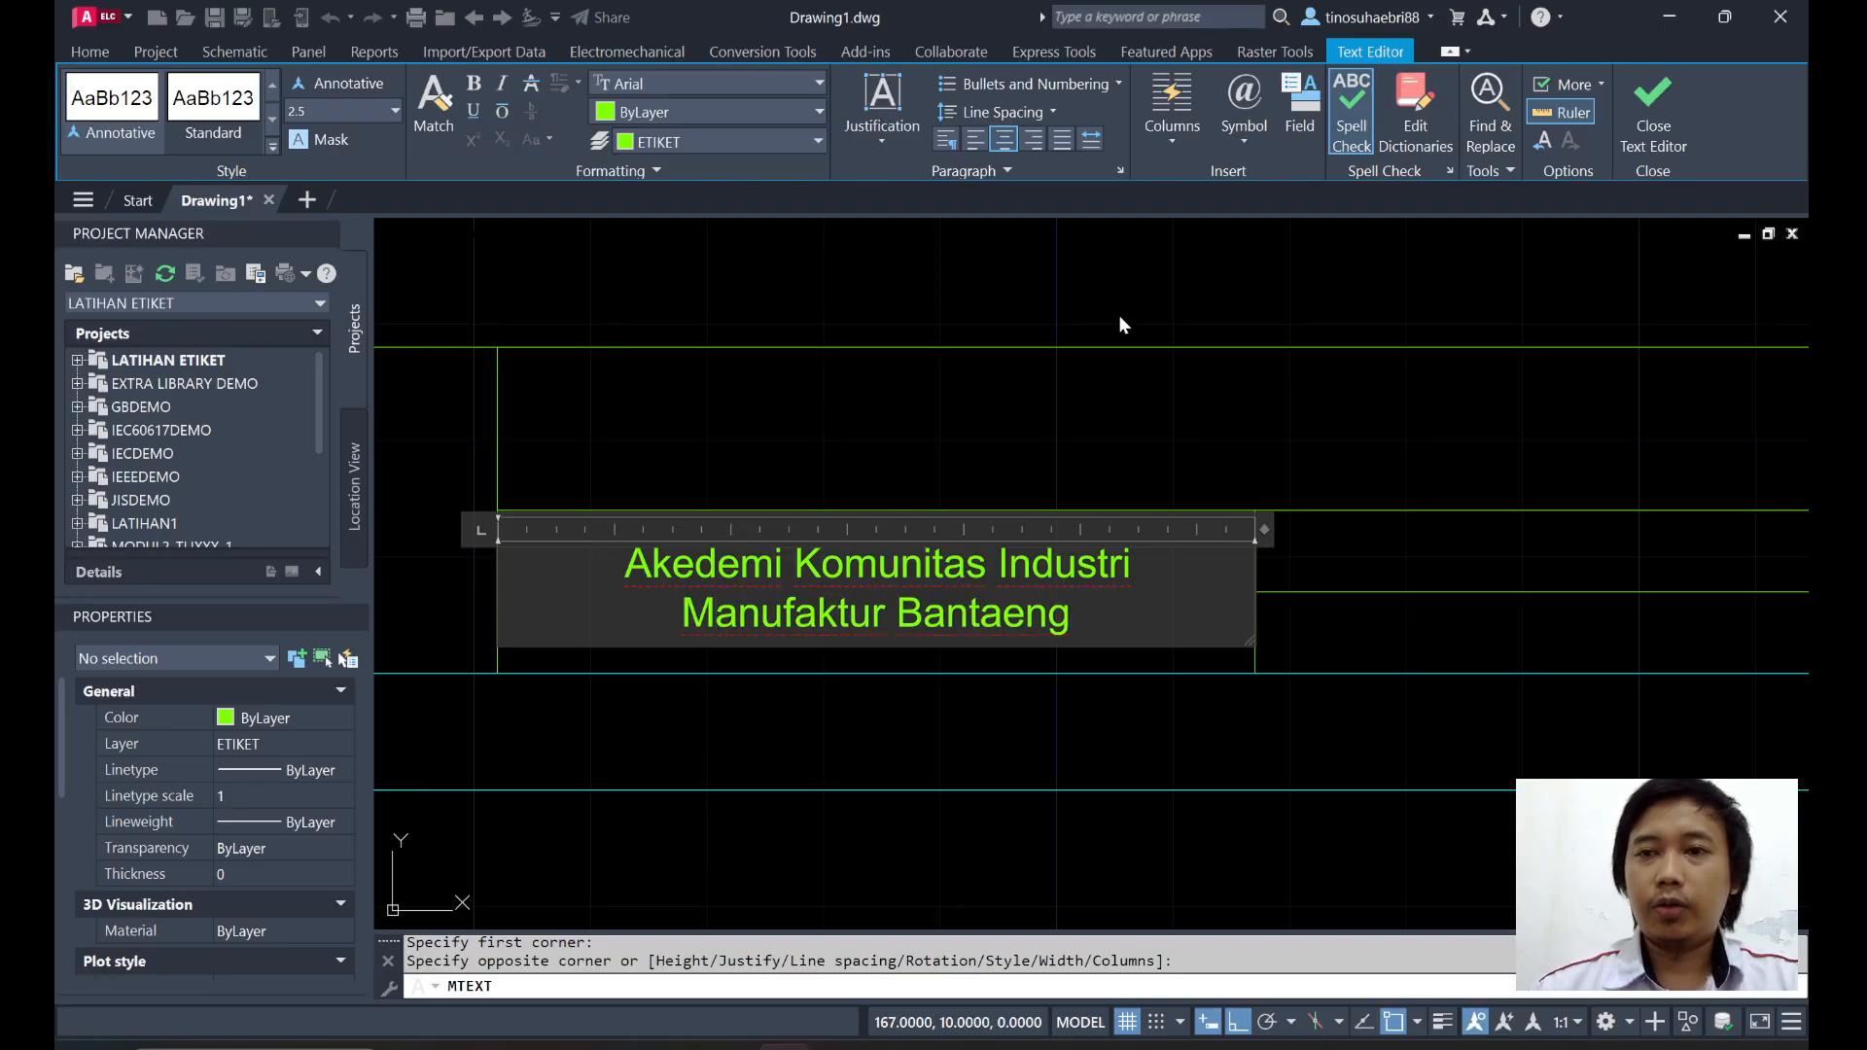
{"action": "left_click", "coordinate": [1634, 118]}
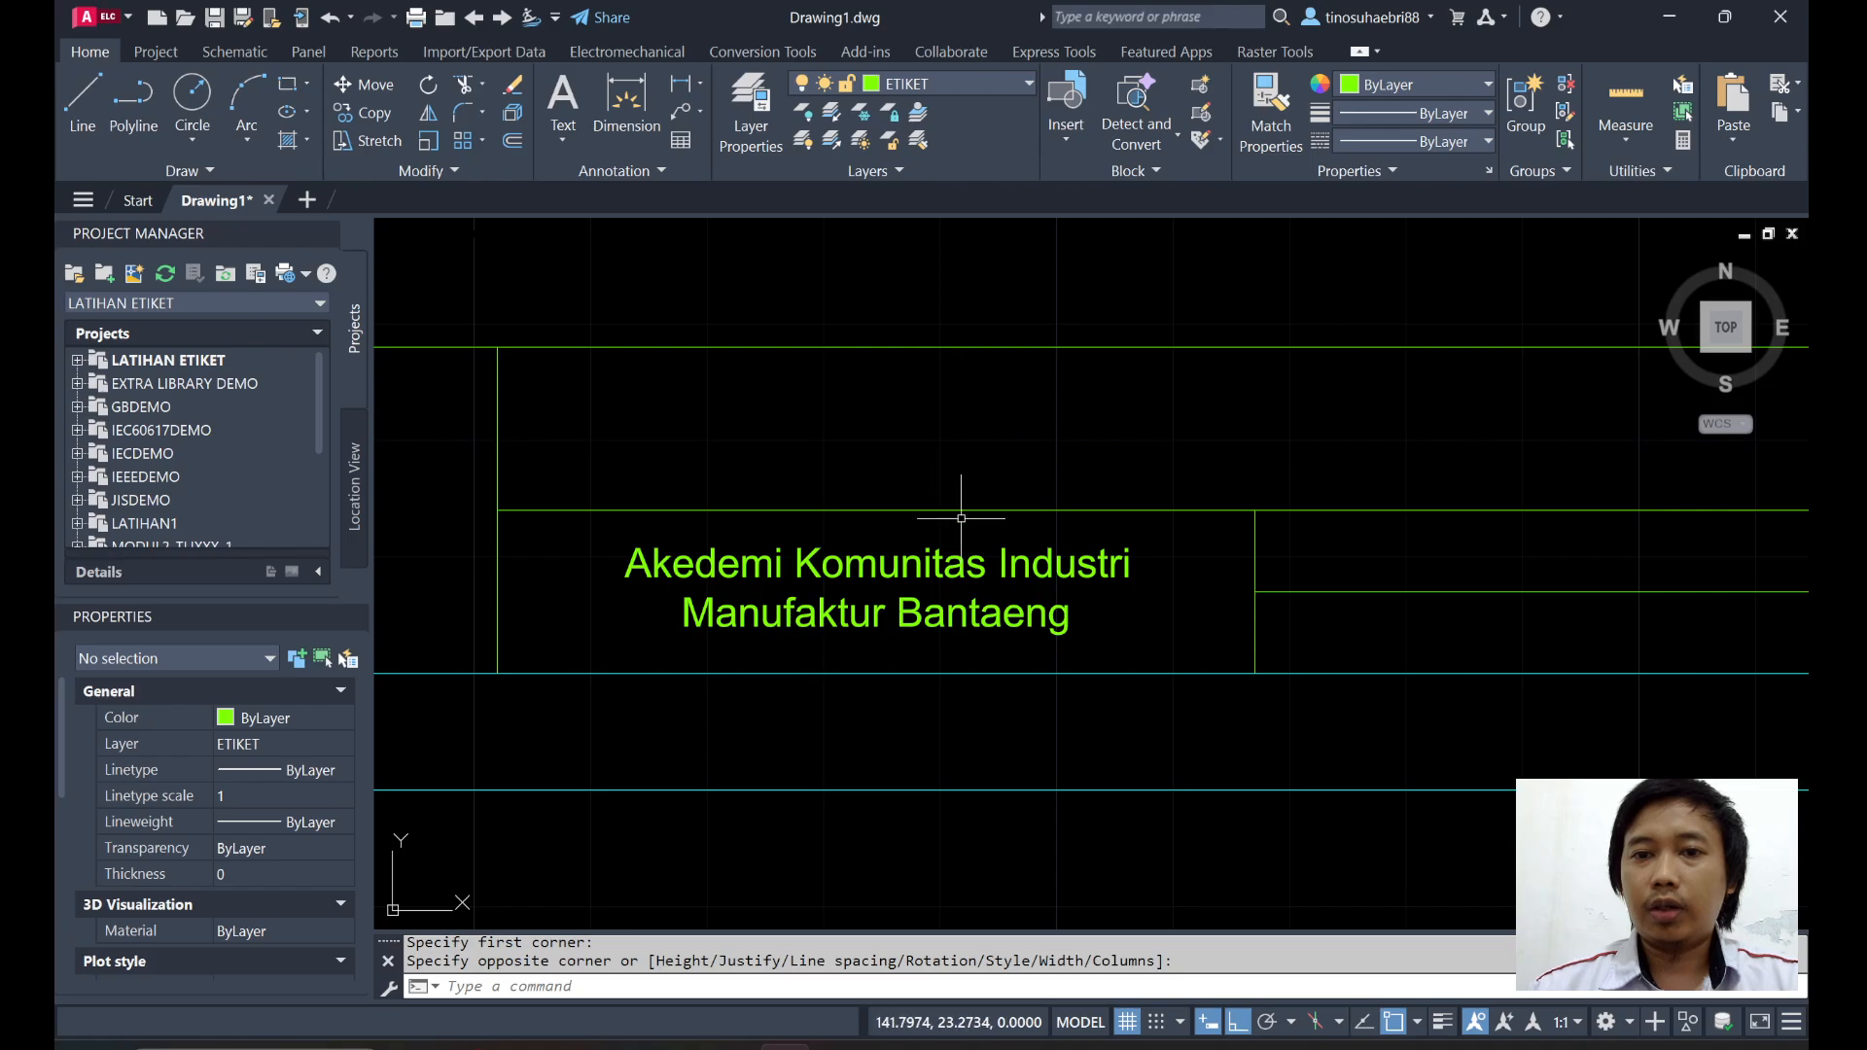
{"action": "middle_click_drag", "start_coordinate": [1097, 420], "coordinate": [987, 437]}
{"action": "middle_click_drag", "start_coordinate": [909, 374], "coordinate": [850, 323]}
{"action": "middle_click_drag", "start_coordinate": [833, 436], "coordinate": [804, 418]}
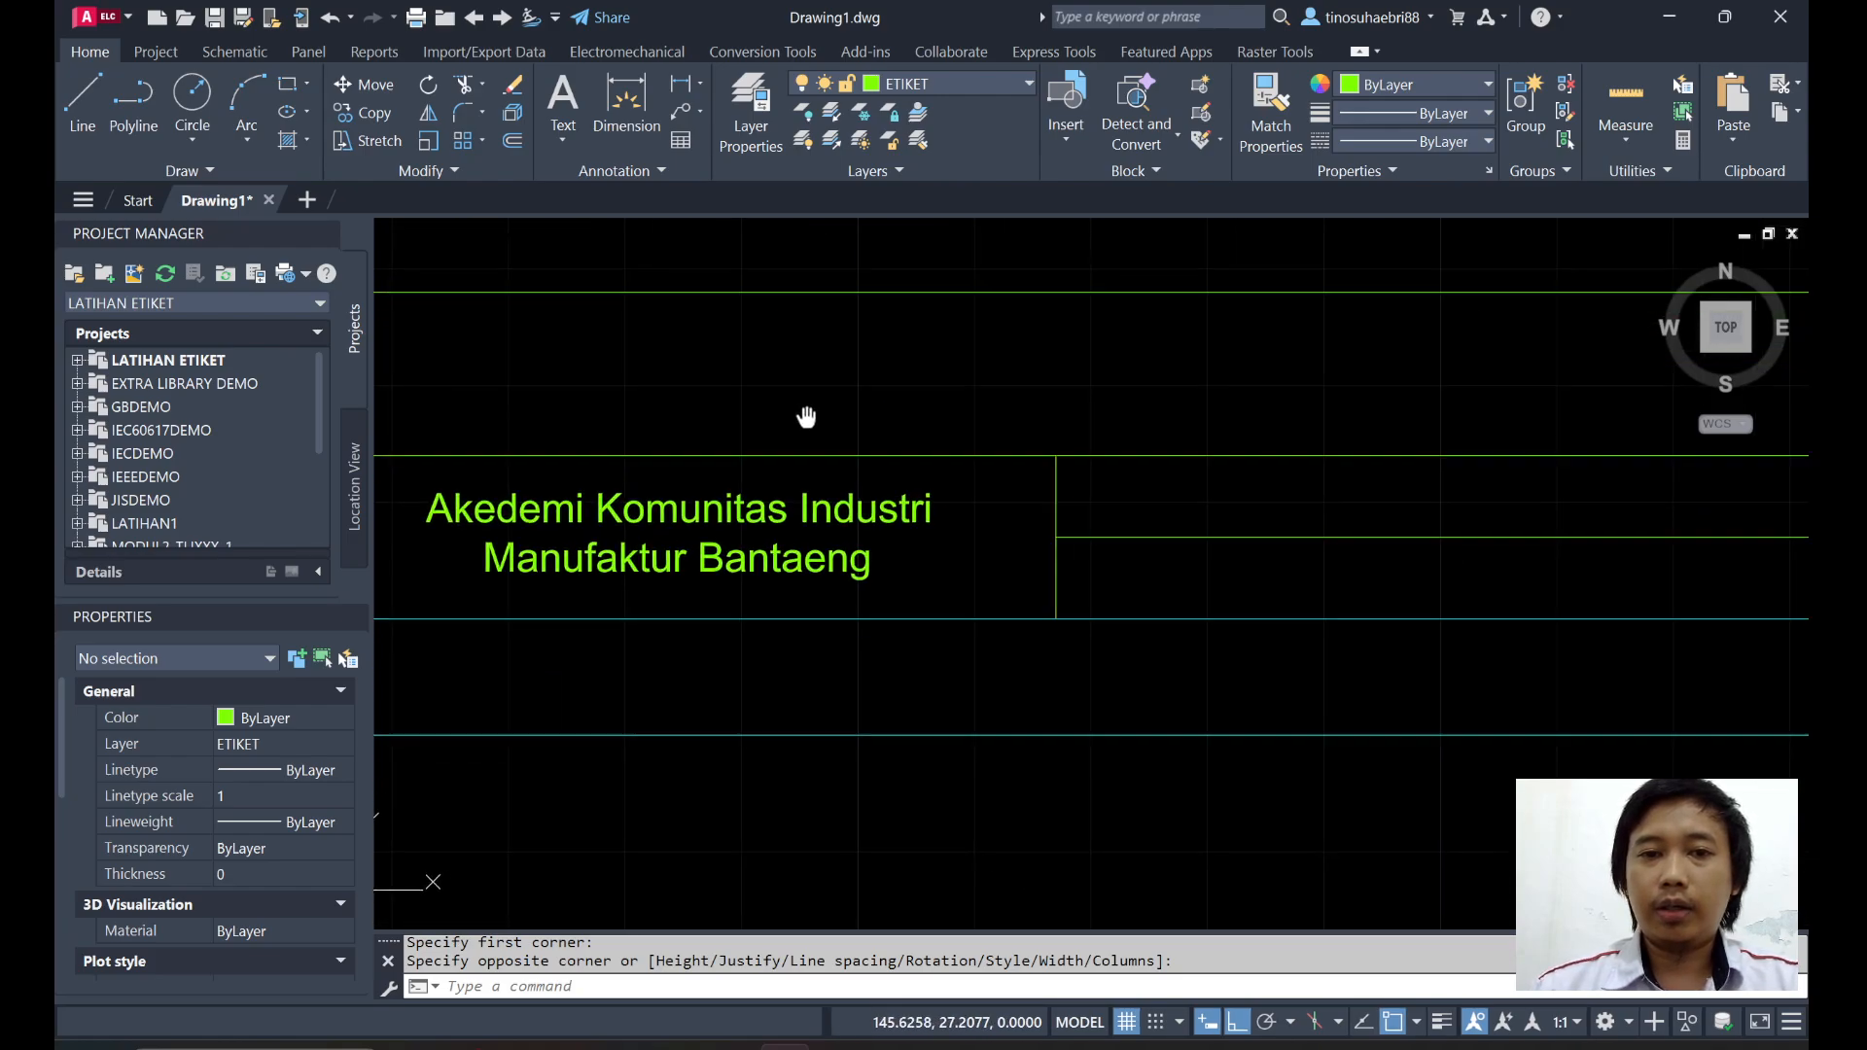
{"action": "left_click", "coordinate": [564, 107]}
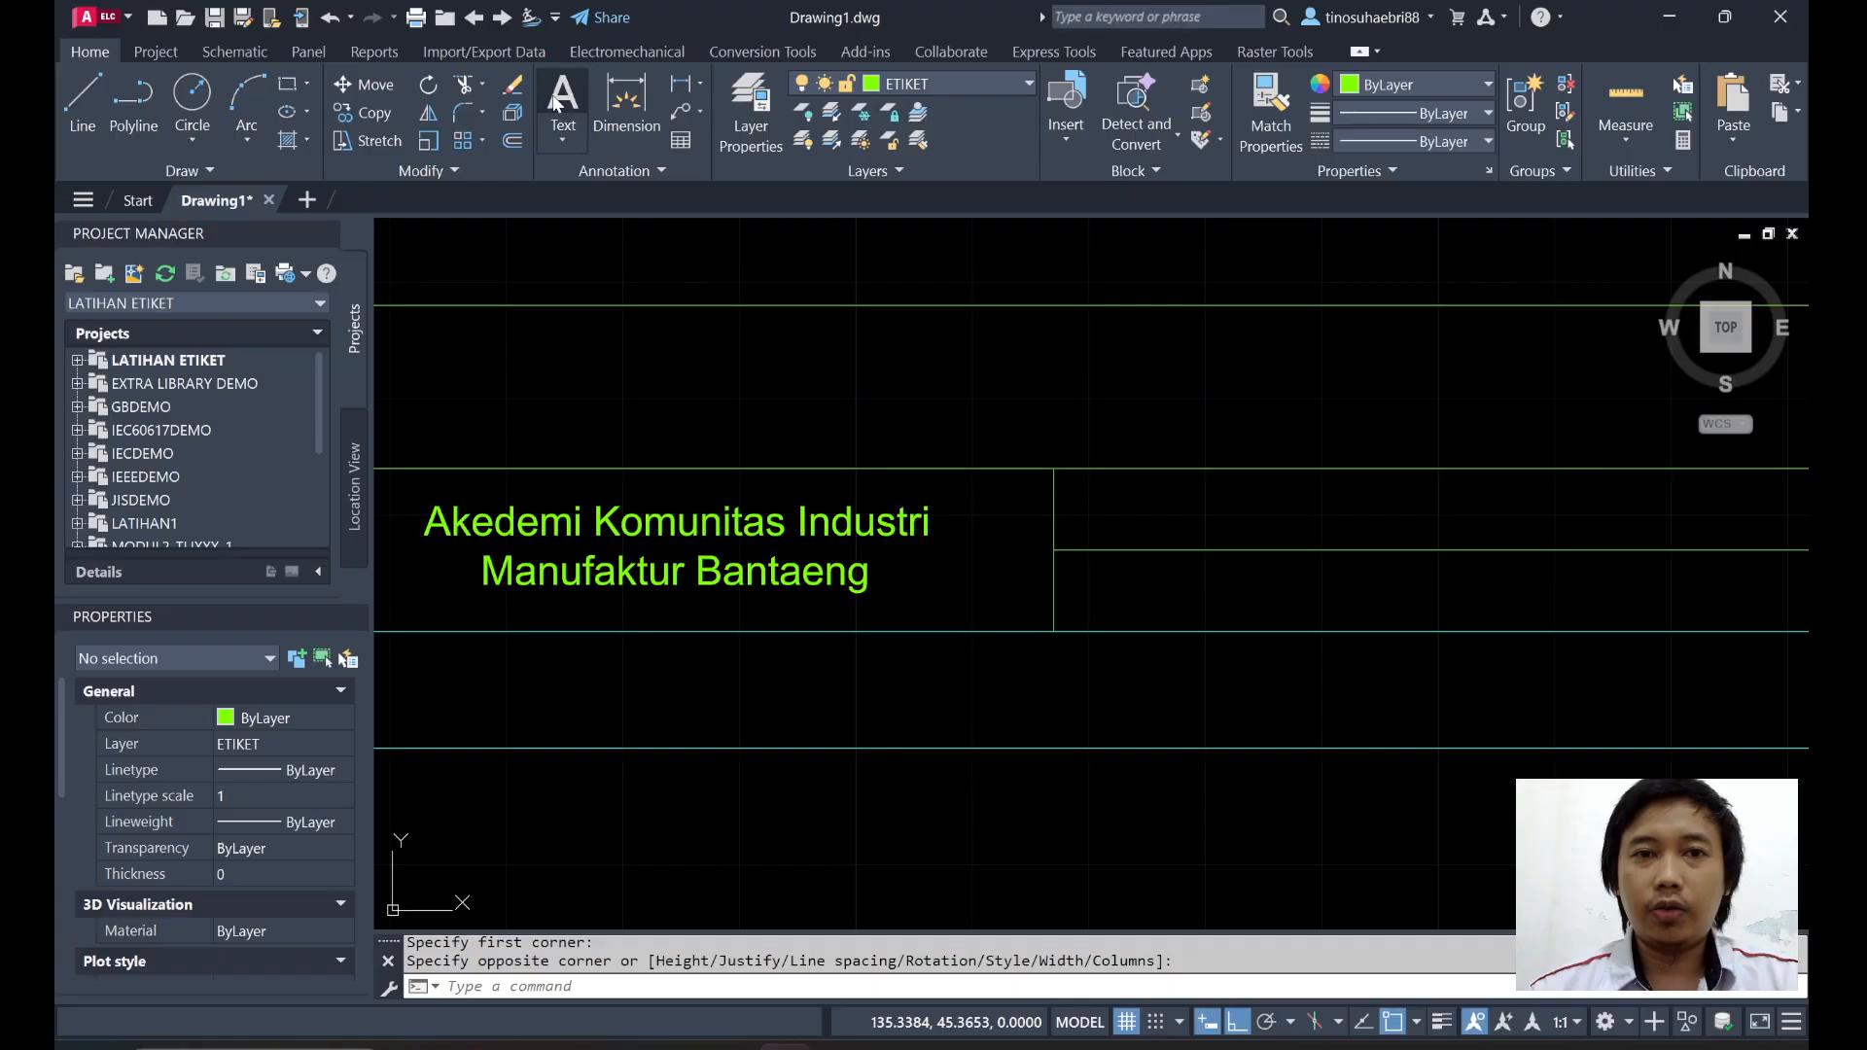
{"action": "middle_click_drag", "start_coordinate": [1199, 357], "coordinate": [788, 409]}
{"action": "left_click", "coordinate": [646, 506]}
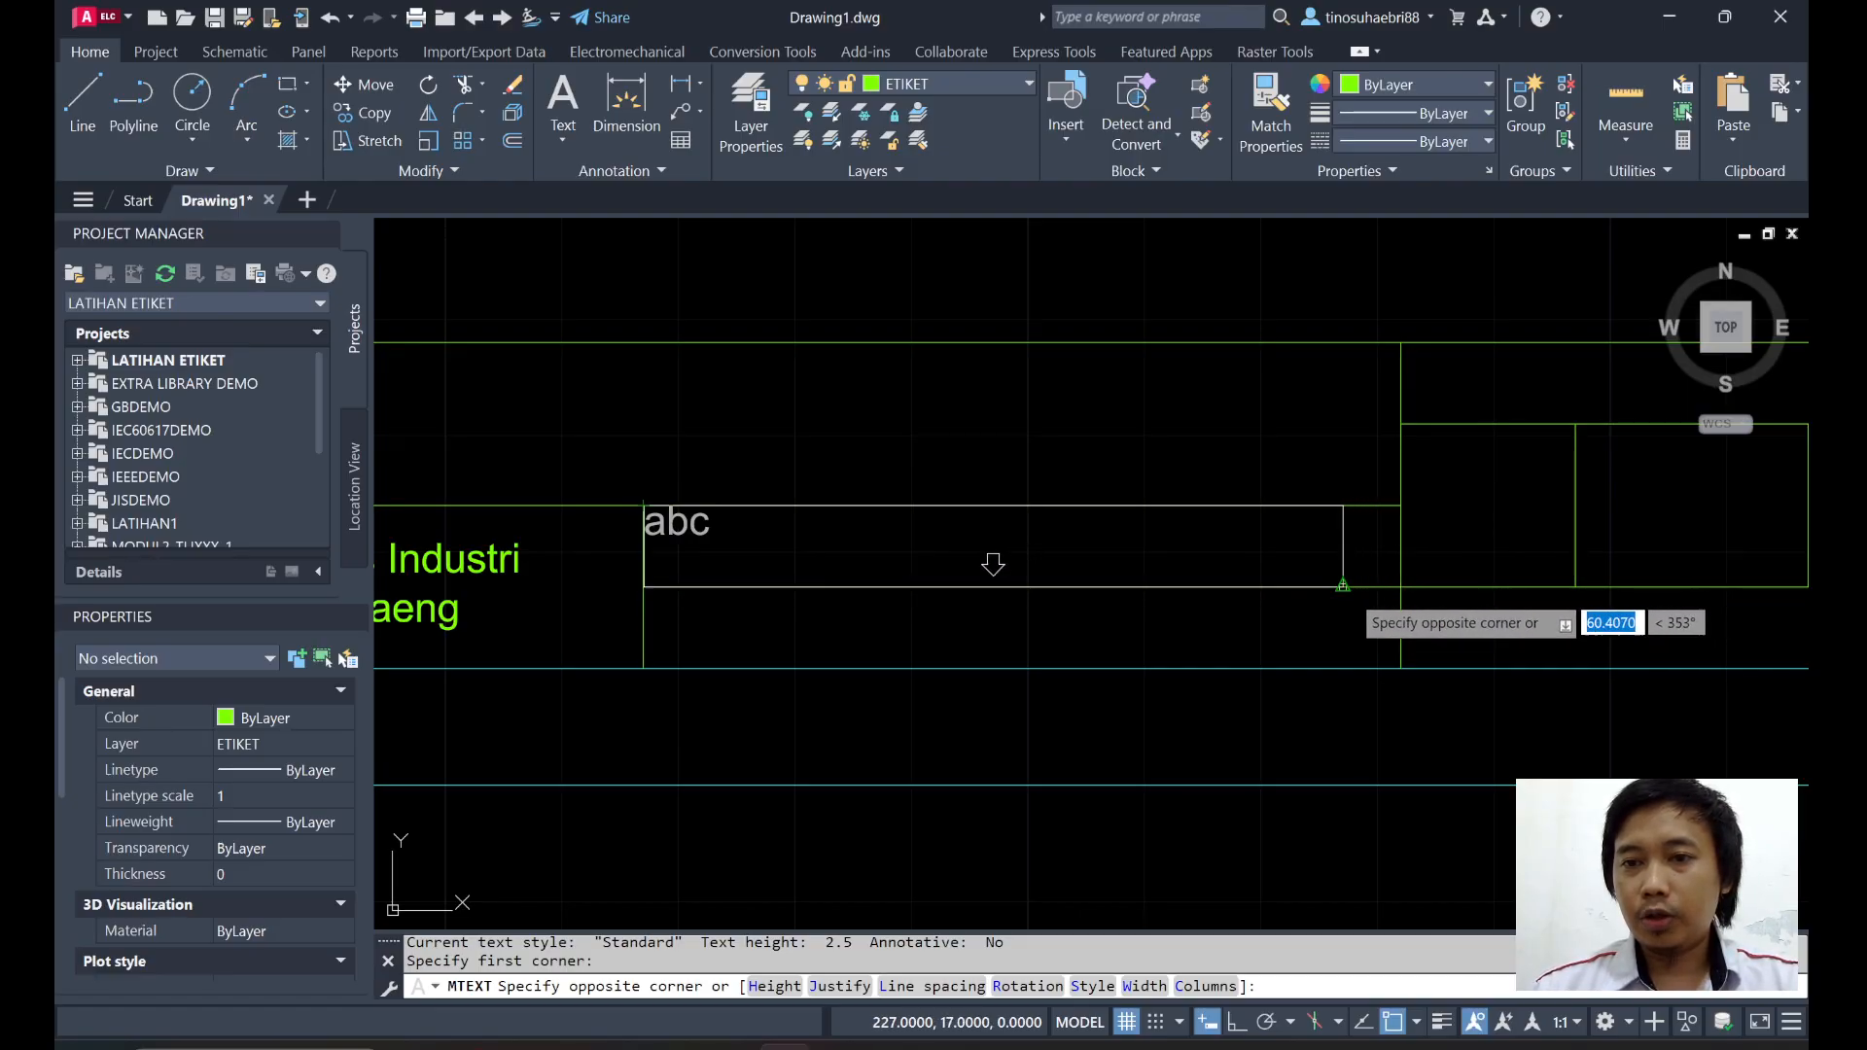
{"action": "scroll", "coordinate": [1206, 574], "scroll_direction": "down", "scroll_amount": 5}
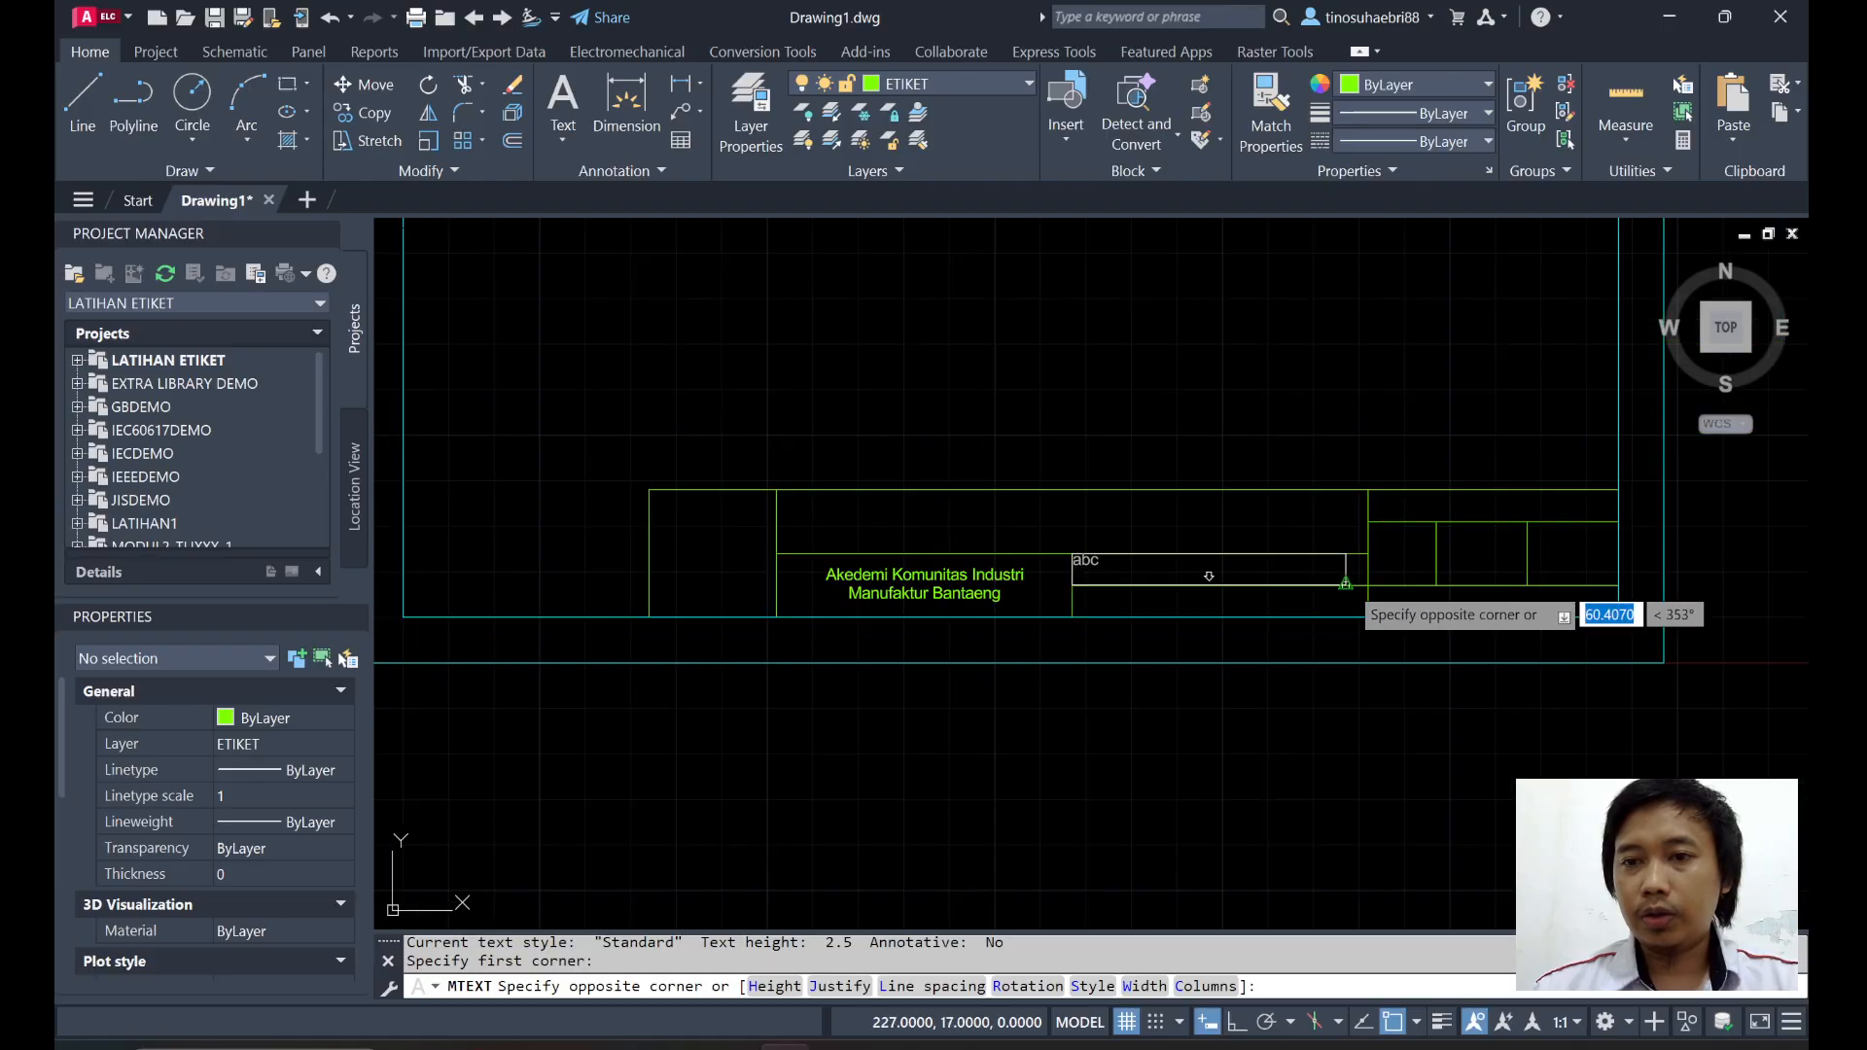
{"action": "scroll", "coordinate": [1235, 580], "scroll_direction": "down", "scroll_amount": 2}
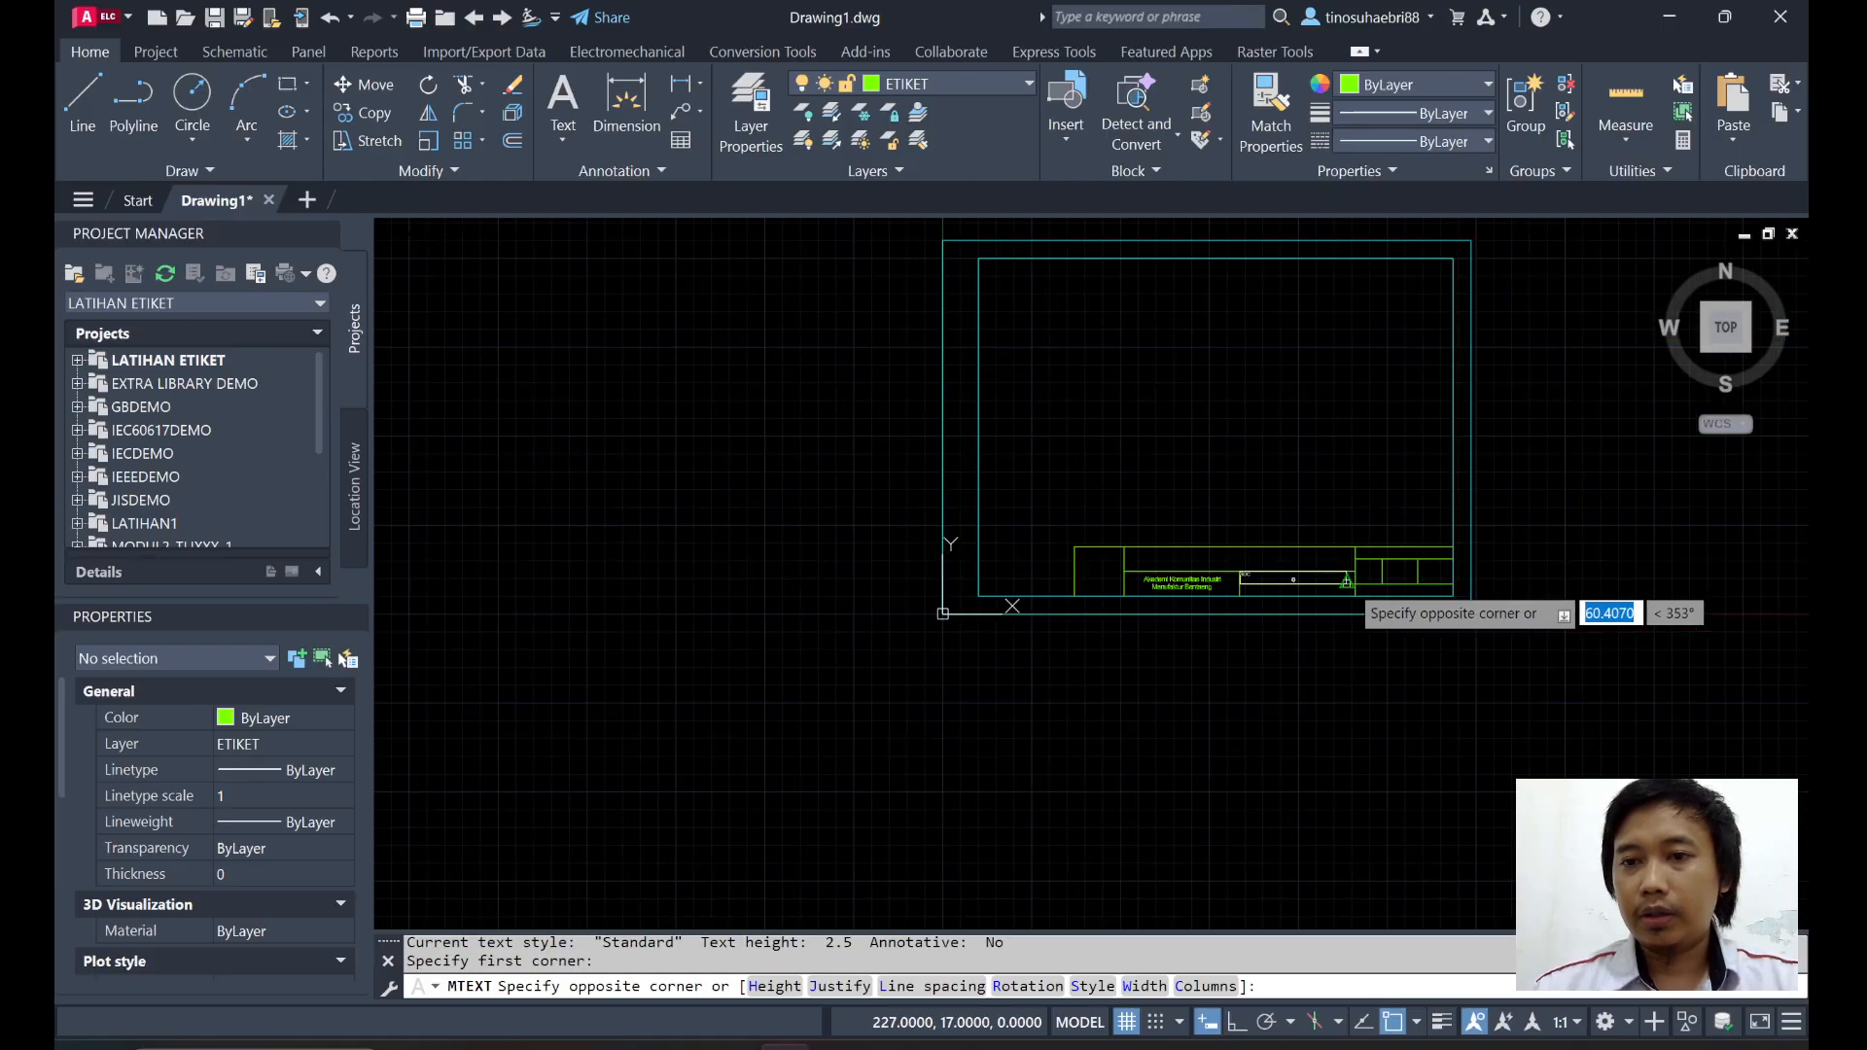
{"action": "scroll", "coordinate": [1207, 579], "scroll_direction": "up", "scroll_amount": 4}
{"action": "scroll", "coordinate": [1347, 580], "scroll_direction": "up", "scroll_amount": 2}
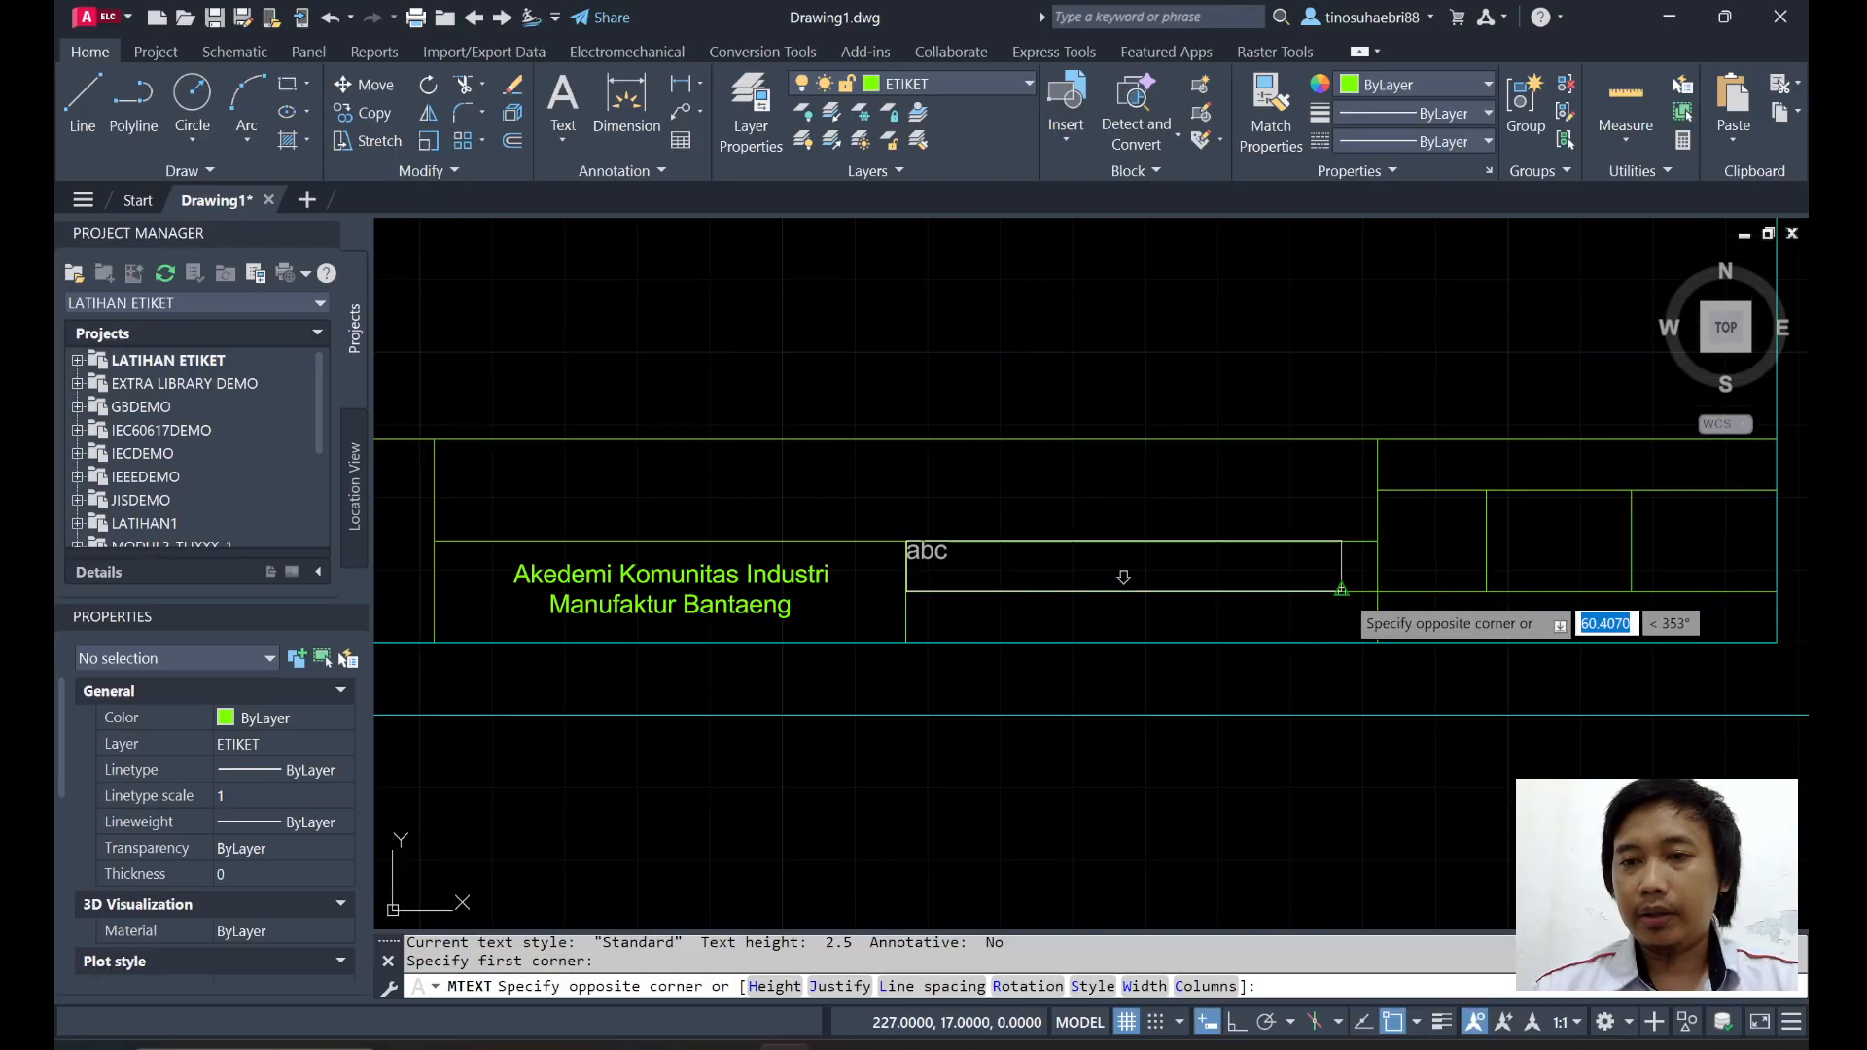
{"action": "middle_click_drag", "start_coordinate": [1351, 593], "coordinate": [1071, 607]}
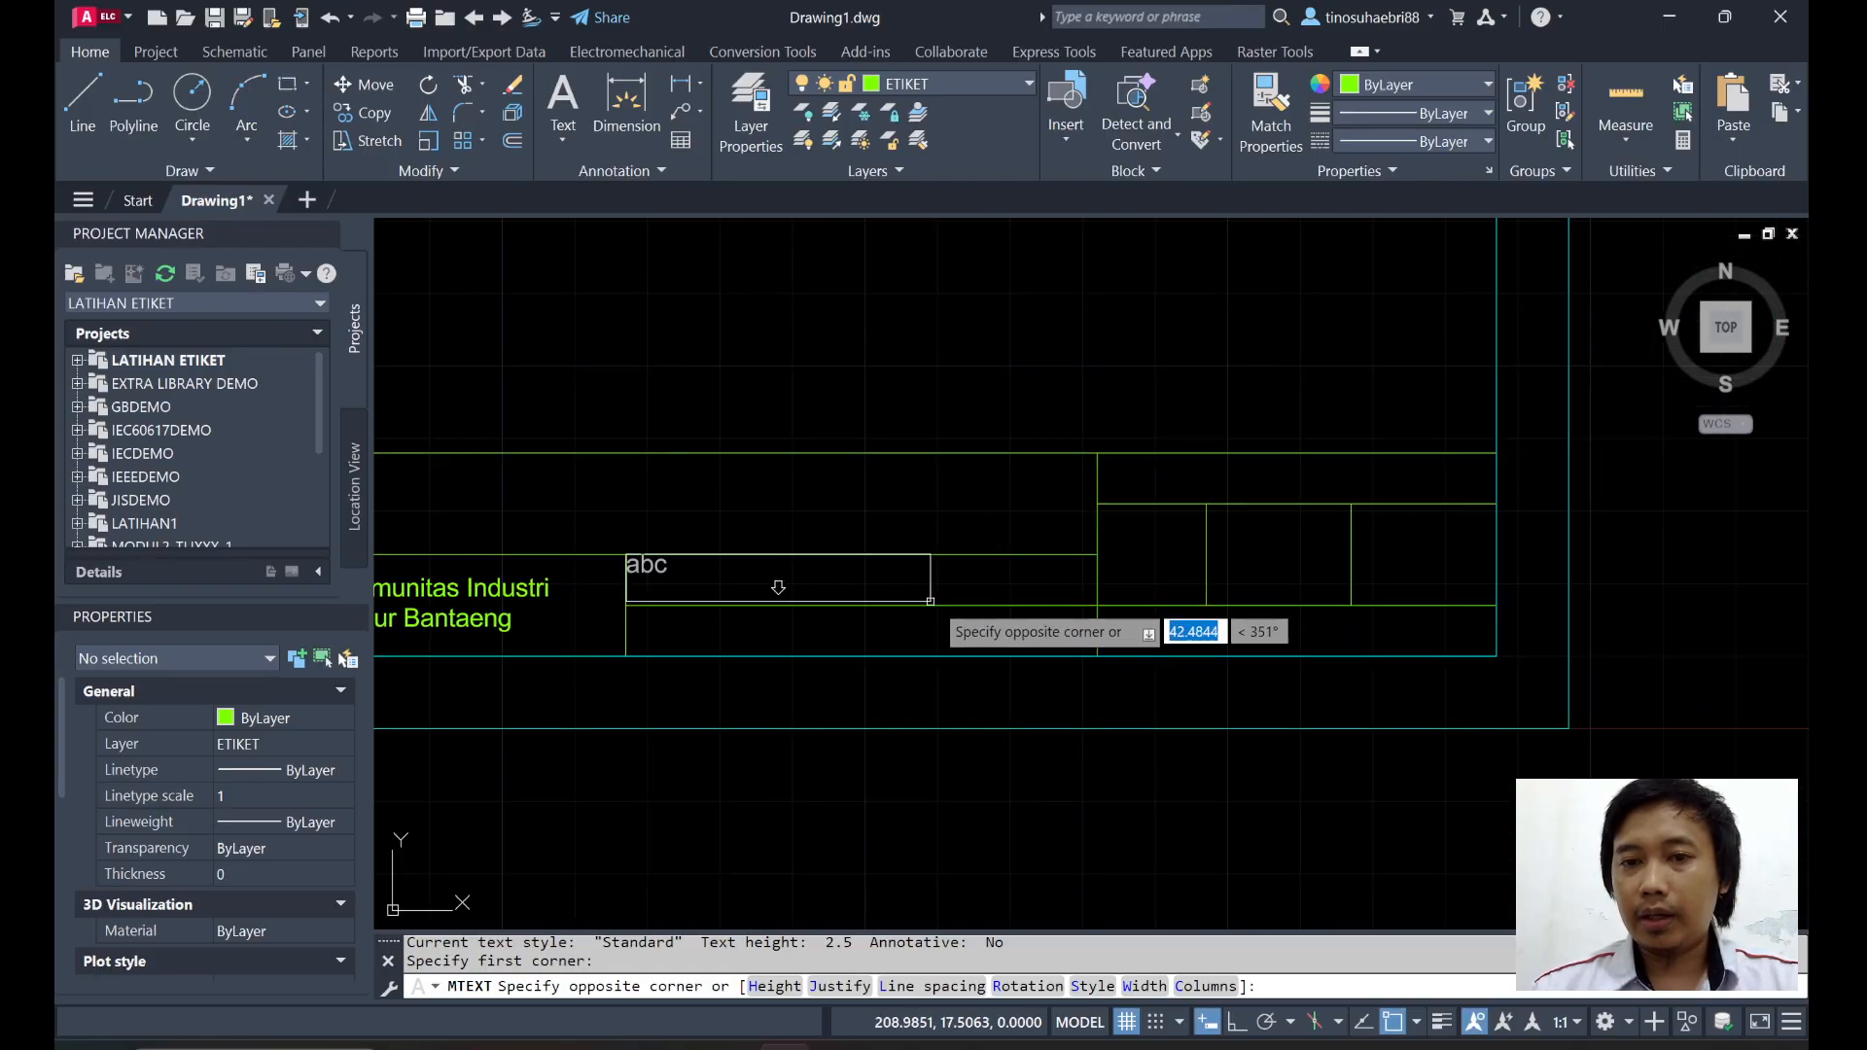
{"action": "key", "text": "Escape"}
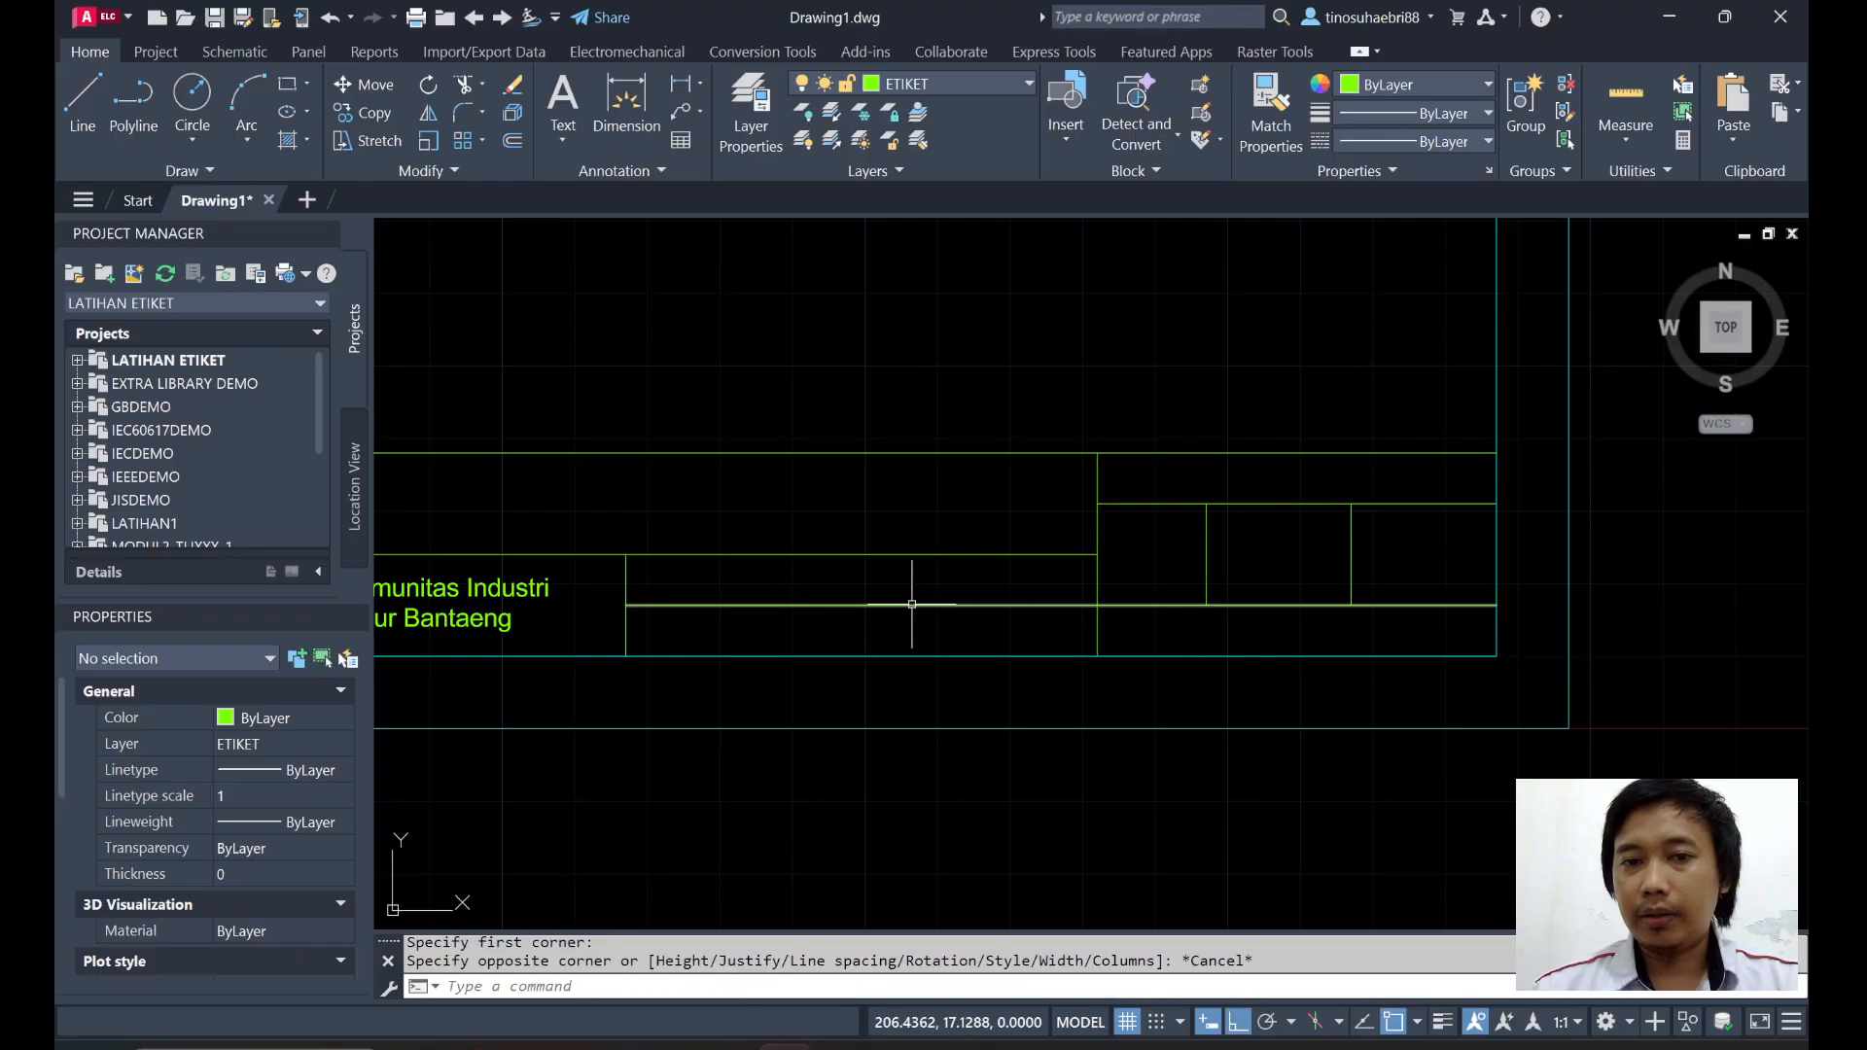
Create a multiline text box in the narrow cell beside the institution name, from corner (167, 17) to corner (232, 24), reading "Digambar:".
{"action": "key", "text": "Return"}
{"action": "left_click", "coordinate": [626, 605]}
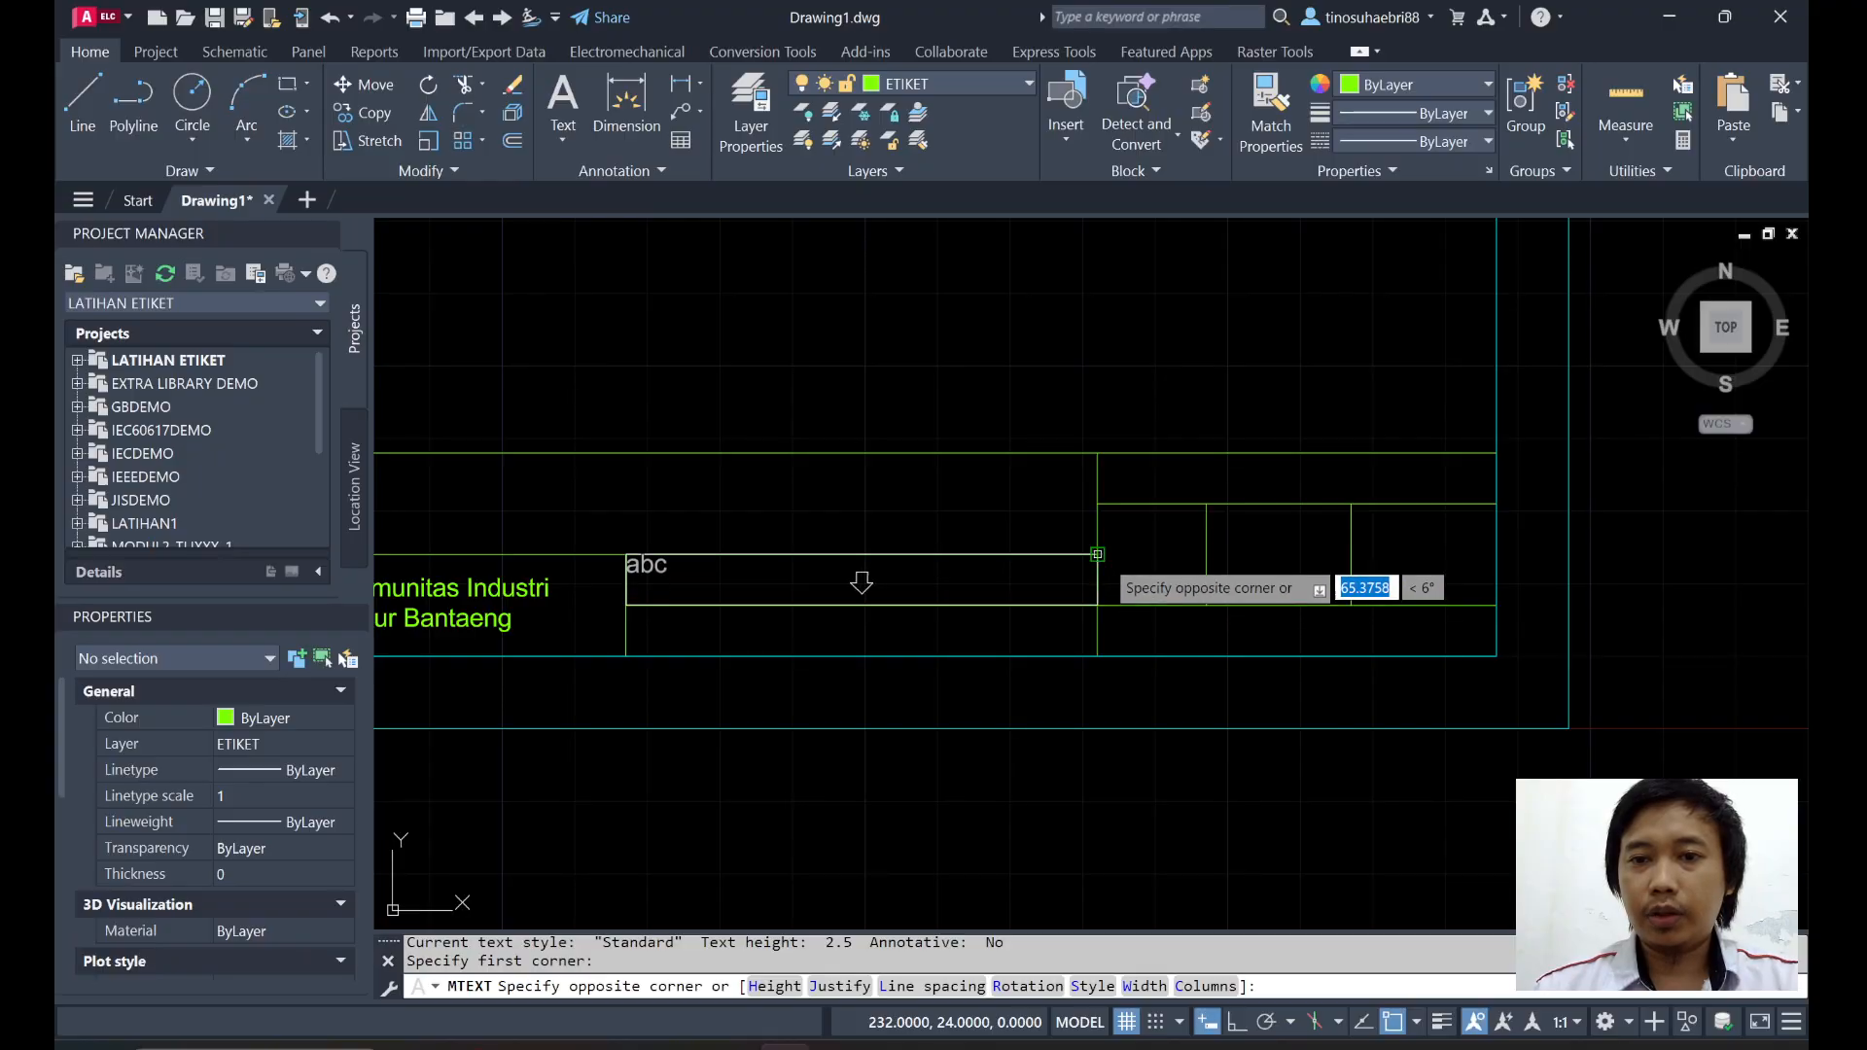
{"action": "left_click", "coordinate": [1097, 554]}
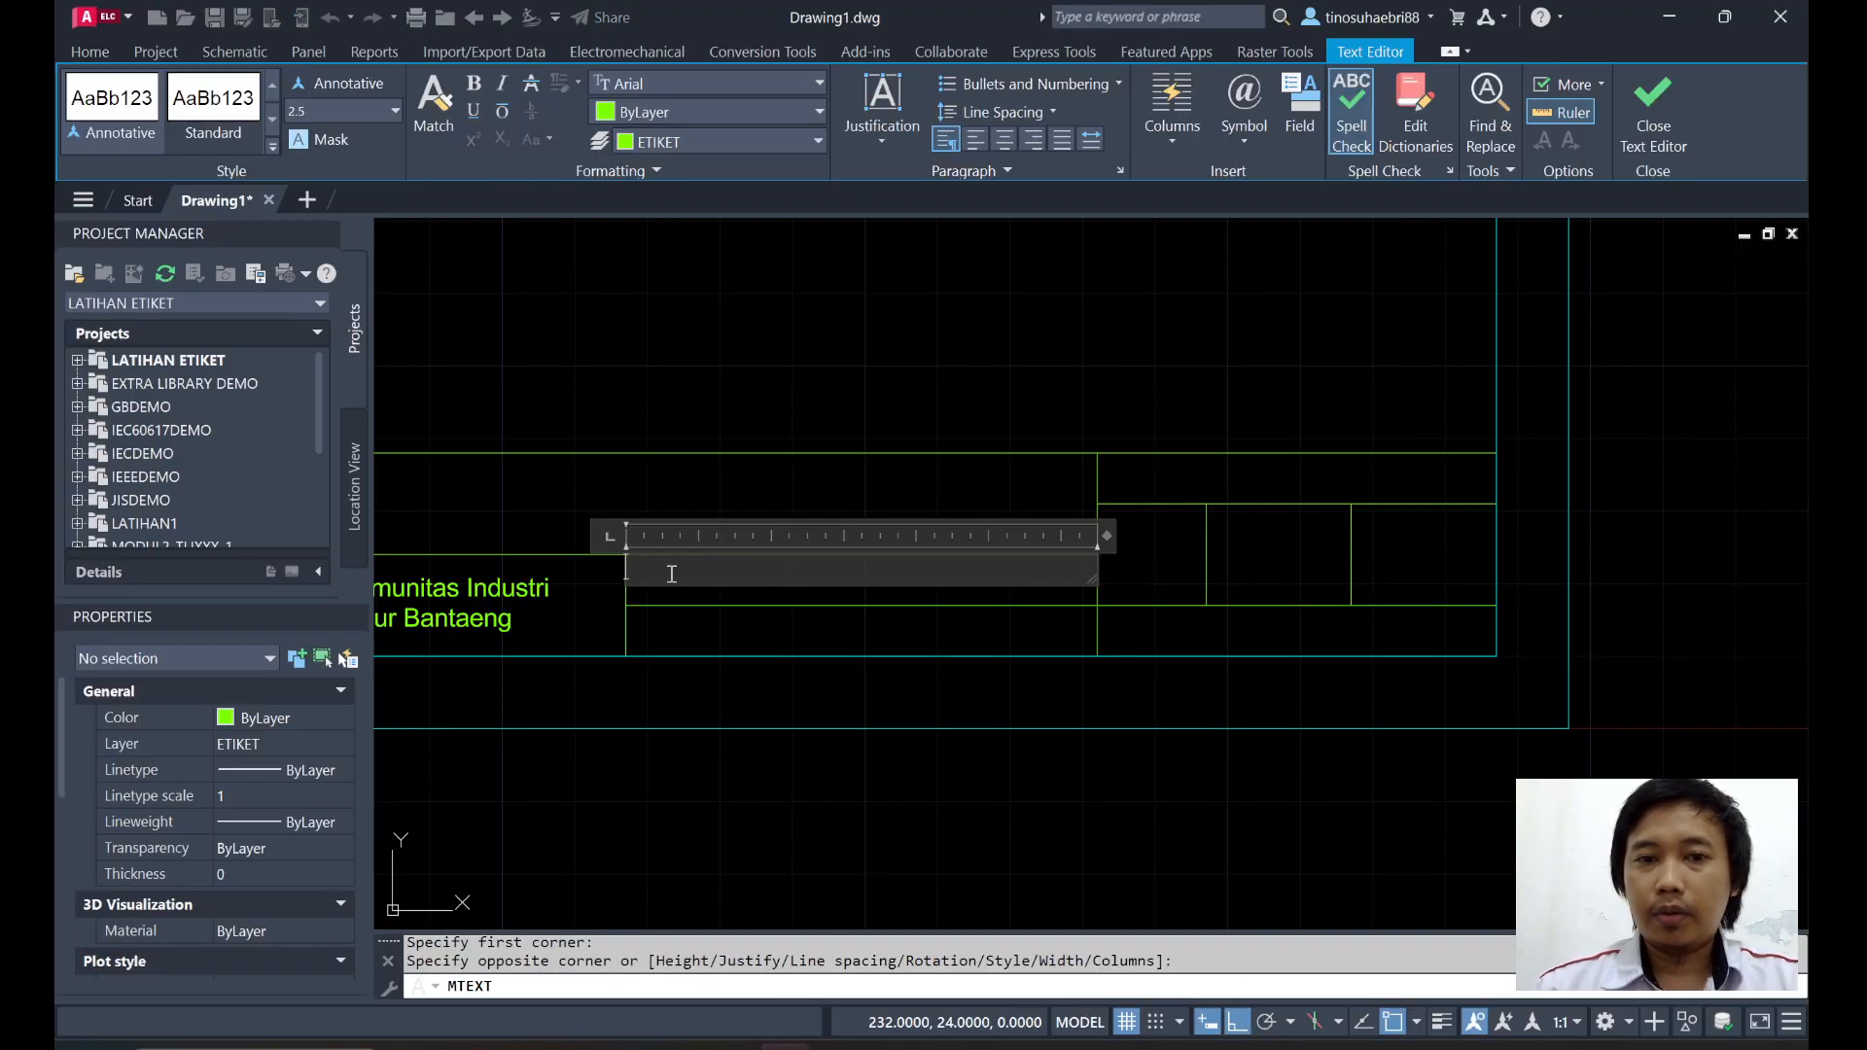
{"action": "type", "text": "Digambar:"}
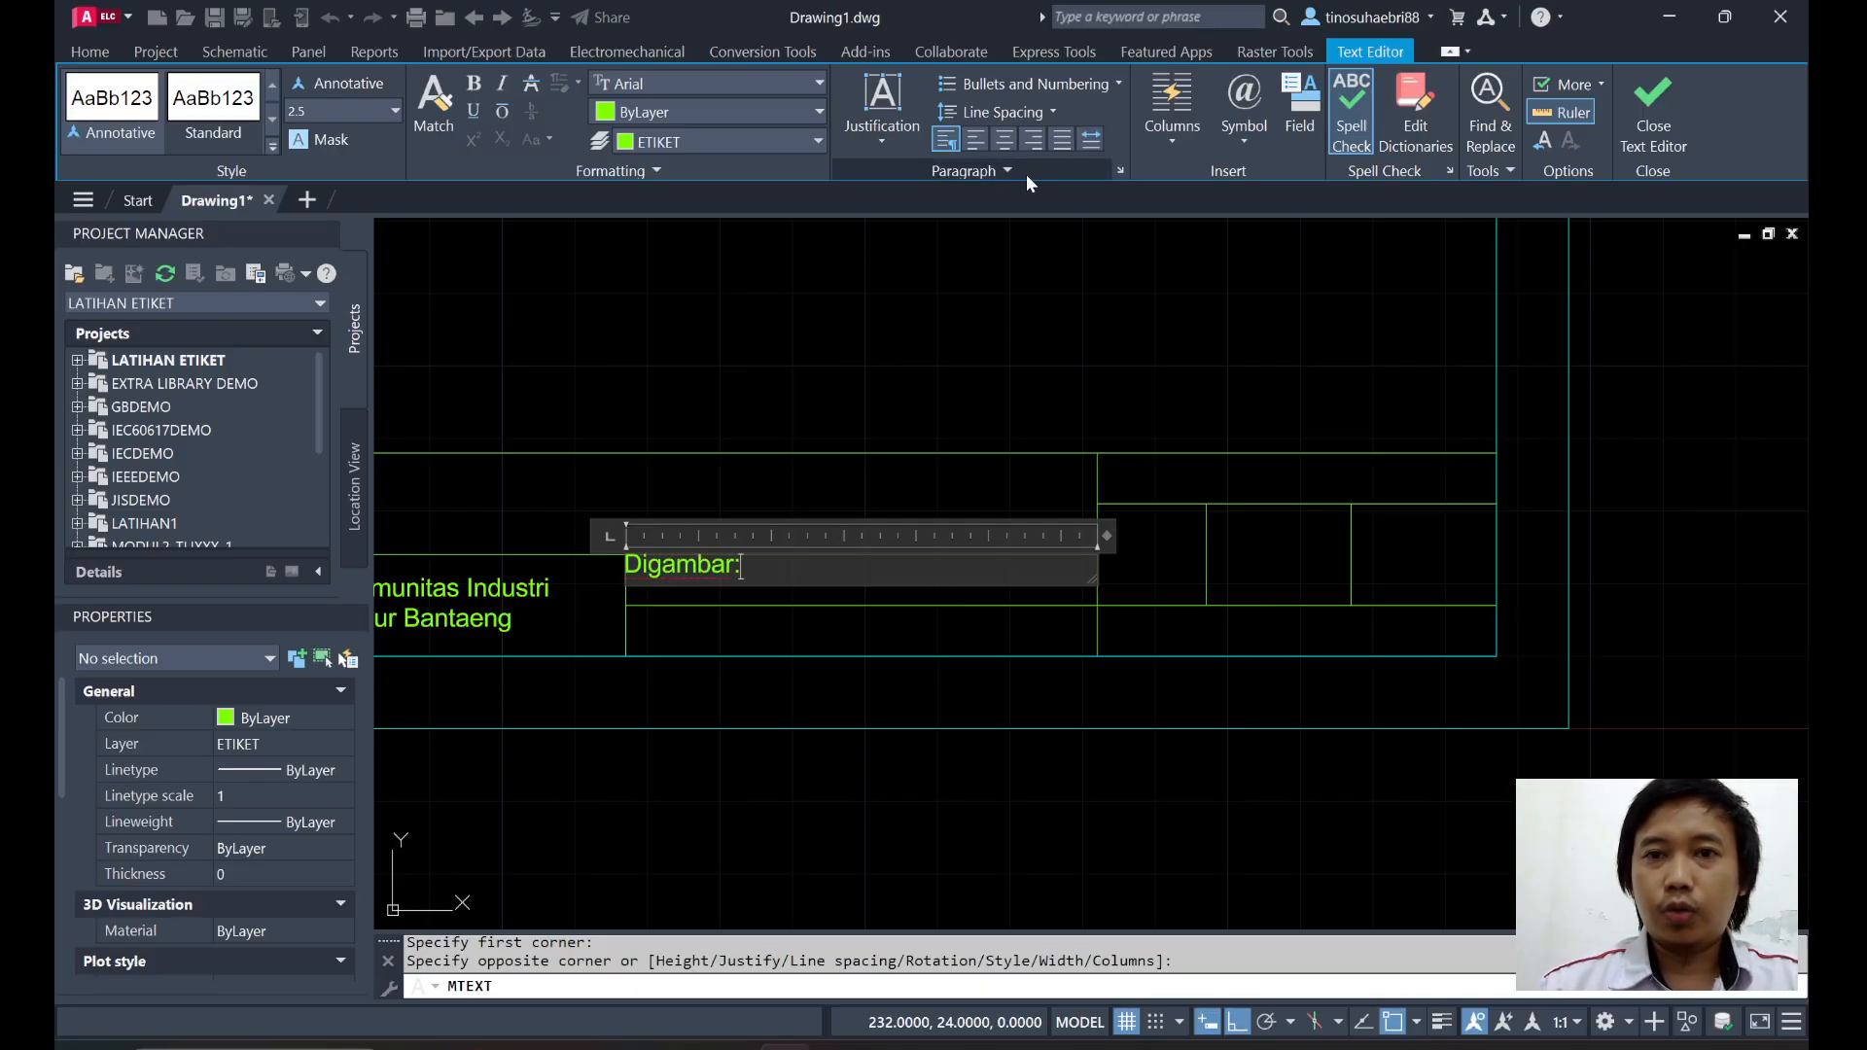
Left-align the "Digambar:" paragraph and set the multiline text's justification to Middle Center.
{"action": "left_click", "coordinate": [978, 143]}
{"action": "left_click", "coordinate": [885, 143]}
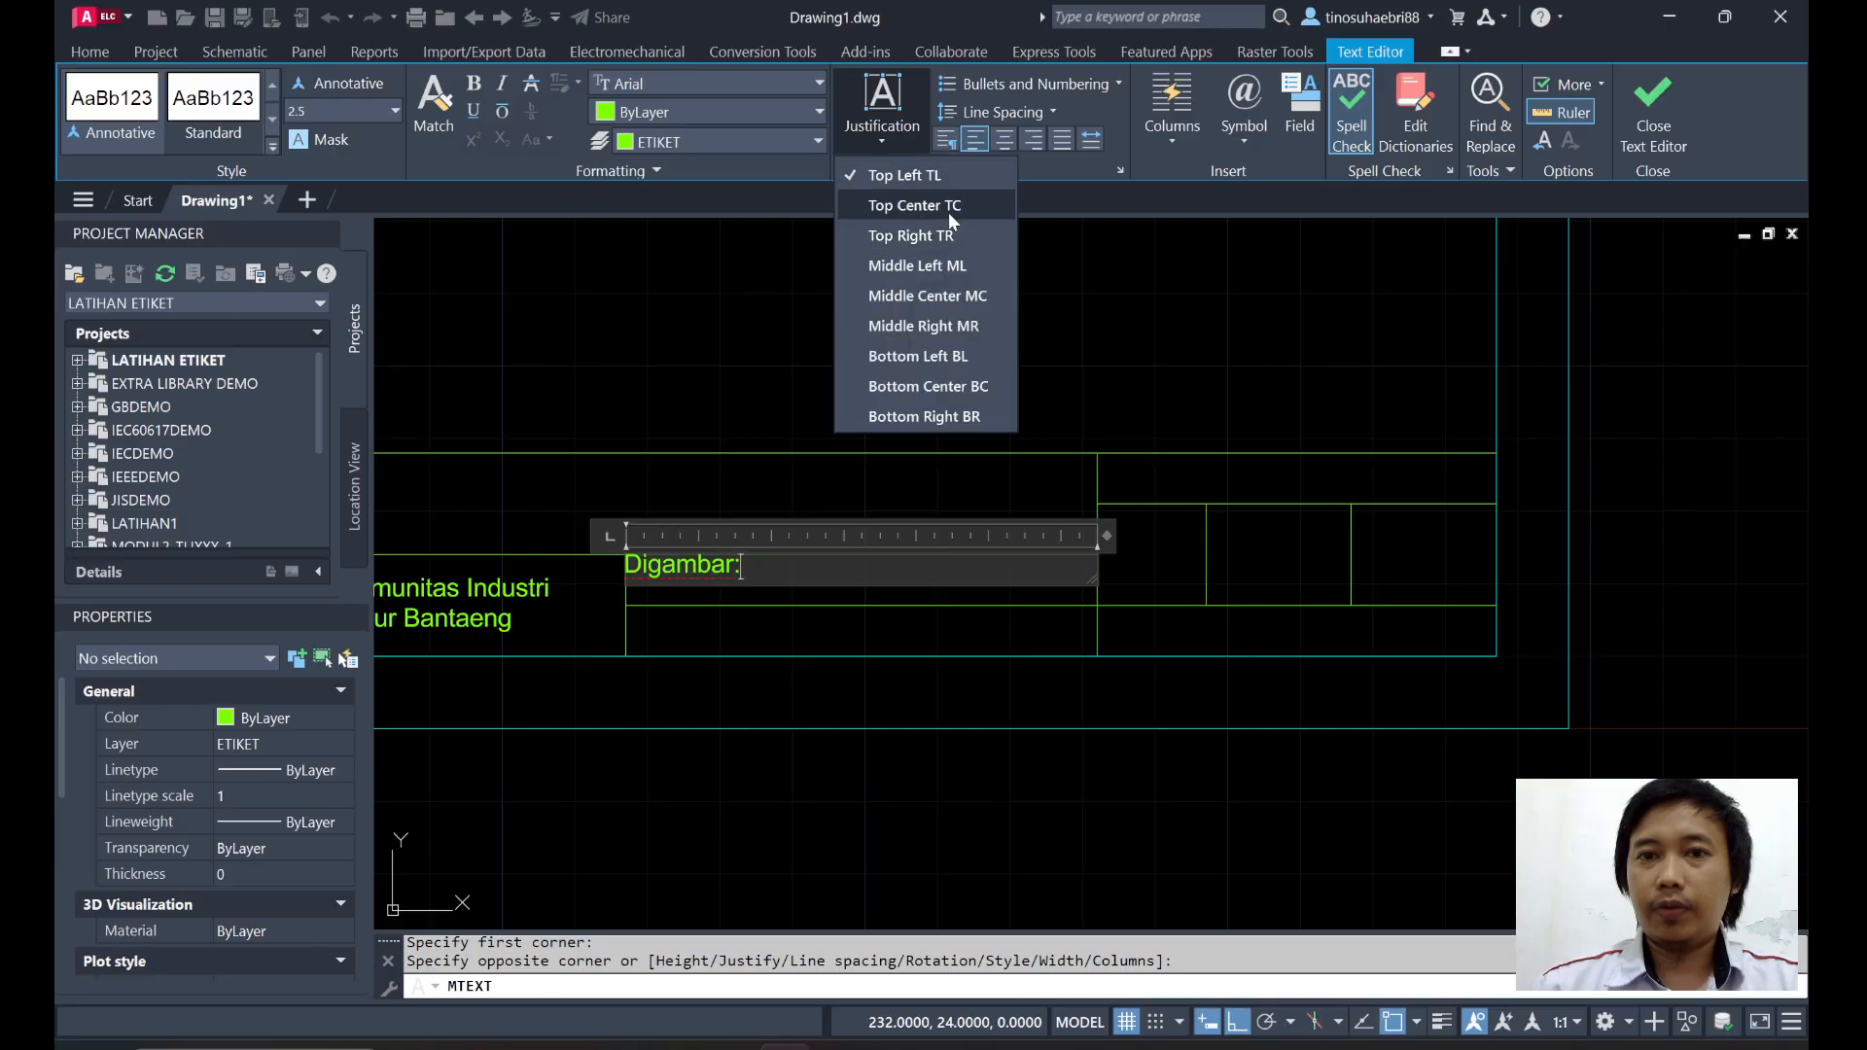
{"action": "left_click", "coordinate": [915, 299]}
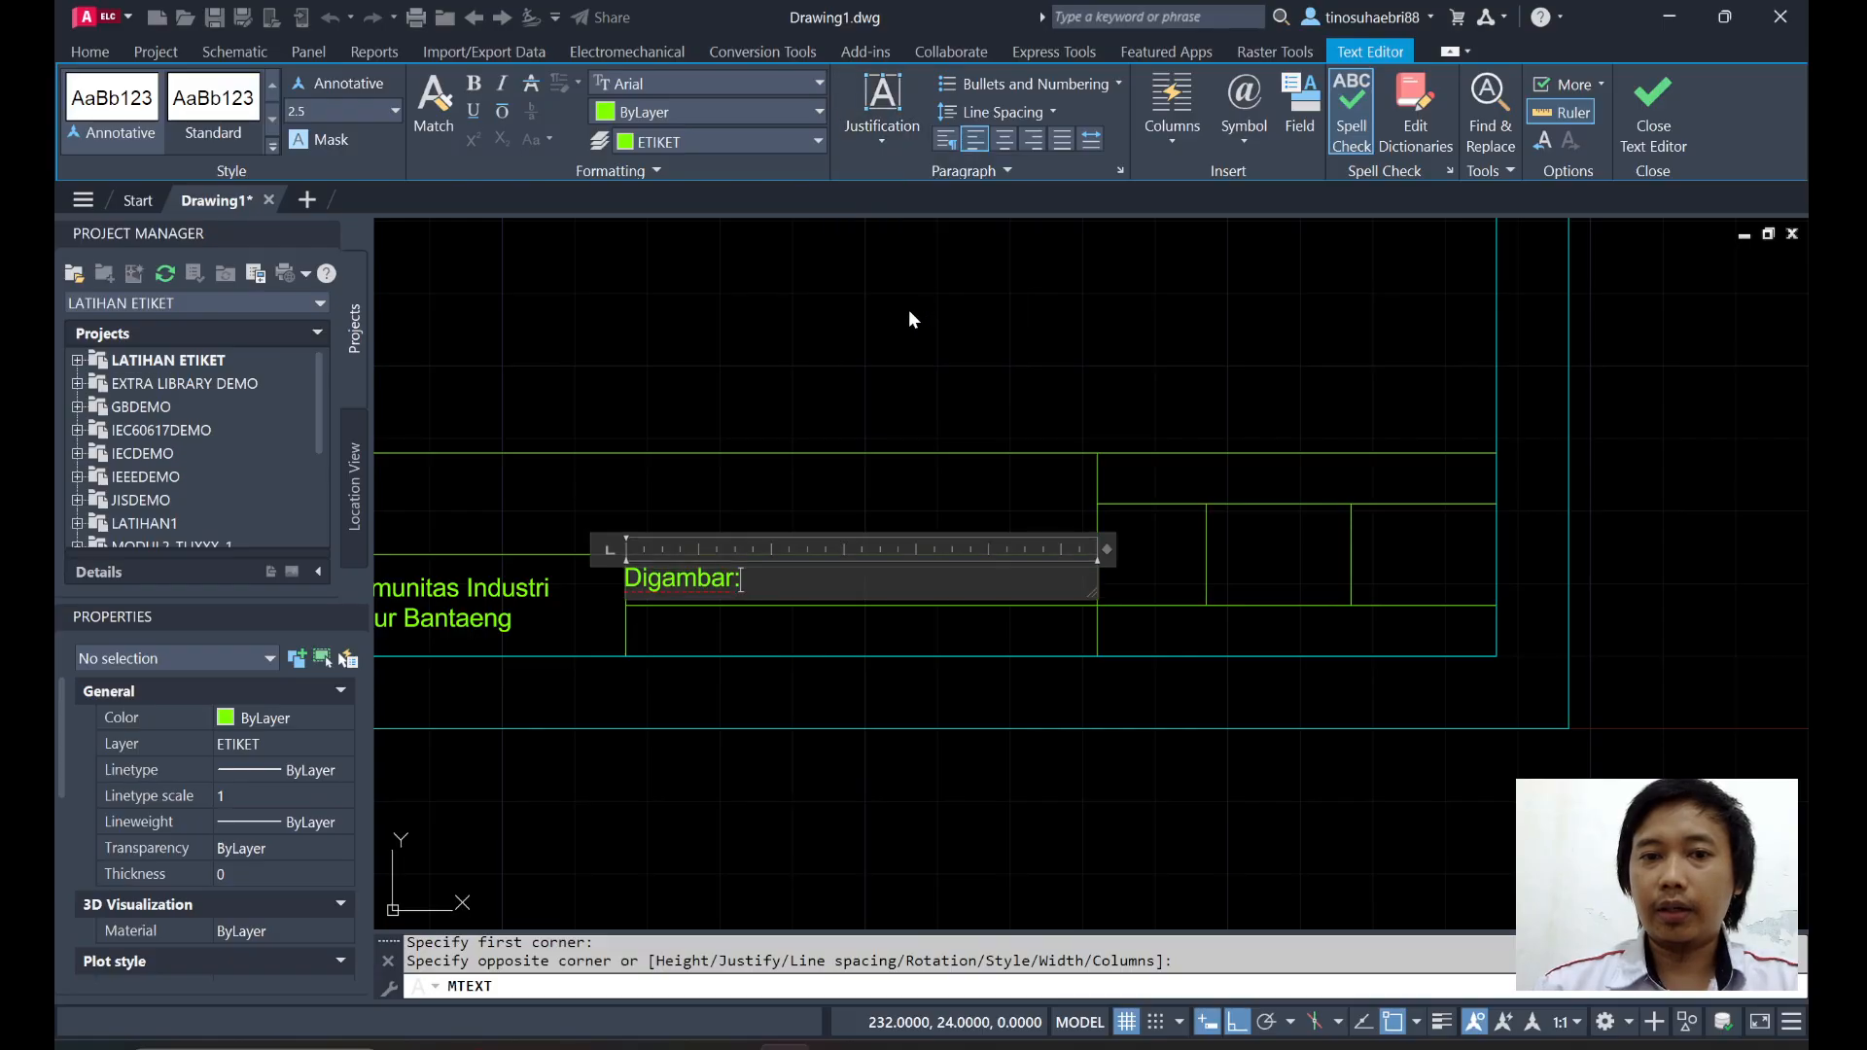
Indent the "Digambar:" text by one ruler division from the cell's edge and finish editing it.
{"action": "scroll", "coordinate": [627, 576], "scroll_direction": "up", "scroll_amount": 6}
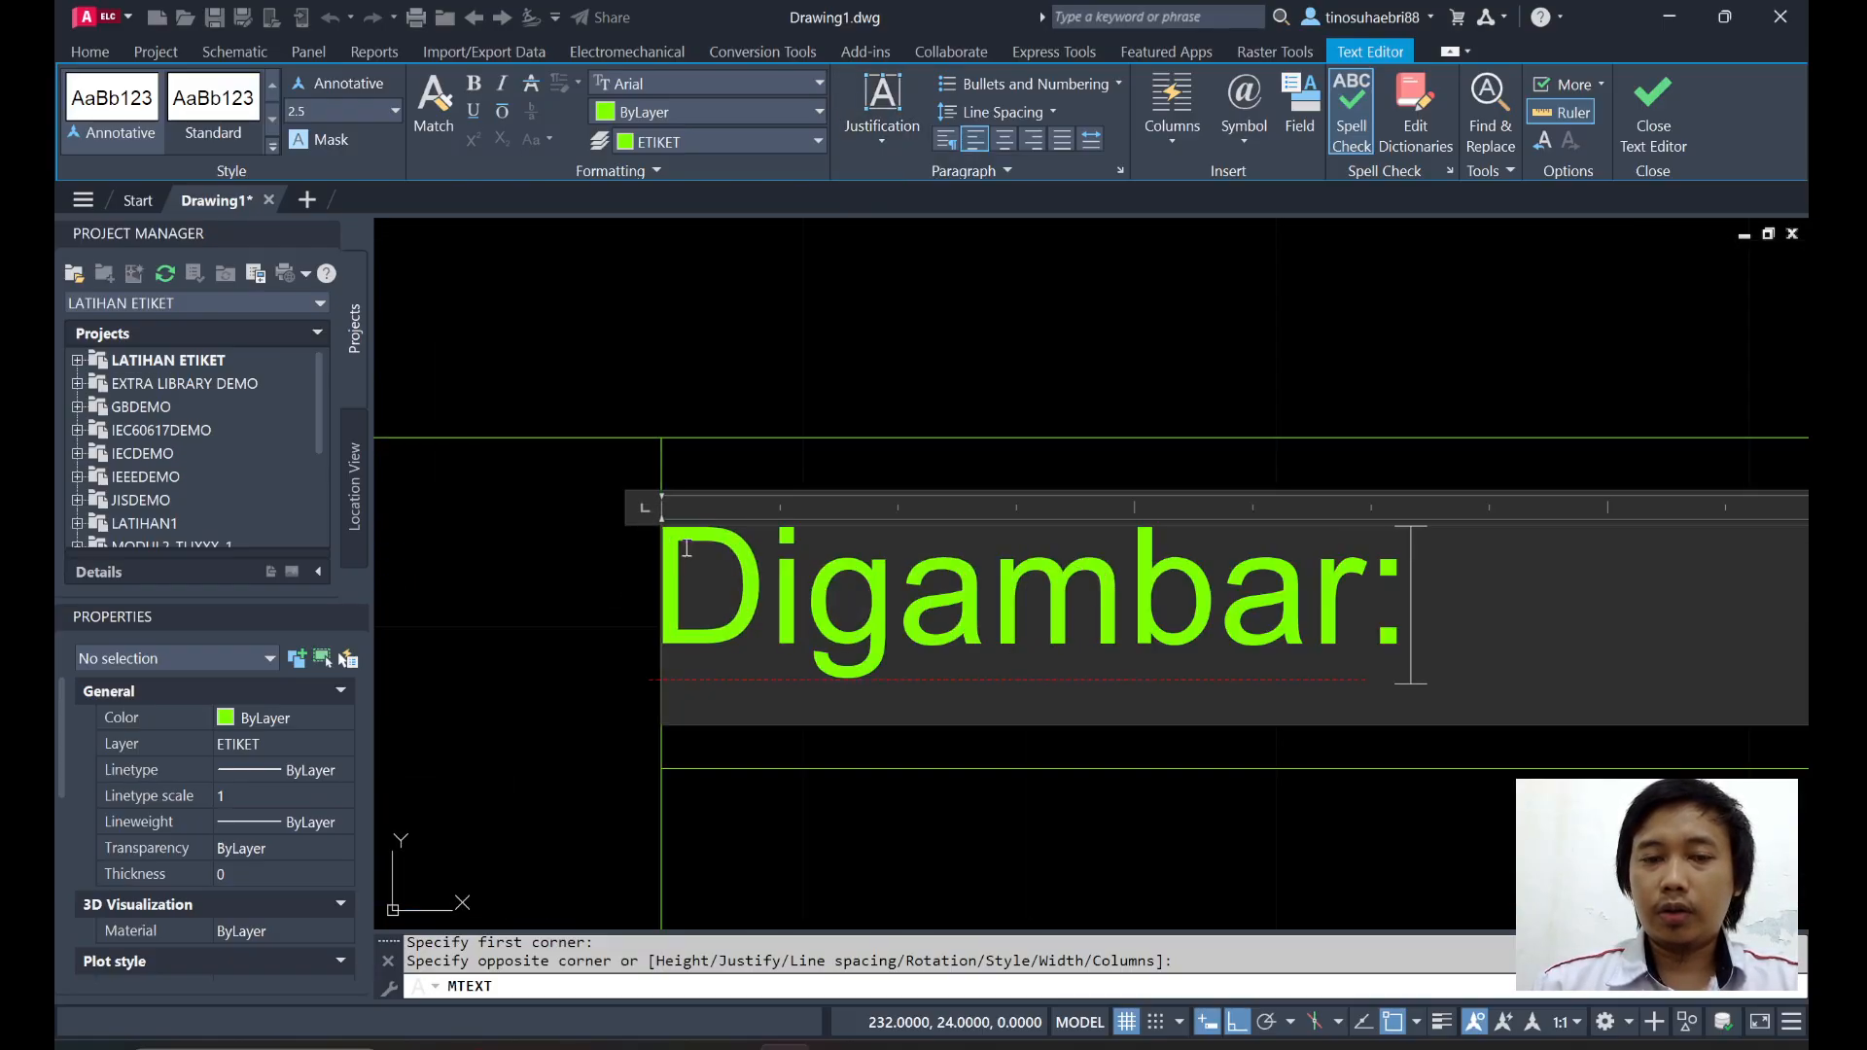
{"action": "left_click_drag", "start_coordinate": [661, 519], "coordinate": [779, 499]}
{"action": "scroll", "coordinate": [856, 545], "scroll_direction": "down", "scroll_amount": 3}
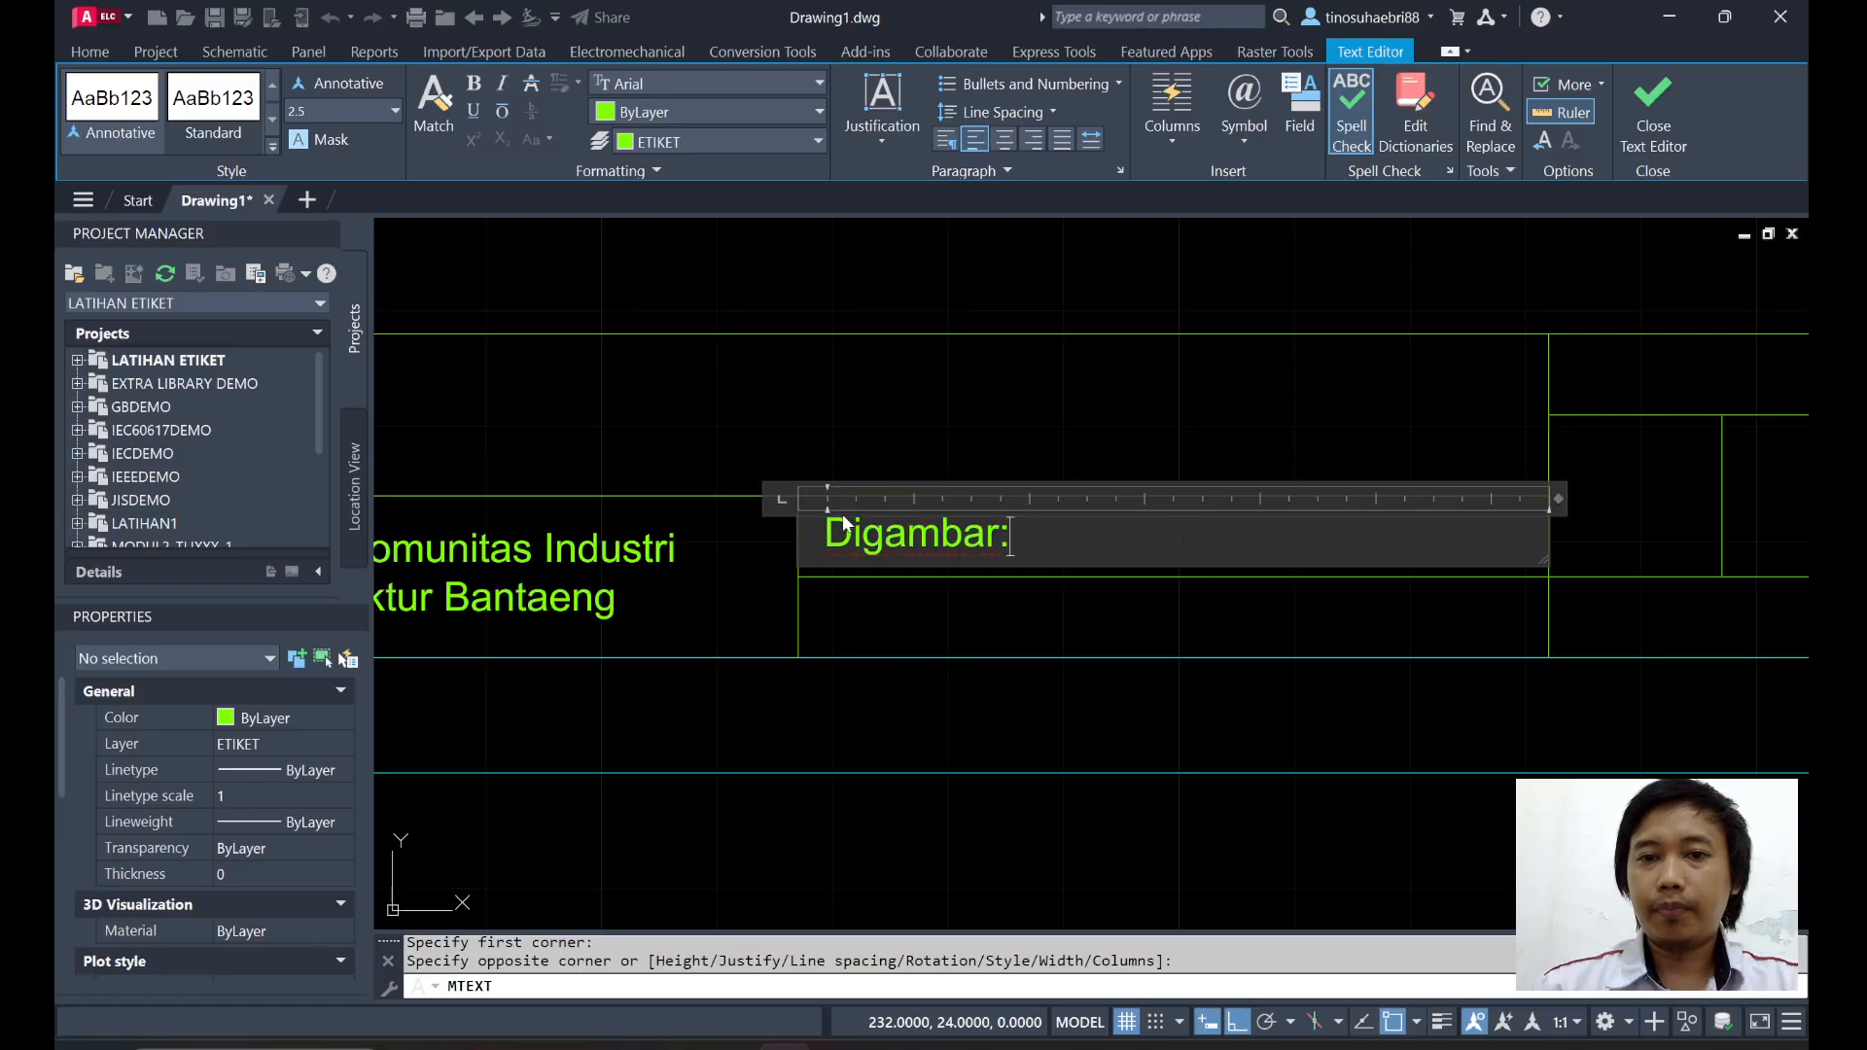
{"action": "scroll", "coordinate": [869, 562], "scroll_direction": "up", "scroll_amount": 4}
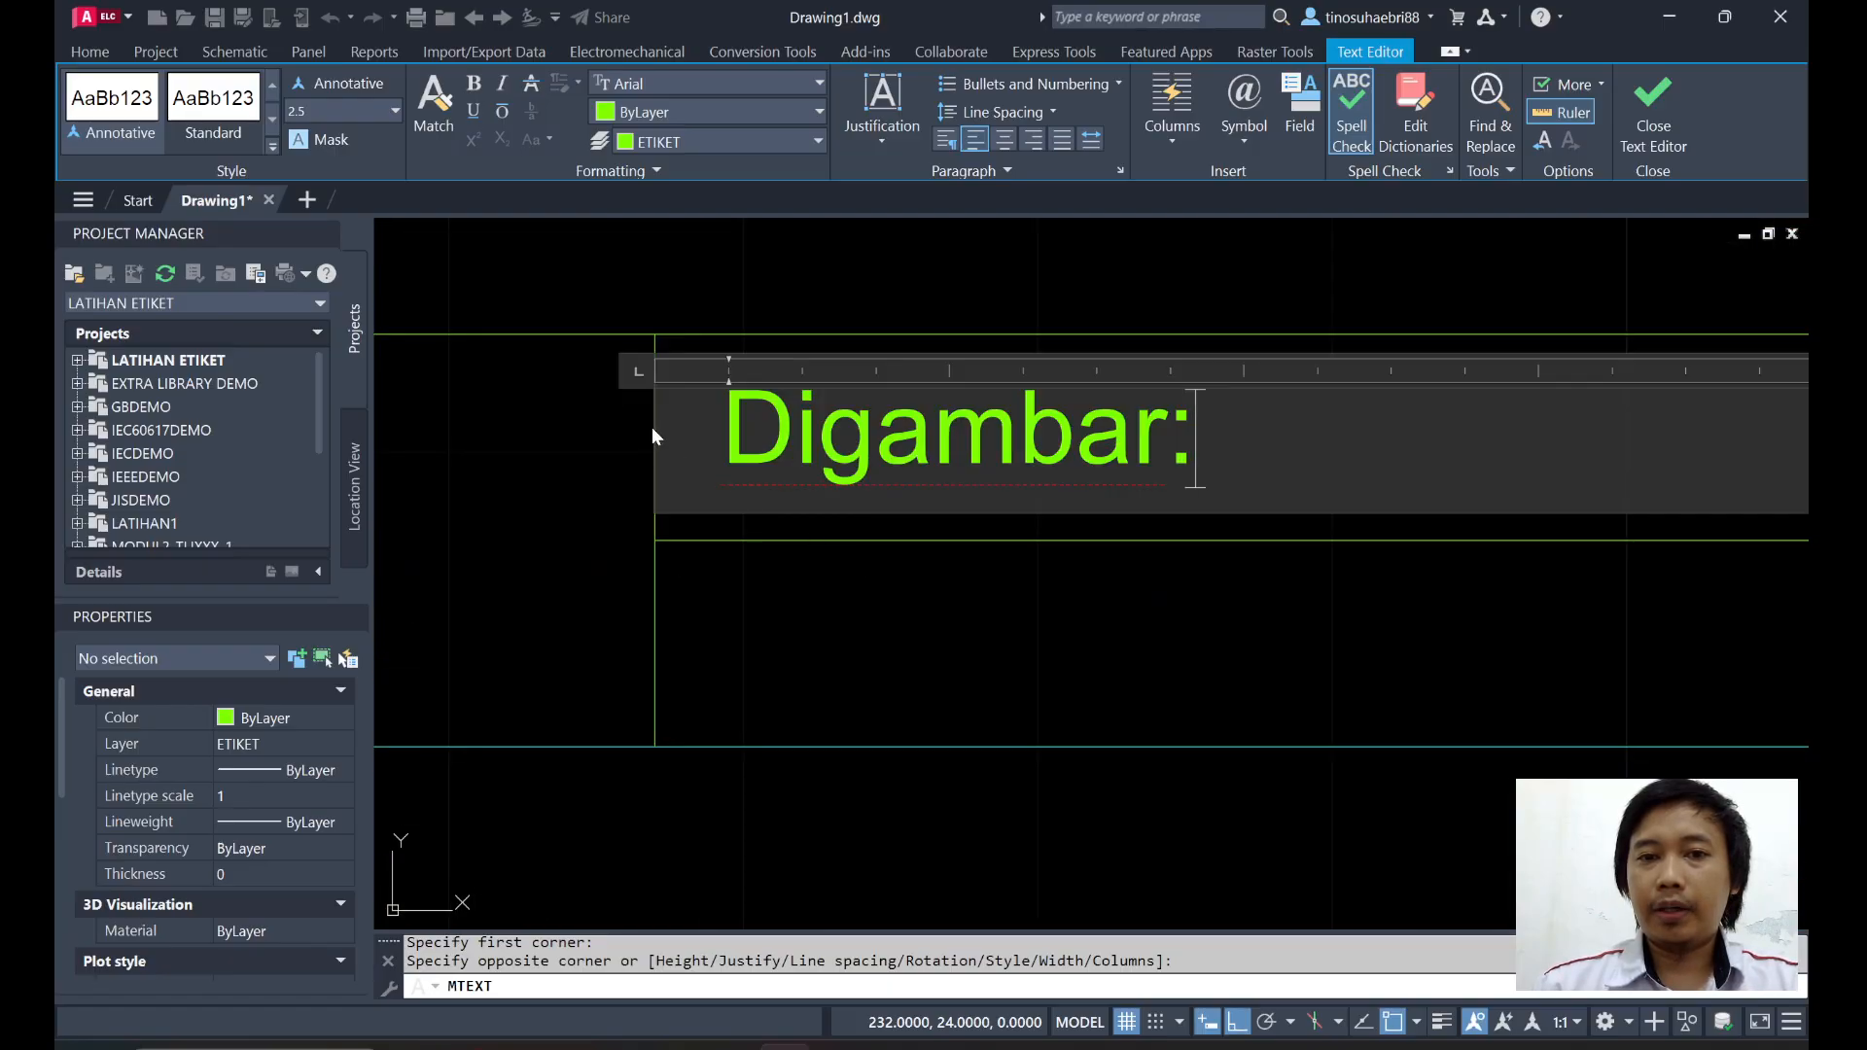
{"action": "scroll", "coordinate": [654, 437], "scroll_direction": "down", "scroll_amount": 3}
{"action": "left_click", "coordinate": [754, 340]}
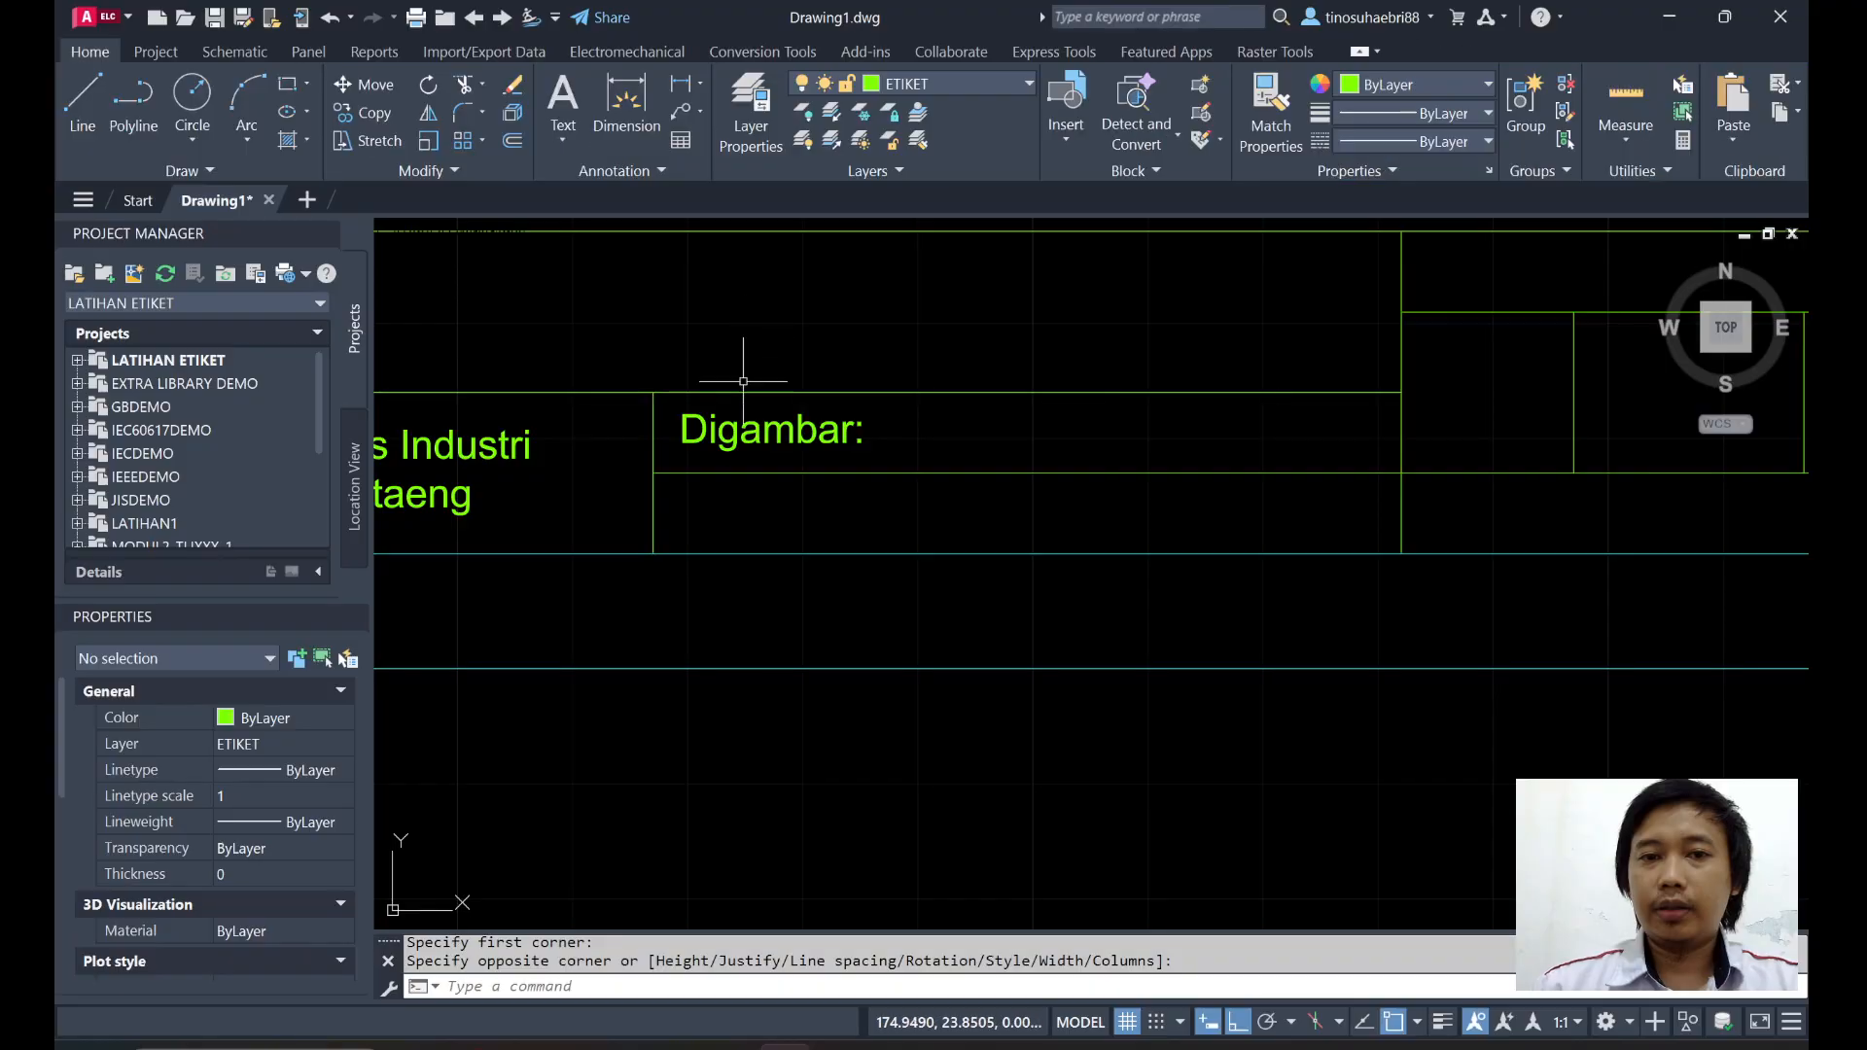
Copy the "Digambar:" text 7 units straight down into the empty cell directly below it.
{"action": "left_click", "coordinate": [742, 470]}
{"action": "scroll", "coordinate": [880, 452], "scroll_direction": "down", "scroll_amount": 2}
{"action": "middle_click_drag", "start_coordinate": [926, 418], "coordinate": [914, 436]}
{"action": "scroll", "coordinate": [915, 436], "scroll_direction": "down", "scroll_amount": 2}
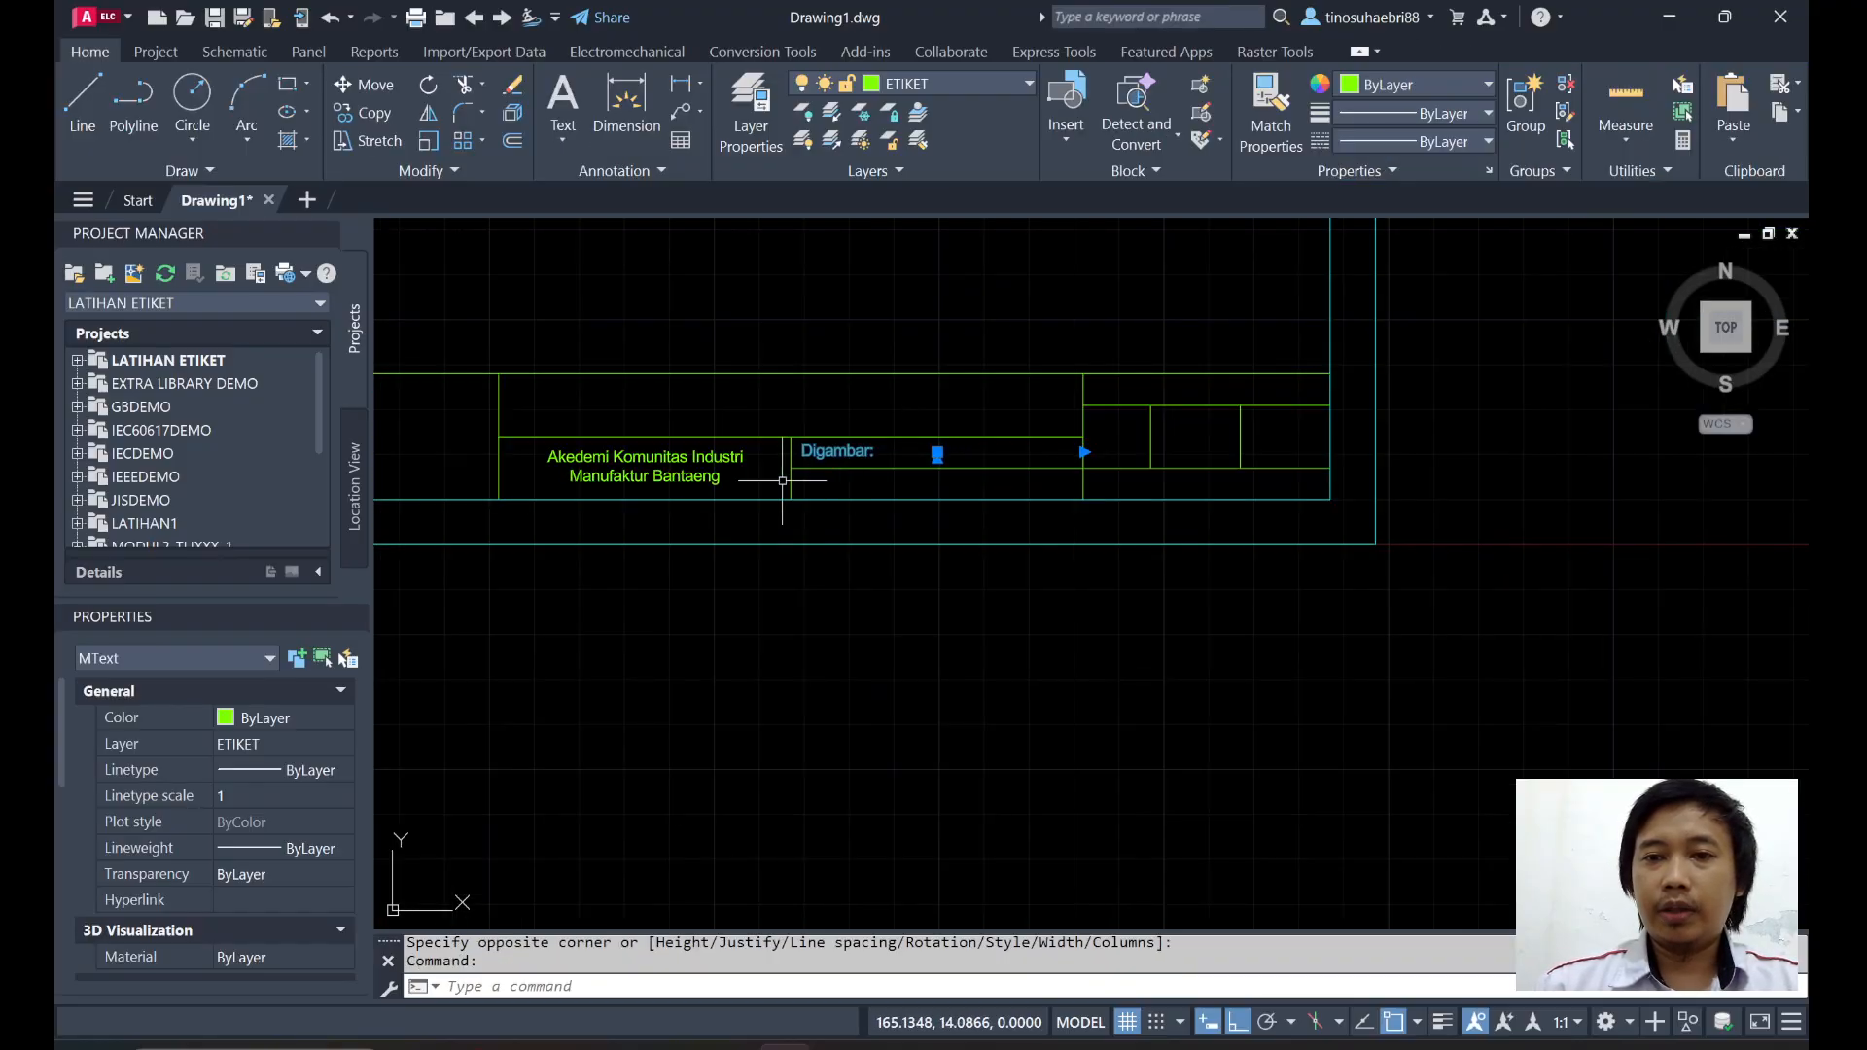
{"action": "scroll", "coordinate": [825, 457], "scroll_direction": "up", "scroll_amount": 2}
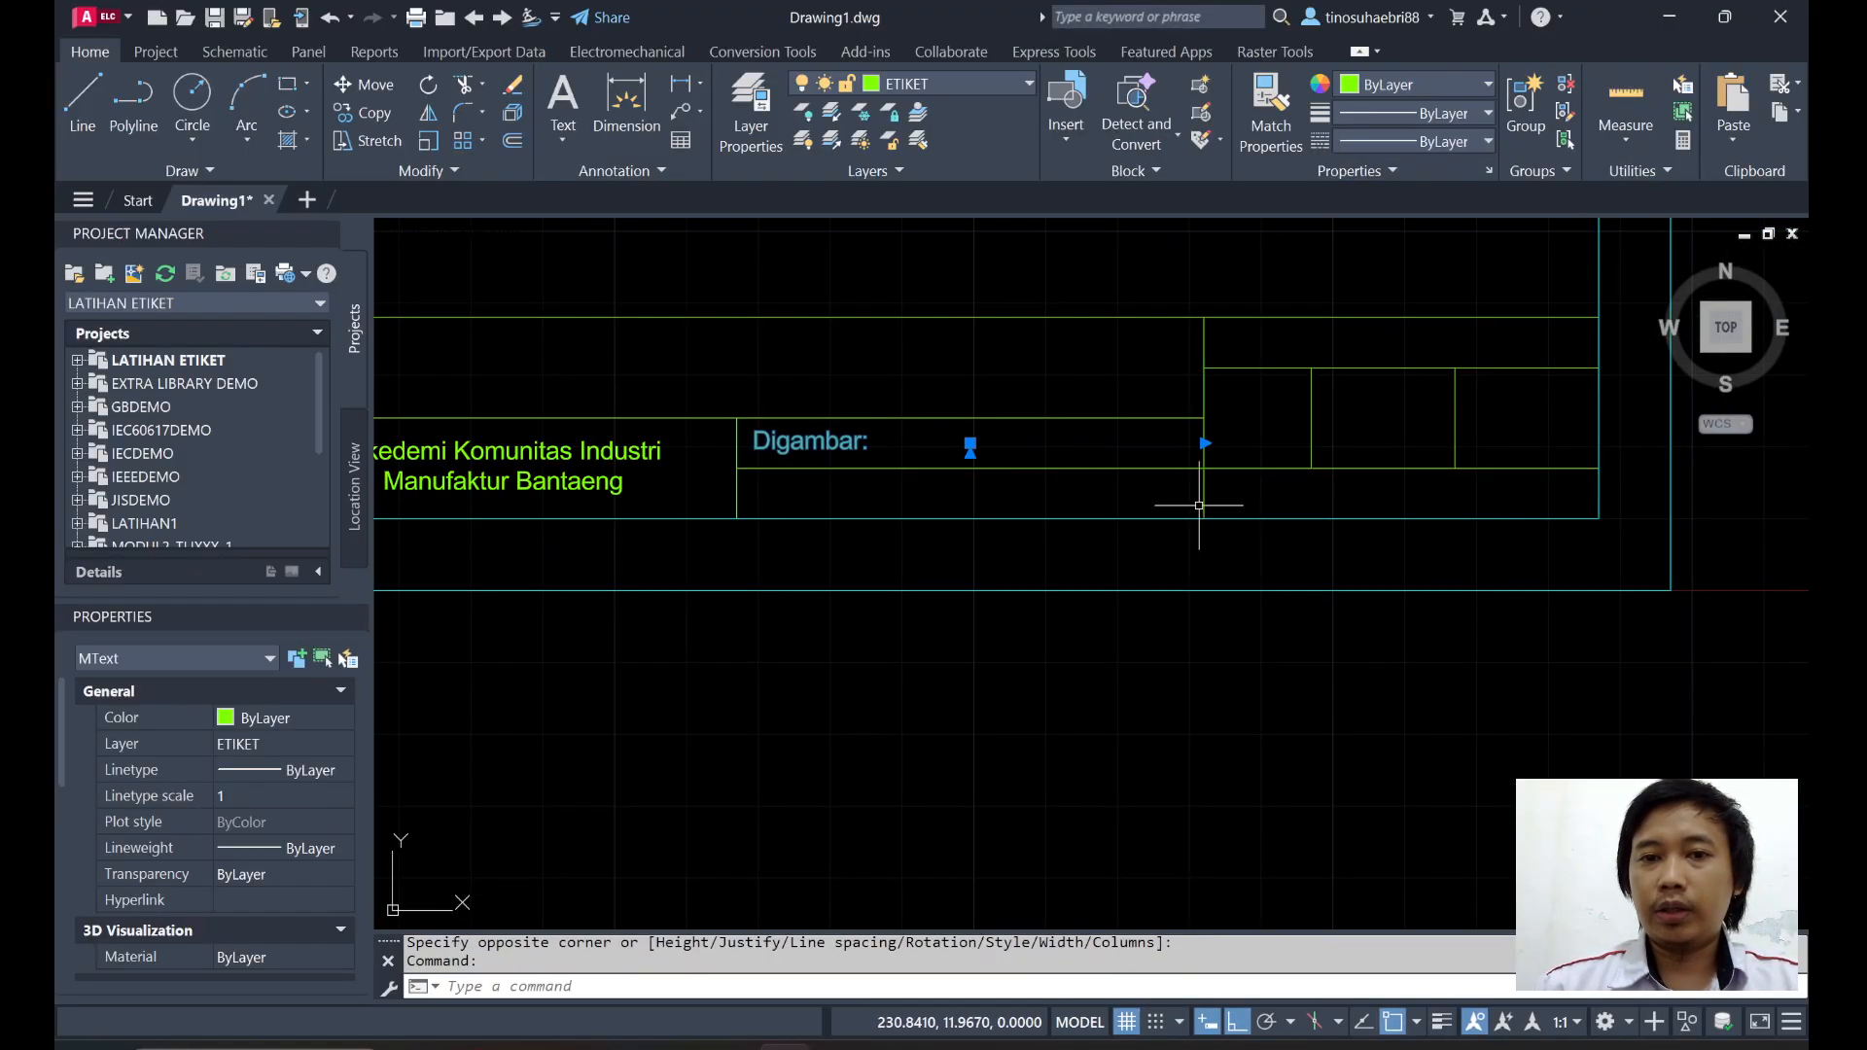
{"action": "scroll", "coordinate": [823, 470], "scroll_direction": "down", "scroll_amount": 2}
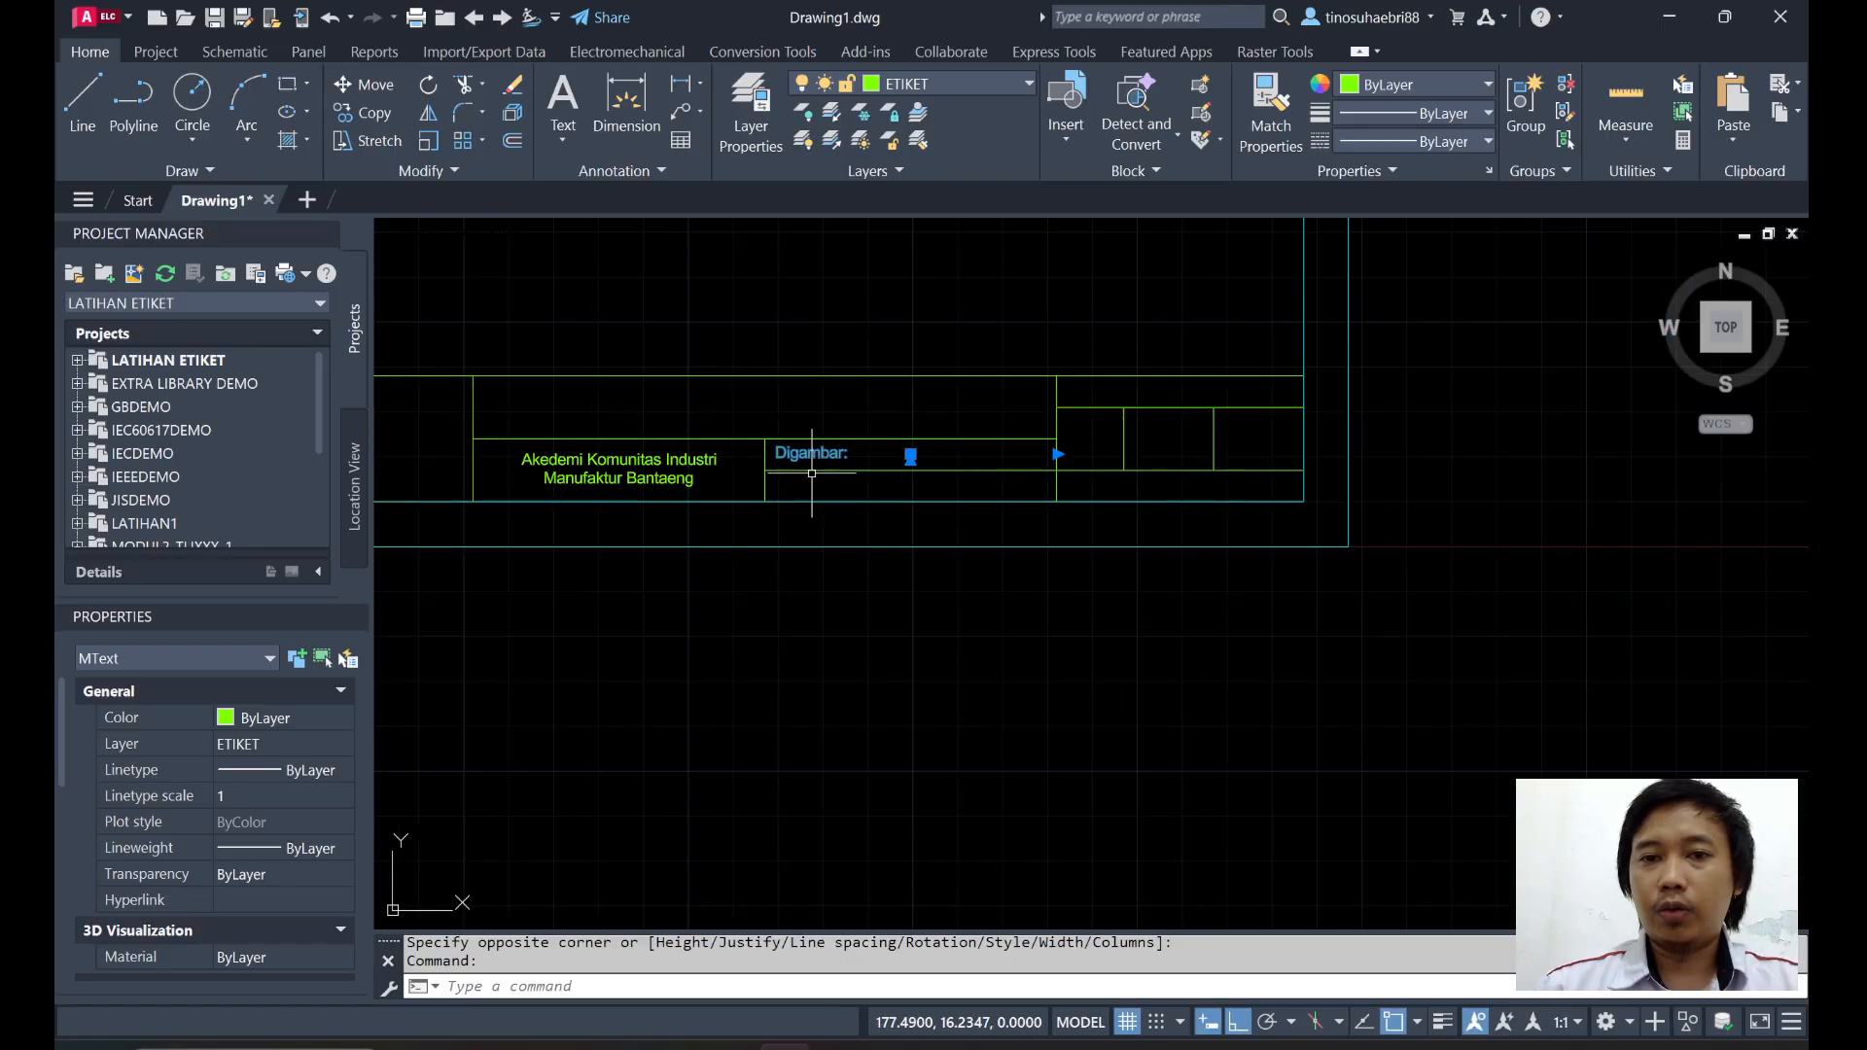
{"action": "scroll", "coordinate": [819, 487], "scroll_direction": "up", "scroll_amount": 6}
{"action": "scroll", "coordinate": [817, 486], "scroll_direction": "down", "scroll_amount": 4}
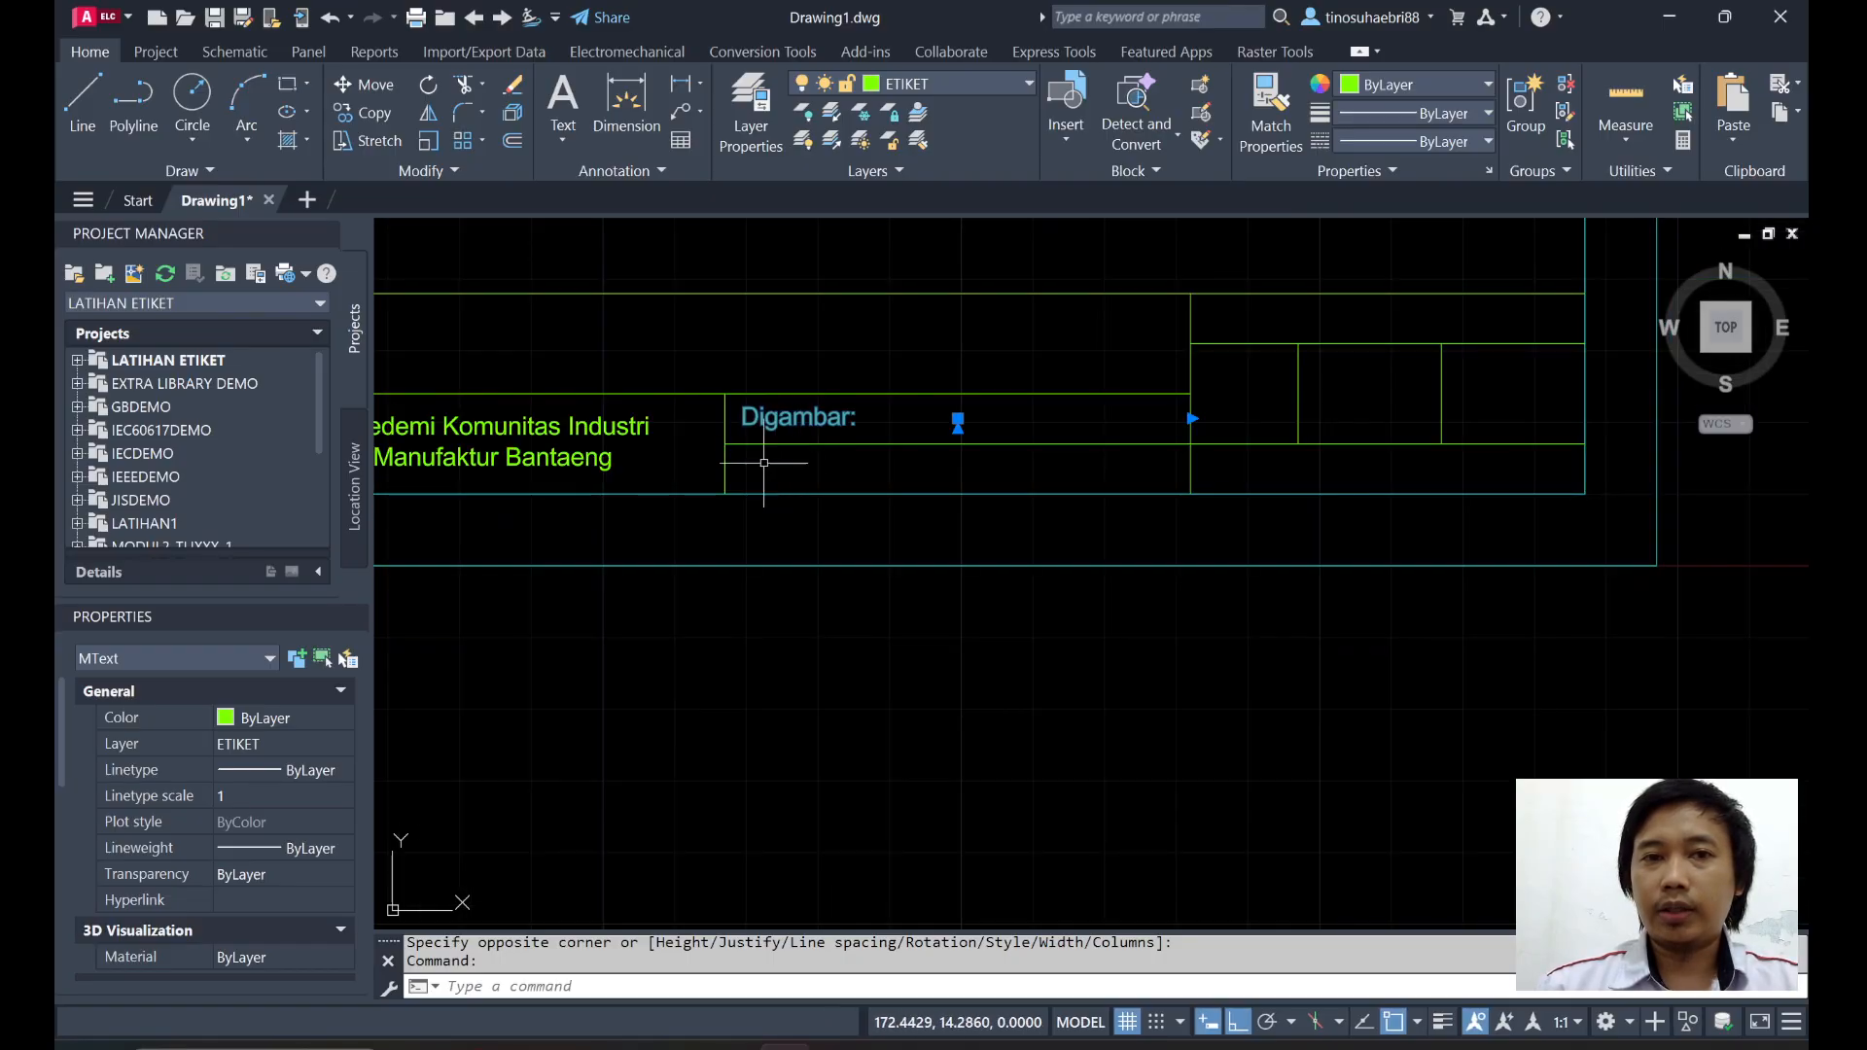
{"action": "left_click", "coordinate": [364, 111]}
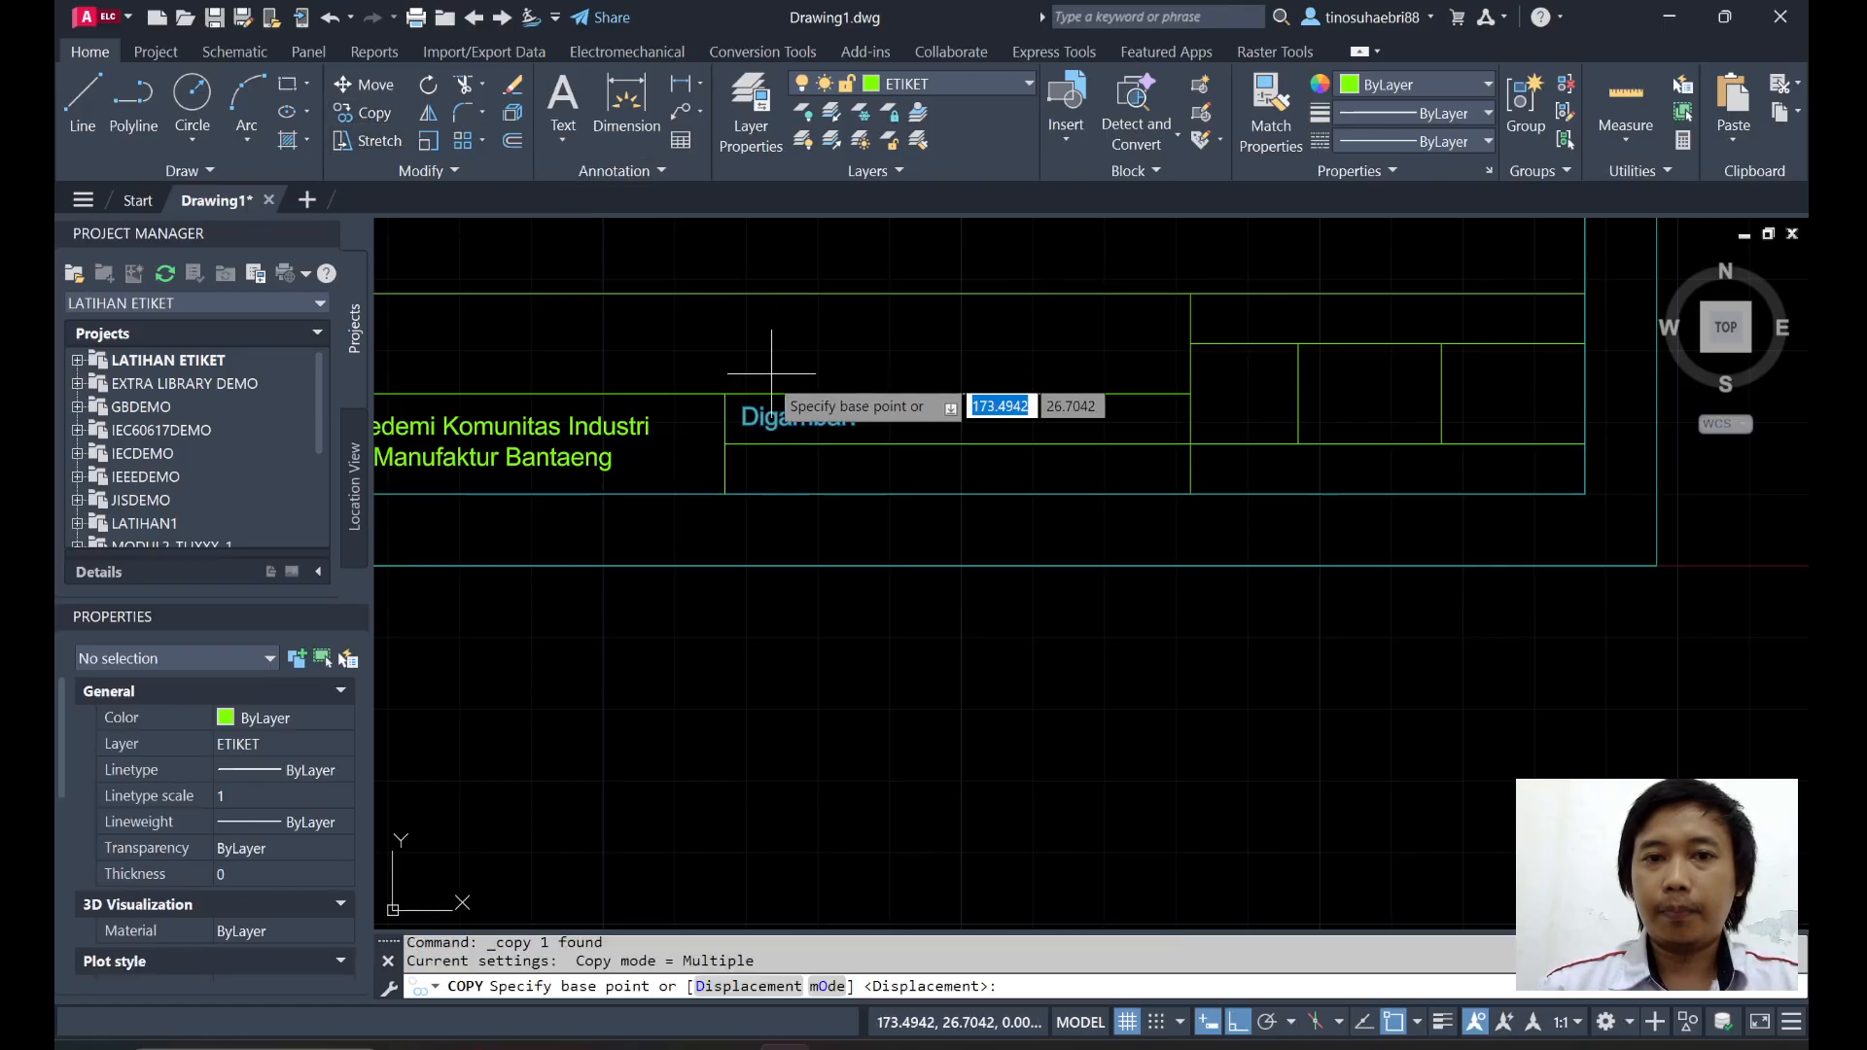
{"action": "scroll", "coordinate": [745, 437], "scroll_direction": "up", "scroll_amount": 2}
{"action": "left_click", "coordinate": [713, 449]}
{"action": "left_click", "coordinate": [713, 530]}
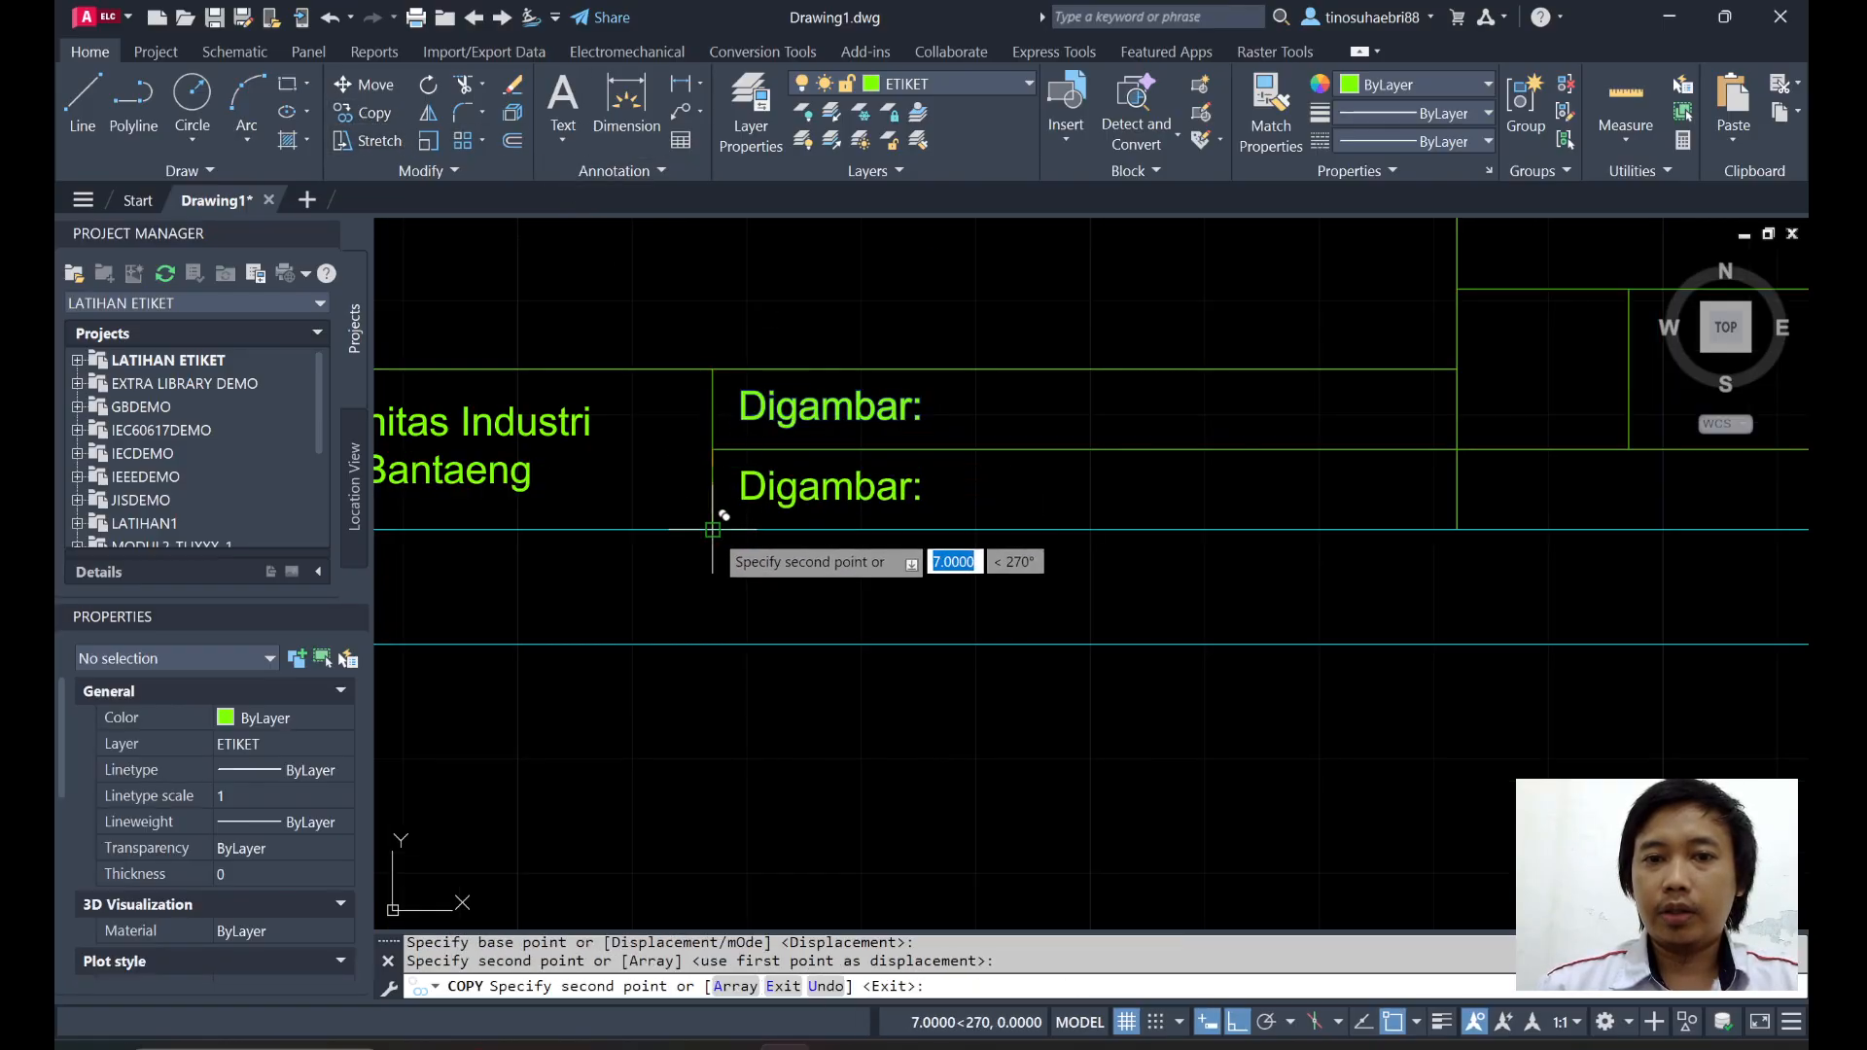
{"action": "key", "text": "Escape"}
Copy the upper "Digambar:" text into the top cell of the title block's last column group, using the cells' corners as reference points.
{"action": "middle_click_drag", "start_coordinate": [944, 457], "coordinate": [768, 508]}
{"action": "left_click", "coordinate": [687, 484]}
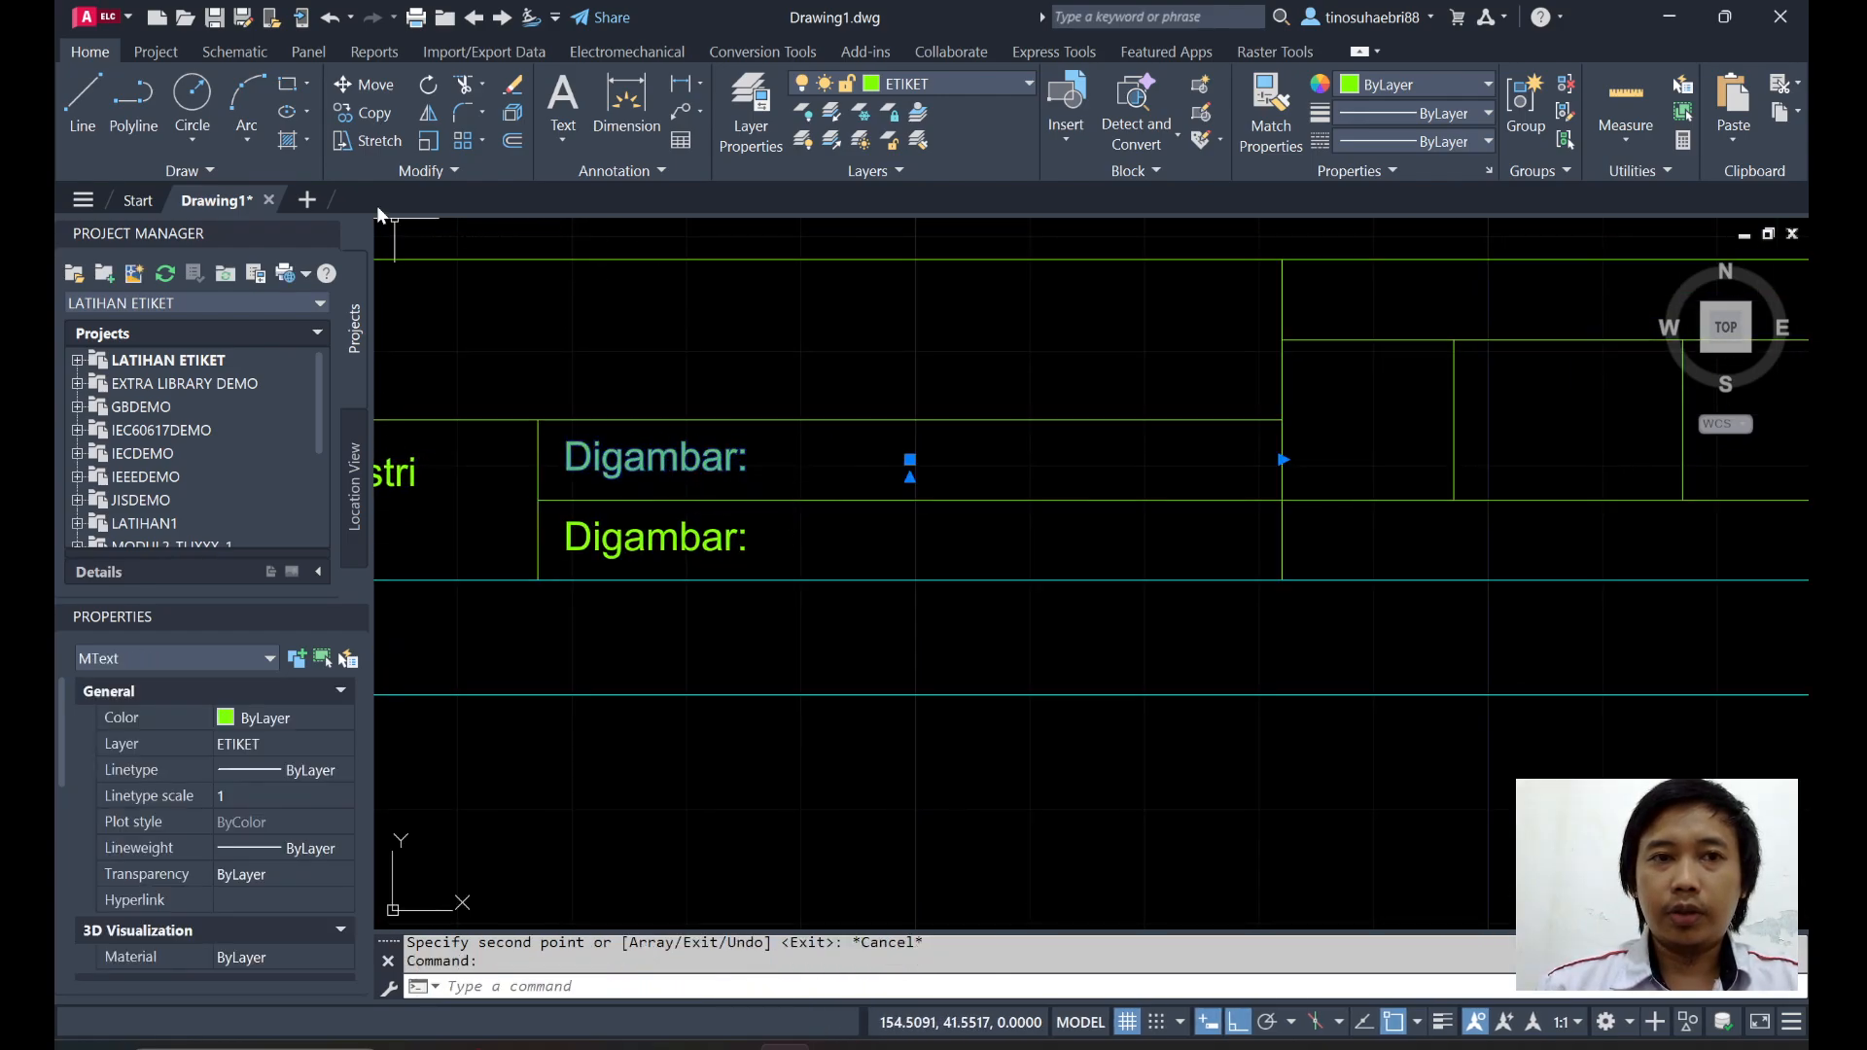
{"action": "left_click", "coordinate": [383, 115]}
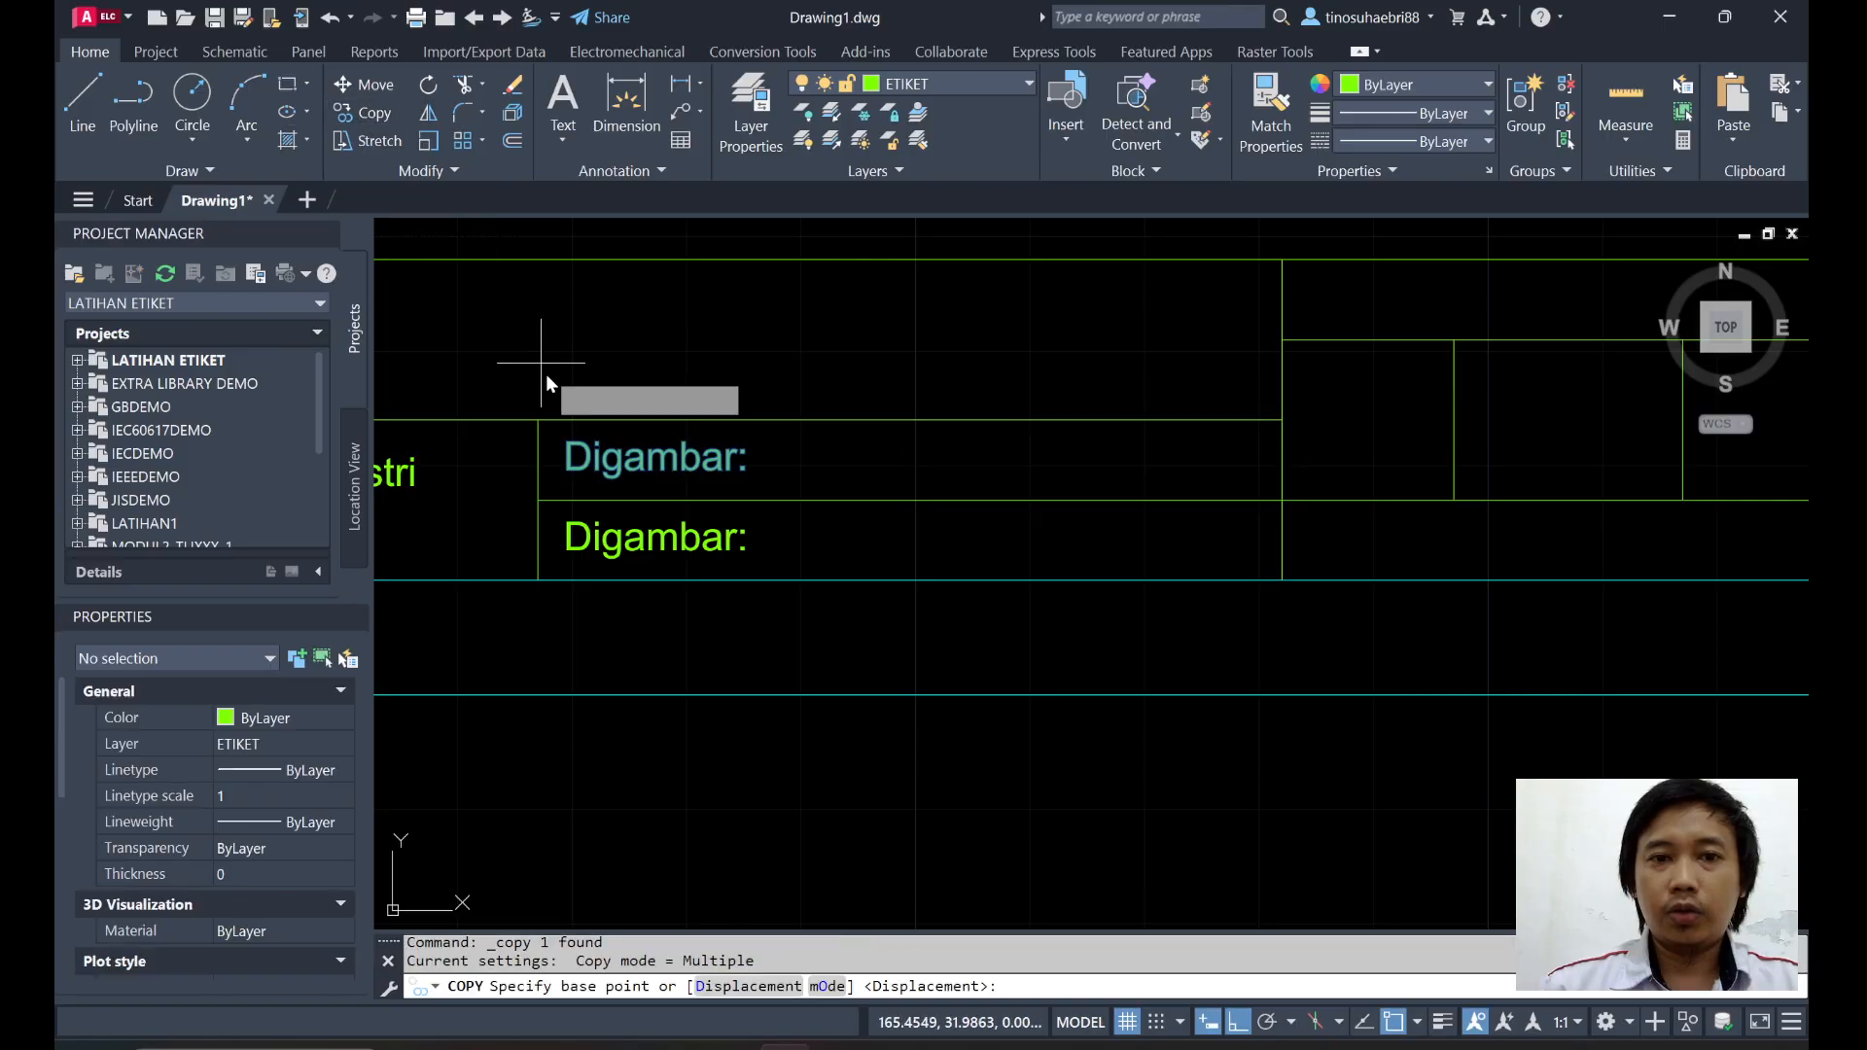
{"action": "left_click", "coordinate": [551, 525]}
{"action": "middle_click_drag", "start_coordinate": [1096, 413], "coordinate": [735, 499]}
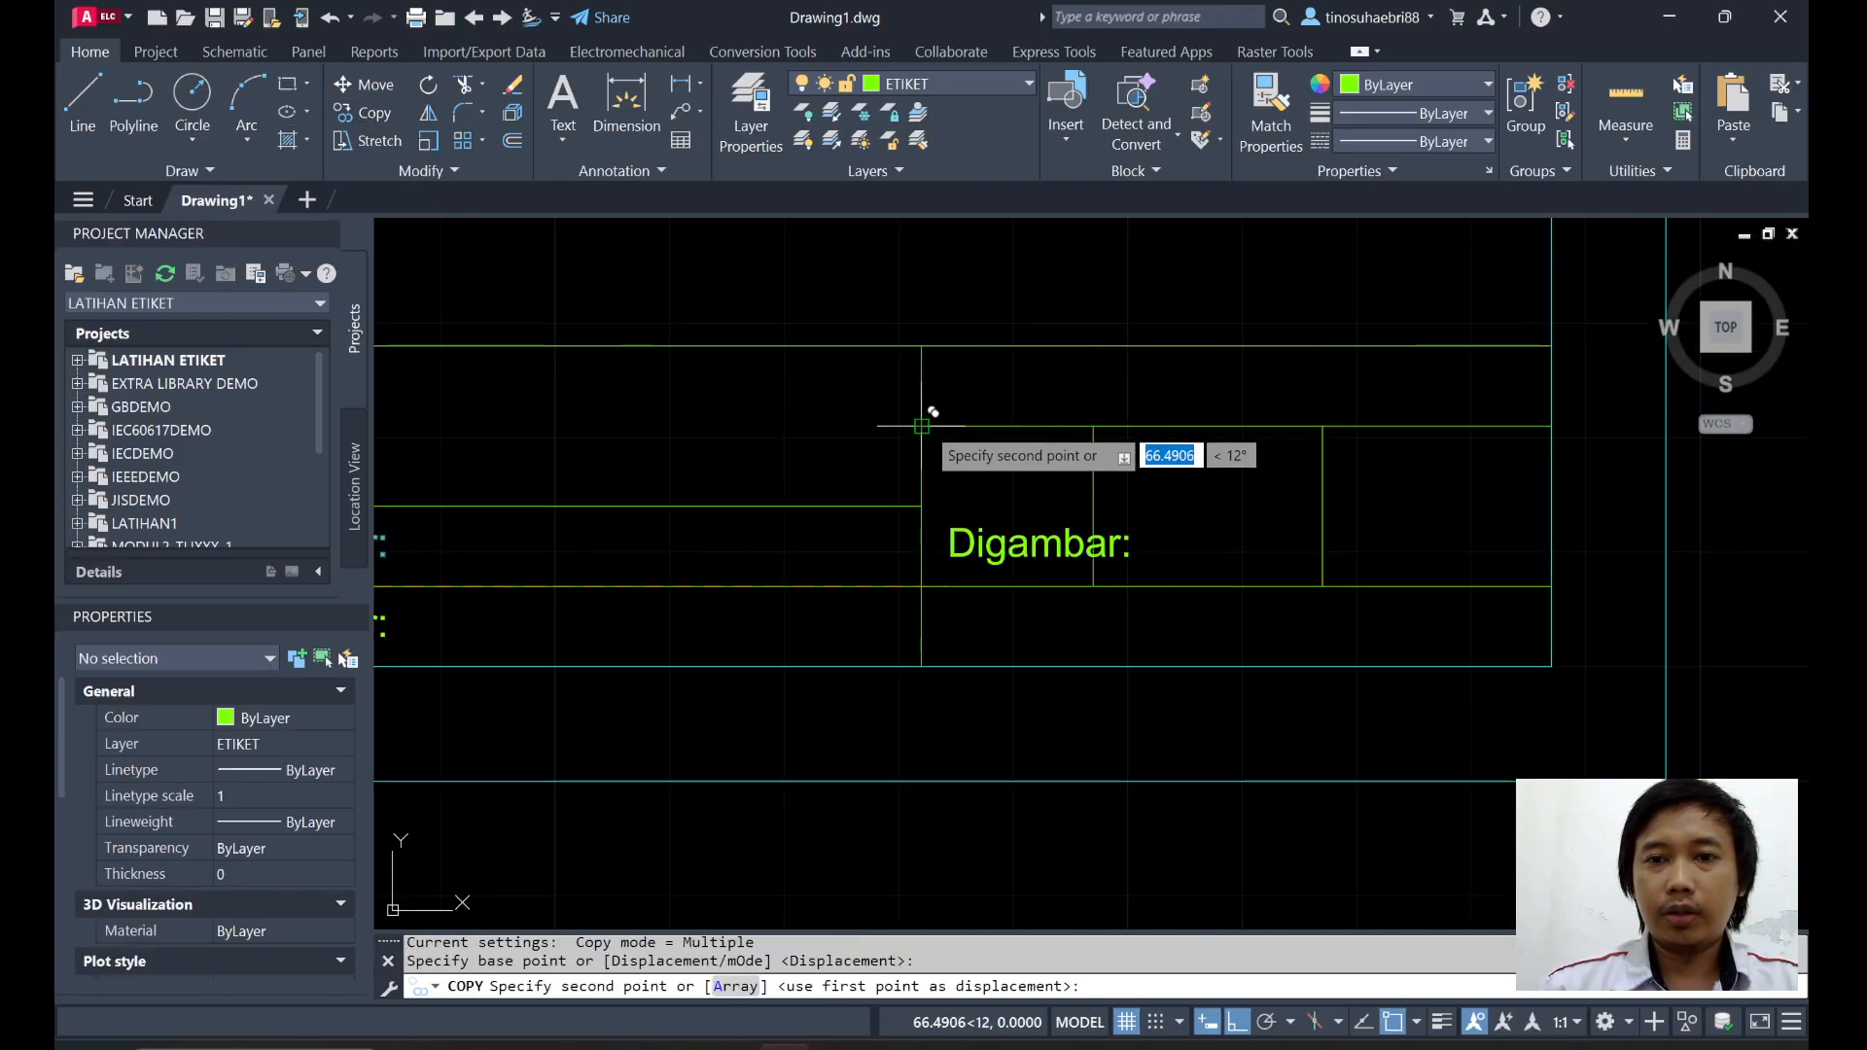
{"action": "left_click", "coordinate": [923, 426]}
{"action": "key", "text": "Escape"}
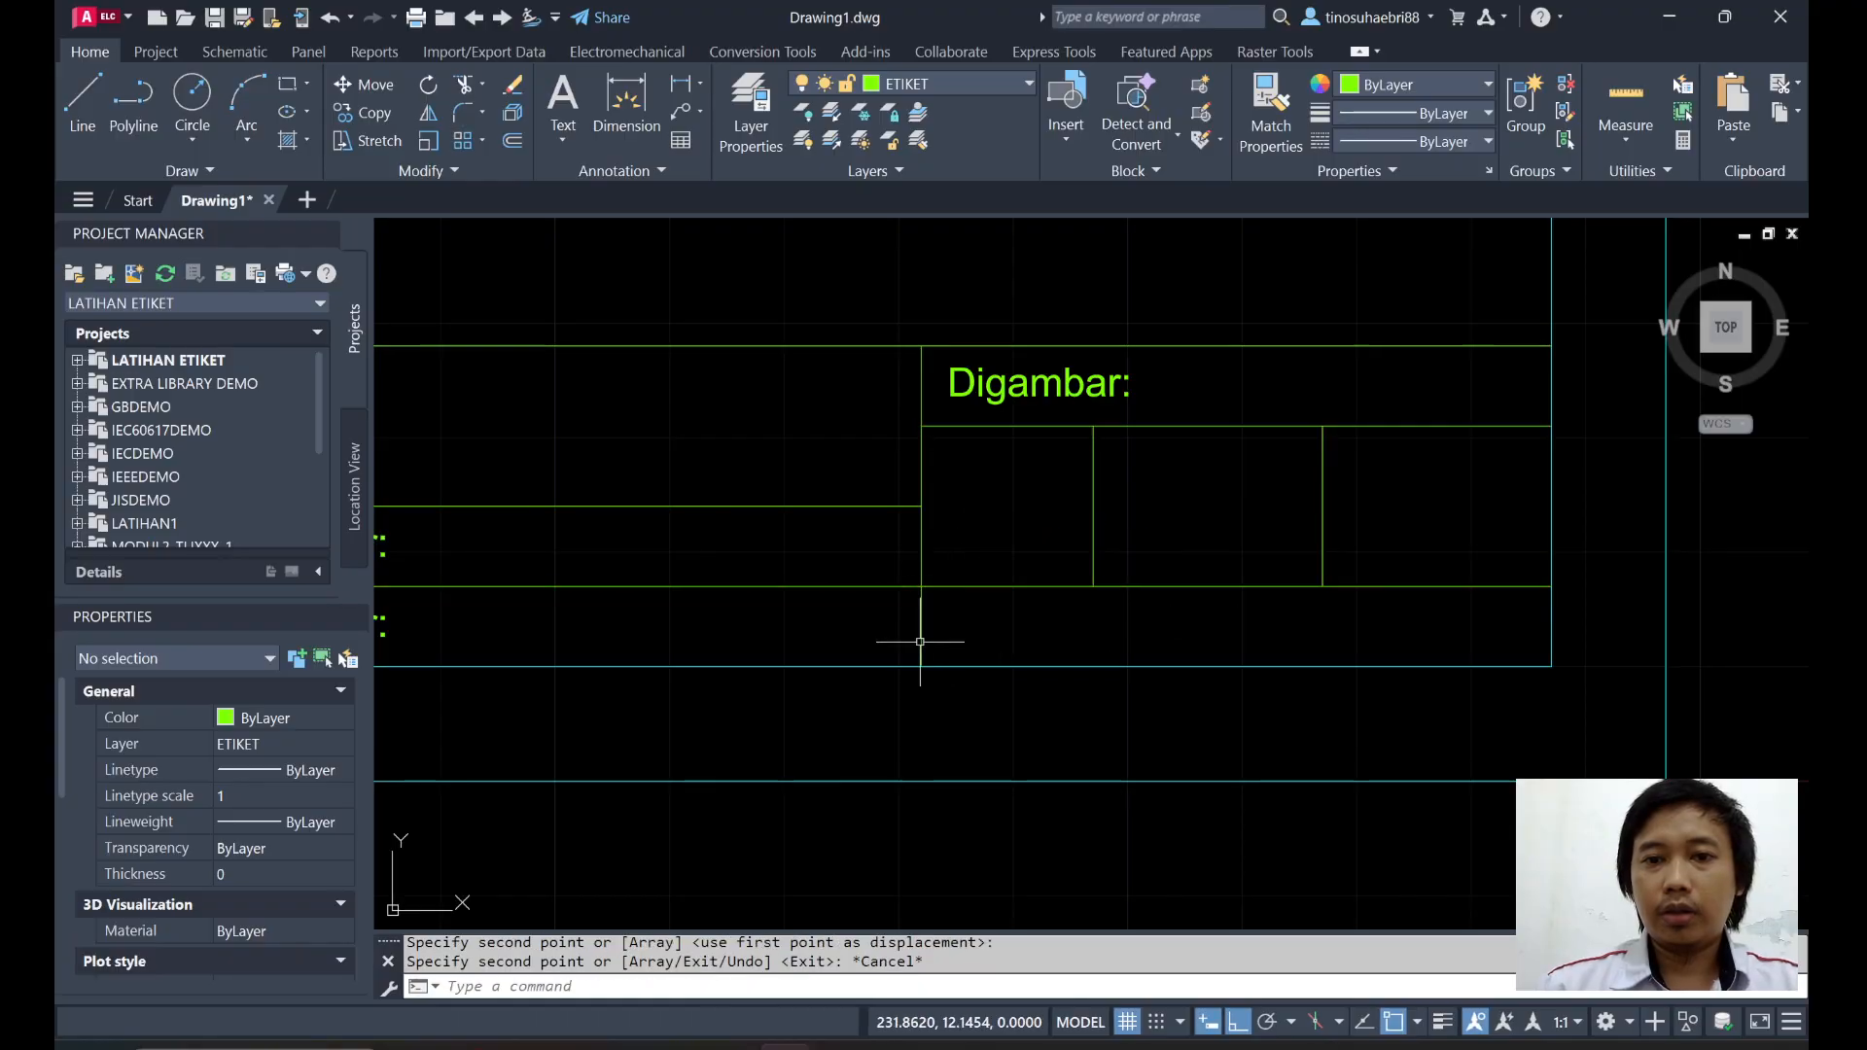
Copy the lower "Digambar:" text 65 units horizontally into the bottom cell of the title block's last column group.
{"action": "middle_click_drag", "start_coordinate": [638, 531], "coordinate": [896, 388]}
{"action": "left_click", "coordinate": [589, 483]}
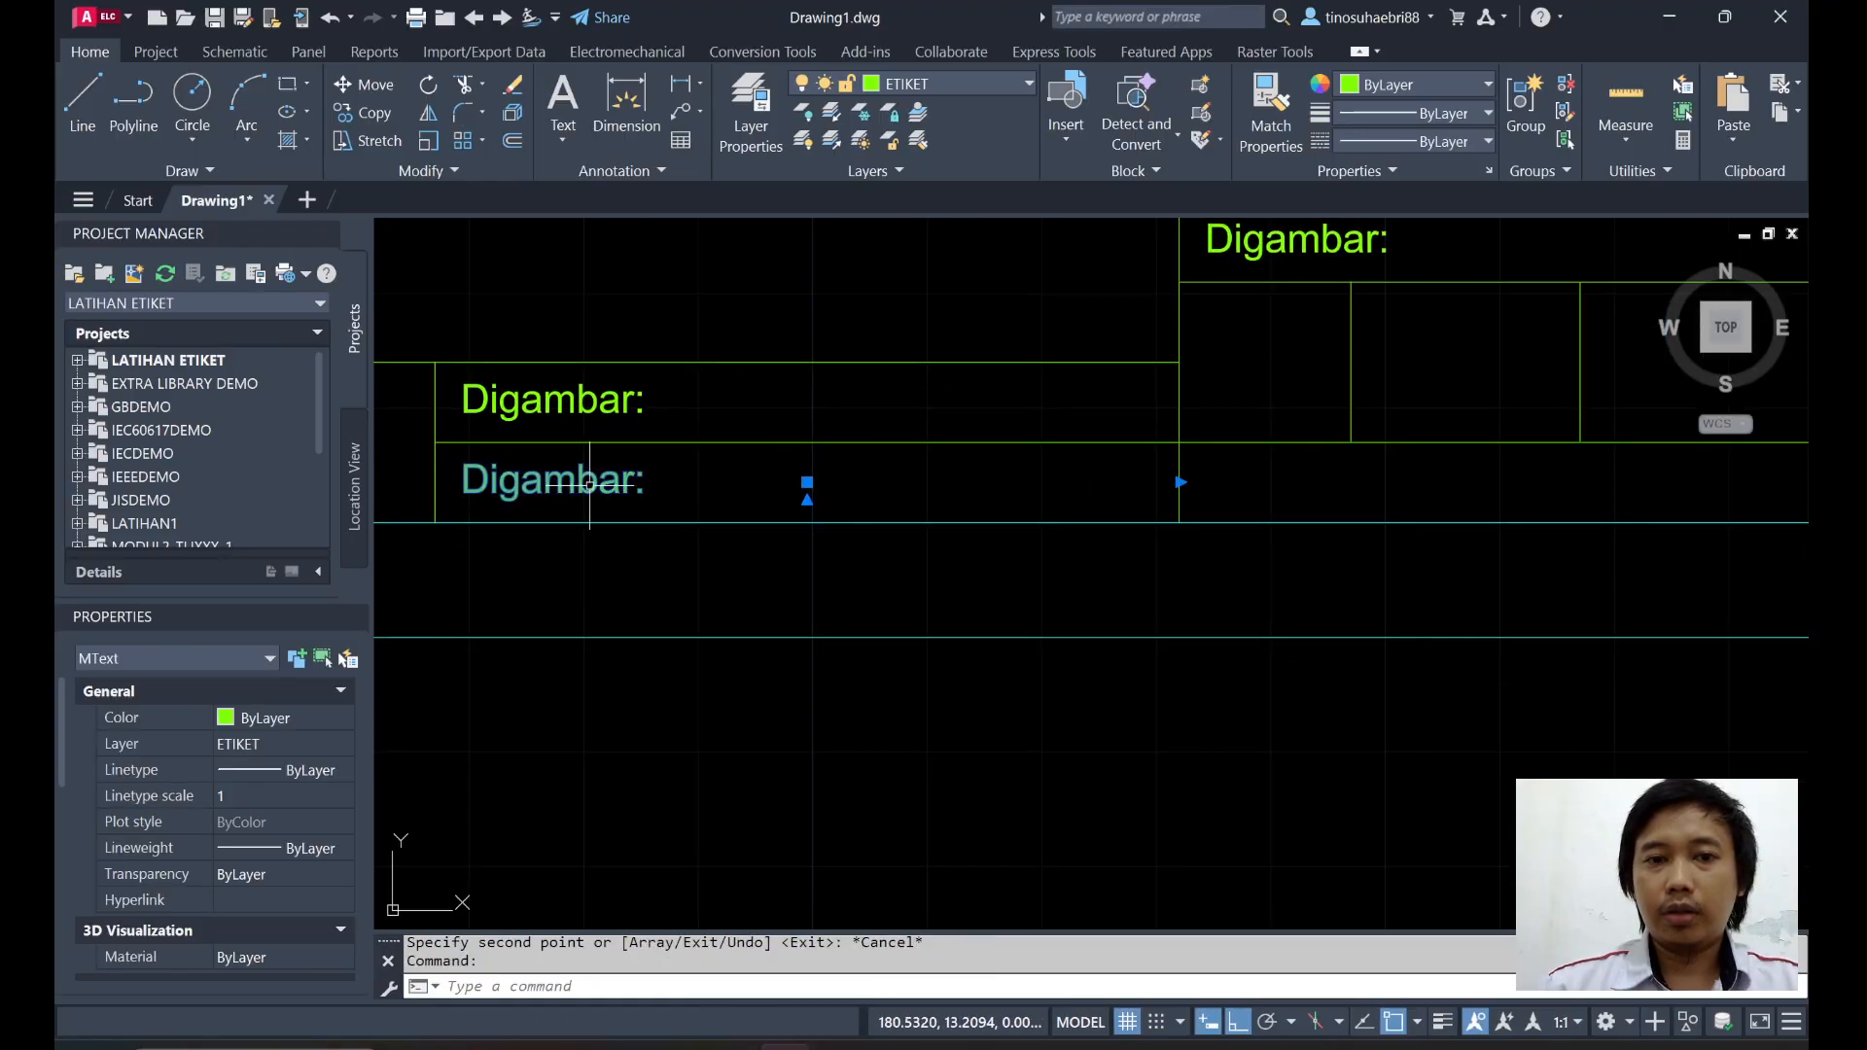
{"action": "left_click", "coordinate": [364, 115]}
{"action": "left_click", "coordinate": [434, 522]}
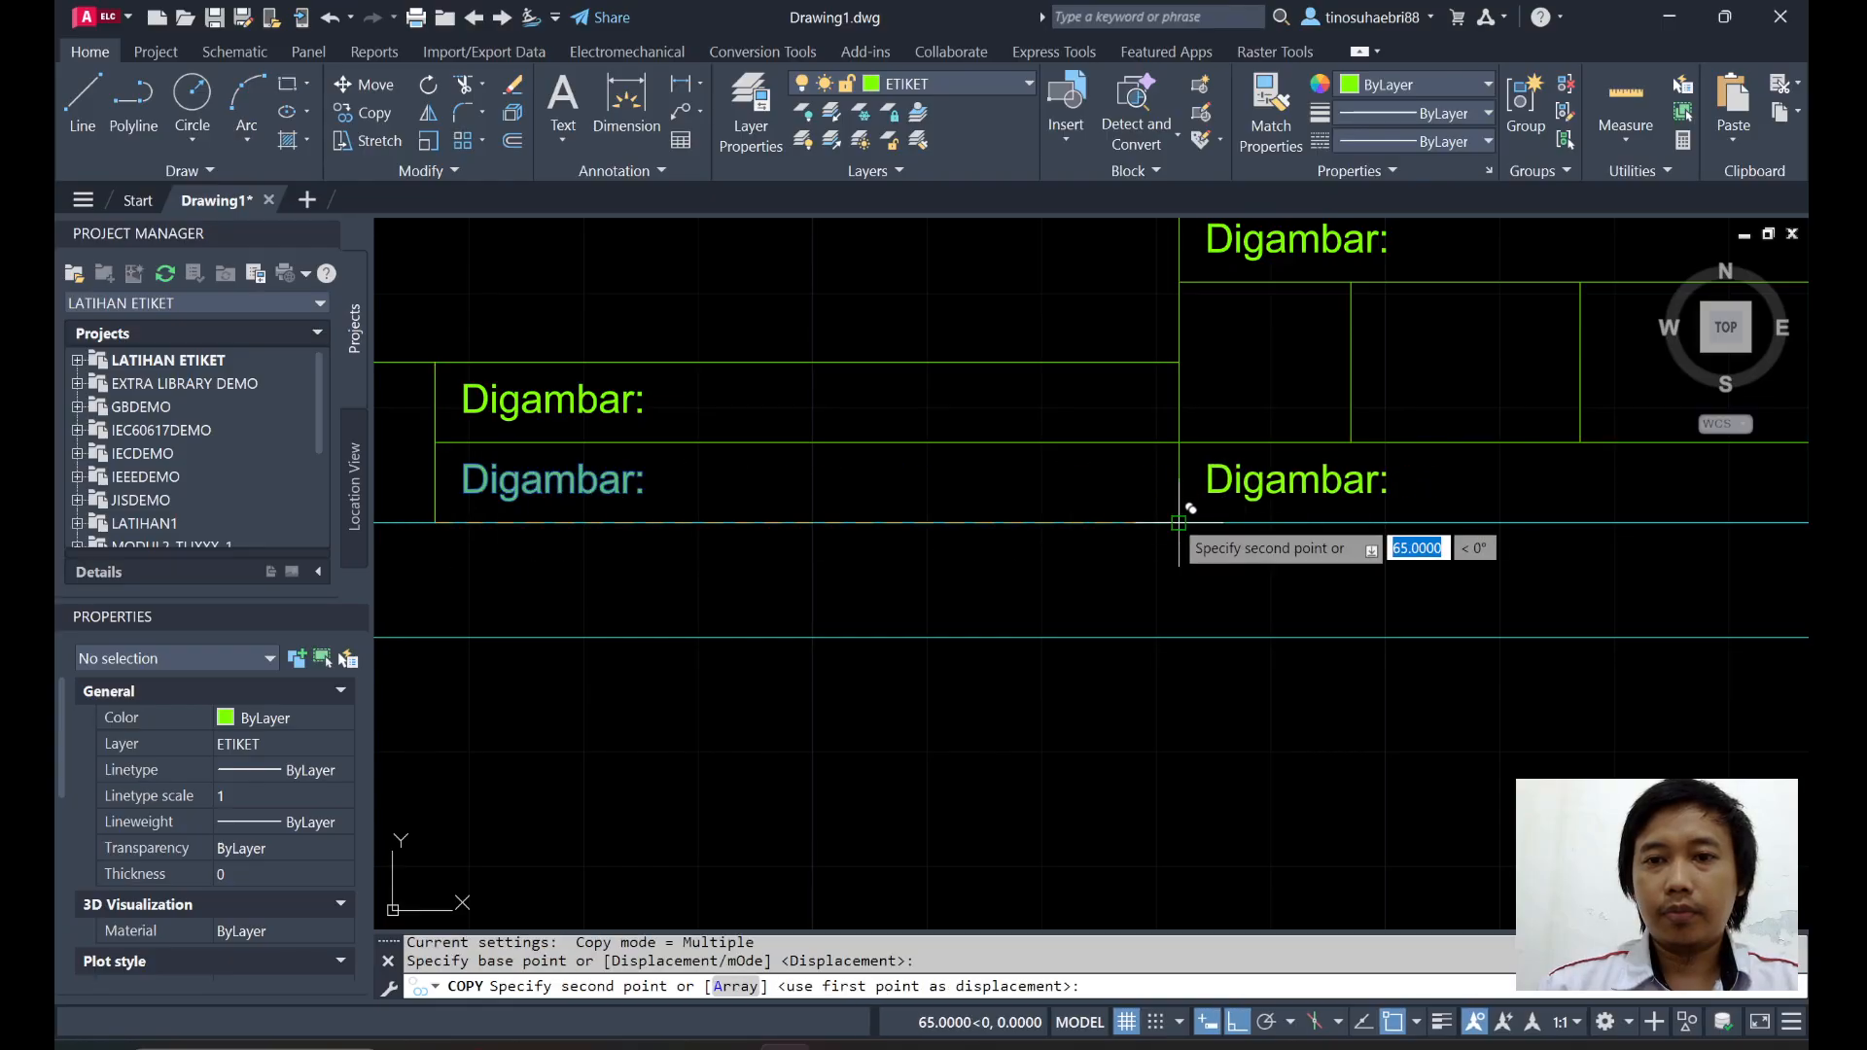
{"action": "left_click", "coordinate": [1179, 522]}
{"action": "key", "text": "Escape"}
Try to narrow the upper copied text's box by stretching its edge grip to the inner frame line, and undo the grip edits.
{"action": "middle_click_drag", "start_coordinate": [1344, 325], "coordinate": [926, 500]}
{"action": "left_click", "coordinate": [940, 418]}
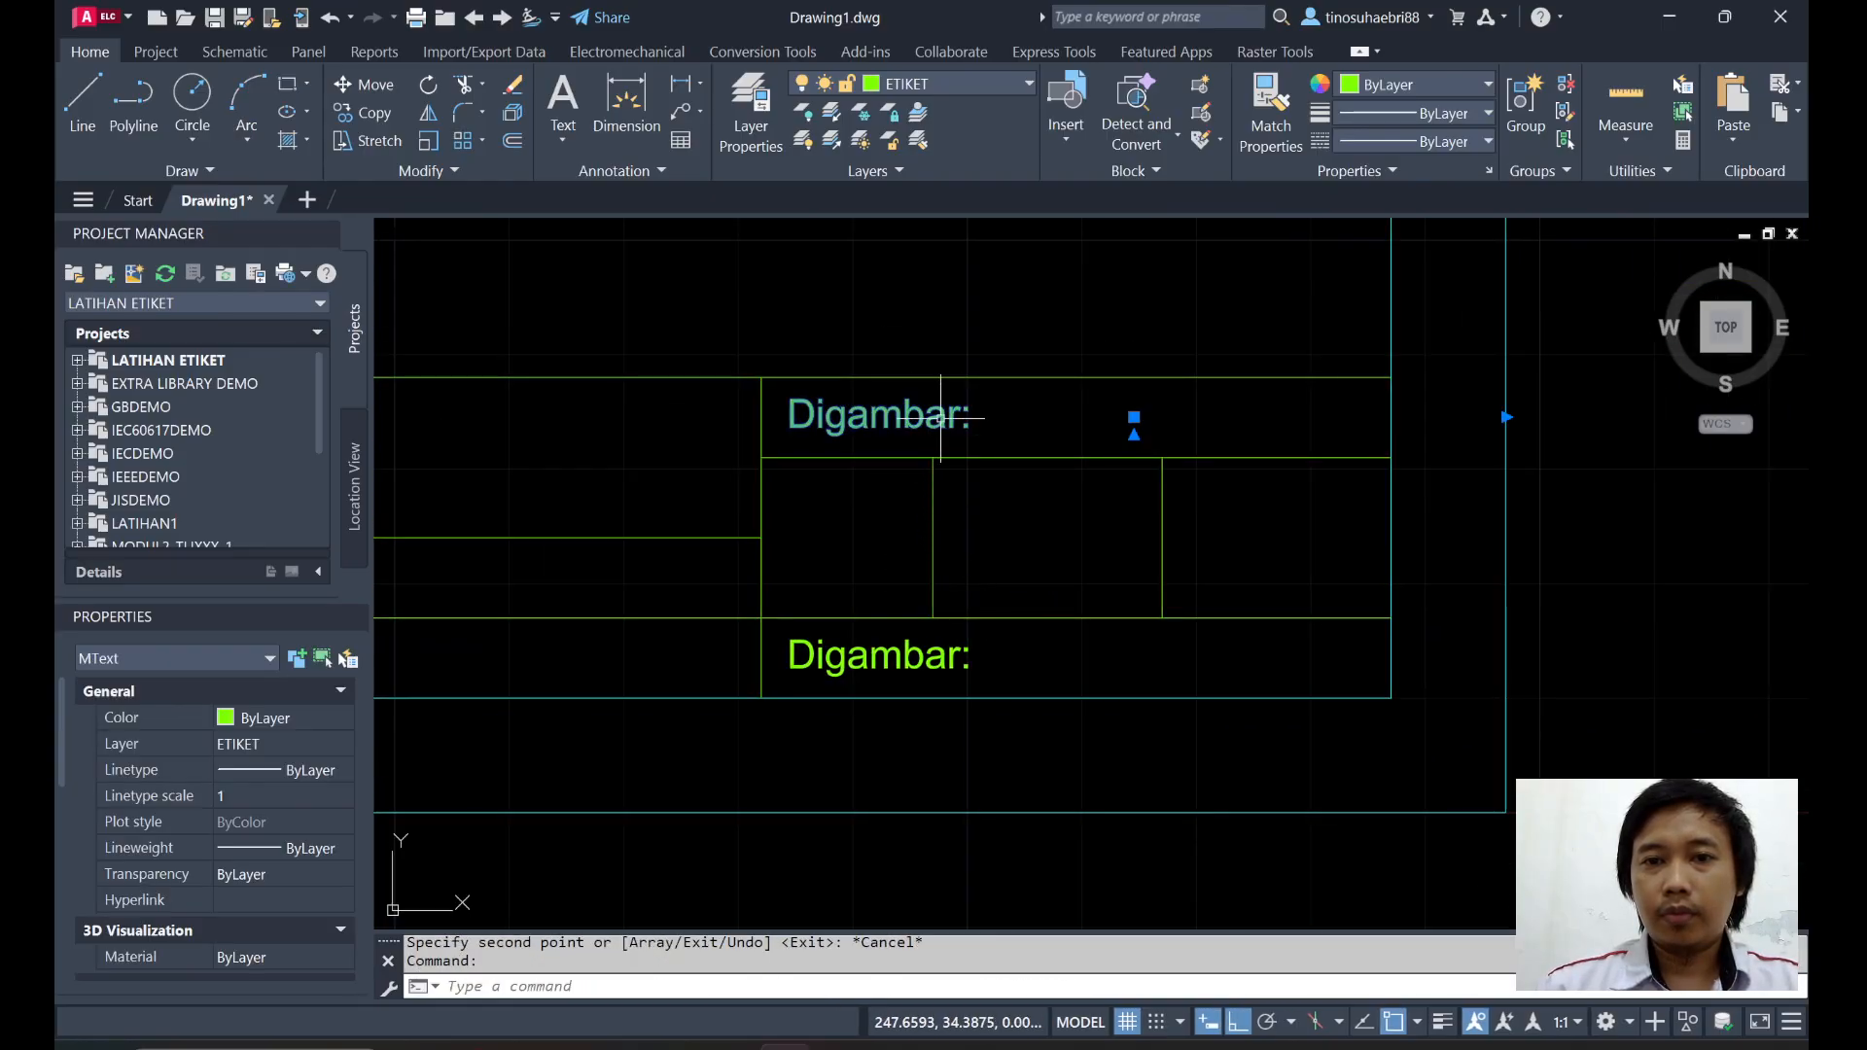
{"action": "left_click", "coordinate": [1506, 416]}
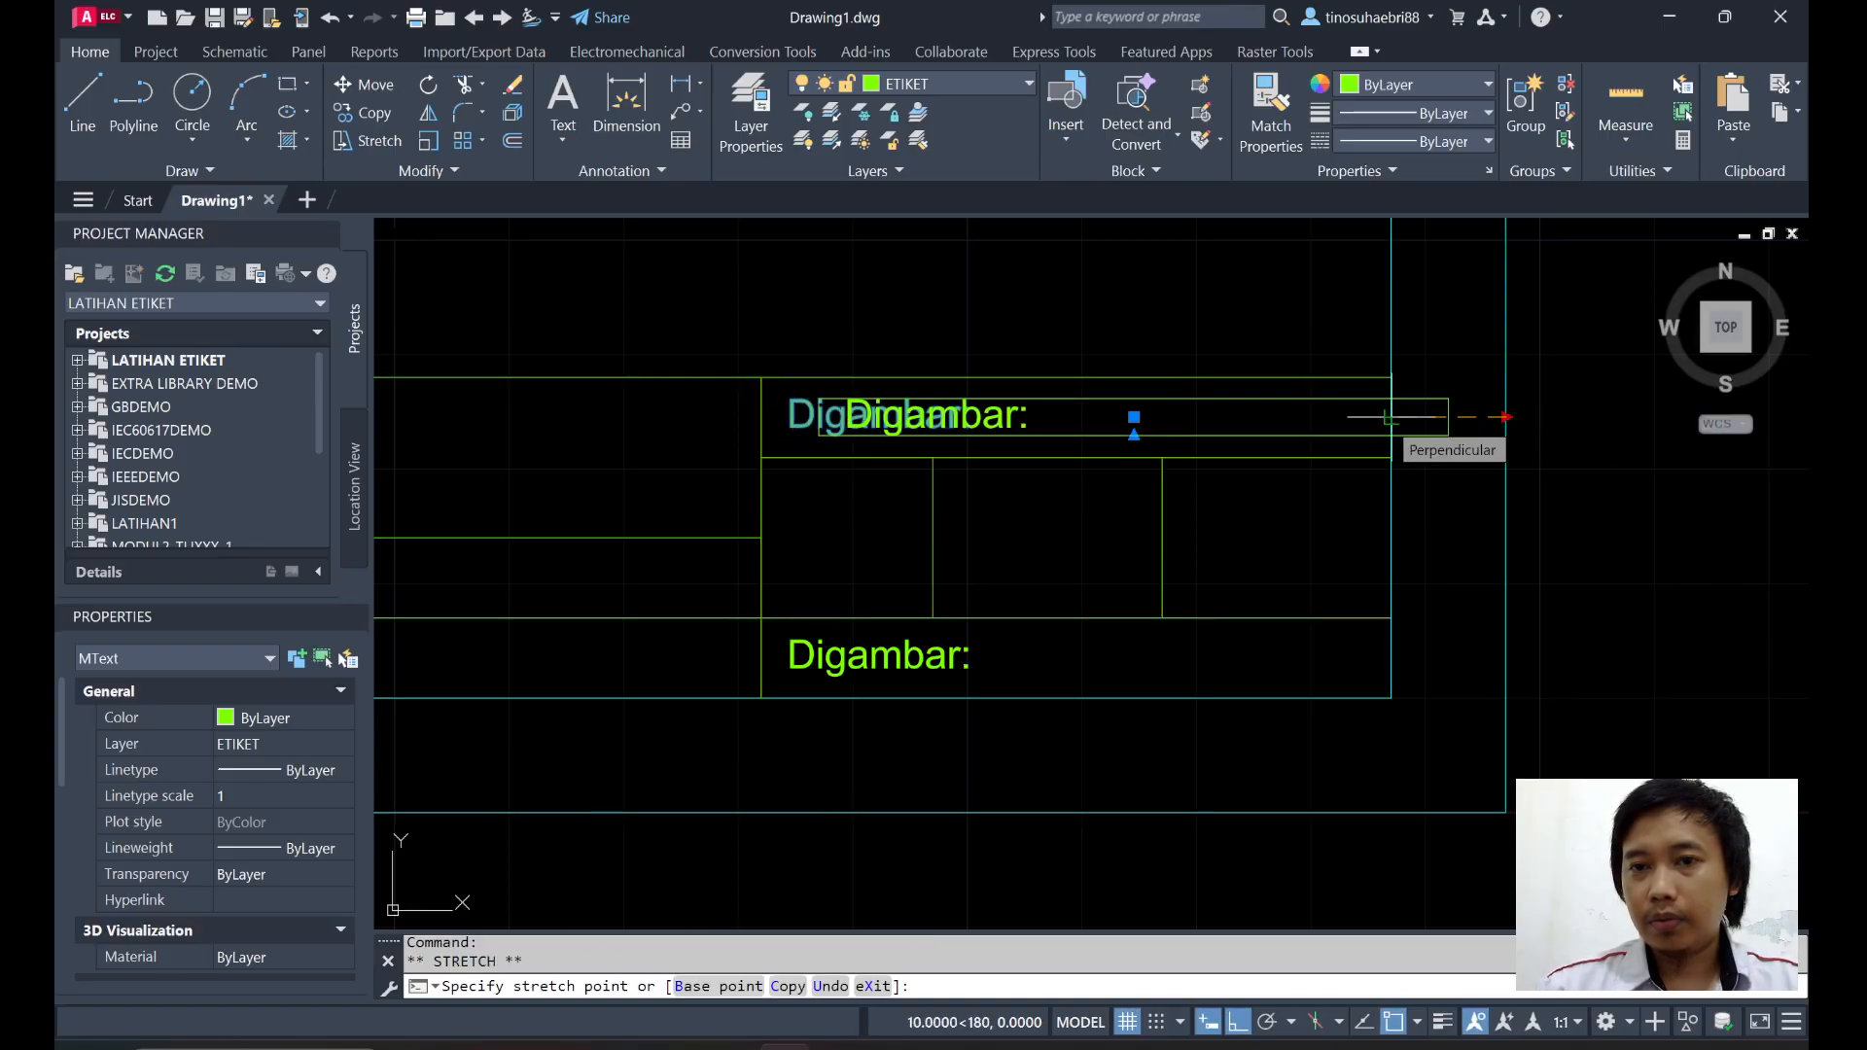
{"action": "key", "text": "Escape"}
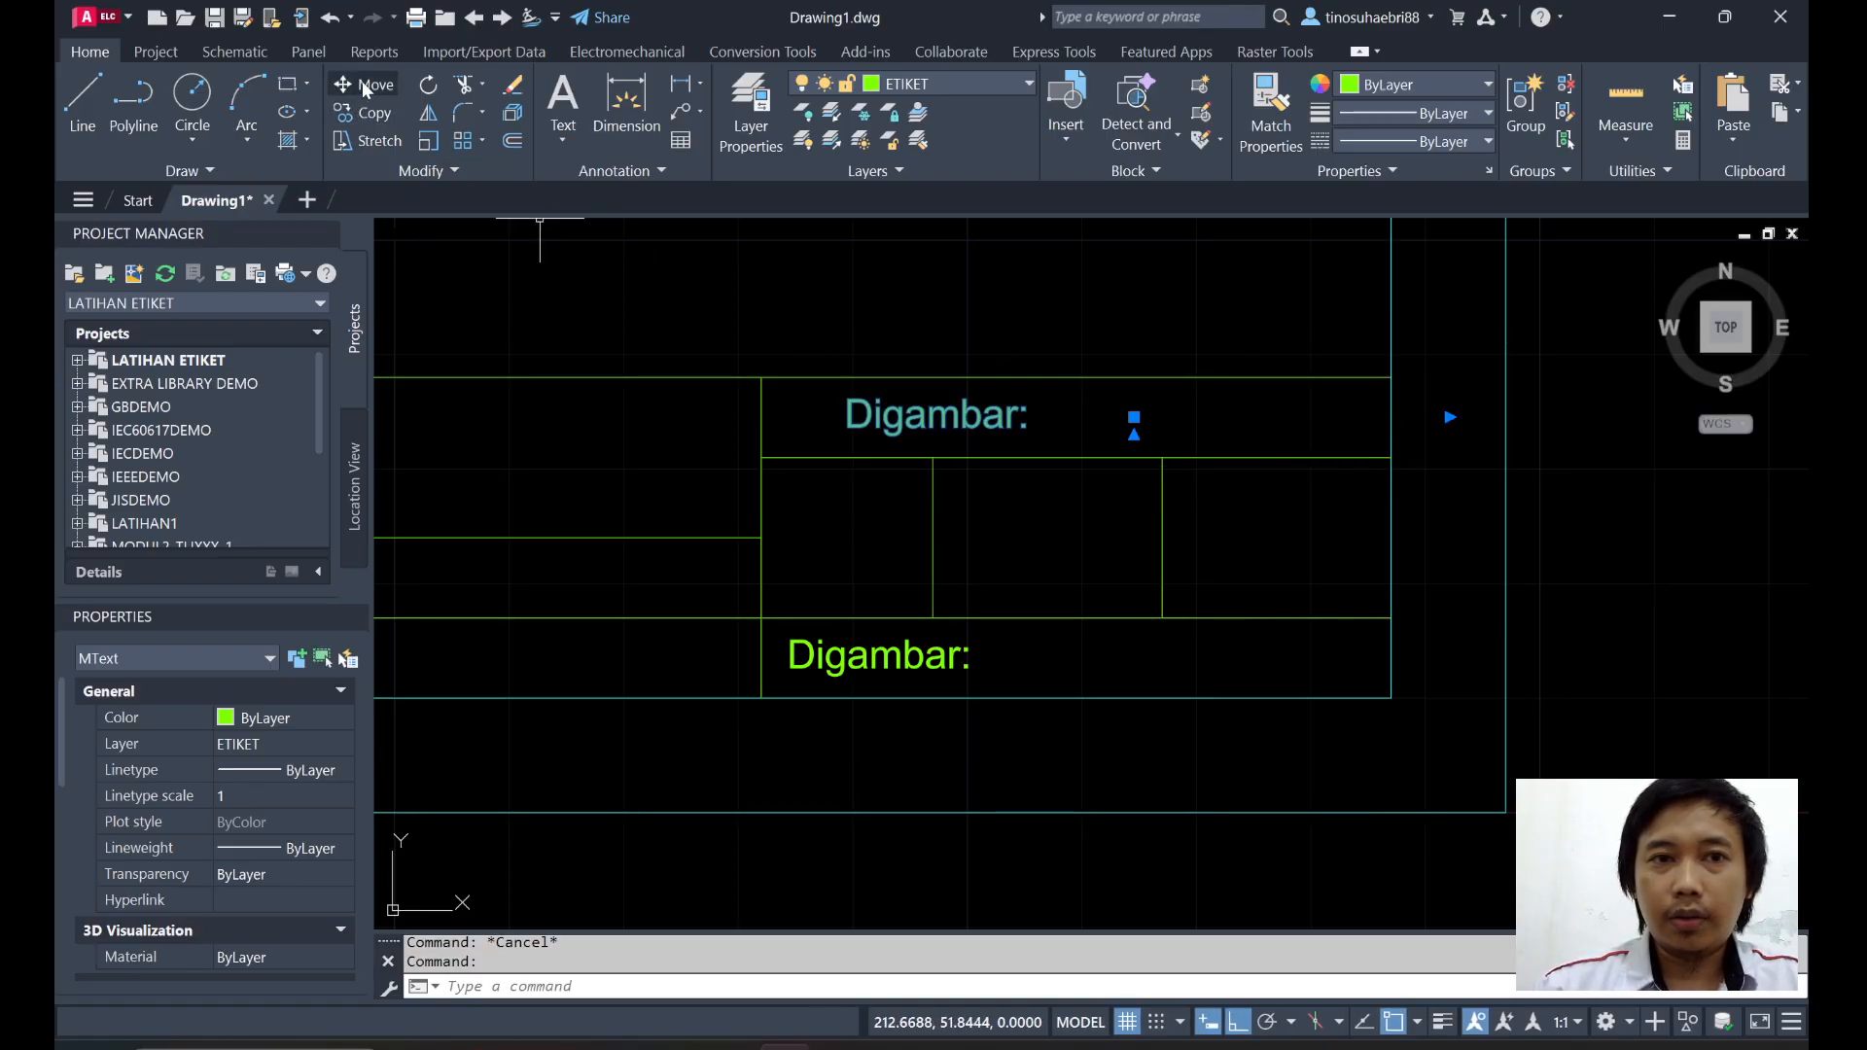
{"action": "left_click", "coordinate": [911, 666]}
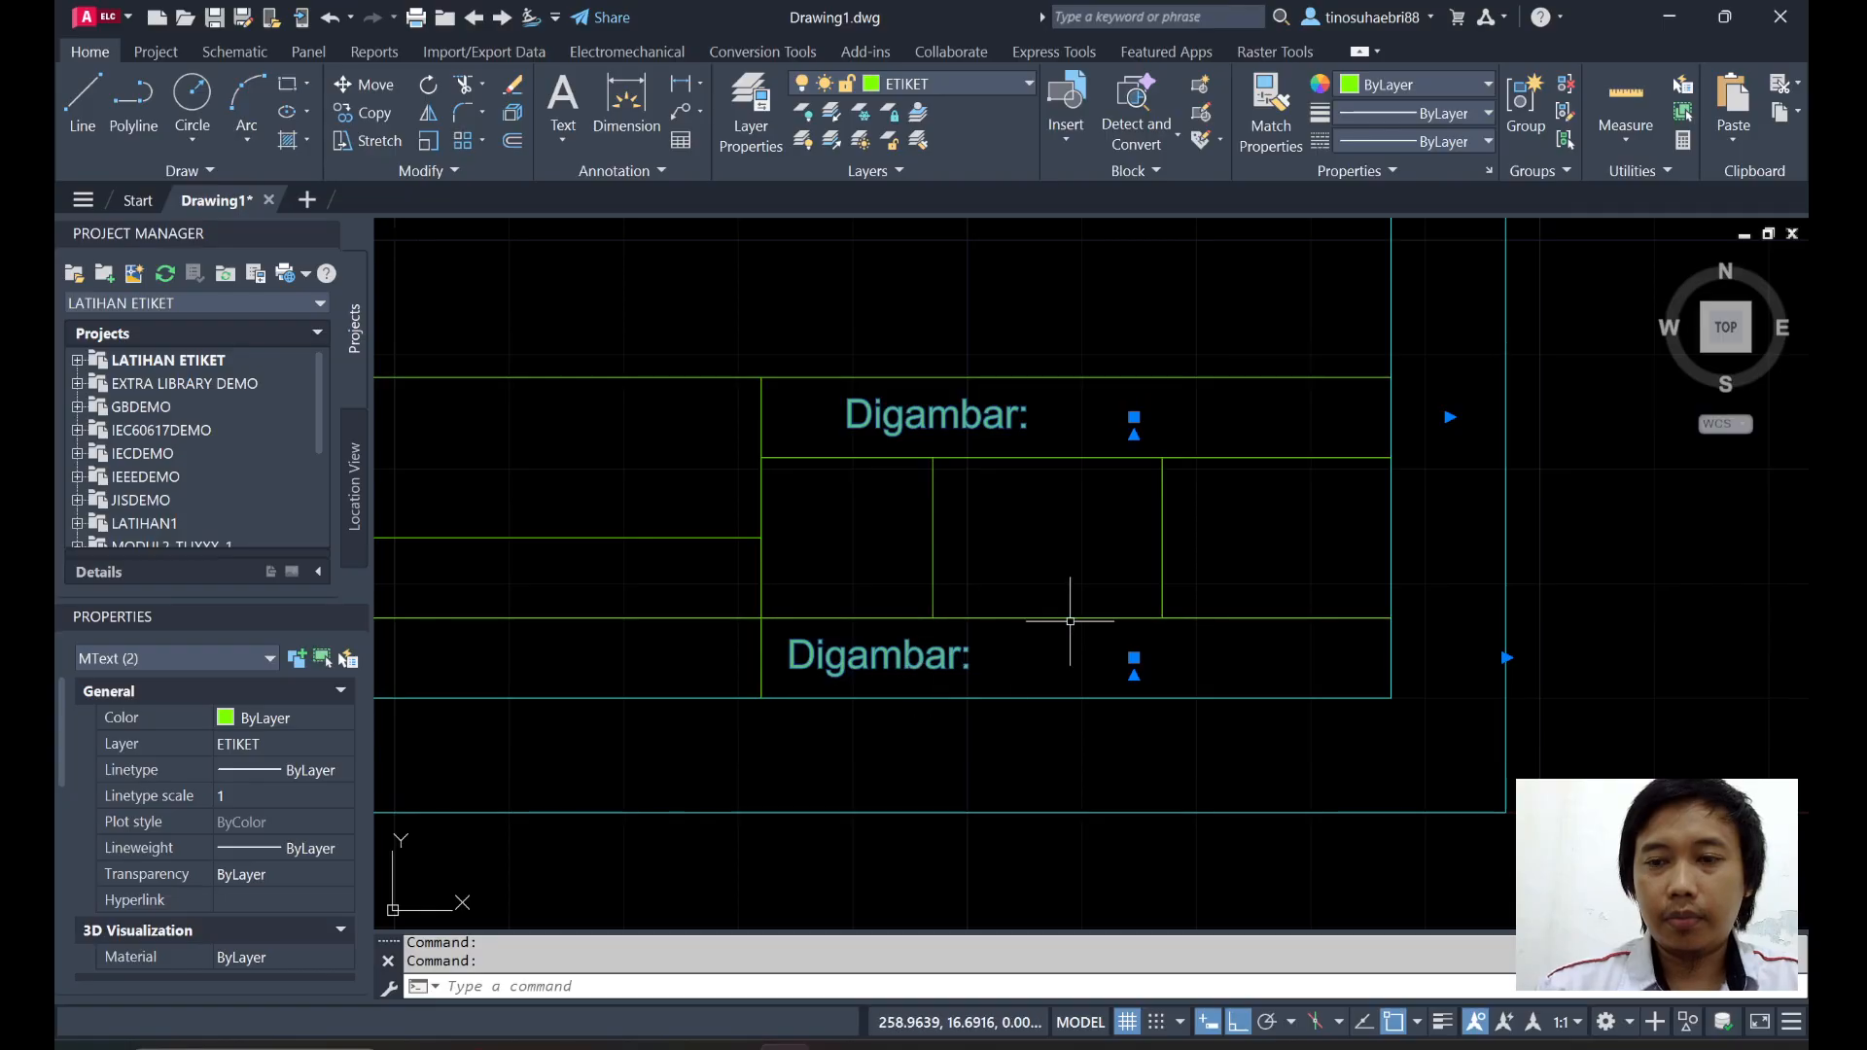
{"action": "left_click", "coordinate": [1134, 658]}
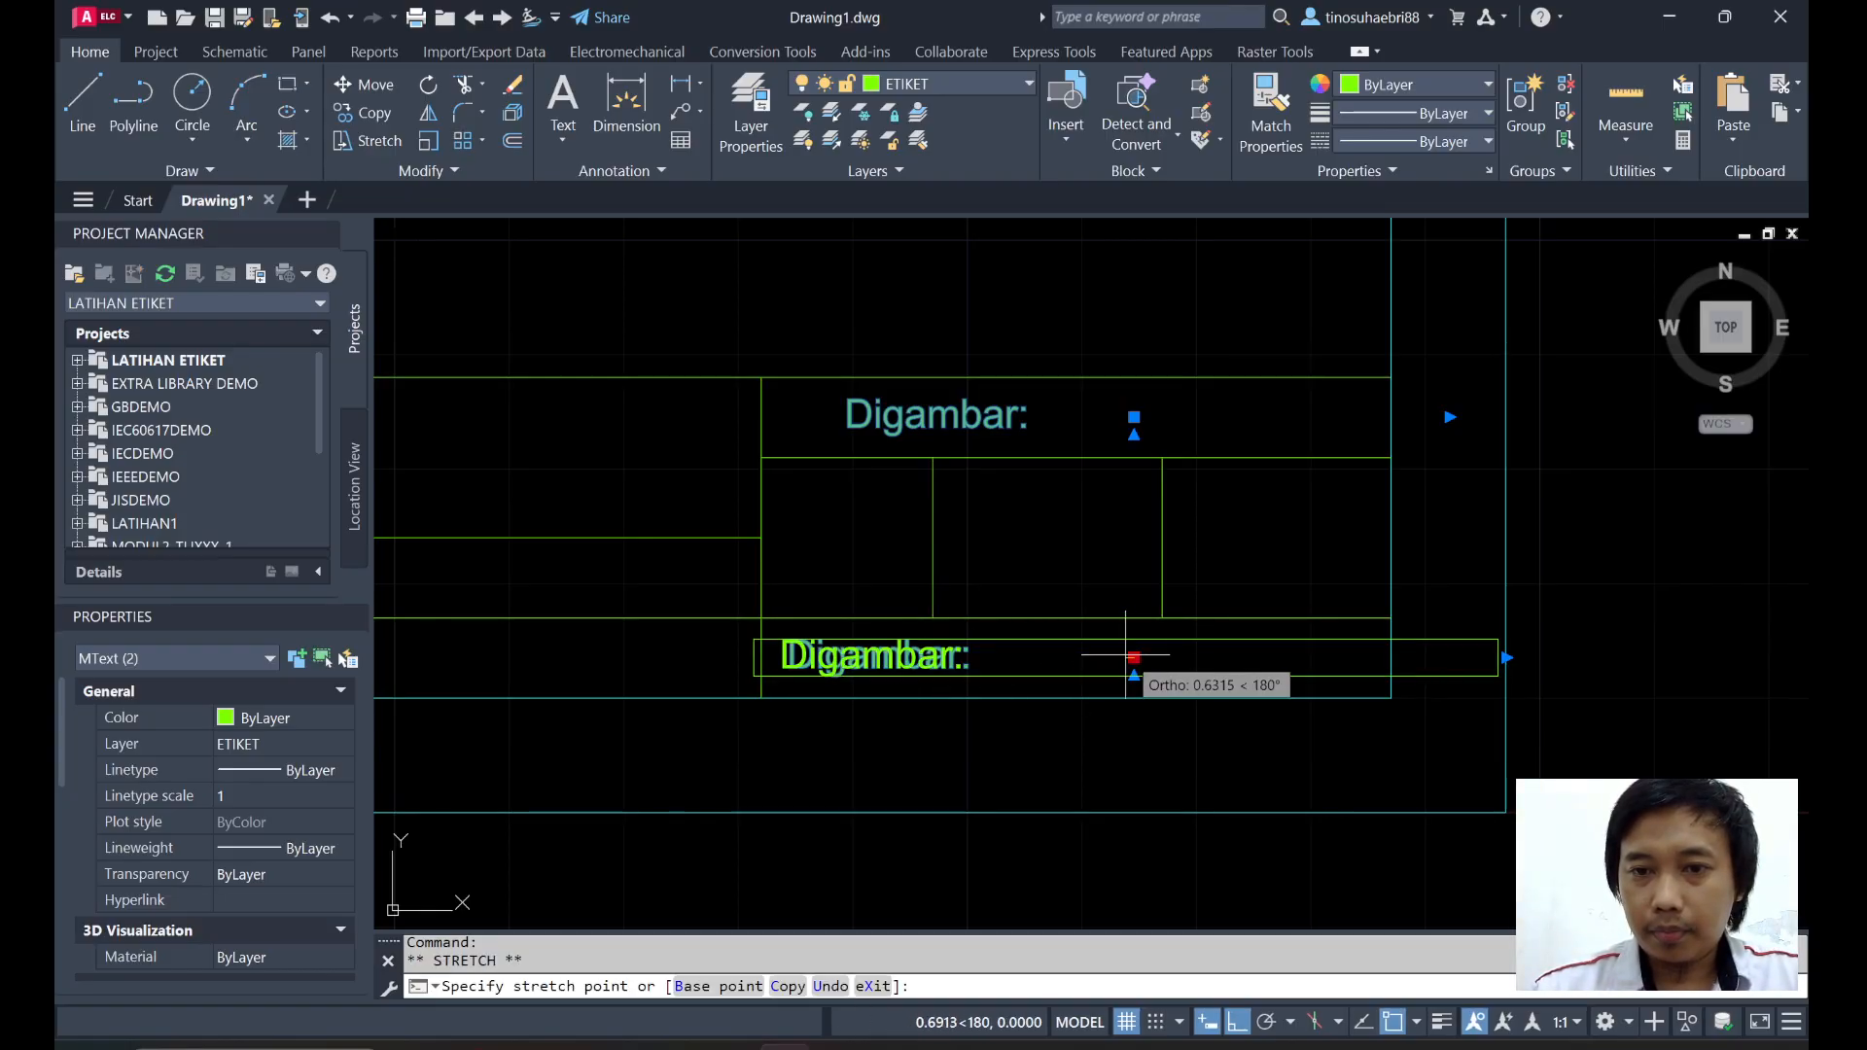
{"action": "key", "text": "Escape"}
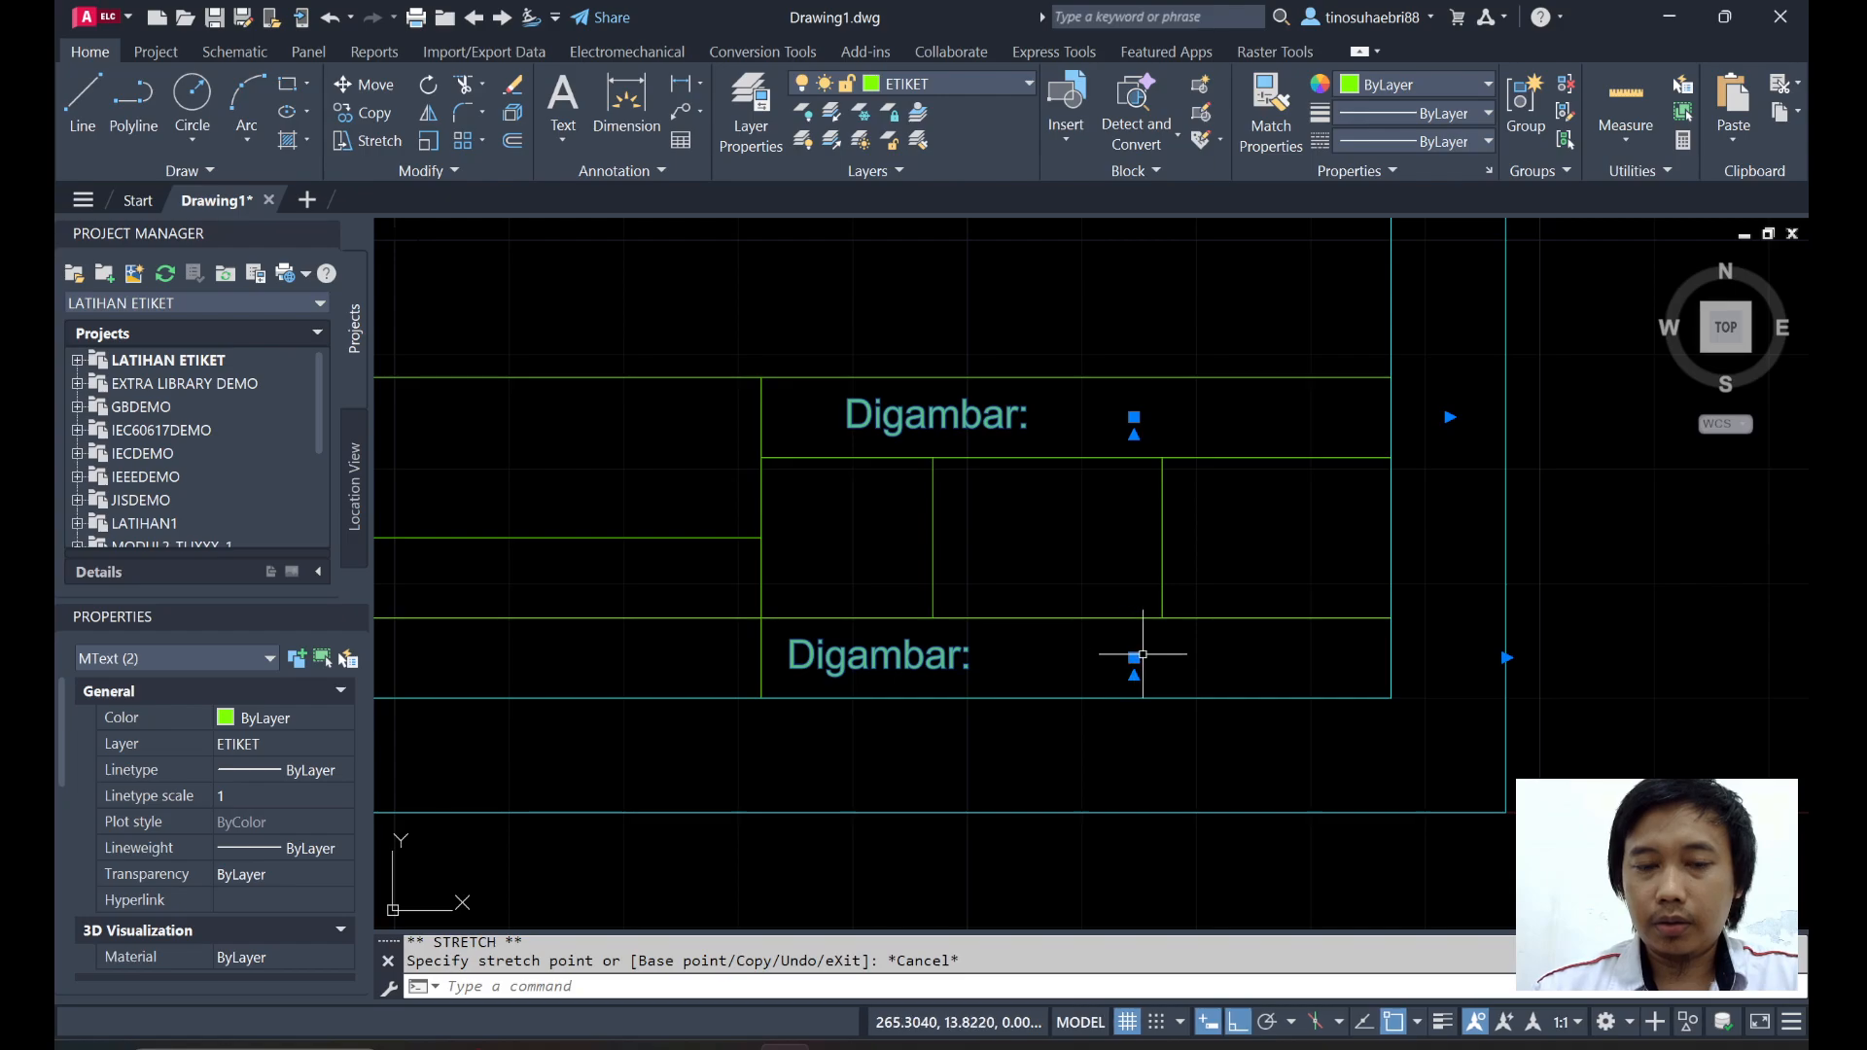
{"action": "key", "text": "ctrl+z"}
{"action": "key", "text": "ctrl+z"}
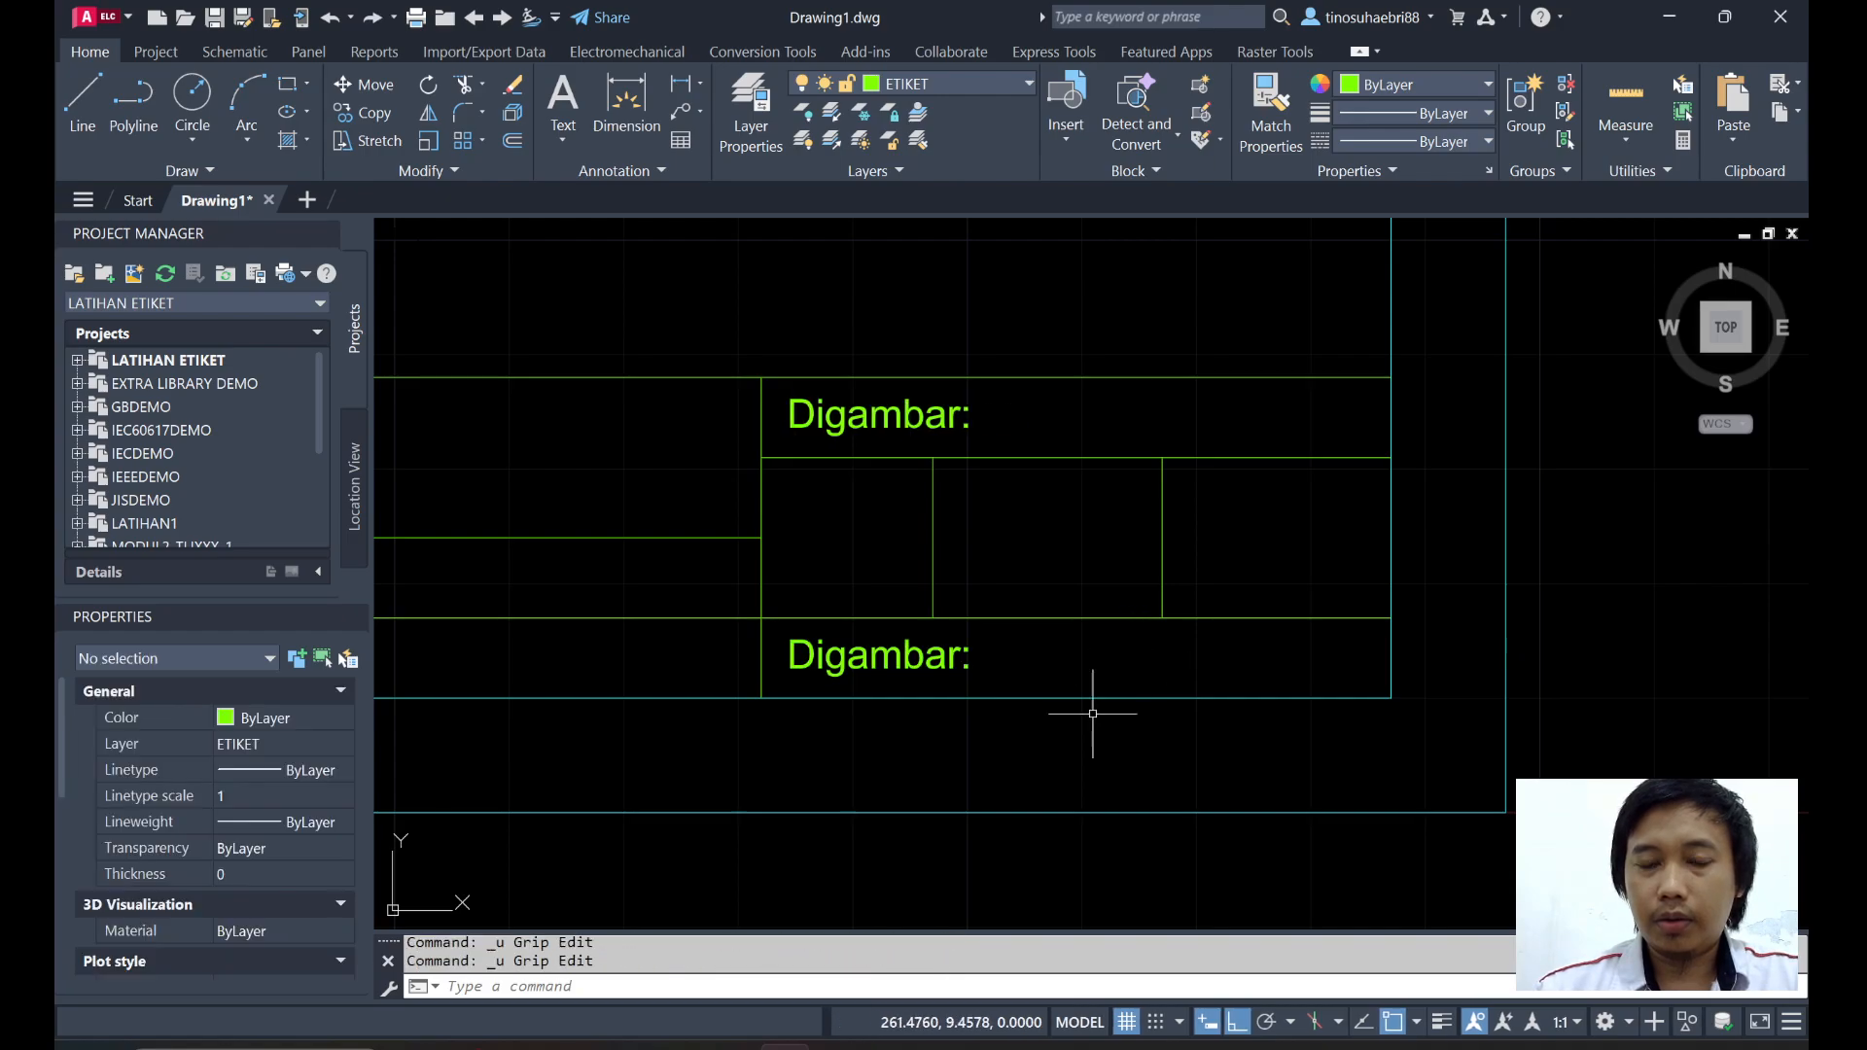
Change the copied text in the top cell of the last column group to "Tanggal:" and save the text changes.
{"action": "double_click", "coordinate": [885, 417]}
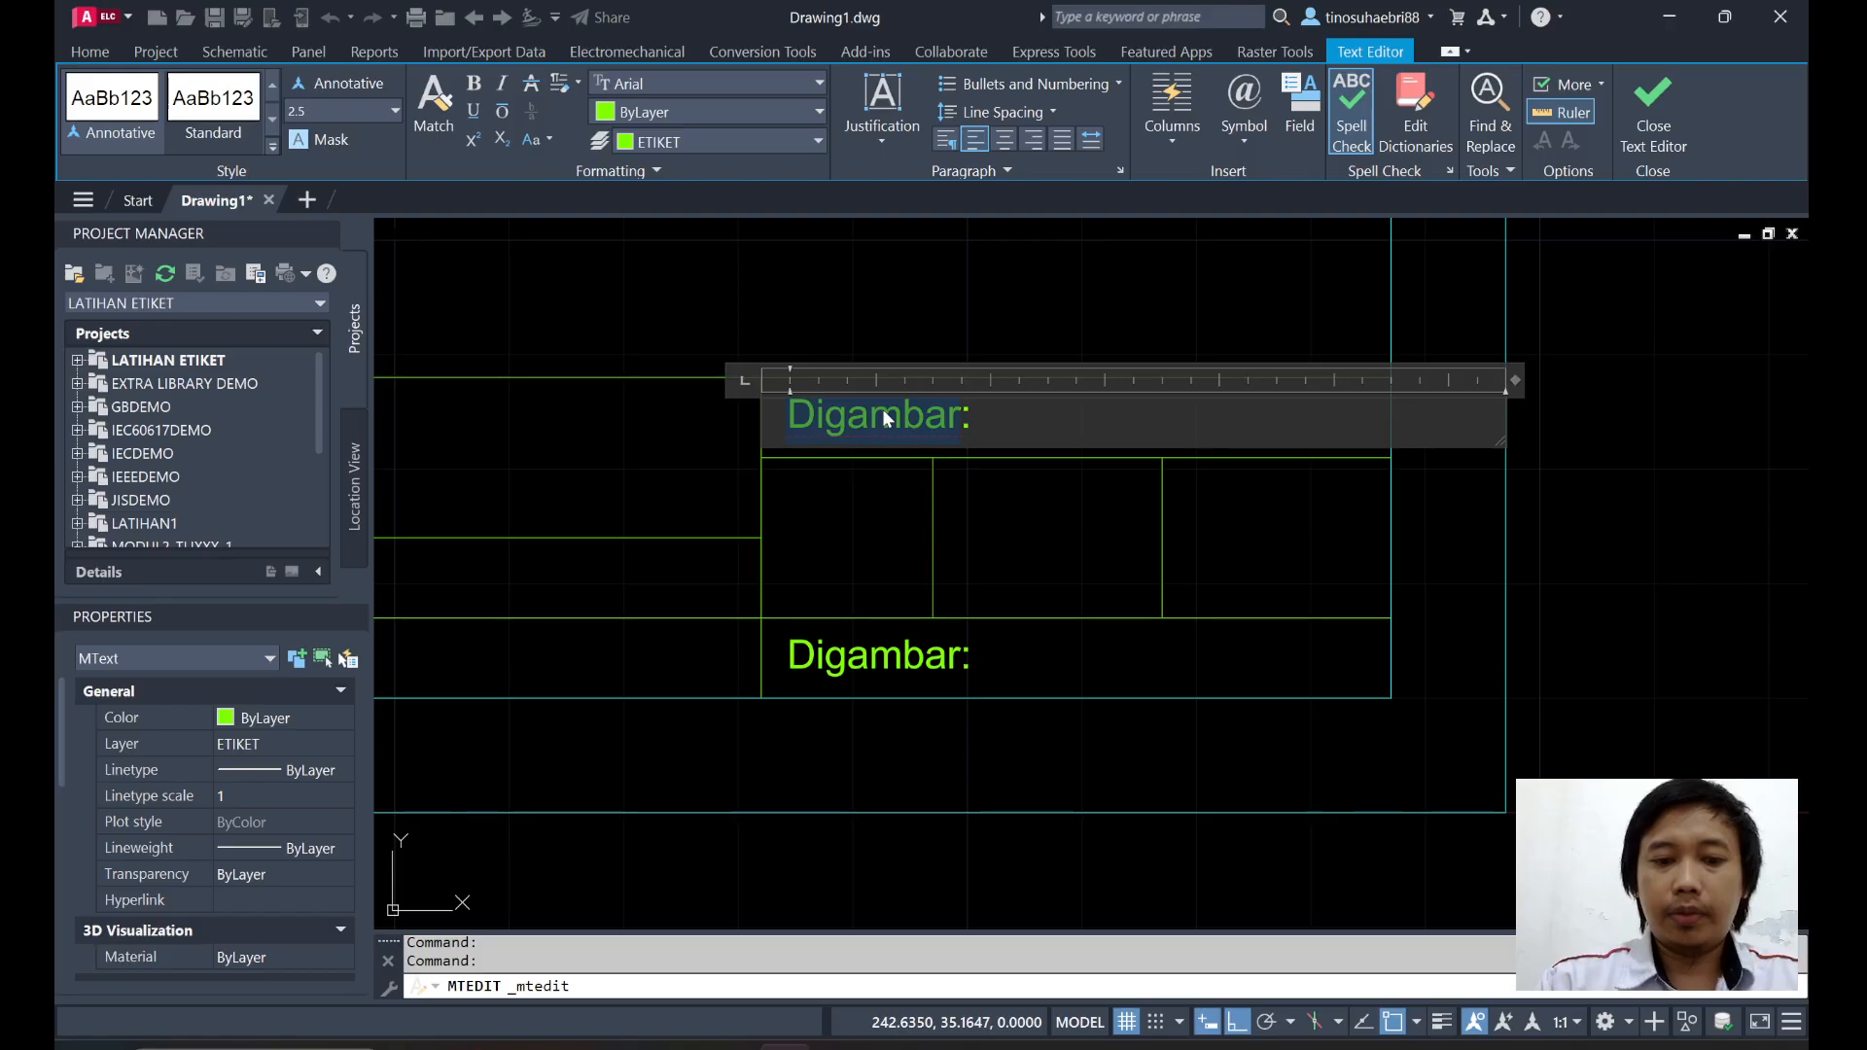
{"action": "type", "text": "Tanggal:"}
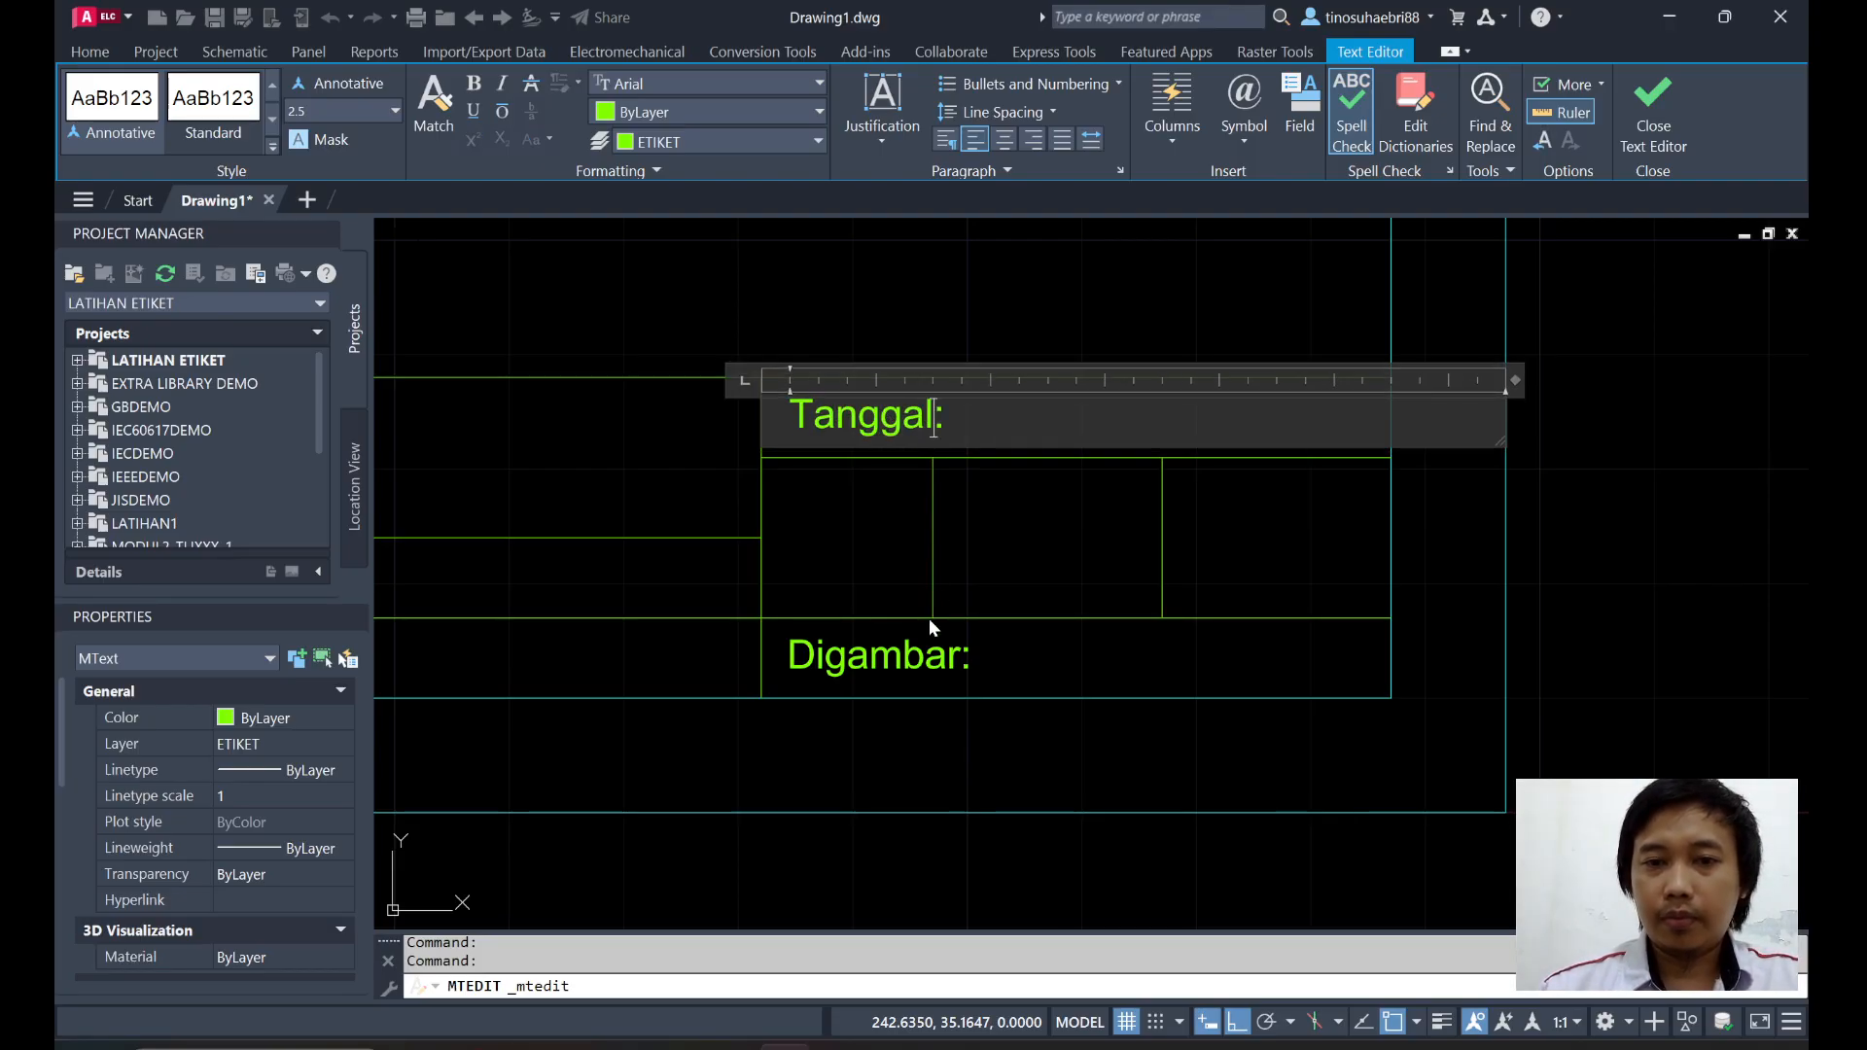
{"action": "key", "text": "Escape"}
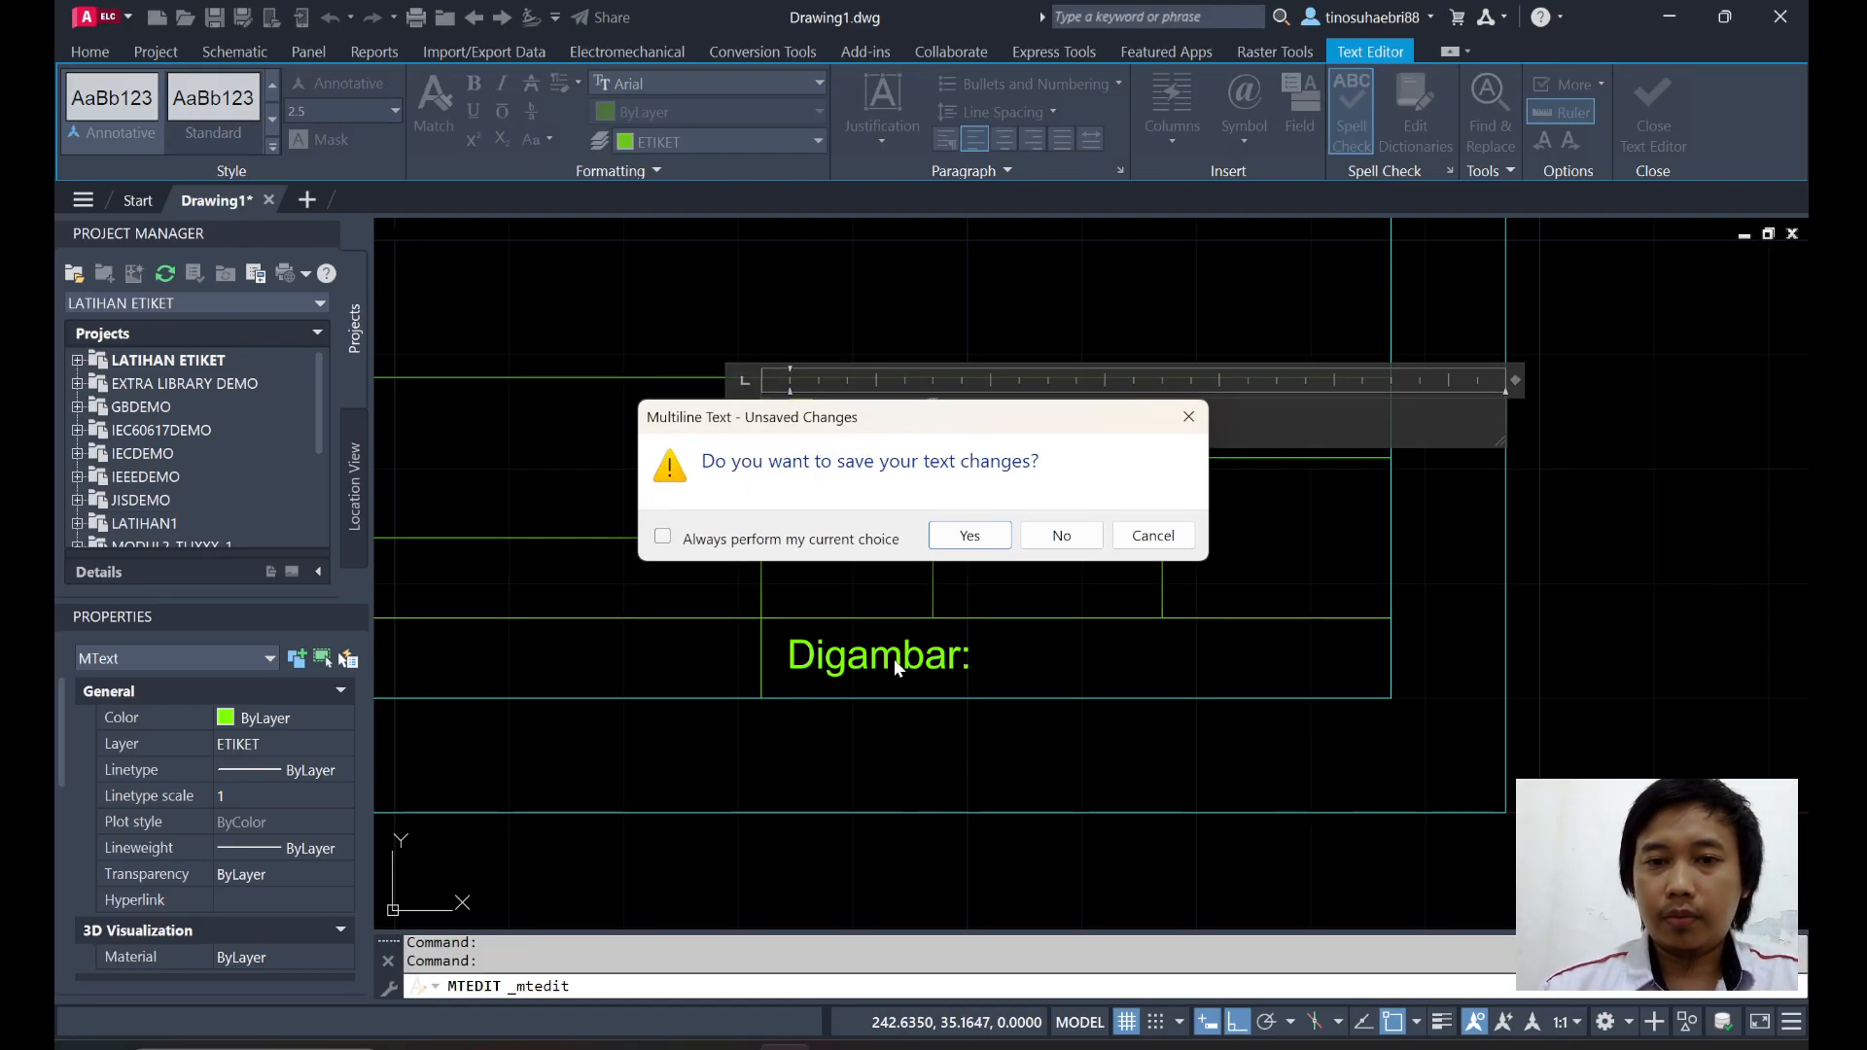
{"action": "left_click", "coordinate": [963, 536]}
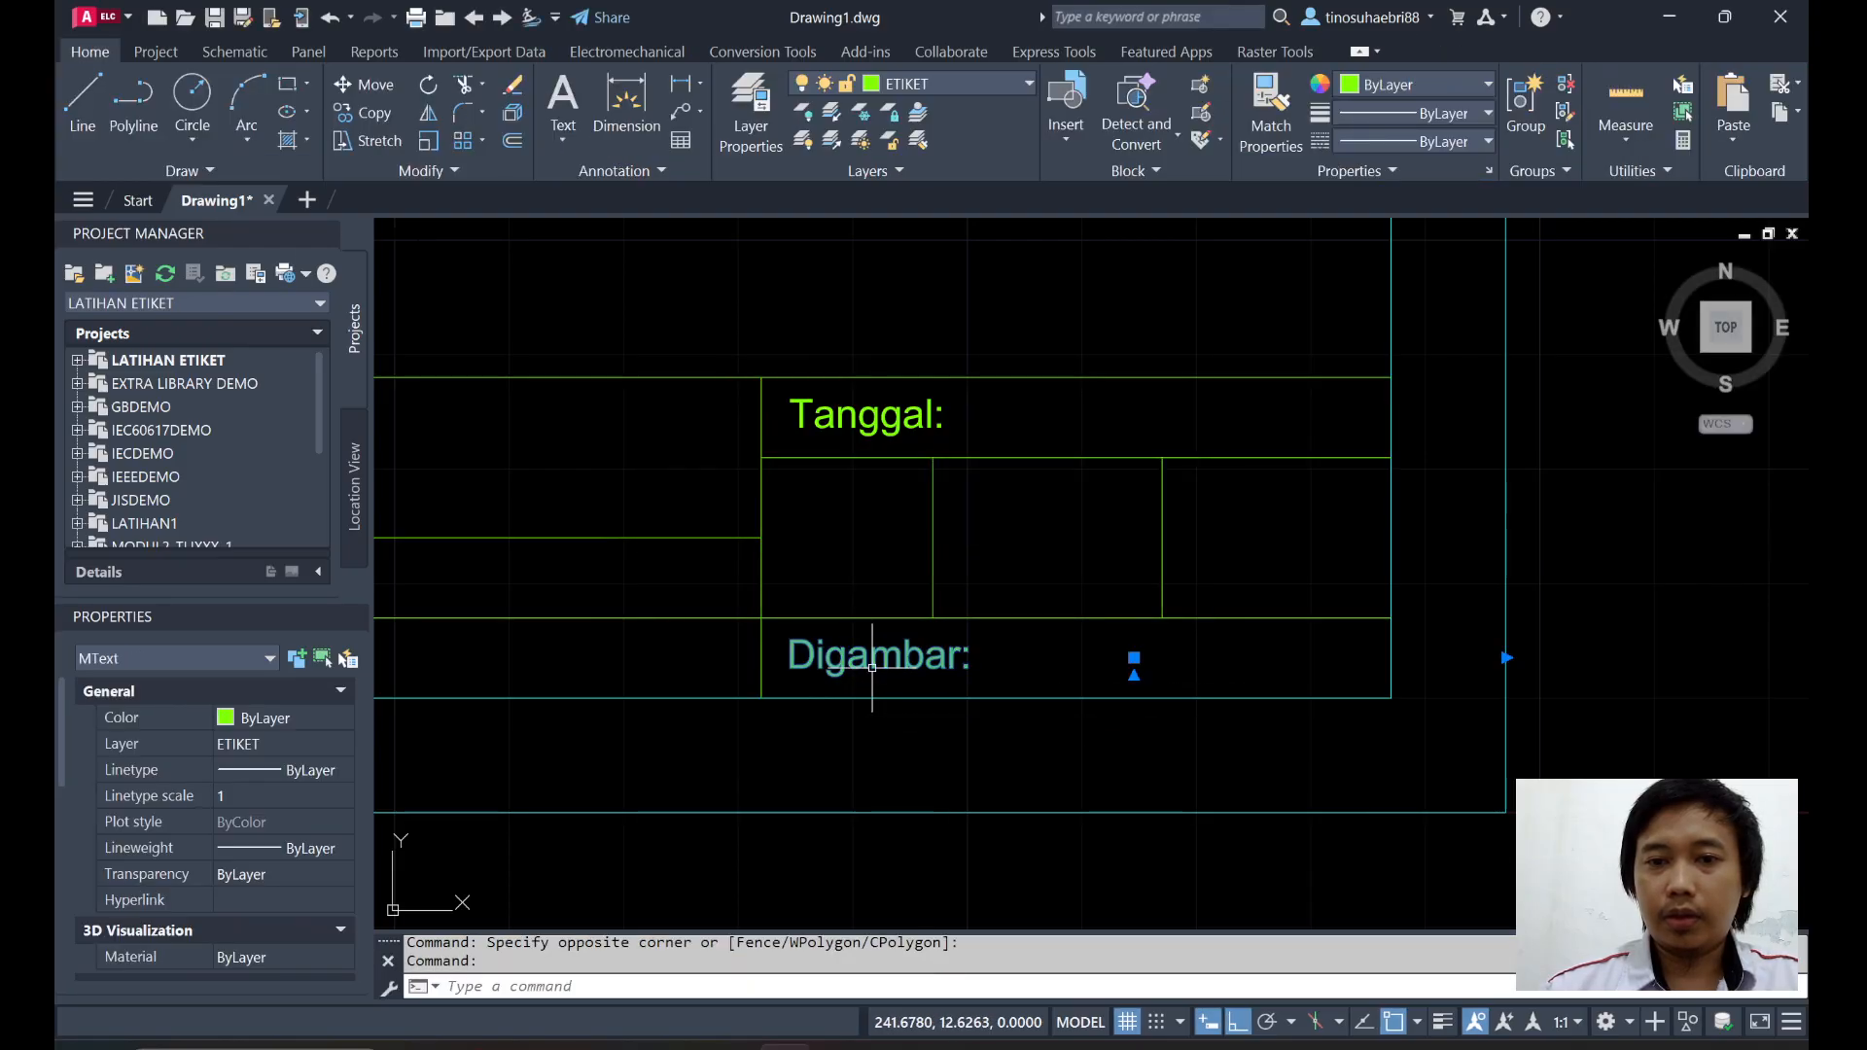
Change the copied text in the bottom cell below "Tanggal:" to "Unit:" and finish editing it.
{"action": "double_click", "coordinate": [875, 668]}
{"action": "type", "text": "Unit:"}
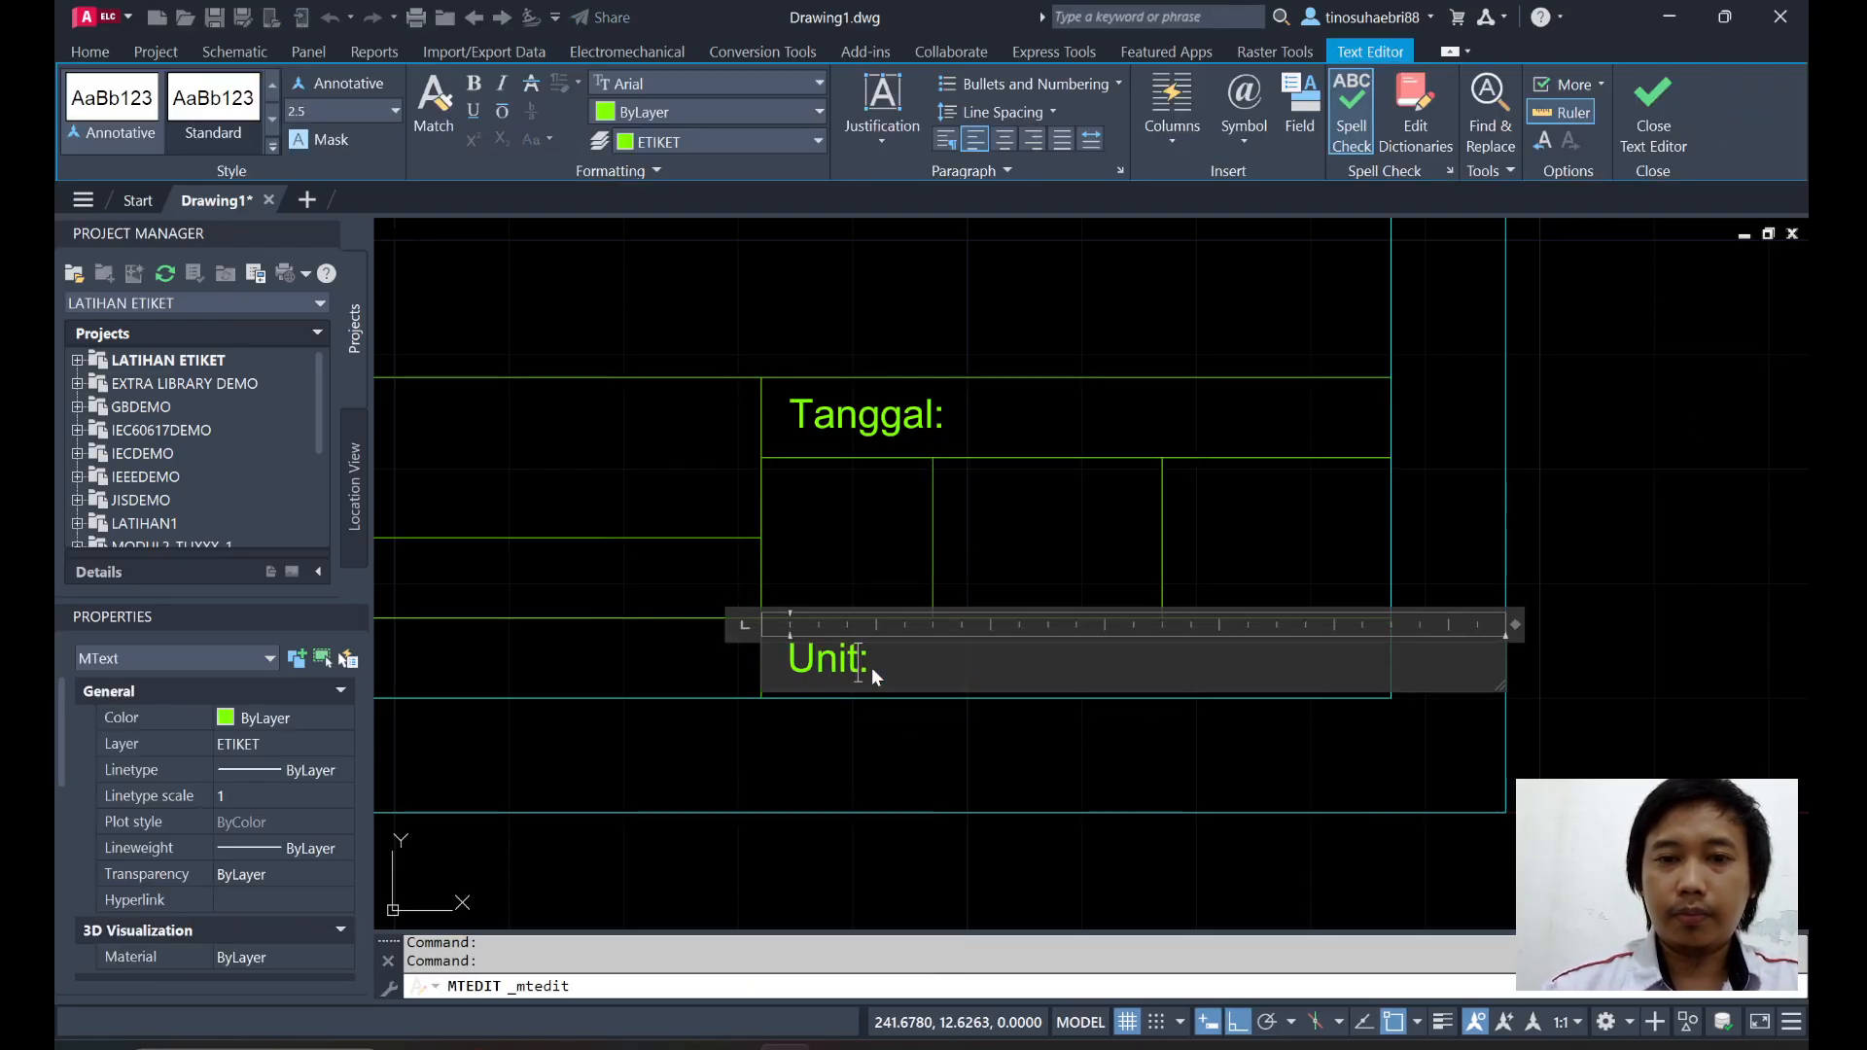
{"action": "left_click", "coordinate": [1104, 316]}
Create centred multiline text "A4" with Middle Center justification in the first cell below "Tanggal:", from corner (232, 31) to corner (247, 17).
{"action": "scroll", "coordinate": [1105, 324], "scroll_direction": "down", "scroll_amount": 4}
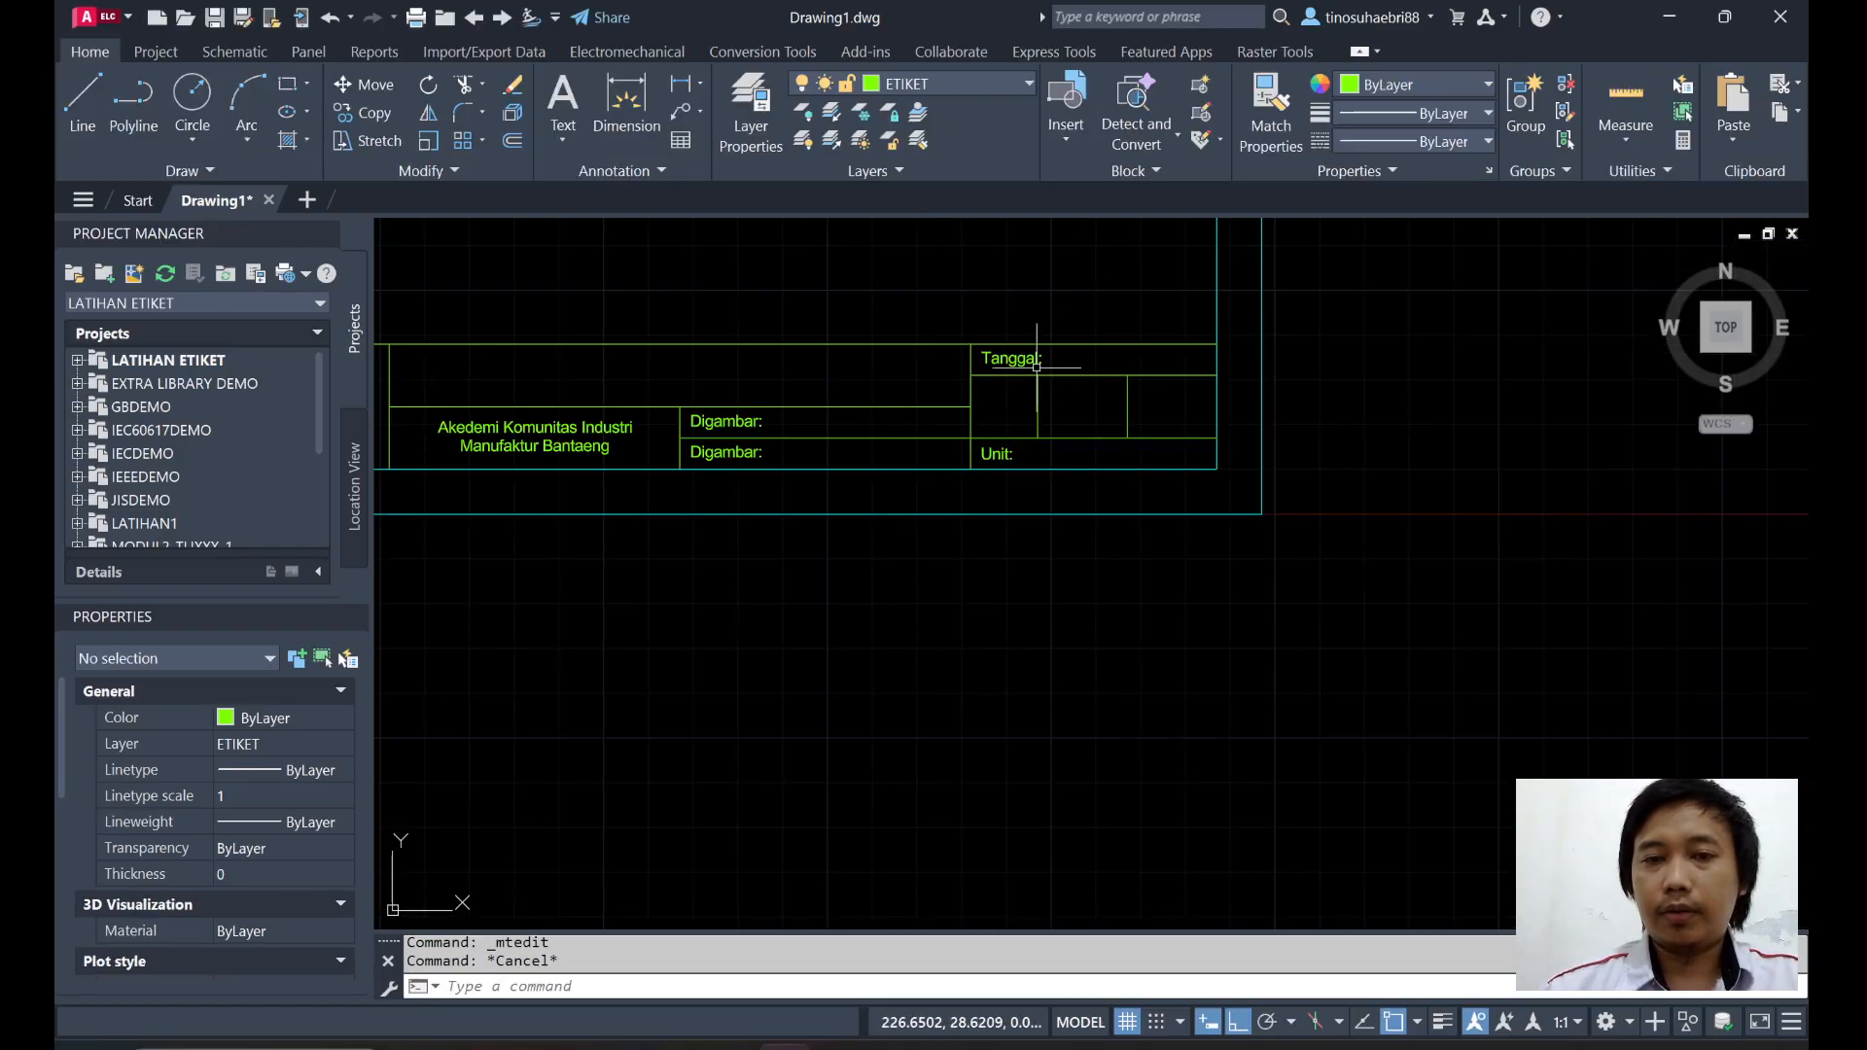
{"action": "scroll", "coordinate": [1036, 366], "scroll_direction": "up", "scroll_amount": 3}
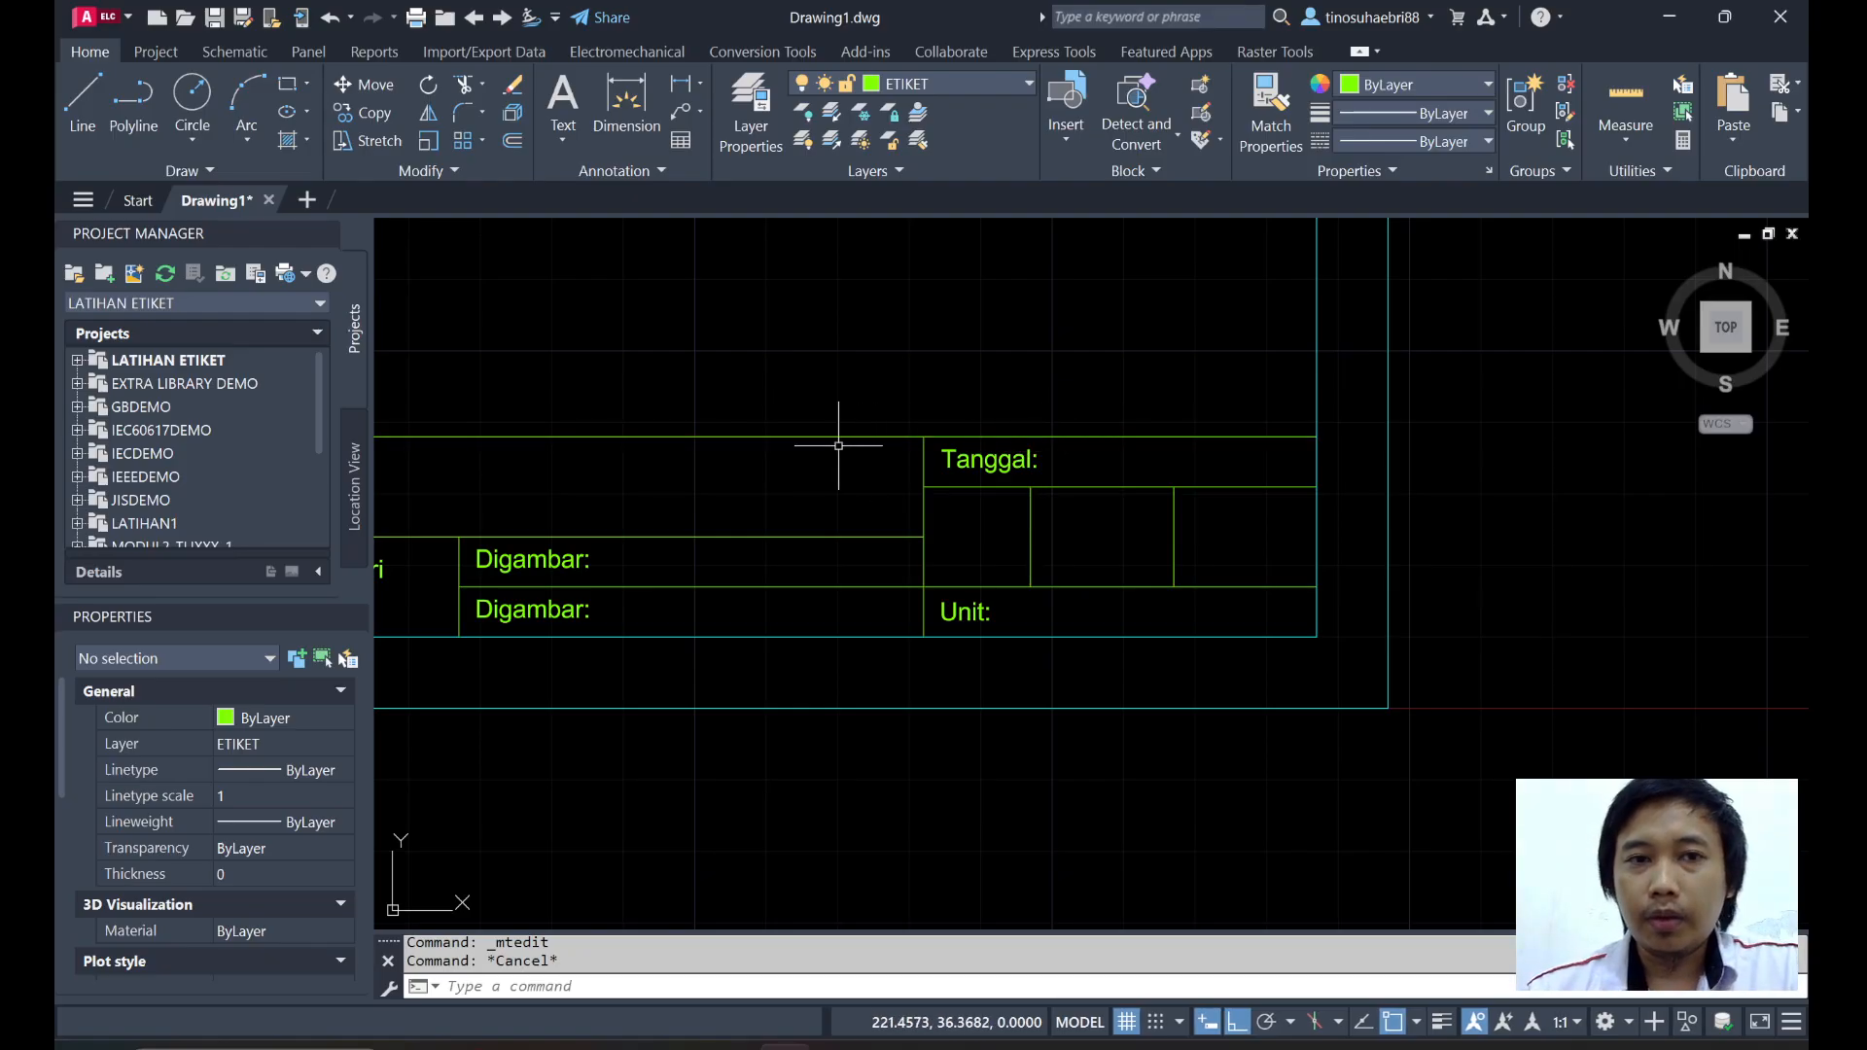
{"action": "left_click", "coordinate": [564, 98]}
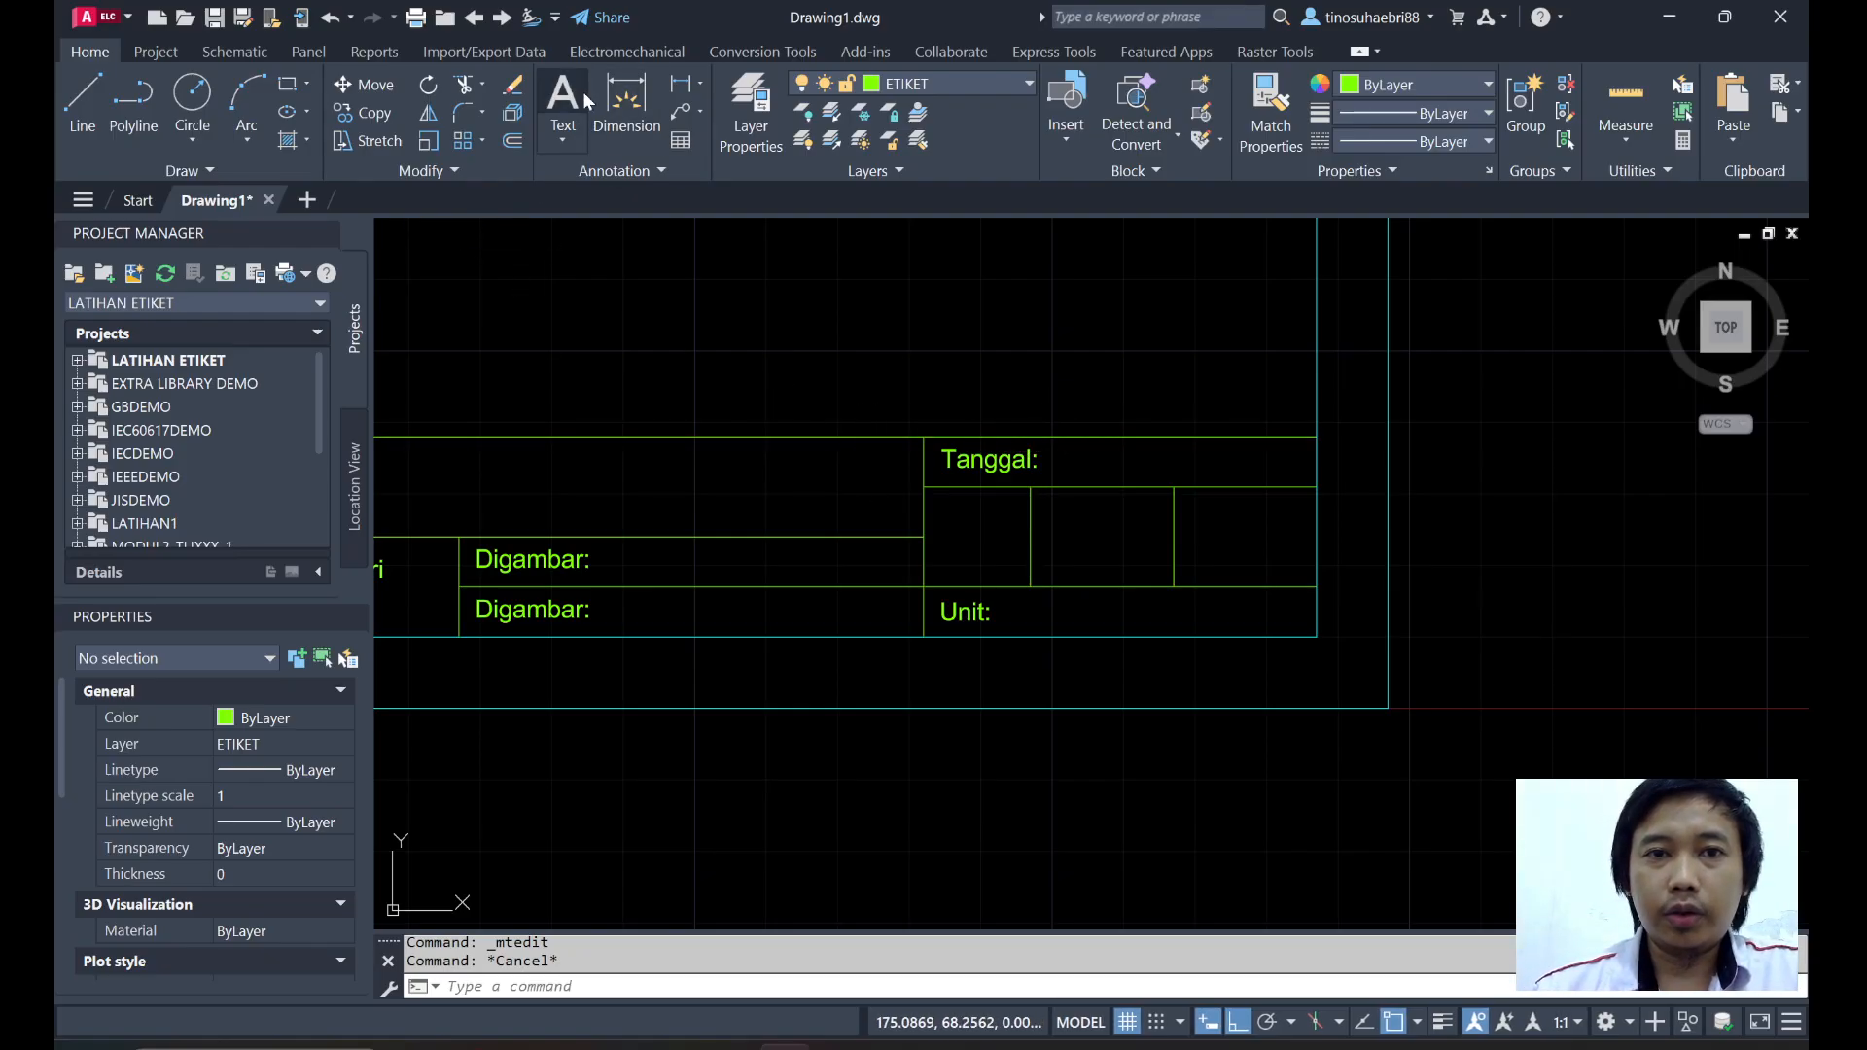
{"action": "left_click", "coordinate": [924, 488]}
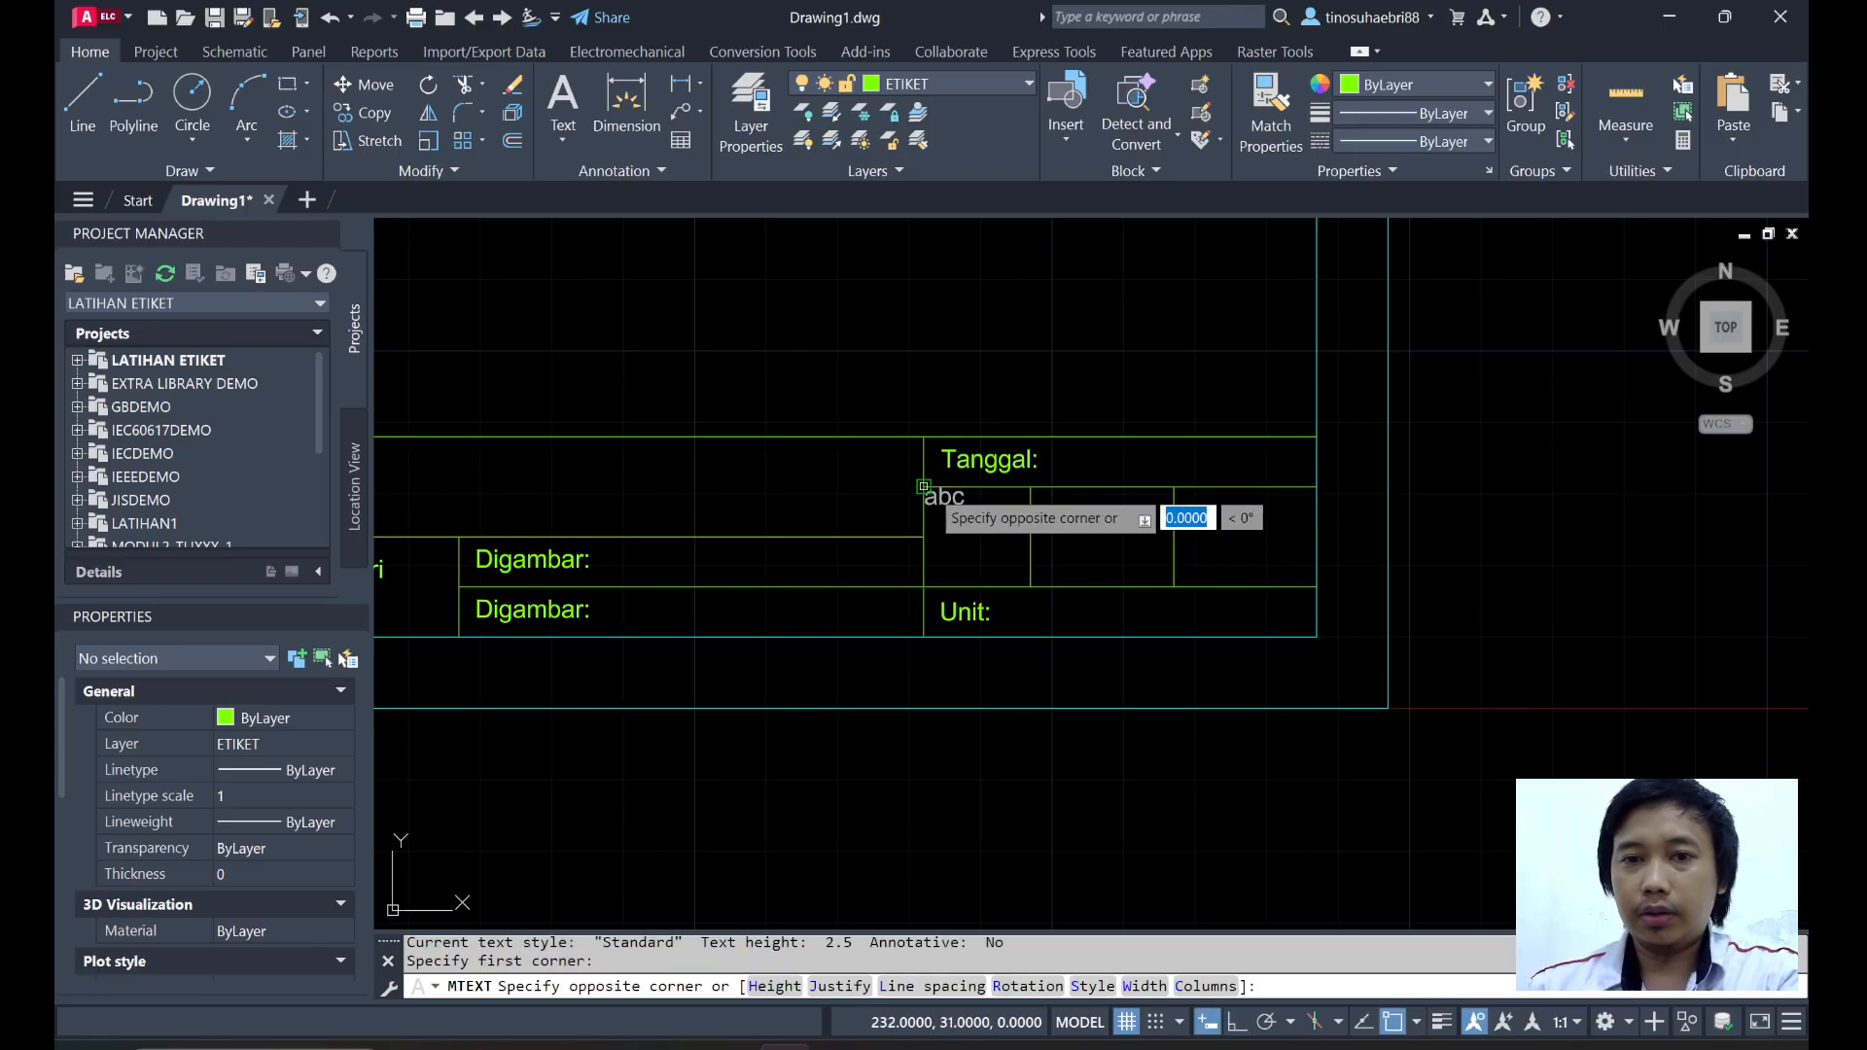
{"action": "left_click", "coordinate": [1031, 586]}
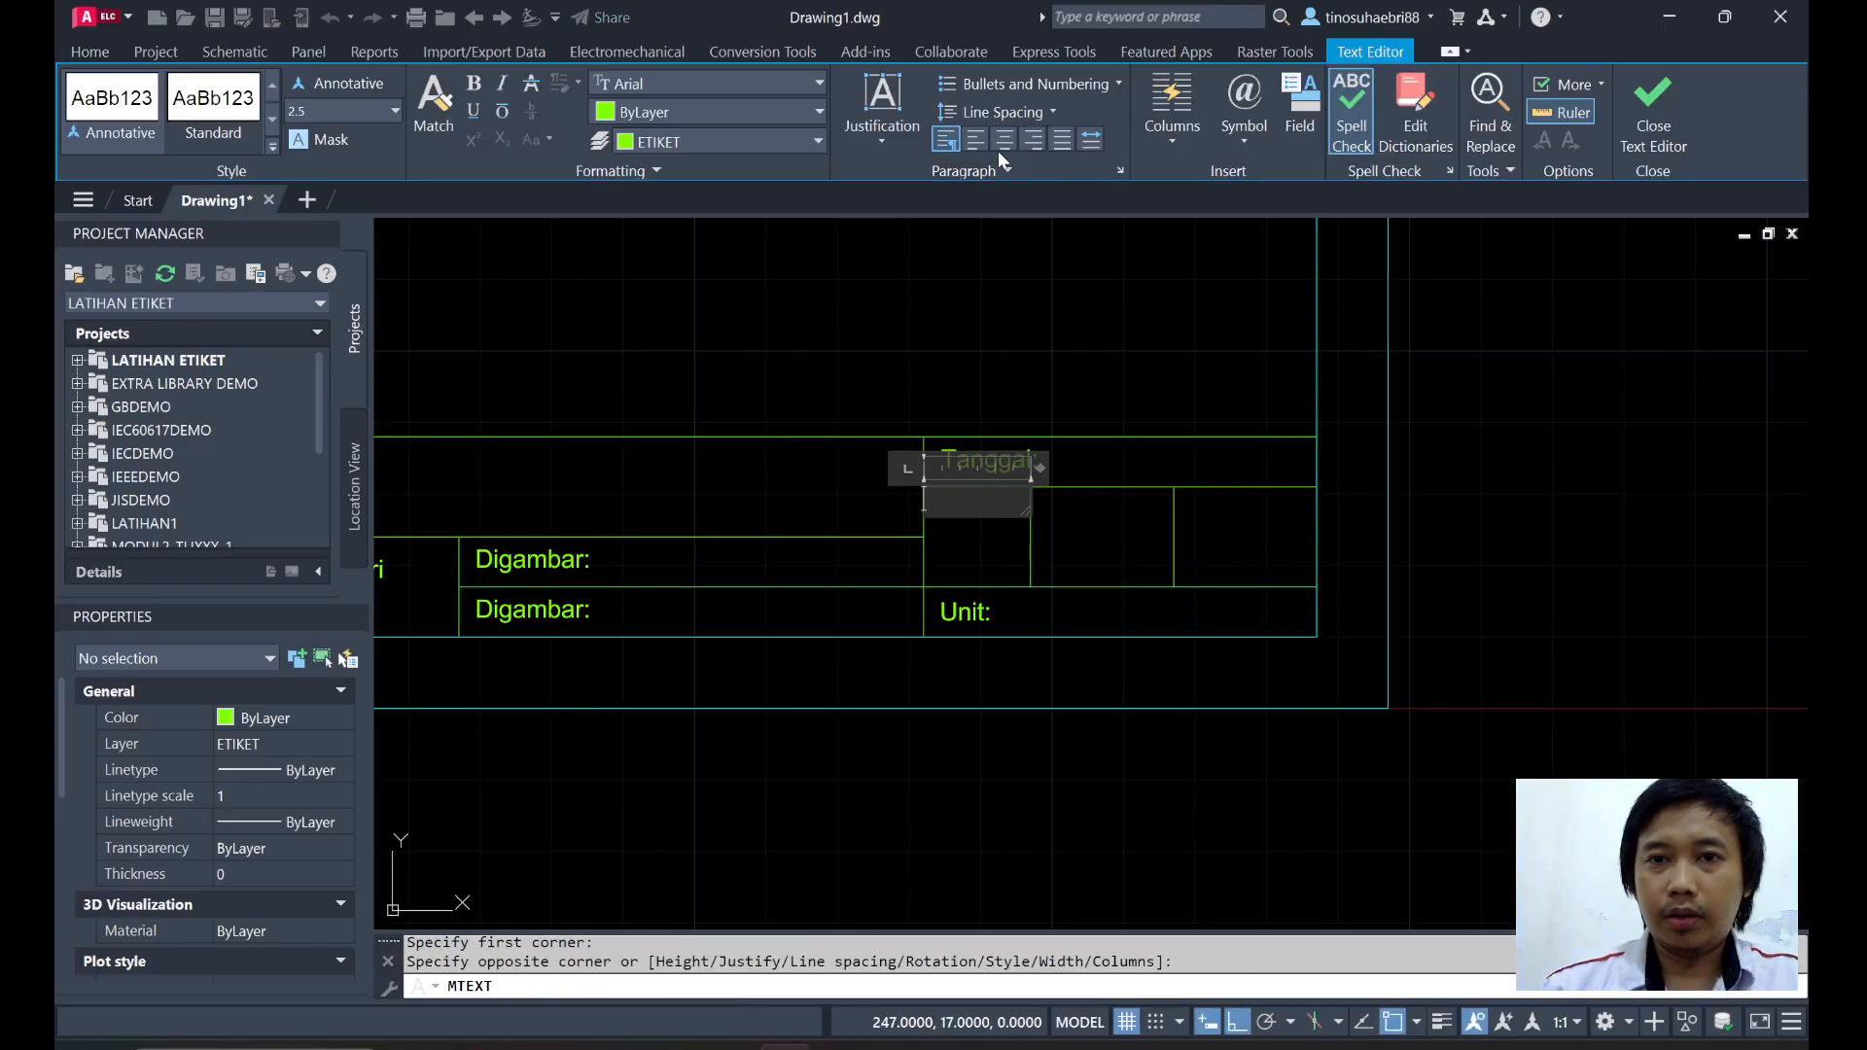
{"action": "left_click", "coordinate": [884, 136]}
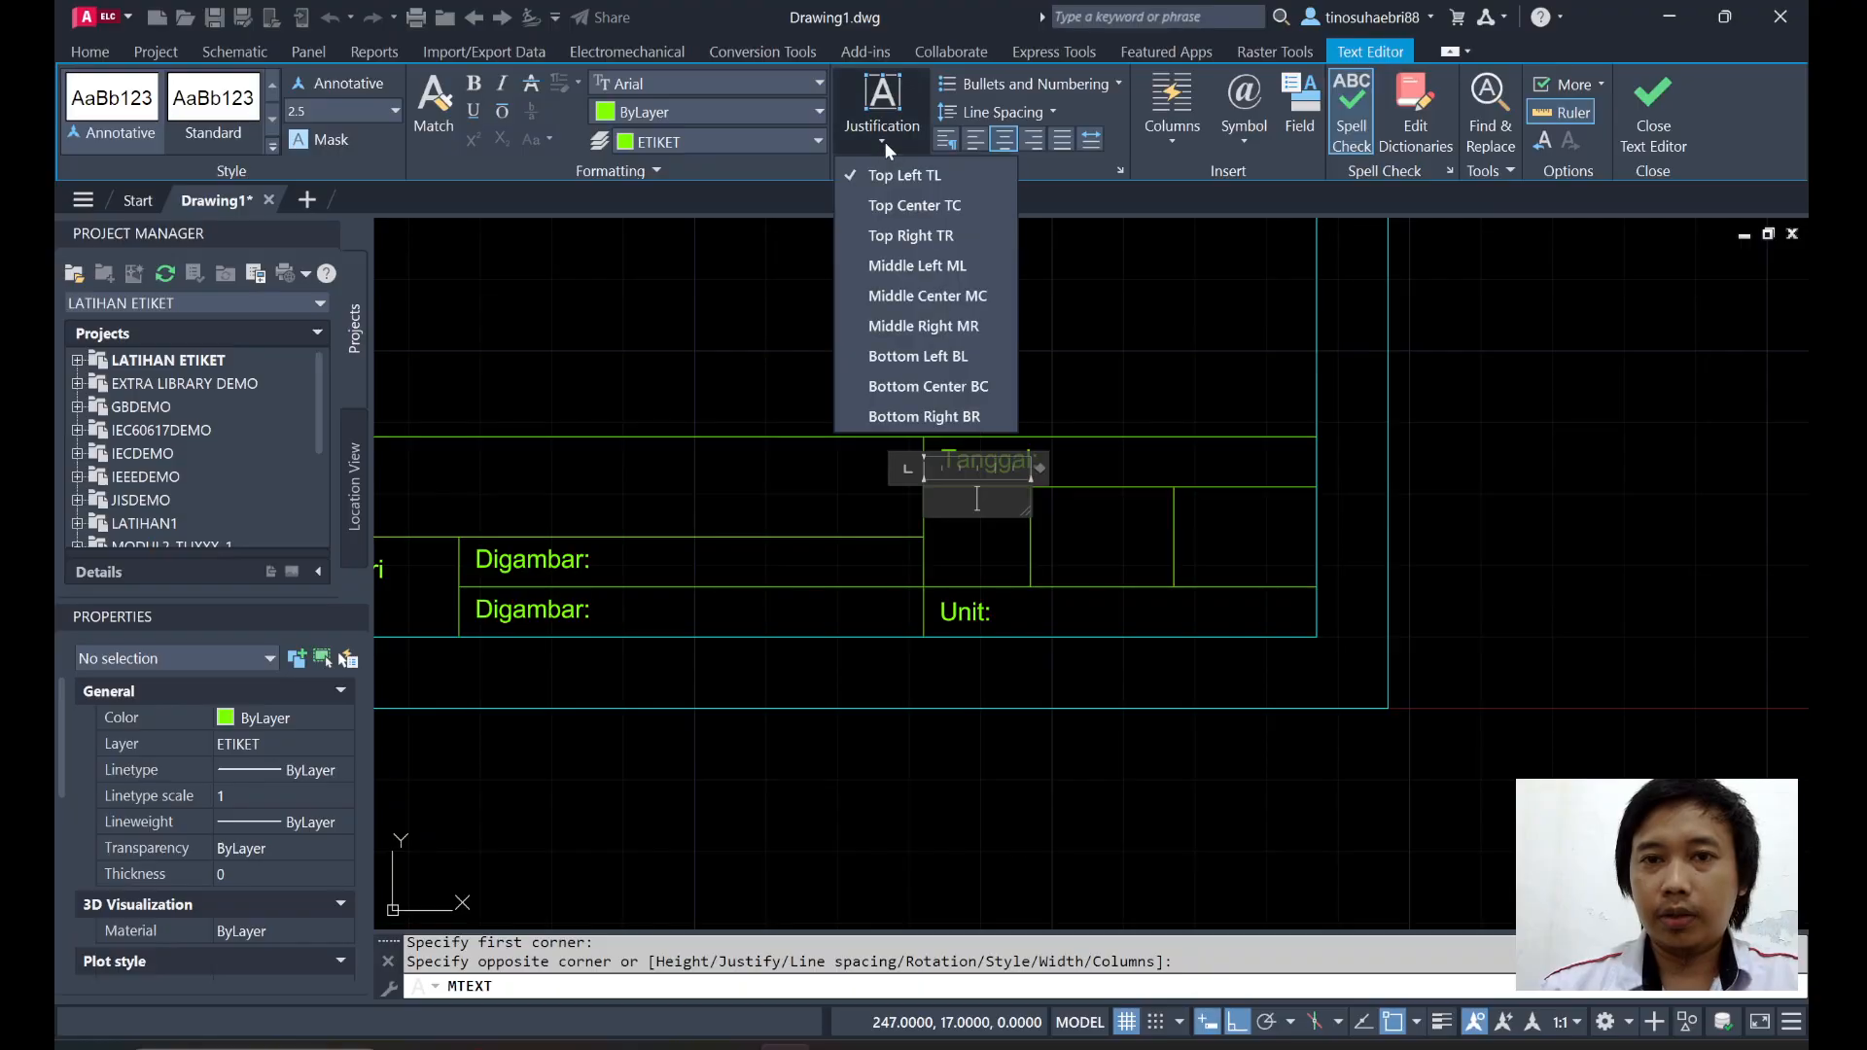
{"action": "left_click", "coordinate": [931, 298]}
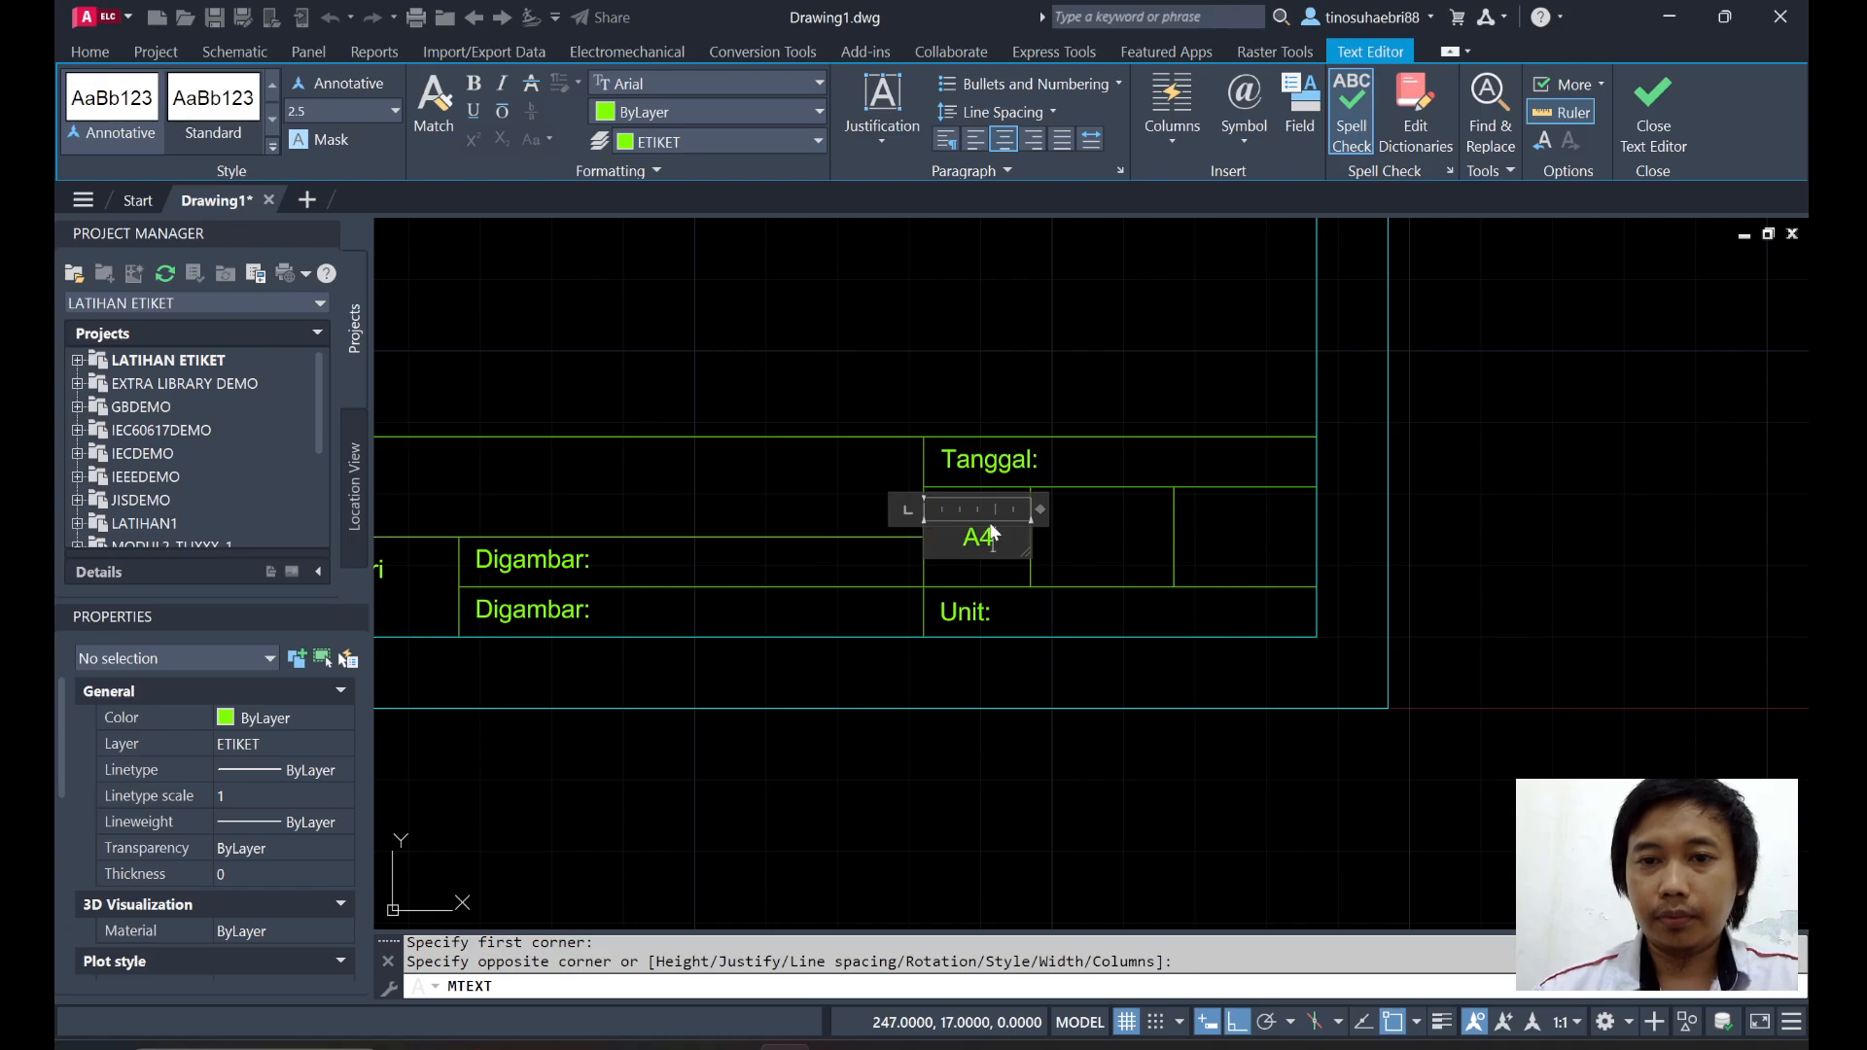
{"action": "left_click", "coordinate": [1140, 403]}
Create multiline text "Rev." in the cell beside "A4", from the cell's upper-left corner to its opposite corner at (267, 17).
{"action": "scroll", "coordinate": [1134, 491], "scroll_direction": "up", "scroll_amount": 3}
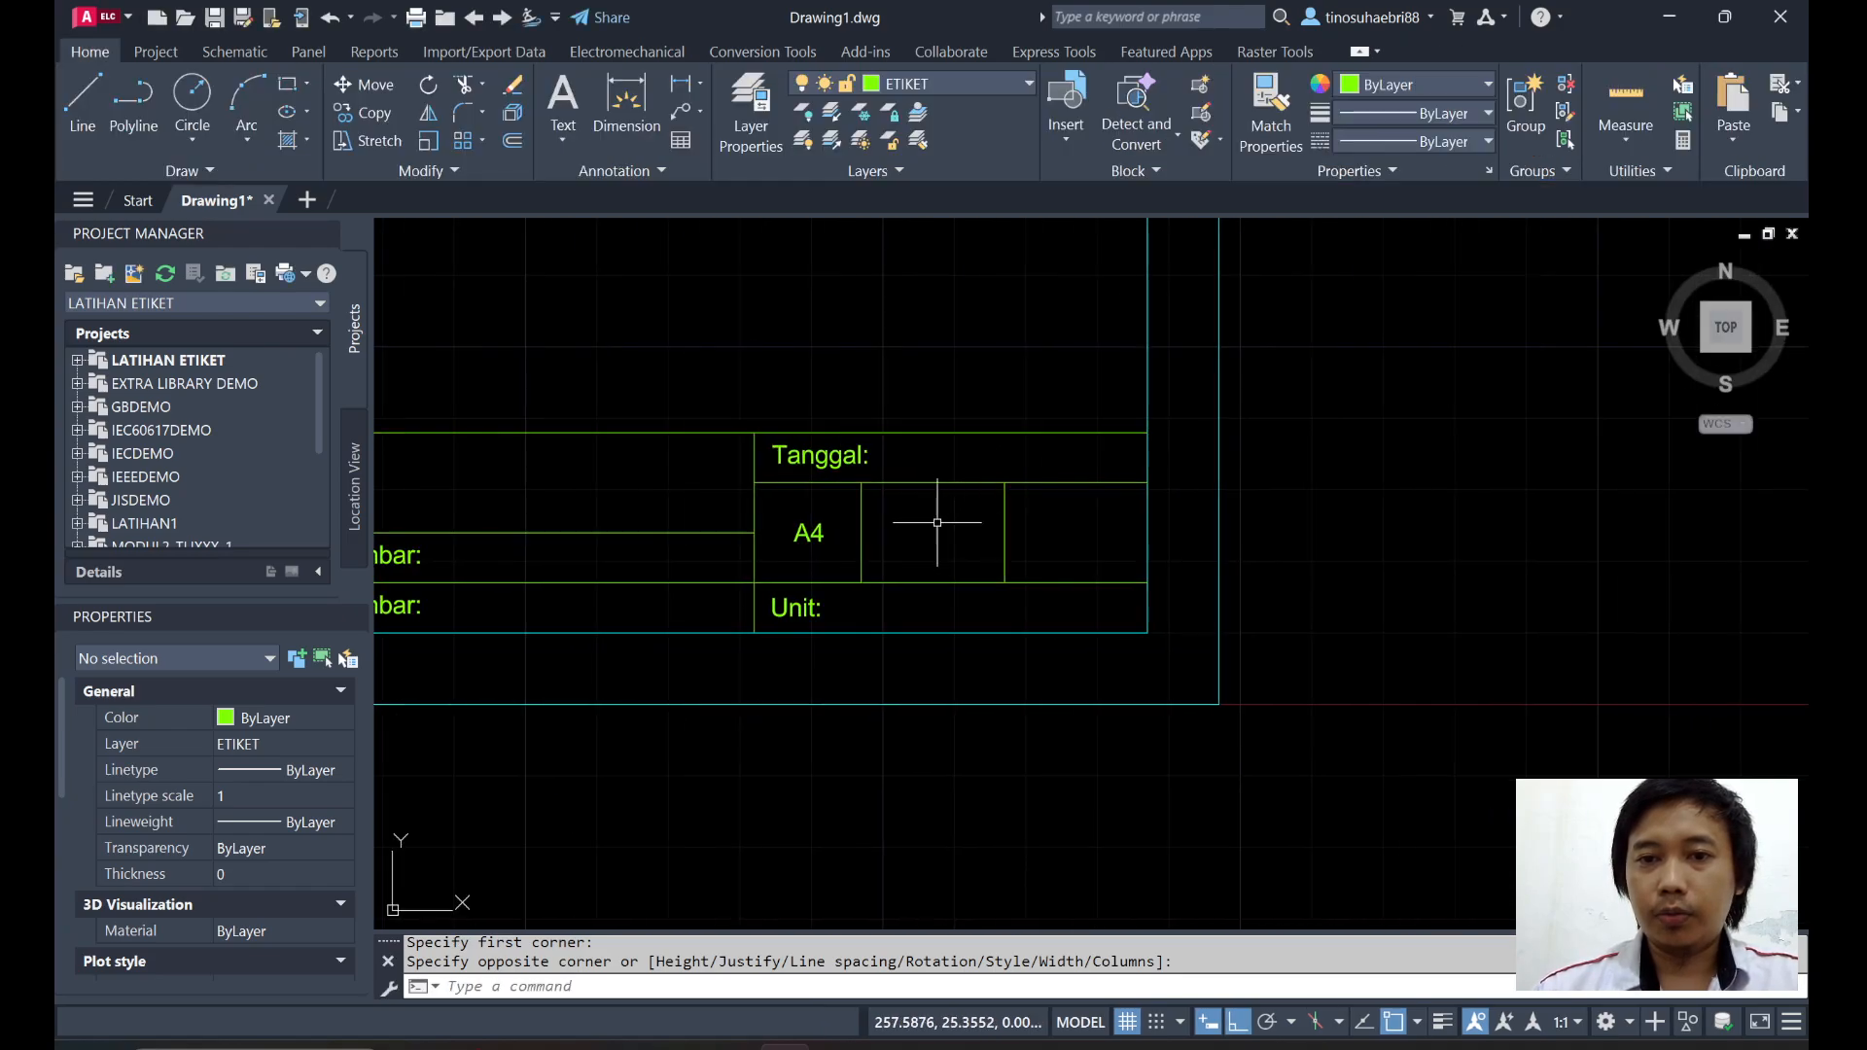
{"action": "left_click", "coordinate": [563, 98]}
{"action": "left_click", "coordinate": [815, 458]}
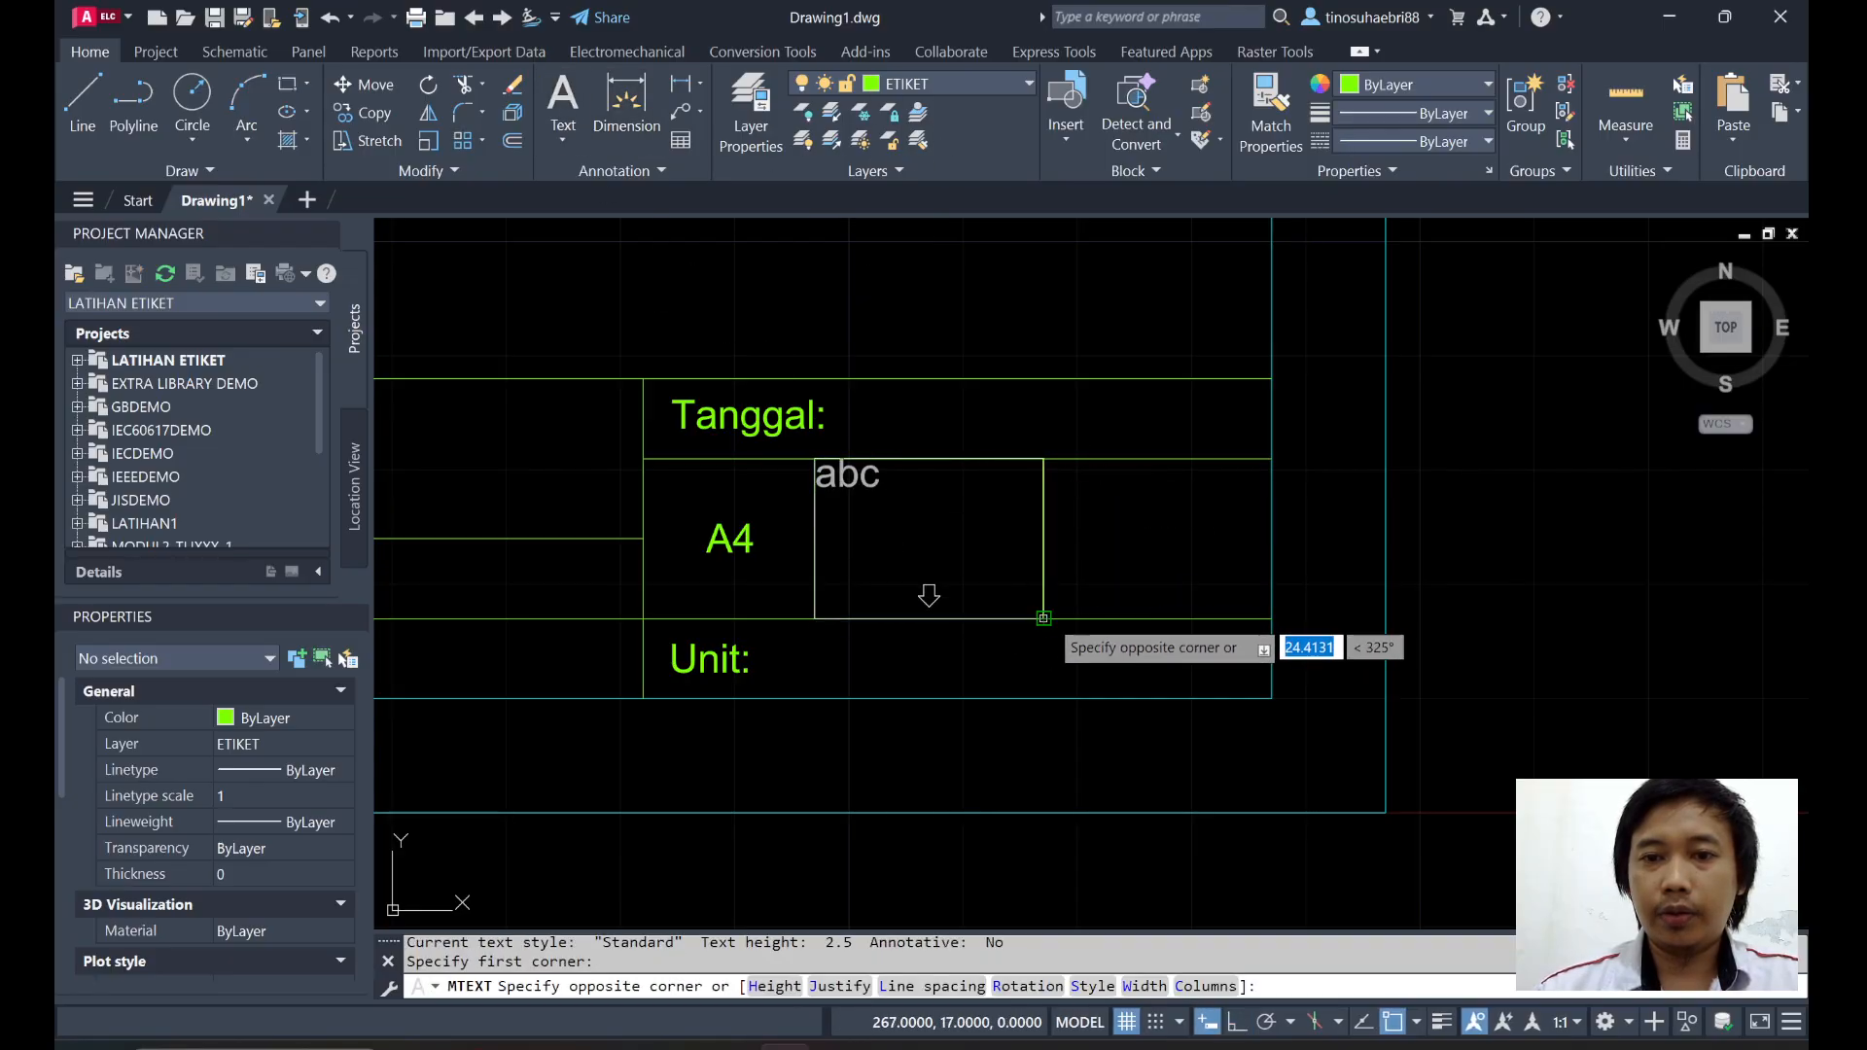
{"action": "left_click", "coordinate": [1044, 619]}
{"action": "type", "text": "Re"}
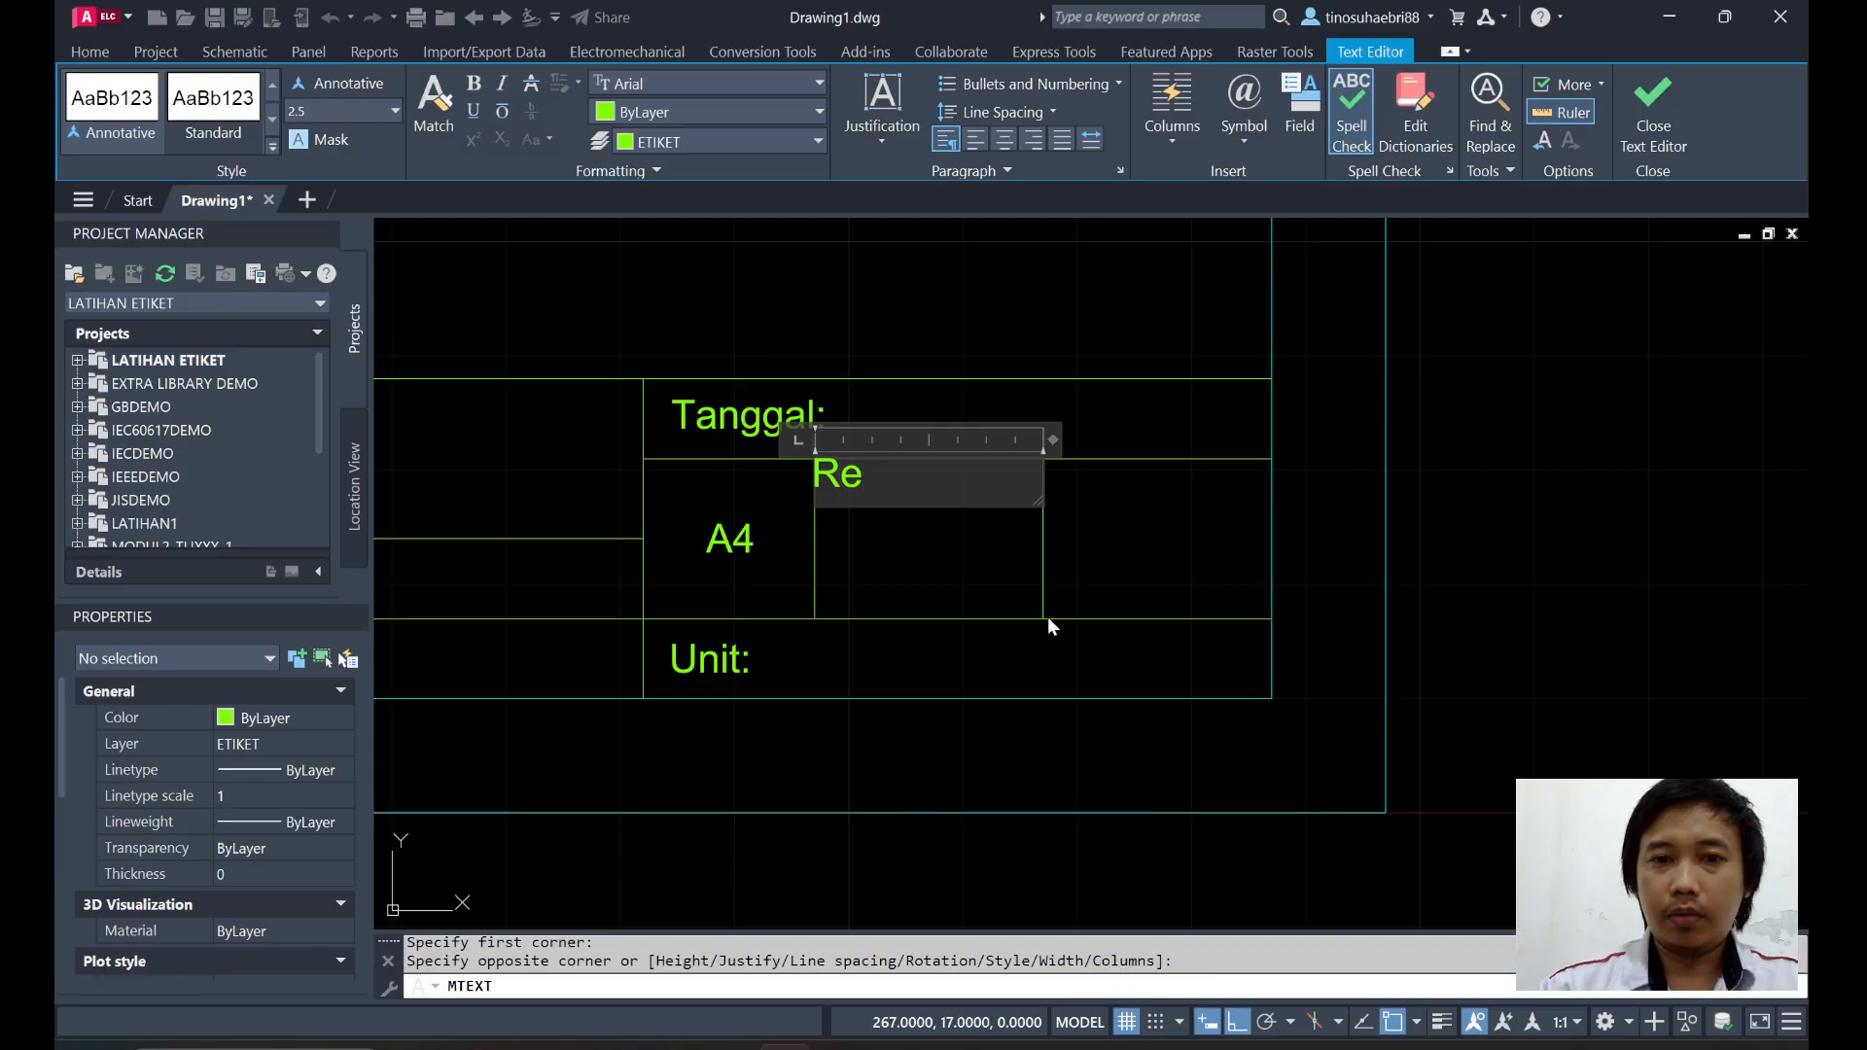
{"action": "type", "text": "v."}
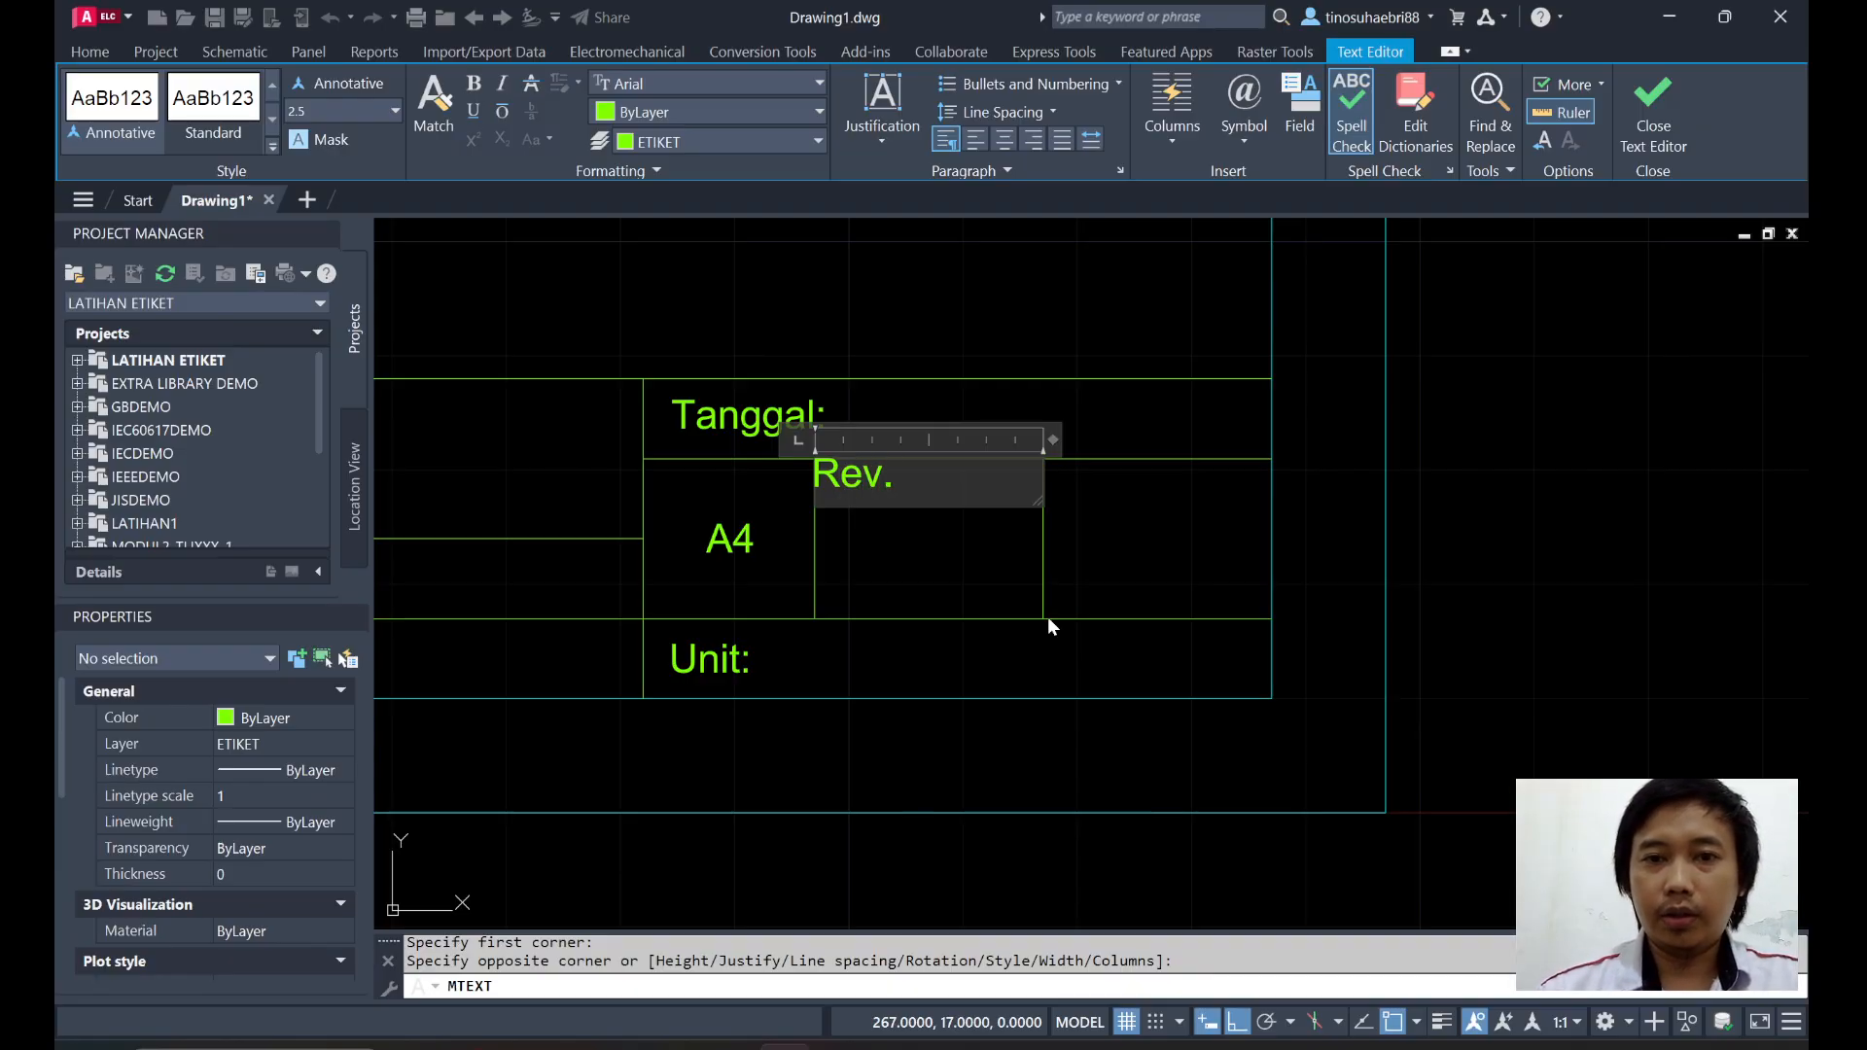
Indent "Rev." by one ruler mark, set Middle Center justification with left paragraph alignment, and finish editing the text.
{"action": "scroll", "coordinate": [837, 446], "scroll_direction": "up", "scroll_amount": 1}
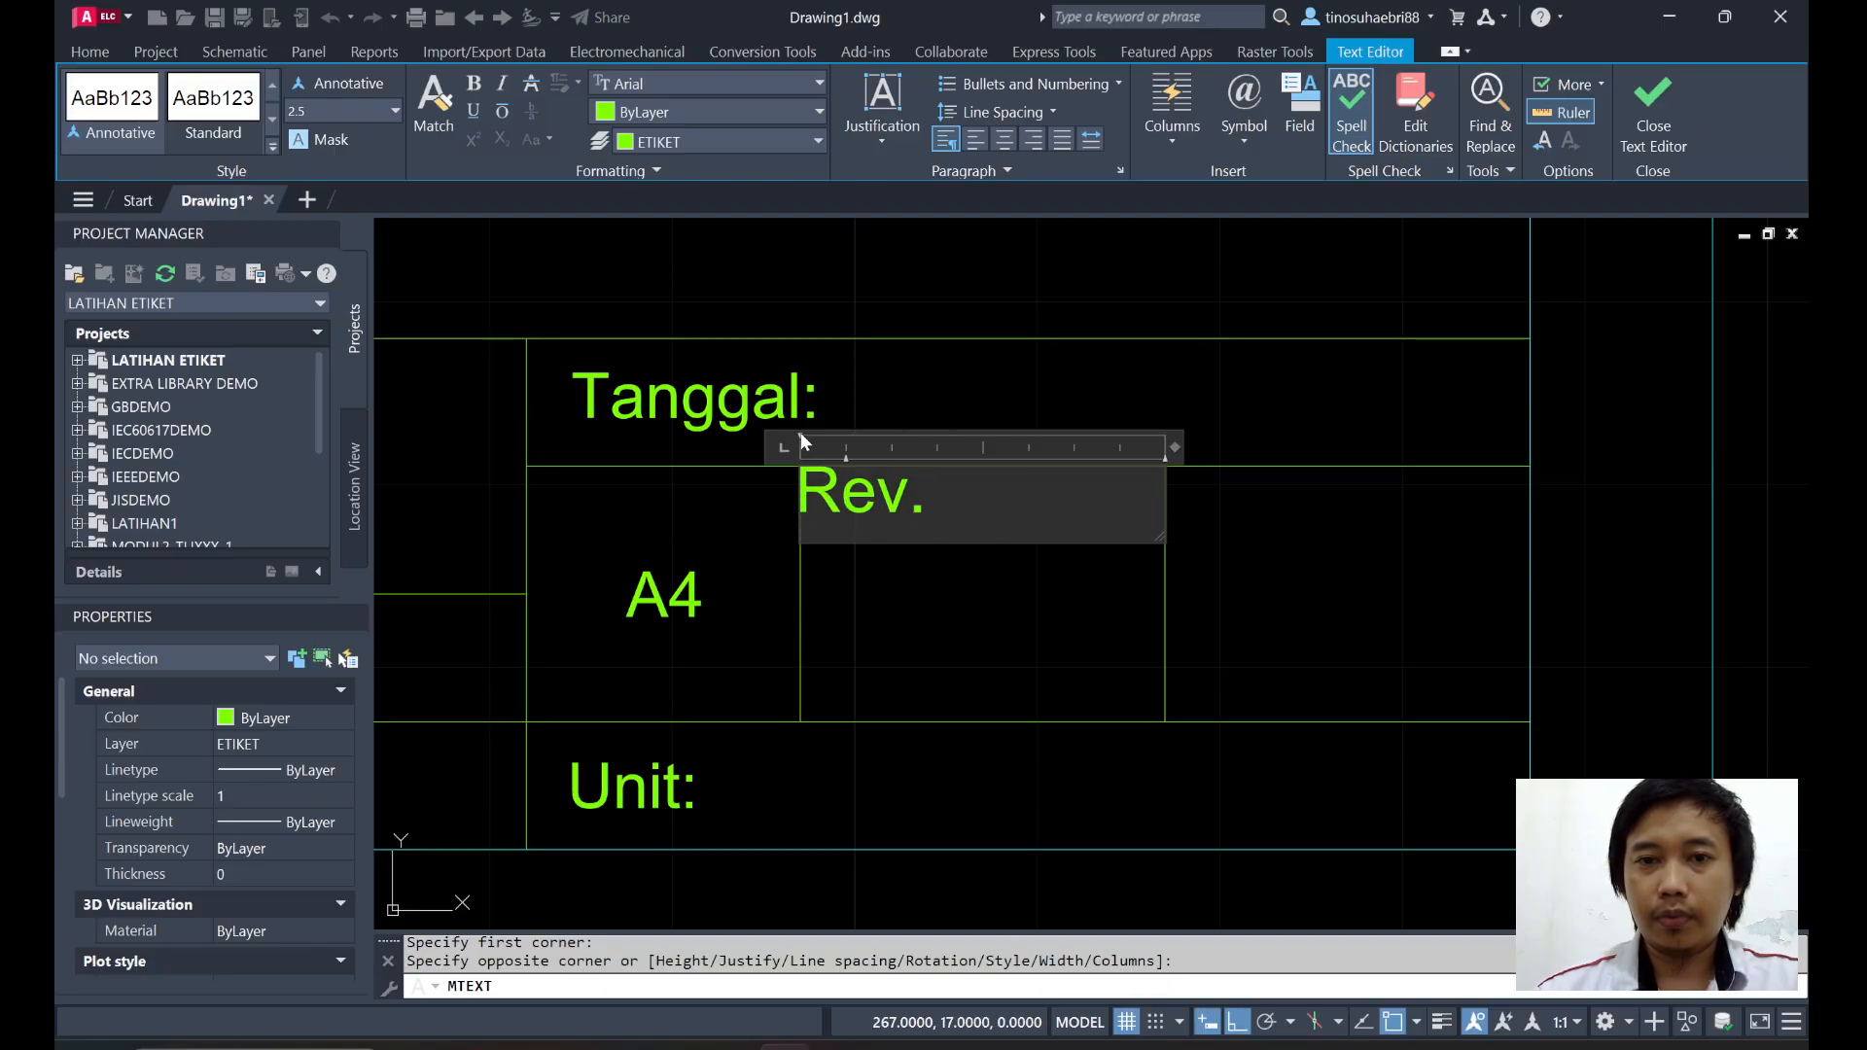
{"action": "left_click_drag", "start_coordinate": [800, 438], "coordinate": [848, 440]}
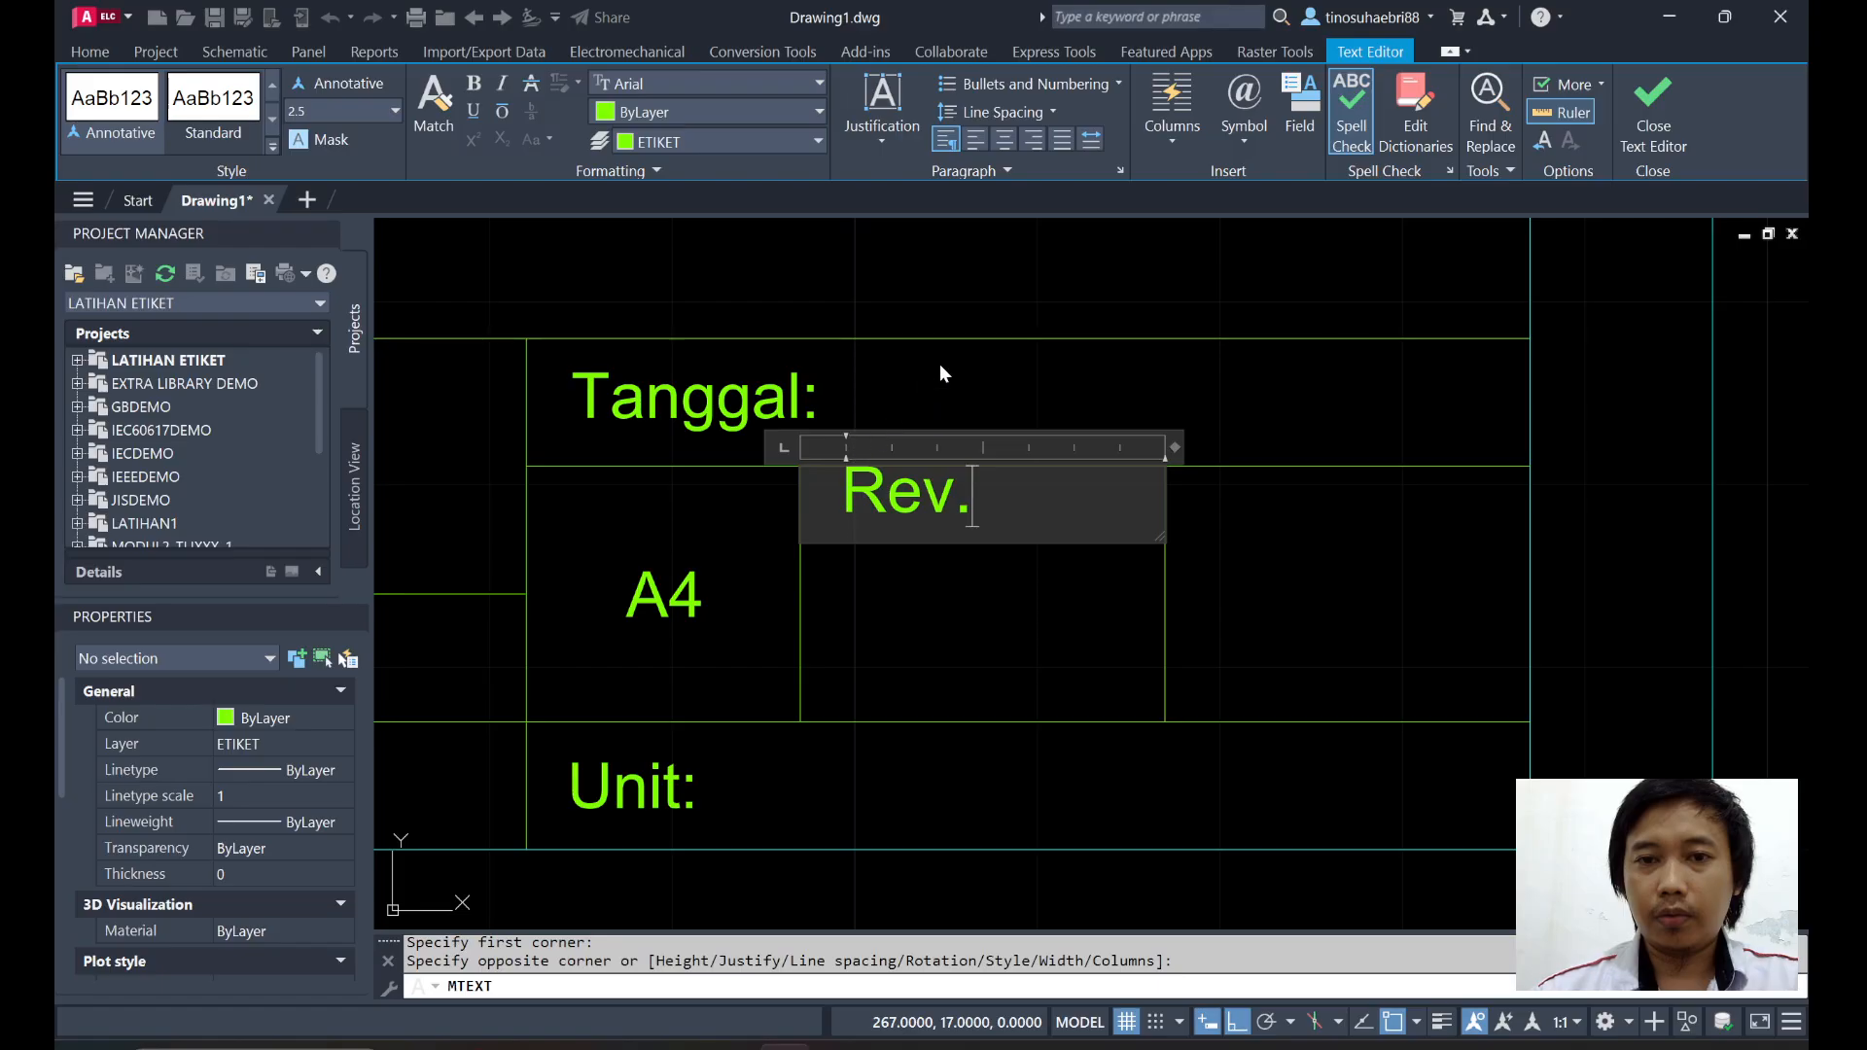
{"action": "left_click", "coordinate": [904, 137]}
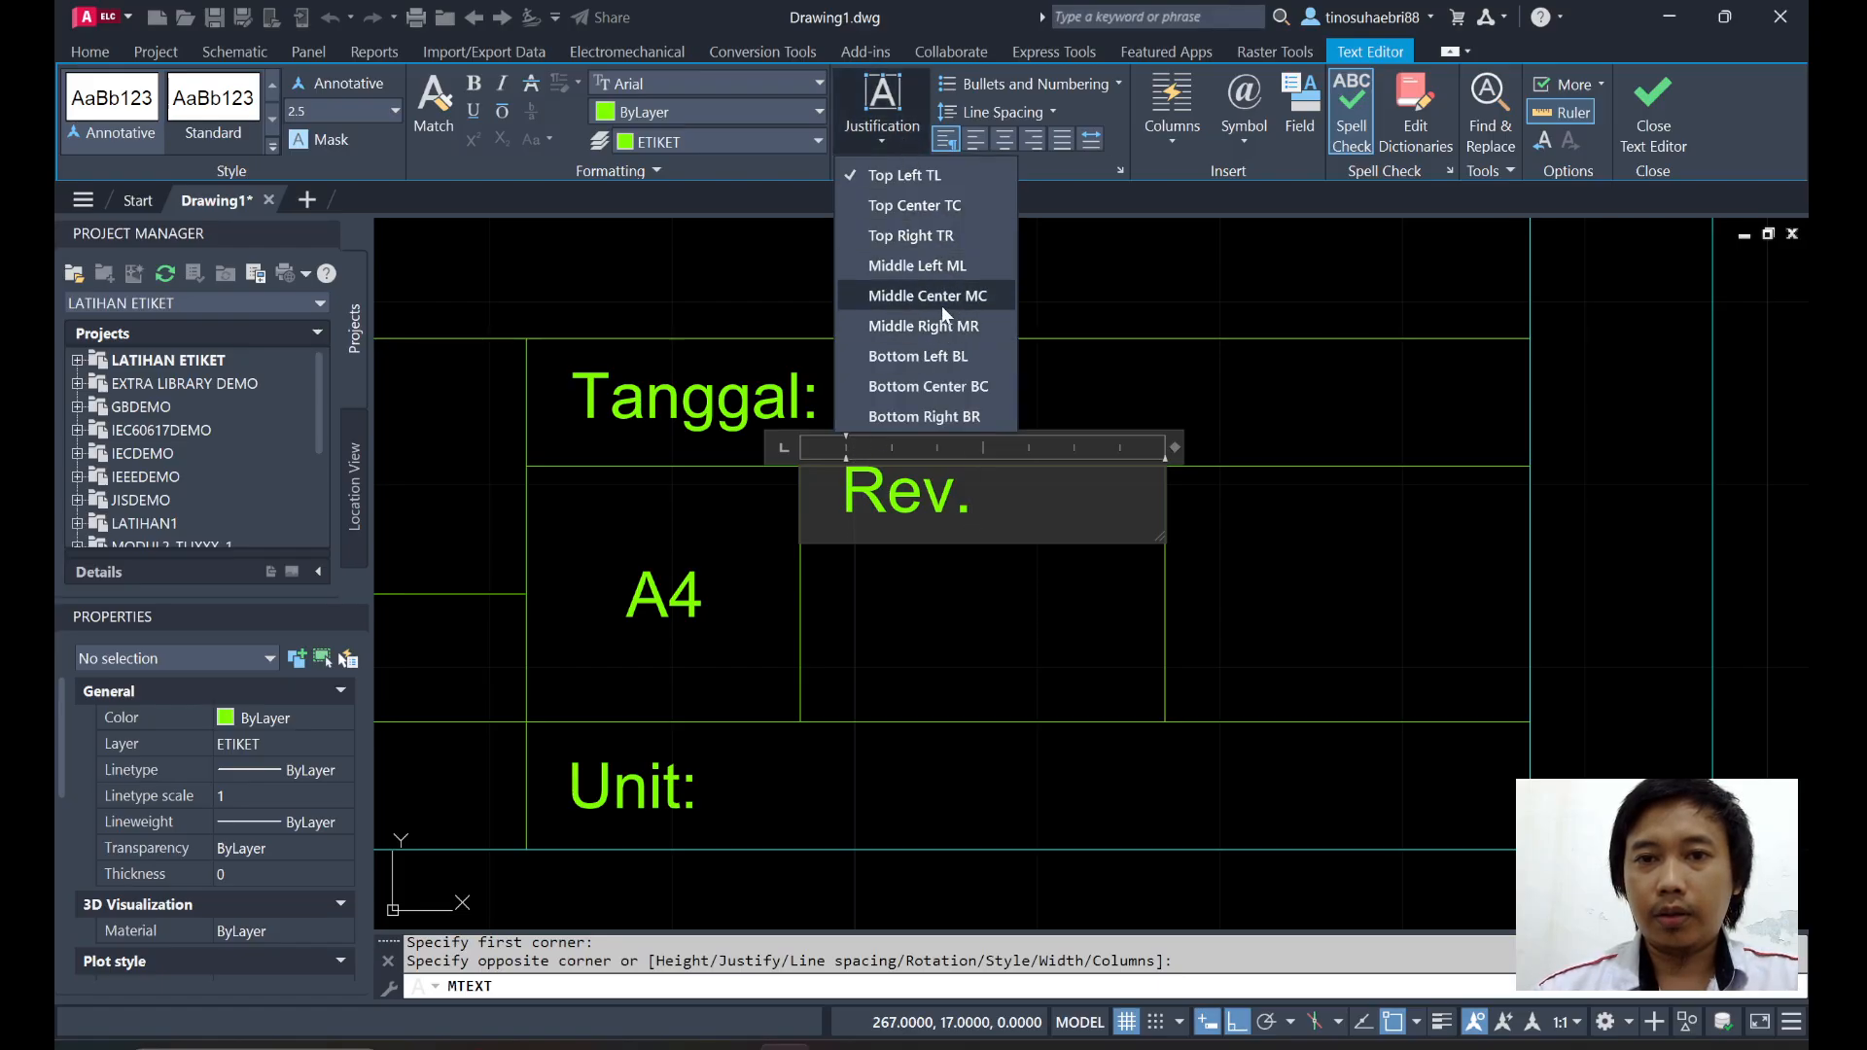
{"action": "left_click", "coordinate": [939, 301]}
{"action": "left_click", "coordinate": [885, 138]}
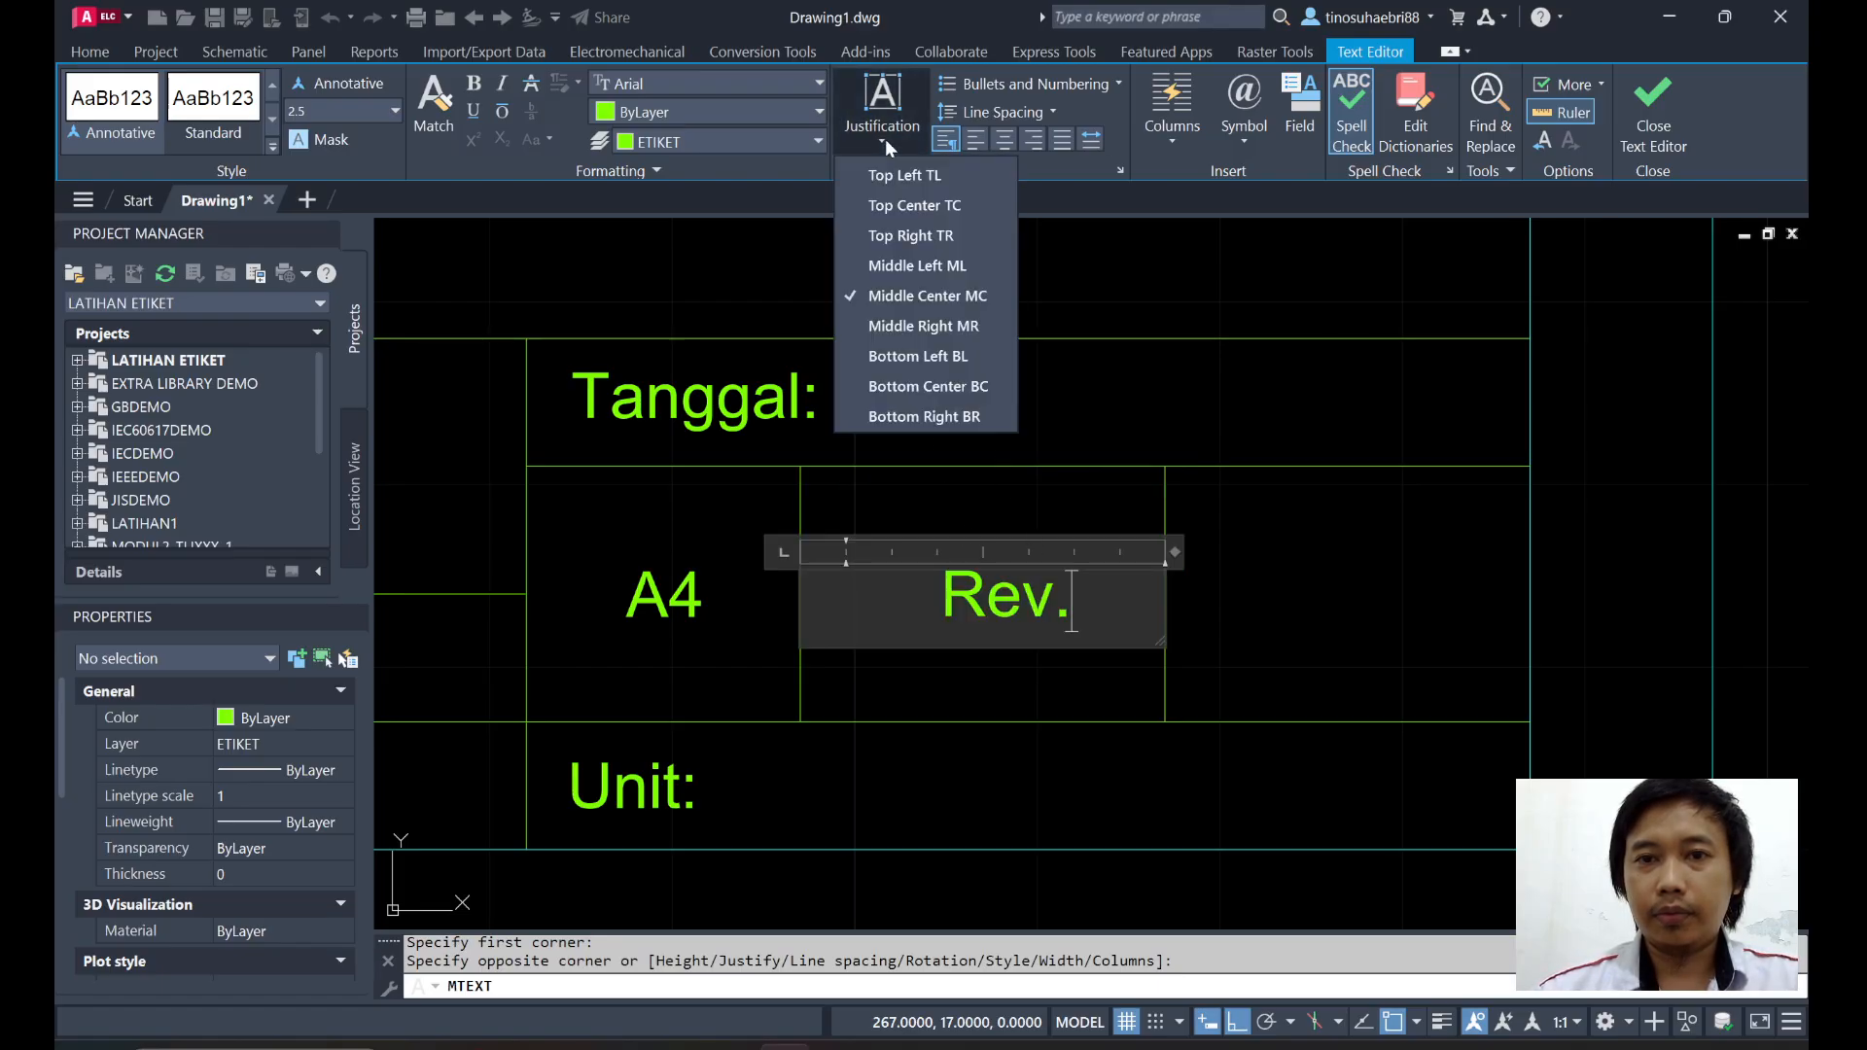
{"action": "left_click", "coordinate": [914, 303]}
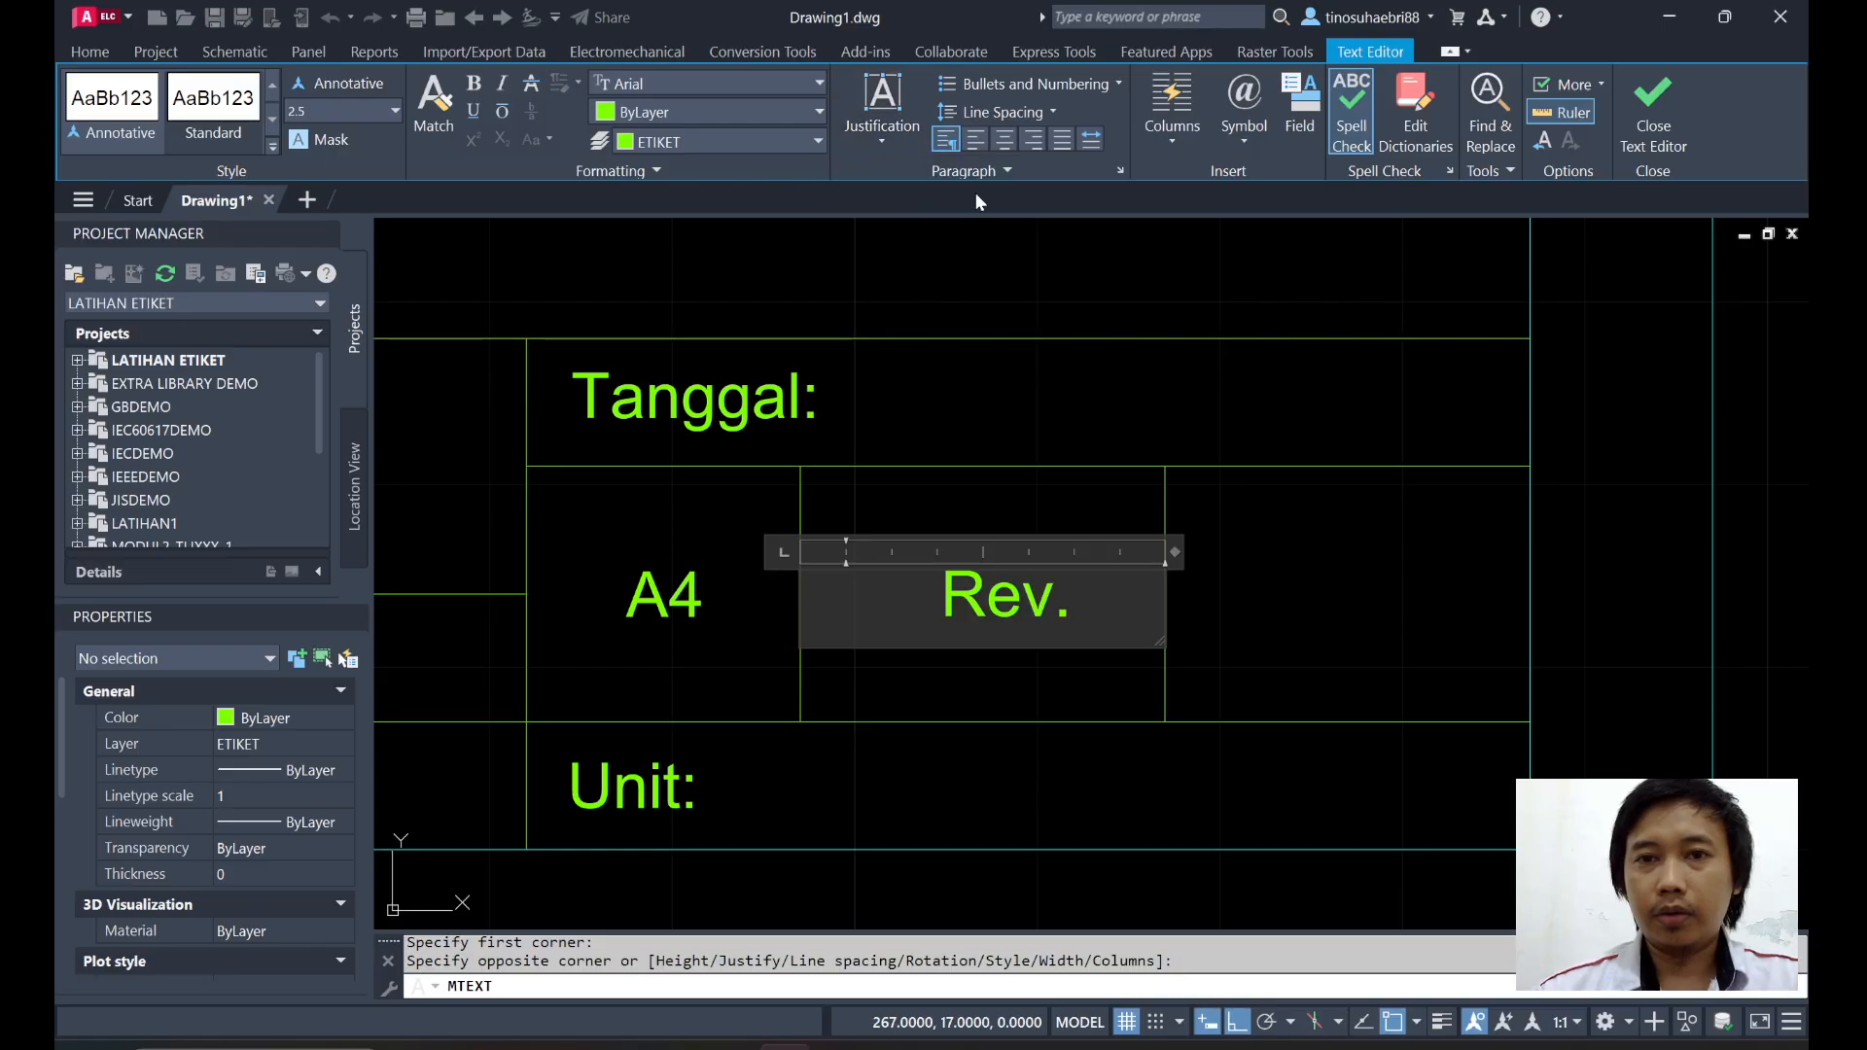
{"action": "left_click", "coordinate": [973, 139]}
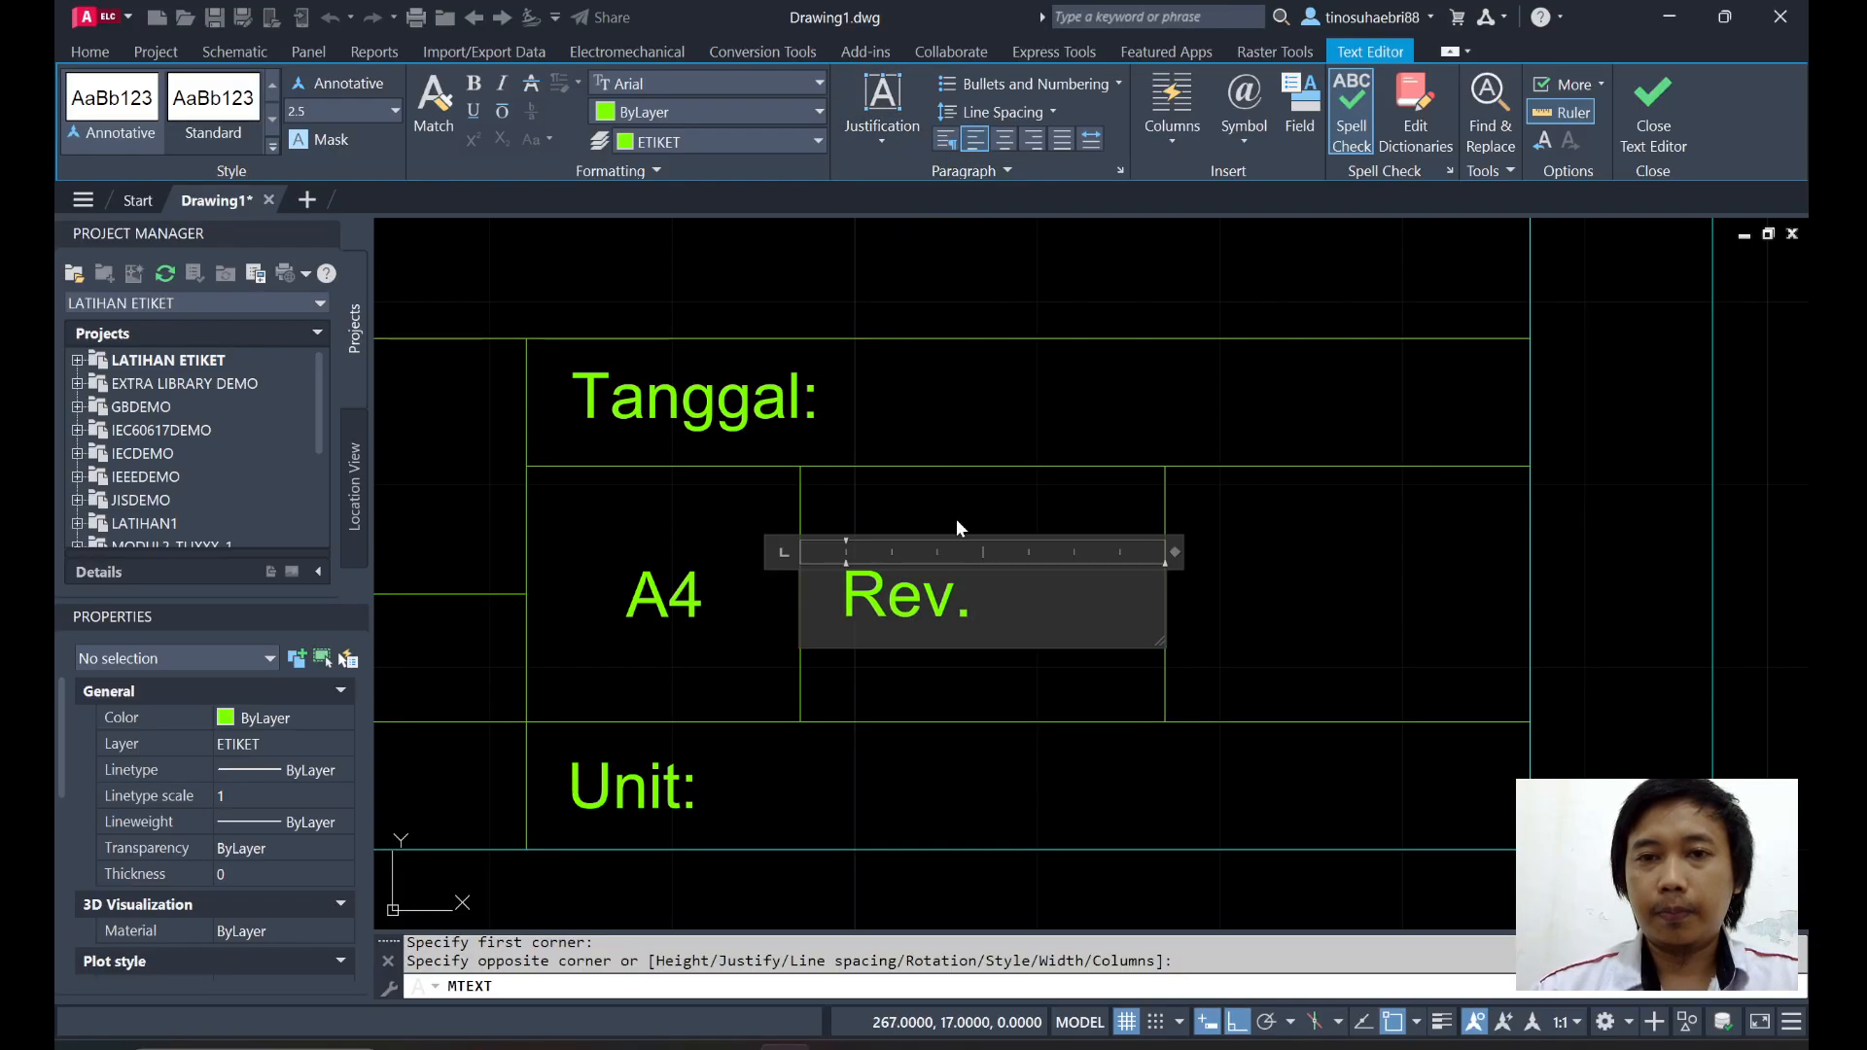
{"action": "left_click", "coordinate": [1023, 499]}
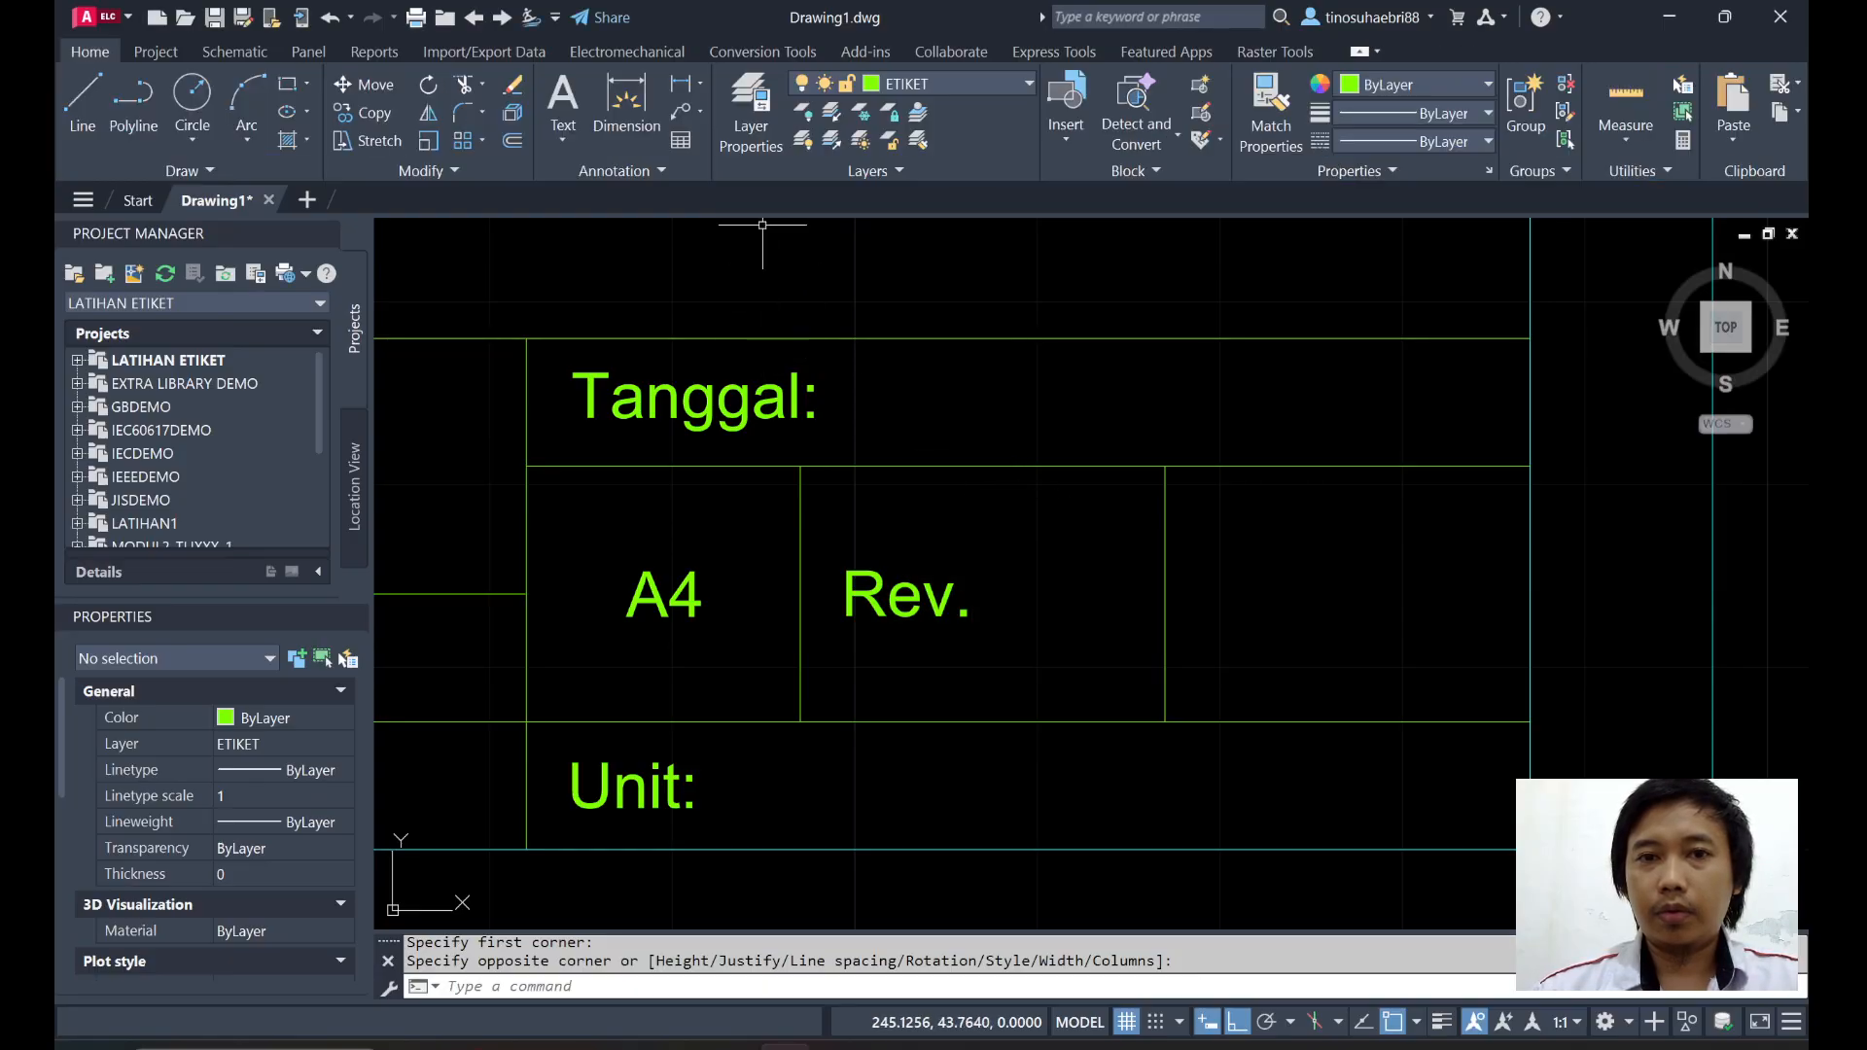
Create centred multiline text "/" with Middle Center justification in the cell after "Rev.", spanning the cell to corner (287, 17).
{"action": "left_click", "coordinate": [565, 100]}
{"action": "left_click", "coordinate": [1165, 466]}
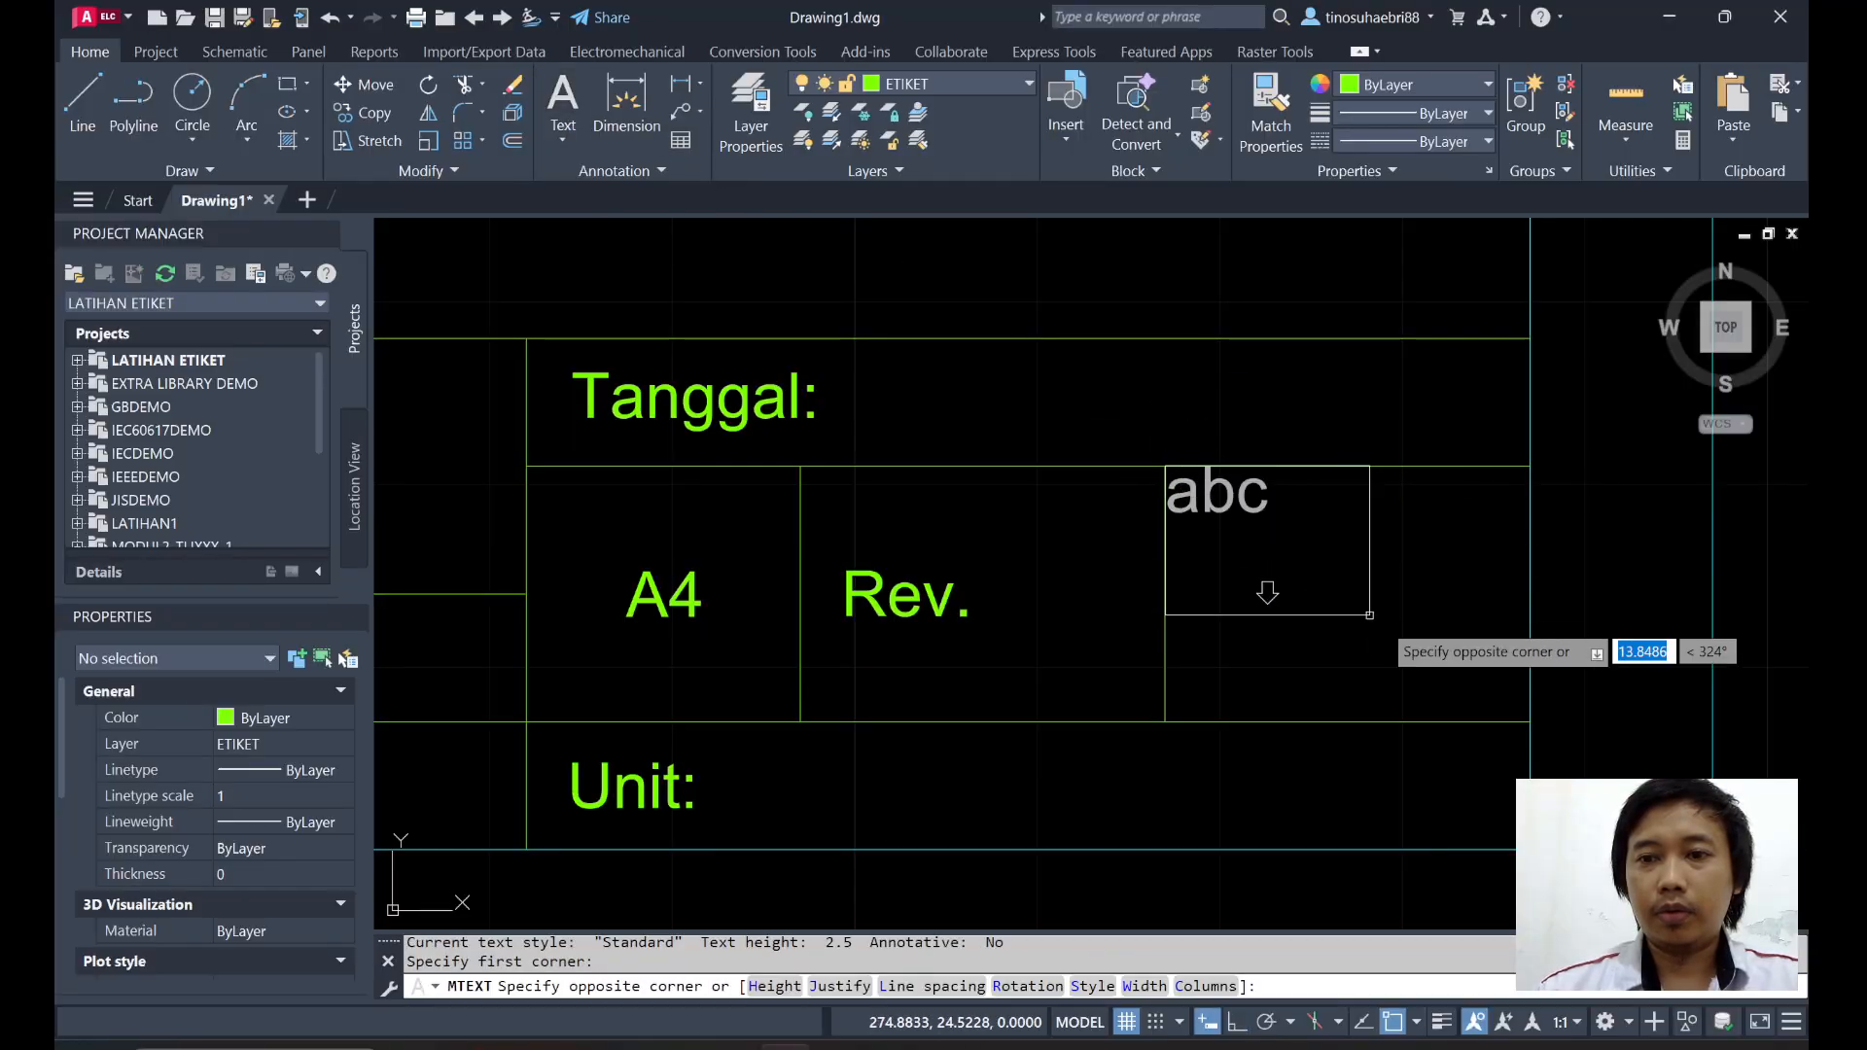
{"action": "left_click", "coordinate": [1530, 720]}
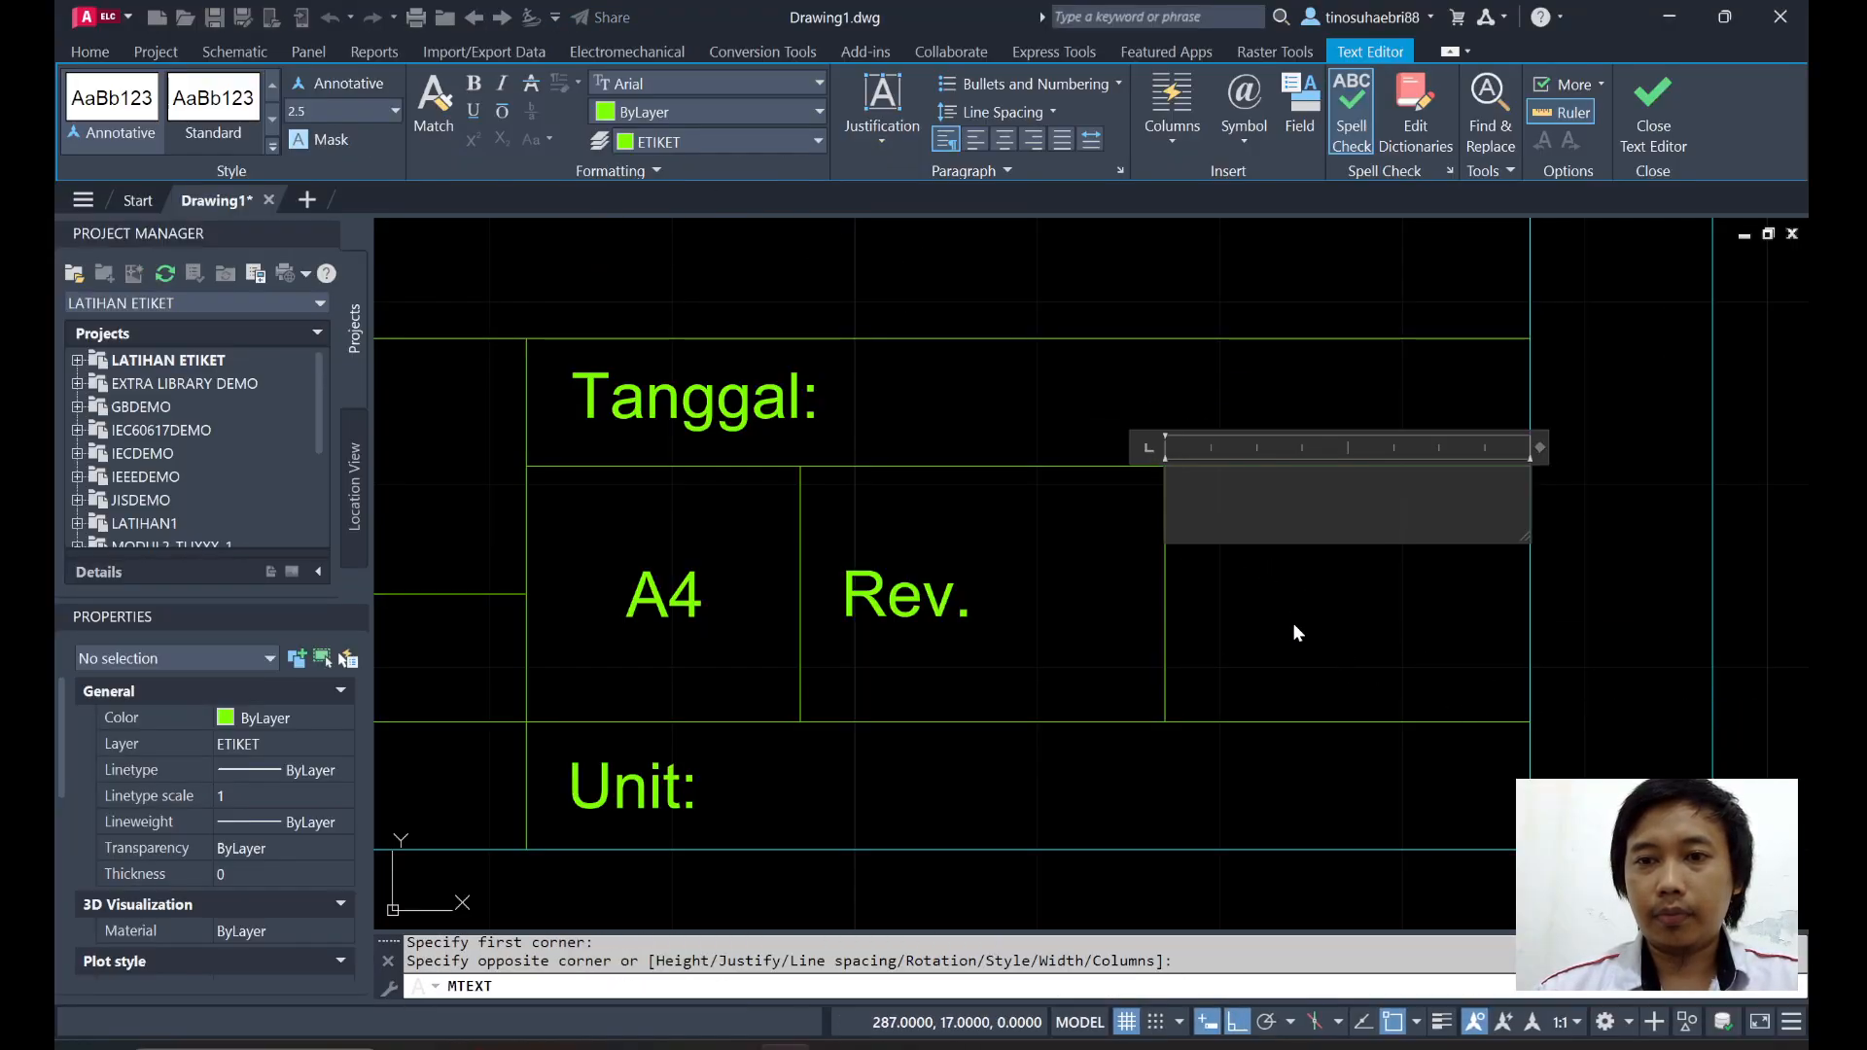
{"action": "type", "text": "s"}
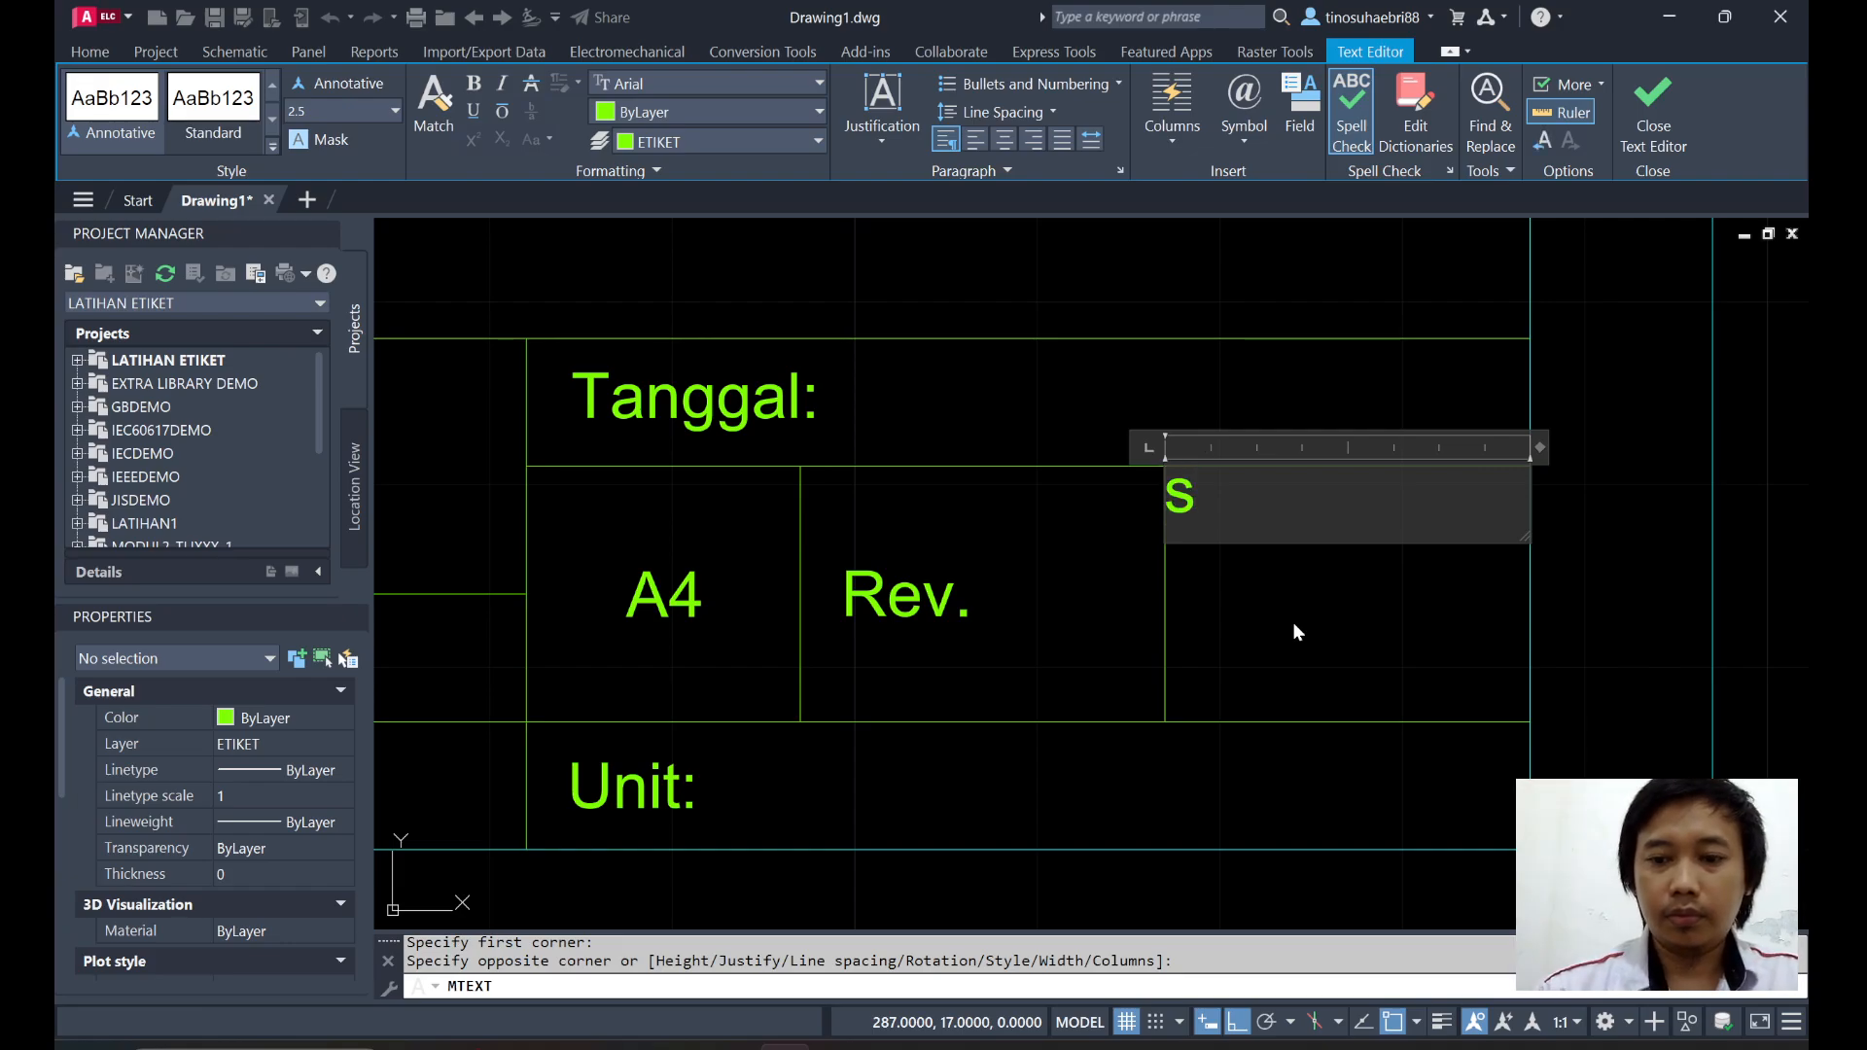
{"action": "key", "text": "BackSpace"}
{"action": "type", "text": "/"}
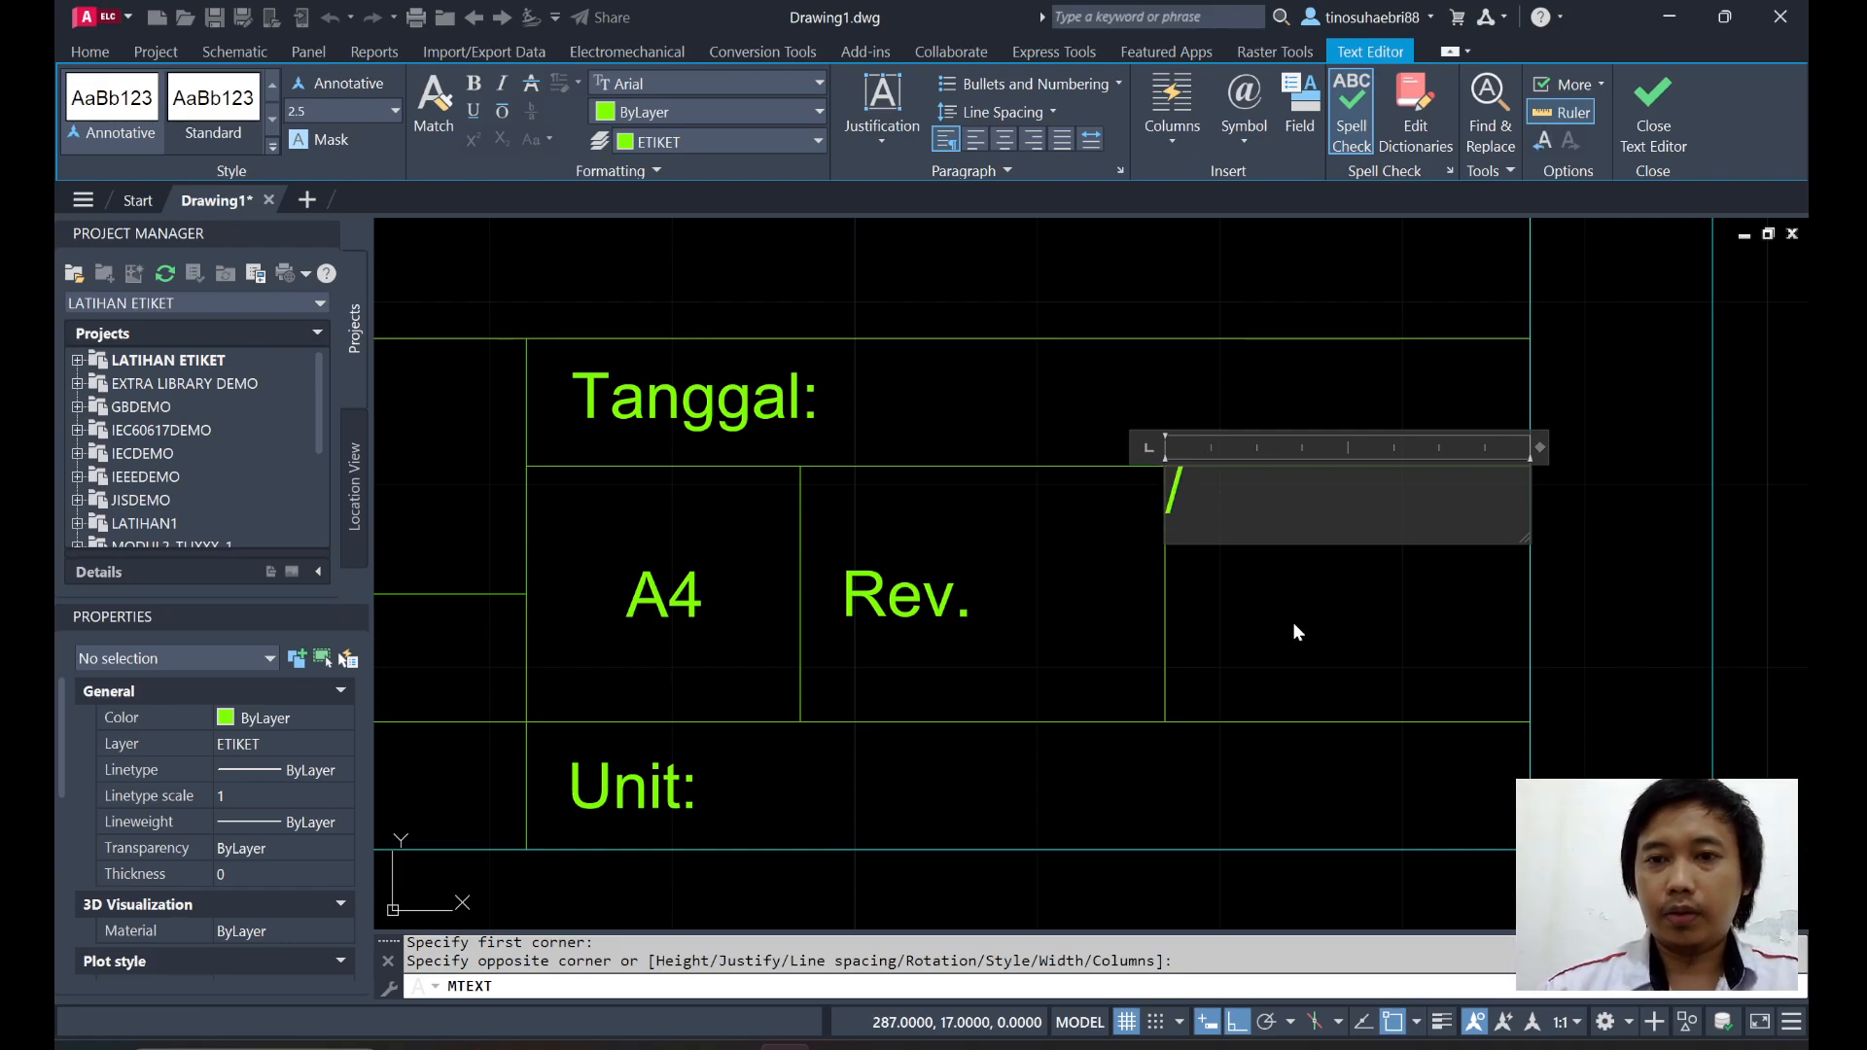
{"action": "left_click", "coordinate": [1004, 140]}
{"action": "left_click", "coordinate": [885, 136]}
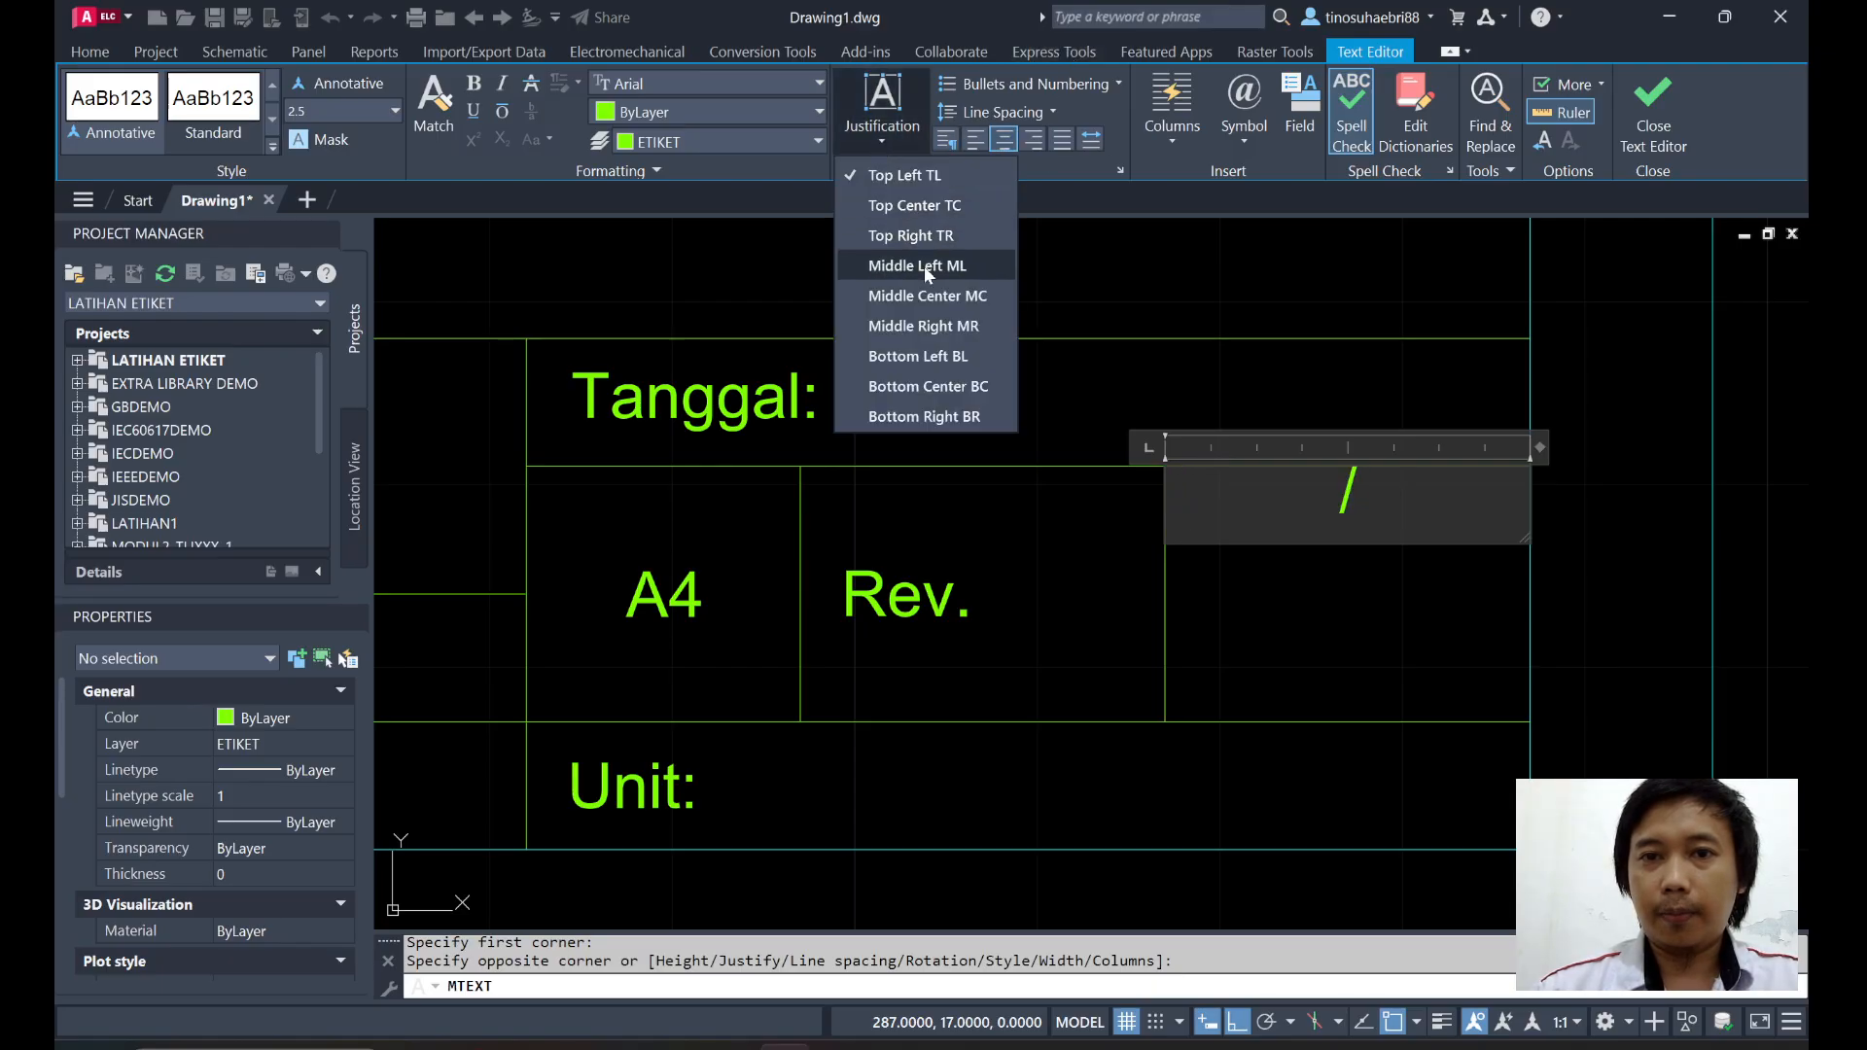
{"action": "left_click", "coordinate": [930, 289]}
{"action": "left_click", "coordinate": [1653, 112]}
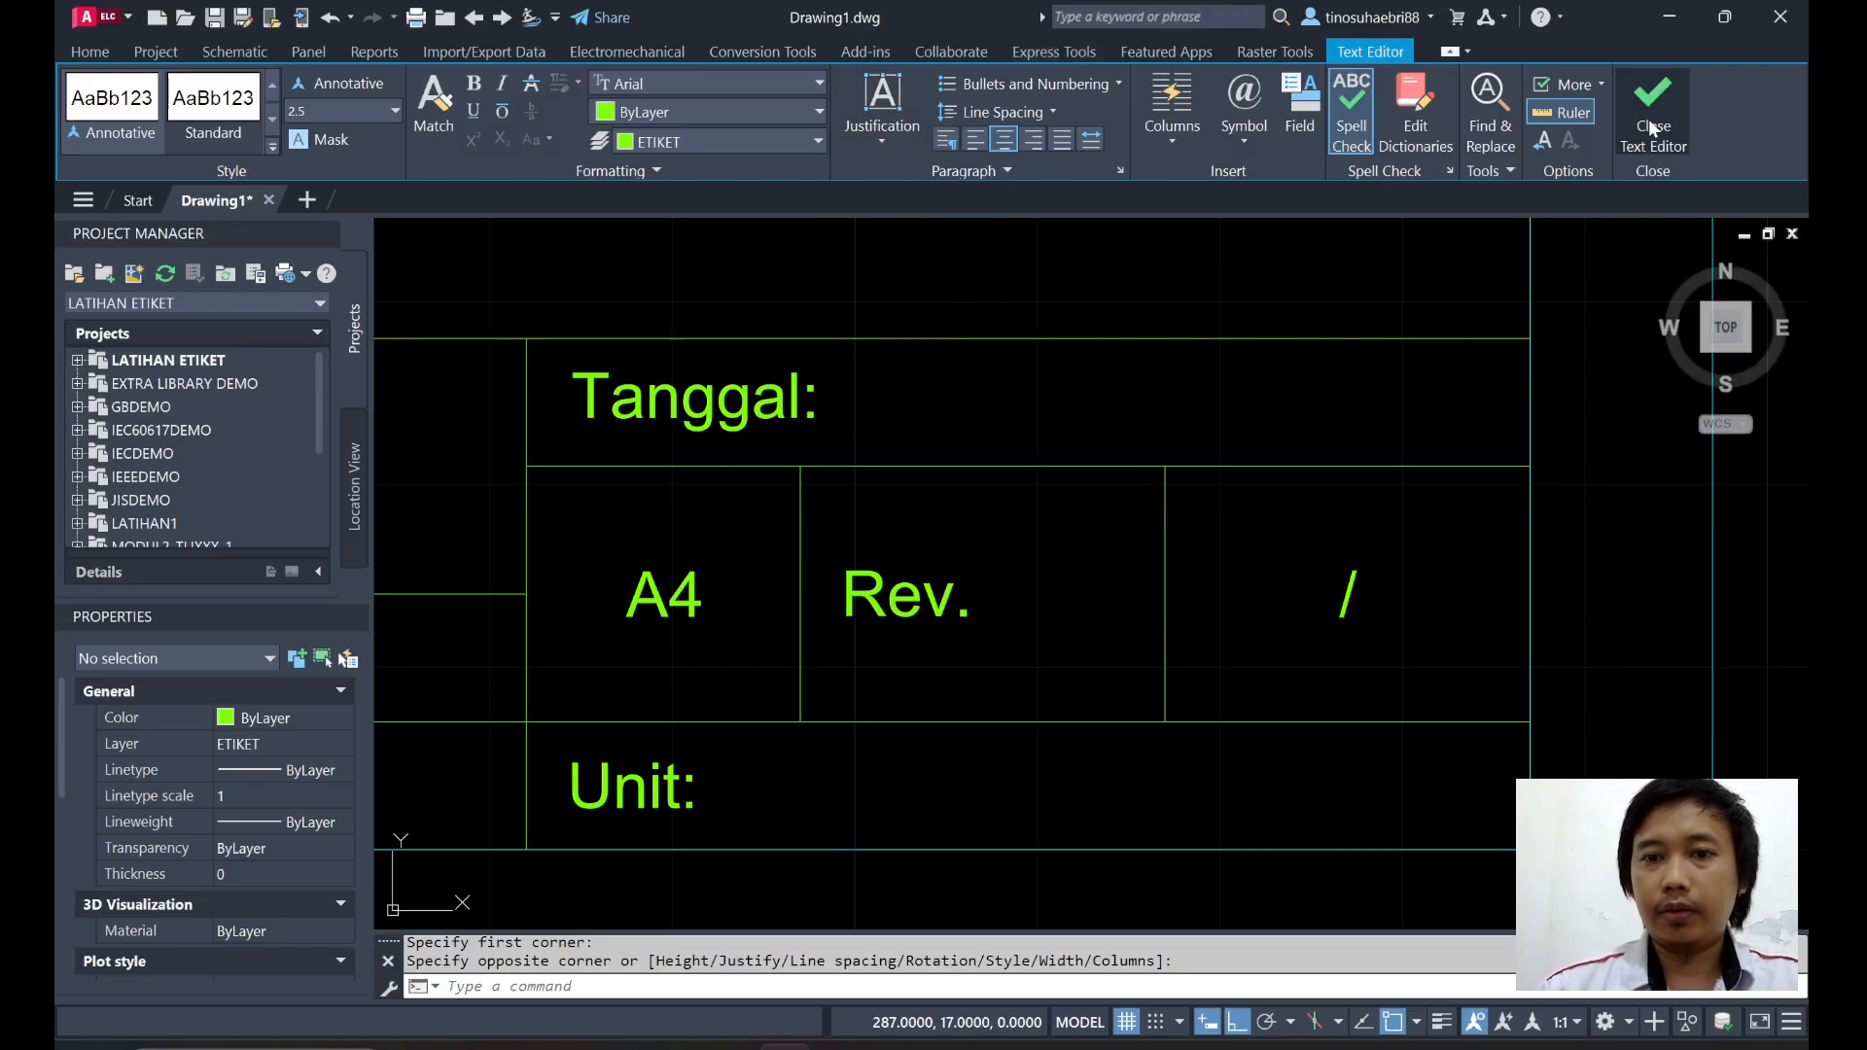
Make LOGO the current layer.
{"action": "scroll", "coordinate": [1068, 553], "scroll_direction": "down", "scroll_amount": 6}
{"action": "scroll", "coordinate": [1096, 617], "scroll_direction": "up", "scroll_amount": 6}
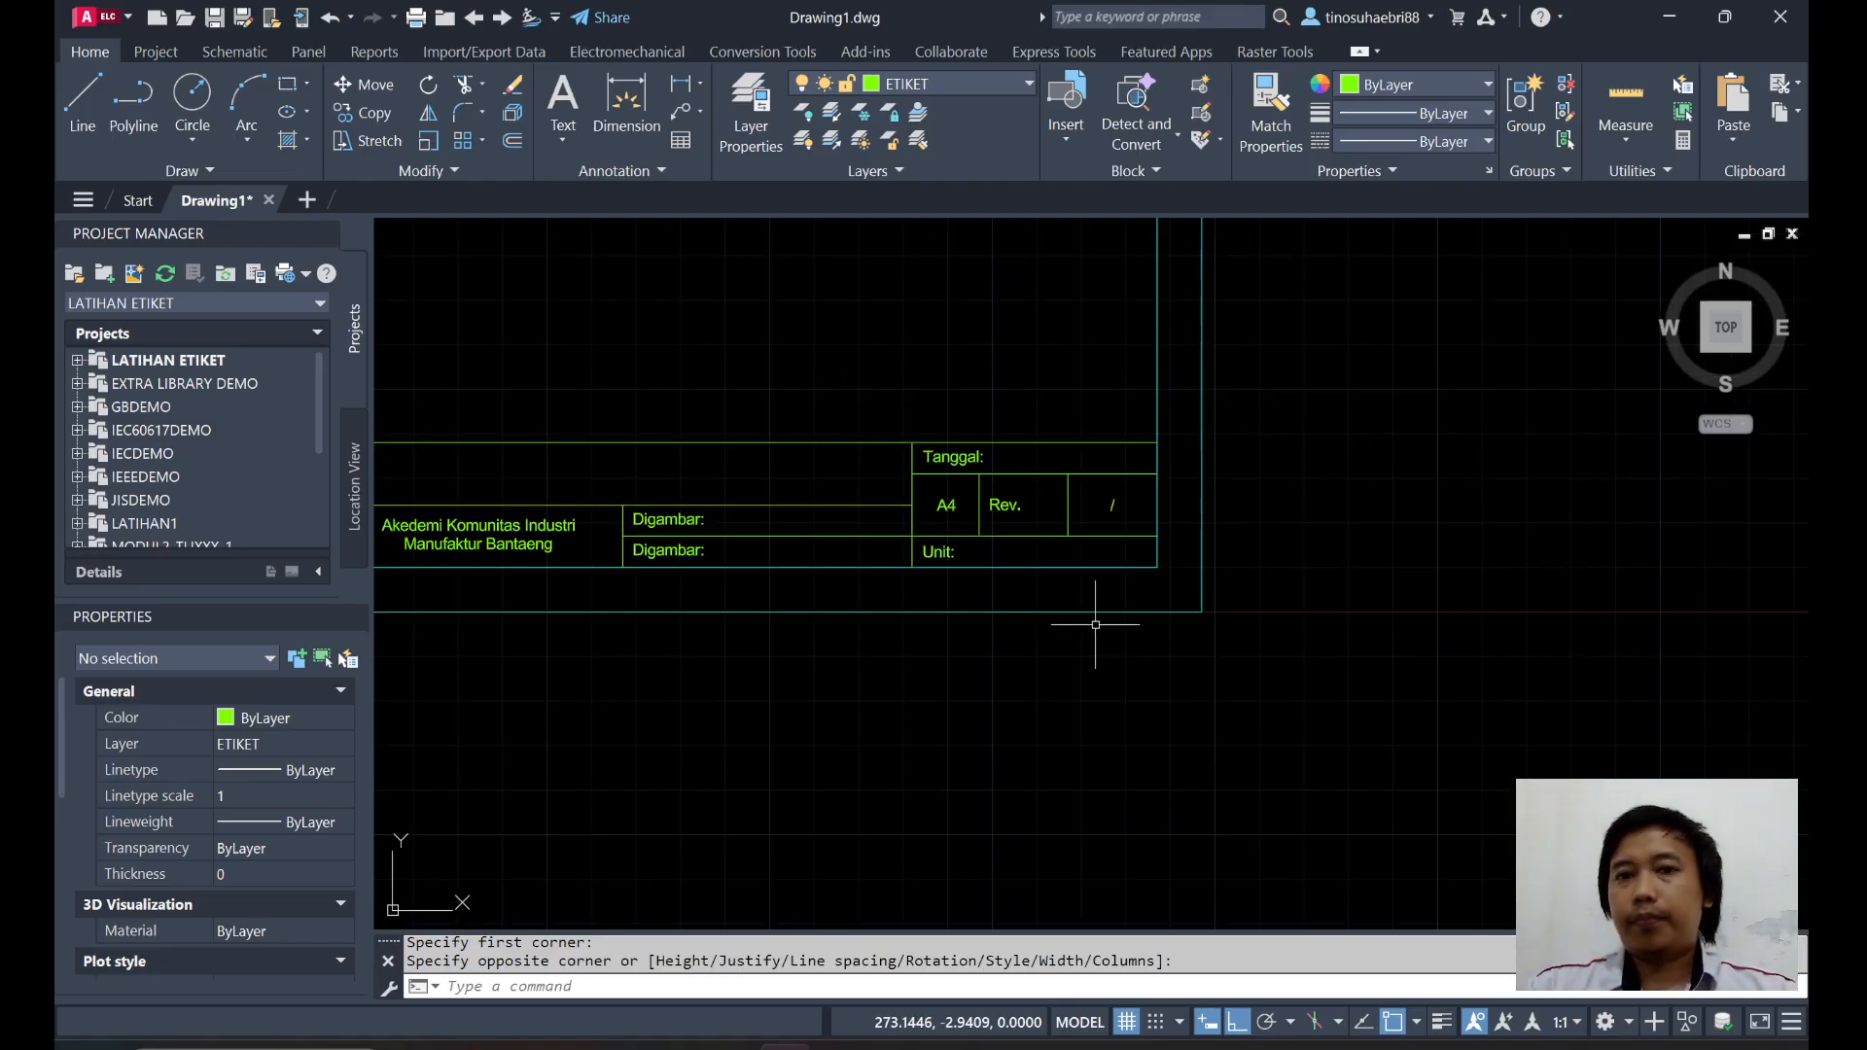
{"action": "middle_click_drag", "start_coordinate": [893, 483], "coordinate": [1249, 412]}
{"action": "middle_click_drag", "start_coordinate": [1090, 466], "coordinate": [1256, 464]}
{"action": "middle_click_drag", "start_coordinate": [1030, 494], "coordinate": [1130, 484]}
{"action": "middle_click_drag", "start_coordinate": [588, 392], "coordinate": [579, 434]}
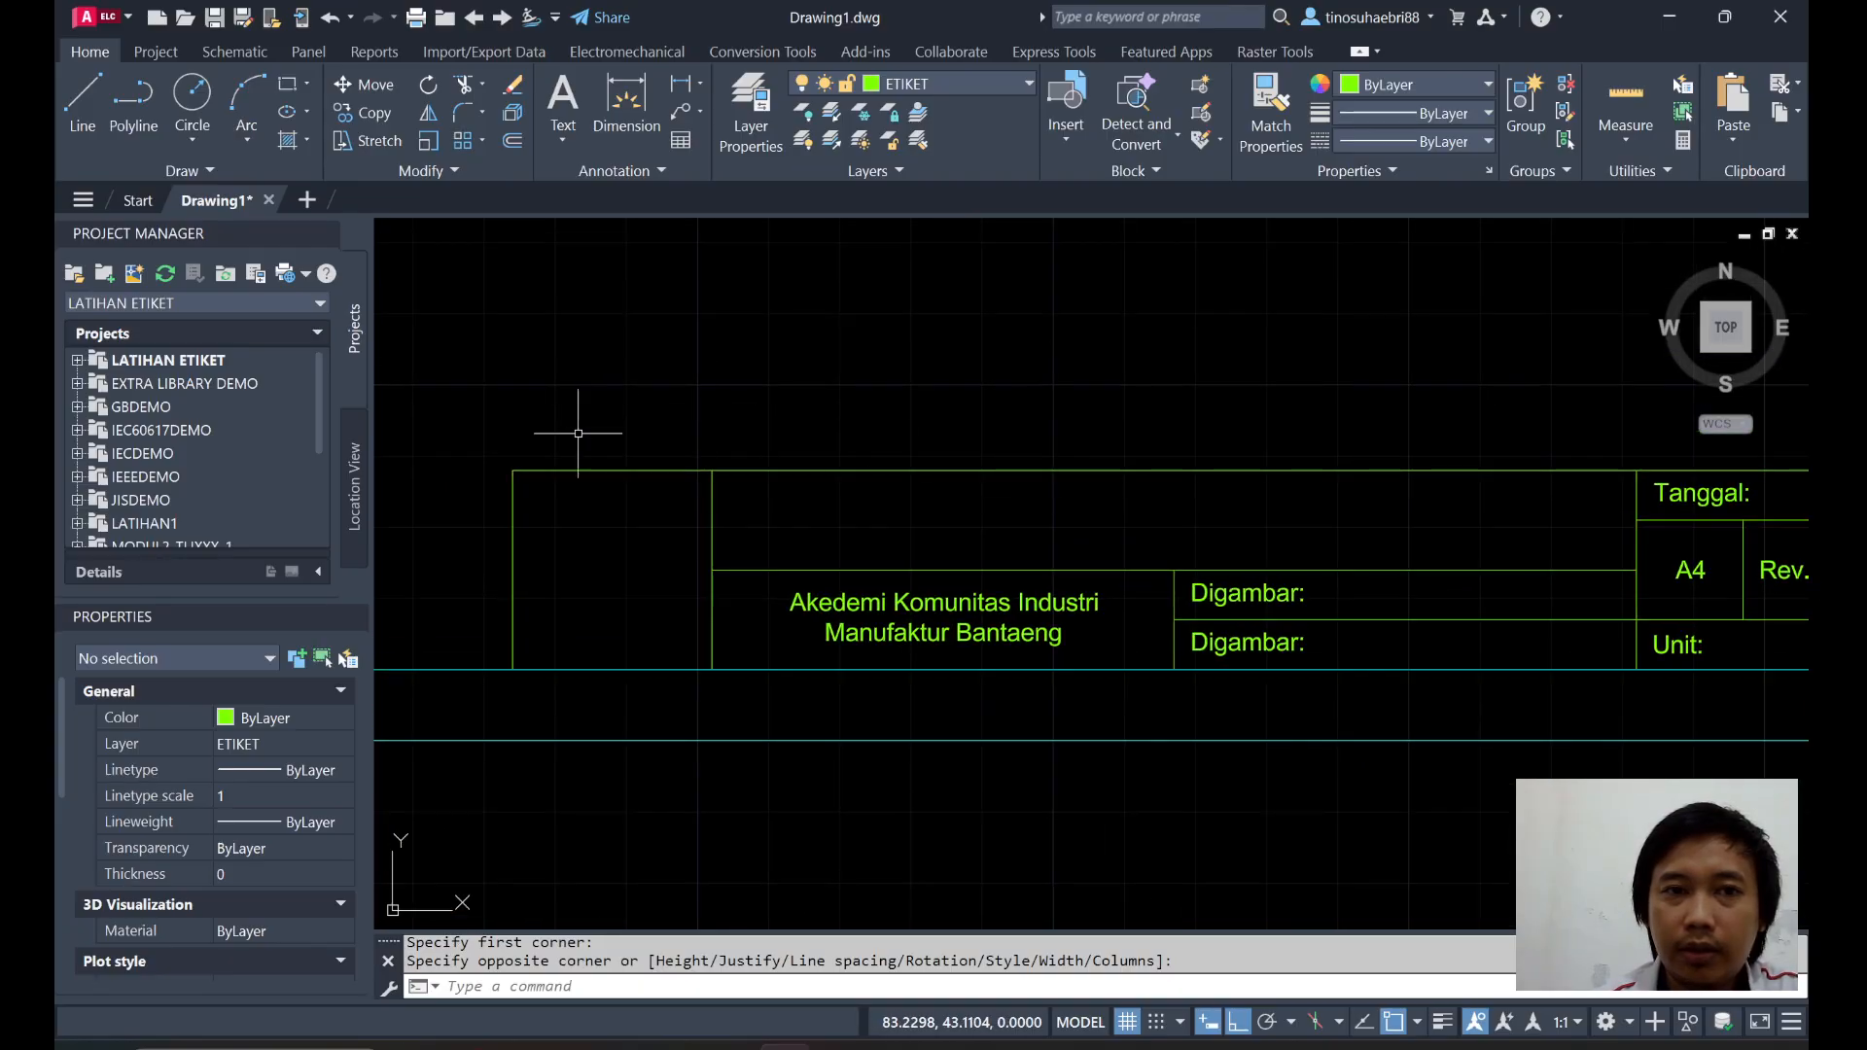
{"action": "key", "text": "Escape"}
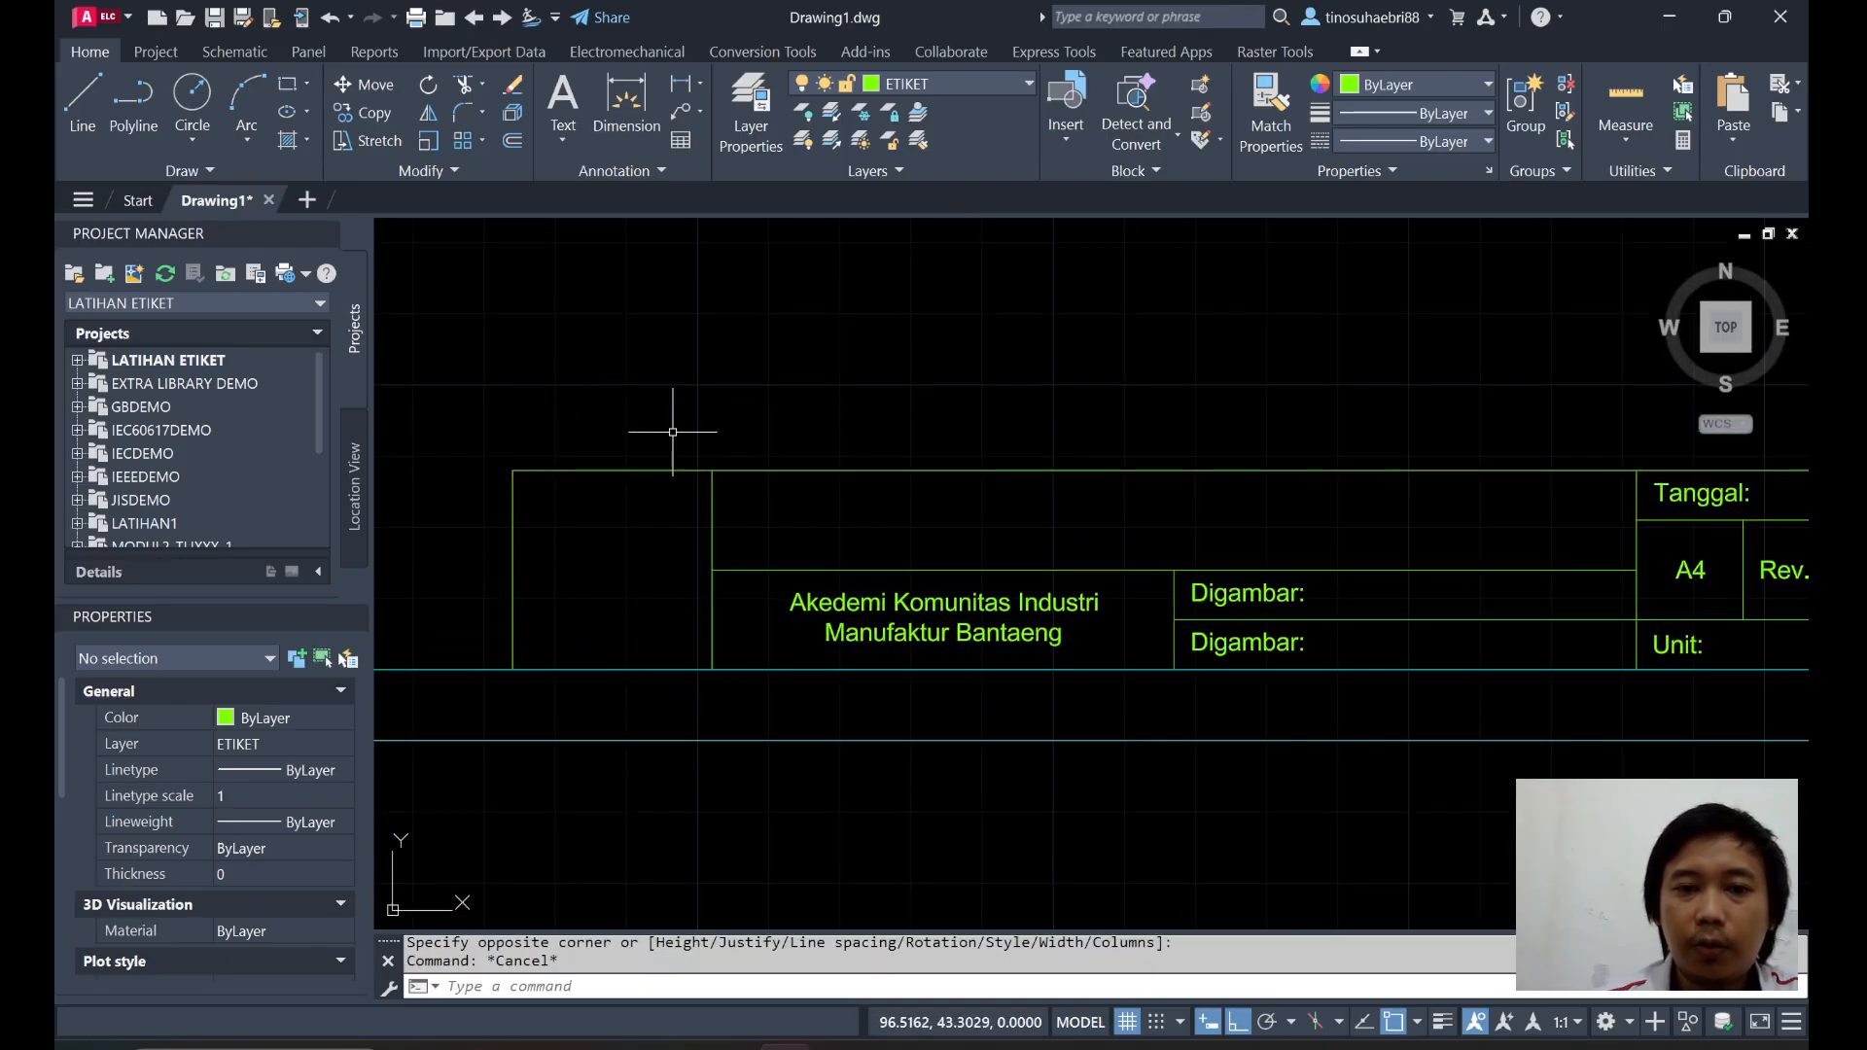
{"action": "type", "text": "IM"}
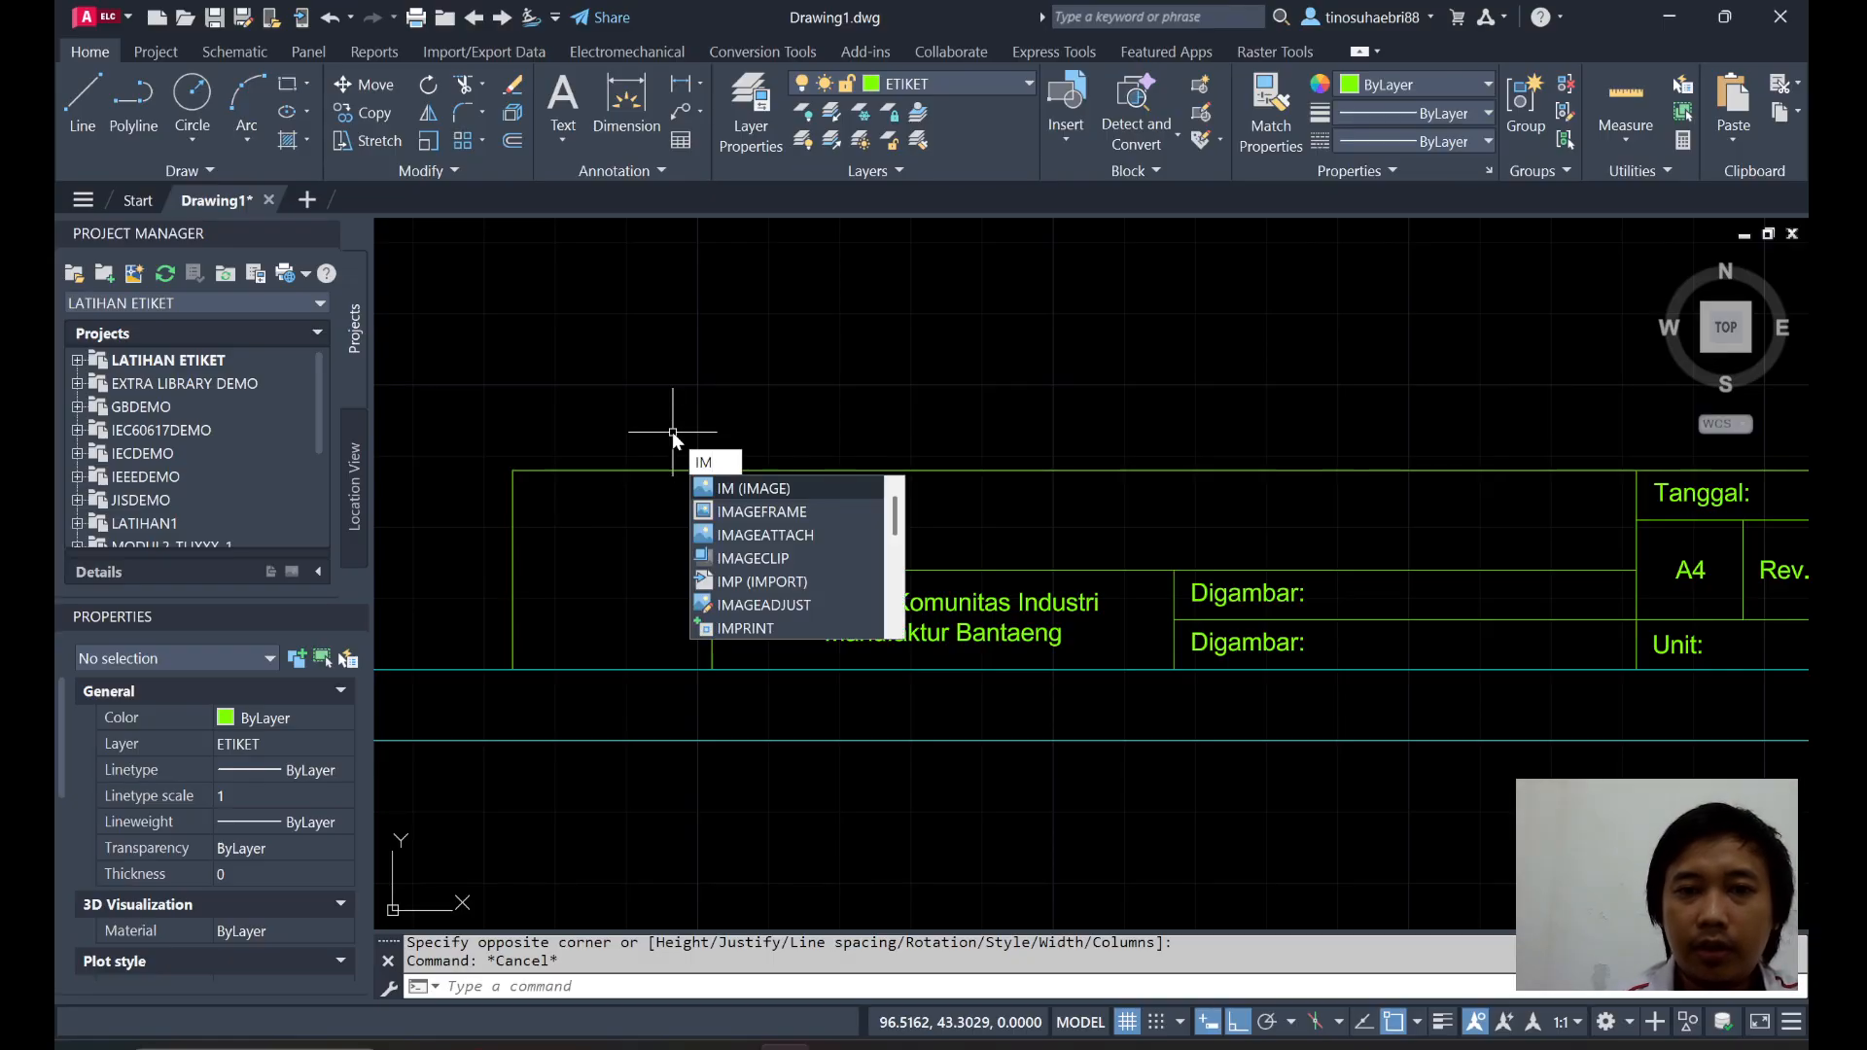
{"action": "key", "text": "Escape"}
{"action": "left_click", "coordinate": [948, 83]}
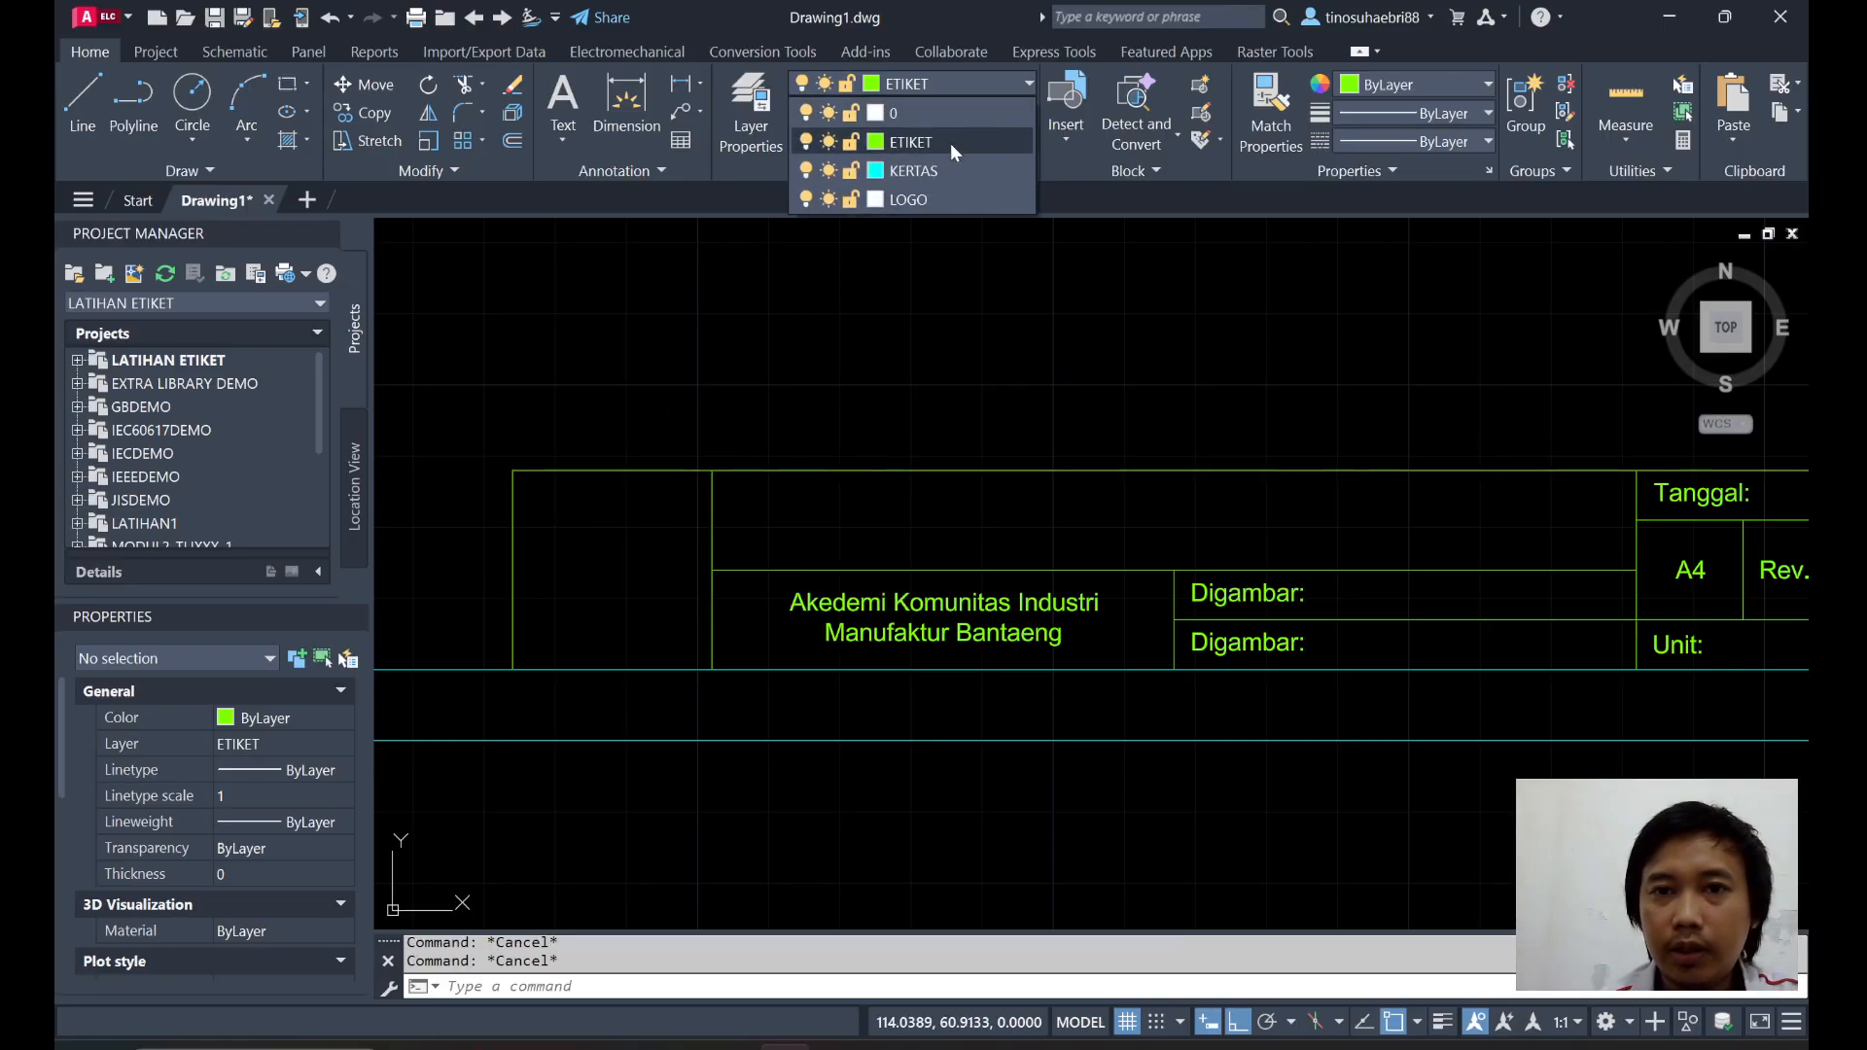
{"action": "left_click", "coordinate": [916, 199]}
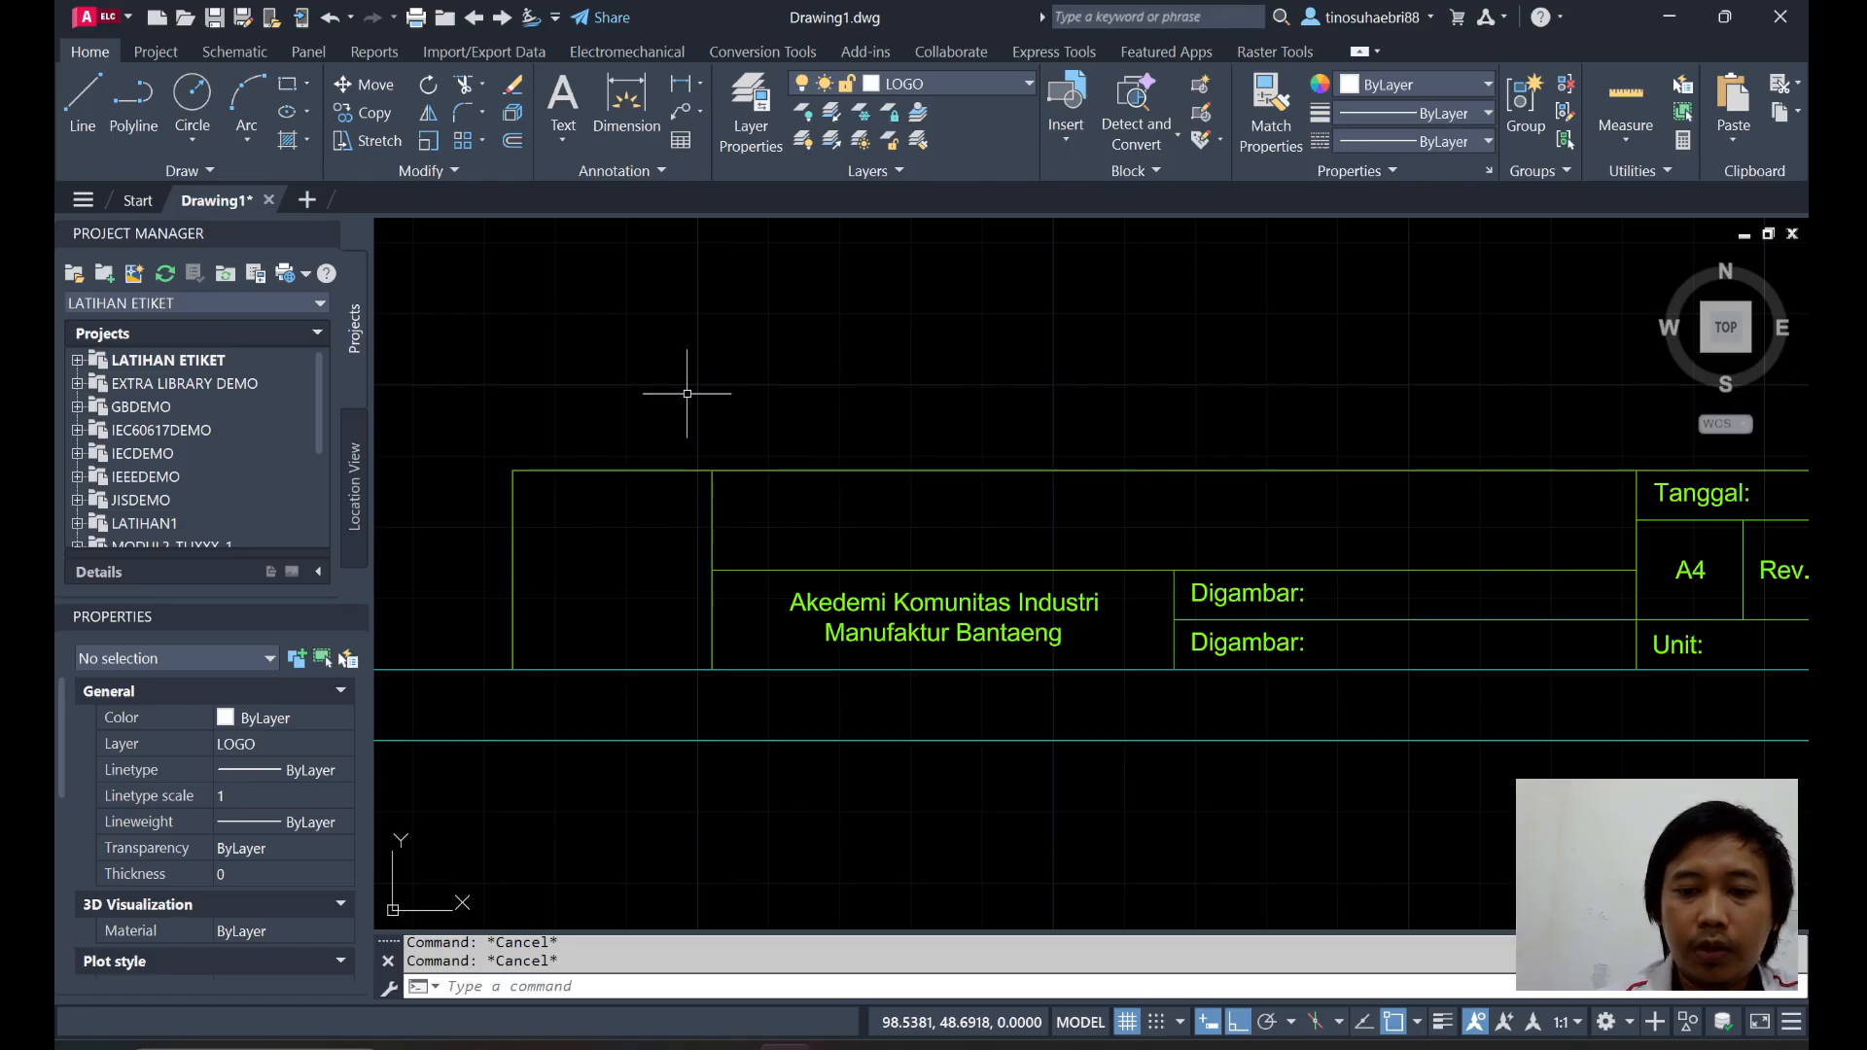
Open the external references with the IMAGE command and choose akom.png as the image to attach, accepting the attachment settings.
{"action": "type", "text": "me"}
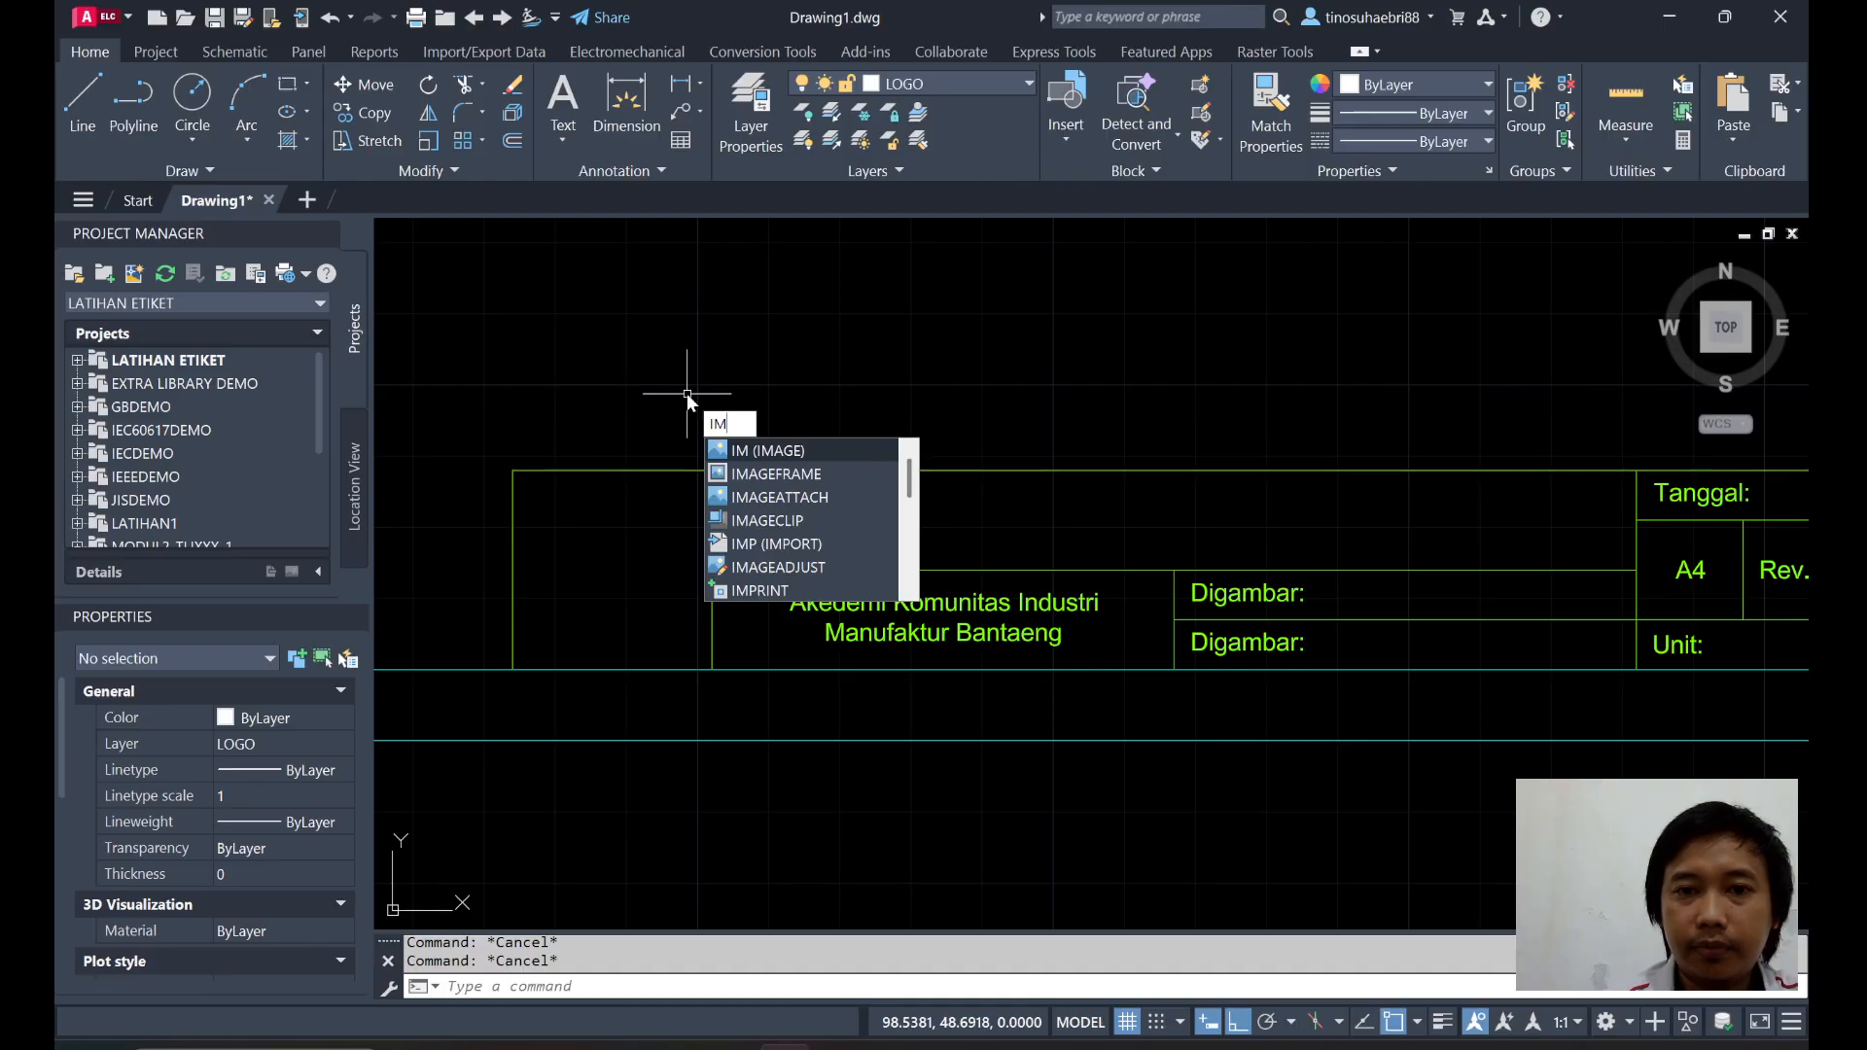
{"action": "type", "text": "E"}
{"action": "type", "text": "a"}
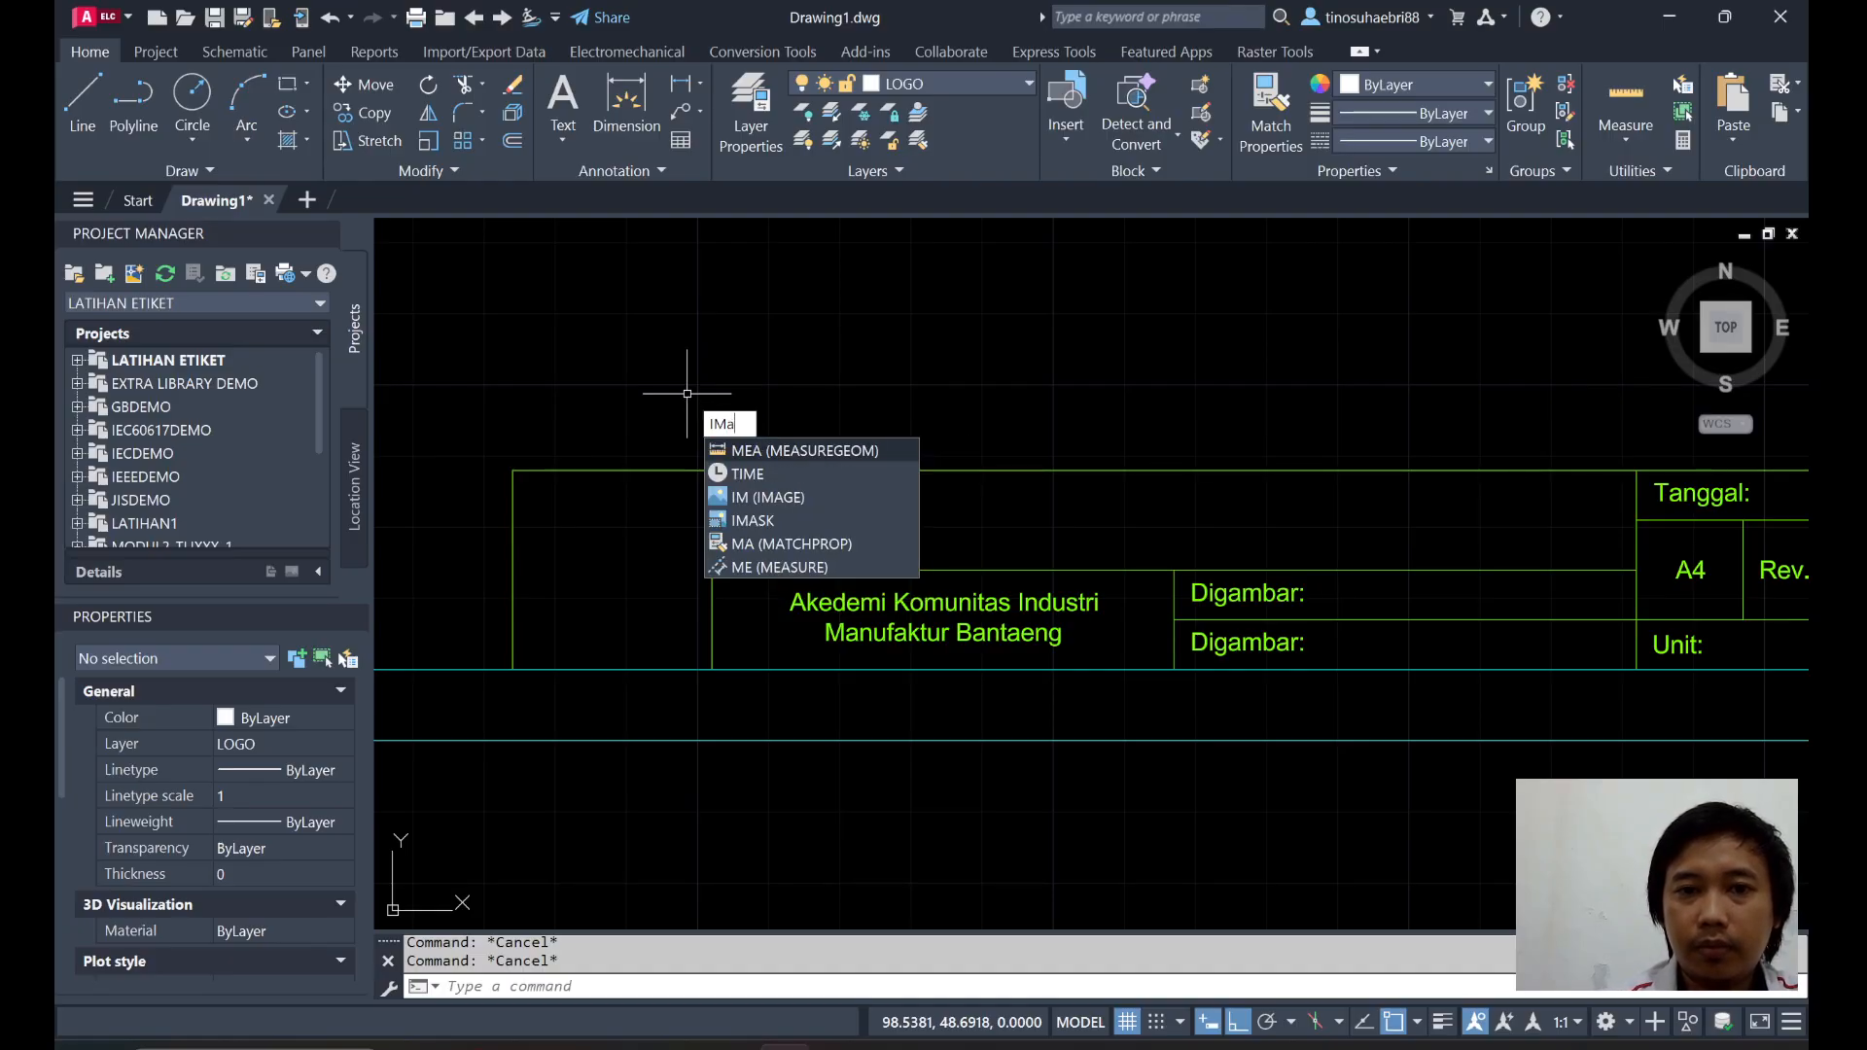
{"action": "key", "text": "Return"}
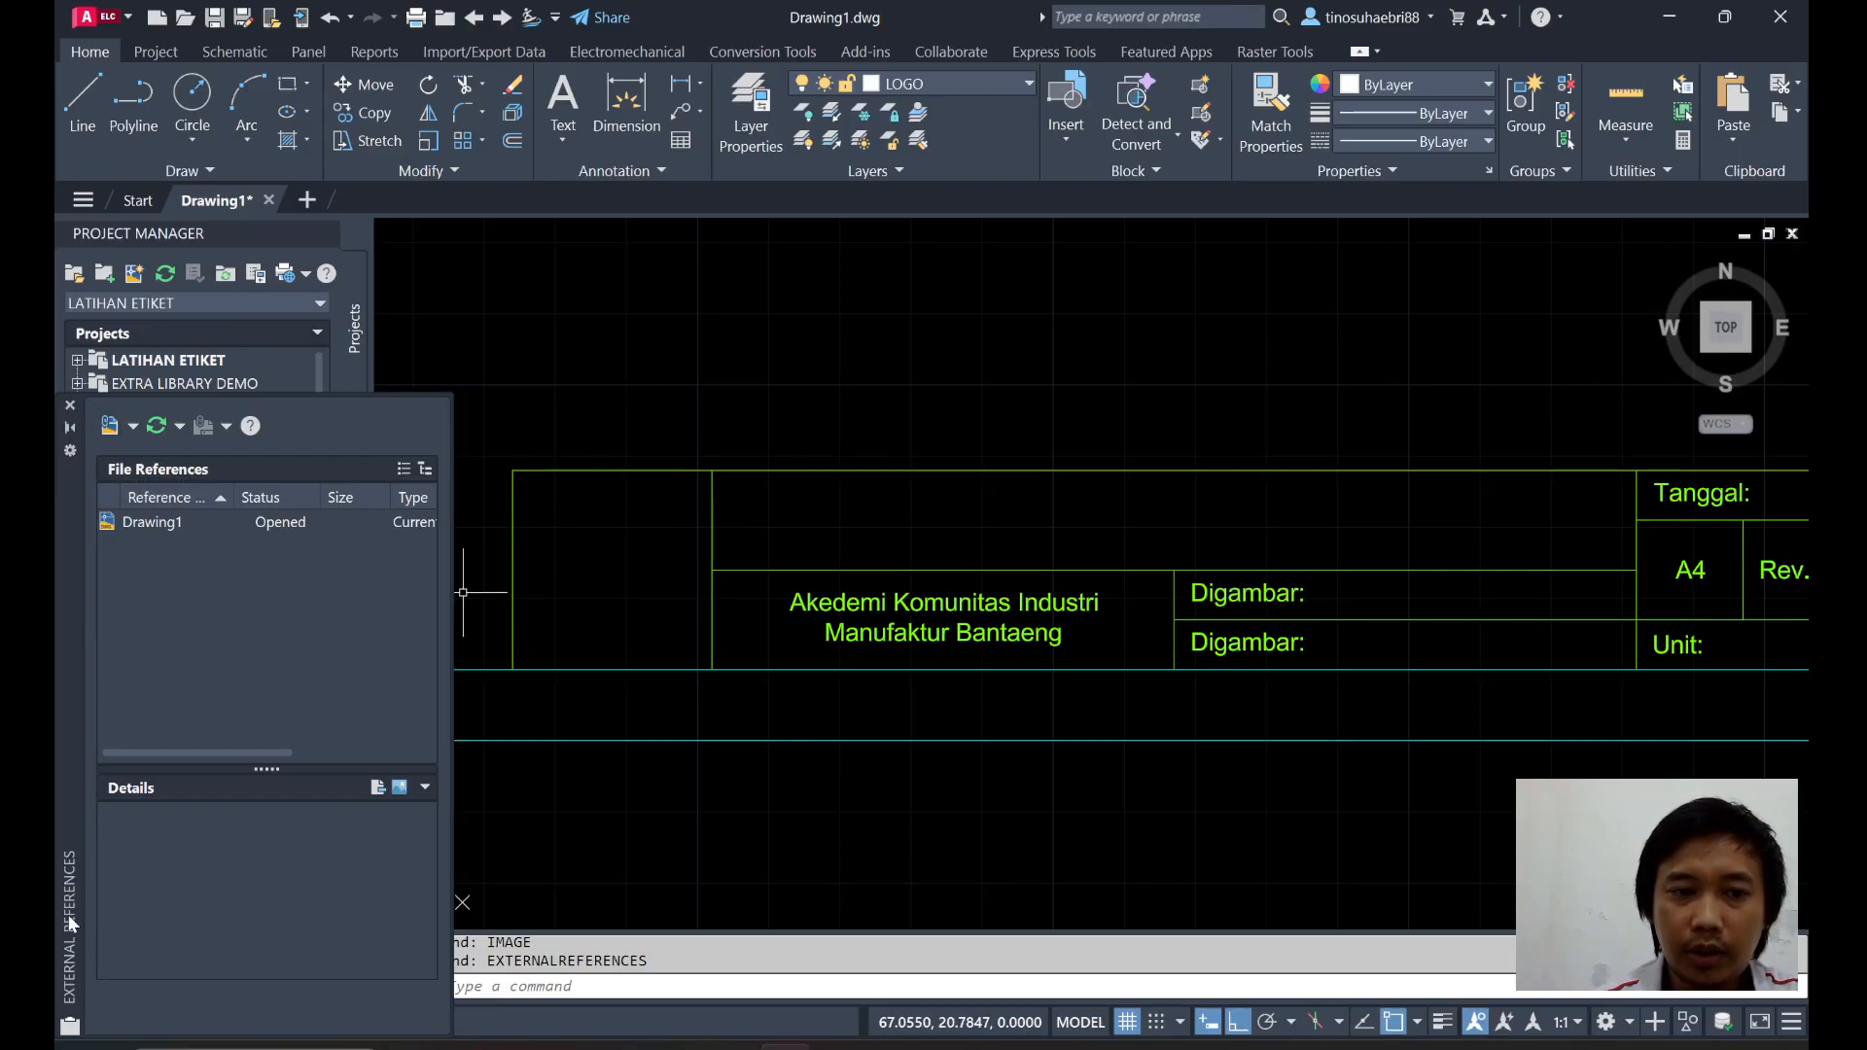
{"action": "left_click", "coordinate": [133, 428]}
{"action": "left_click", "coordinate": [163, 484]}
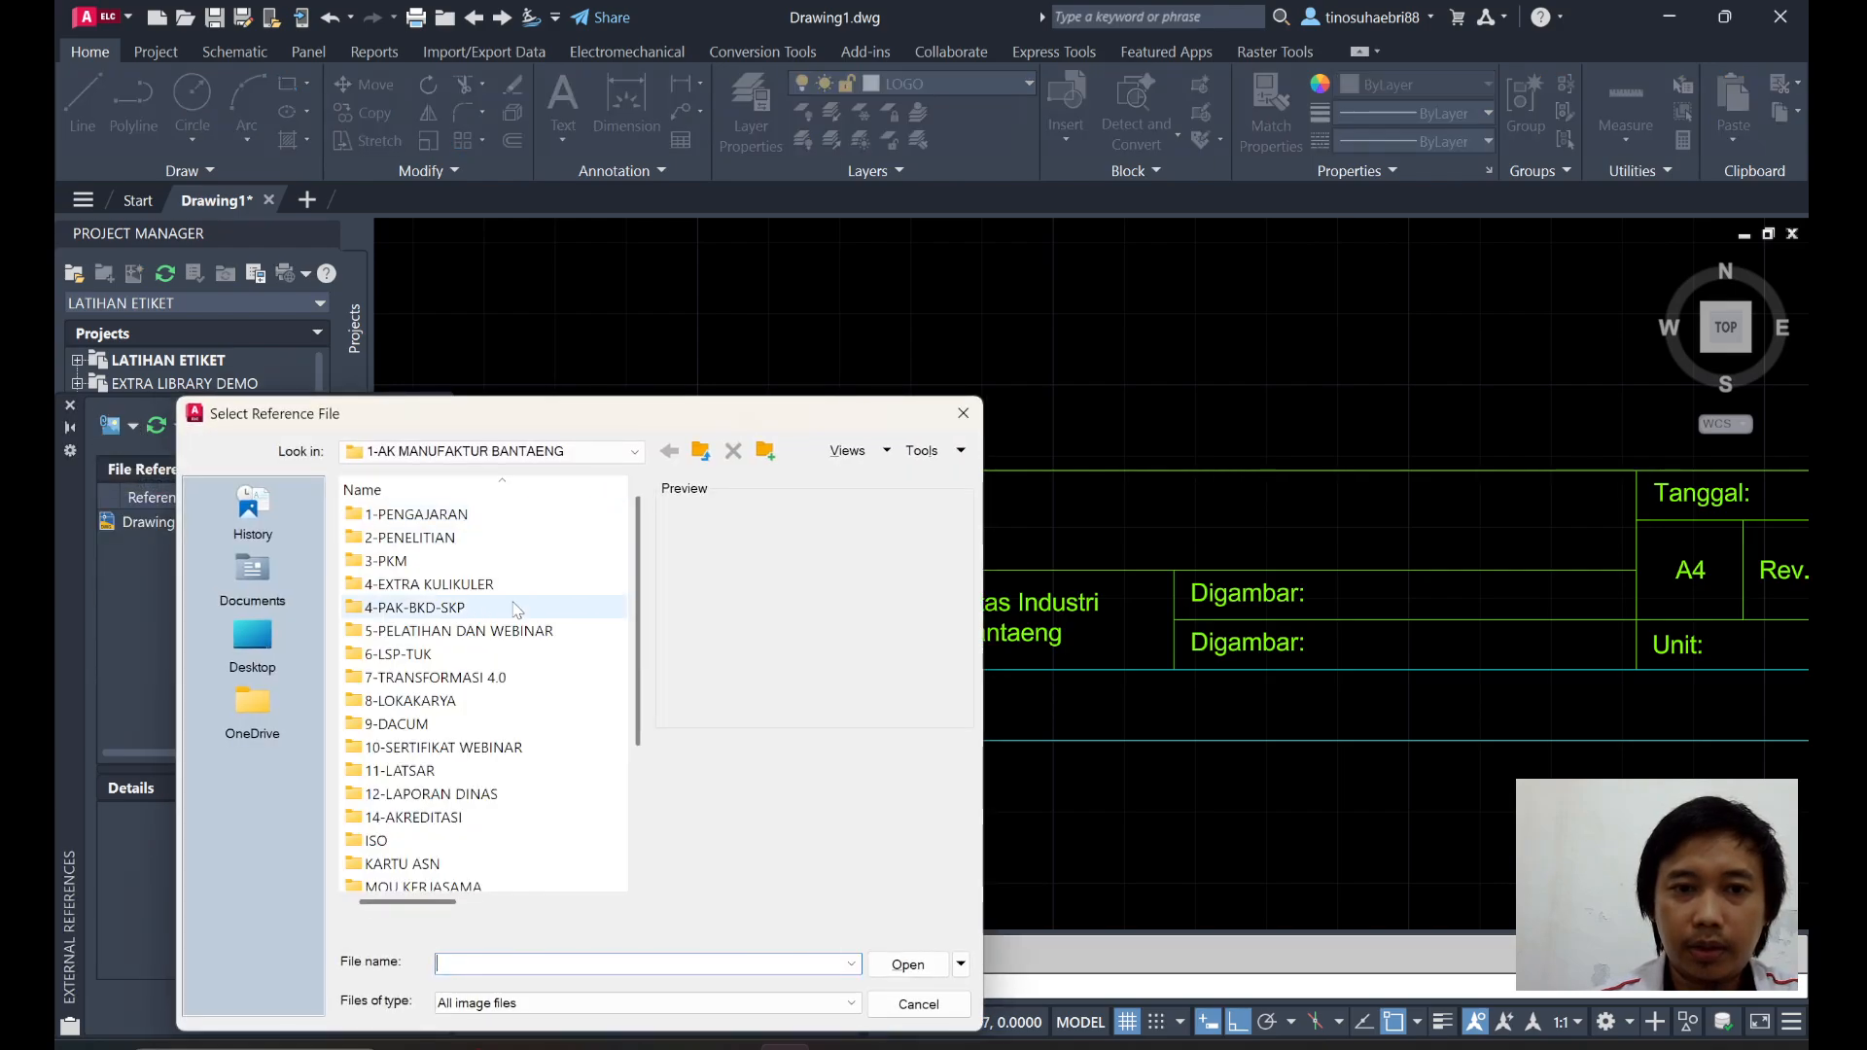
{"action": "scroll", "coordinate": [516, 609], "scroll_direction": "down", "scroll_amount": 3}
{"action": "left_click", "coordinate": [418, 818]}
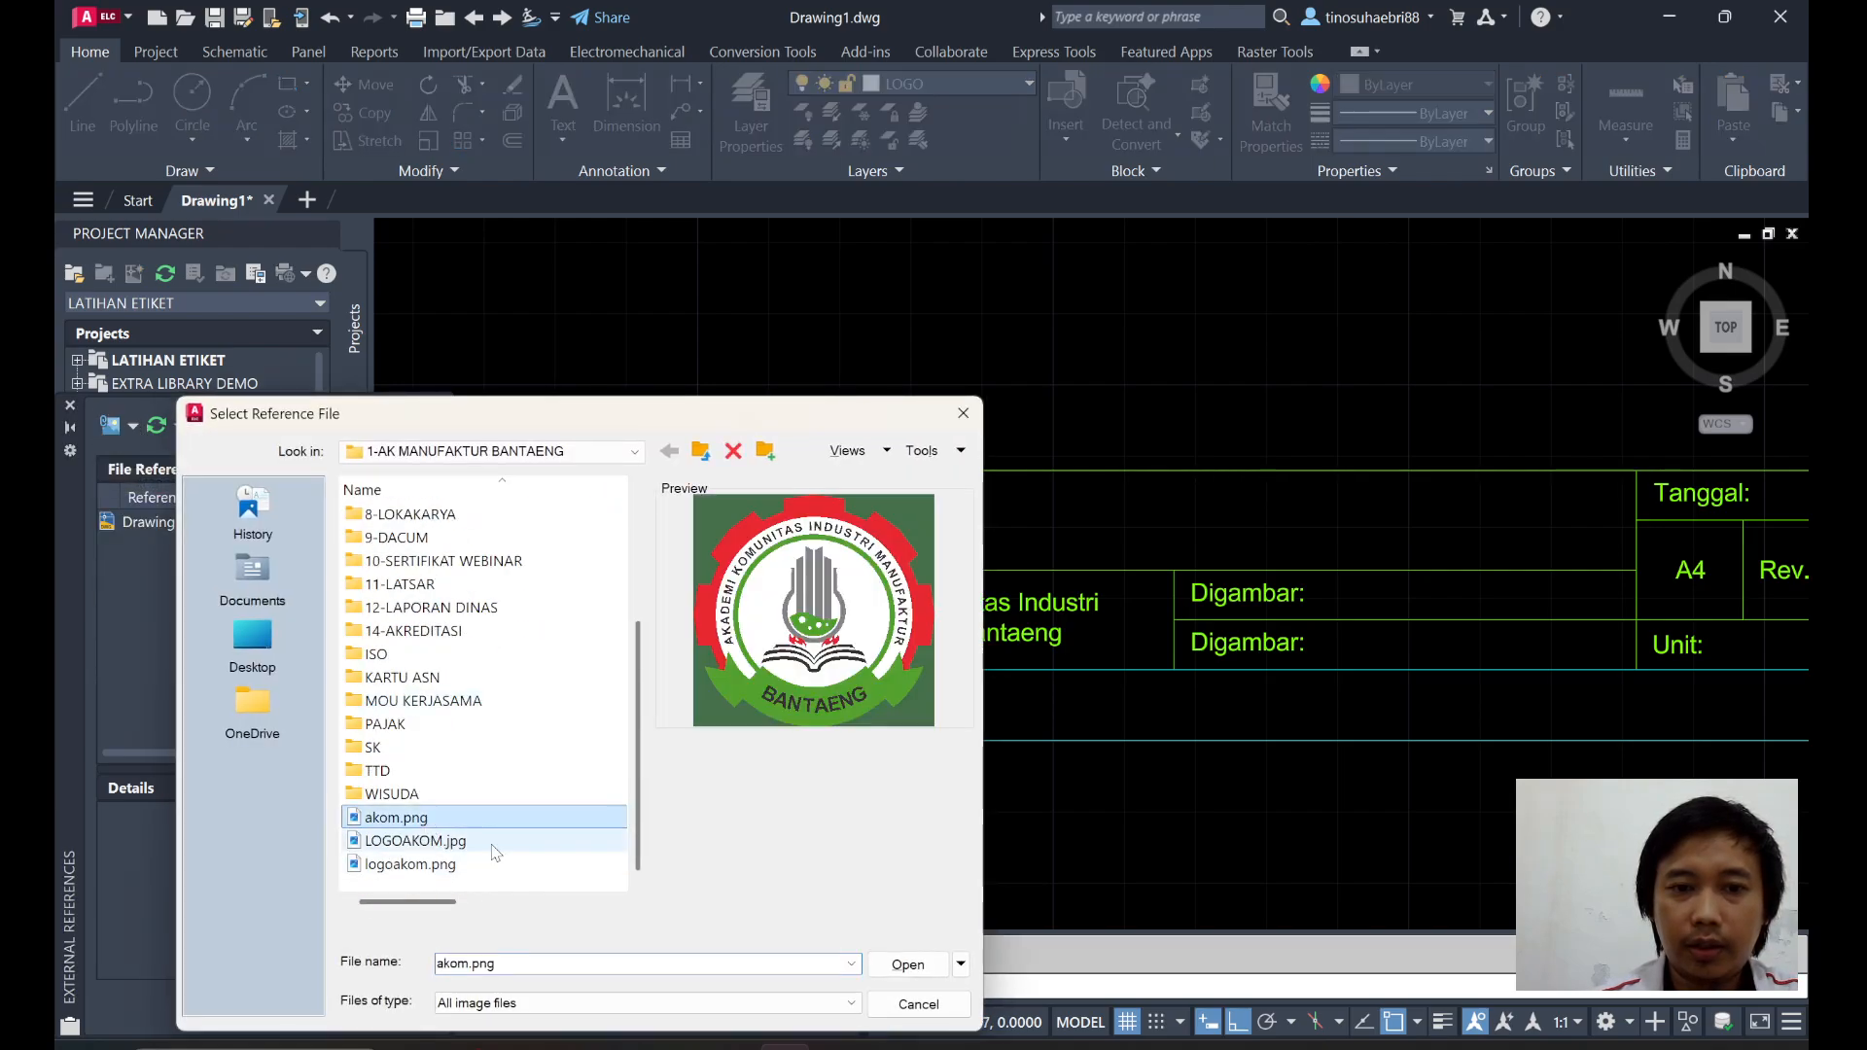
{"action": "left_click", "coordinate": [908, 965]}
{"action": "left_click", "coordinate": [954, 745]}
Place the logo image with its insertion point inside the drawing frame above the title block, picking the scale factor freehand.
{"action": "scroll", "coordinate": [854, 661], "scroll_direction": "down", "scroll_amount": 5}
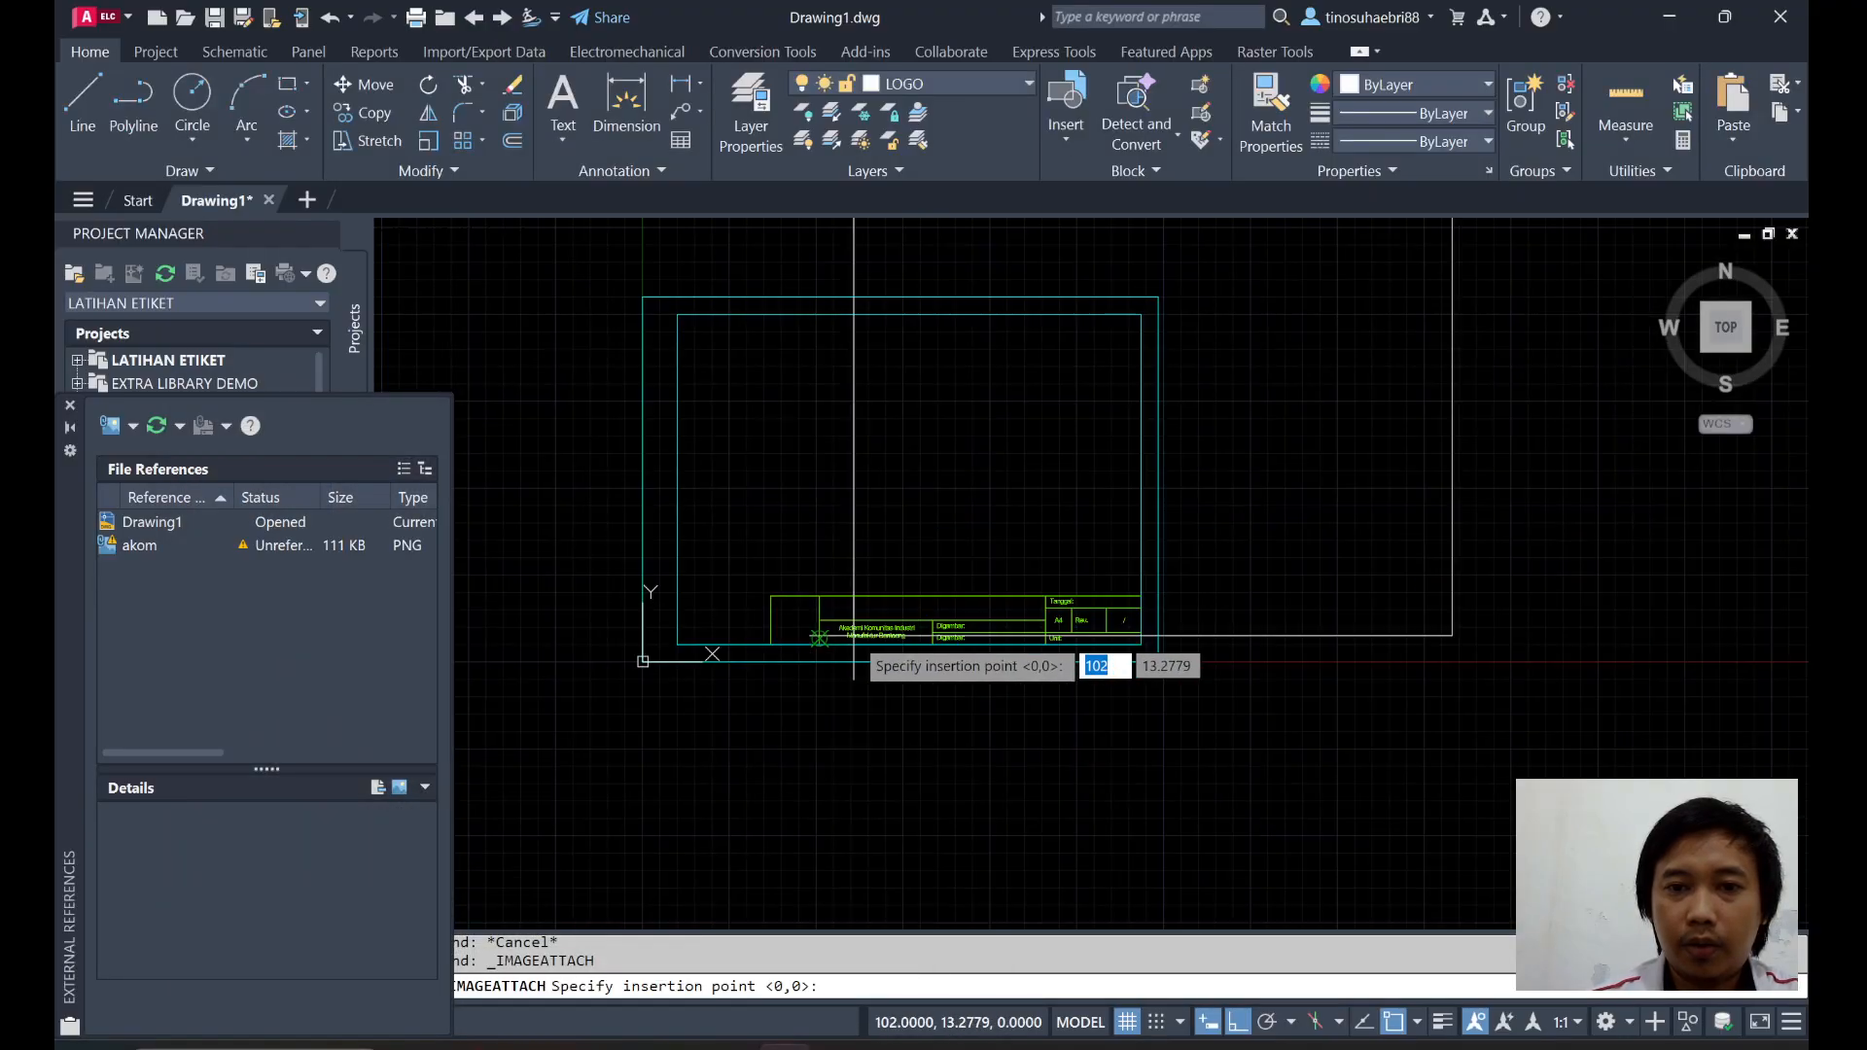
{"action": "scroll", "coordinate": [854, 636], "scroll_direction": "down", "scroll_amount": 4}
{"action": "middle_click_drag", "start_coordinate": [851, 530], "coordinate": [718, 616]}
{"action": "scroll", "coordinate": [672, 678], "scroll_direction": "up", "scroll_amount": 4}
{"action": "left_click", "coordinate": [688, 678]}
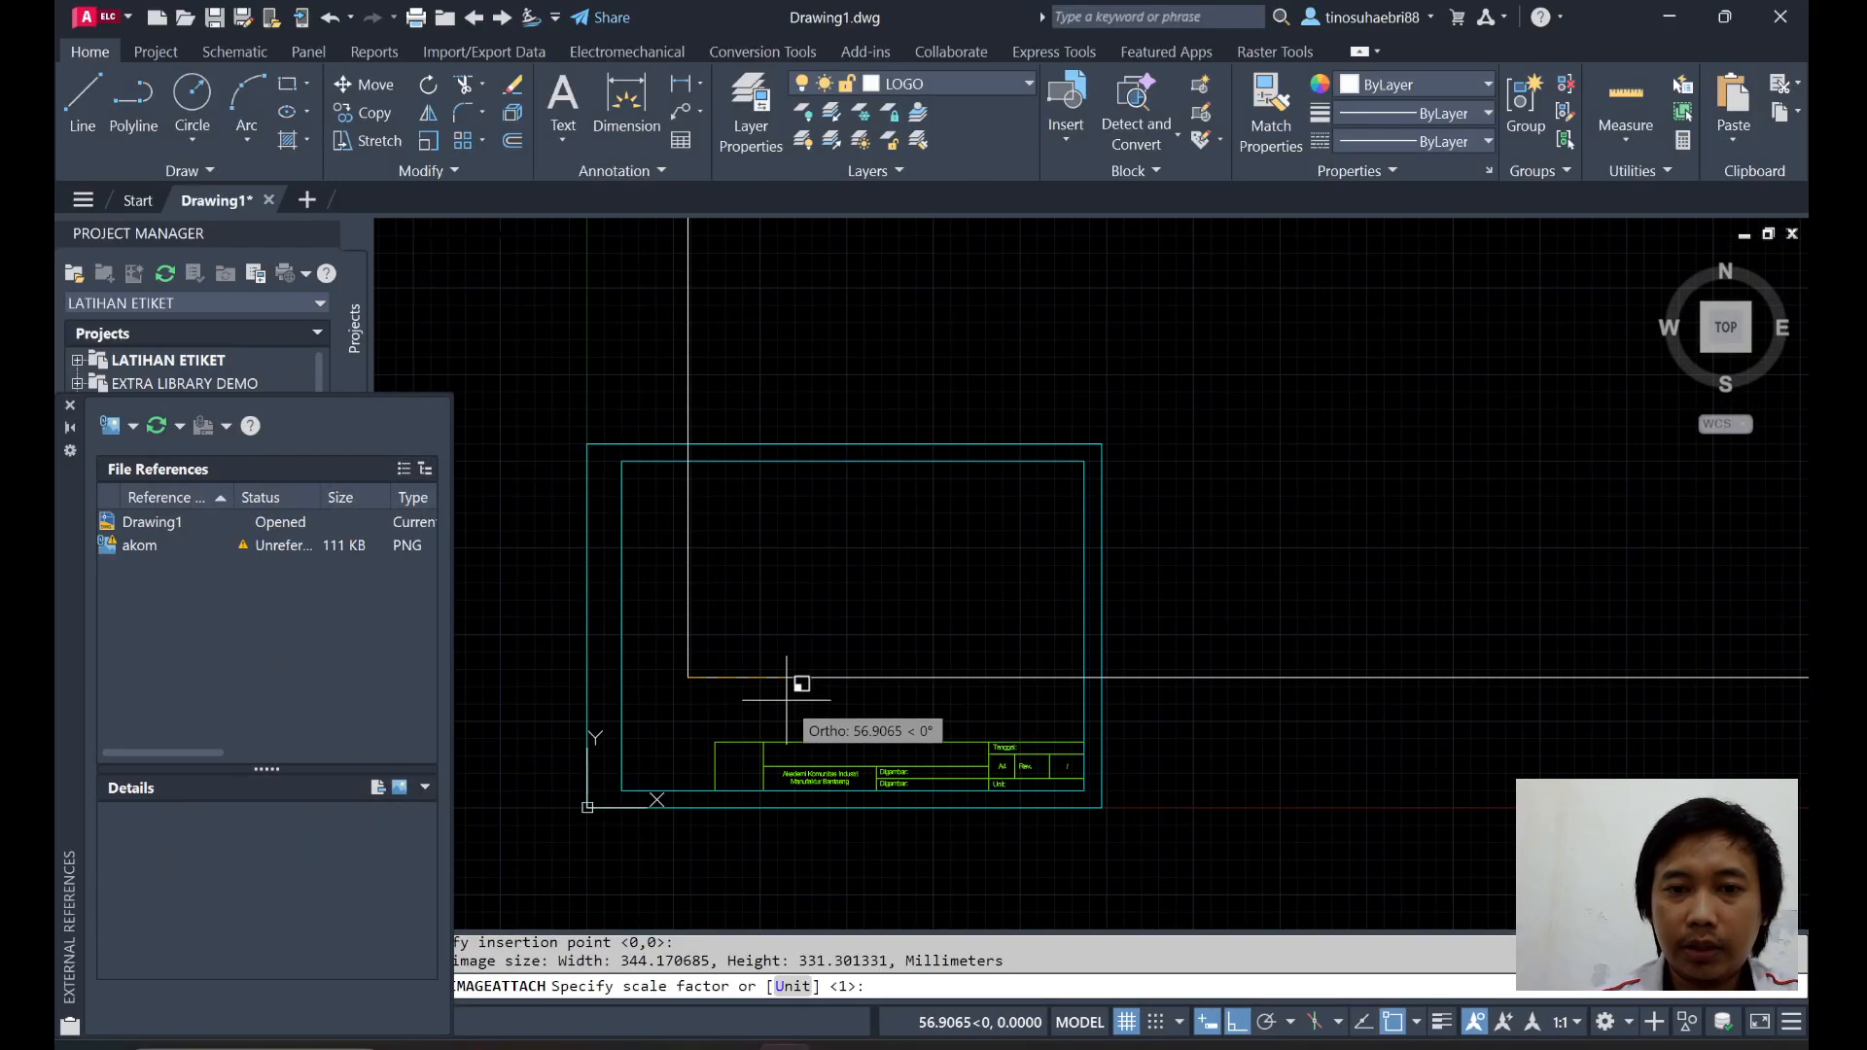
{"action": "left_click", "coordinate": [744, 637]}
Scale the akom logo image down with SCALE about its lower-left corner, picking a factor freehand so it fits the title block's logo cell.
{"action": "scroll", "coordinate": [763, 671], "scroll_direction": "down", "scroll_amount": 4}
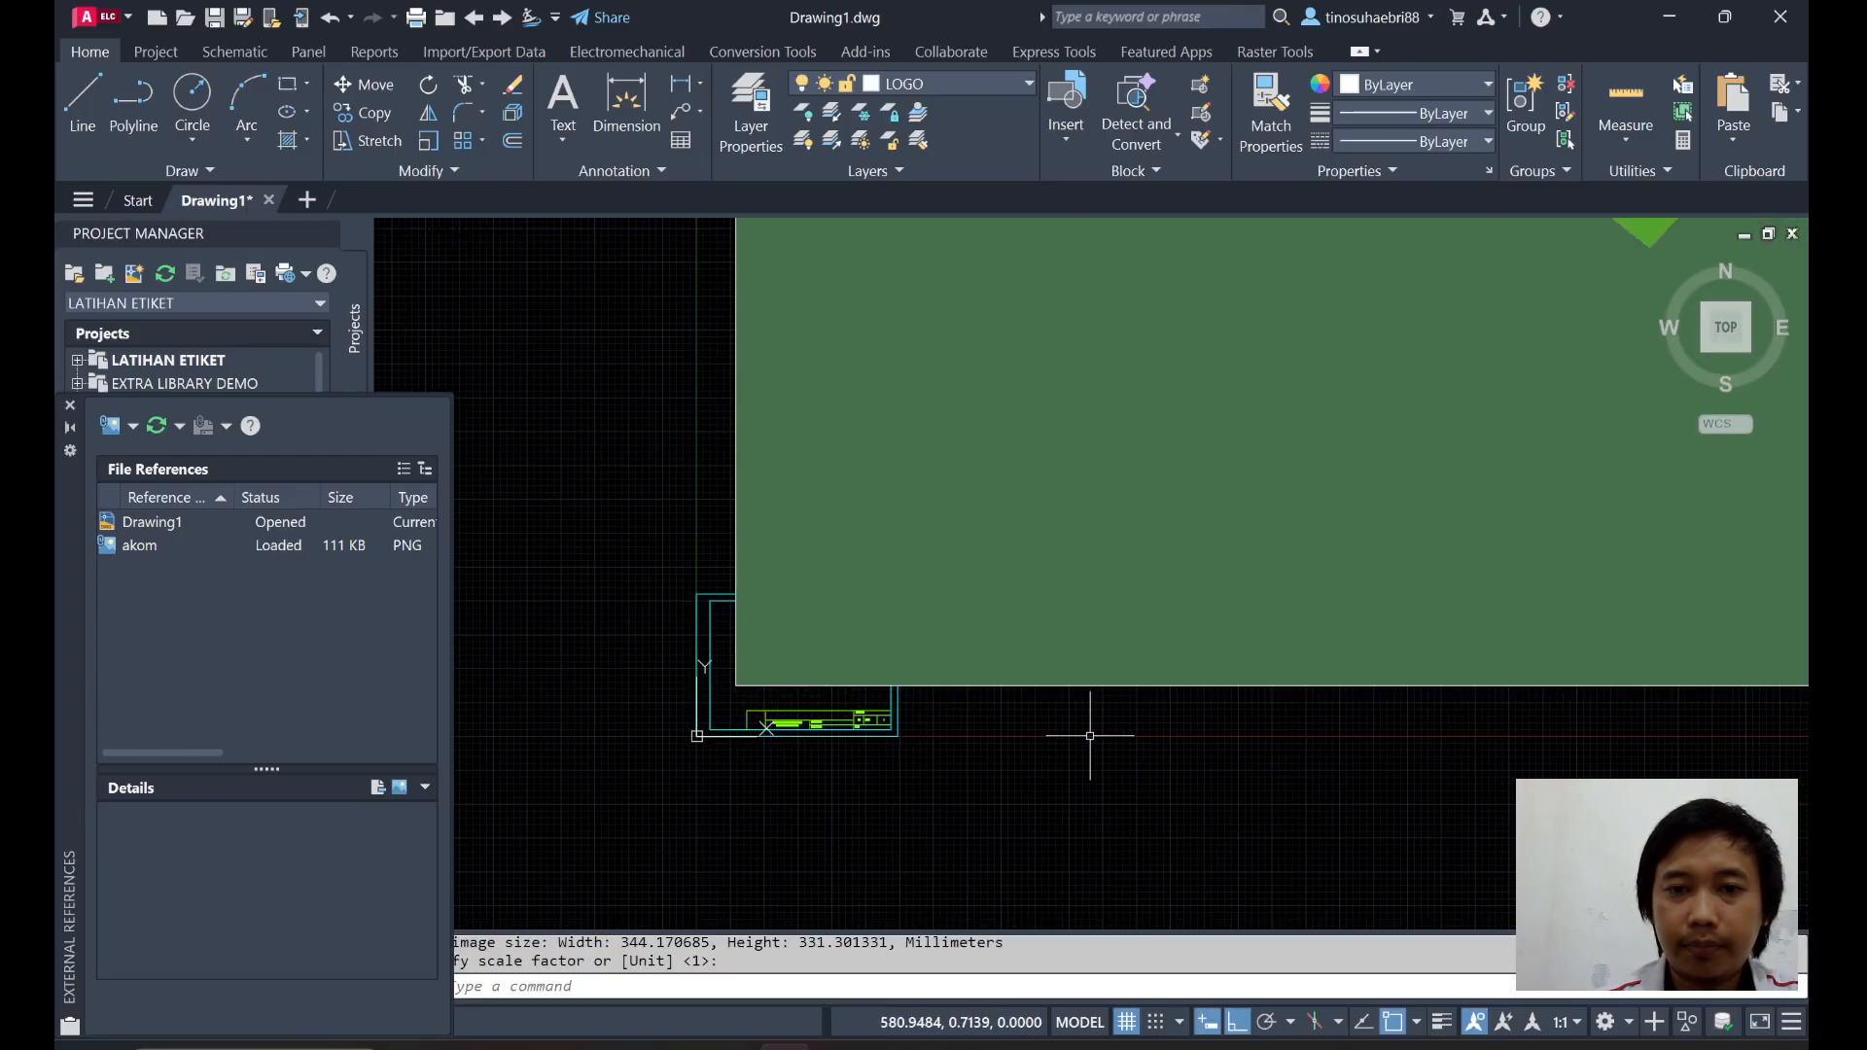
{"action": "scroll", "coordinate": [1105, 688], "scroll_direction": "down", "scroll_amount": 3}
{"action": "scroll", "coordinate": [876, 762], "scroll_direction": "up", "scroll_amount": 6}
{"action": "left_click", "coordinate": [899, 736]}
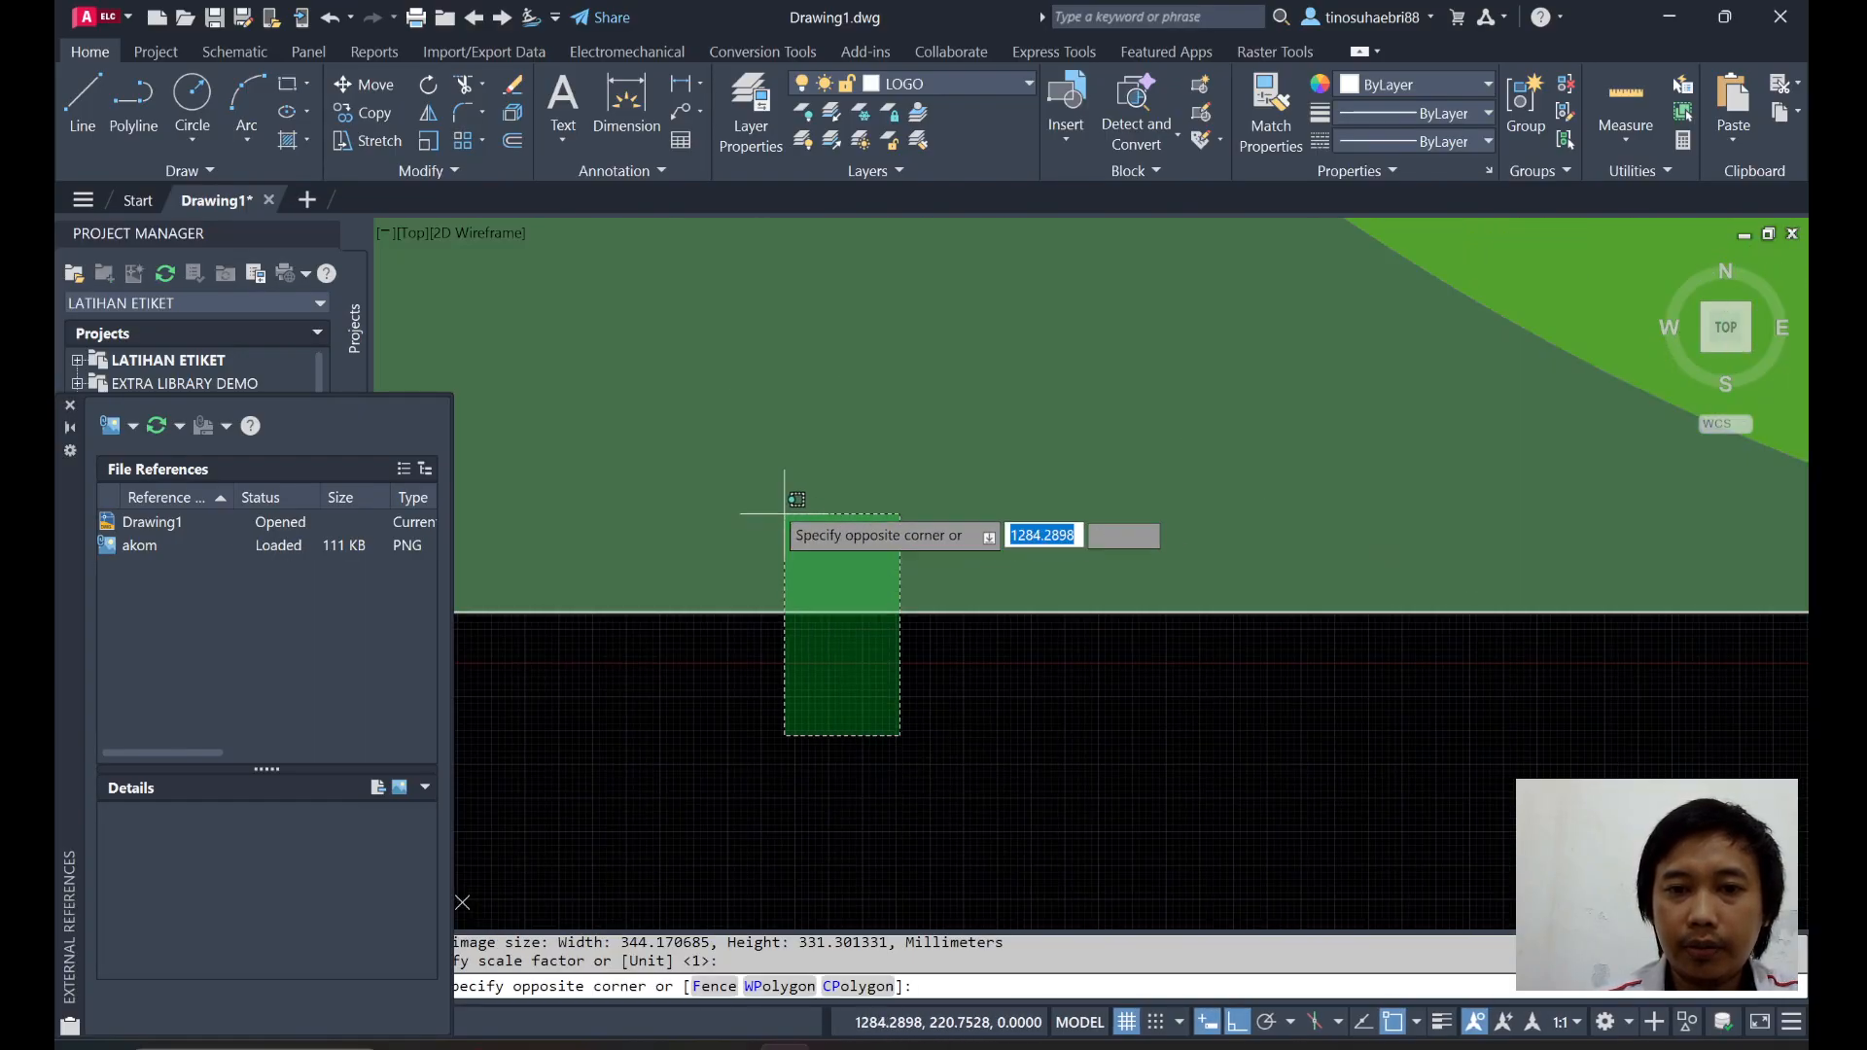
{"action": "left_click", "coordinate": [785, 513]}
{"action": "scroll", "coordinate": [720, 654], "scroll_direction": "down", "scroll_amount": 3}
{"action": "scroll", "coordinate": [867, 762], "scroll_direction": "up", "scroll_amount": 2}
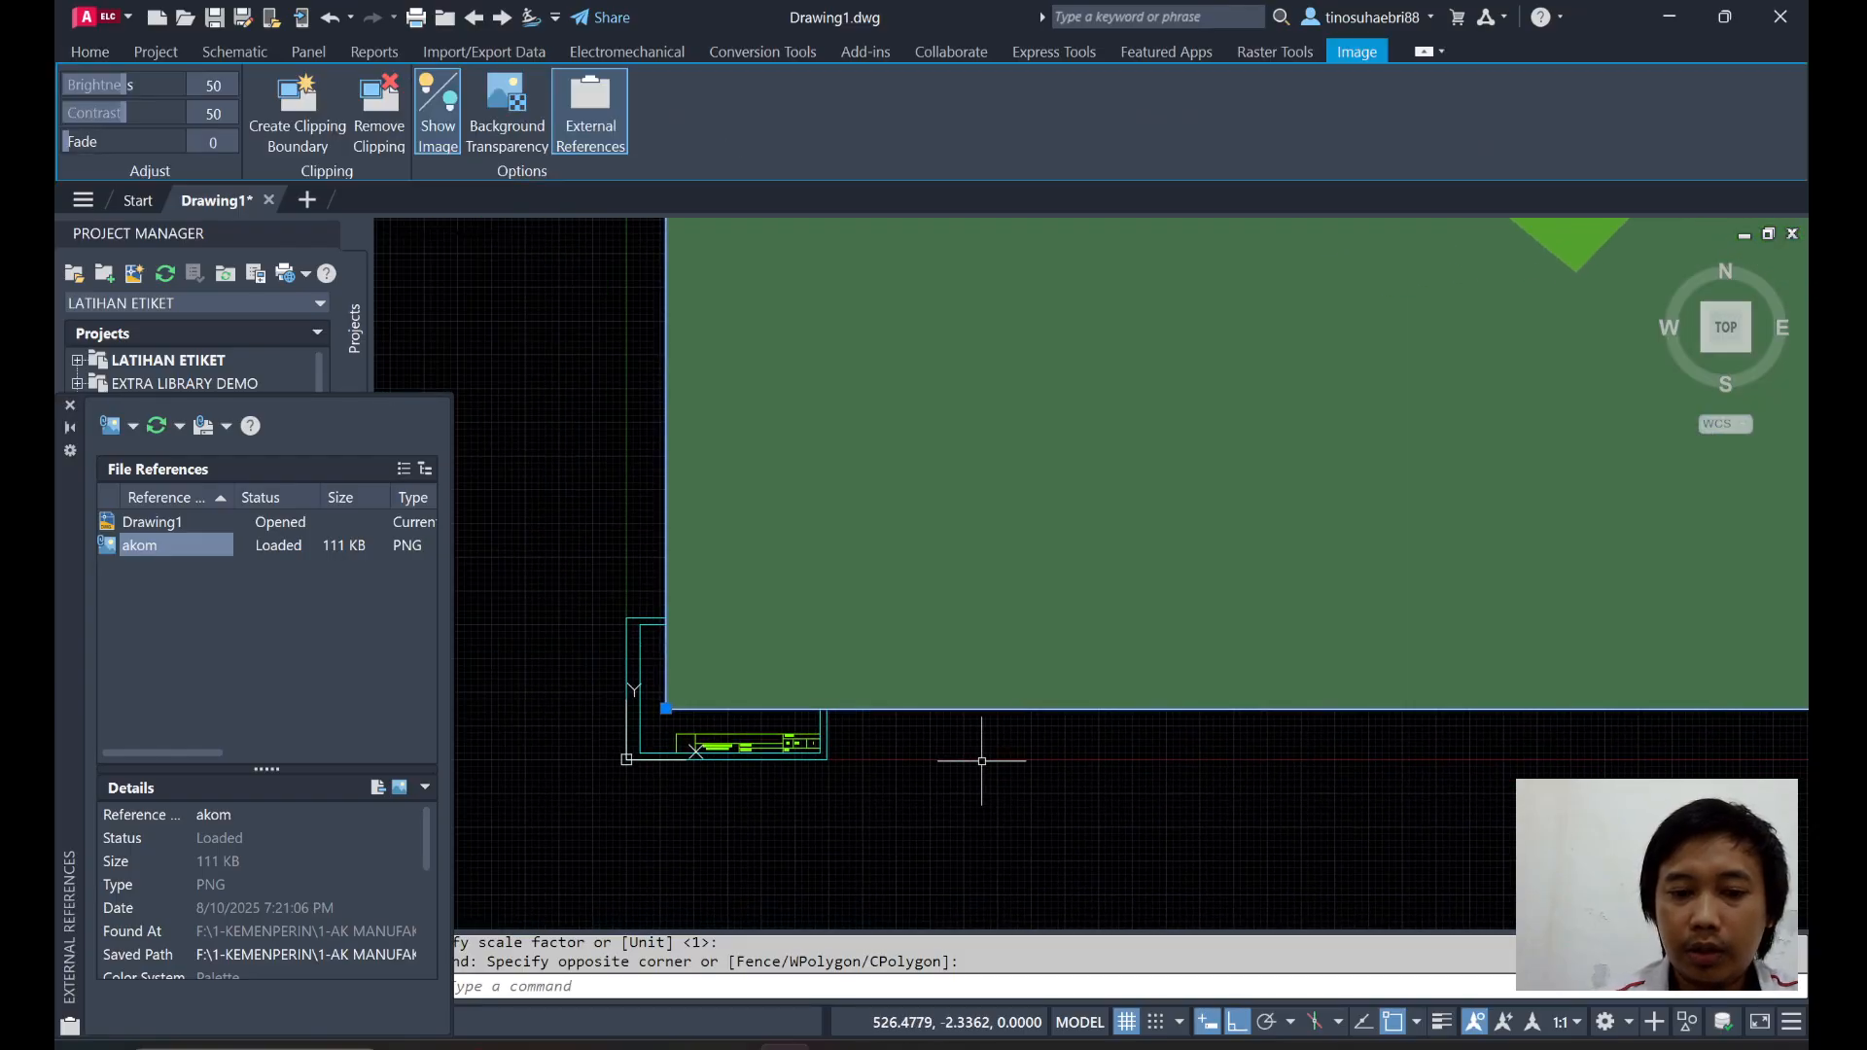
{"action": "type", "text": "sCALE"}
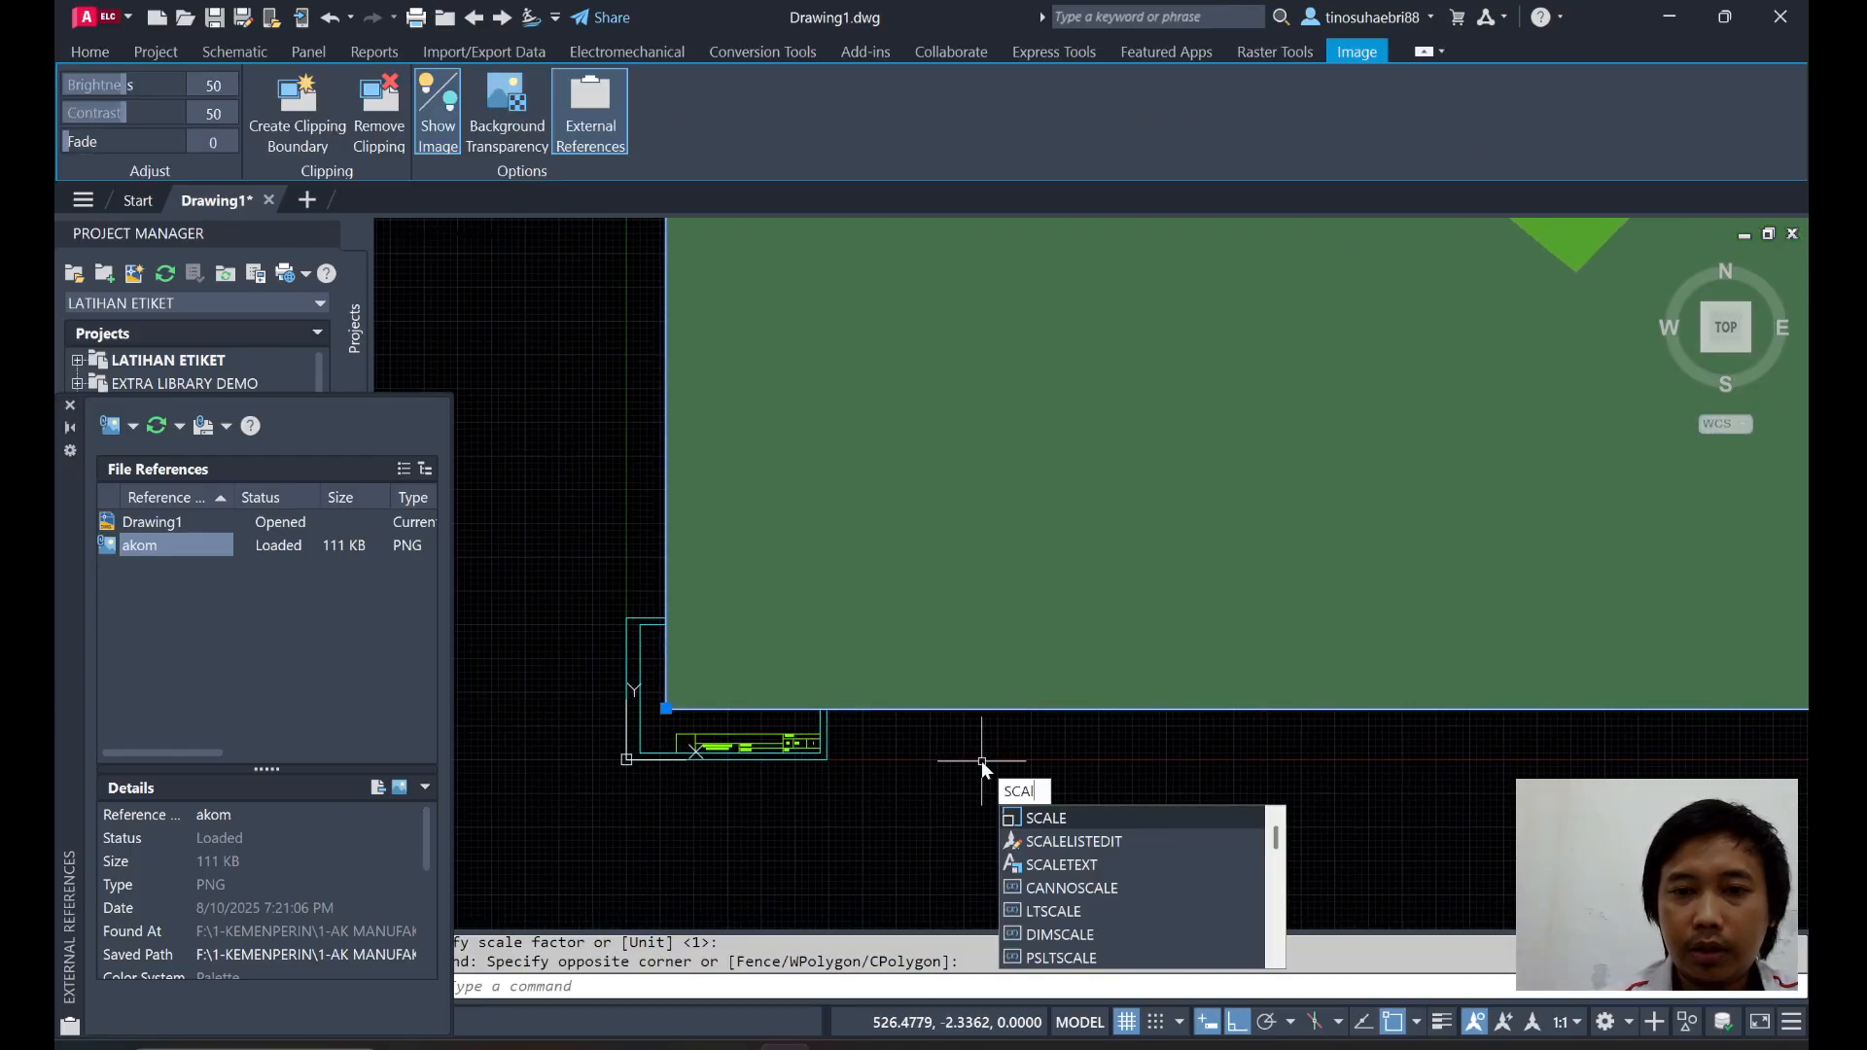
{"action": "key", "text": "Return"}
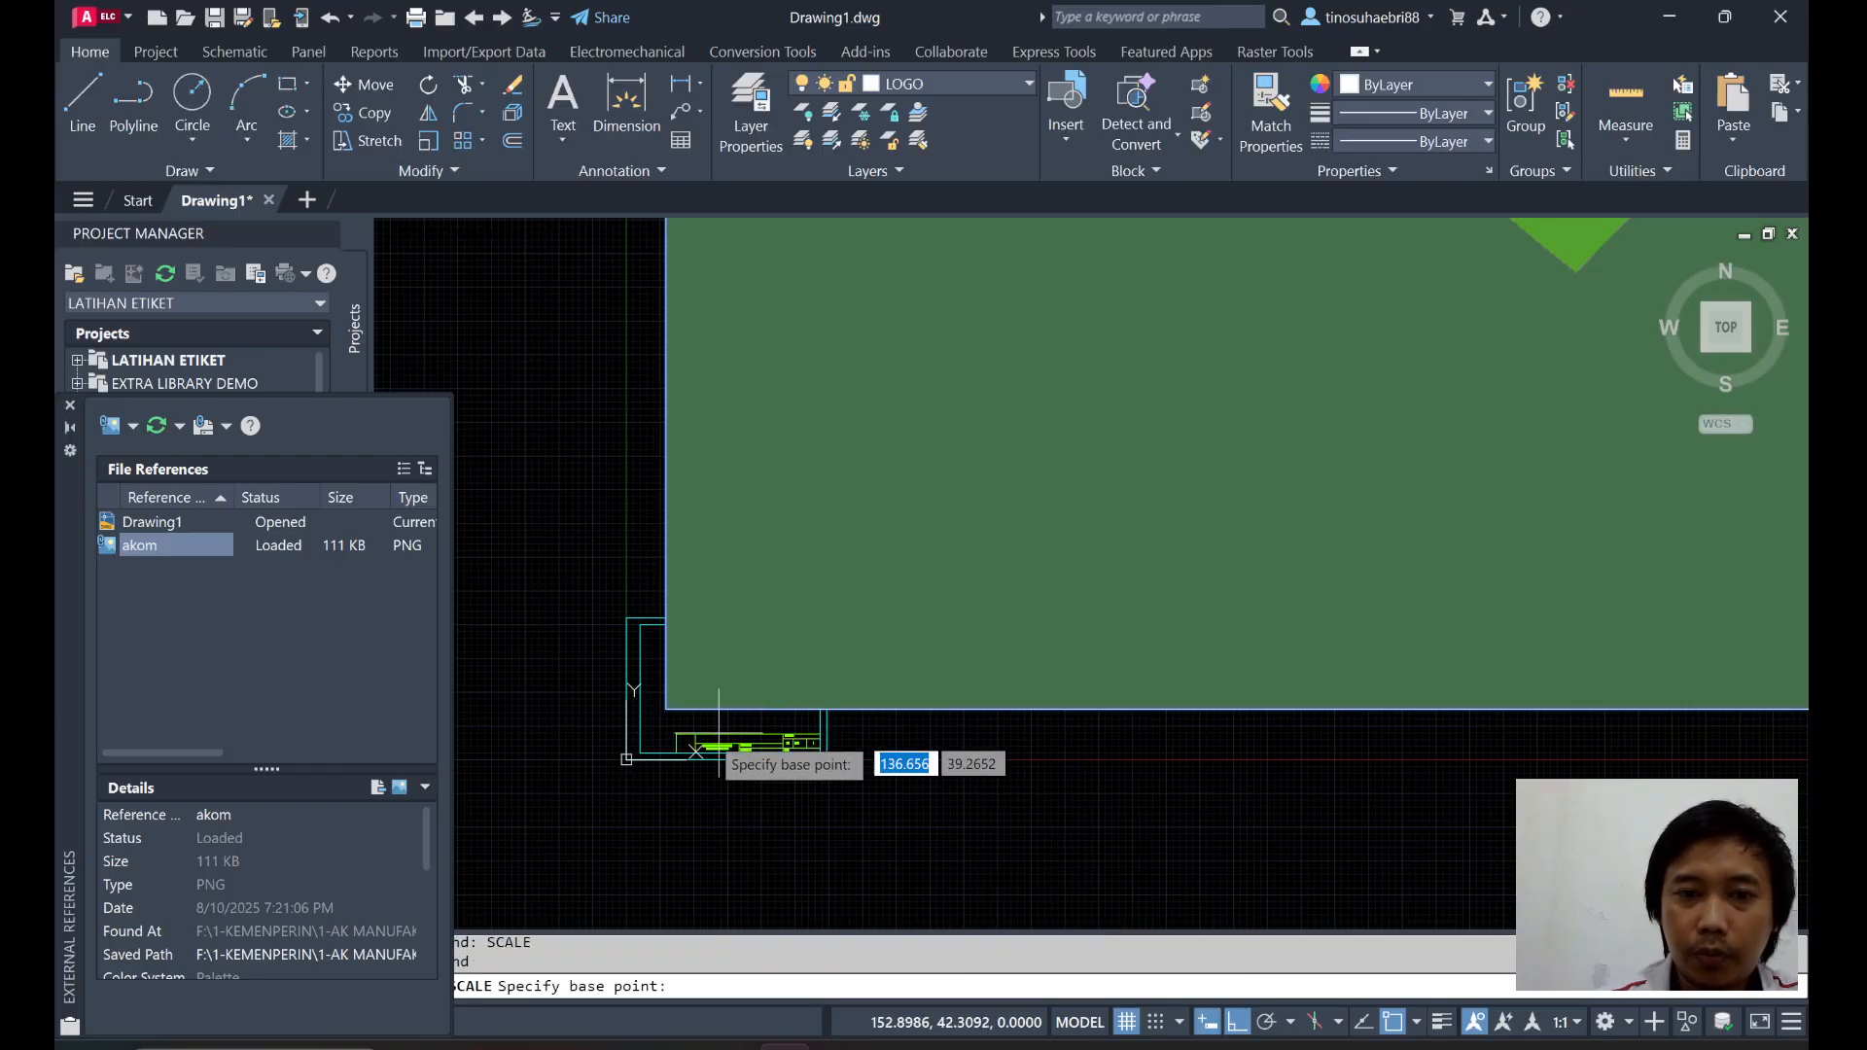
{"action": "scroll", "coordinate": [675, 729], "scroll_direction": "up", "scroll_amount": 3}
{"action": "left_click", "coordinate": [651, 679]}
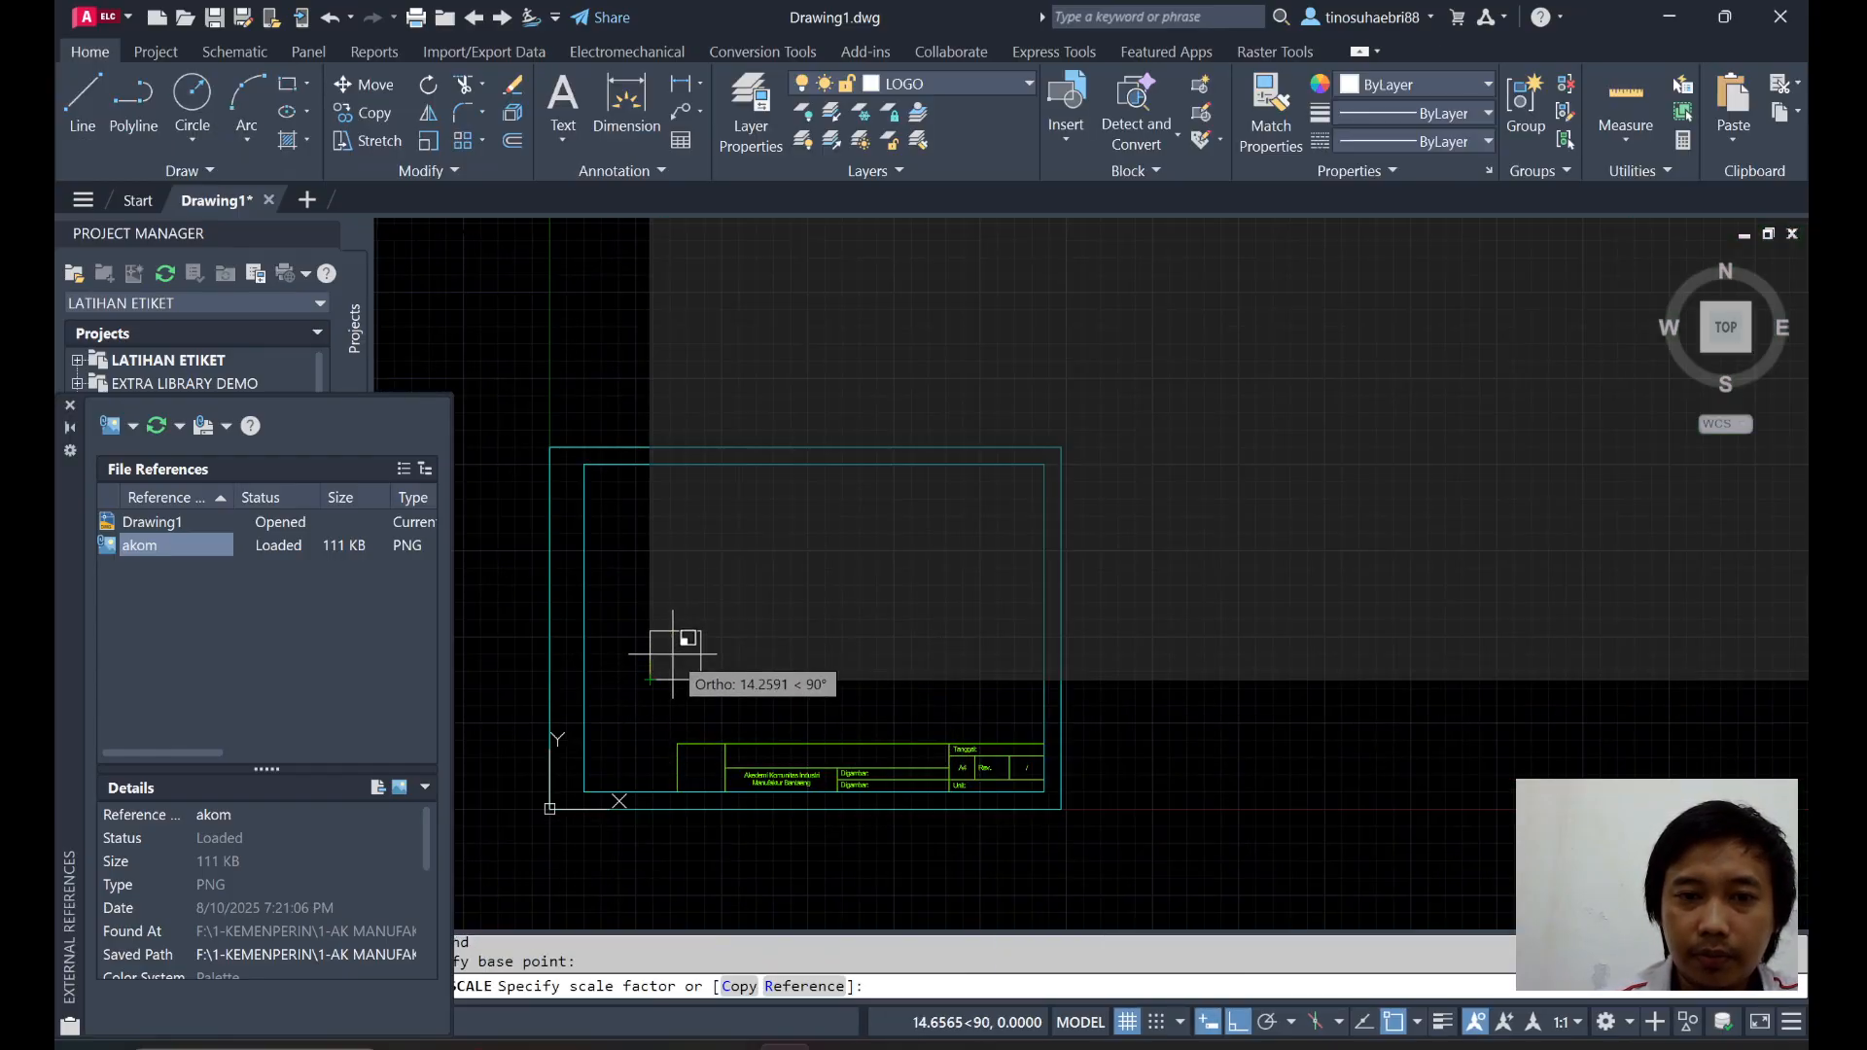
{"action": "scroll", "coordinate": [674, 683], "scroll_direction": "up", "scroll_amount": 4}
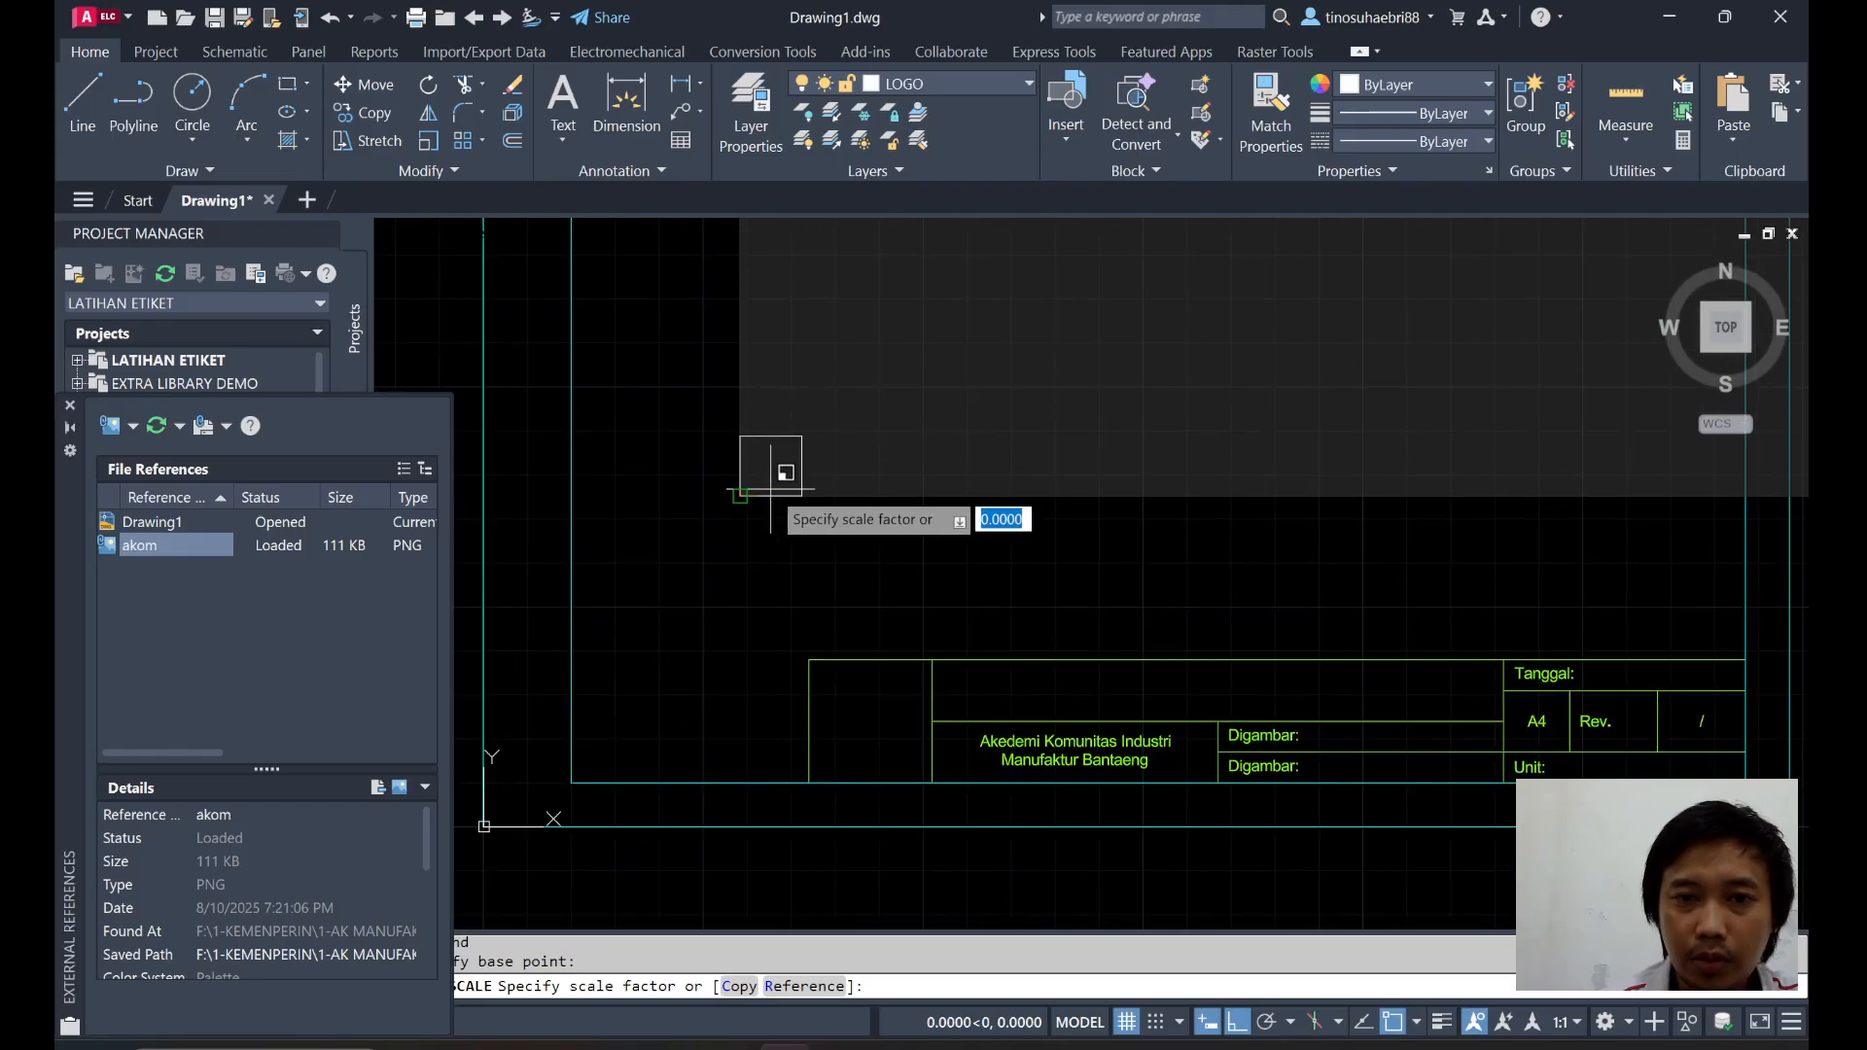
{"action": "left_click", "coordinate": [775, 480]}
Move the logo image by its centre into the empty leftmost cell of the title block, with Ortho turned off.
{"action": "left_click", "coordinate": [731, 403]}
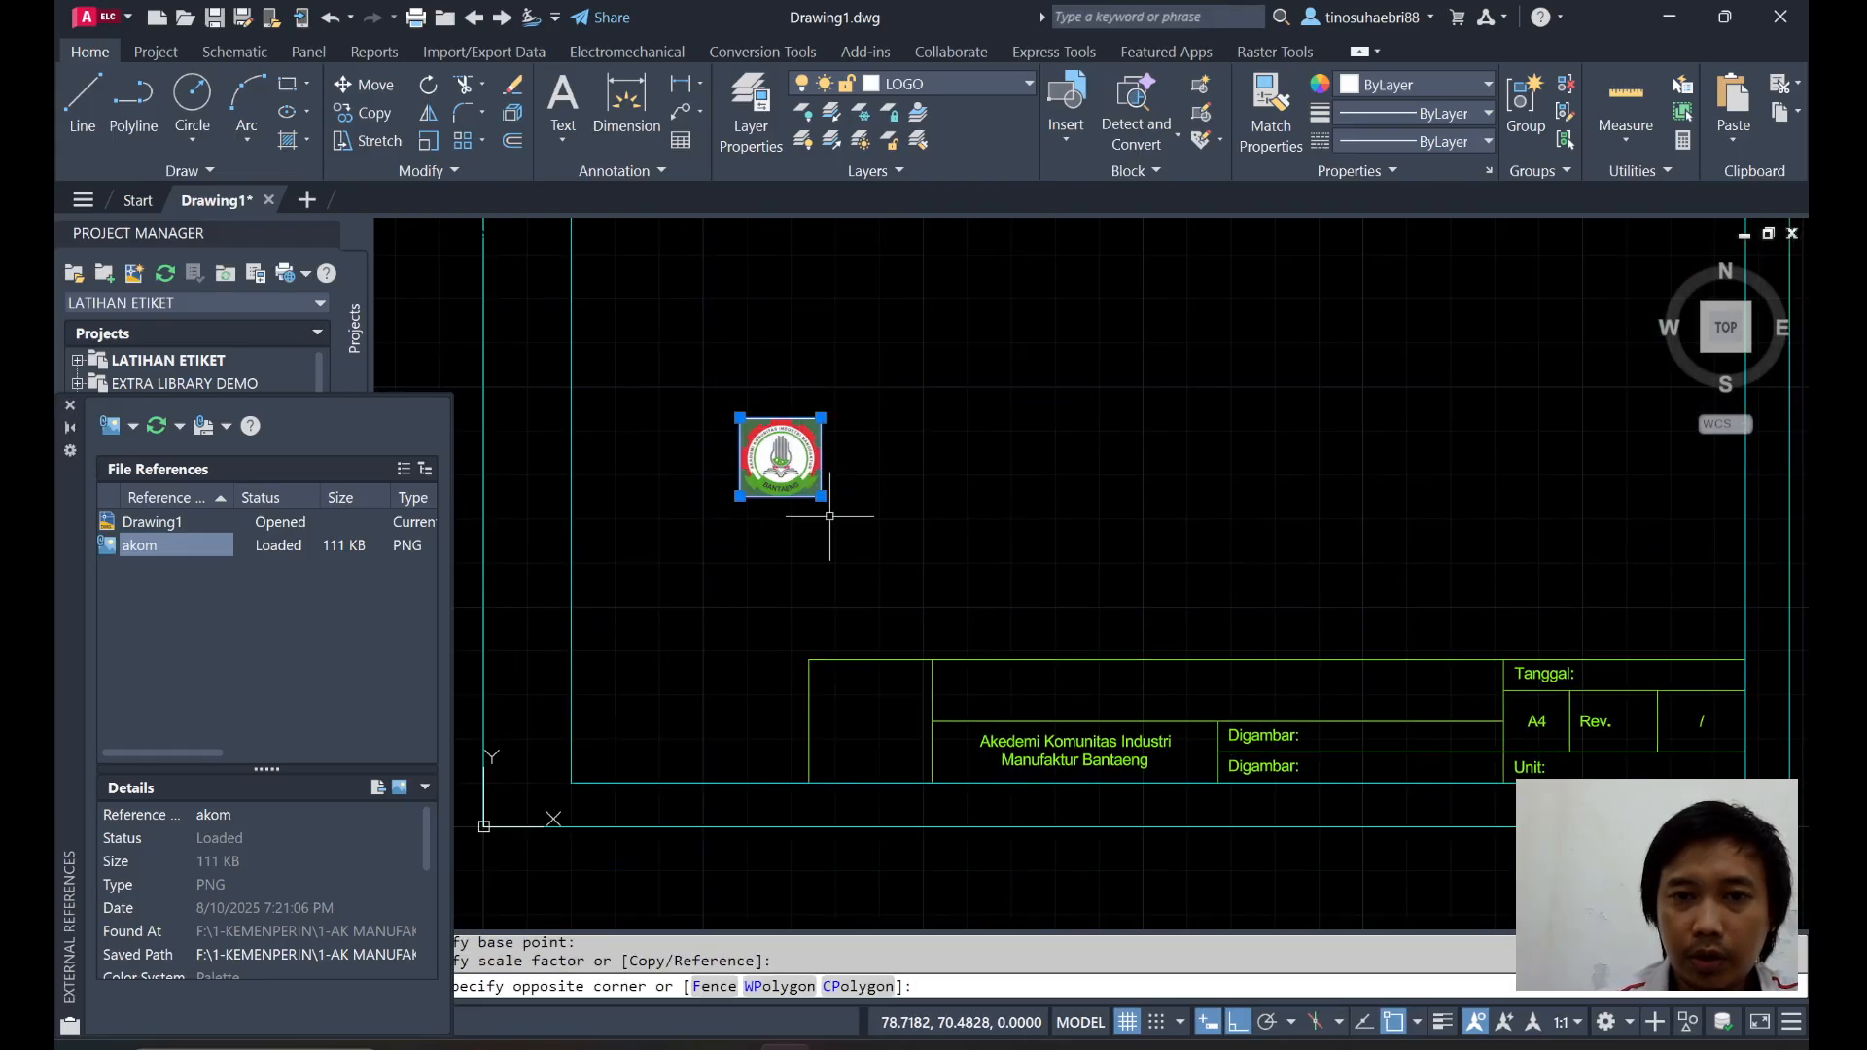
{"action": "left_click", "coordinate": [824, 504]}
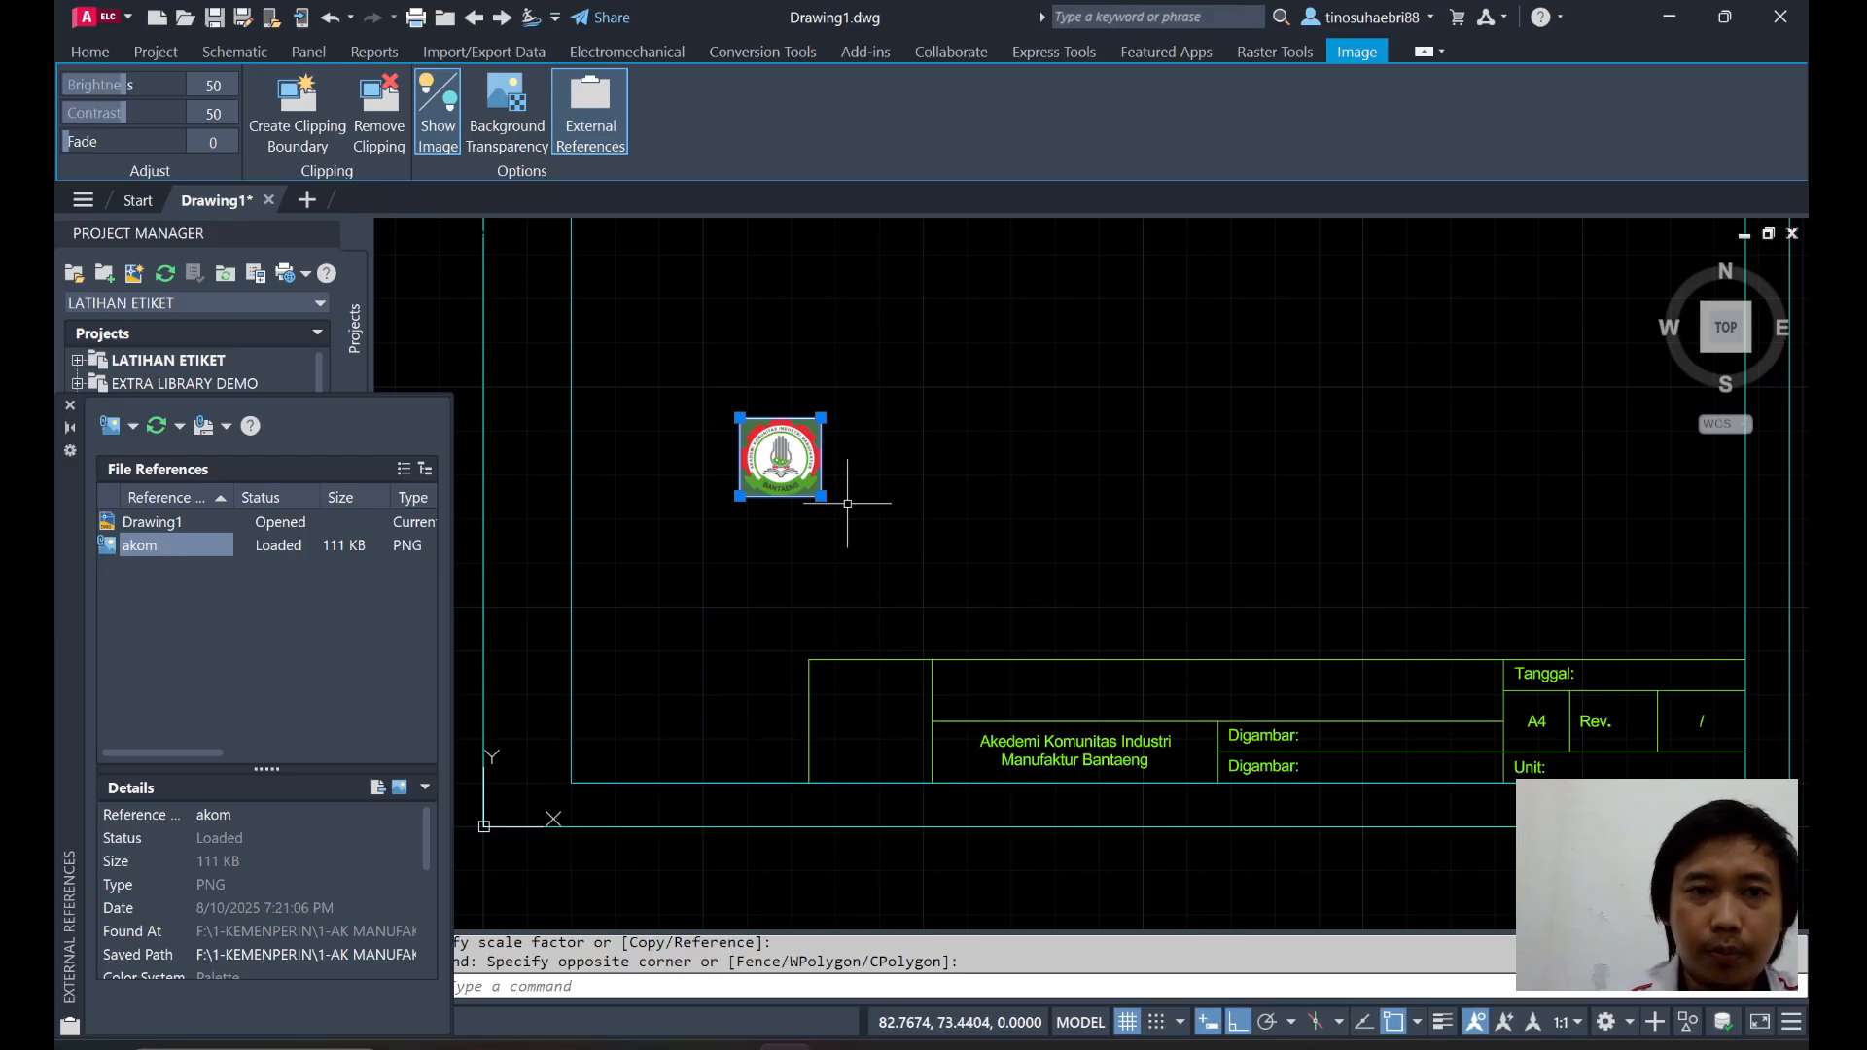
{"action": "left_click", "coordinate": [90, 51]}
{"action": "left_click", "coordinate": [358, 89]}
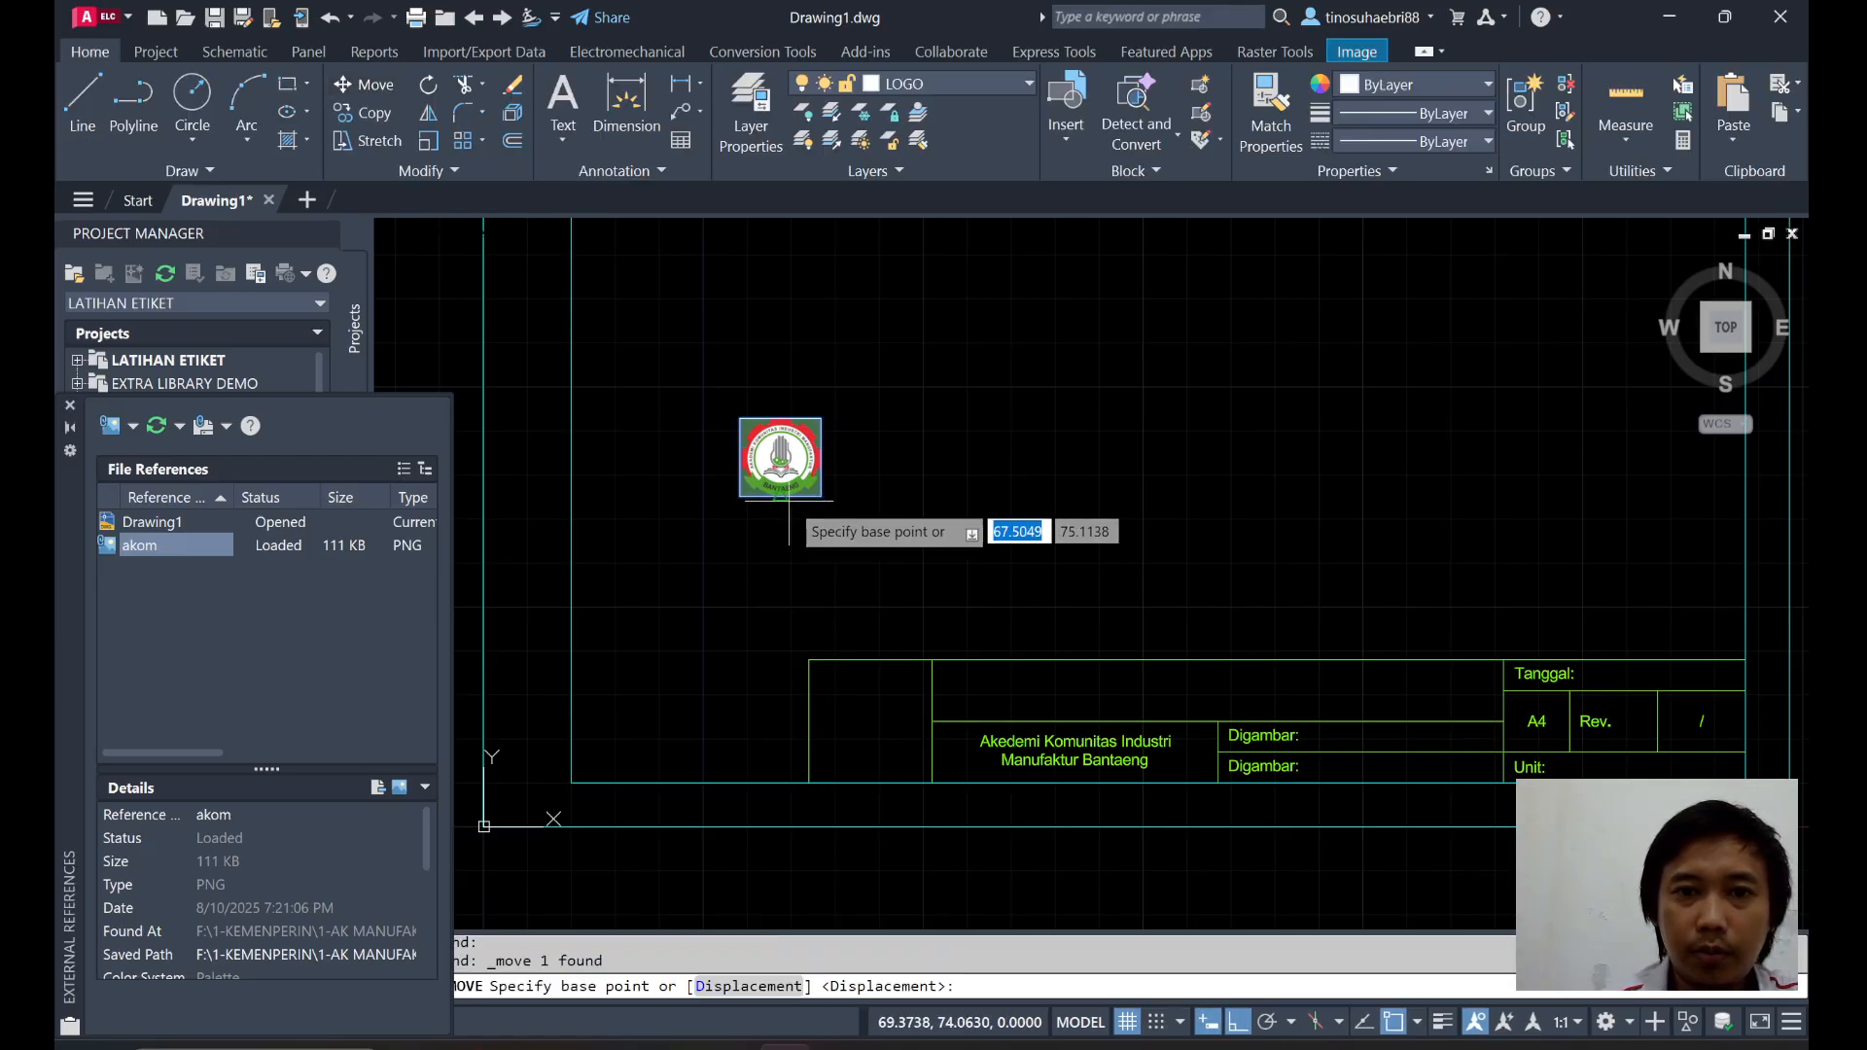
{"action": "left_click", "coordinate": [776, 455]}
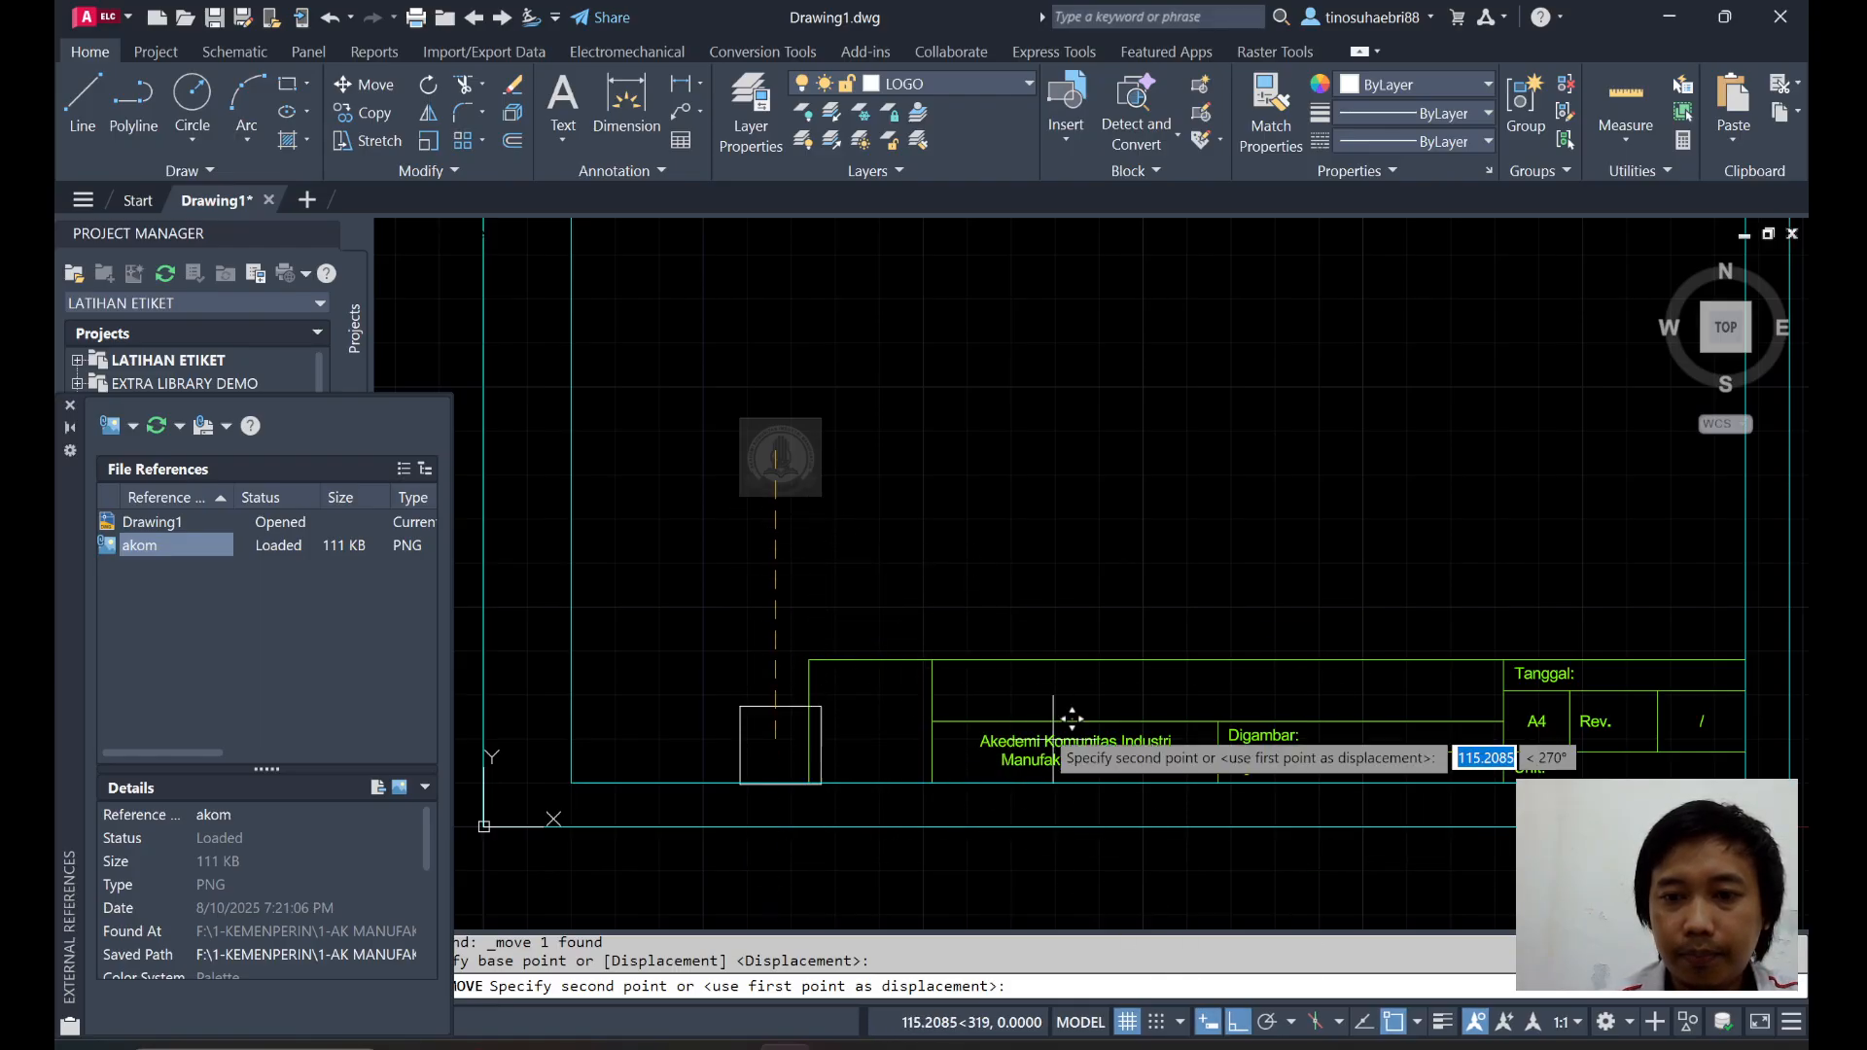
{"action": "left_click", "coordinate": [1238, 1024]}
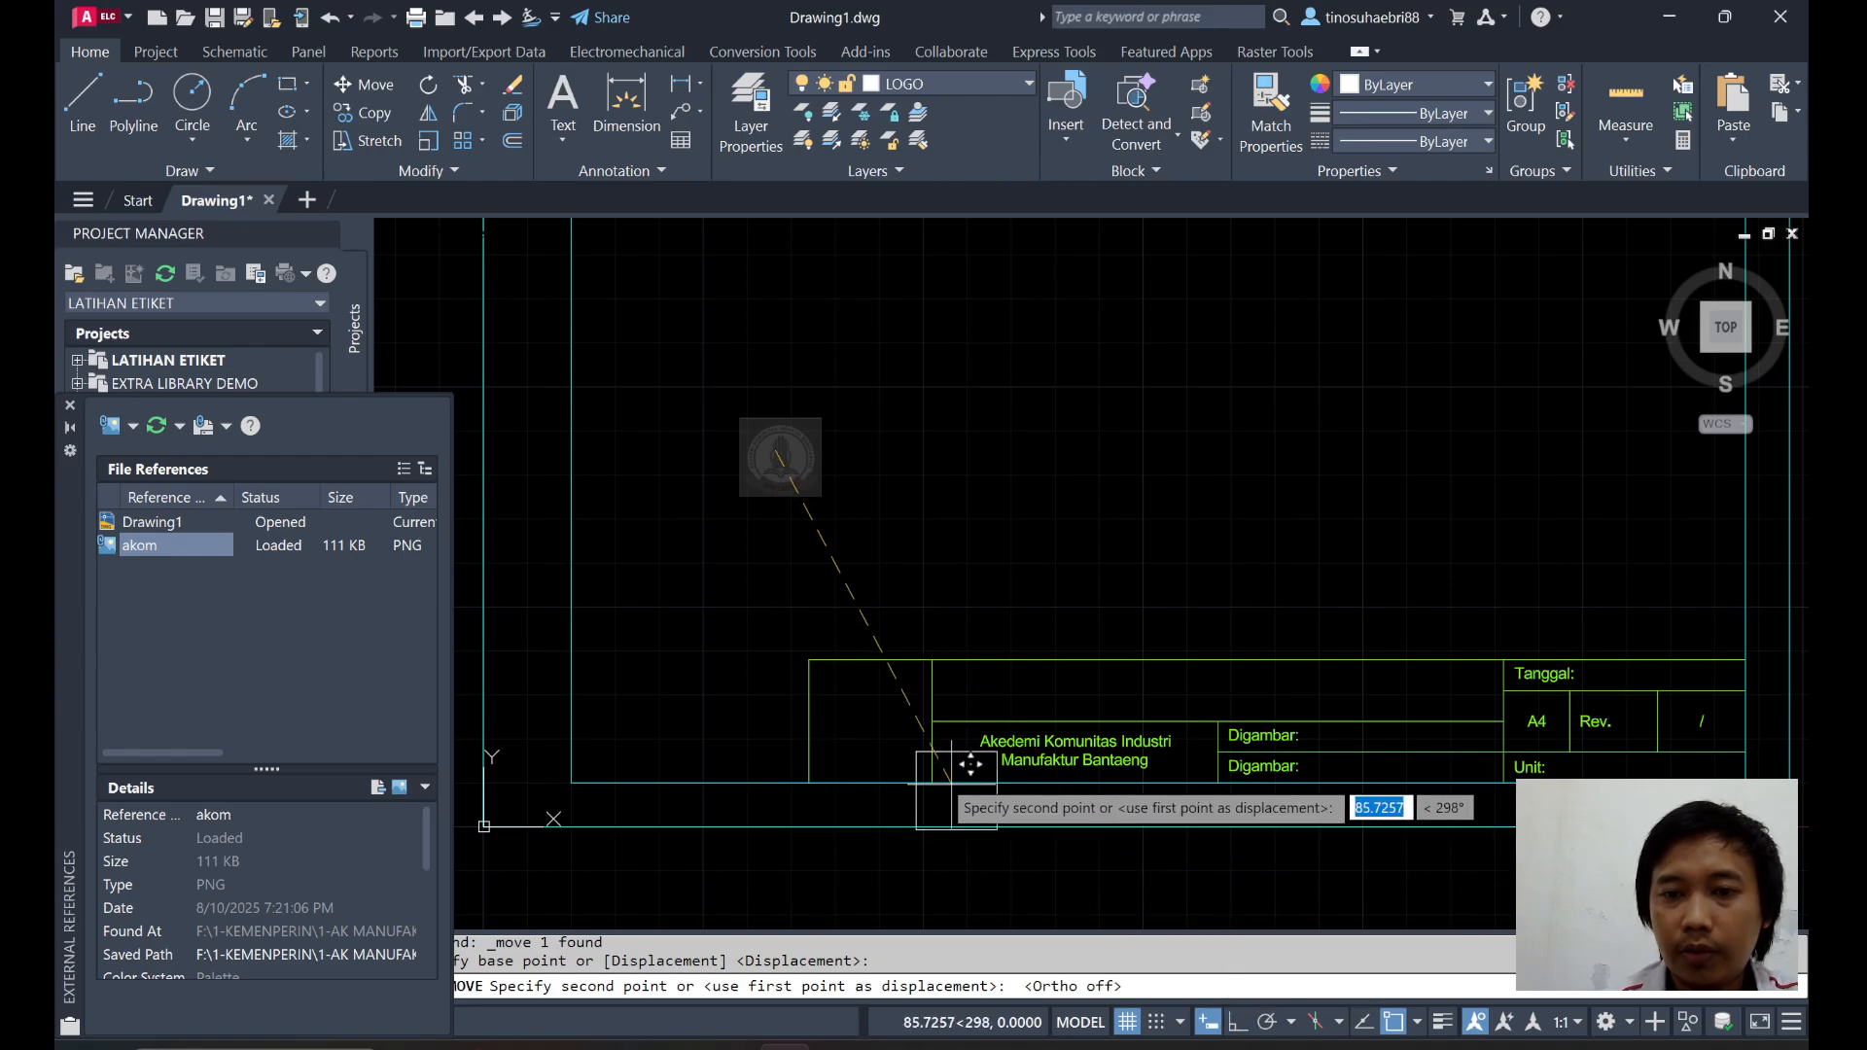
{"action": "scroll", "coordinate": [883, 708], "scroll_direction": "up", "scroll_amount": 4}
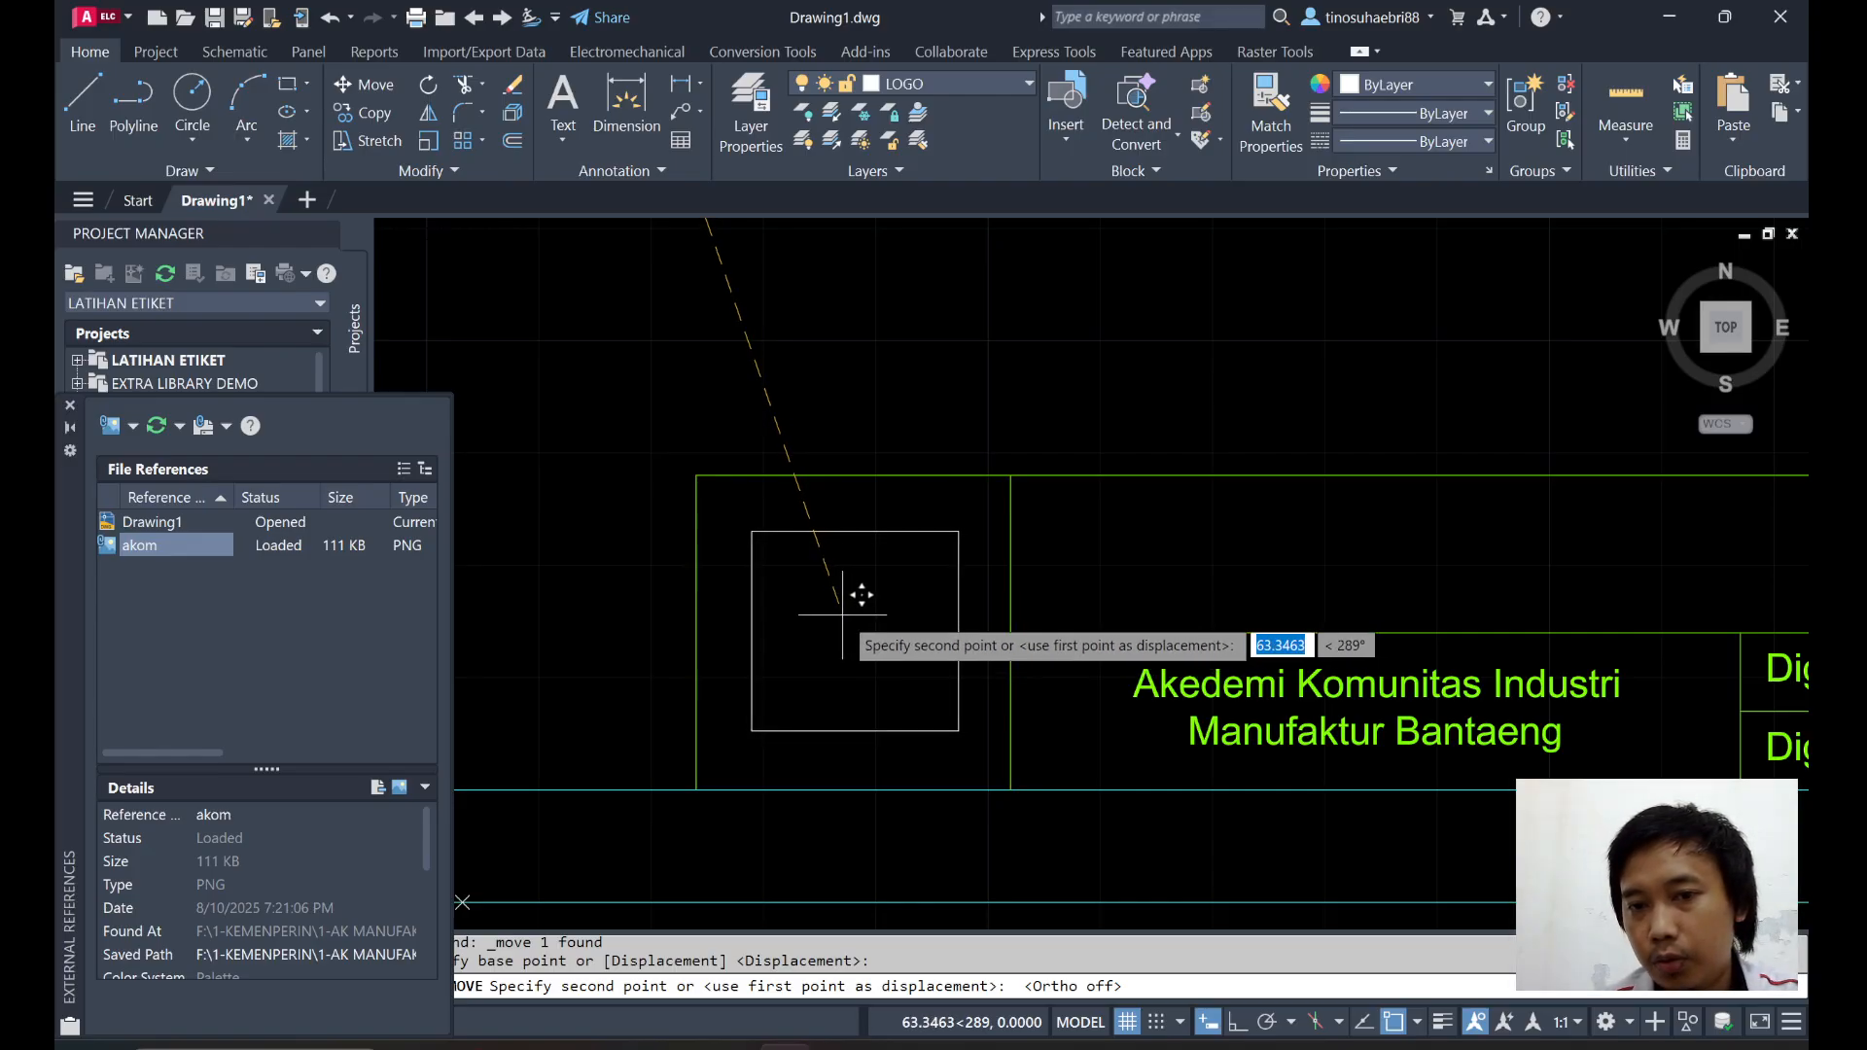
{"action": "left_click", "coordinate": [856, 594]}
{"action": "scroll", "coordinate": [933, 461], "scroll_direction": "down", "scroll_amount": 3}
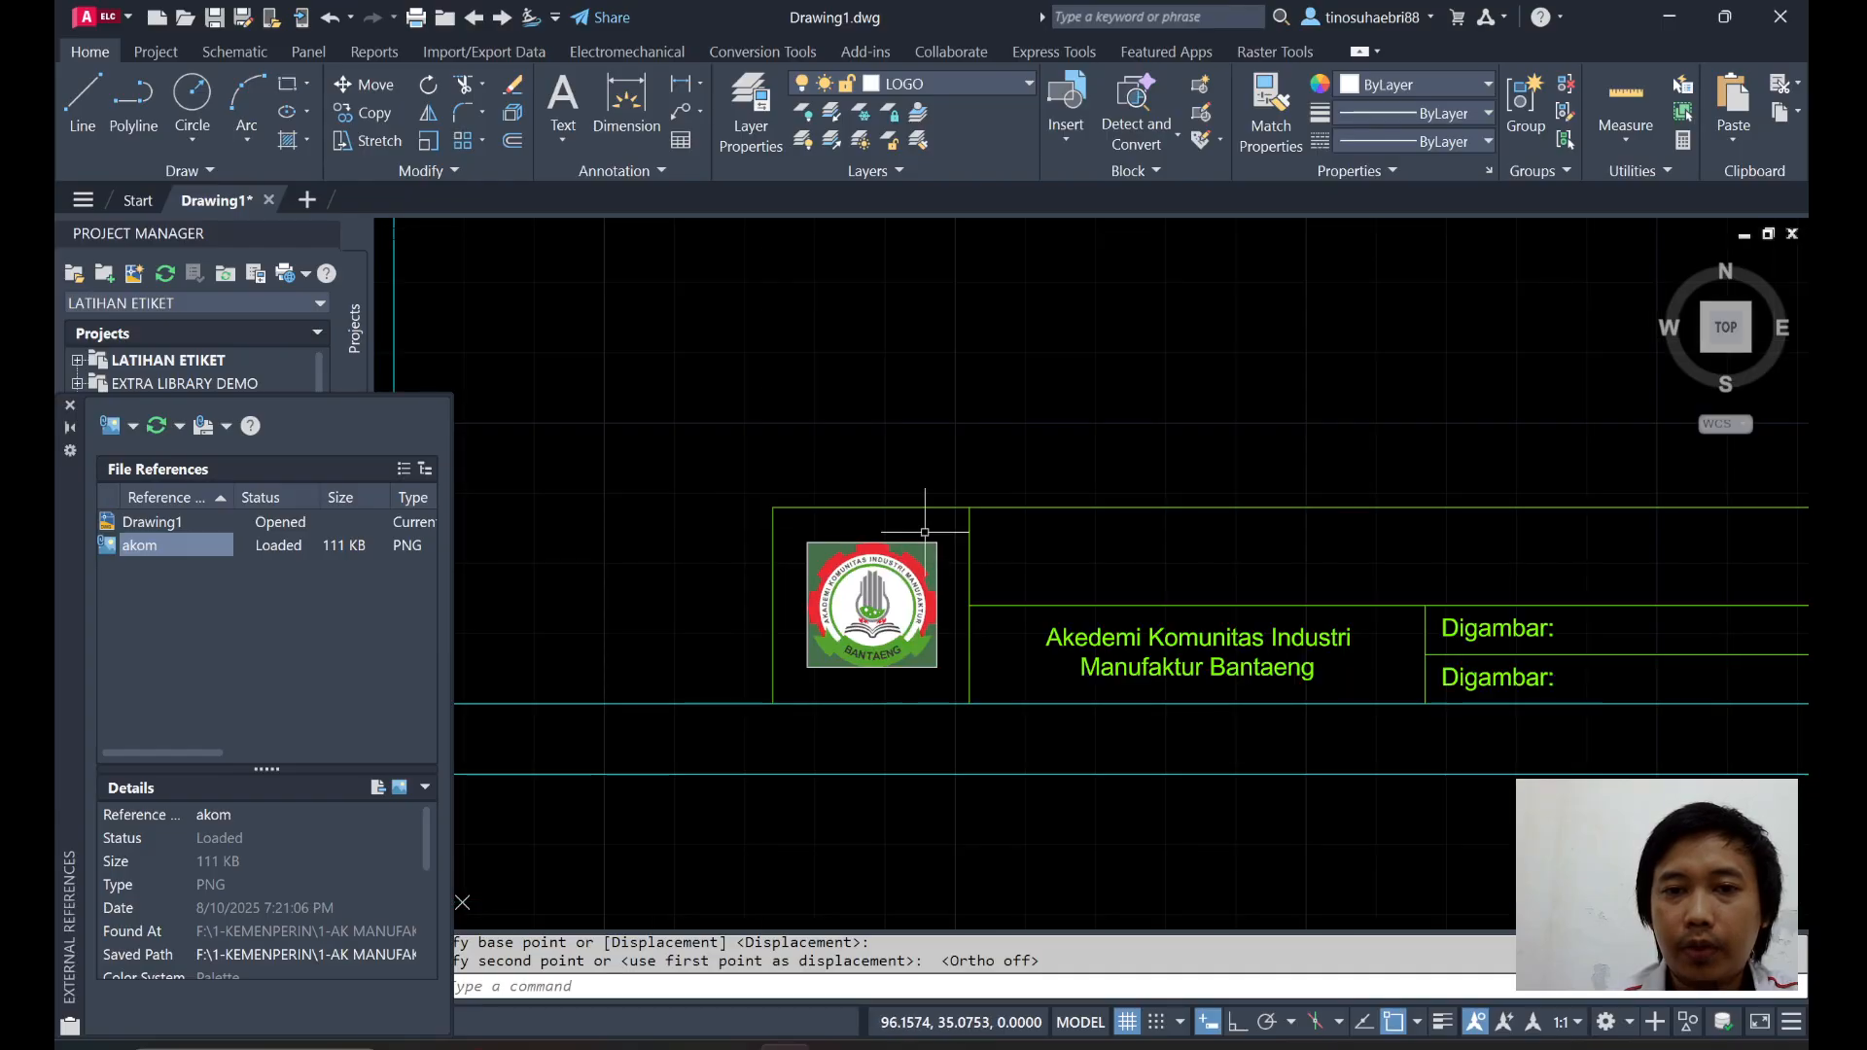
{"action": "key", "text": "Escape"}
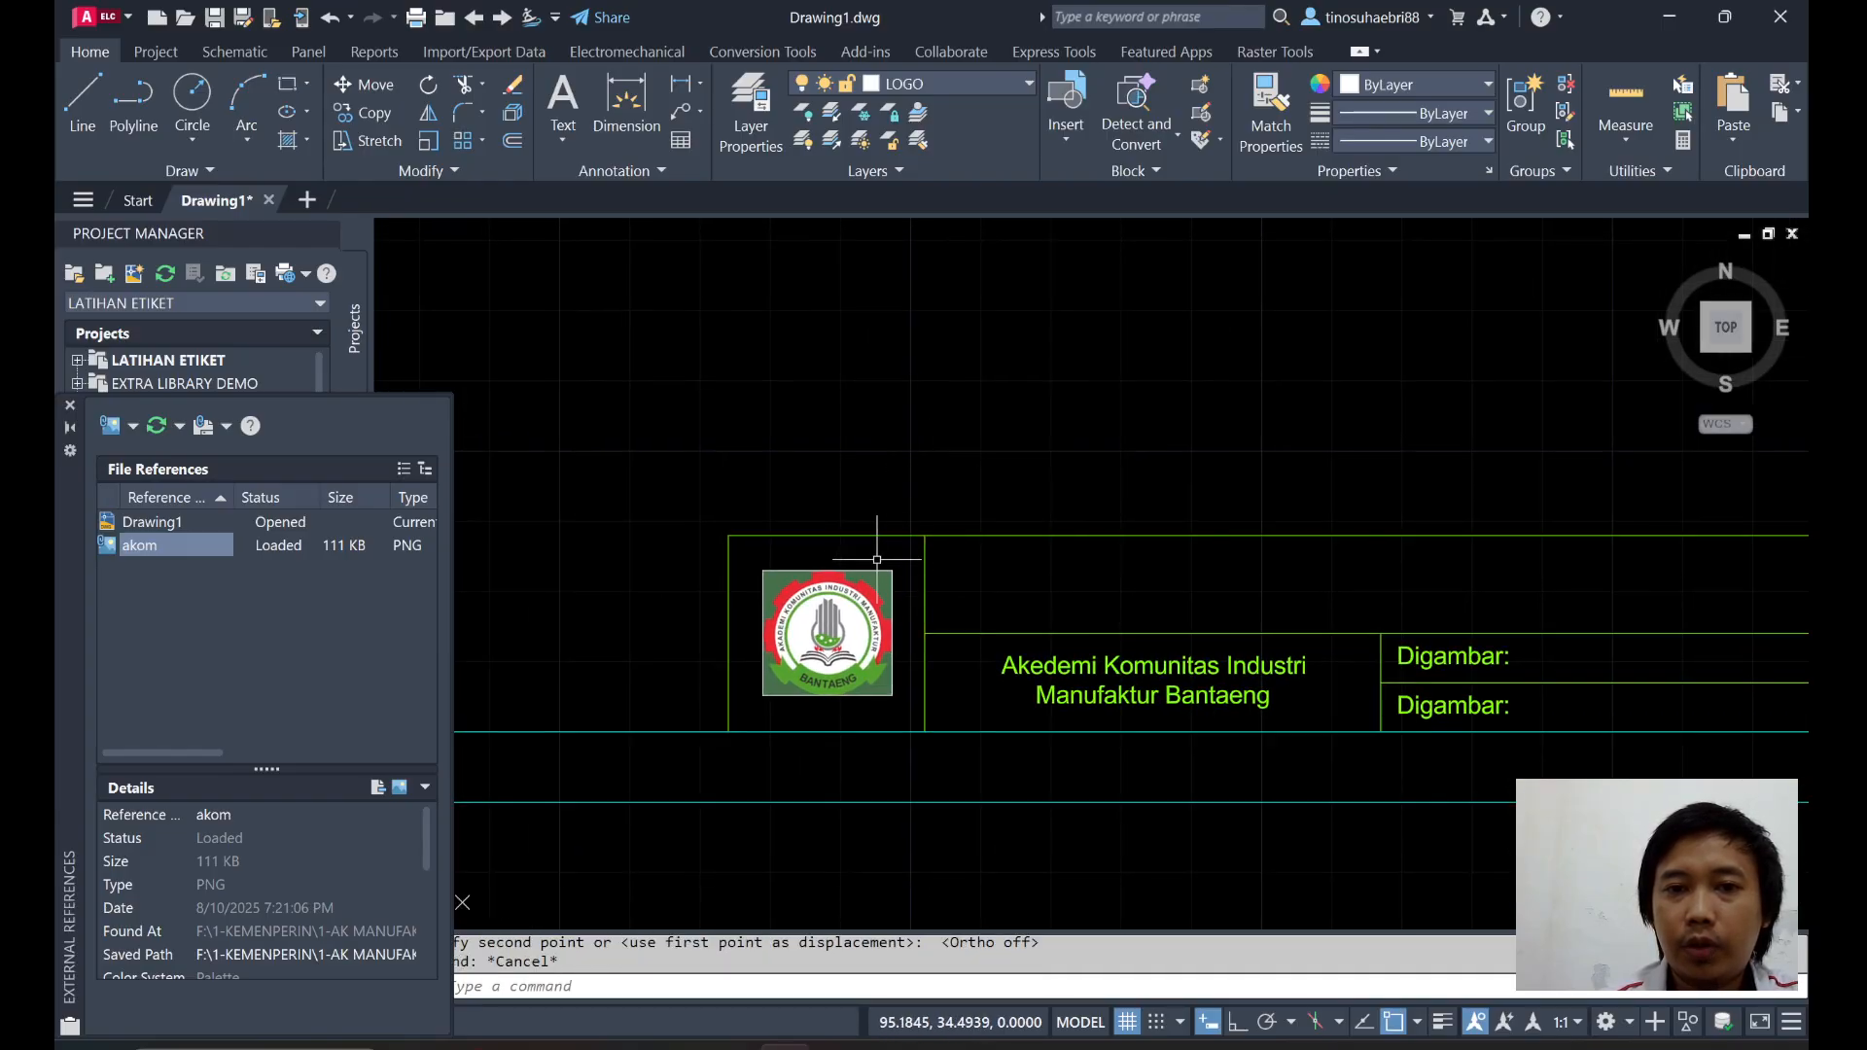
Turn on background transparency for the logo image in the title block.
{"action": "left_click", "coordinate": [885, 595]}
{"action": "left_click", "coordinate": [896, 559]}
{"action": "left_click", "coordinate": [887, 556]}
{"action": "left_click", "coordinate": [858, 593]}
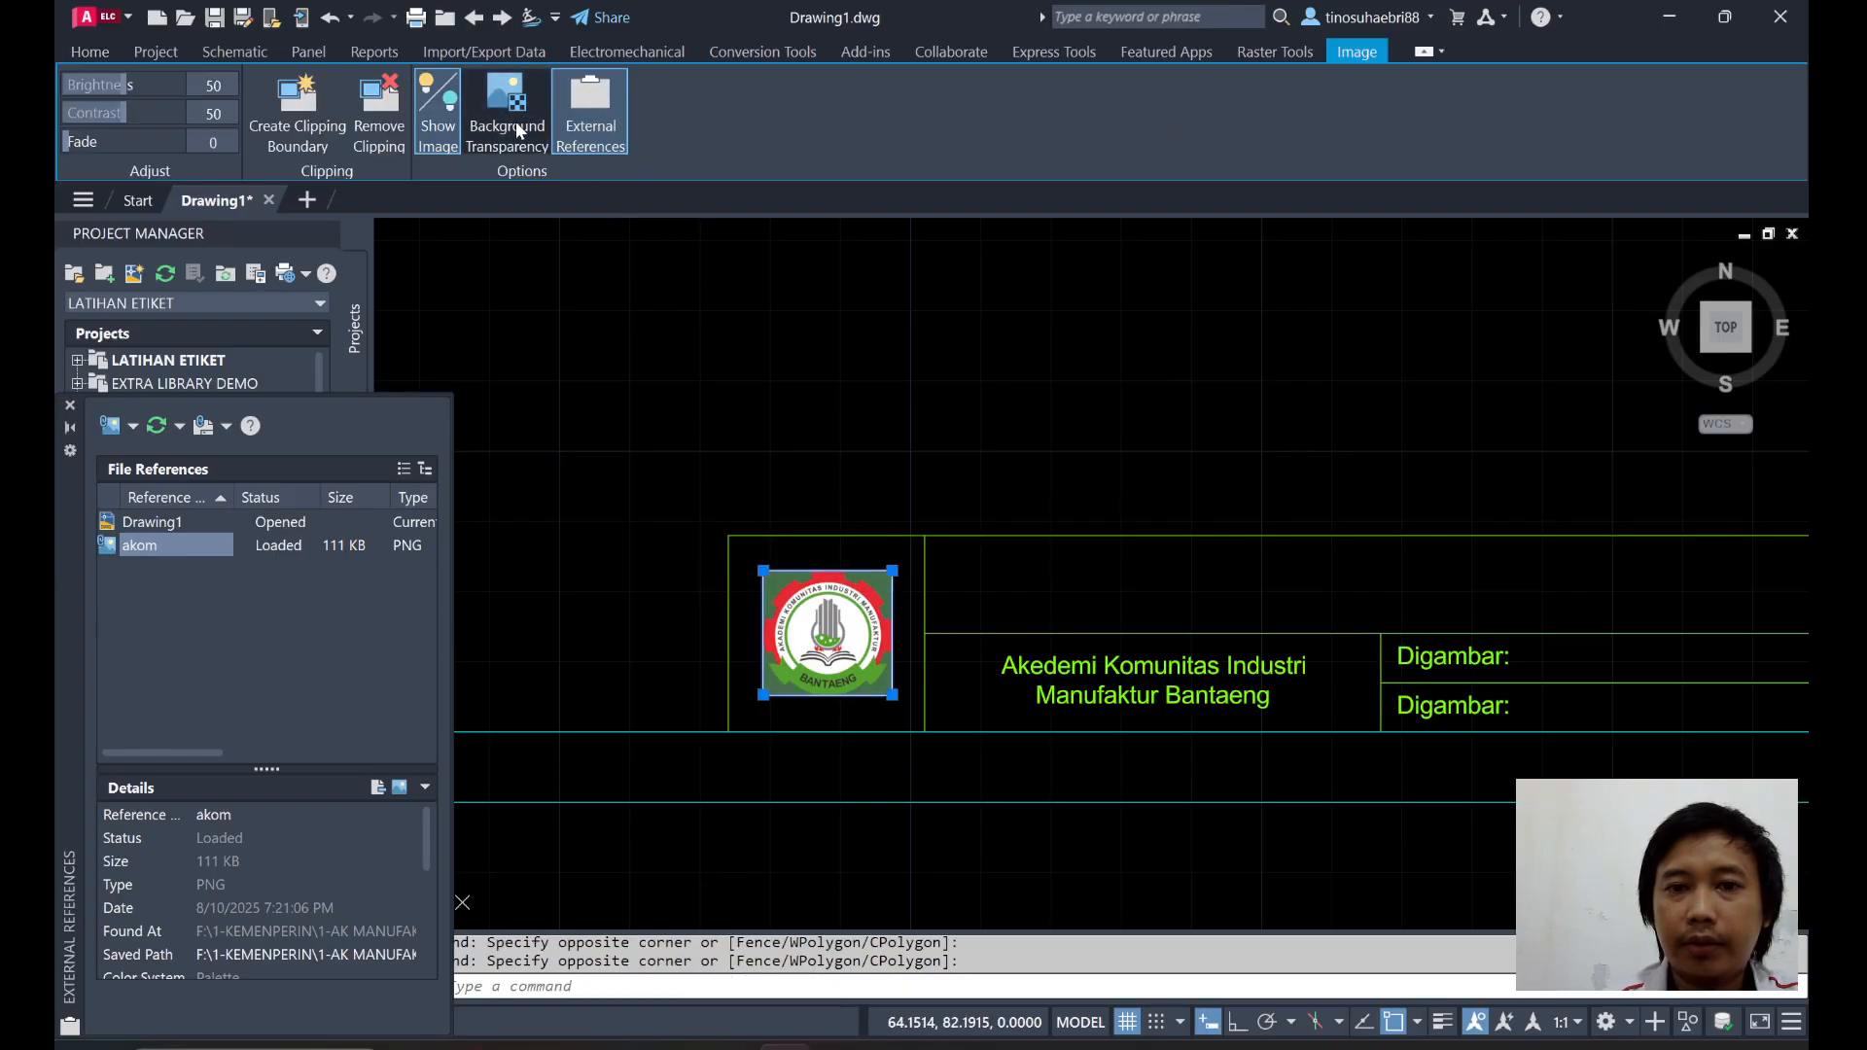
{"action": "key", "text": "Escape"}
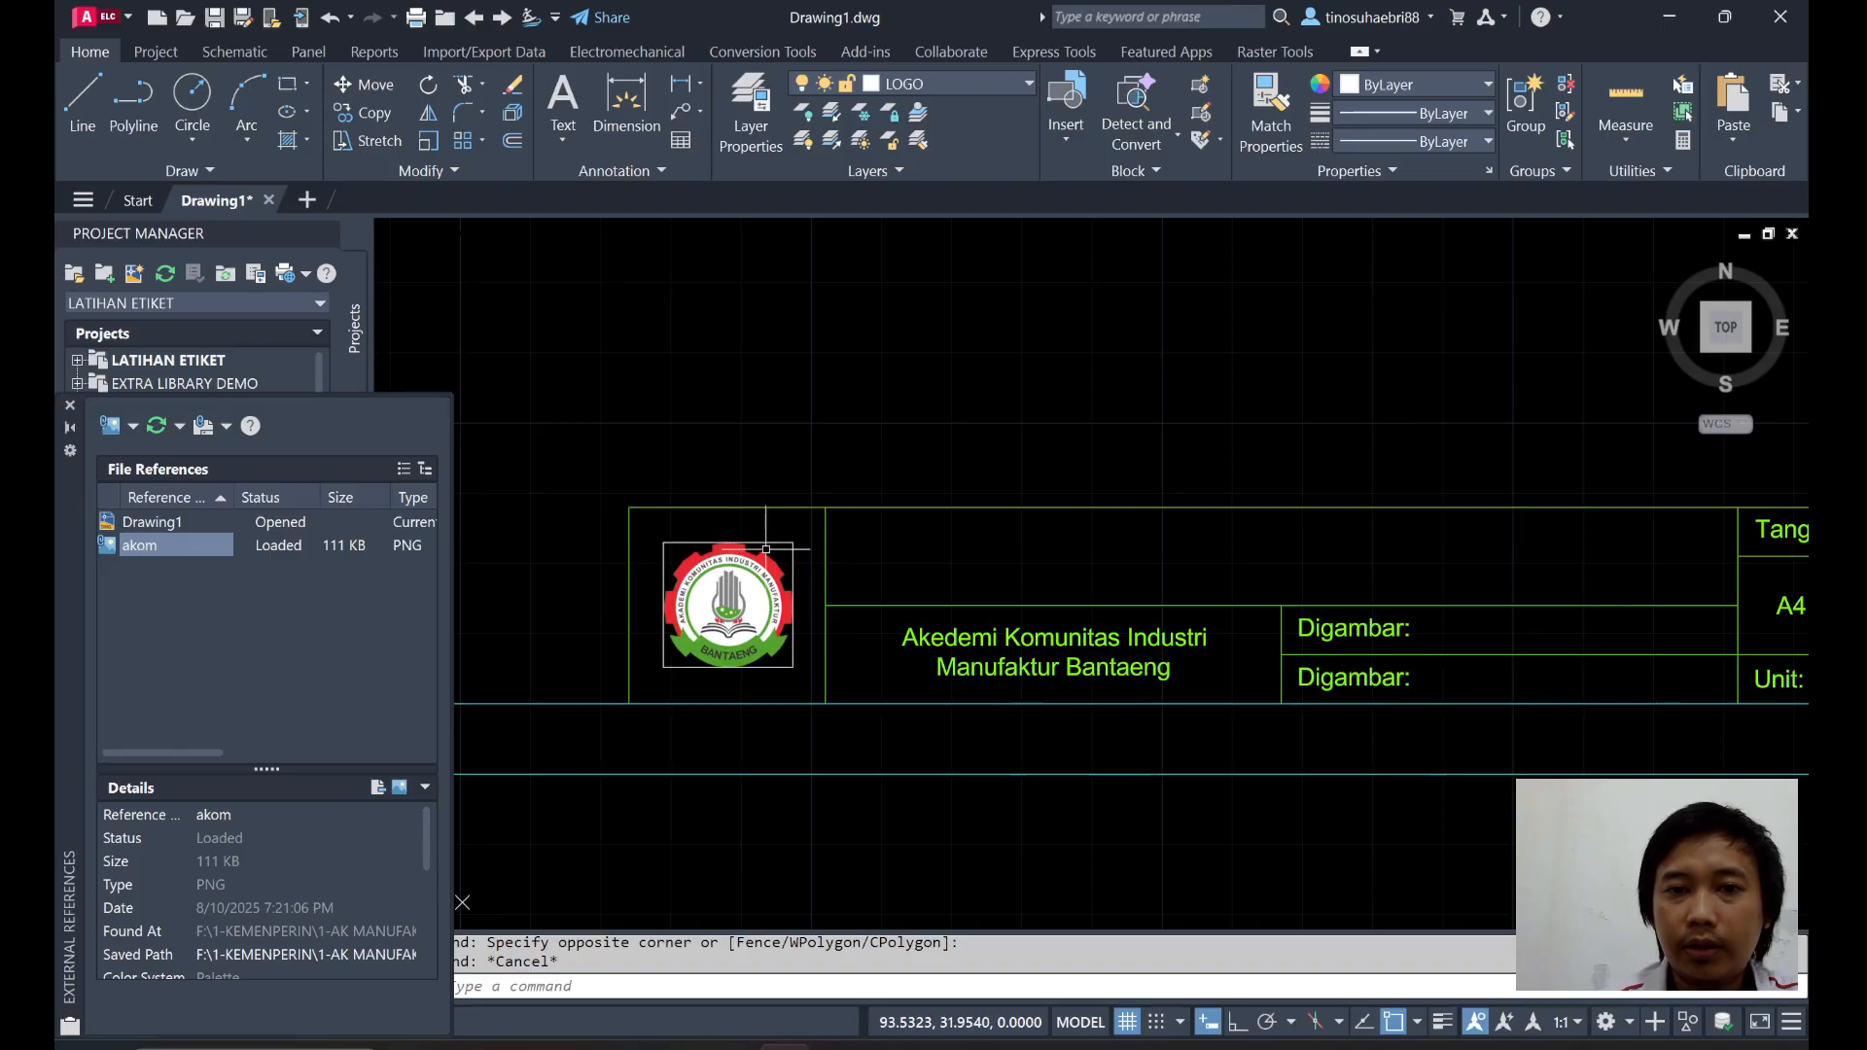
Set the IMAGEFRAME variable to 1.
{"action": "left_click", "coordinate": [759, 406]}
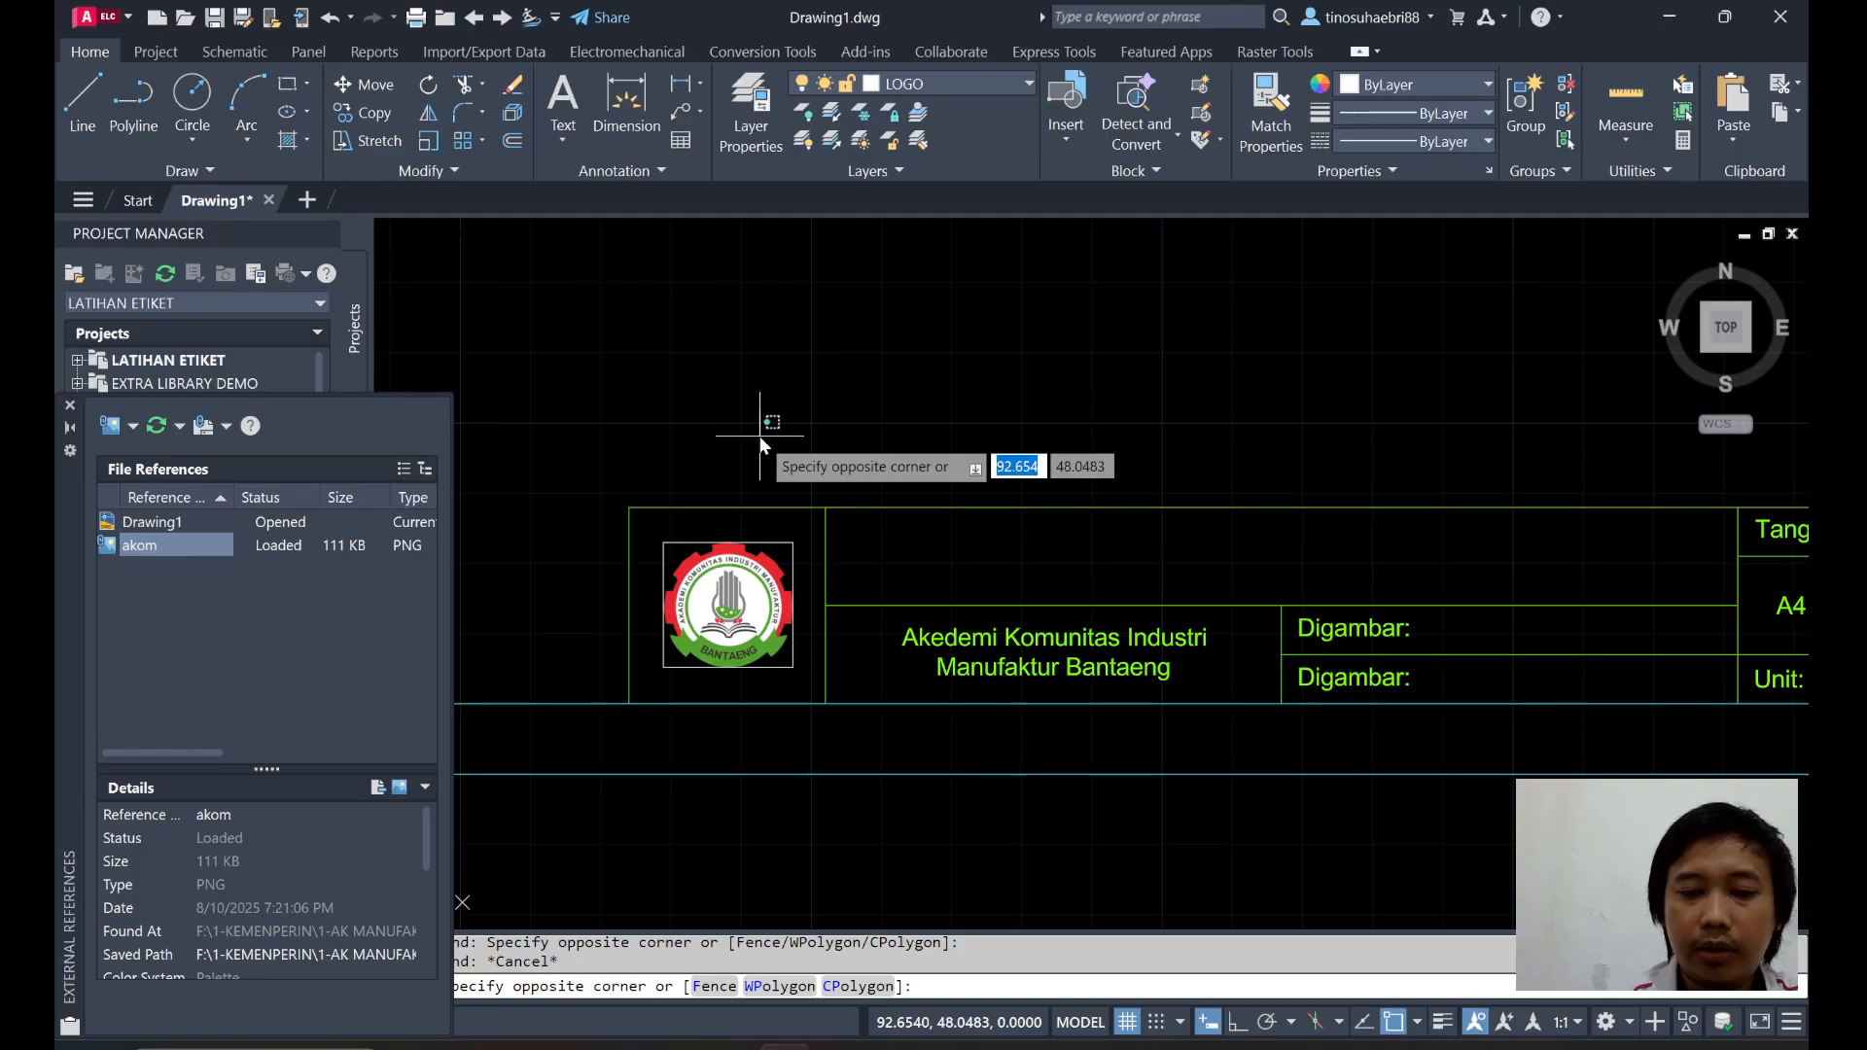
{"action": "type", "text": "ima"}
{"action": "key", "text": "Escape"}
{"action": "type", "text": "IMAGE"}
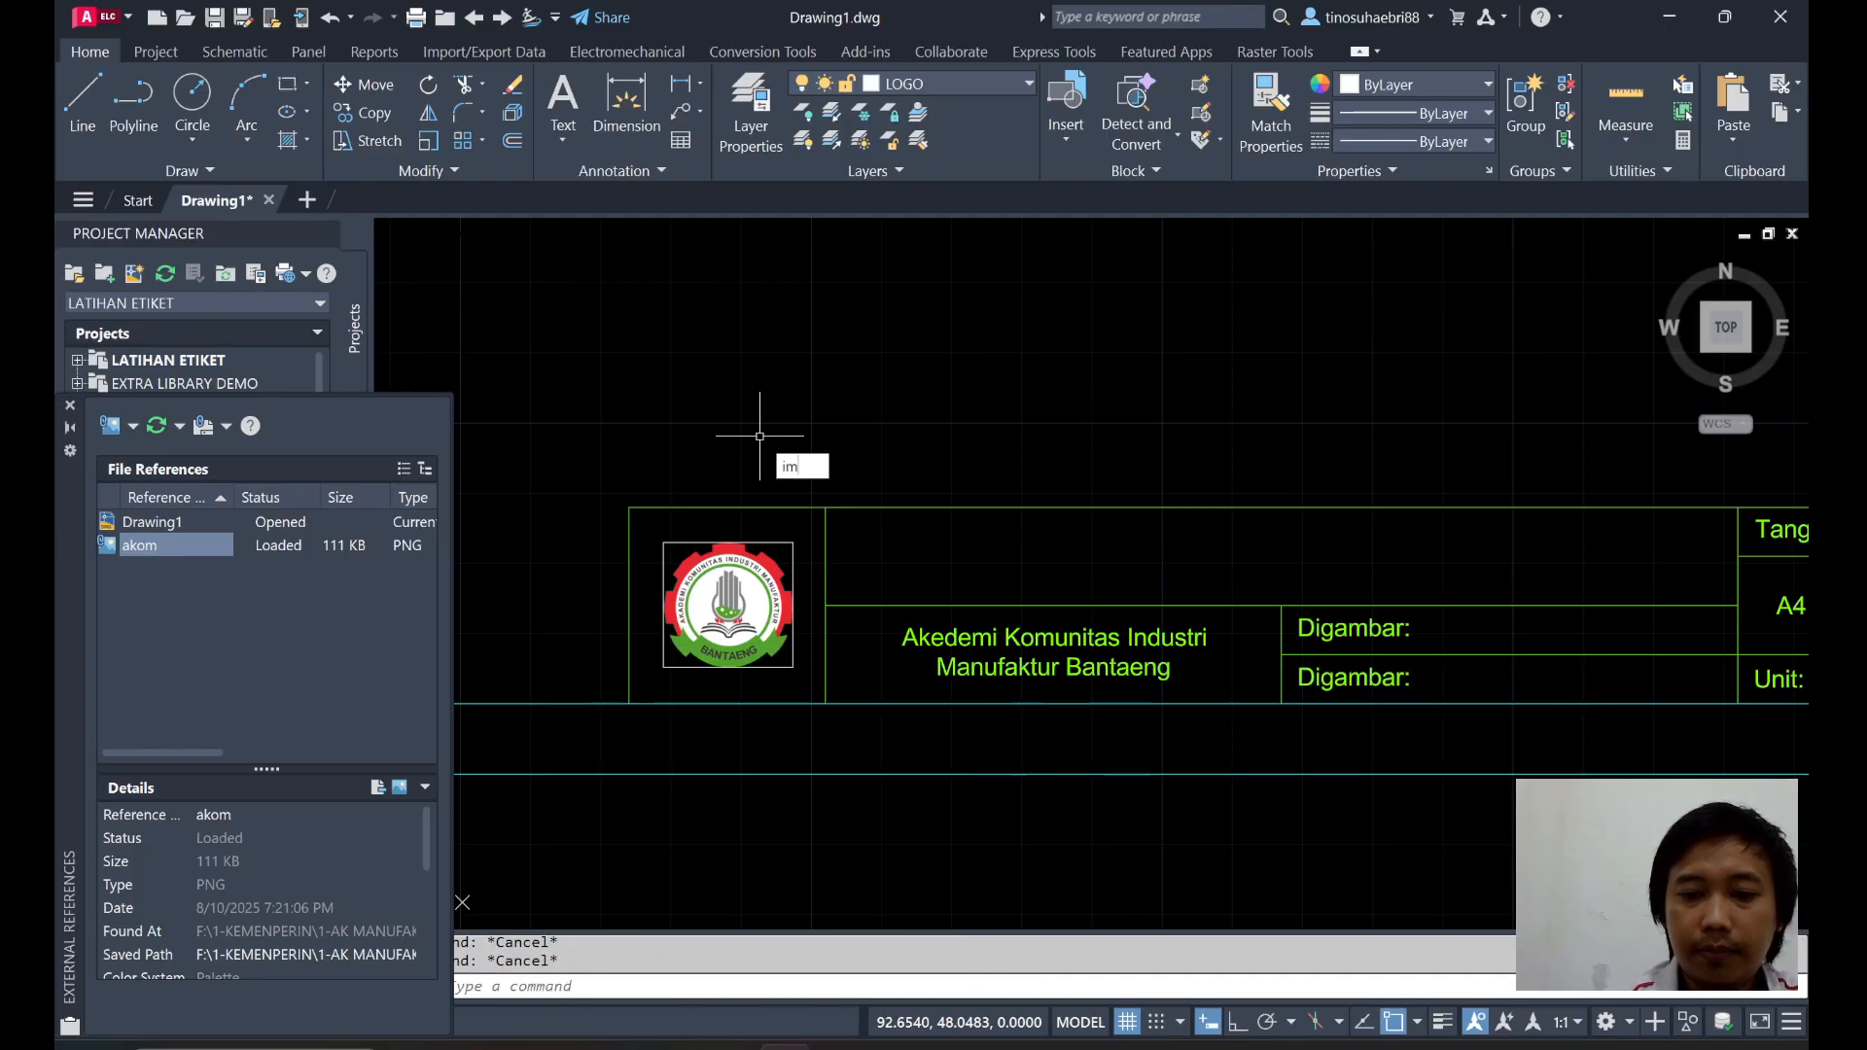
{"action": "key", "text": "Down"}
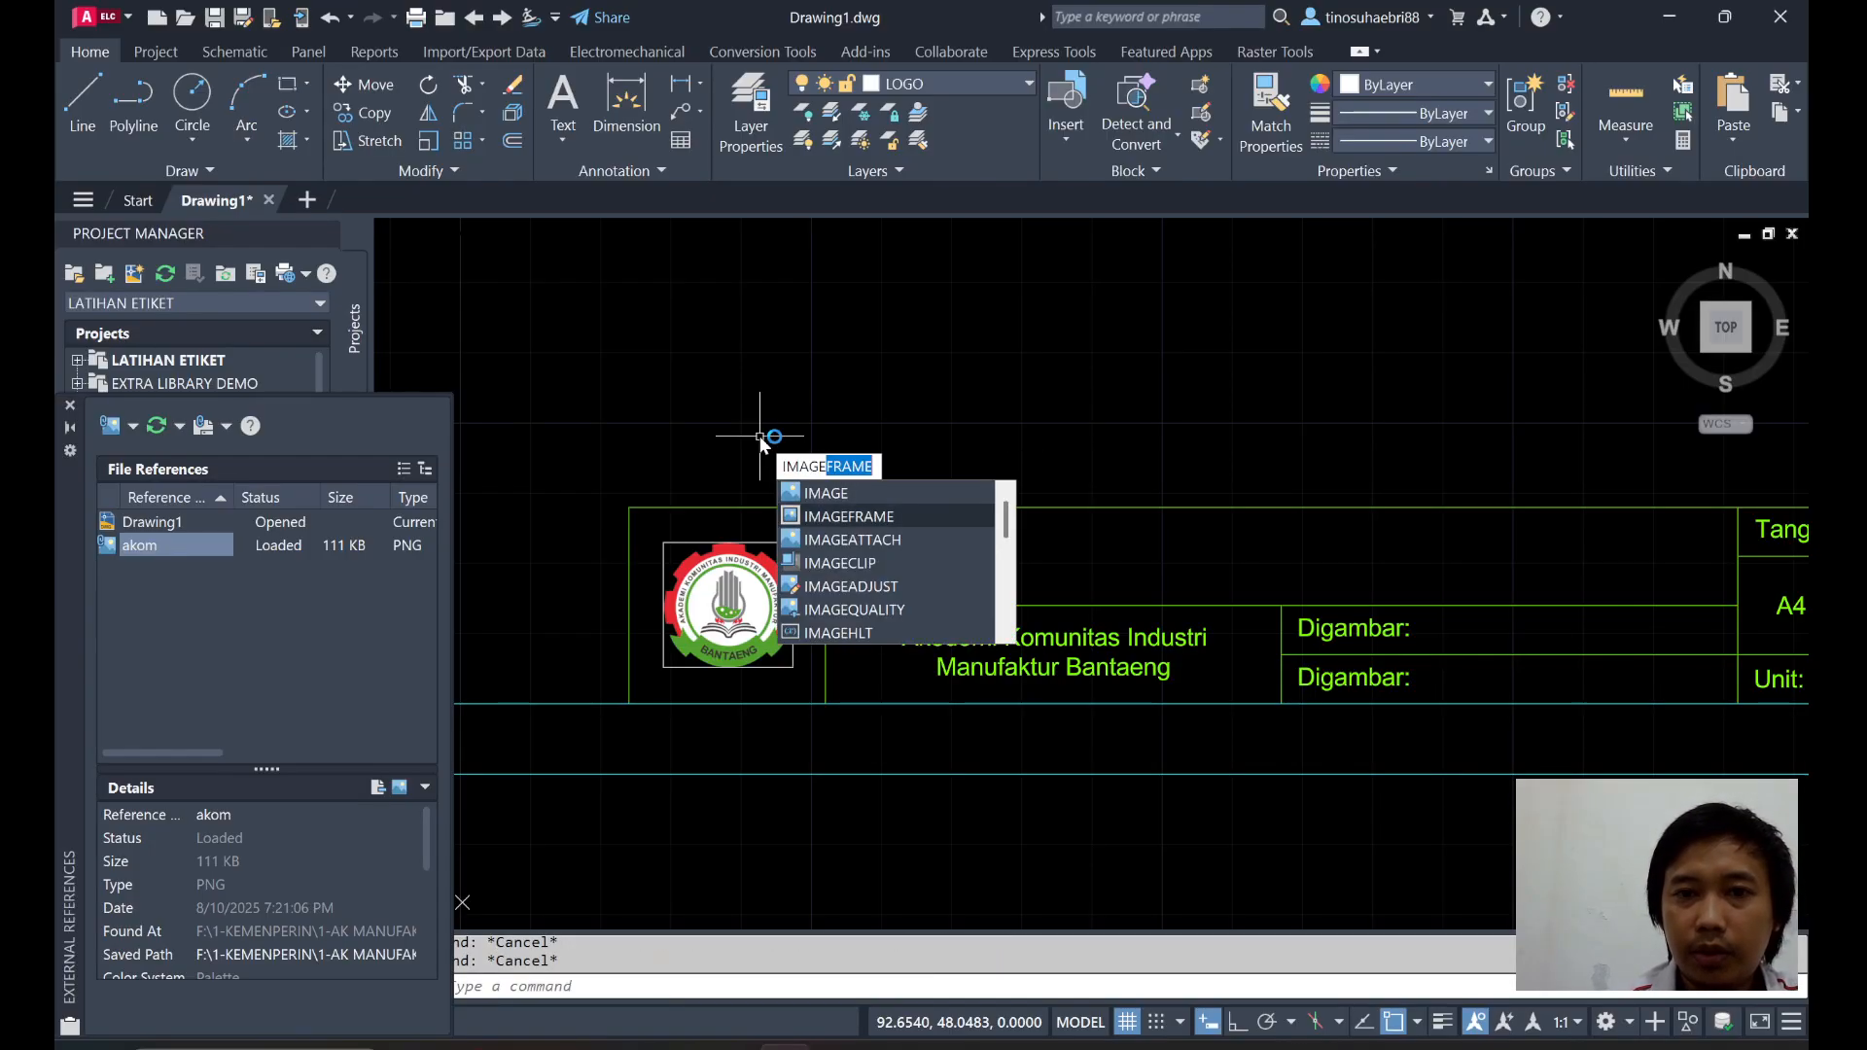
{"action": "key", "text": "Return"}
{"action": "type", "text": "1"}
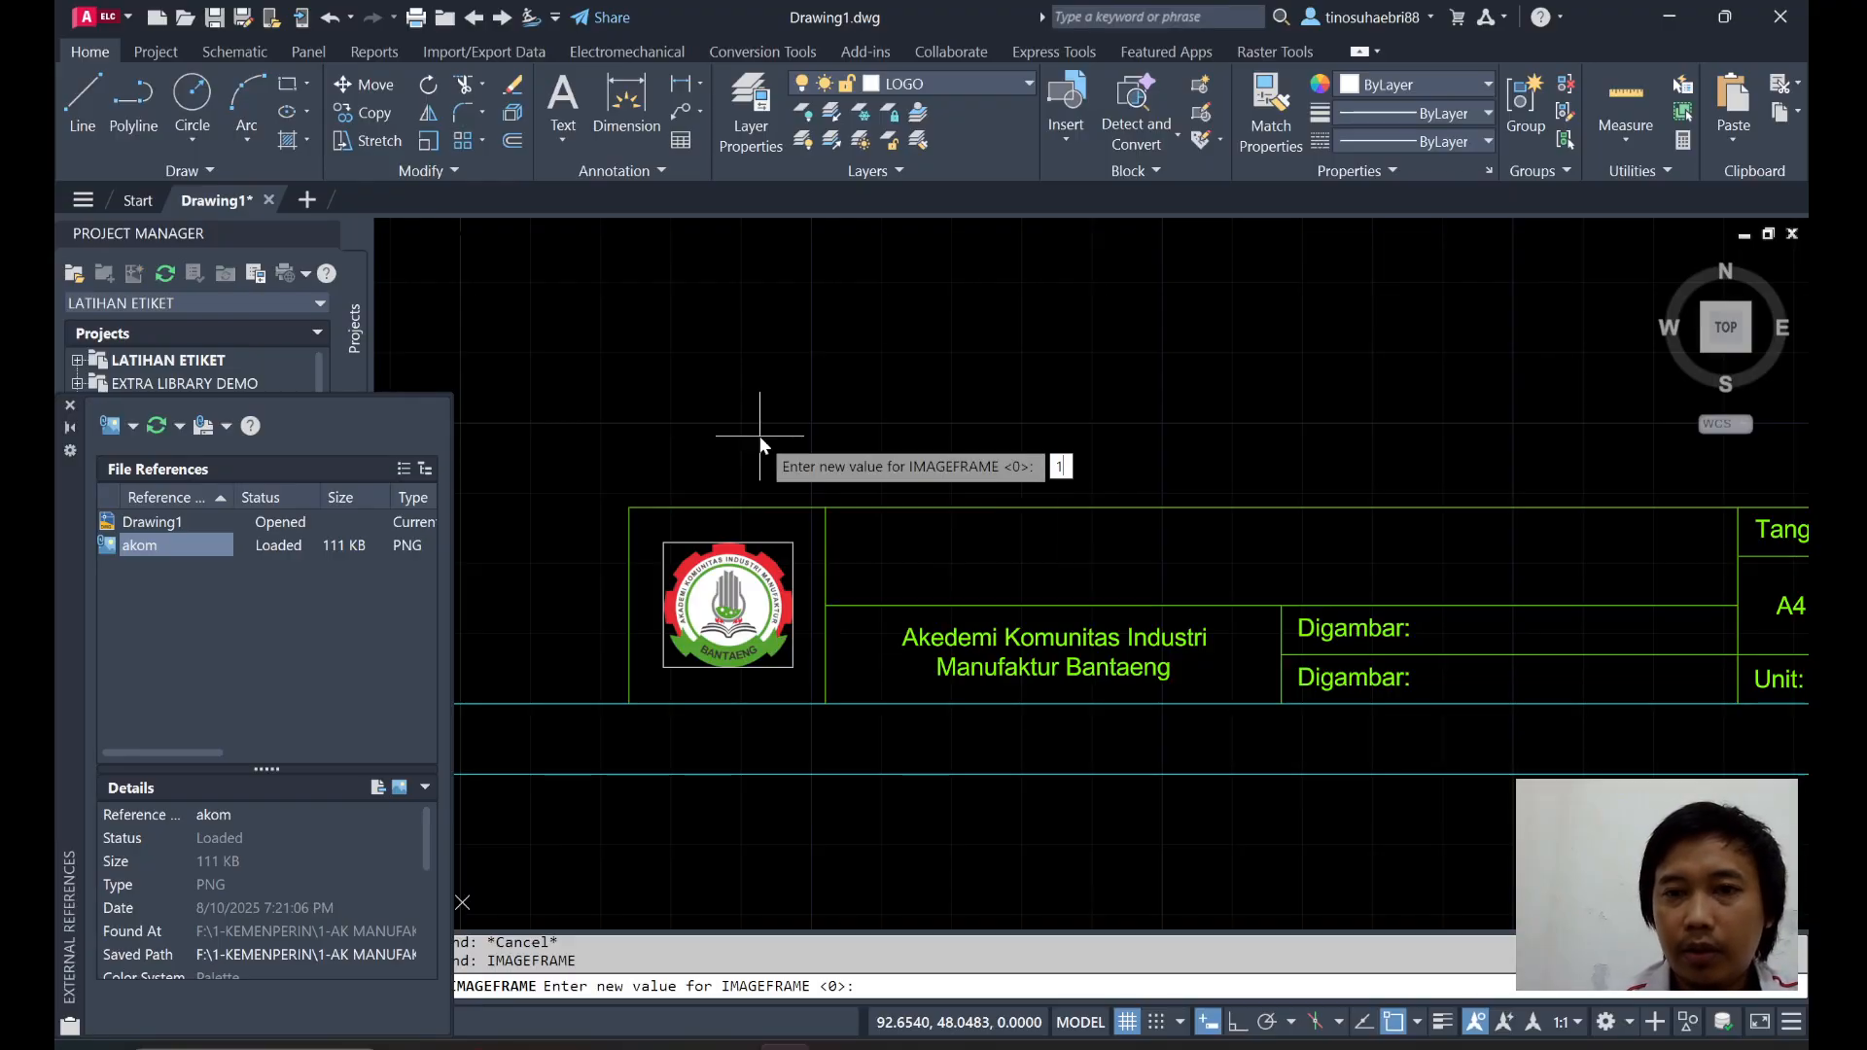
{"action": "key", "text": "Return"}
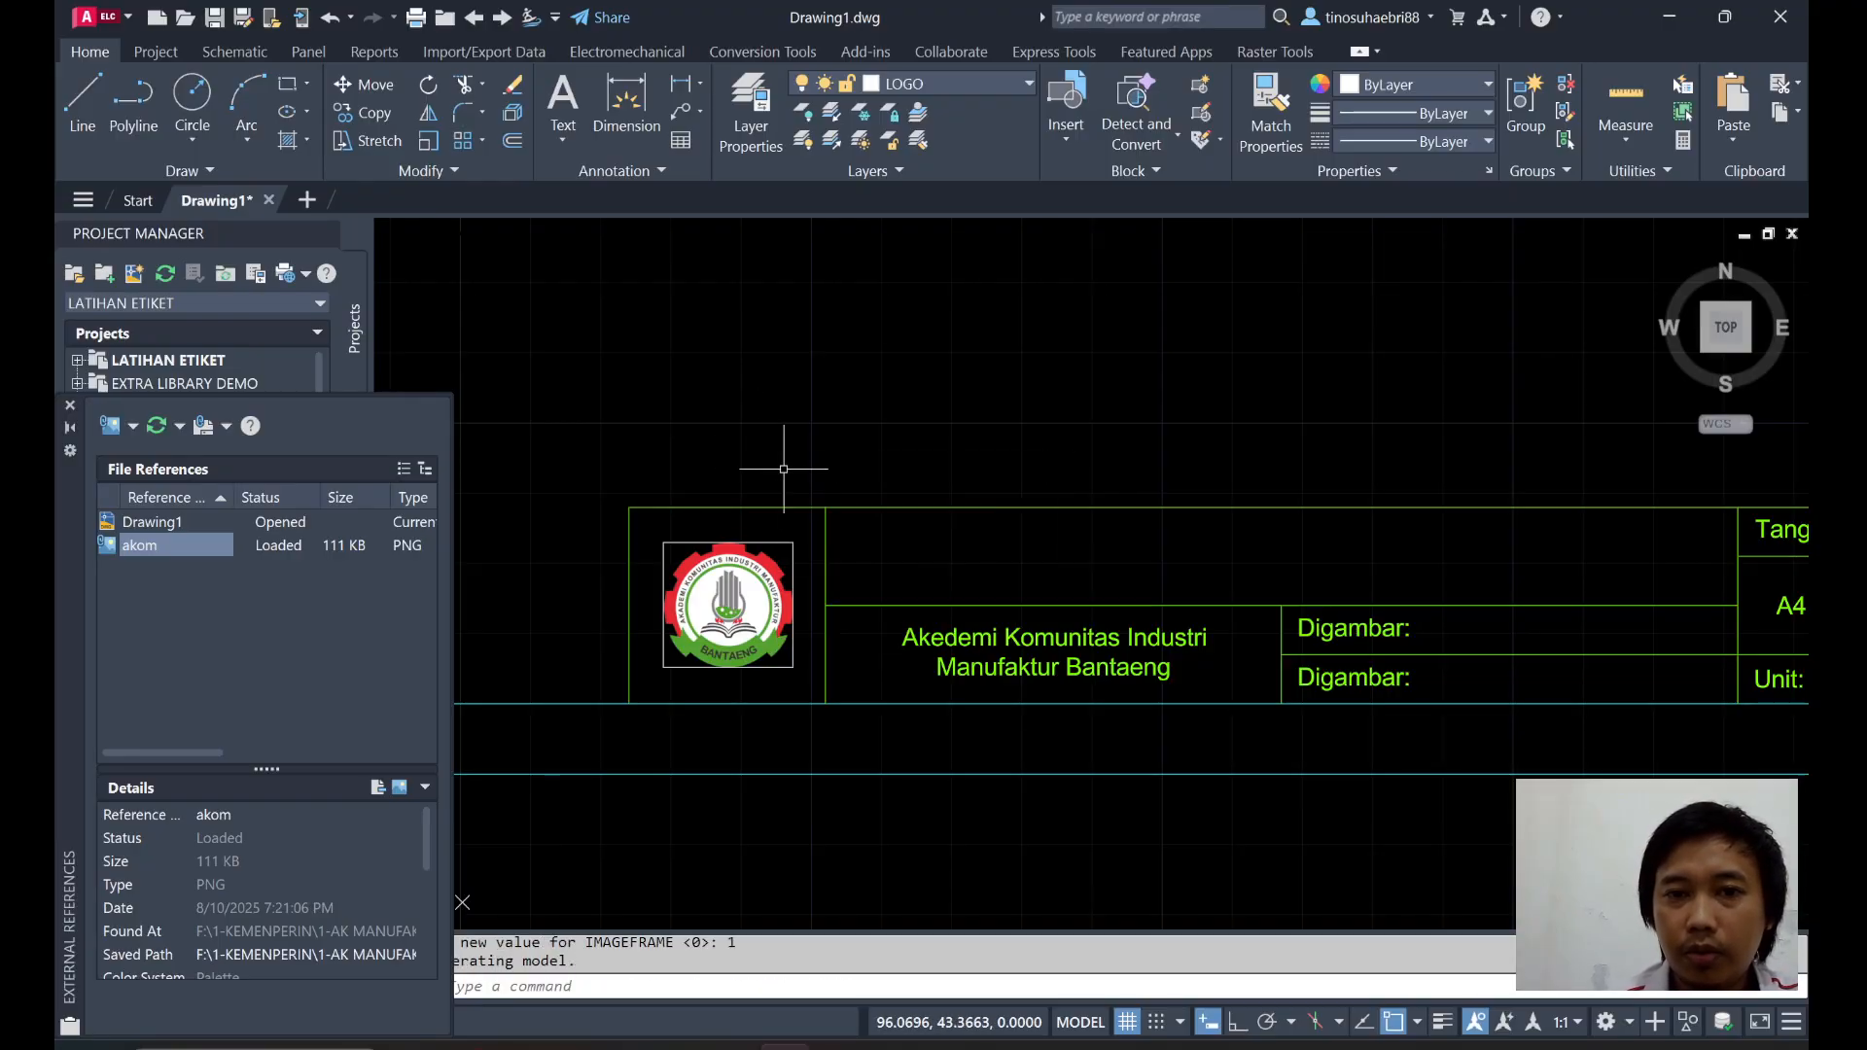
{"action": "key", "text": "Return"}
{"action": "type", "text": "image"}
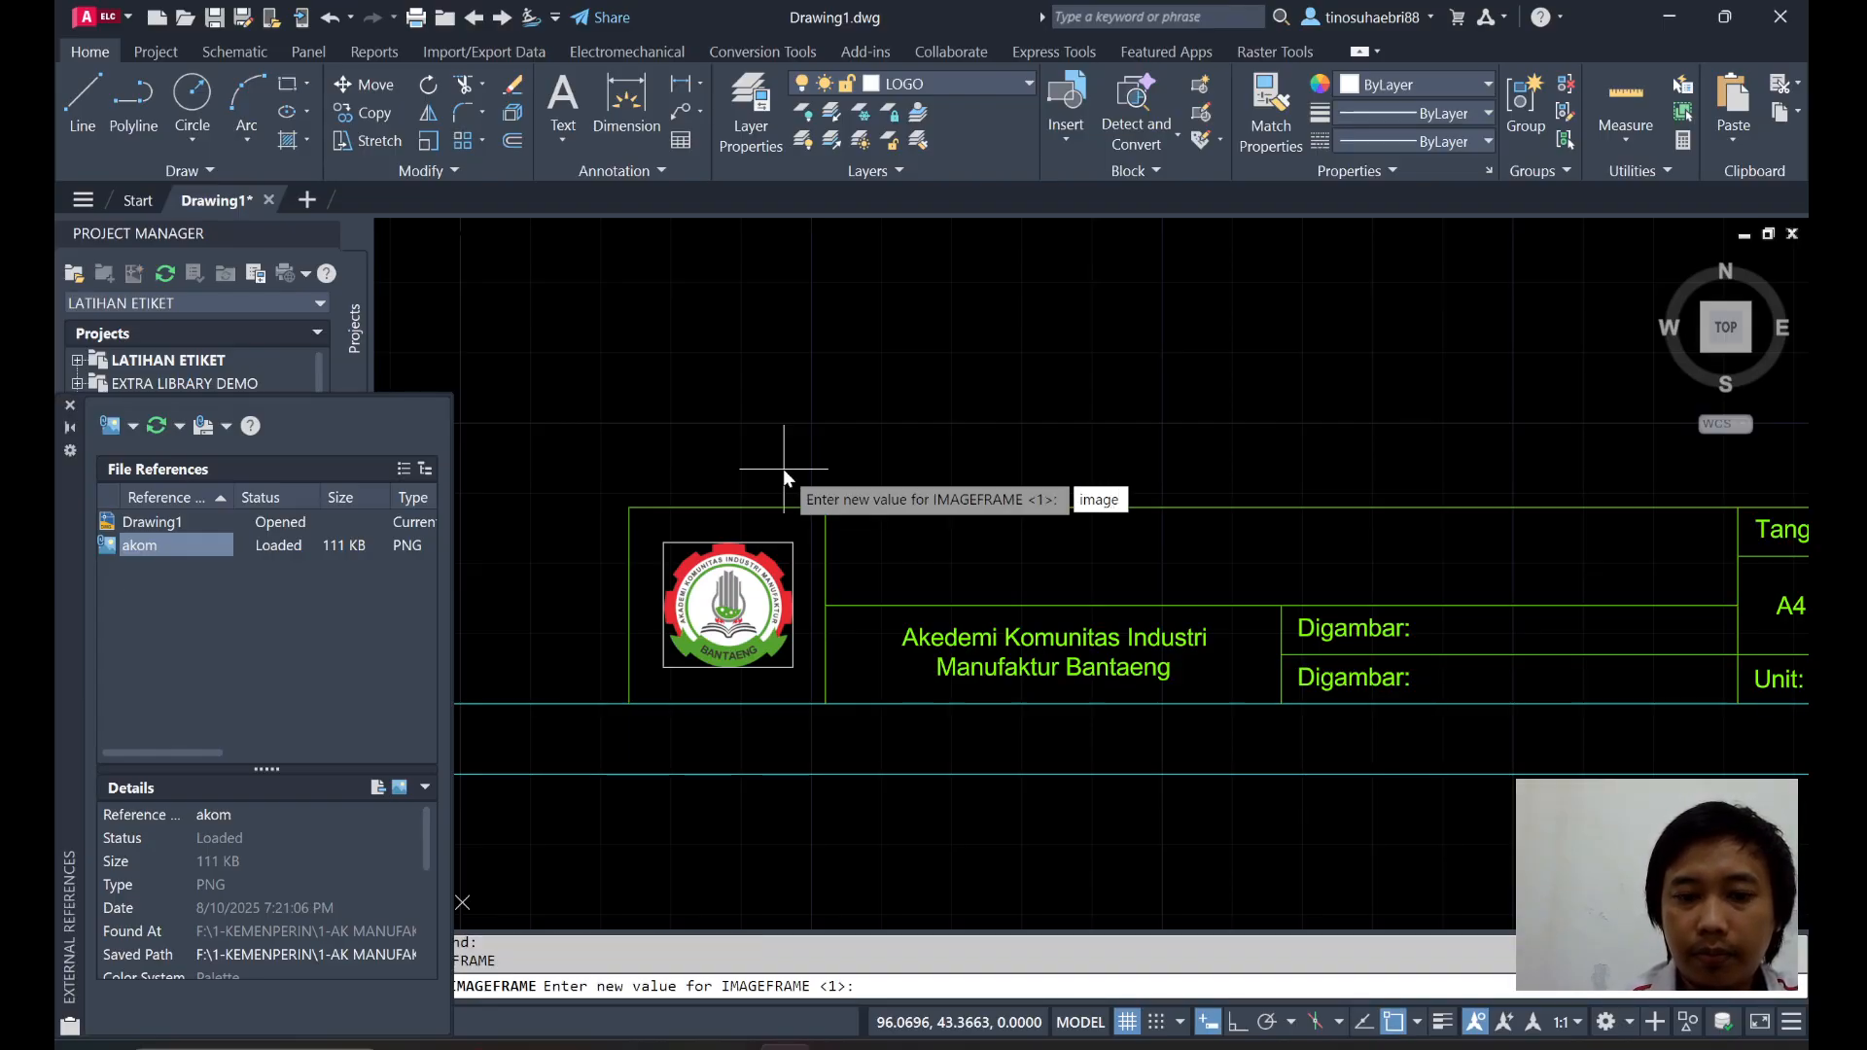
{"action": "key", "text": "Escape"}
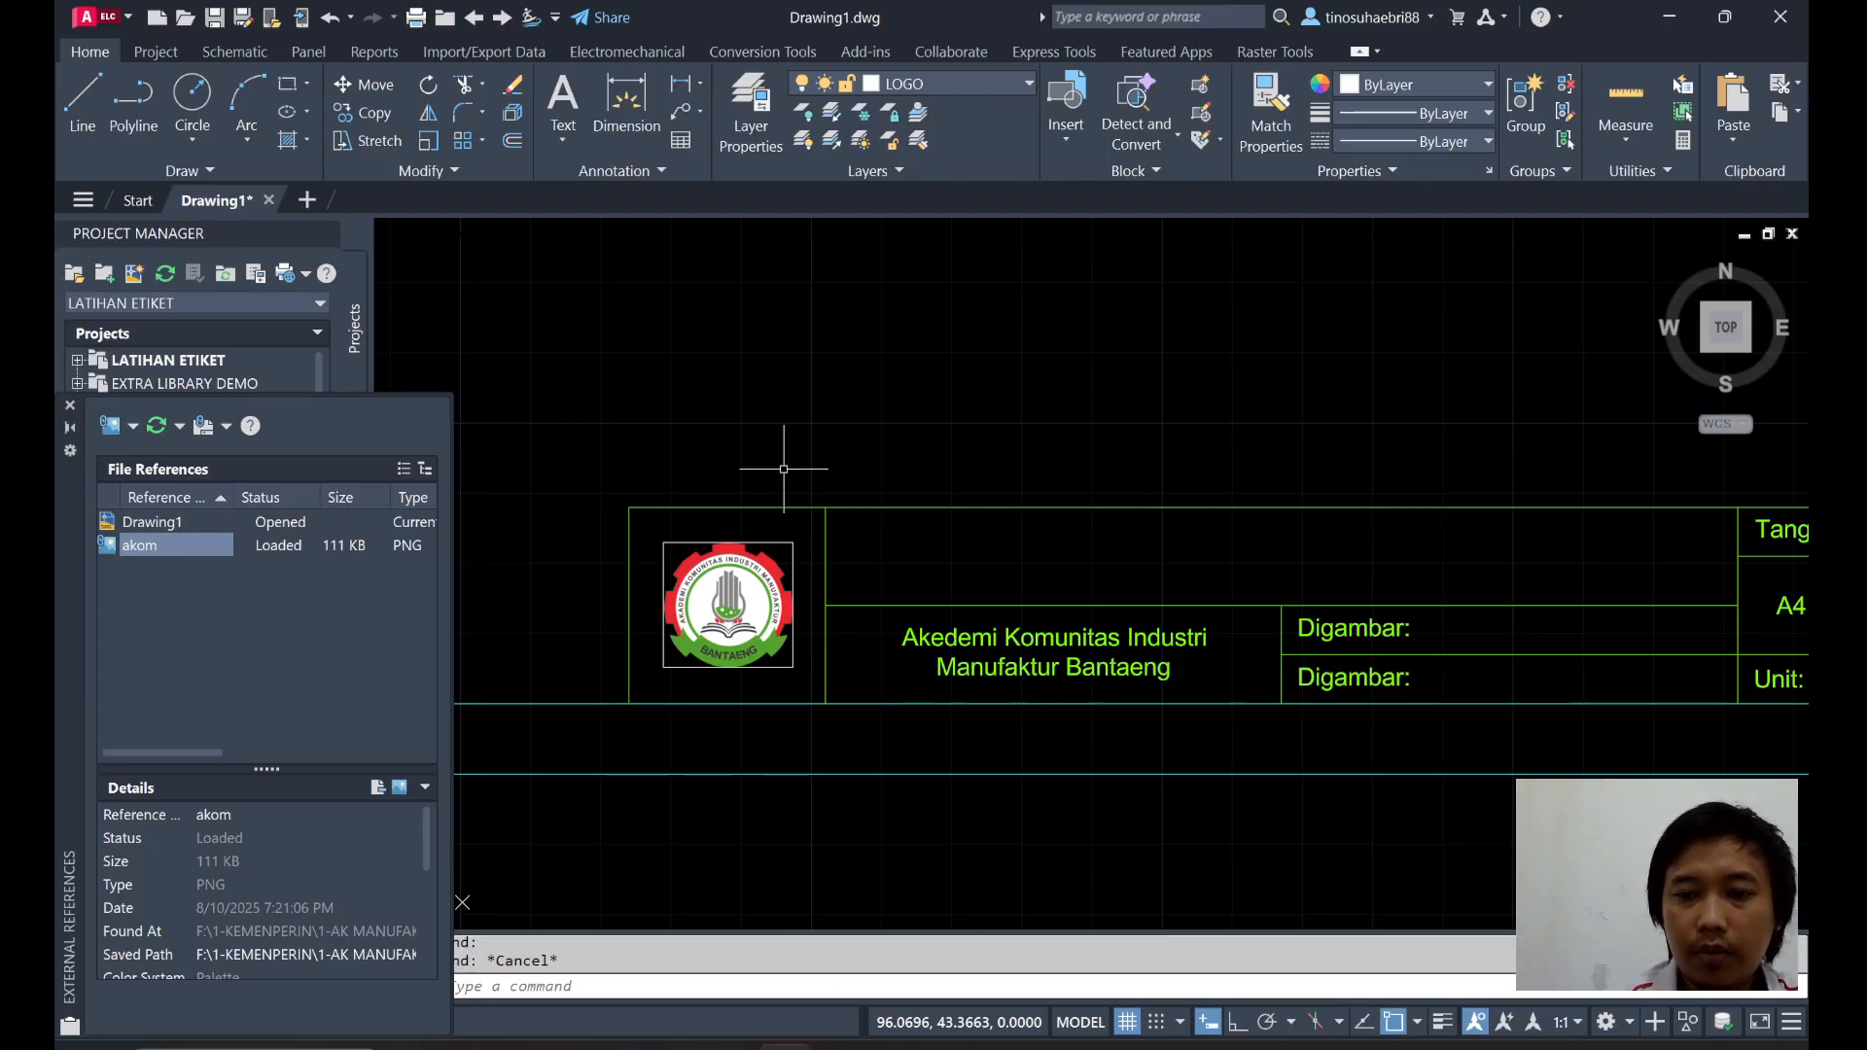
Set IMAGEFRAME to 0 to hide the border around the logo, and close the External References palette.
{"action": "key", "text": "Return"}
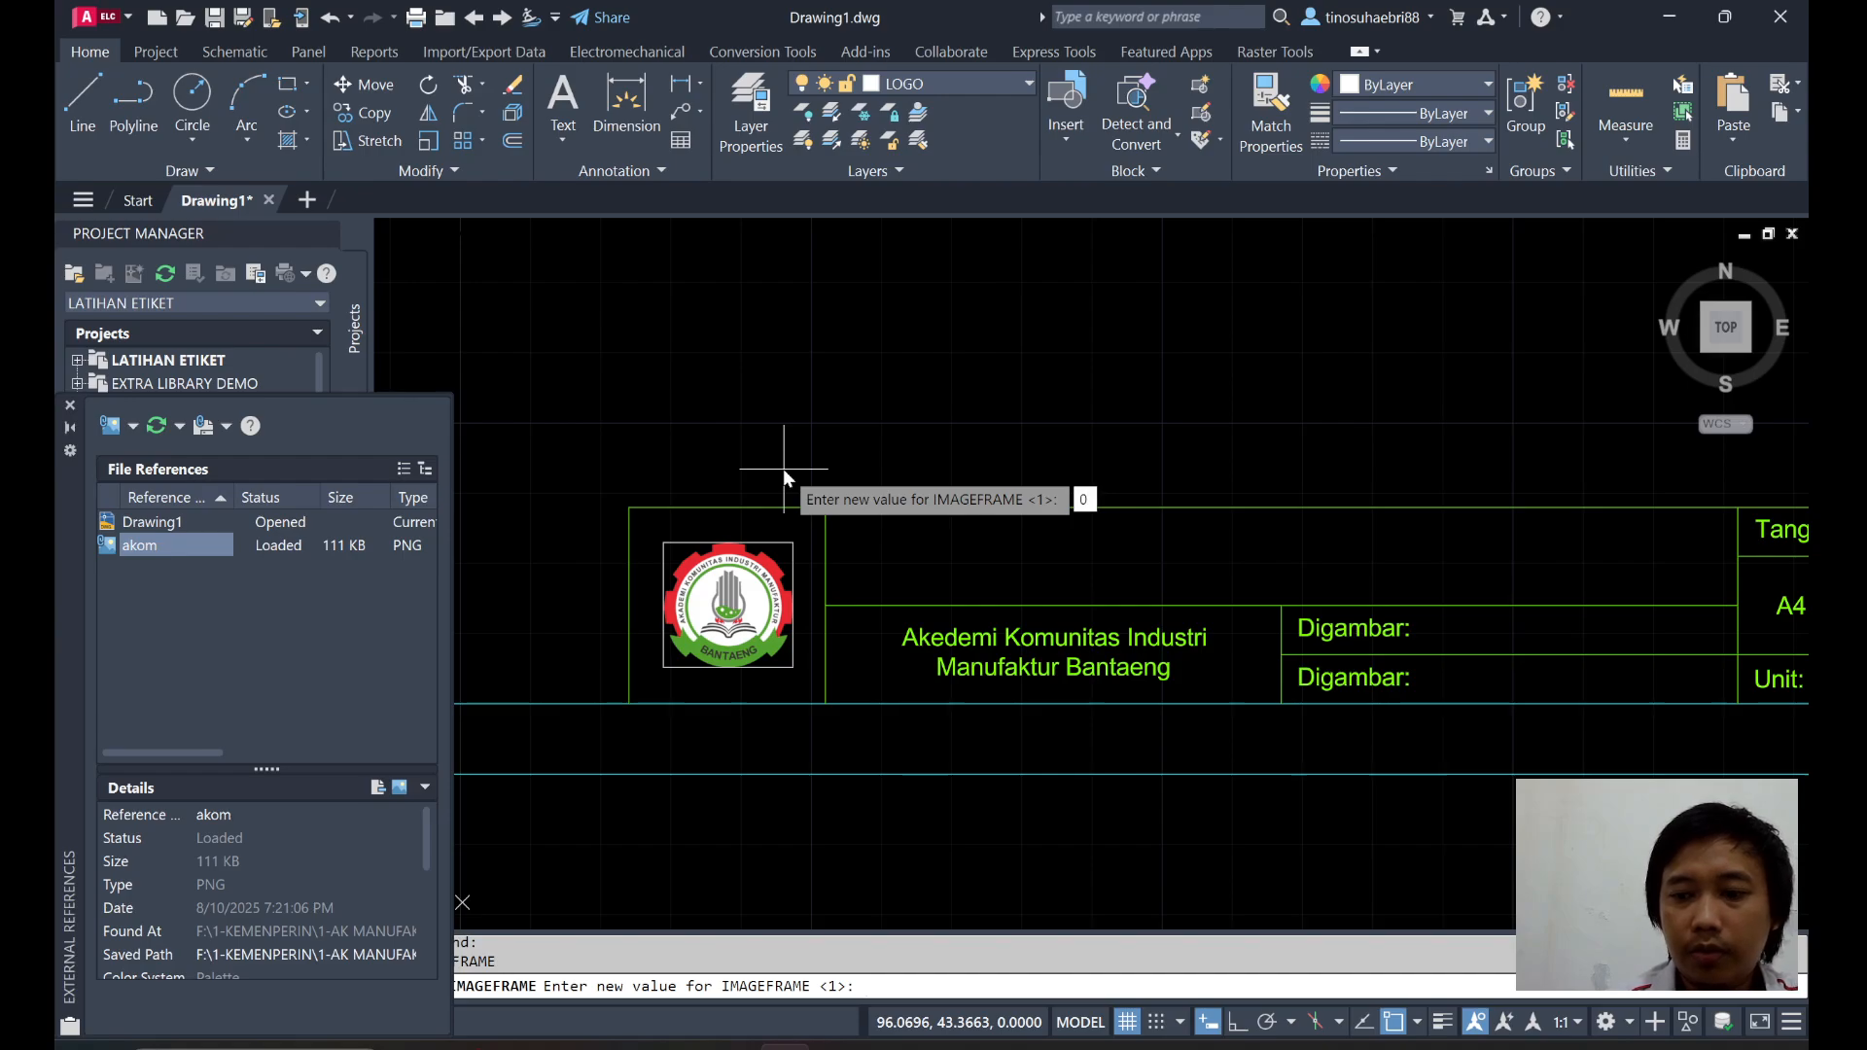
{"action": "key", "text": "Return"}
{"action": "scroll", "coordinate": [784, 469], "scroll_direction": "up", "scroll_amount": 3}
{"action": "scroll", "coordinate": [734, 637], "scroll_direction": "down", "scroll_amount": 5}
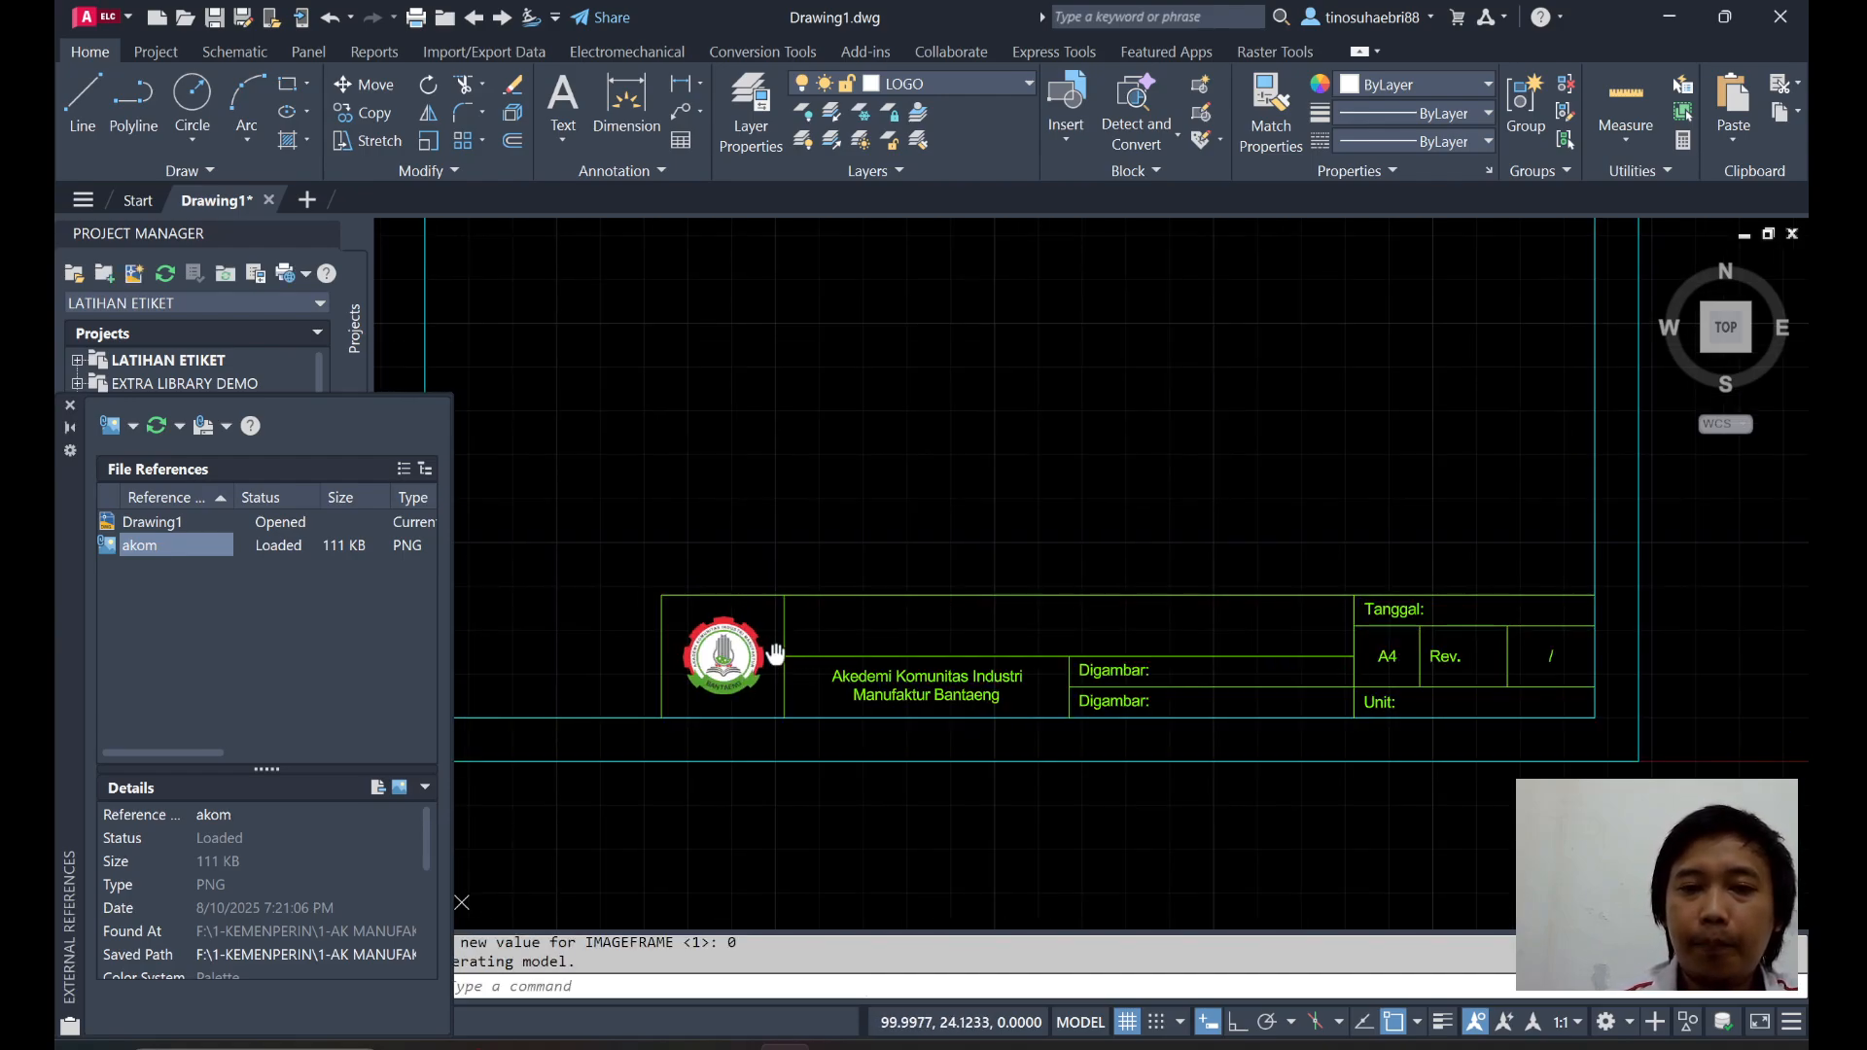
{"action": "middle_click_drag", "start_coordinate": [917, 614], "coordinate": [952, 642]}
{"action": "left_click", "coordinate": [70, 404]}
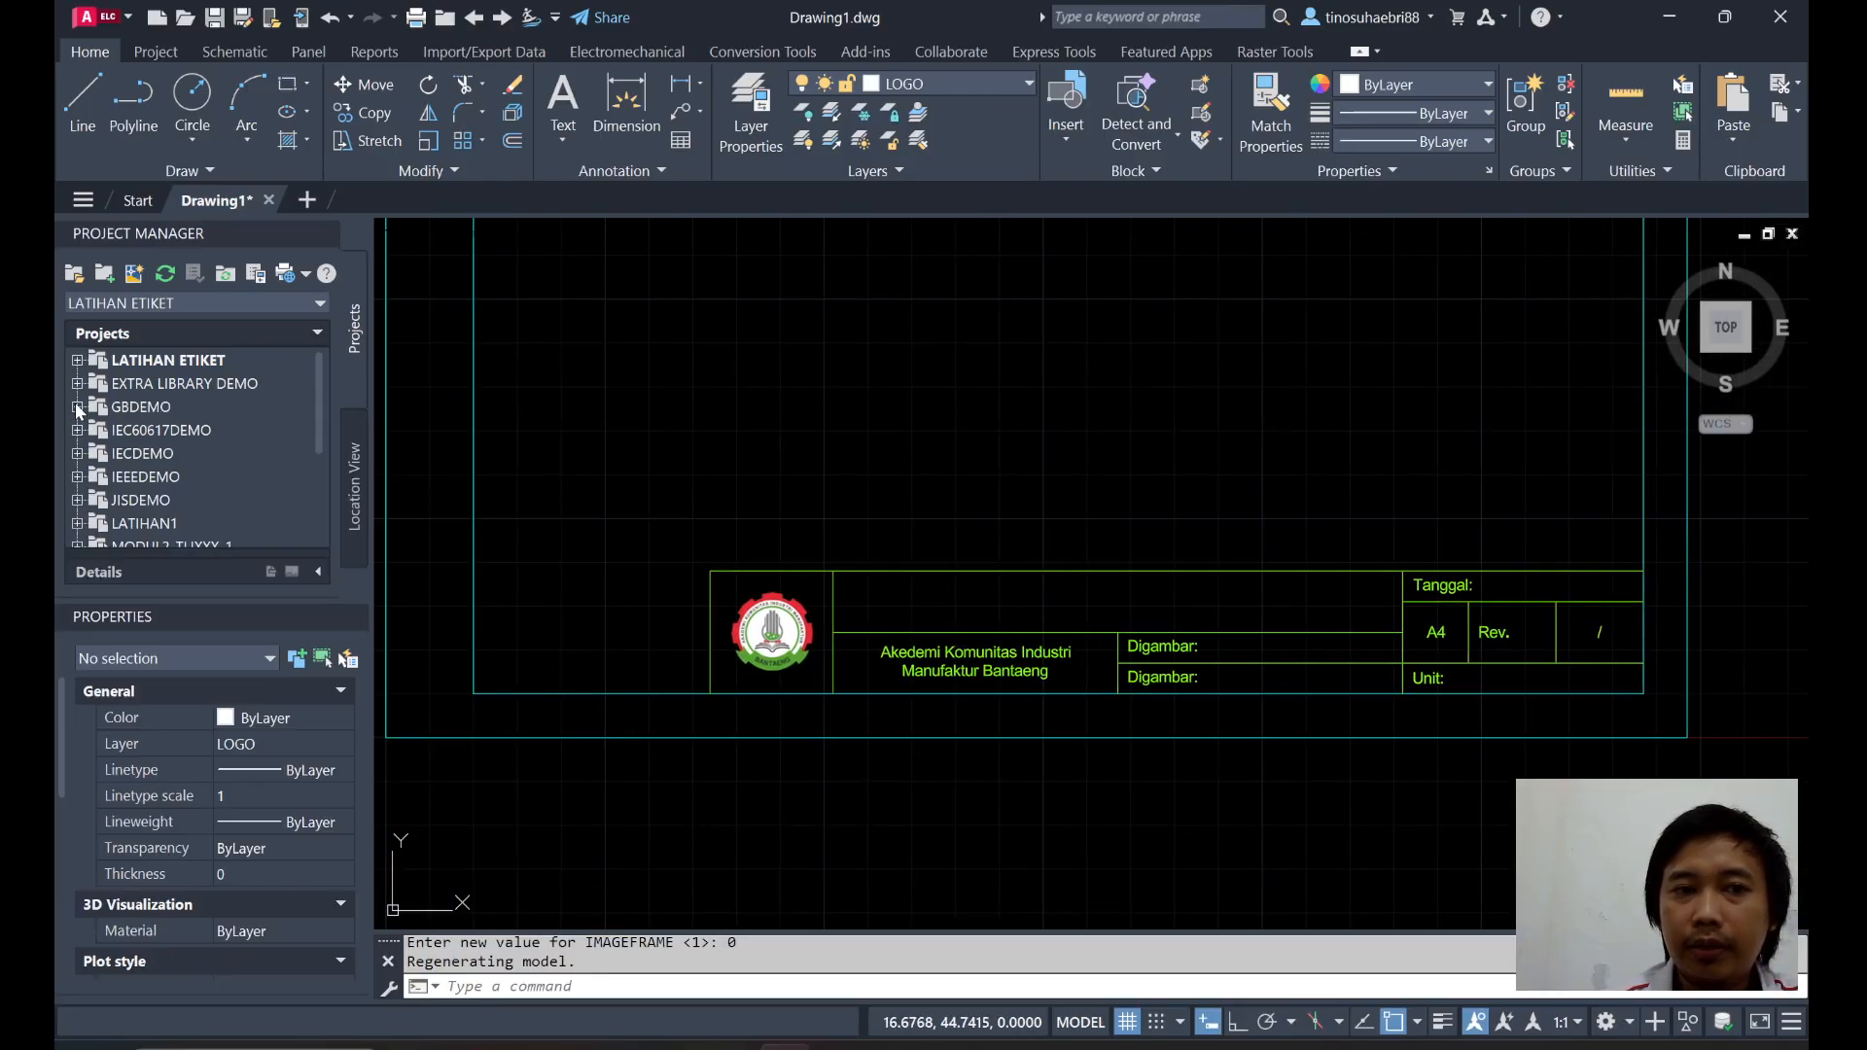
Start a new block attribute definition and enter JUDUL1 as its tag.
{"action": "middle_click_drag", "start_coordinate": [1326, 626], "coordinate": [1199, 657]}
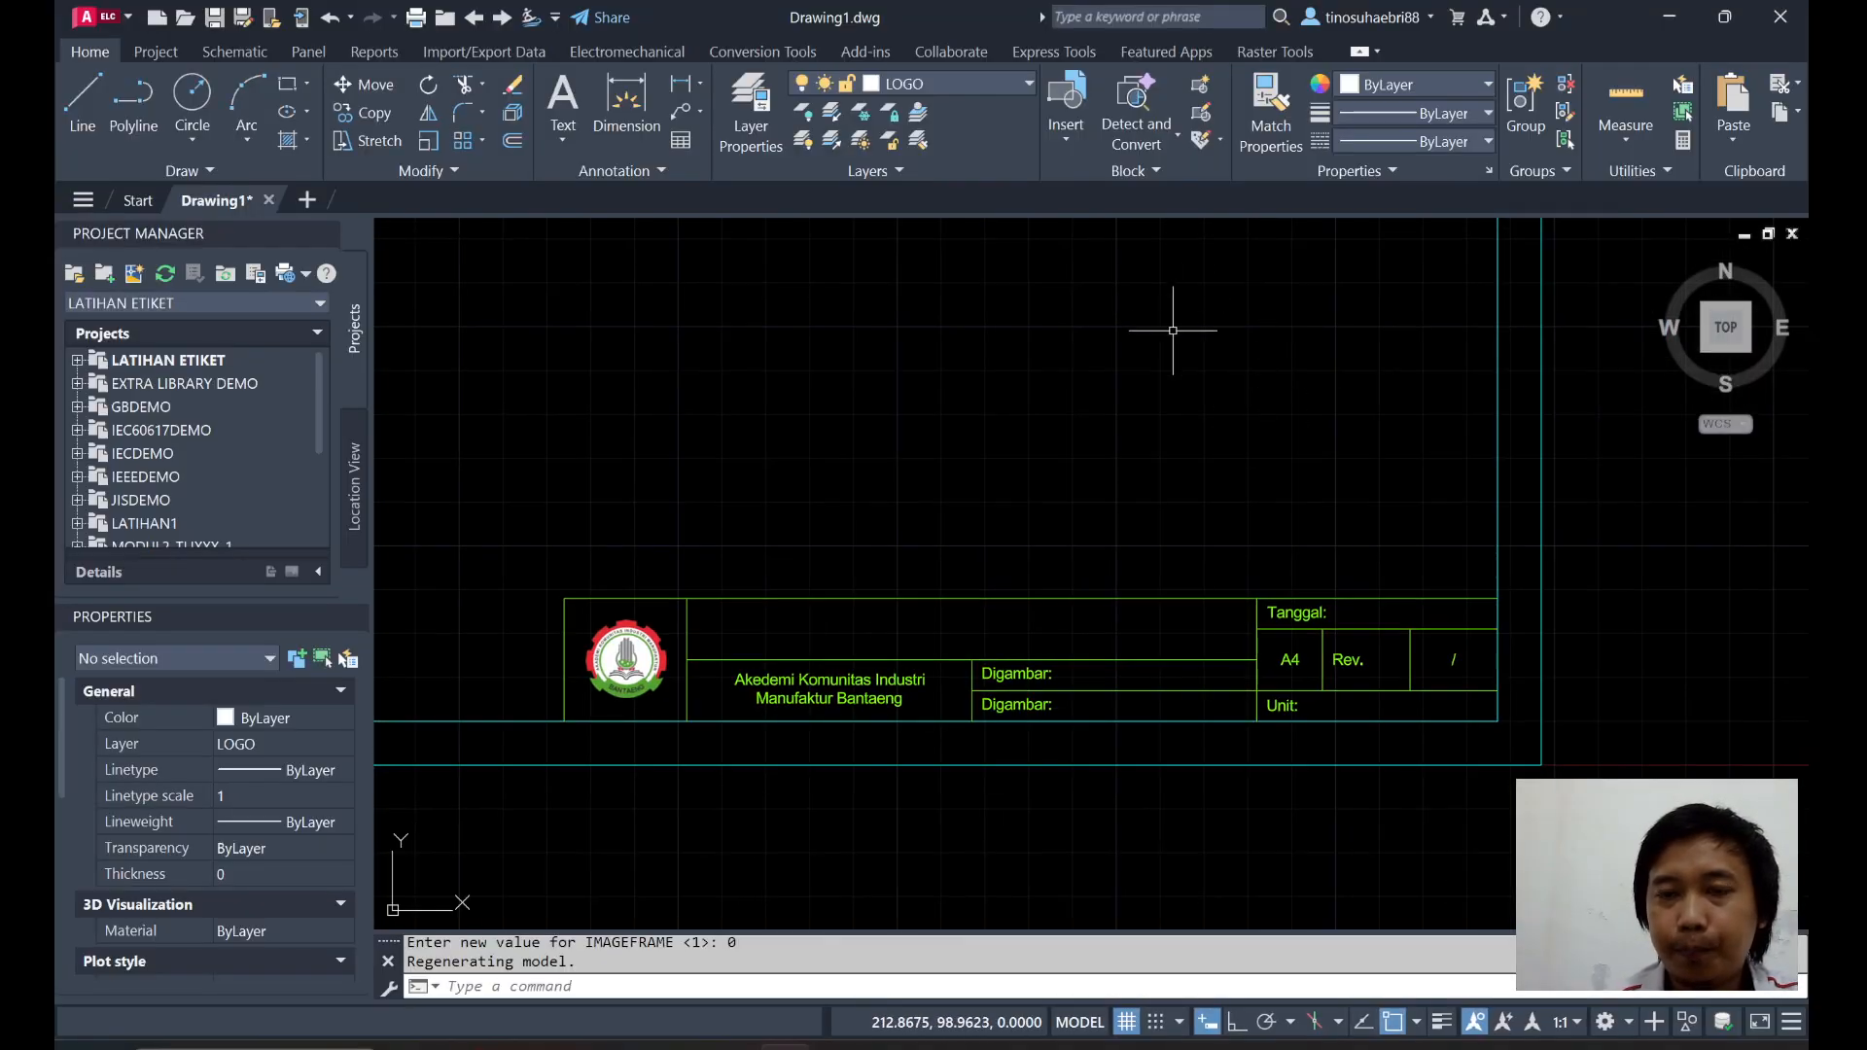
{"action": "middle_click_drag", "start_coordinate": [904, 538], "coordinate": [755, 487]}
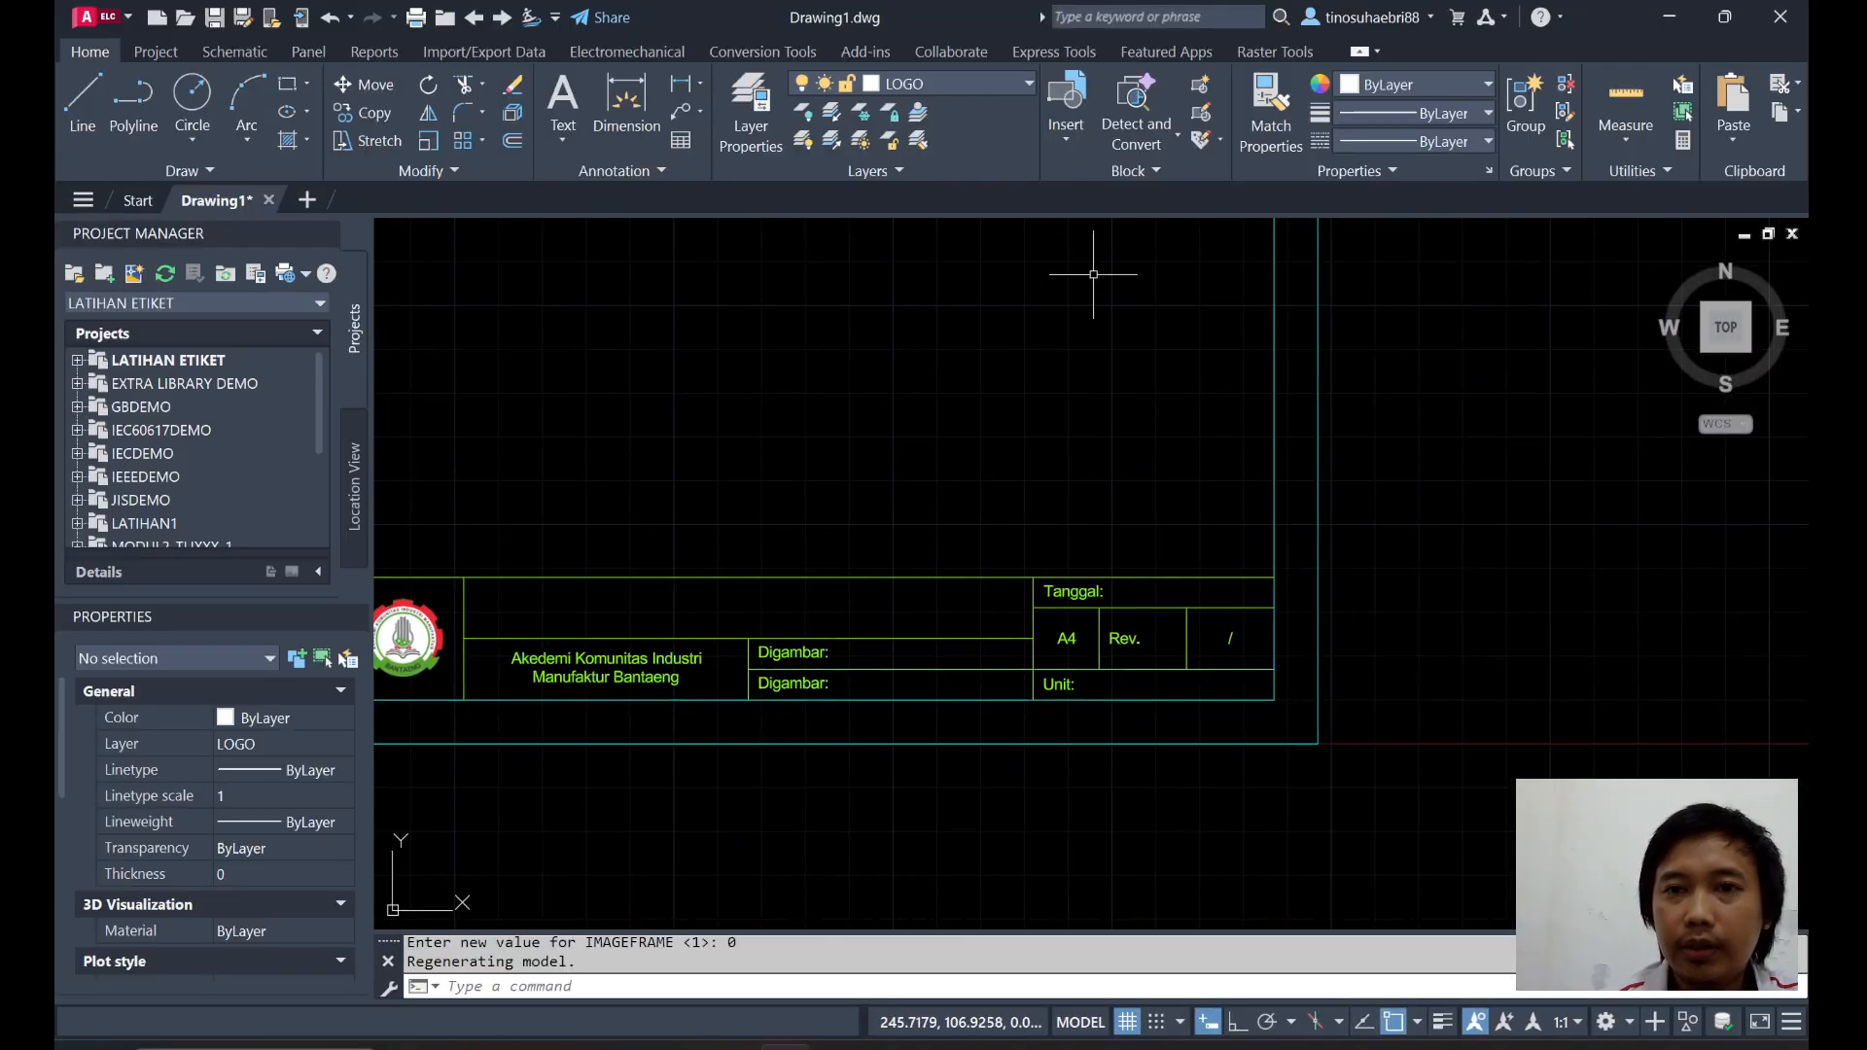
{"action": "middle_click_drag", "start_coordinate": [1093, 267], "coordinate": [1180, 238]}
{"action": "left_click", "coordinate": [1157, 170]}
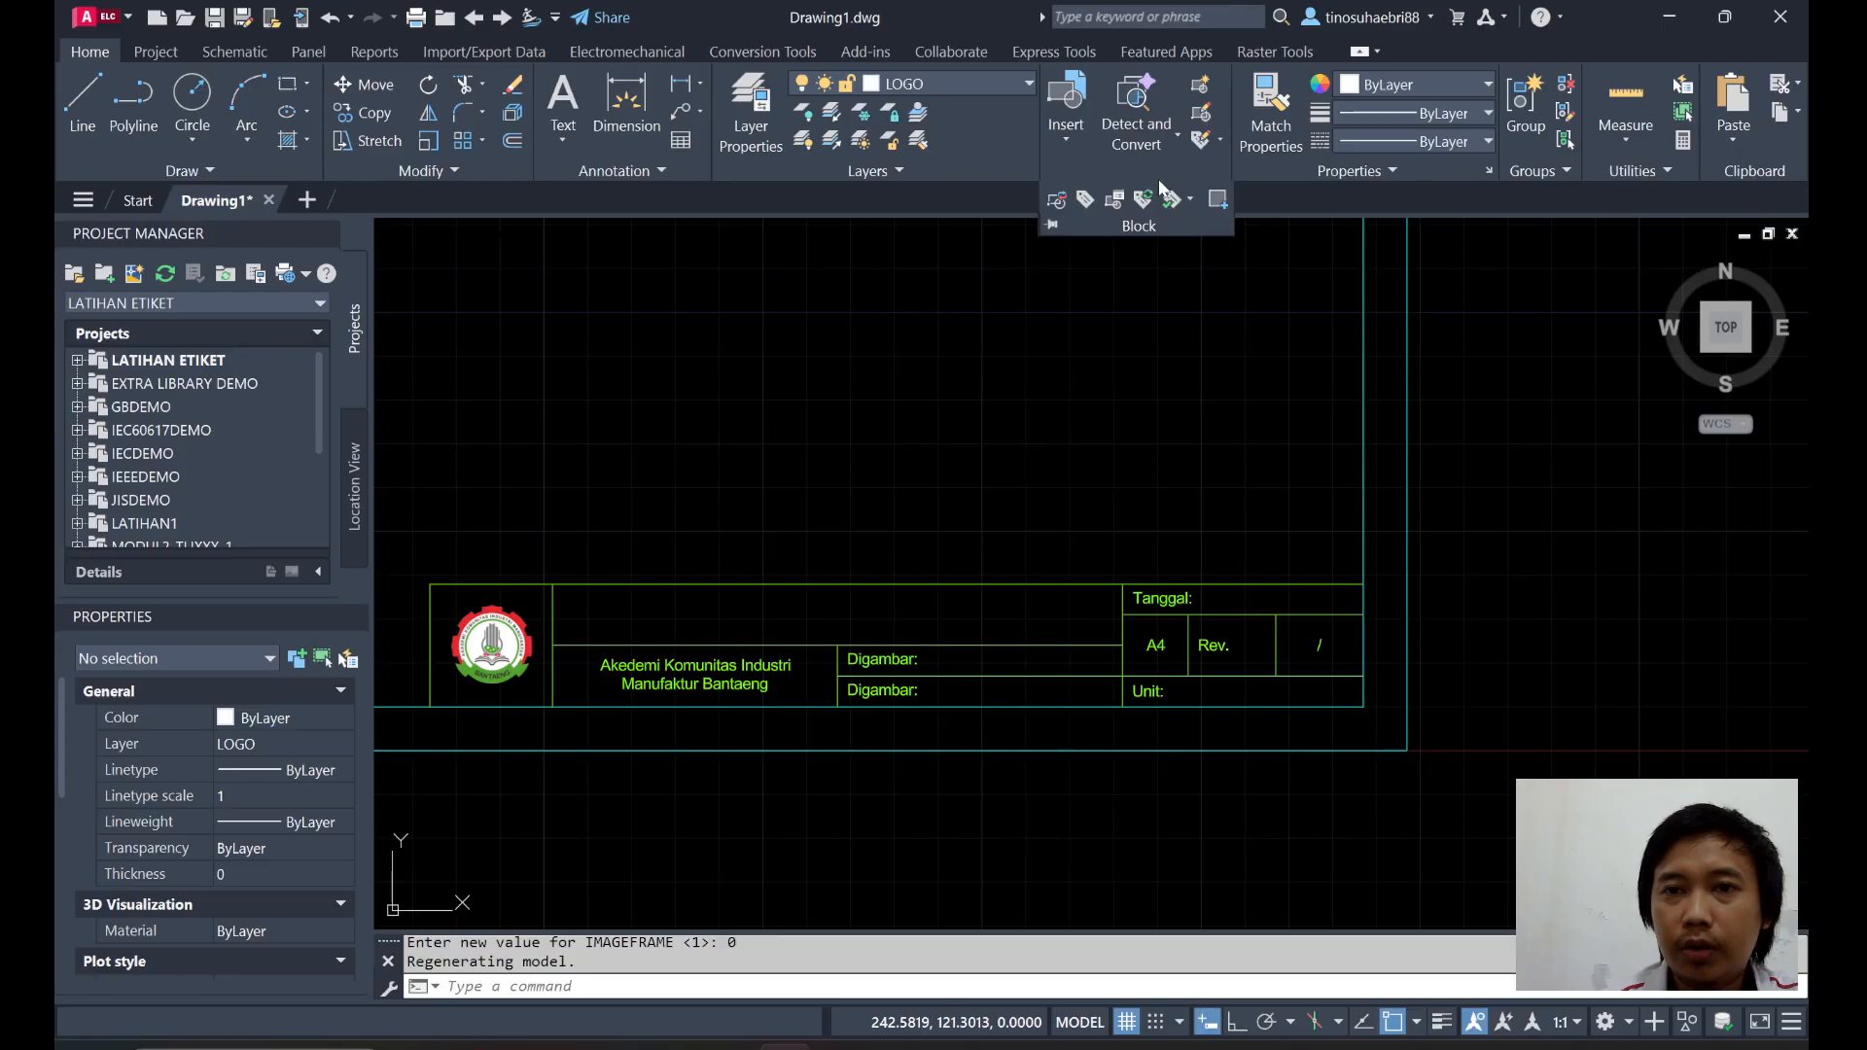
{"action": "left_click", "coordinate": [1085, 203]}
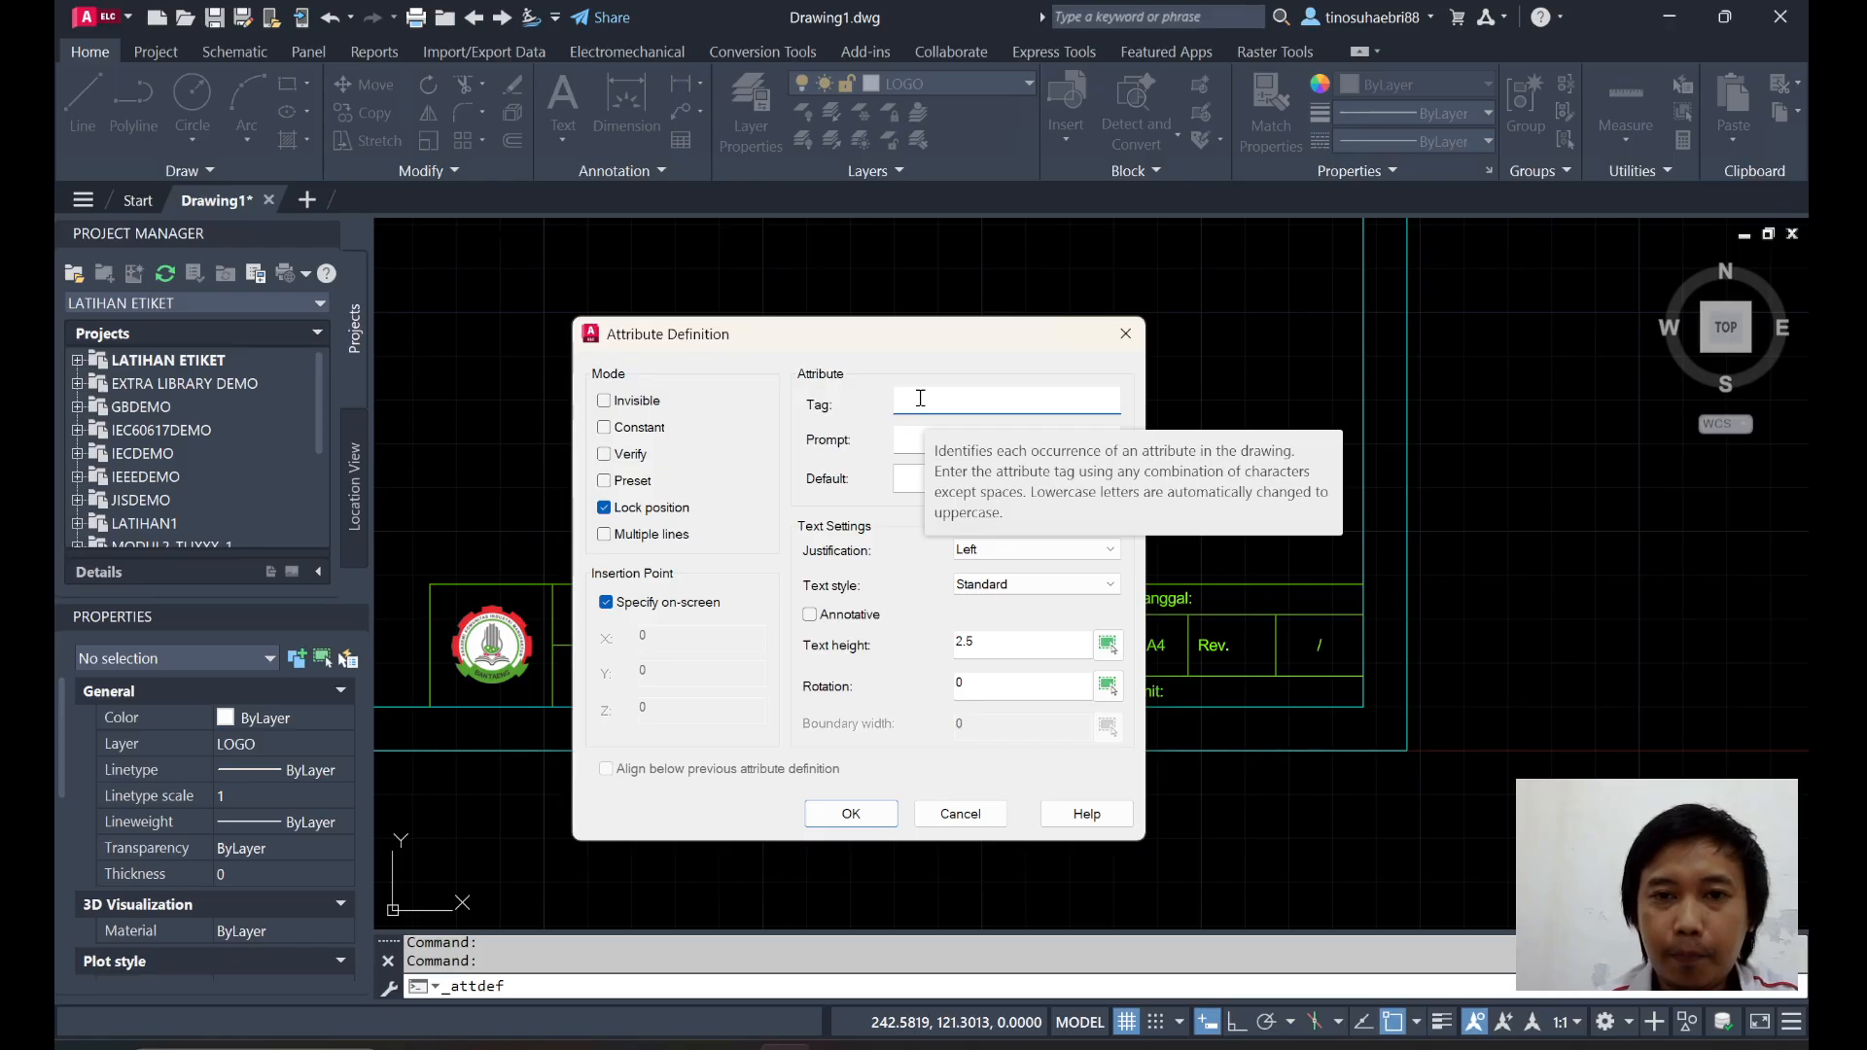
{"action": "type", "text": "i"}
{"action": "key", "text": "Caps_Lock"}
{"action": "type", "text": "JUDUL1"}
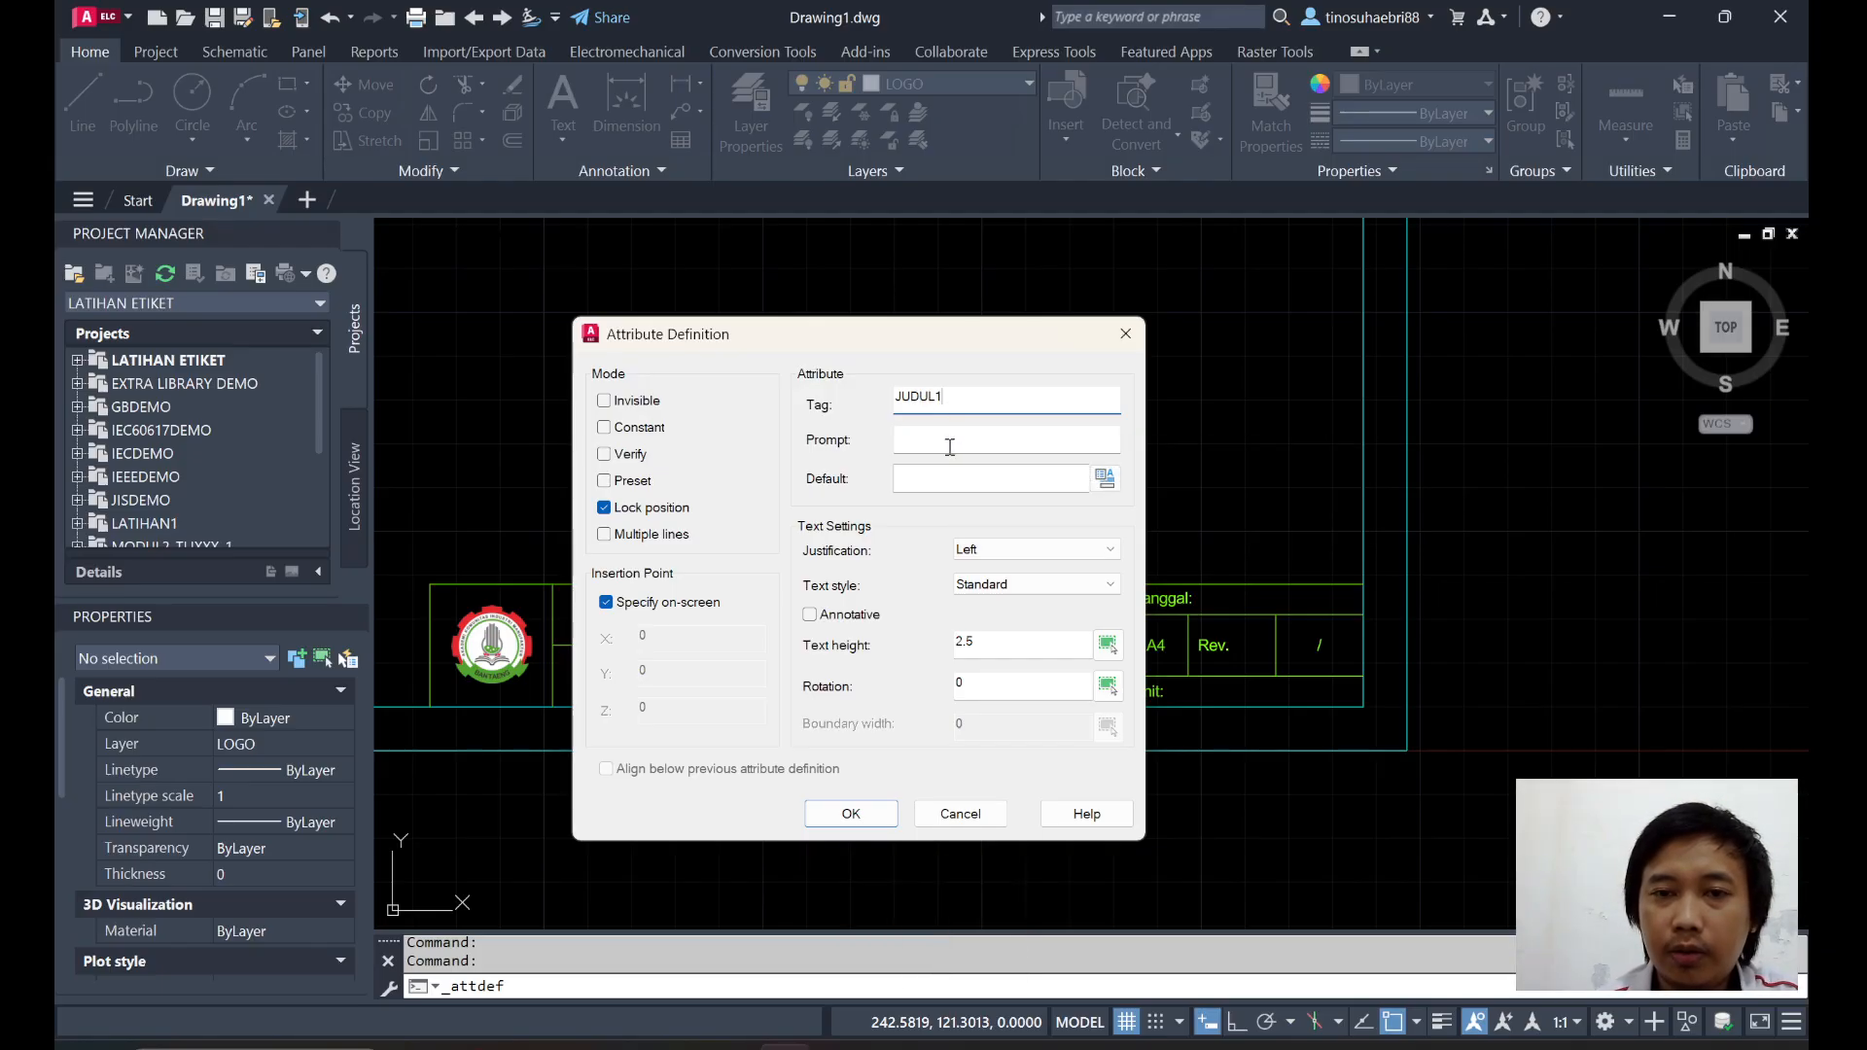
Enter JUDUL1 as the attribute's prompt and XXXX as its default value.
{"action": "left_click", "coordinate": [935, 443]}
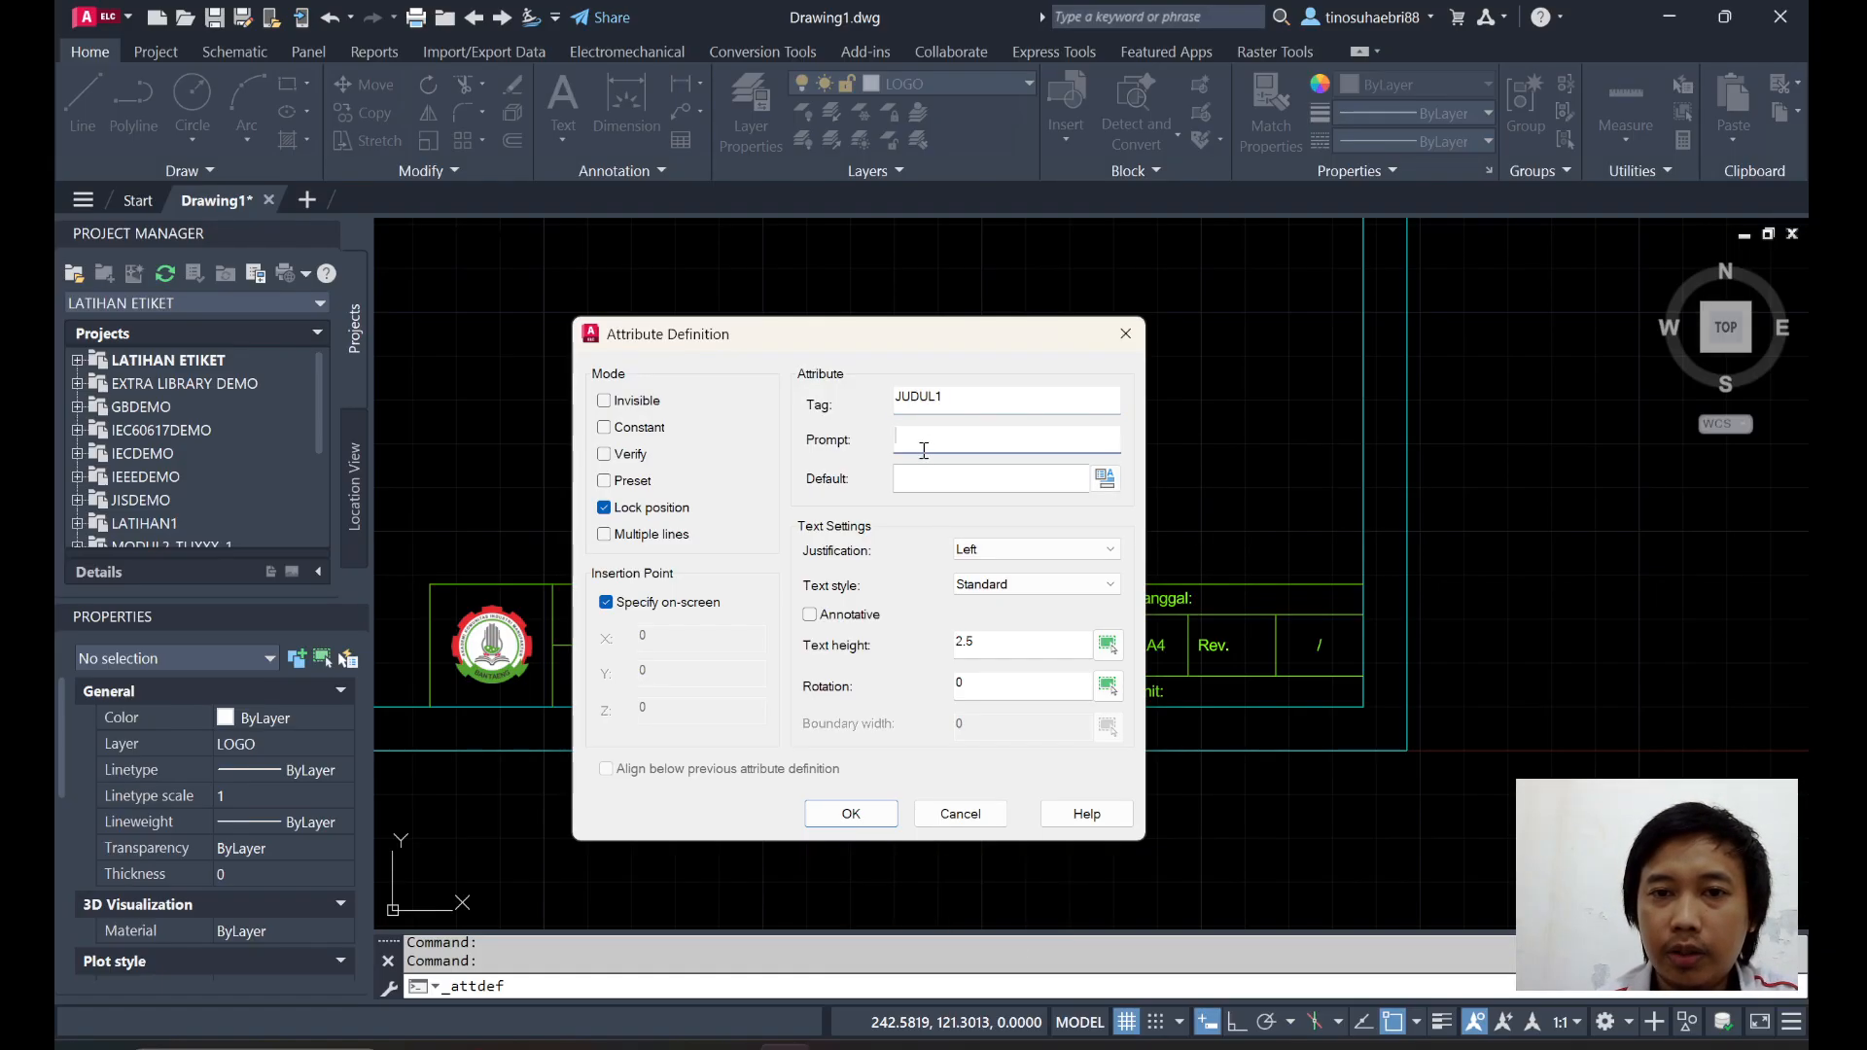
{"action": "double_click", "coordinate": [947, 398]}
{"action": "key", "text": "ctrl+c"}
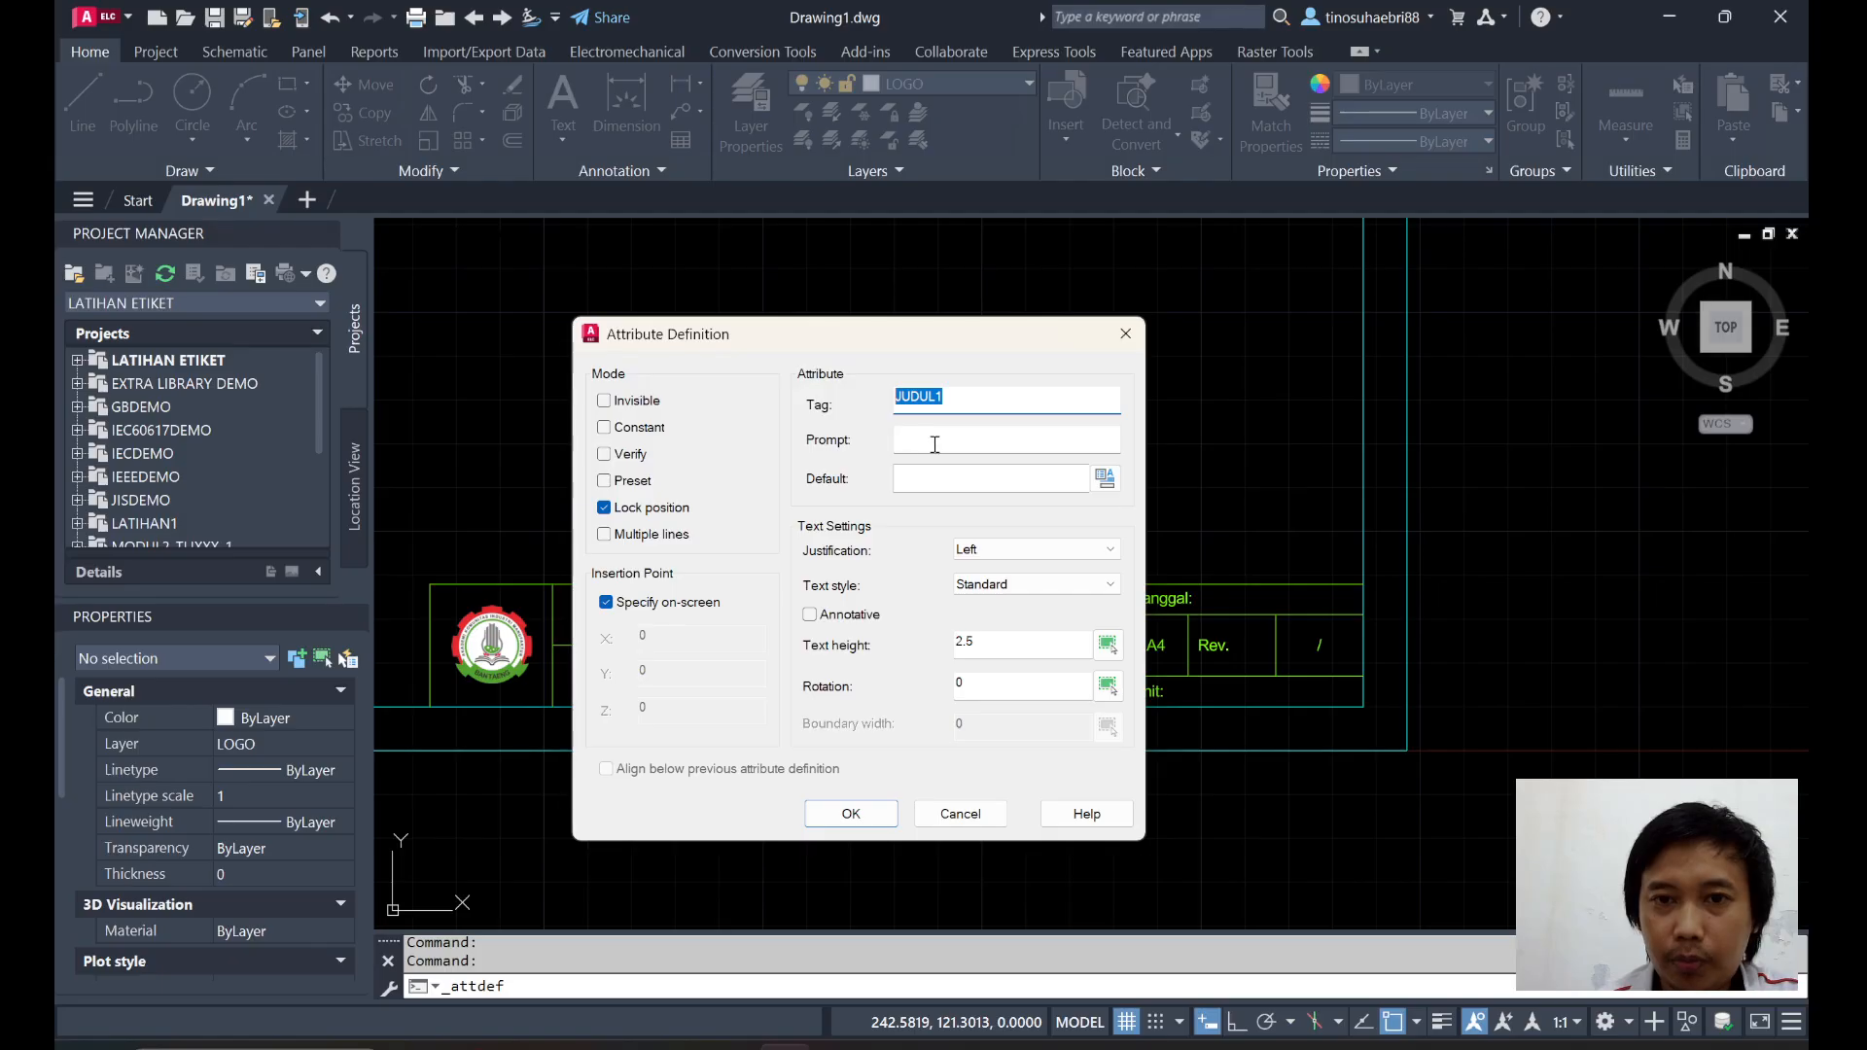
{"action": "left_click", "coordinate": [934, 444]}
{"action": "key", "text": "ctrl+v"}
{"action": "left_click", "coordinate": [931, 477]}
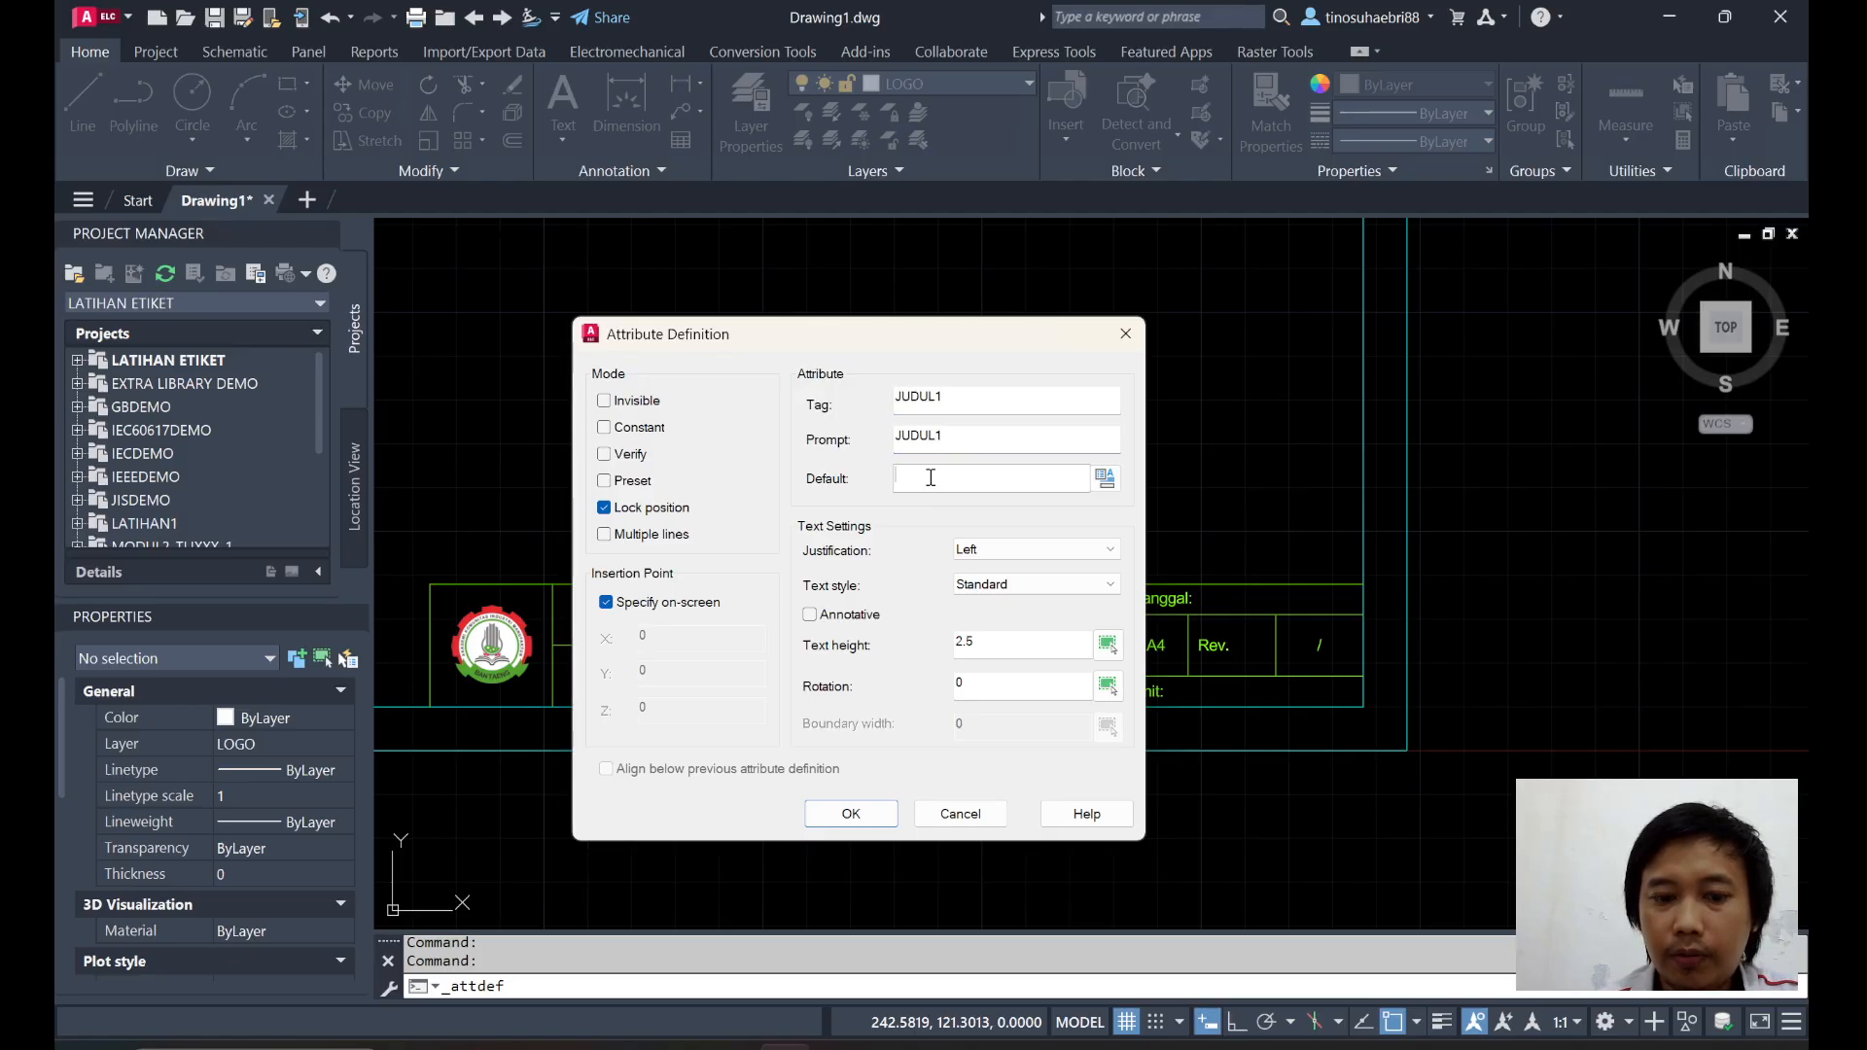
{"action": "type", "text": "XXXX"}
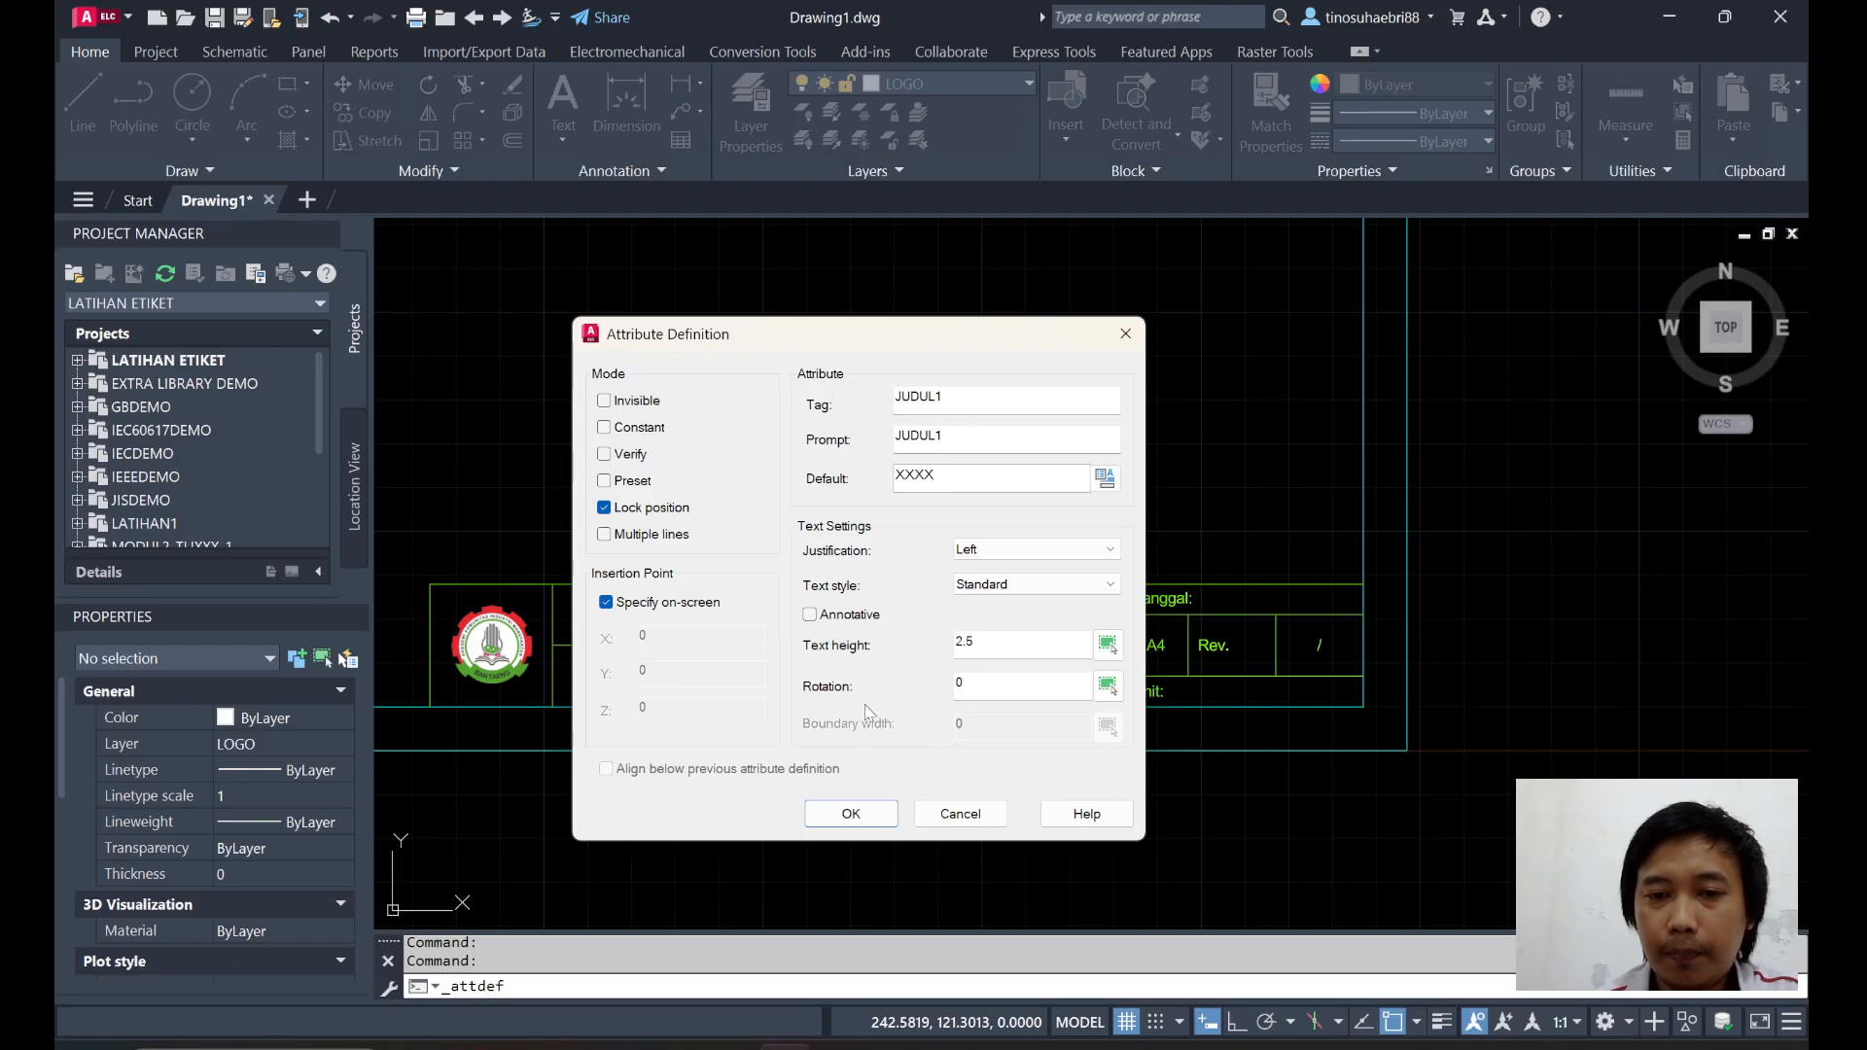
Place the JUDUL1 attribute in the empty title cell above the institution name.
{"action": "left_click", "coordinate": [856, 813]}
{"action": "scroll", "coordinate": [763, 623], "scroll_direction": "up", "scroll_amount": 4}
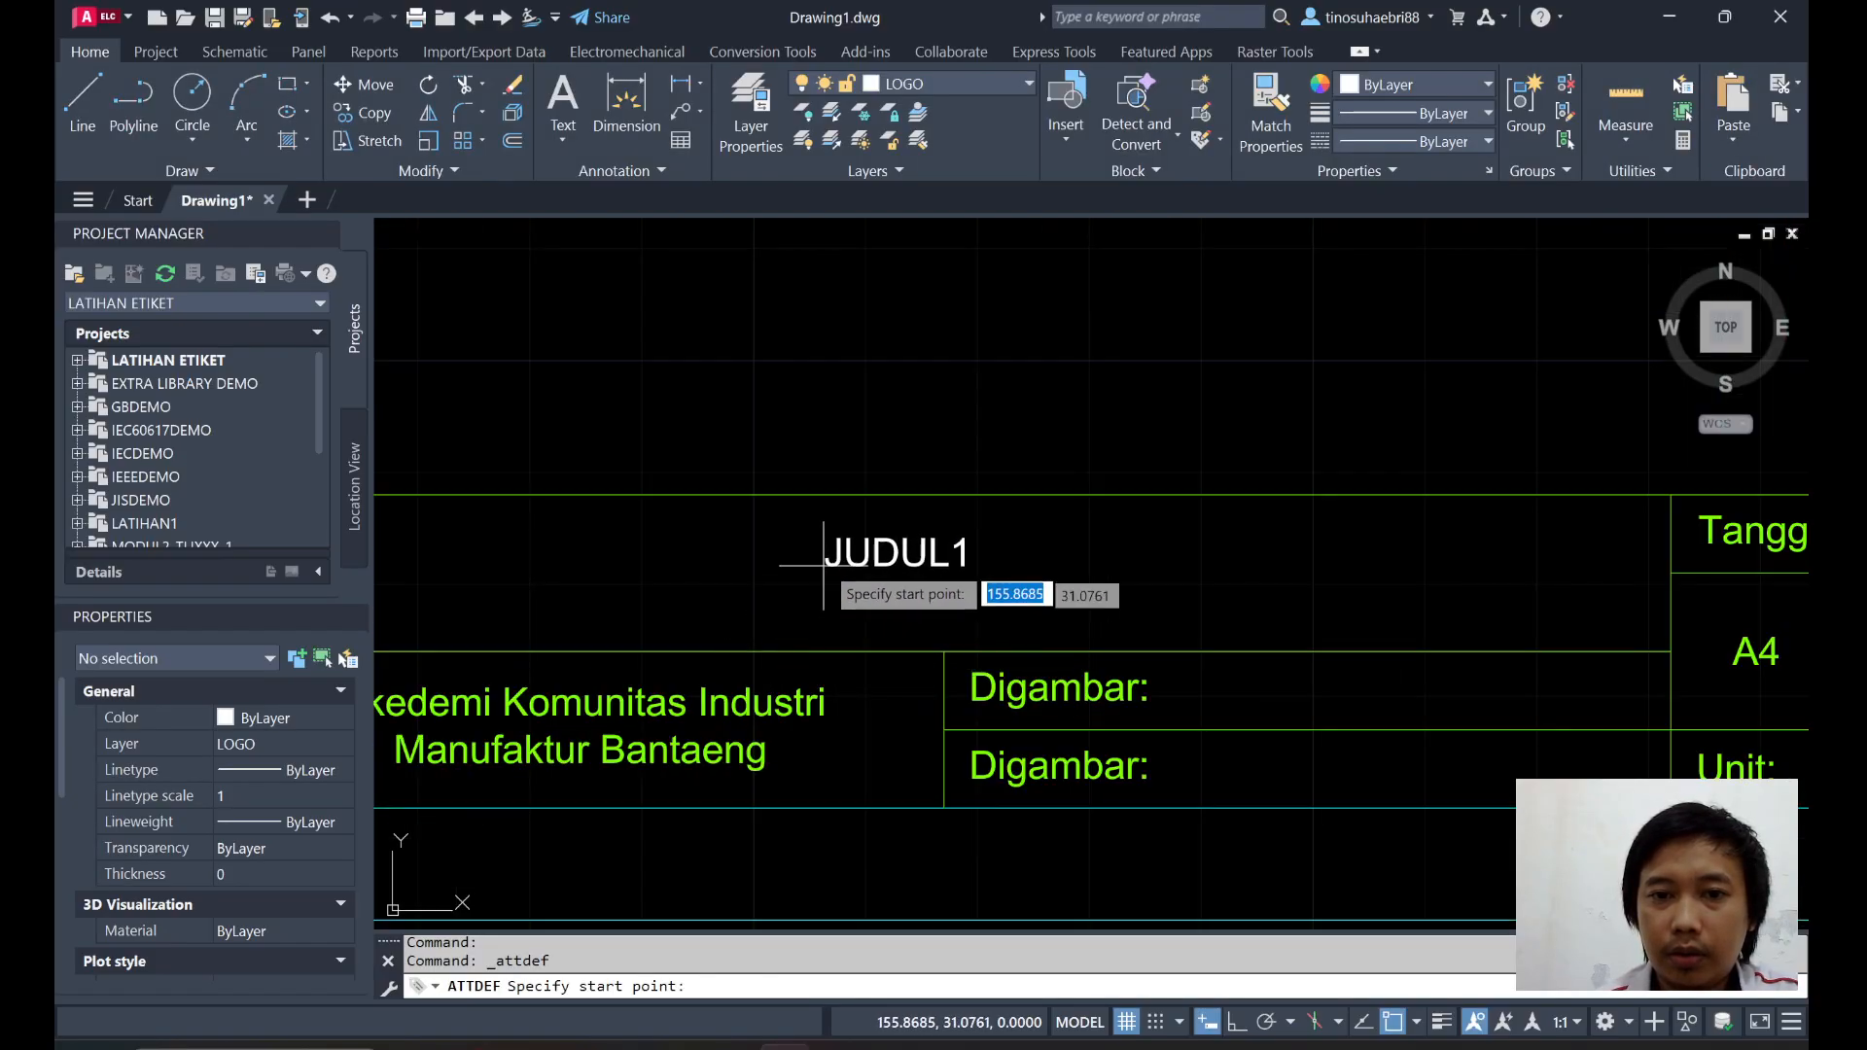
{"action": "left_click", "coordinate": [841, 542]}
{"action": "scroll", "coordinate": [858, 603], "scroll_direction": "down", "scroll_amount": 2}
{"action": "key", "text": "Escape"}
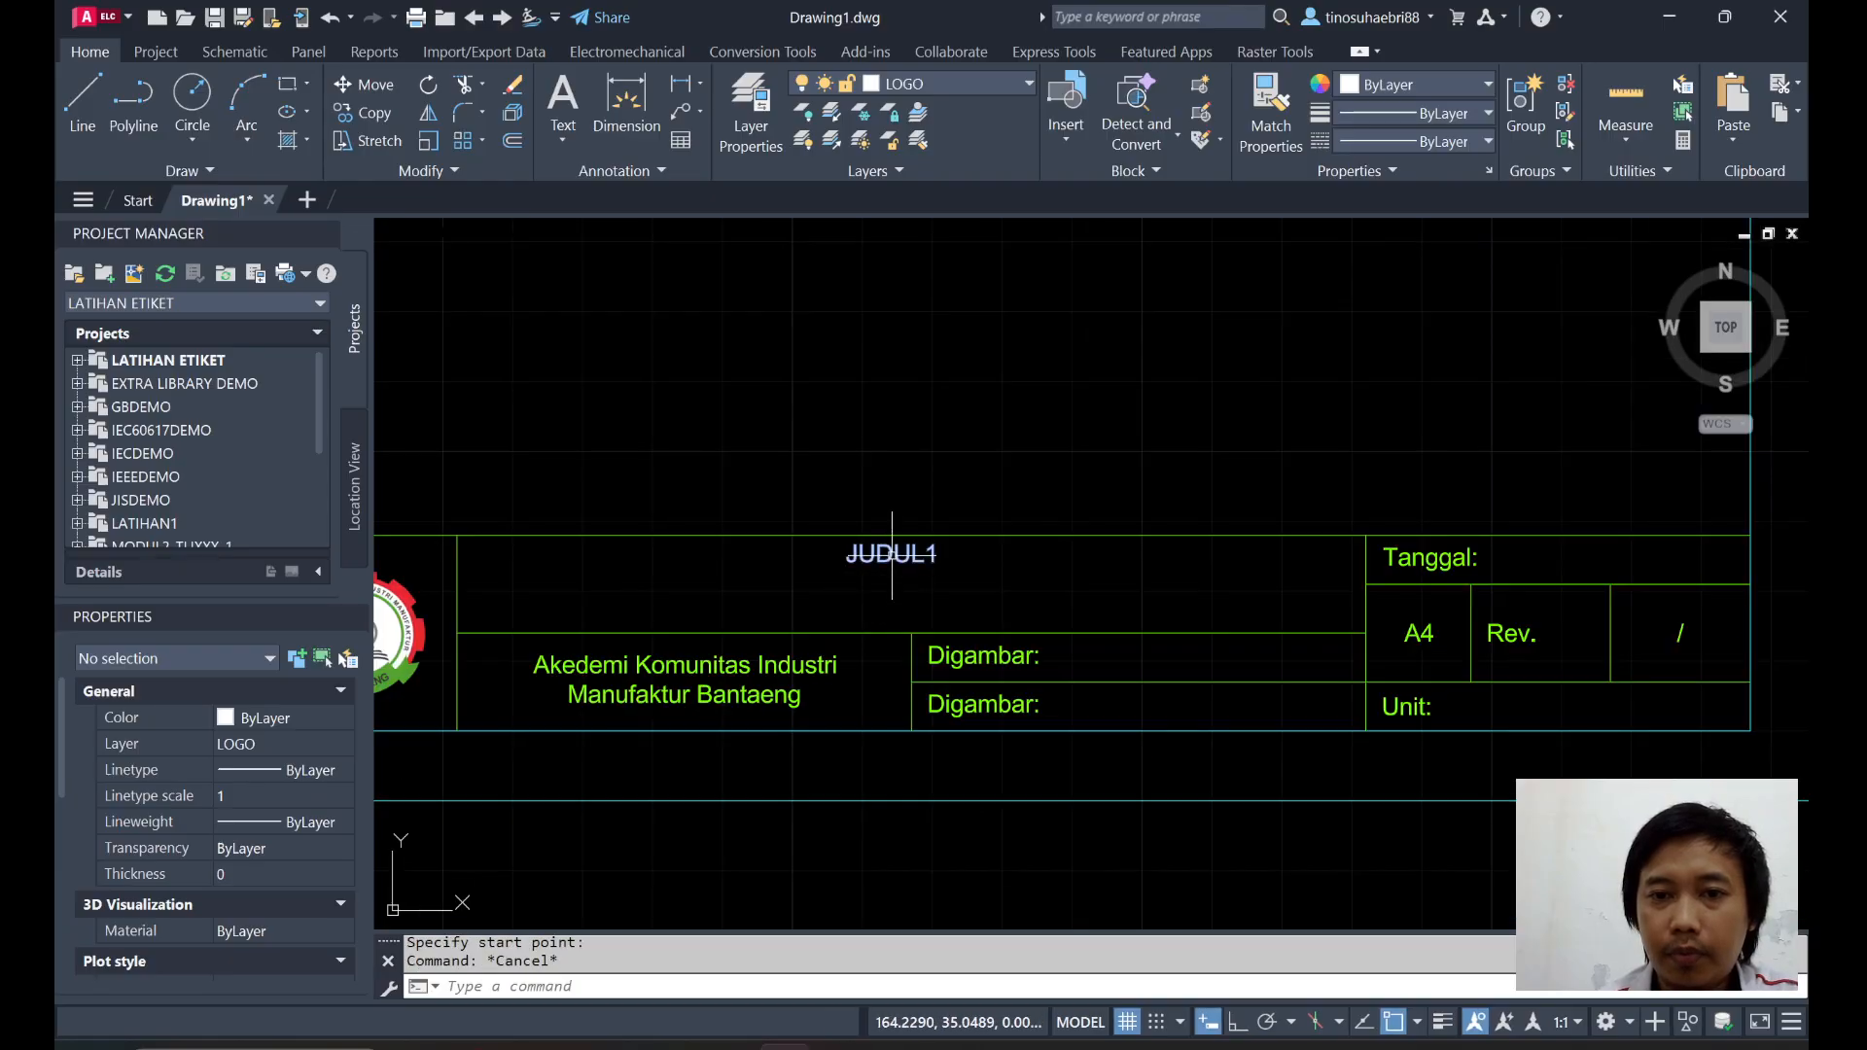
Change the justification of the JUDUL1 attribute to Middle center.
{"action": "left_click", "coordinate": [856, 550]}
{"action": "scroll", "coordinate": [298, 854], "scroll_direction": "down", "scroll_amount": 5}
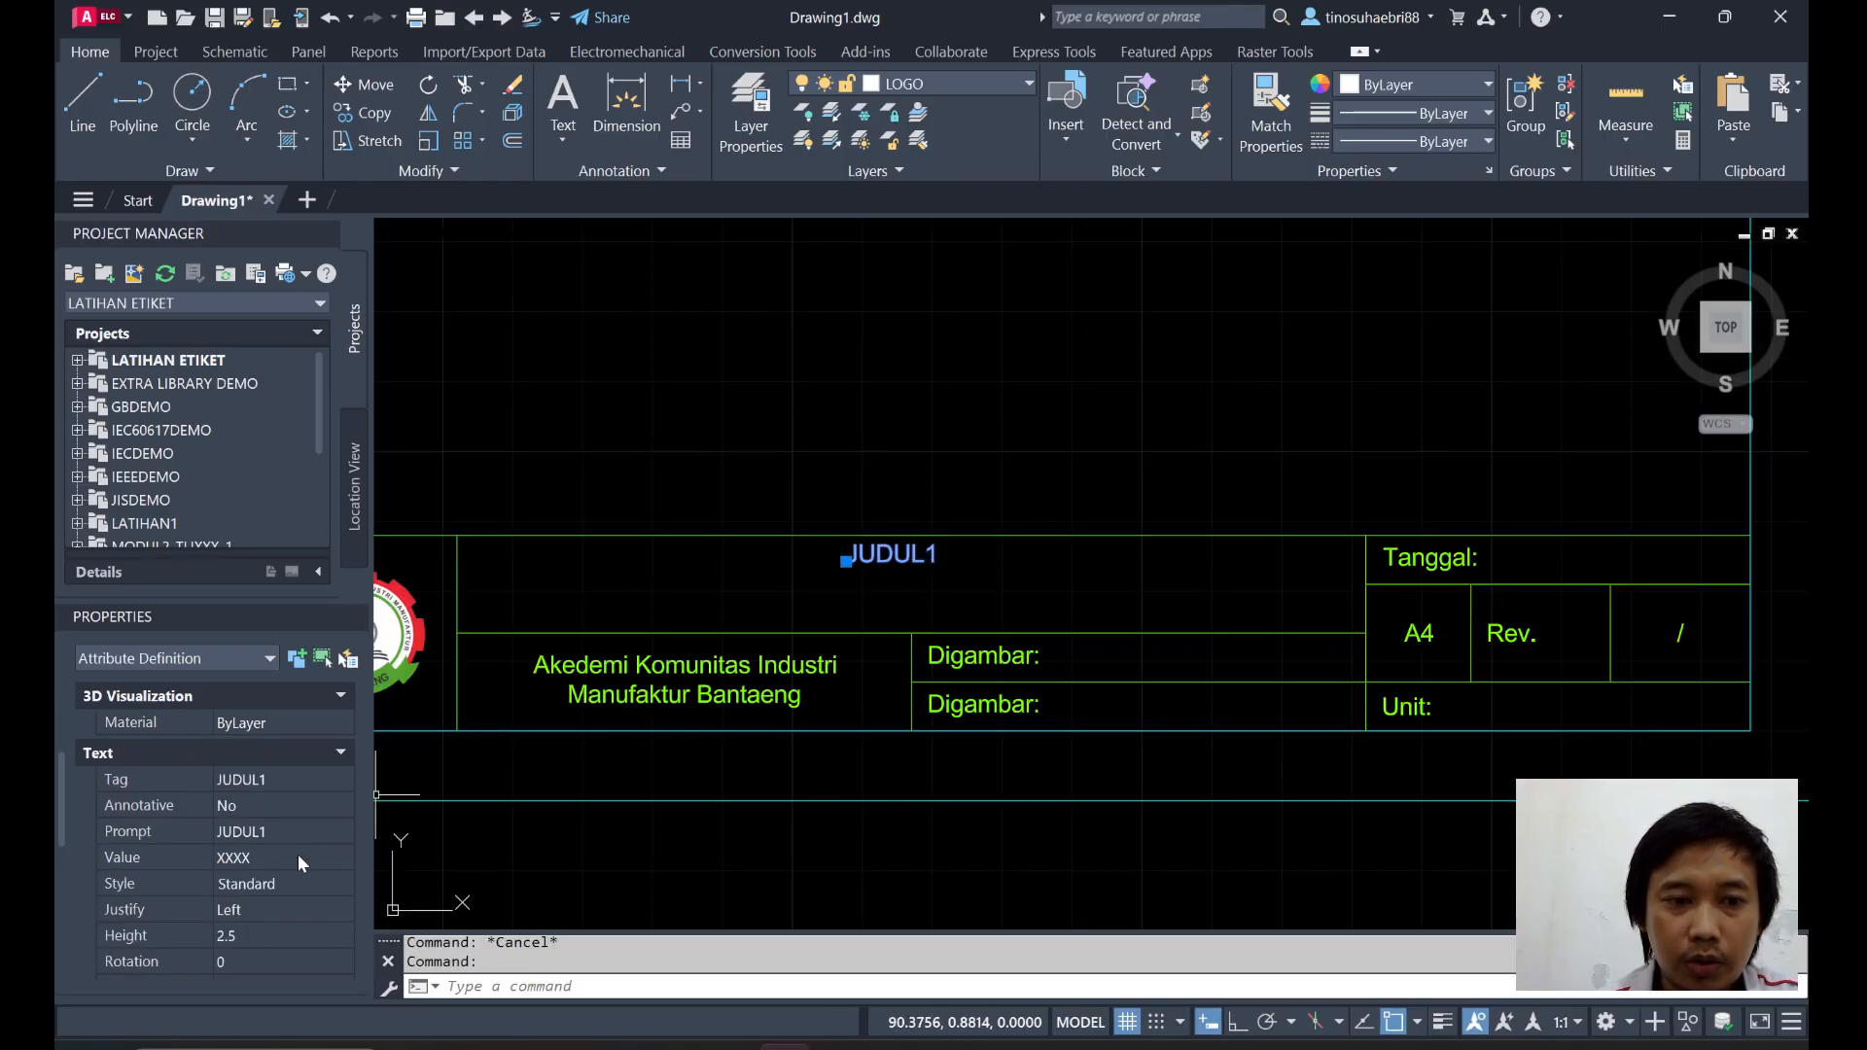
{"action": "left_click", "coordinate": [278, 823]}
{"action": "left_click", "coordinate": [343, 824]}
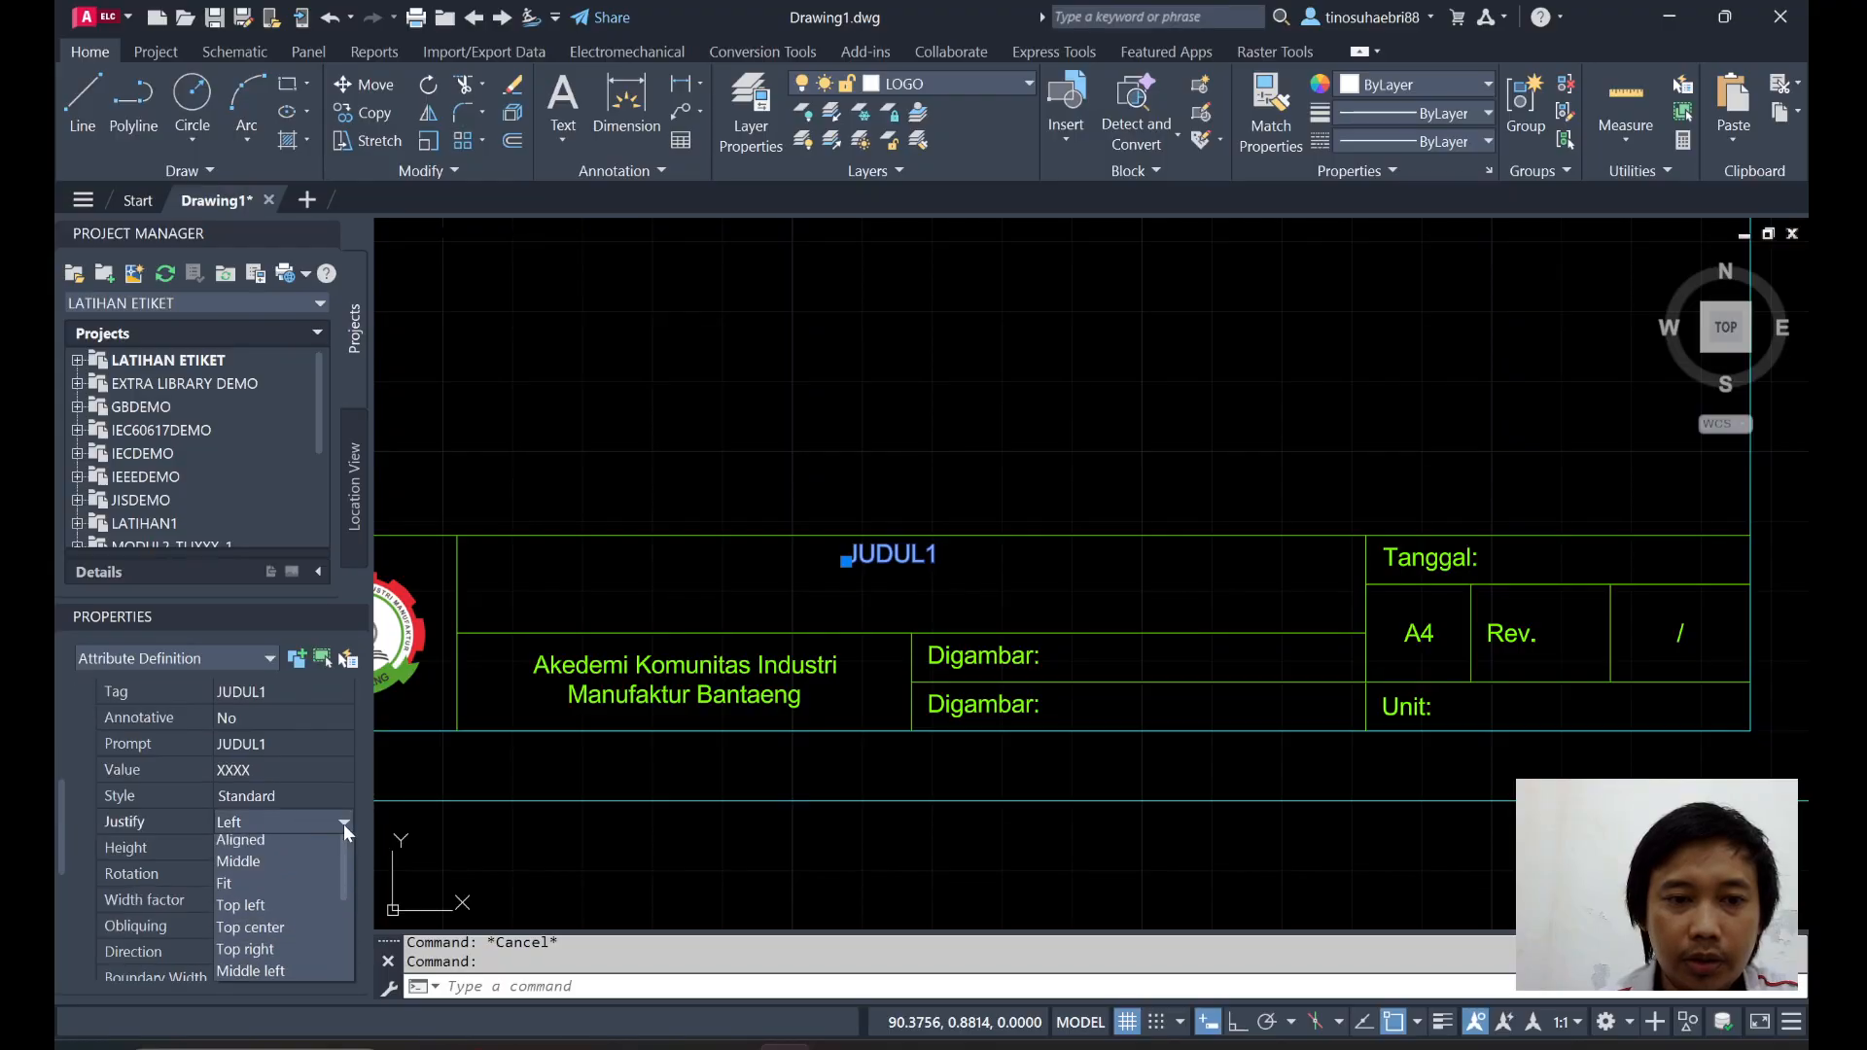
{"action": "left_click", "coordinate": [294, 871]}
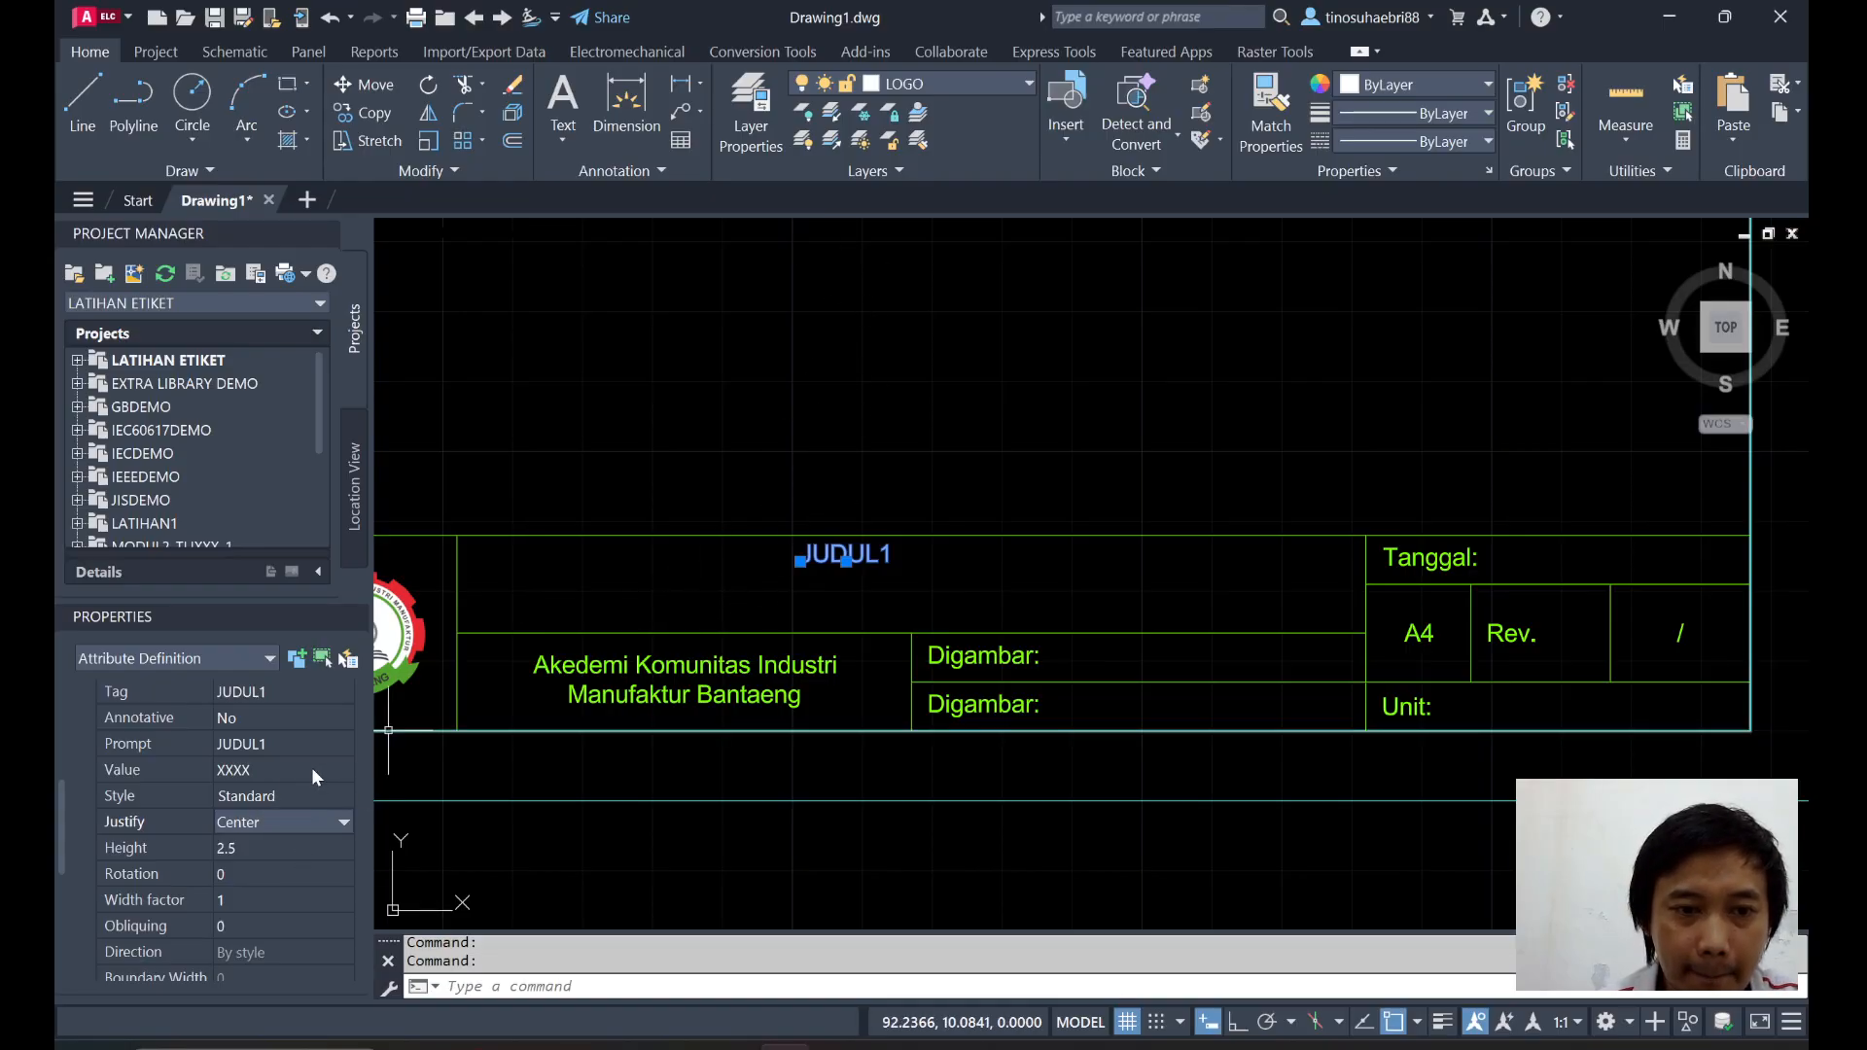
{"action": "scroll", "coordinate": [308, 773], "scroll_direction": "down", "scroll_amount": 5}
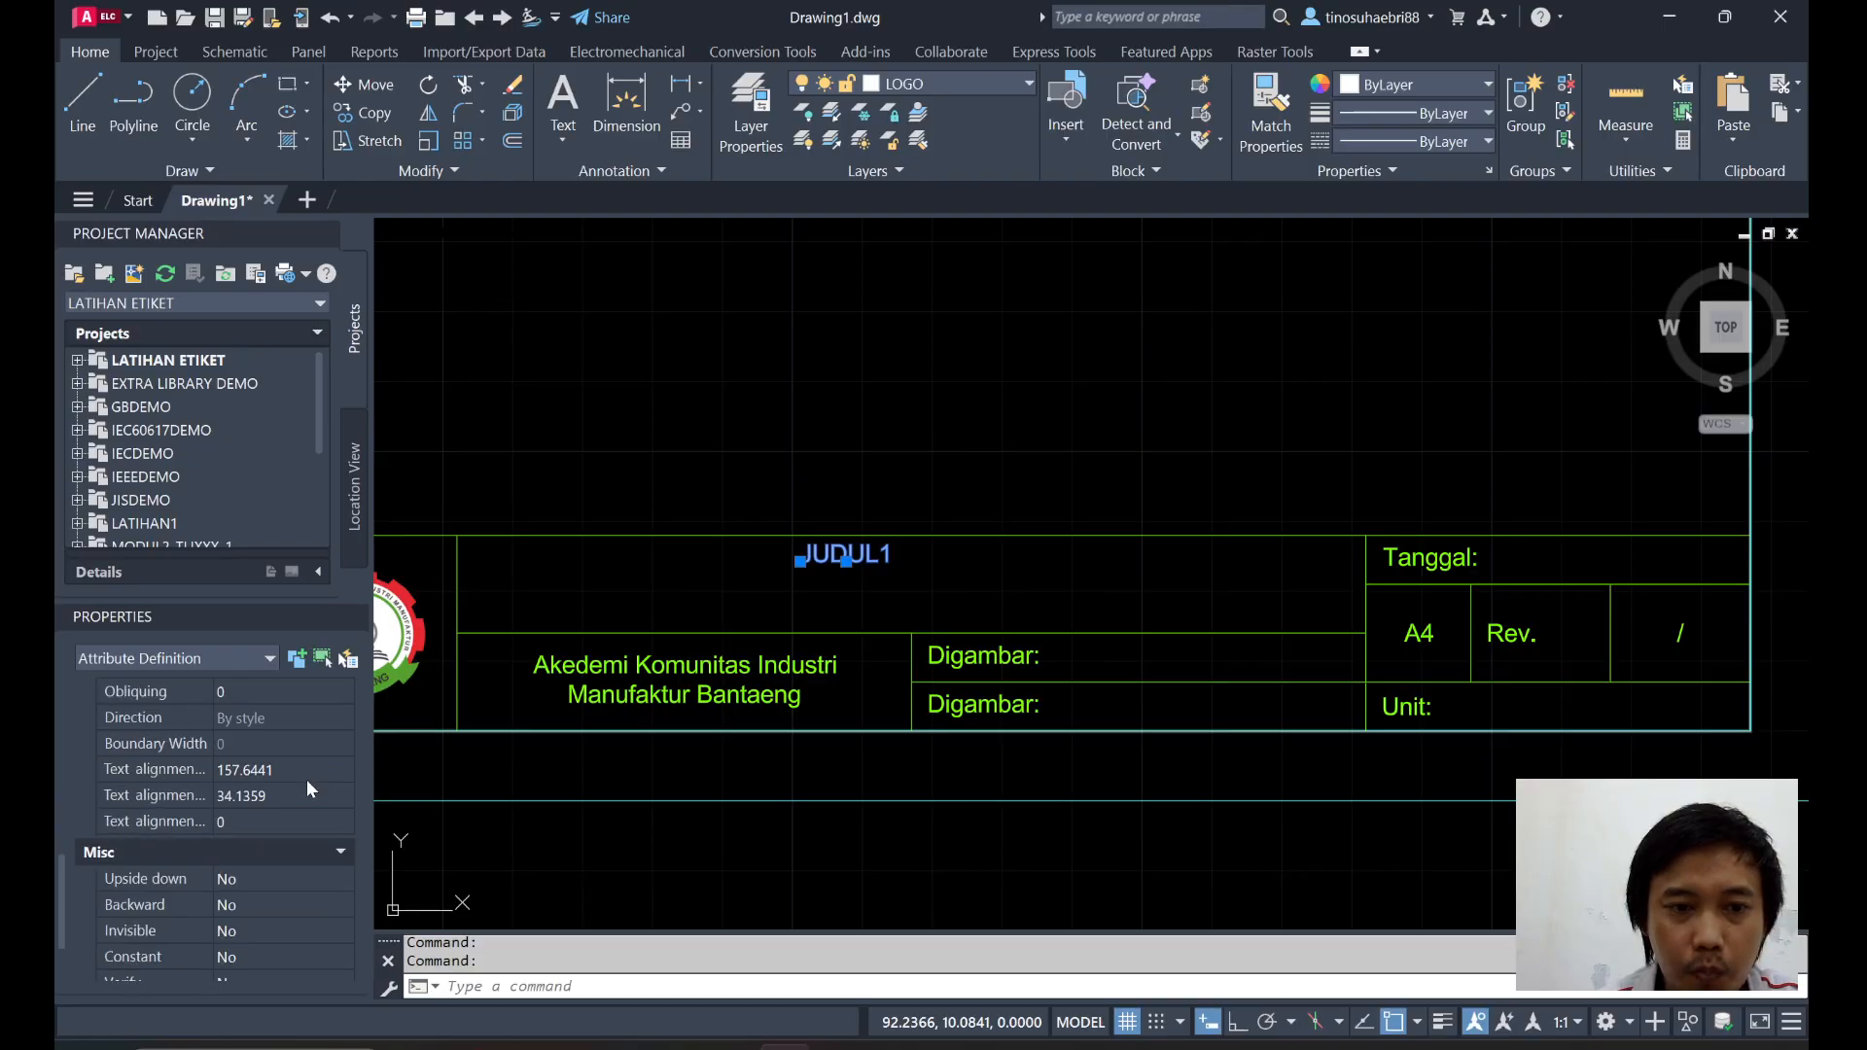
{"action": "scroll", "coordinate": [307, 779], "scroll_direction": "up", "scroll_amount": 8}
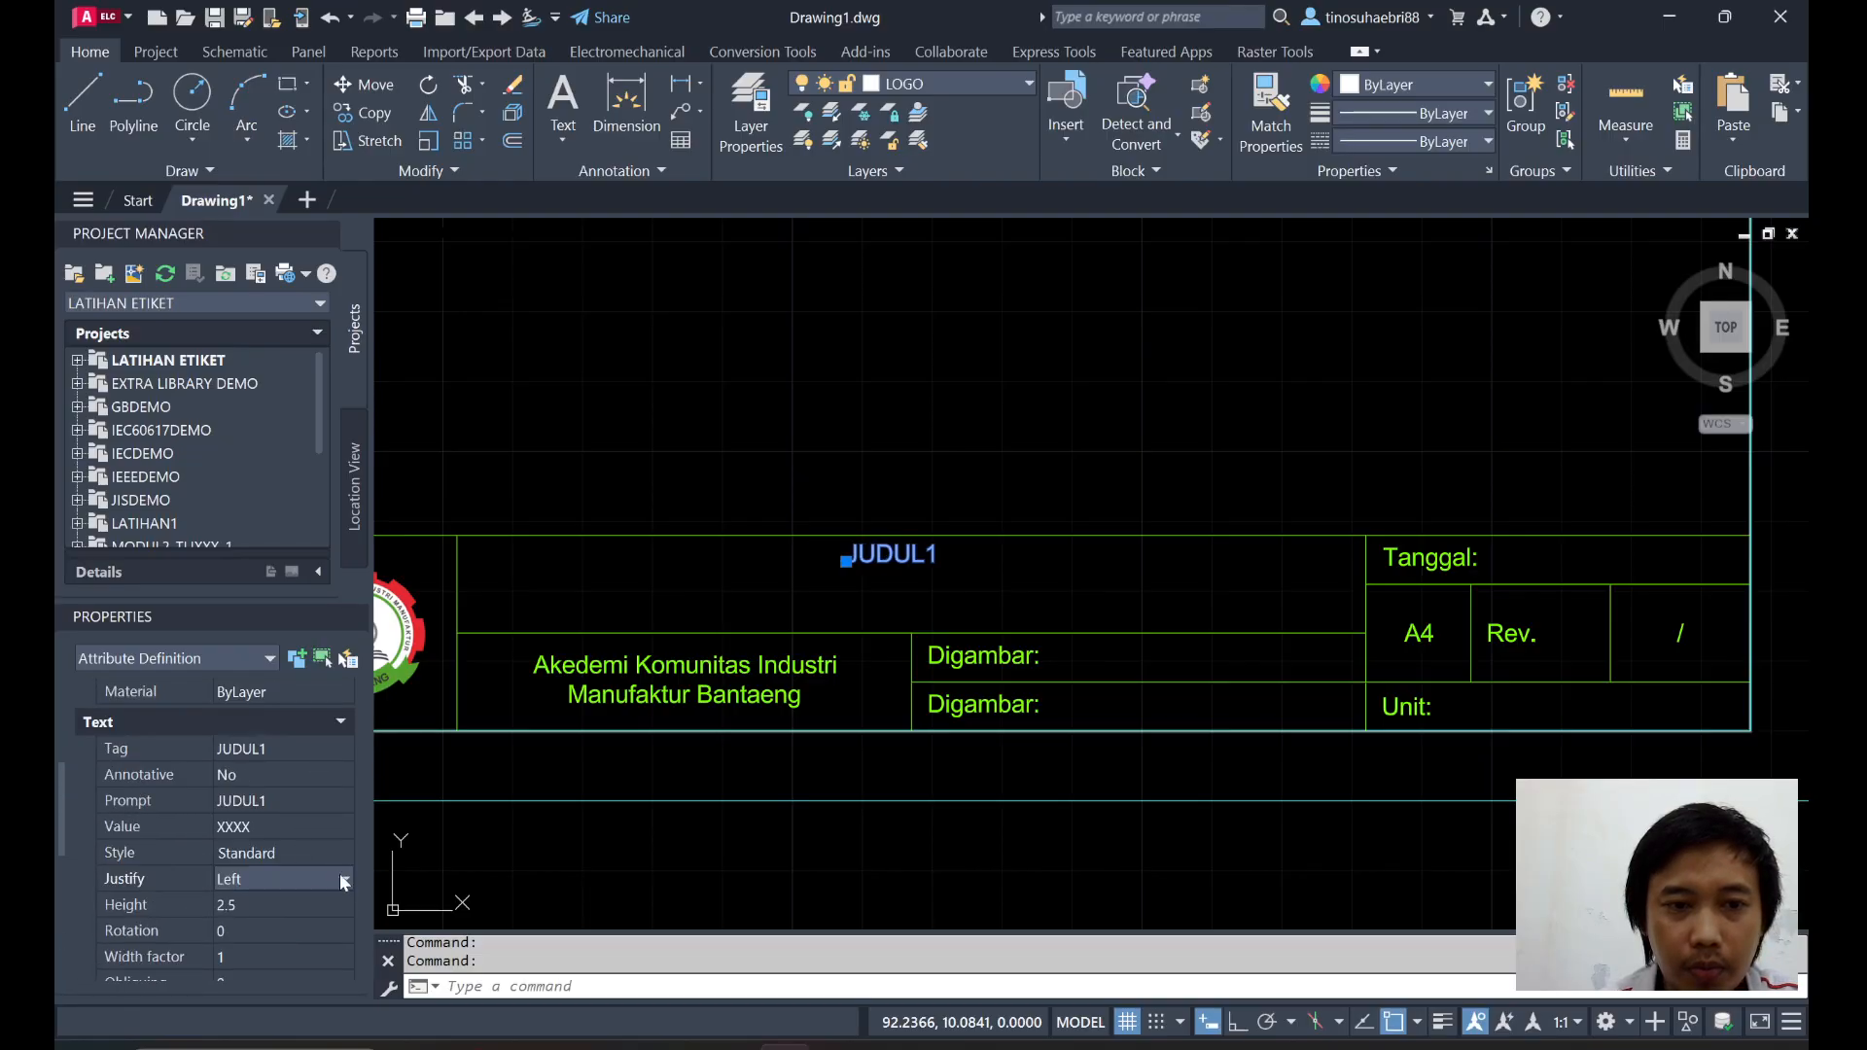
{"action": "left_click", "coordinate": [341, 878]}
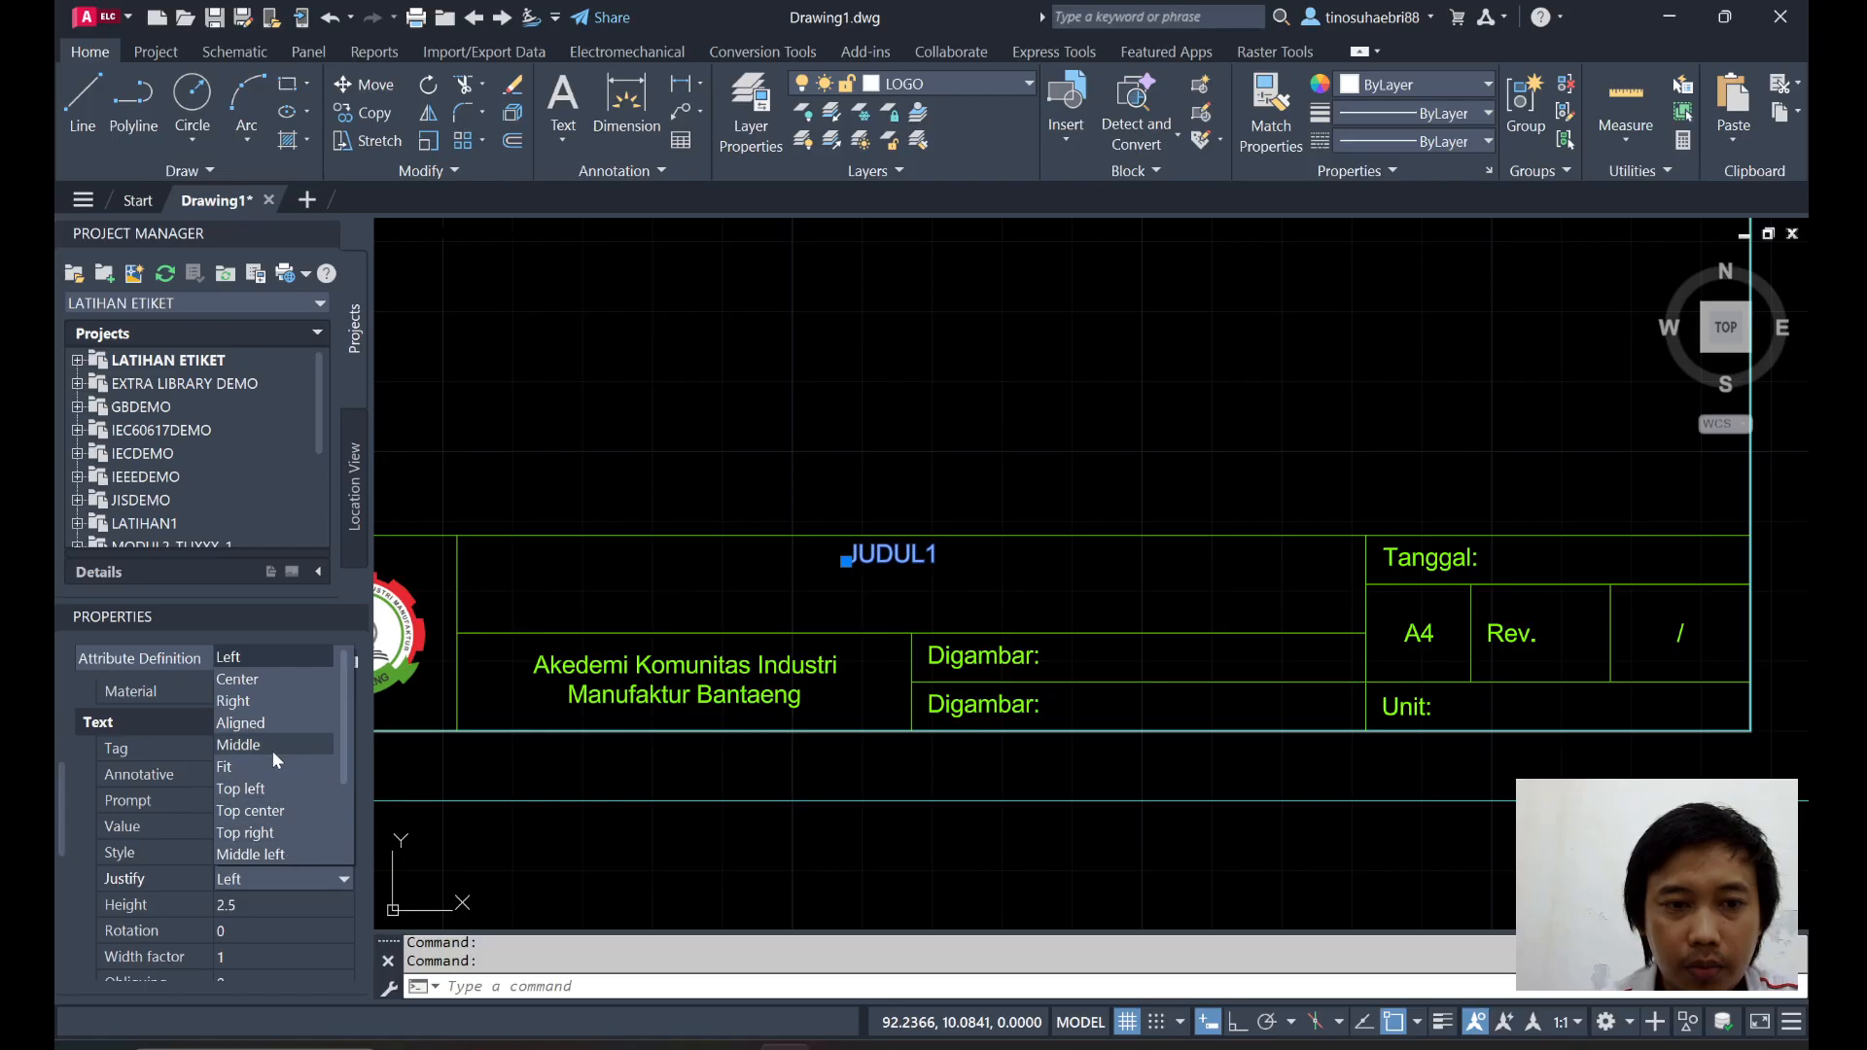
{"action": "scroll", "coordinate": [280, 814], "scroll_direction": "down", "scroll_amount": 2}
{"action": "left_click", "coordinate": [290, 809]}
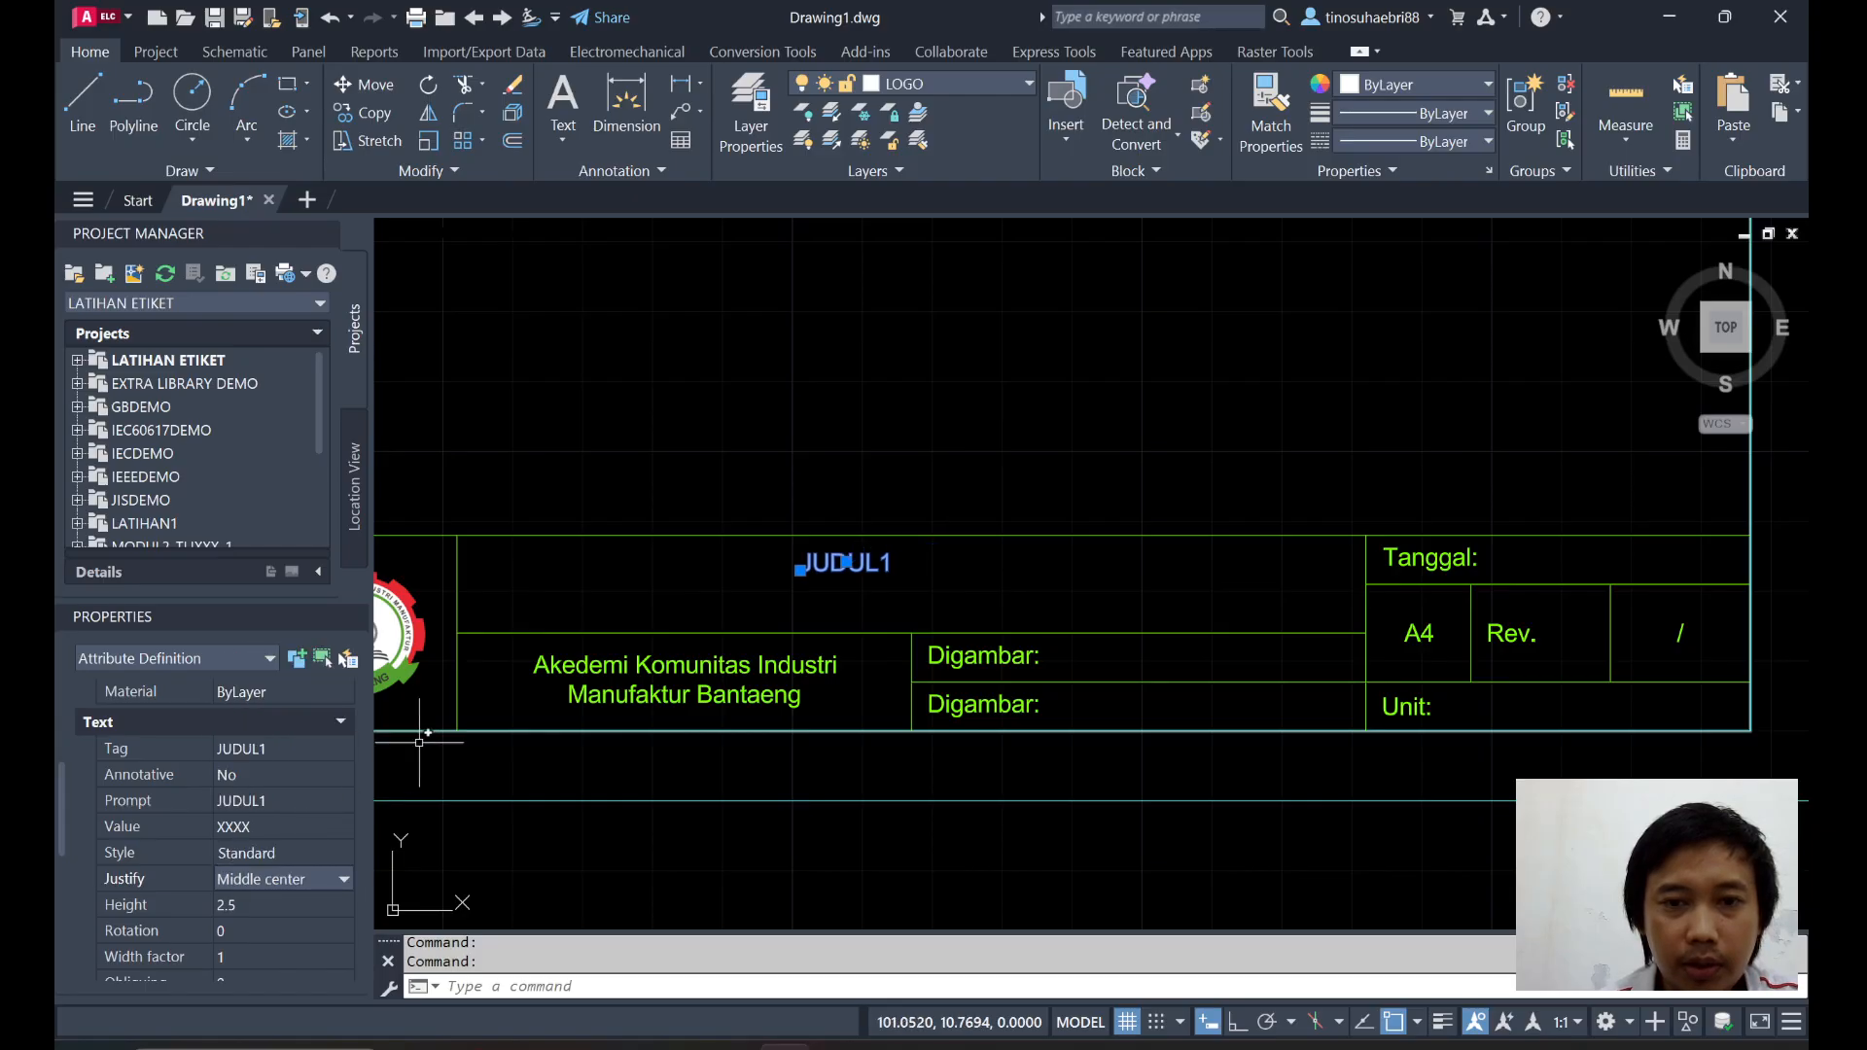
{"action": "left_click", "coordinate": [982, 479]}
{"action": "key", "text": "Escape"}
{"action": "left_click", "coordinate": [981, 482]}
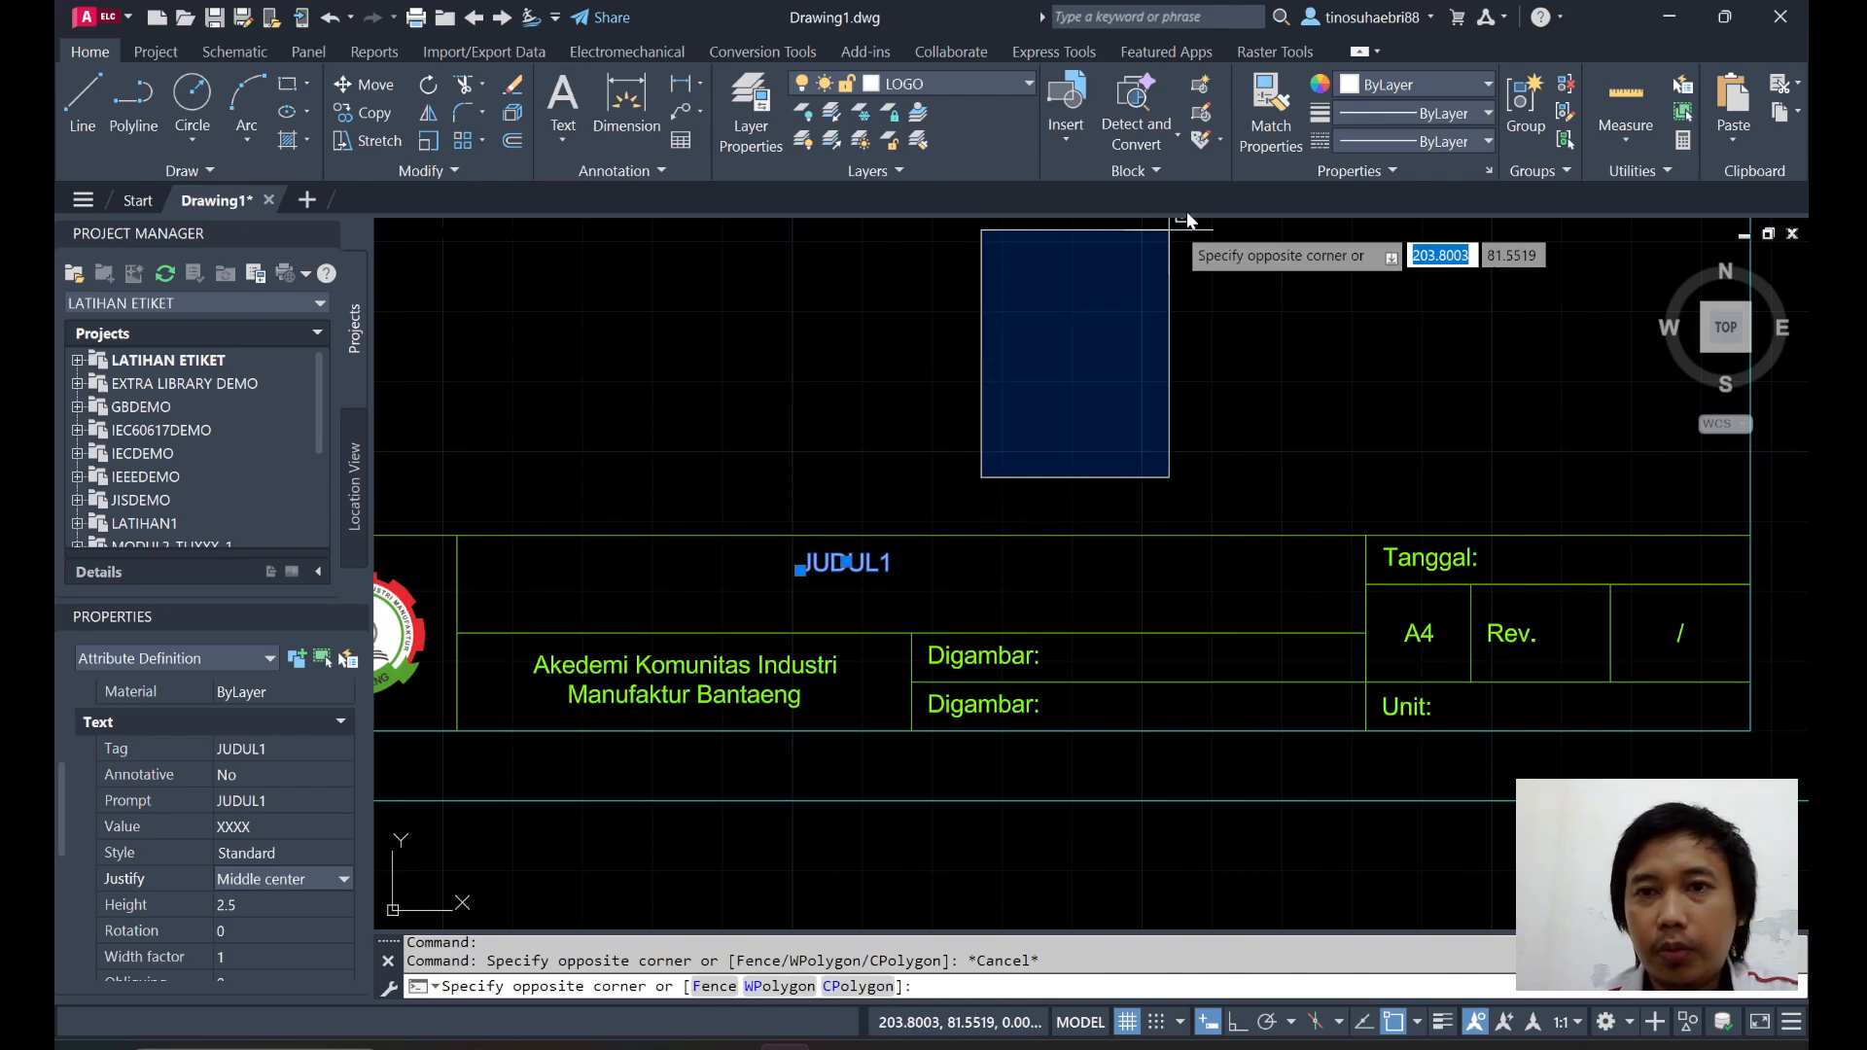
{"action": "left_click", "coordinate": [1168, 231]}
Start another attribute definition with JUDUL2 as tag and prompt and XXXX as the default value.
{"action": "left_click", "coordinate": [1159, 171]}
{"action": "left_click", "coordinate": [1087, 200]}
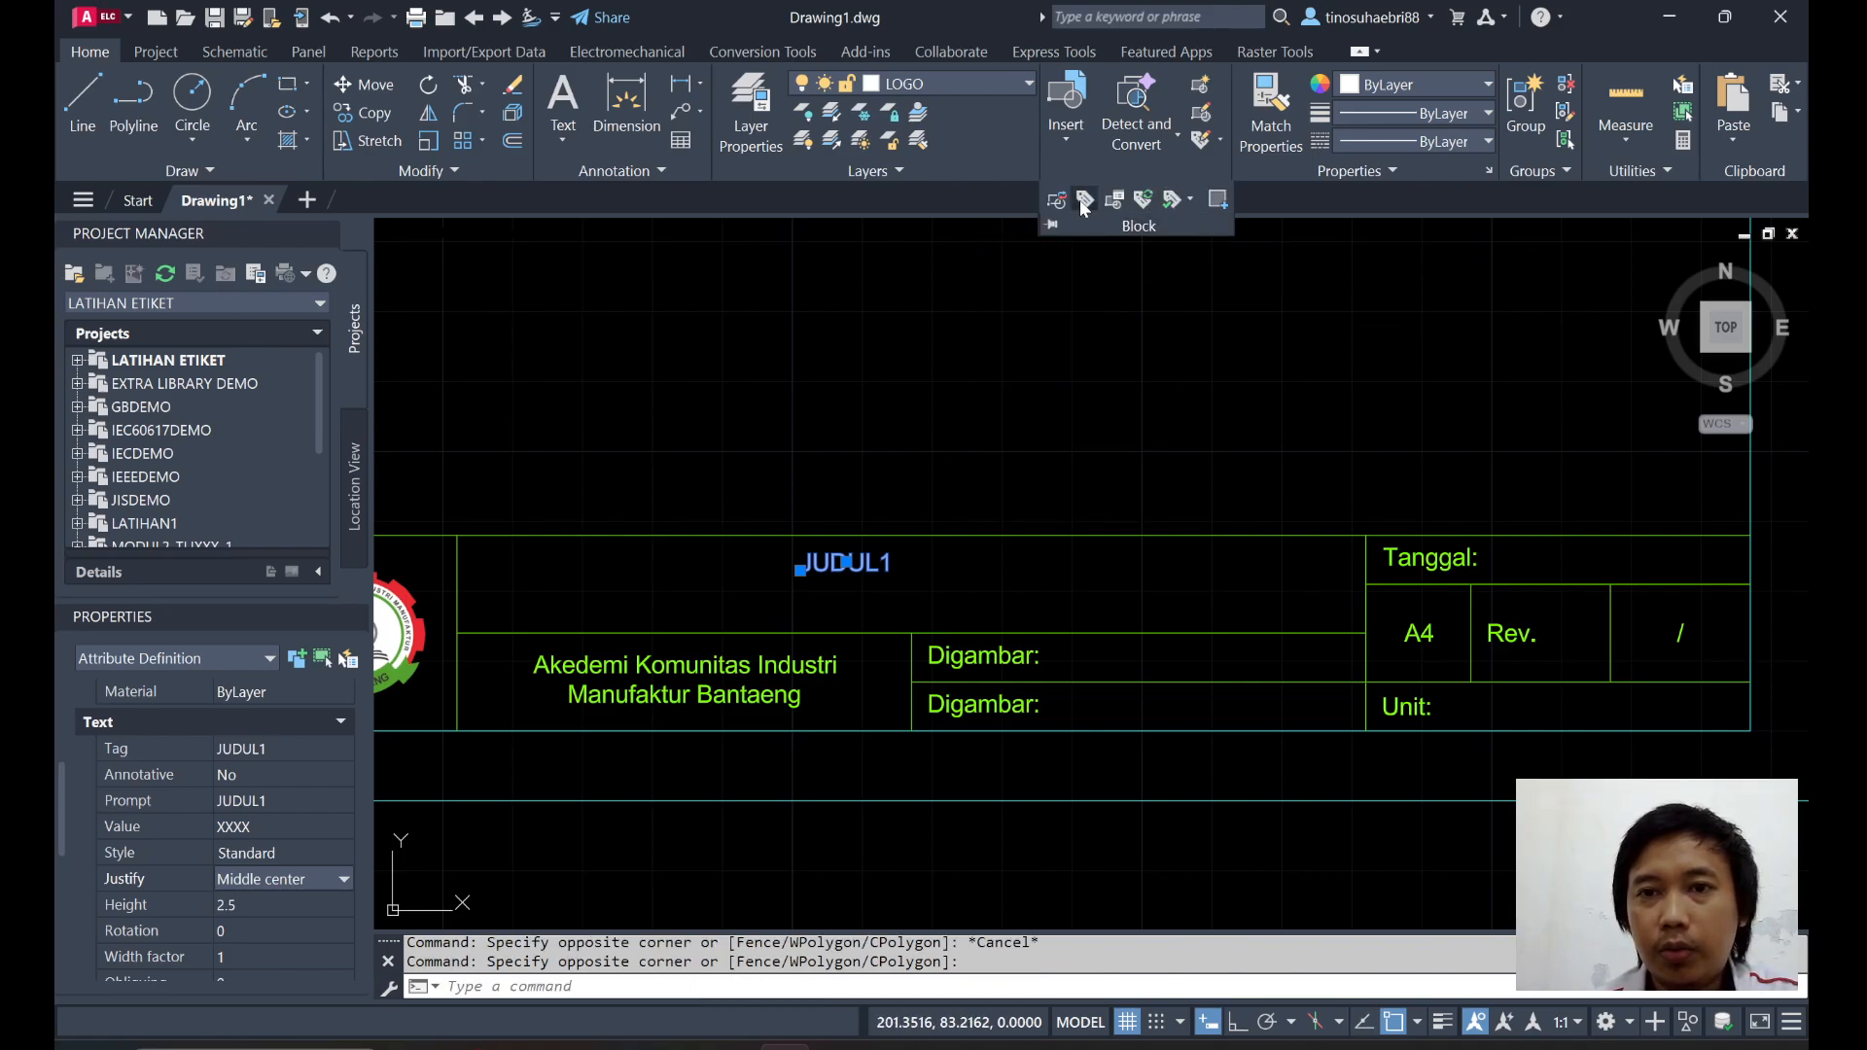
{"action": "type", "text": "J"}
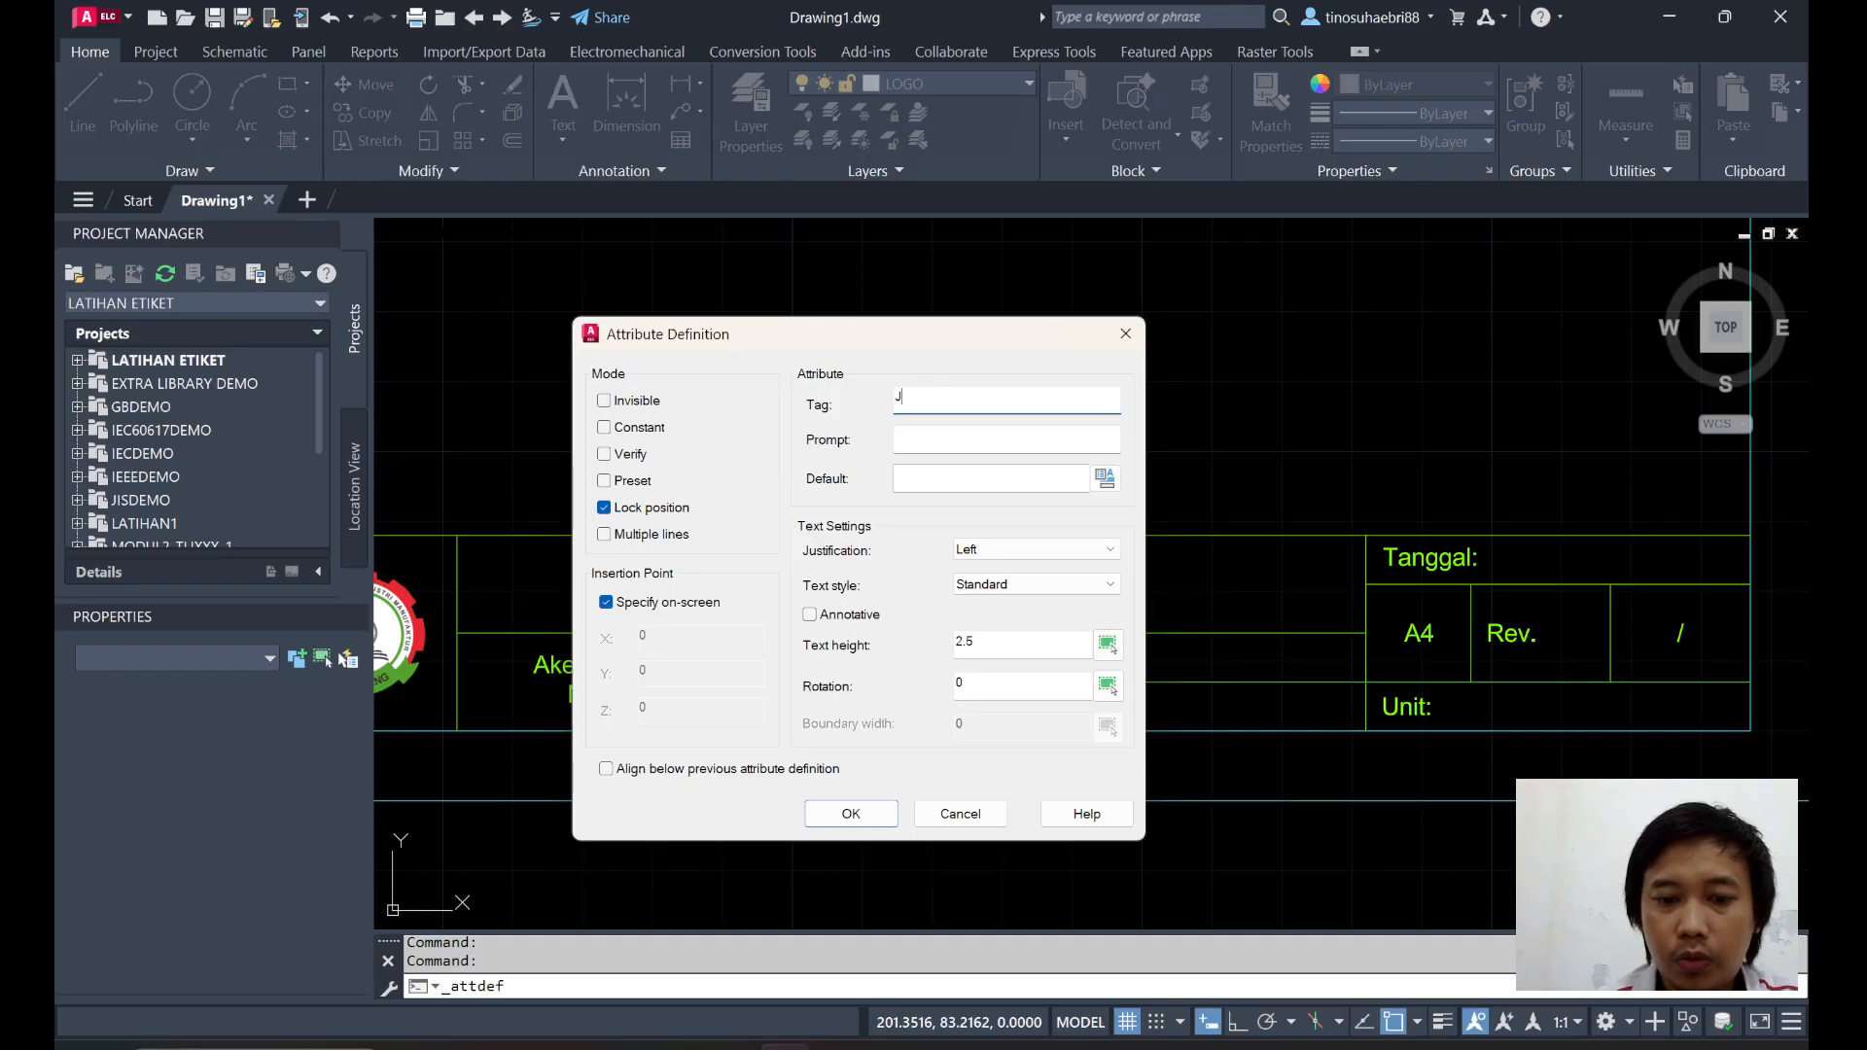
{"action": "type", "text": "DUL2"}
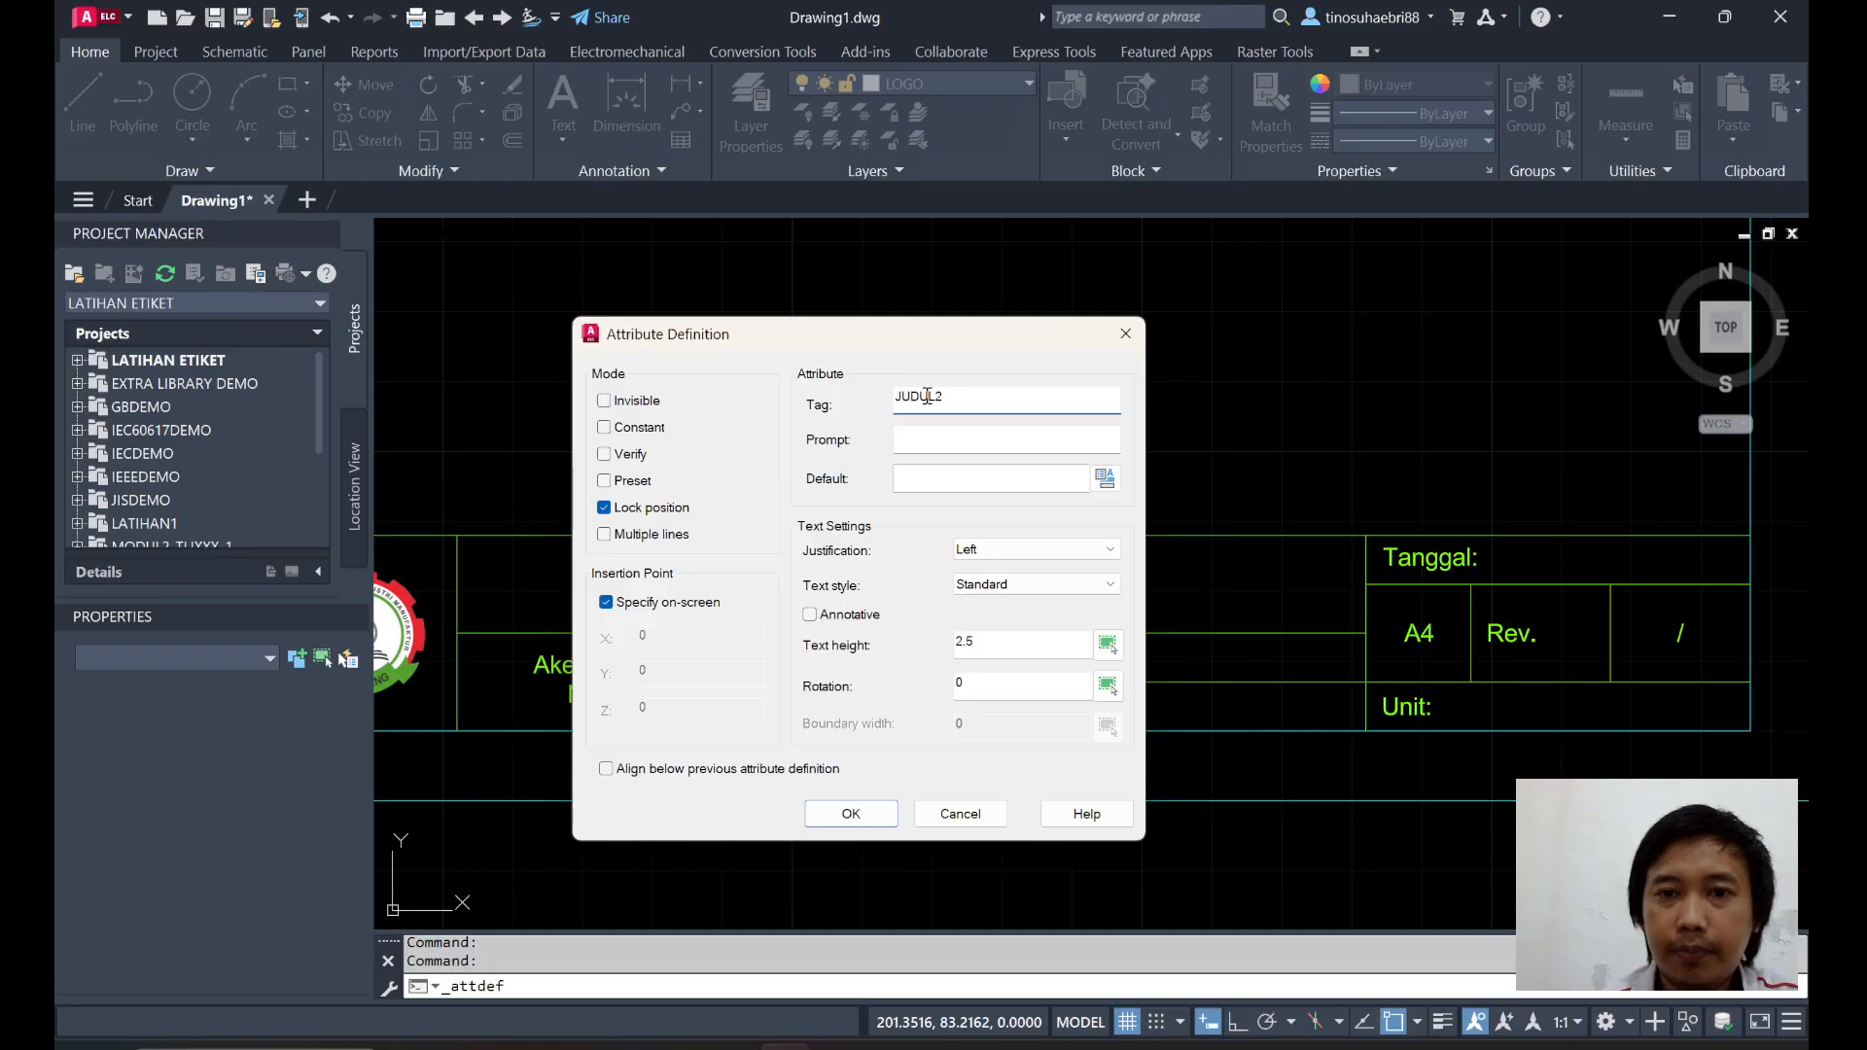
{"action": "left_click_drag", "start_coordinate": [975, 393], "coordinate": [830, 406]}
{"action": "key", "text": "ctrl+c"}
{"action": "left_click", "coordinate": [998, 449]}
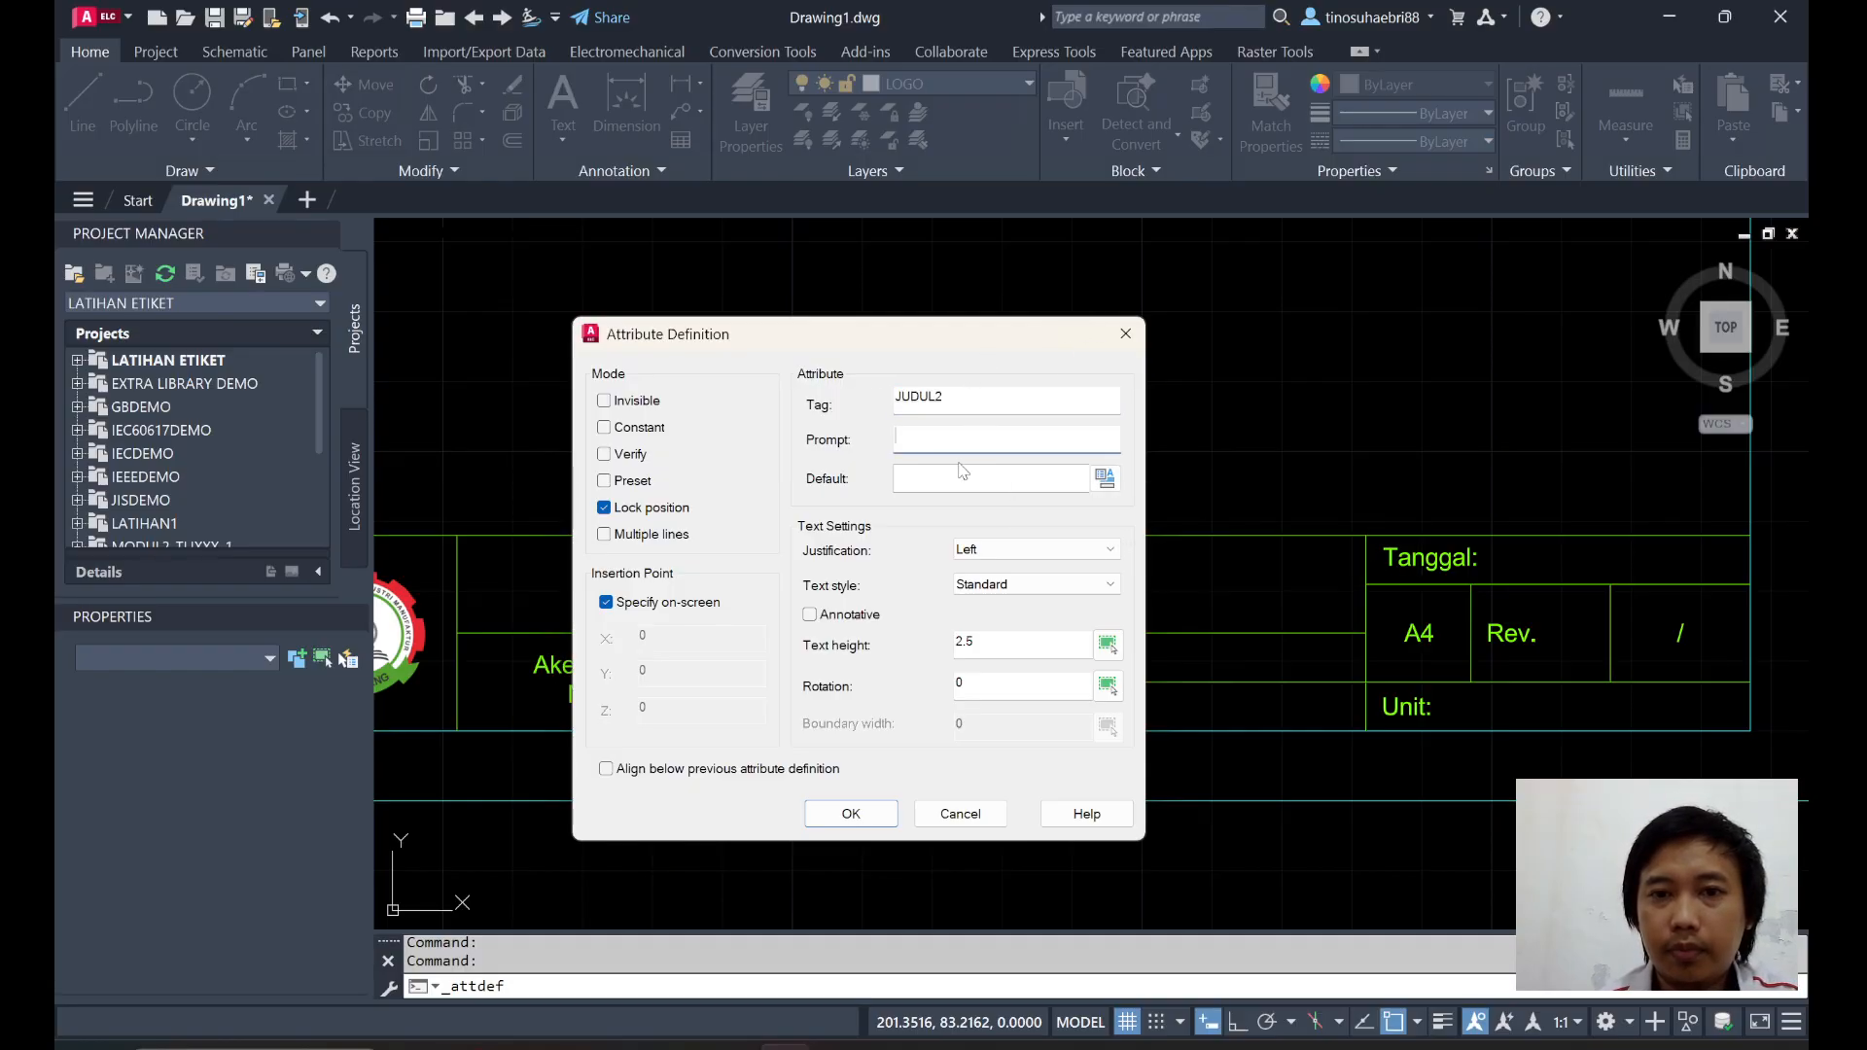
{"action": "key", "text": "ctrl+v"}
{"action": "left_click", "coordinate": [941, 481]}
{"action": "type", "text": "XX"}
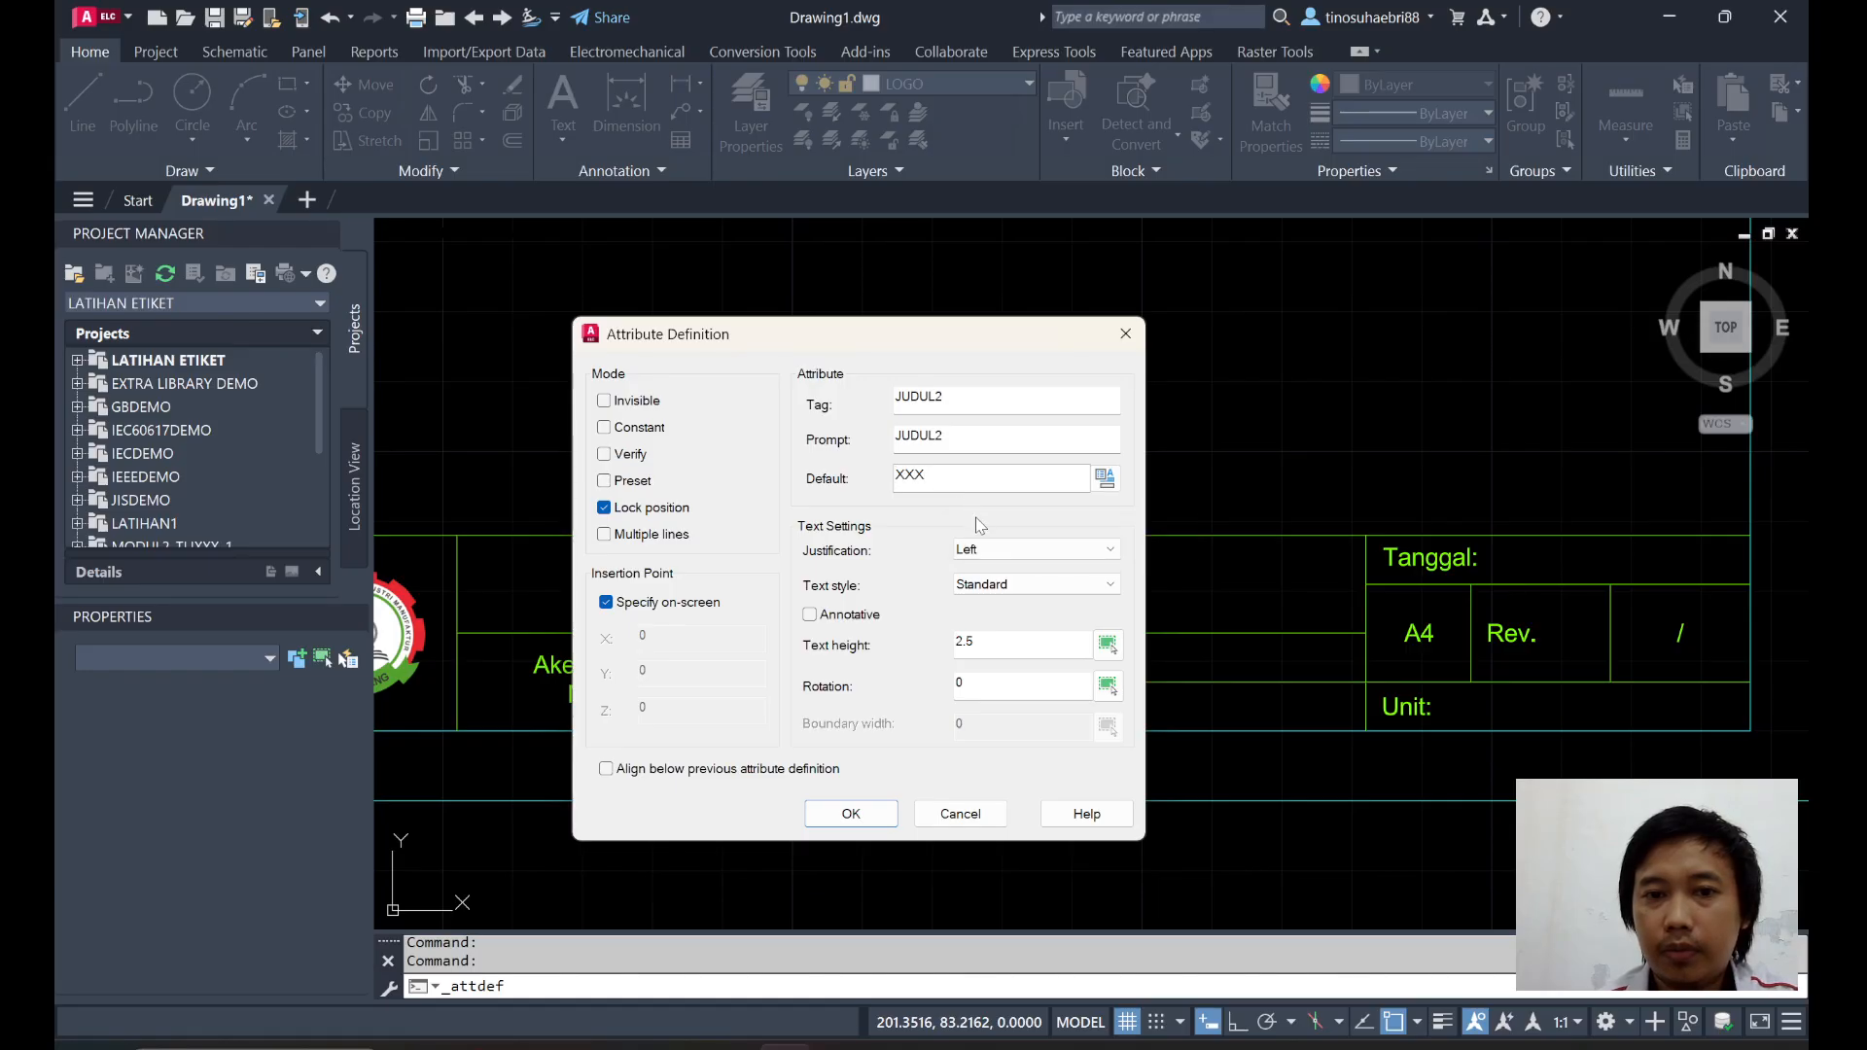
Set the JUDUL2 attribute's justification to Middle center and place it directly below JUDUL1 in the title cell.
{"action": "left_click", "coordinate": [1056, 550]}
{"action": "left_click", "coordinate": [1001, 735]}
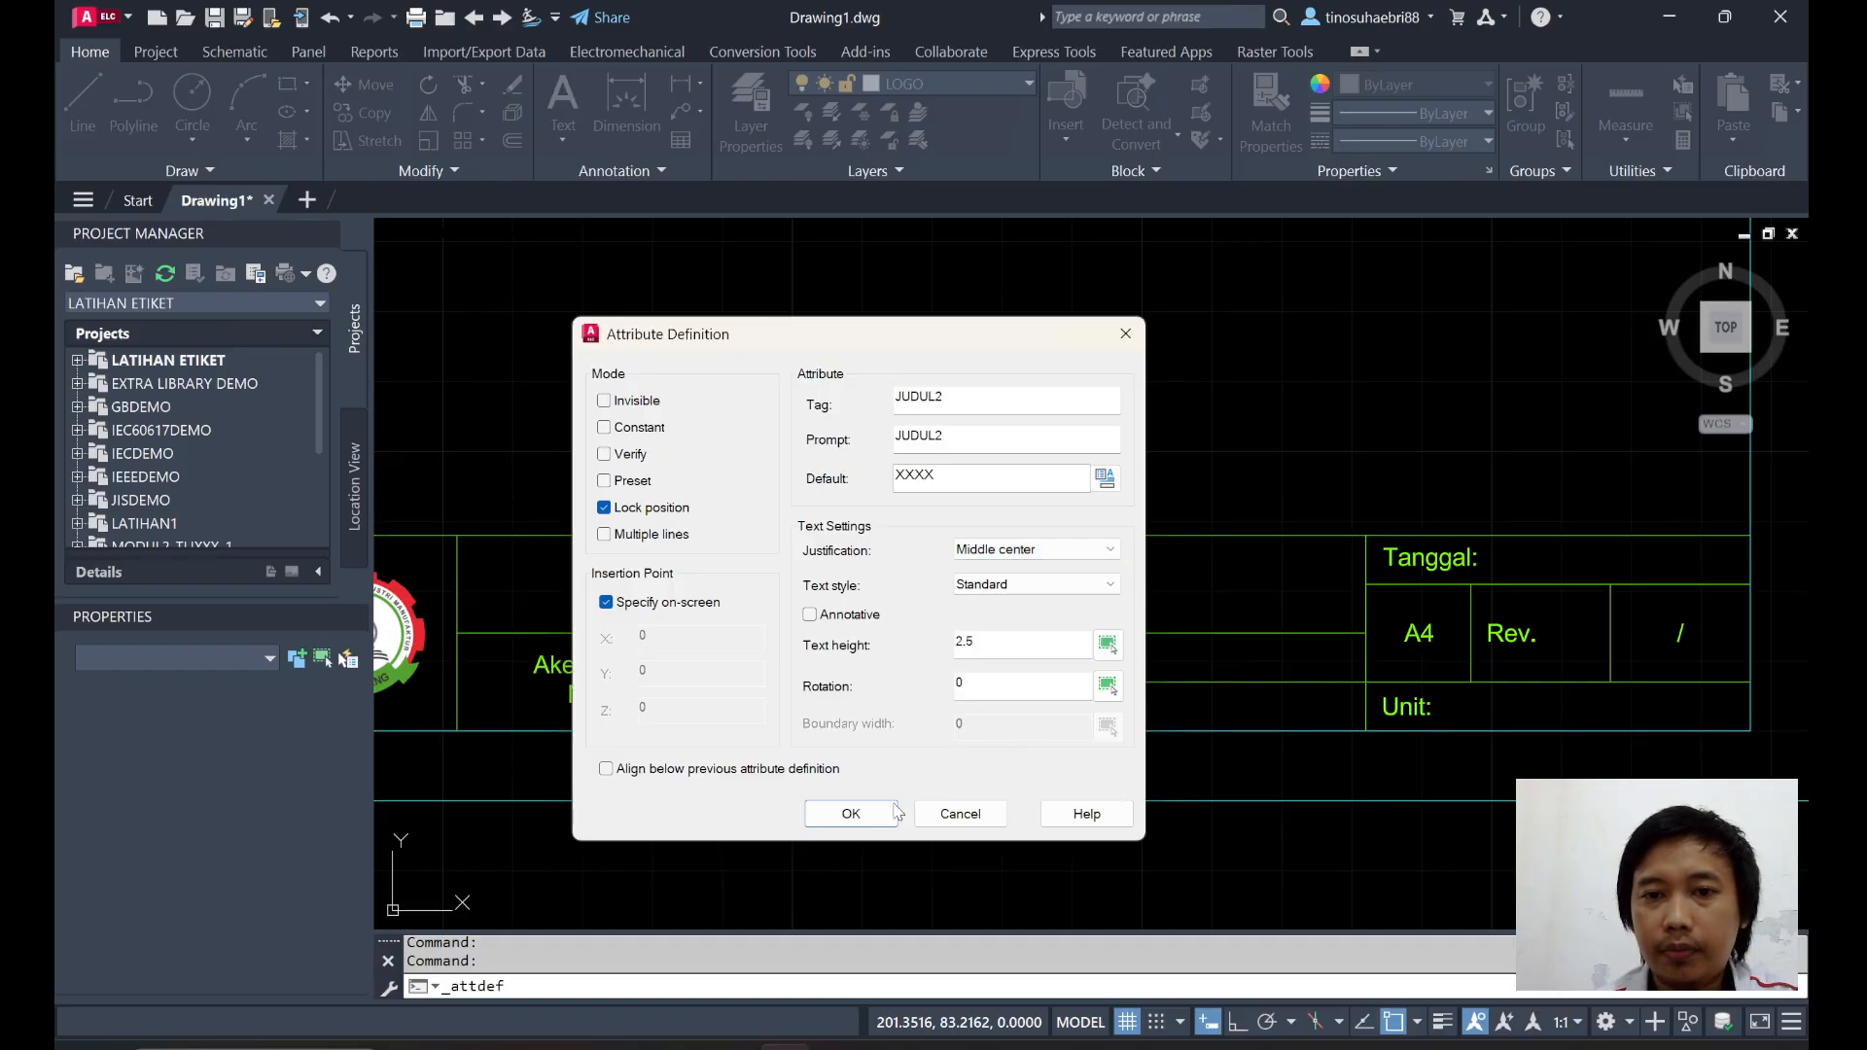
{"action": "left_click", "coordinate": [852, 815]}
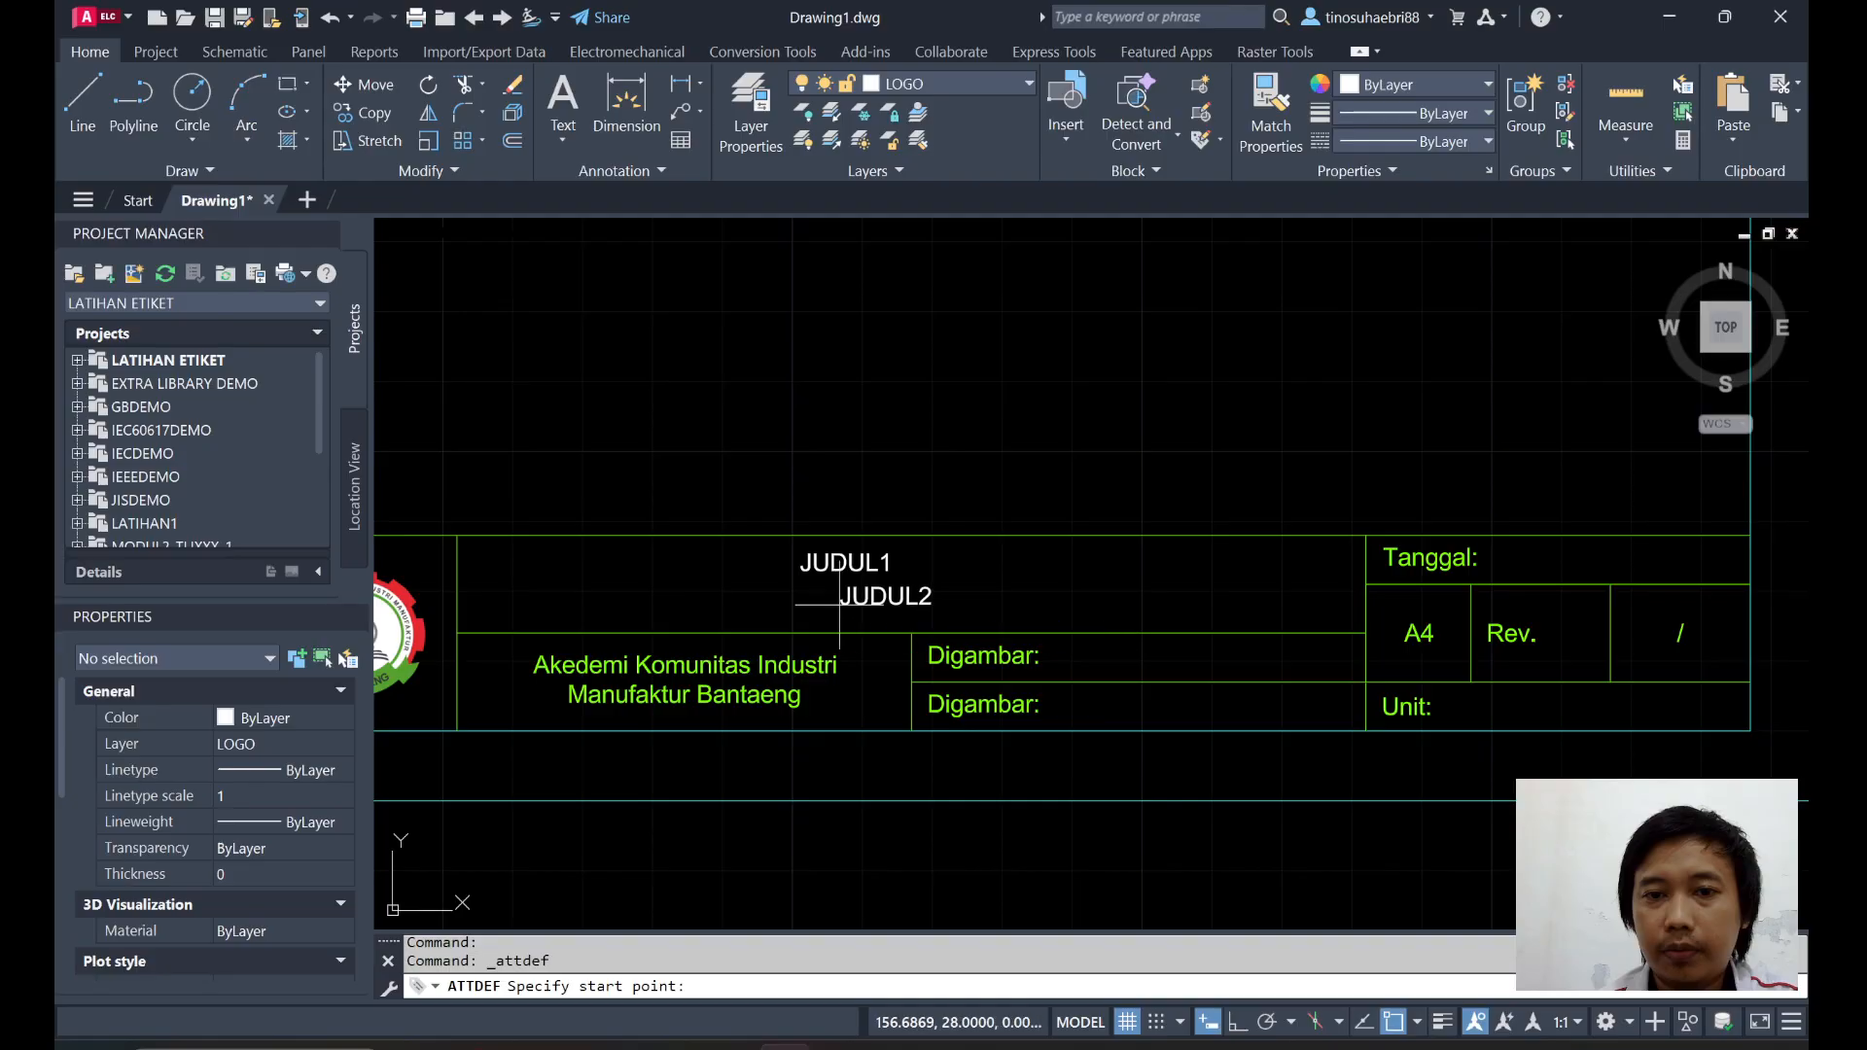
{"action": "middle_click_drag", "start_coordinate": [1007, 561], "coordinate": [965, 555]}
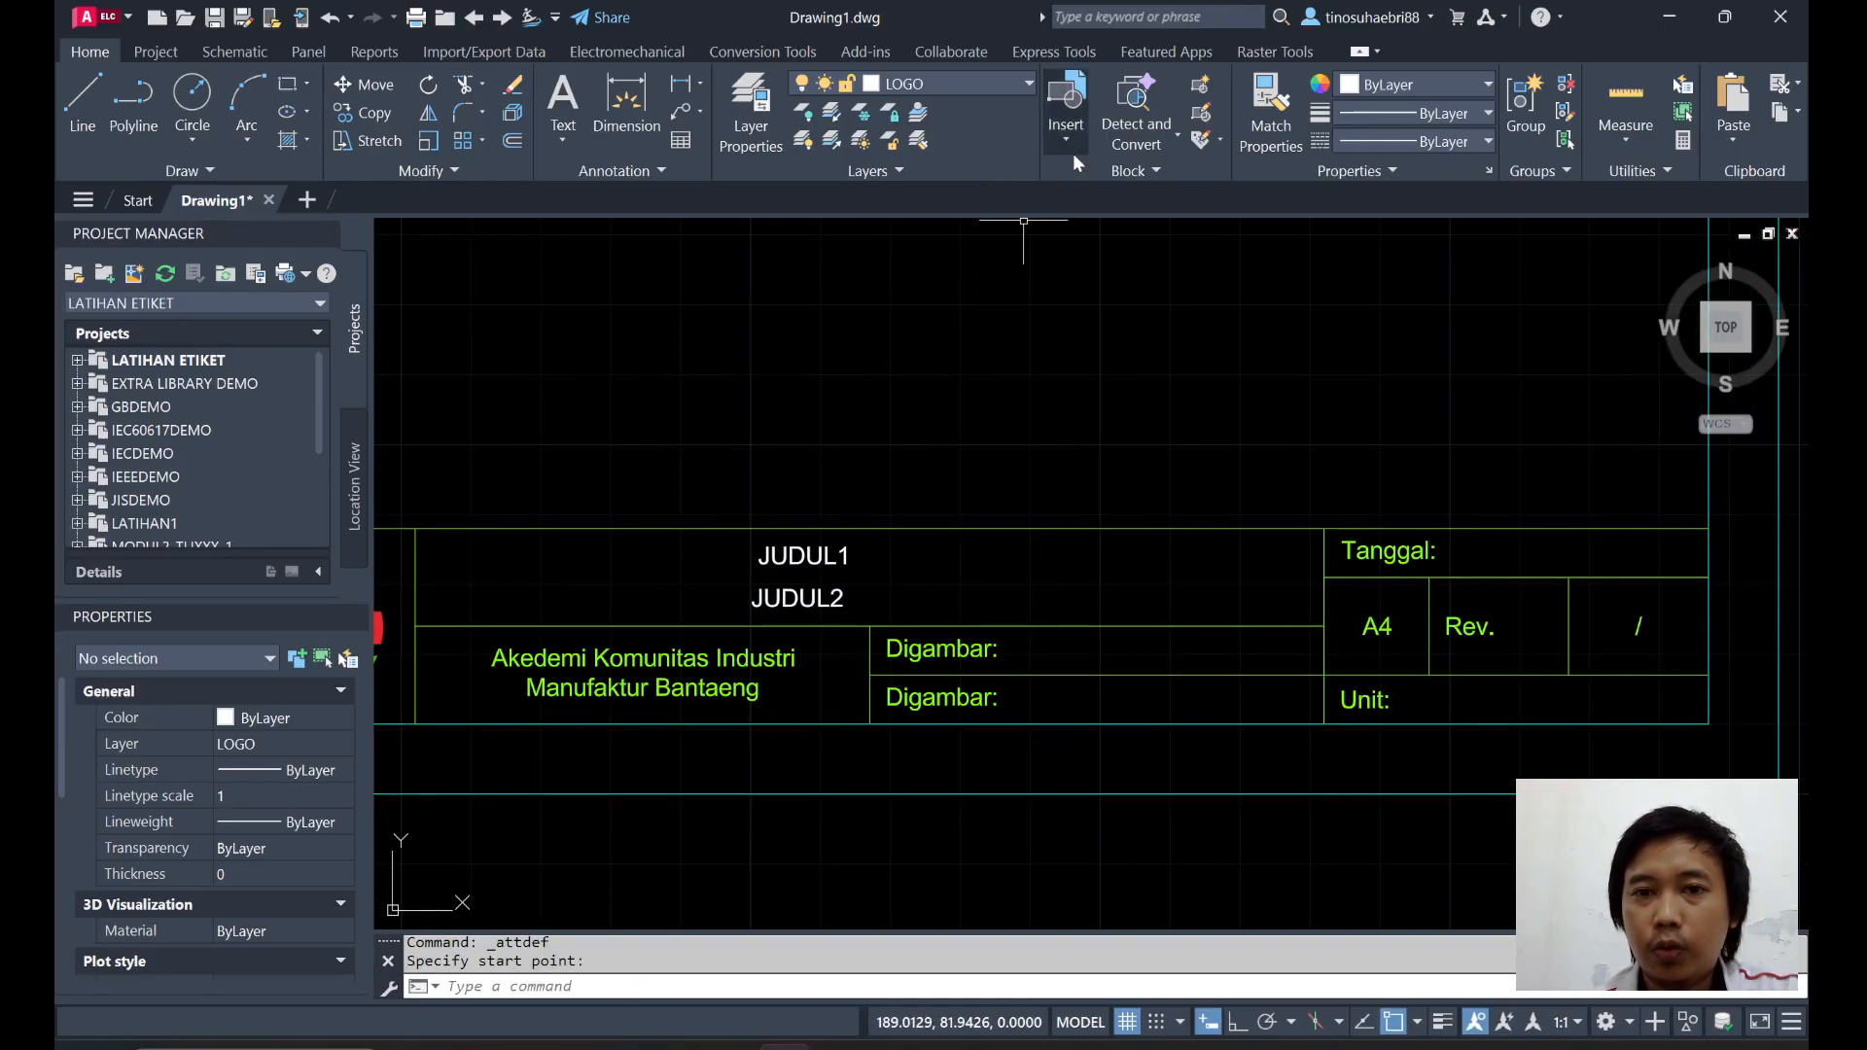
Define an attribute with tag and prompt DIGAMBAR and default XXX, and place it after the upper Digambar: label.
{"action": "left_click", "coordinate": [1134, 171]}
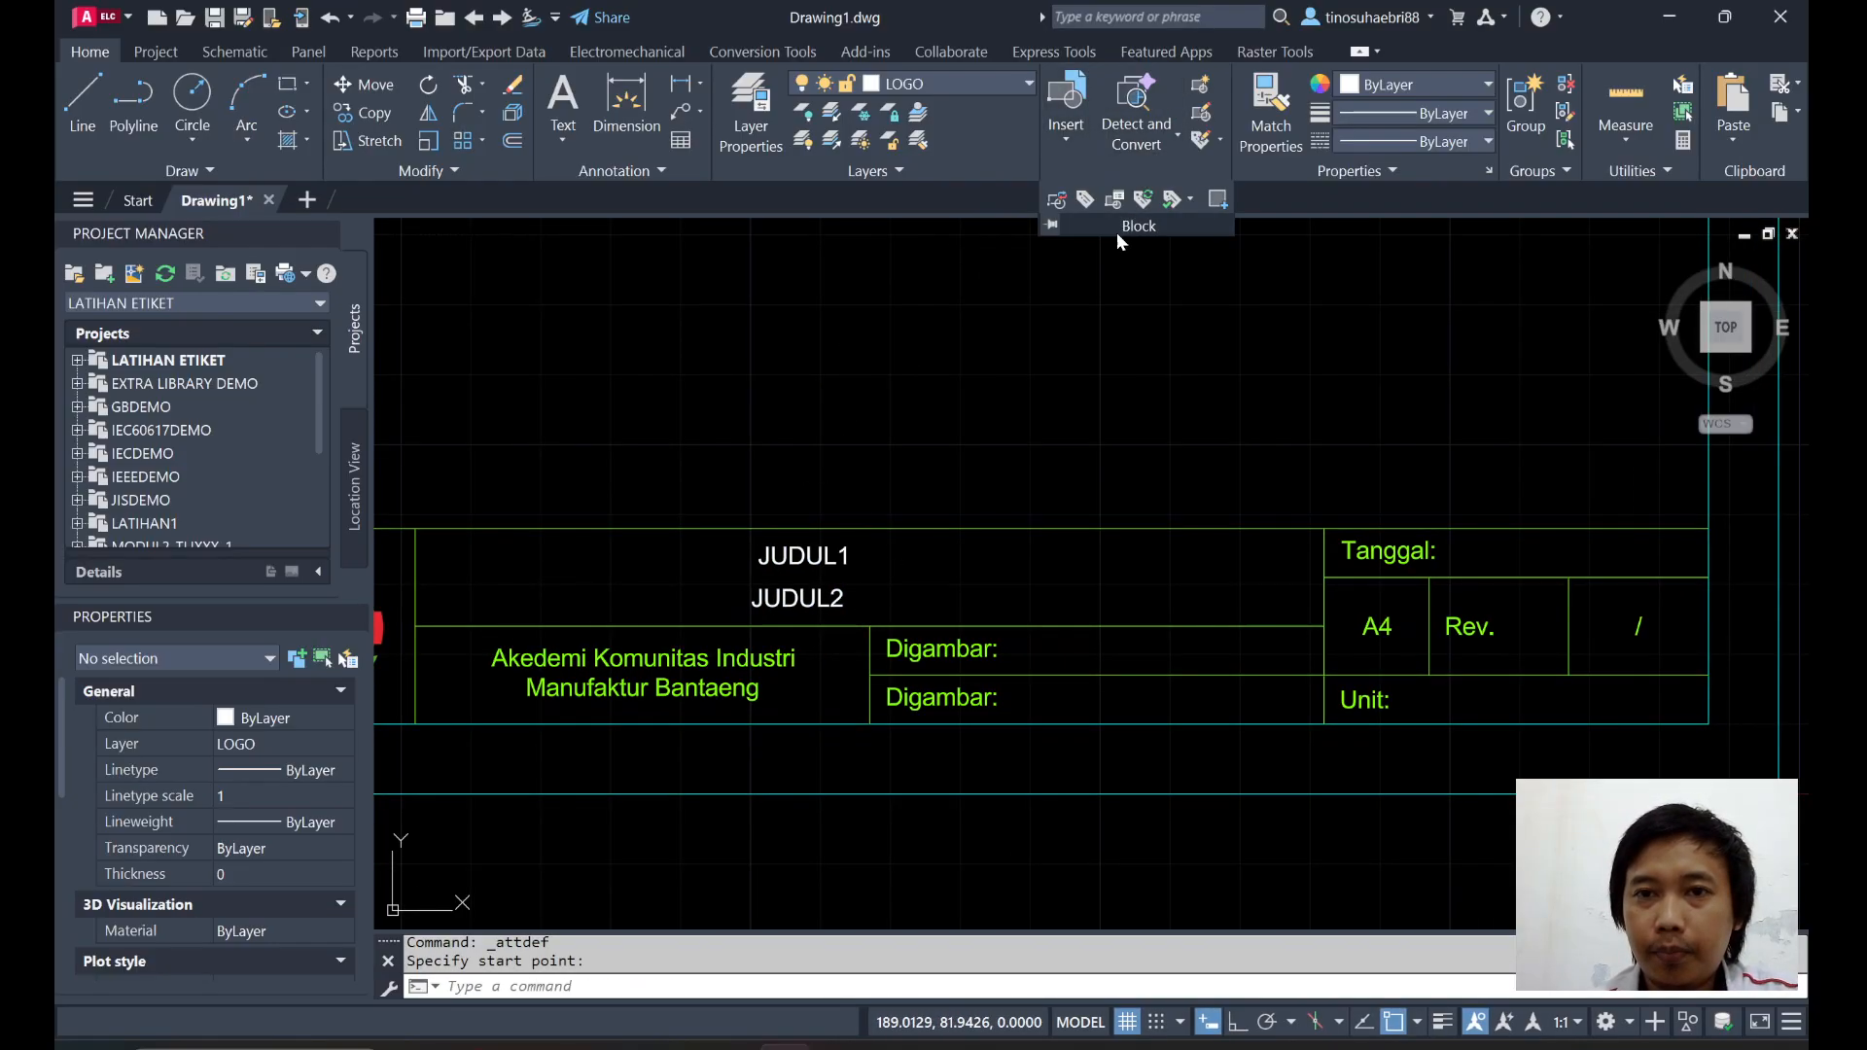
{"action": "left_click", "coordinate": [1086, 199]}
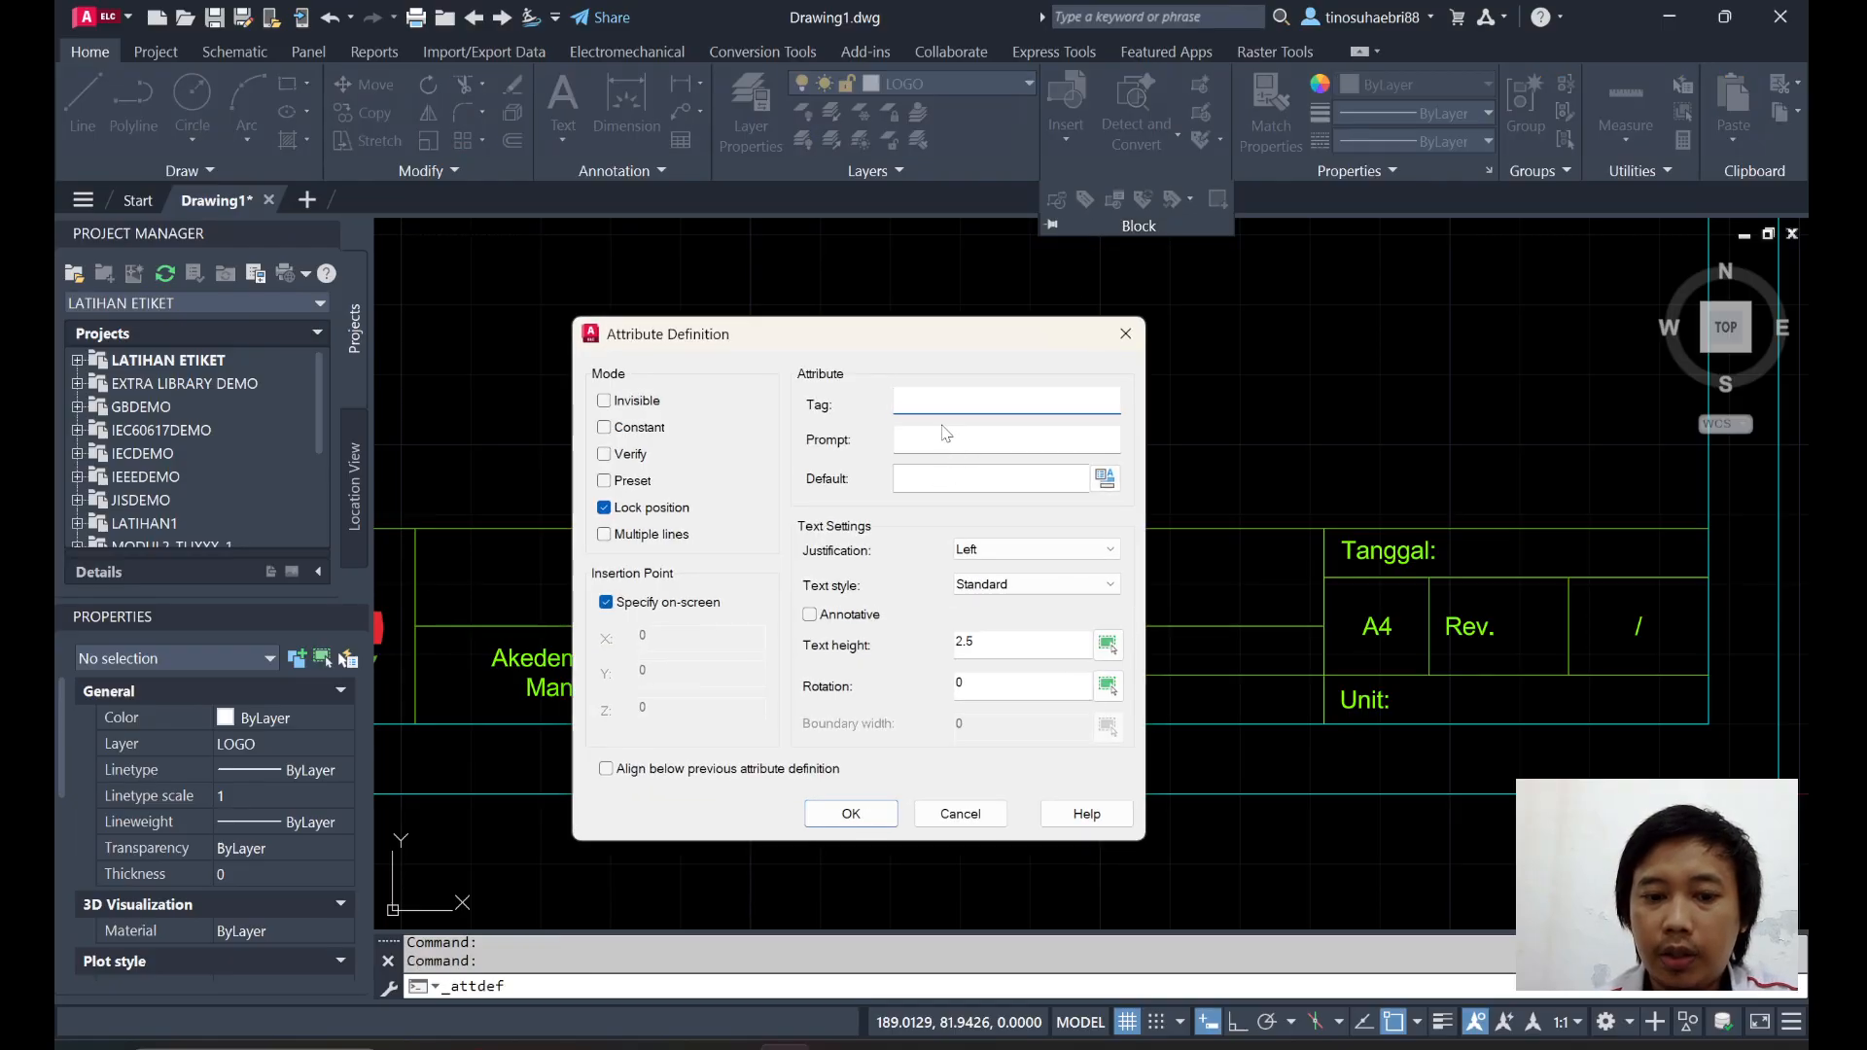
{"action": "type", "text": "DIGAMBAR"}
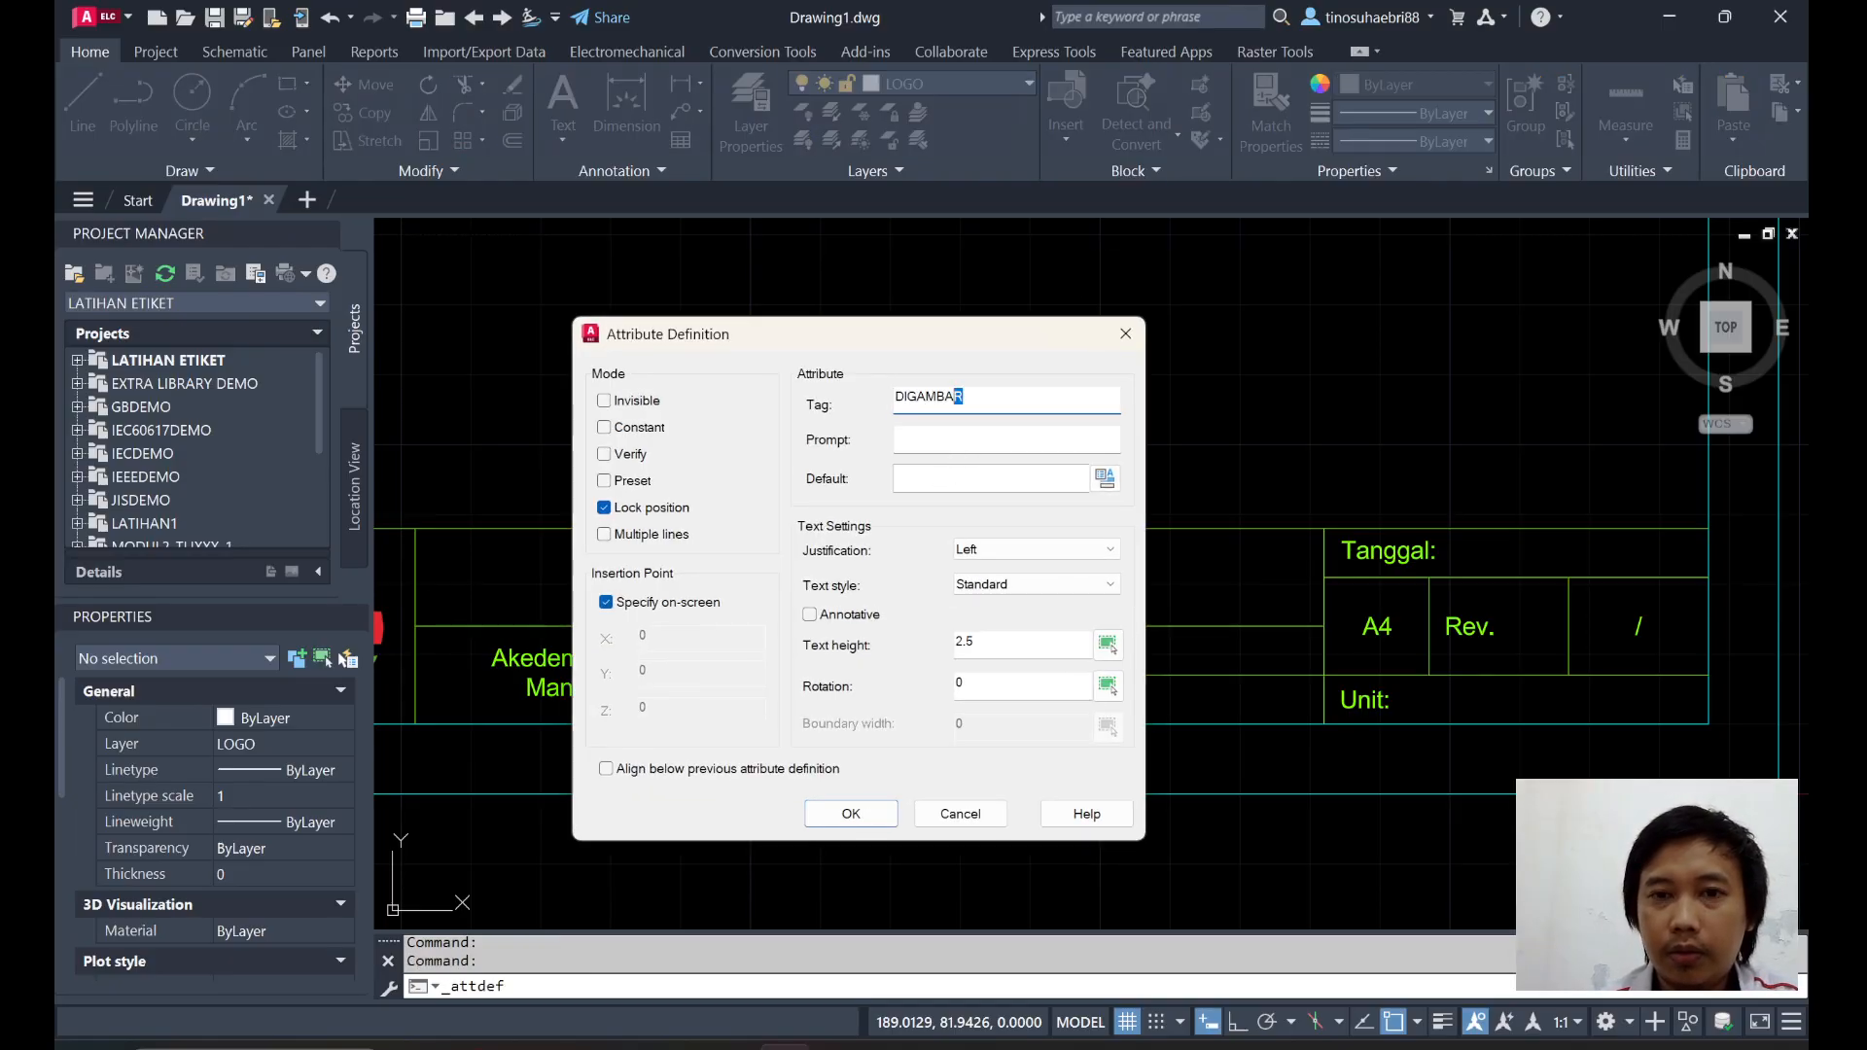
{"action": "left_click_drag", "start_coordinate": [936, 397], "coordinate": [893, 398]}
{"action": "key", "text": "ctrl+c"}
{"action": "left_click", "coordinate": [951, 439]}
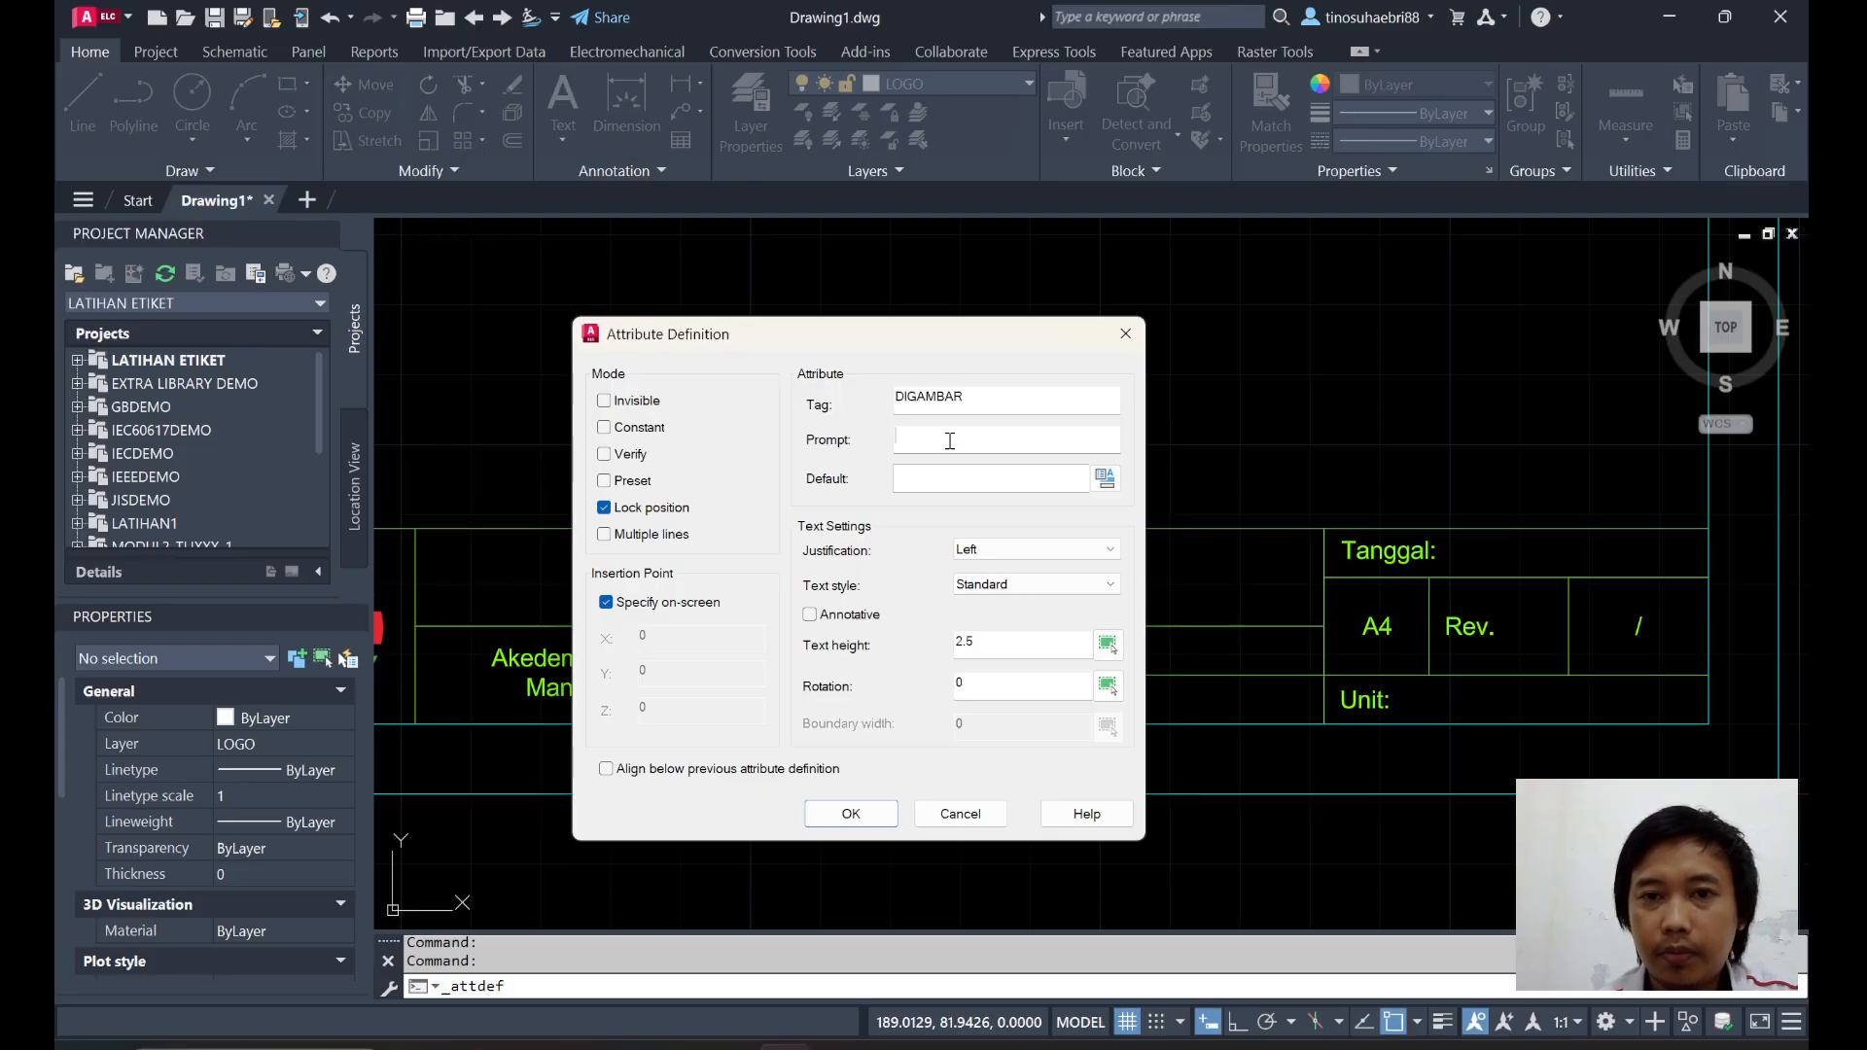
{"action": "key", "text": "ctrl+v"}
{"action": "left_click", "coordinate": [943, 473]}
{"action": "type", "text": "XXX"}
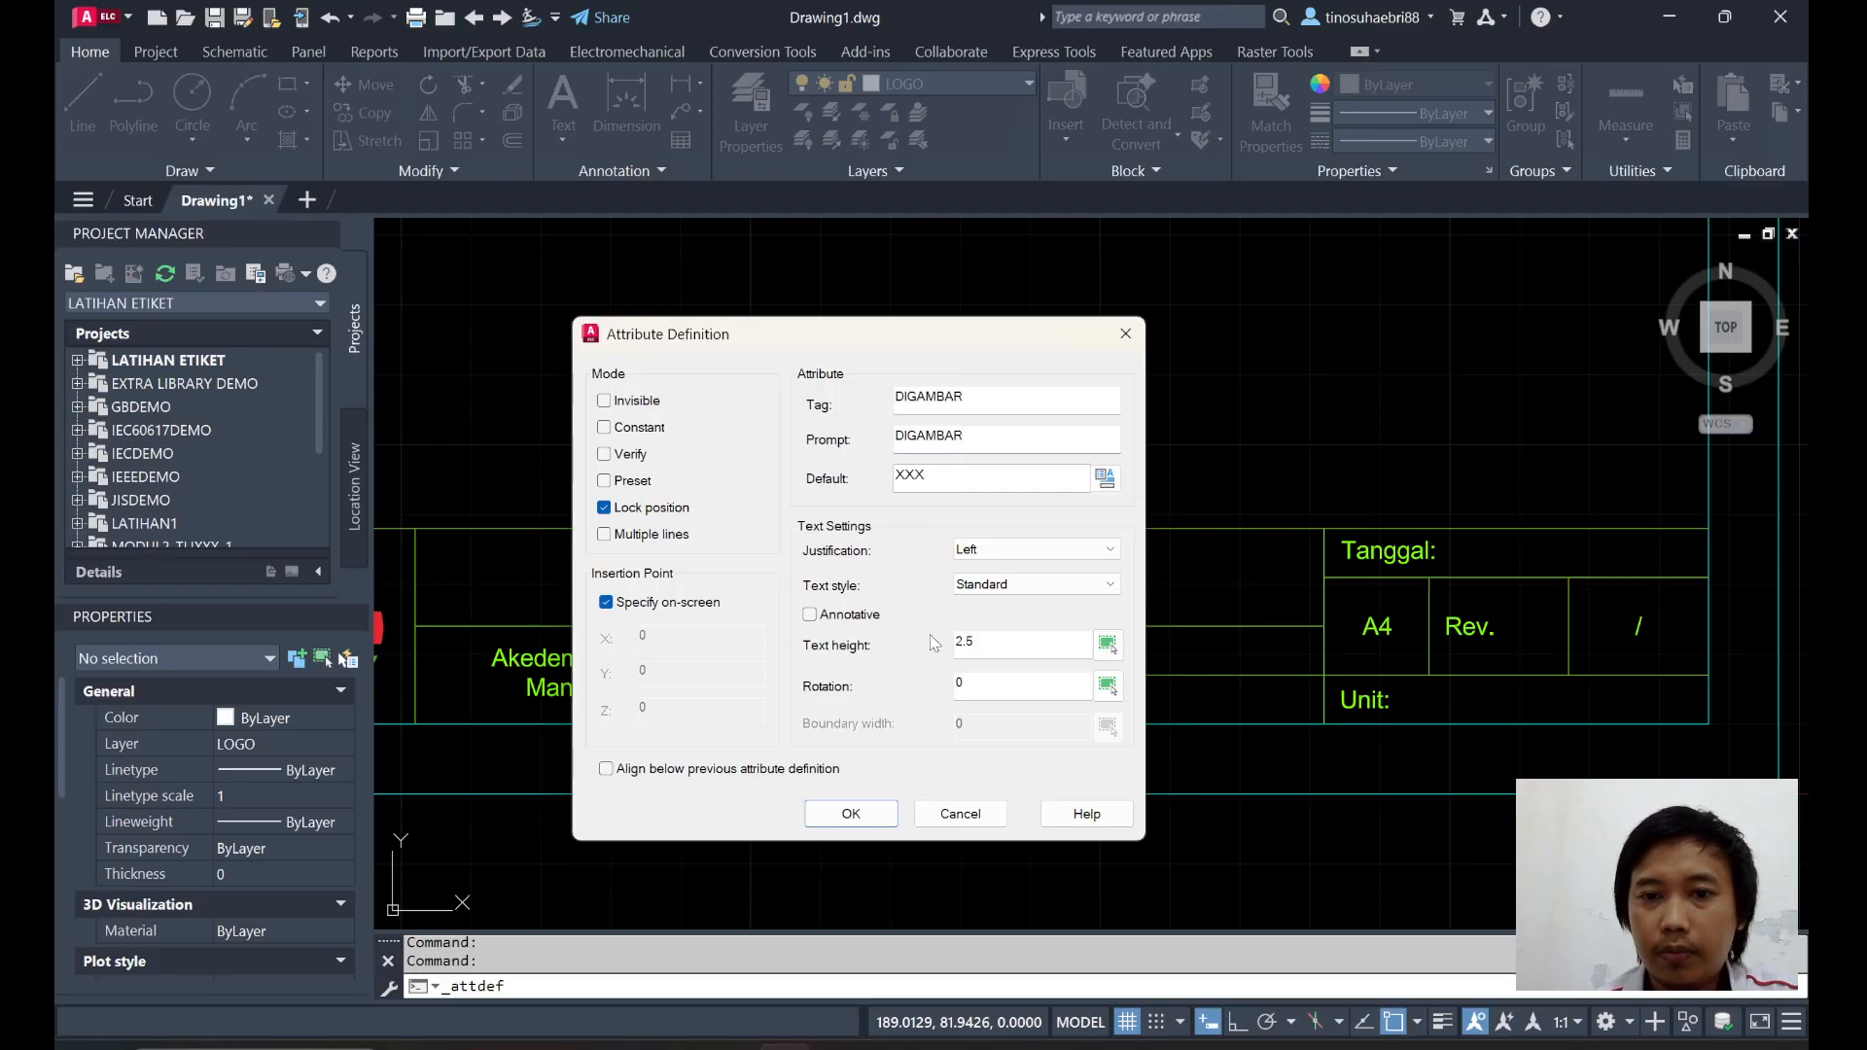
{"action": "left_click", "coordinate": [851, 814]}
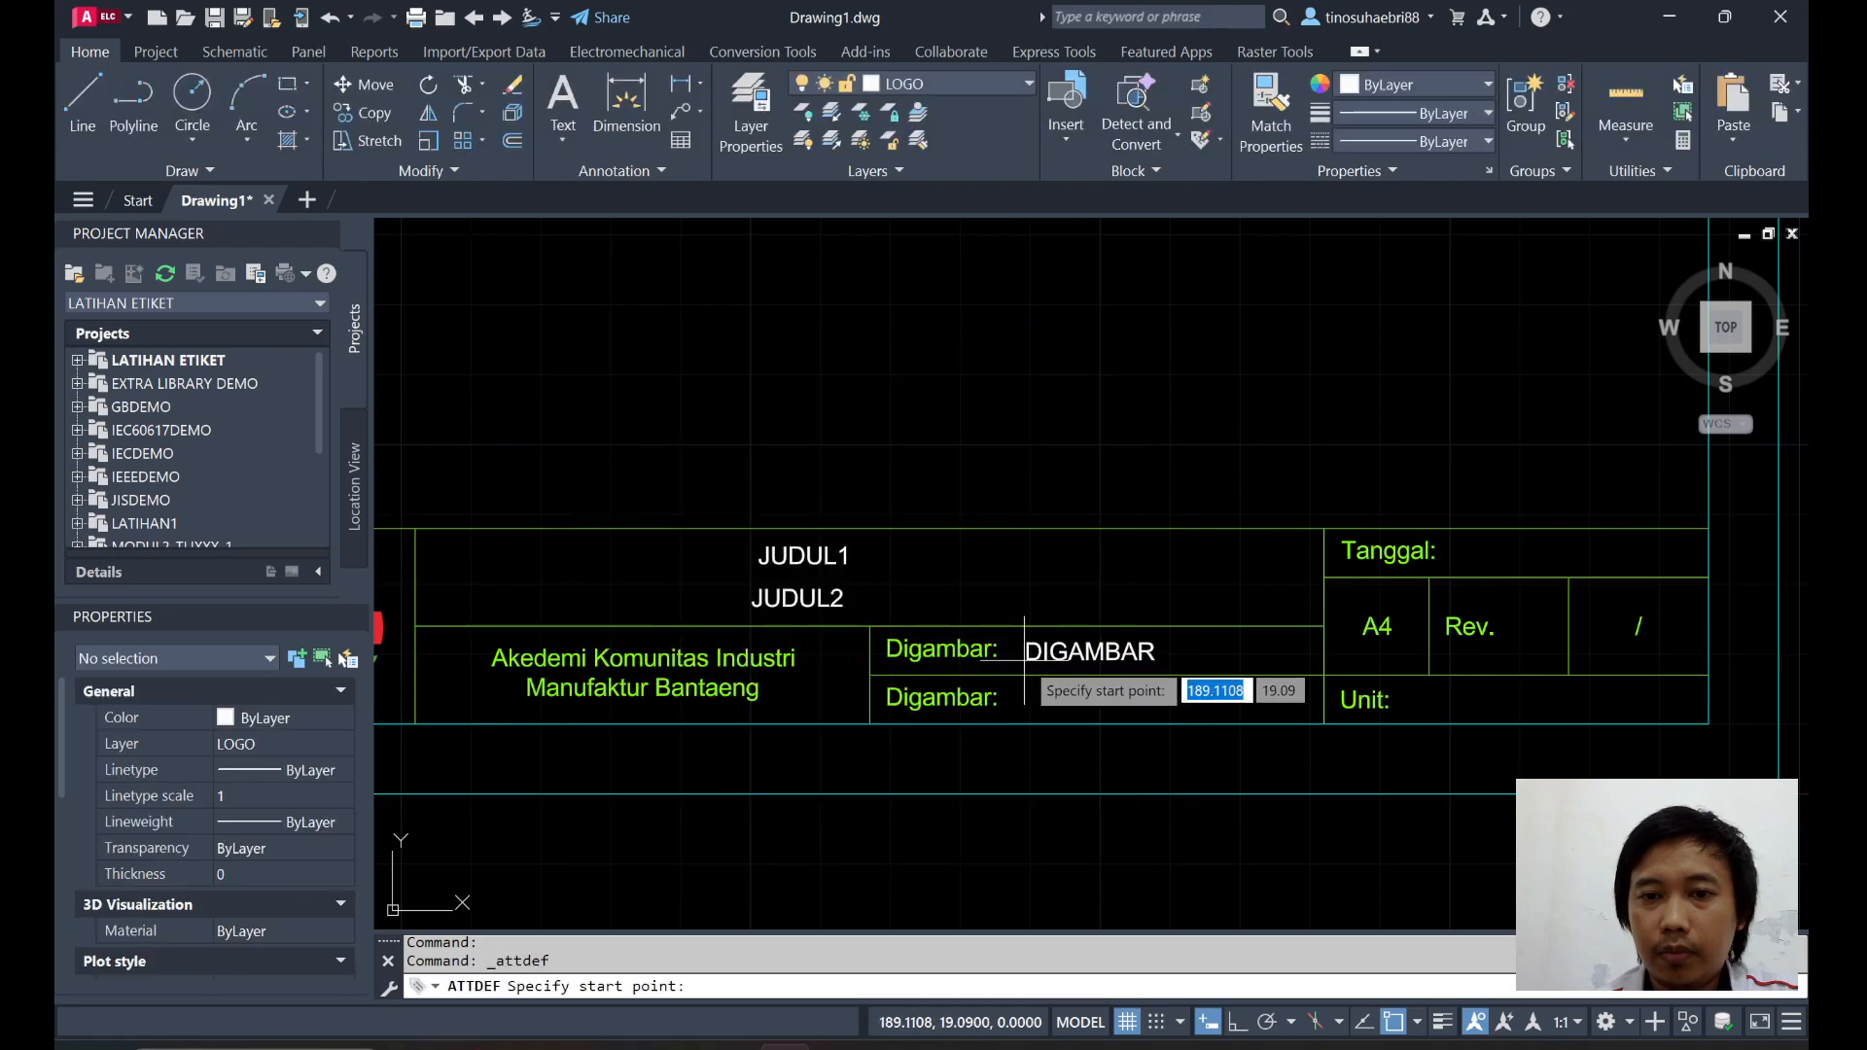
{"action": "left_click", "coordinate": [1025, 662]}
Define an attribute with tag and prompt DIPERIKSA and a default made of X characters, placed after the lower Digambar: label.
{"action": "left_click", "coordinate": [1132, 171]}
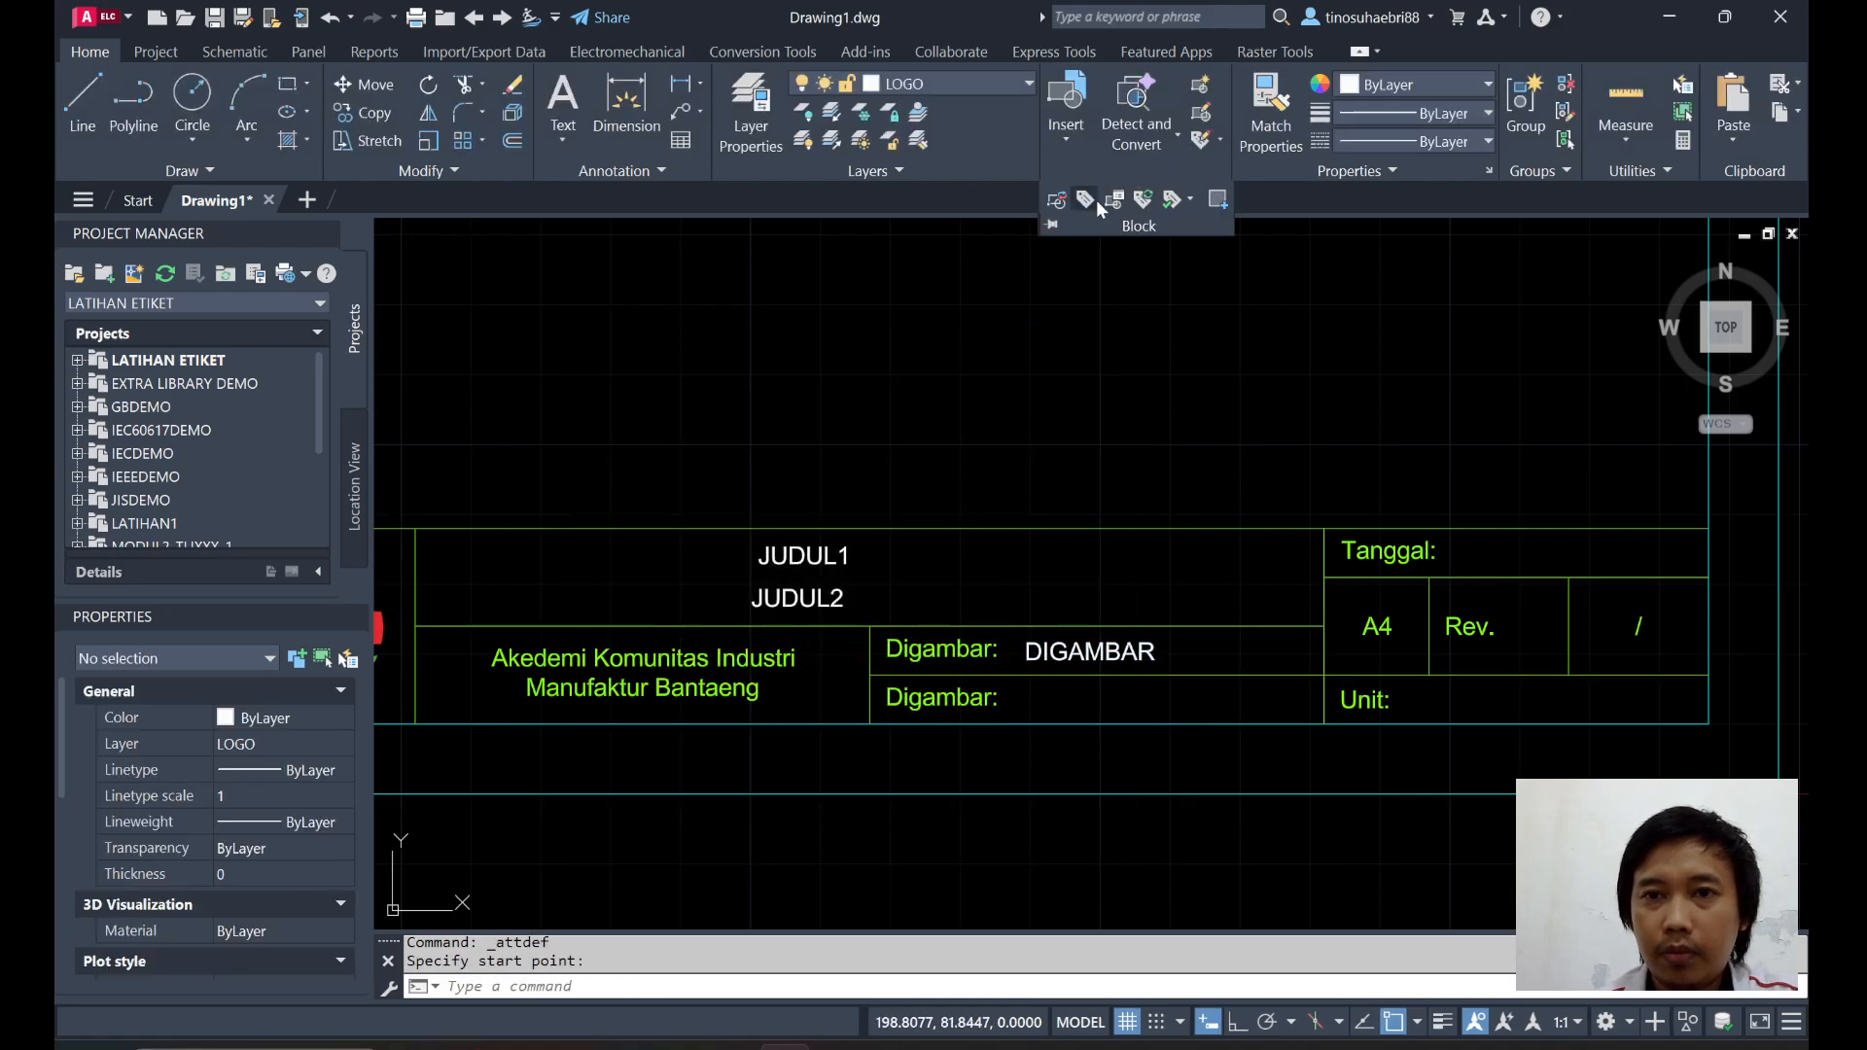
{"action": "left_click", "coordinate": [1093, 200]}
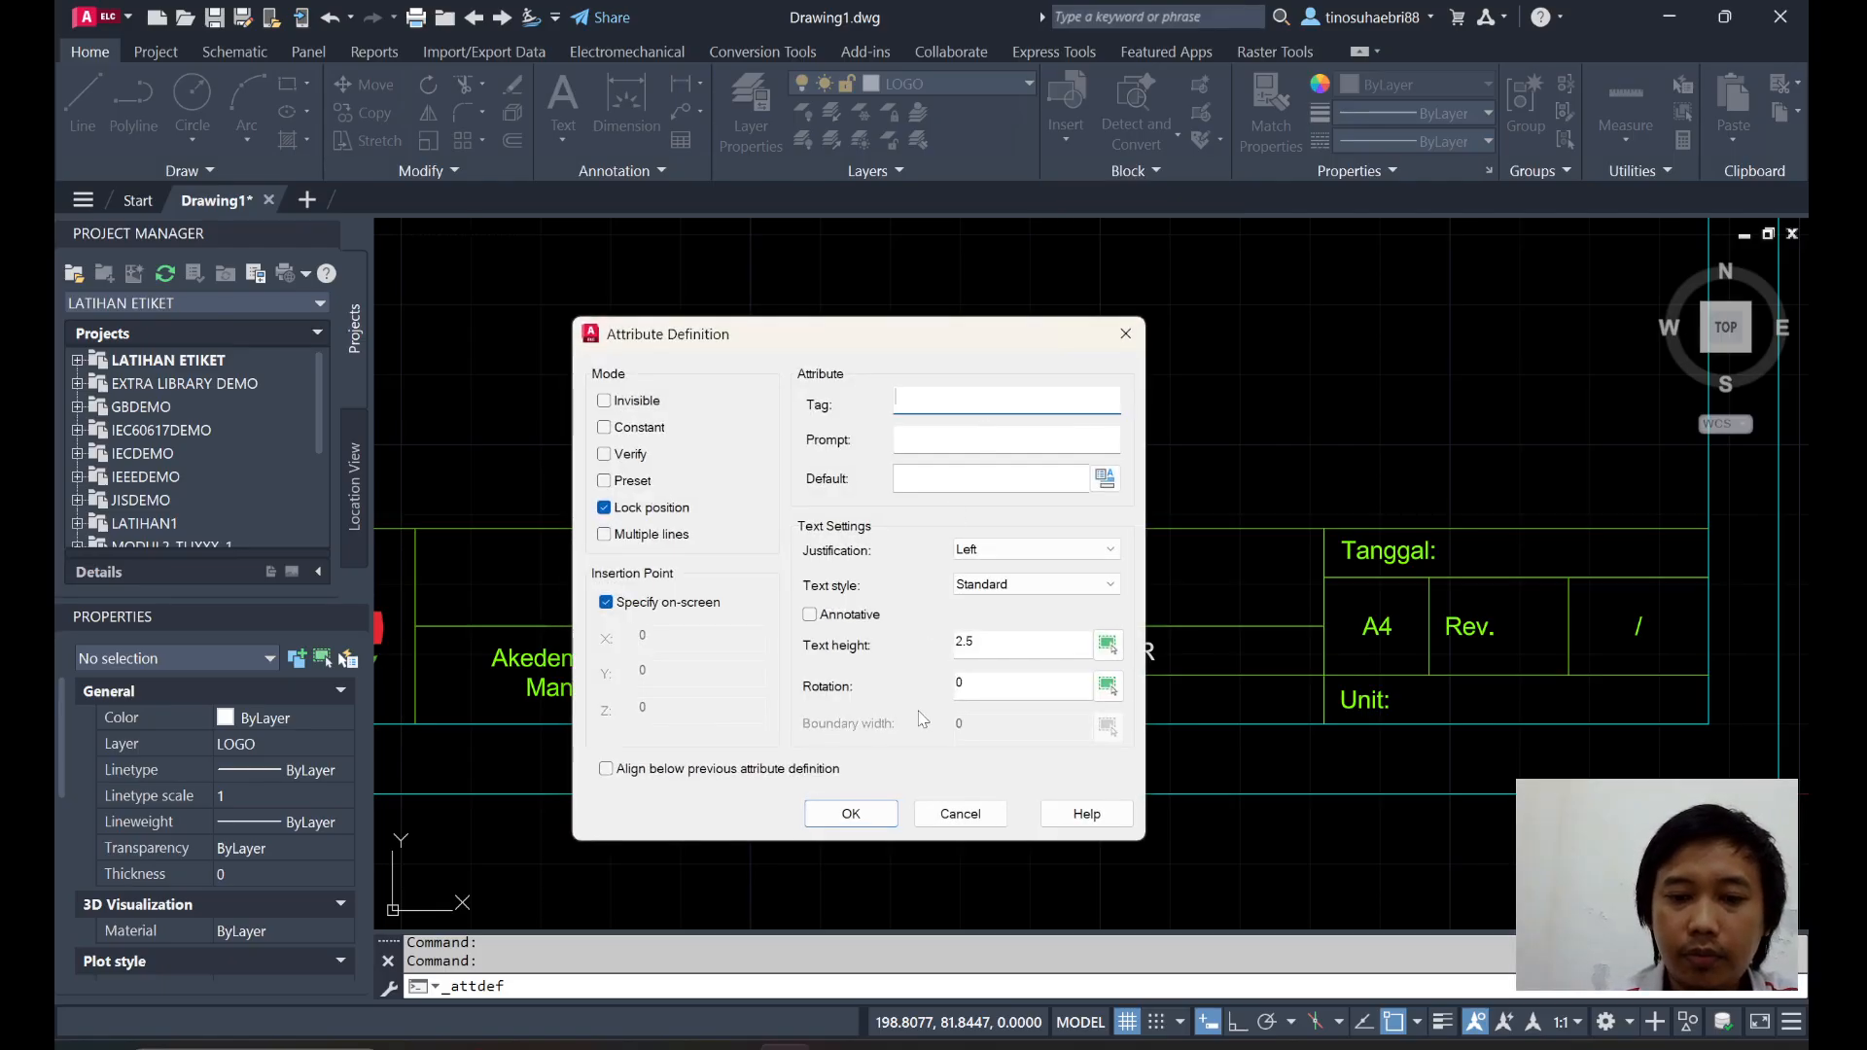
{"action": "type", "text": "DIPERIKSA"}
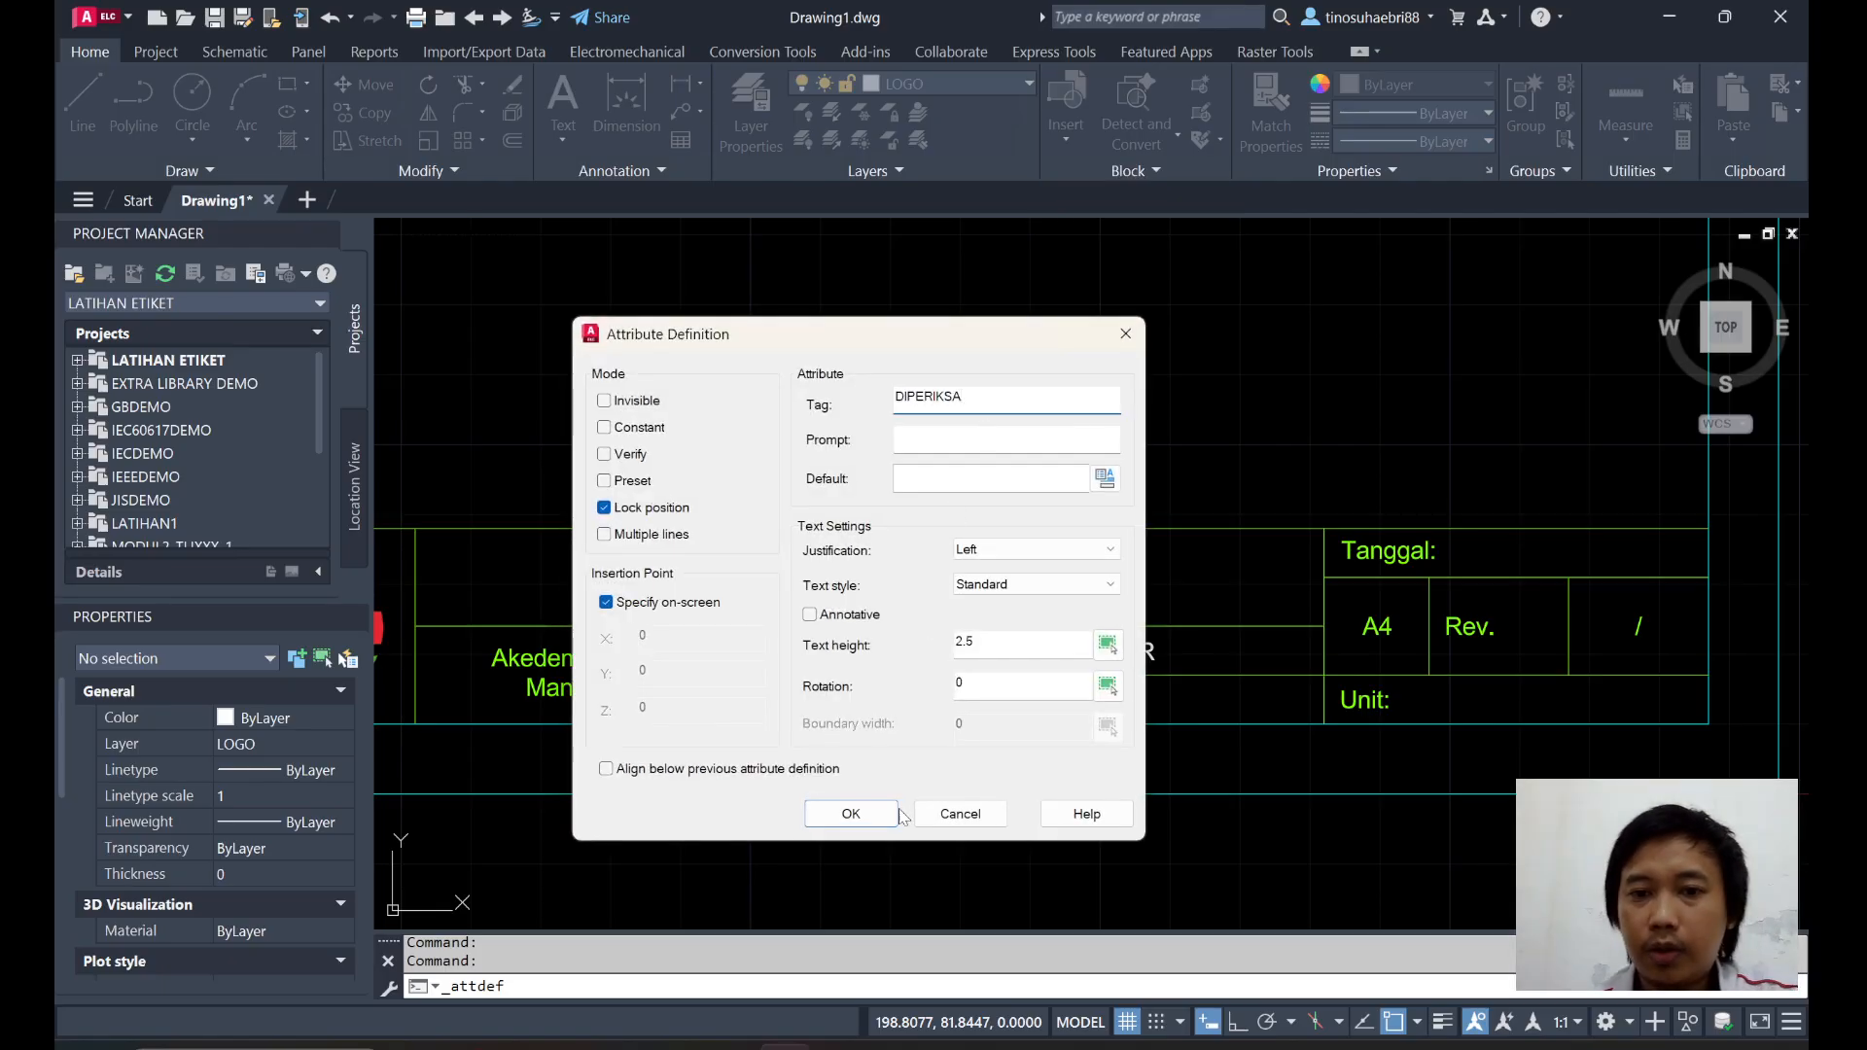
{"action": "left_click_drag", "start_coordinate": [978, 396], "coordinate": [895, 401]}
{"action": "key", "text": "ctrl+c"}
{"action": "left_click", "coordinate": [940, 429]}
{"action": "key", "text": "ctrl+v"}
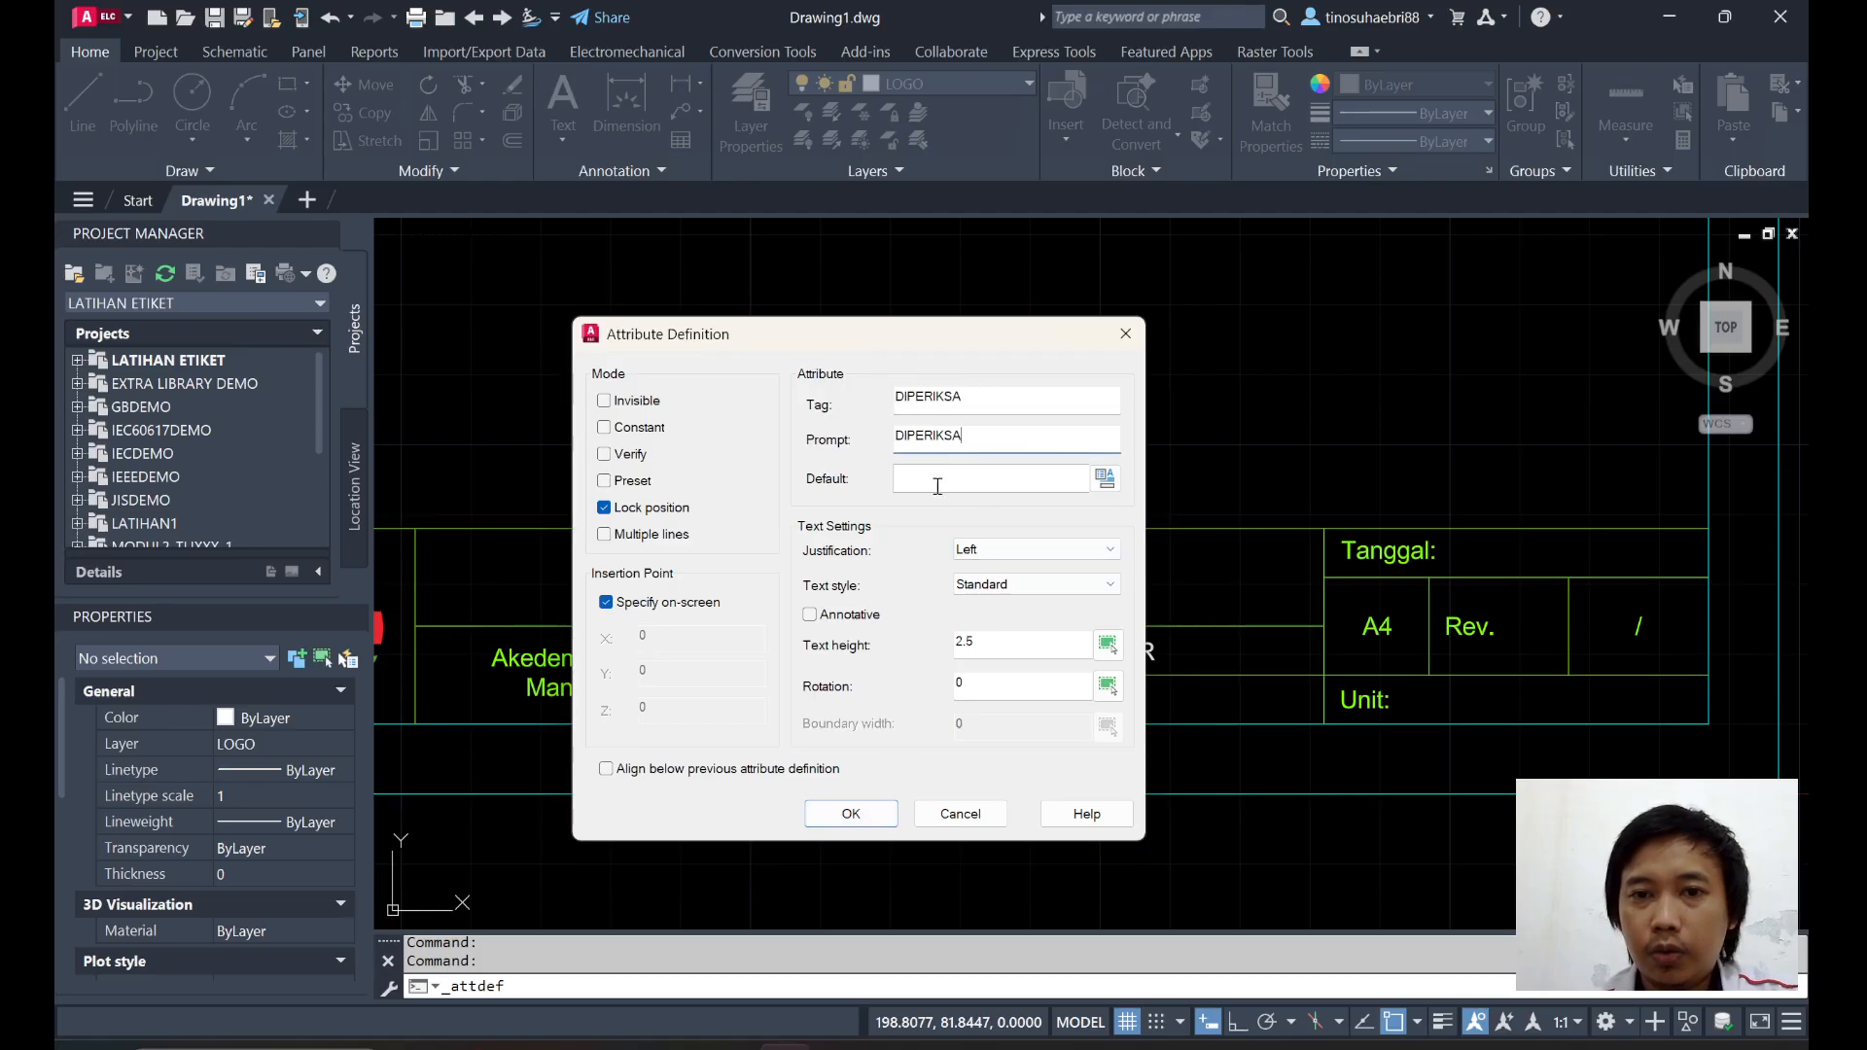
{"action": "left_click", "coordinate": [931, 483]}
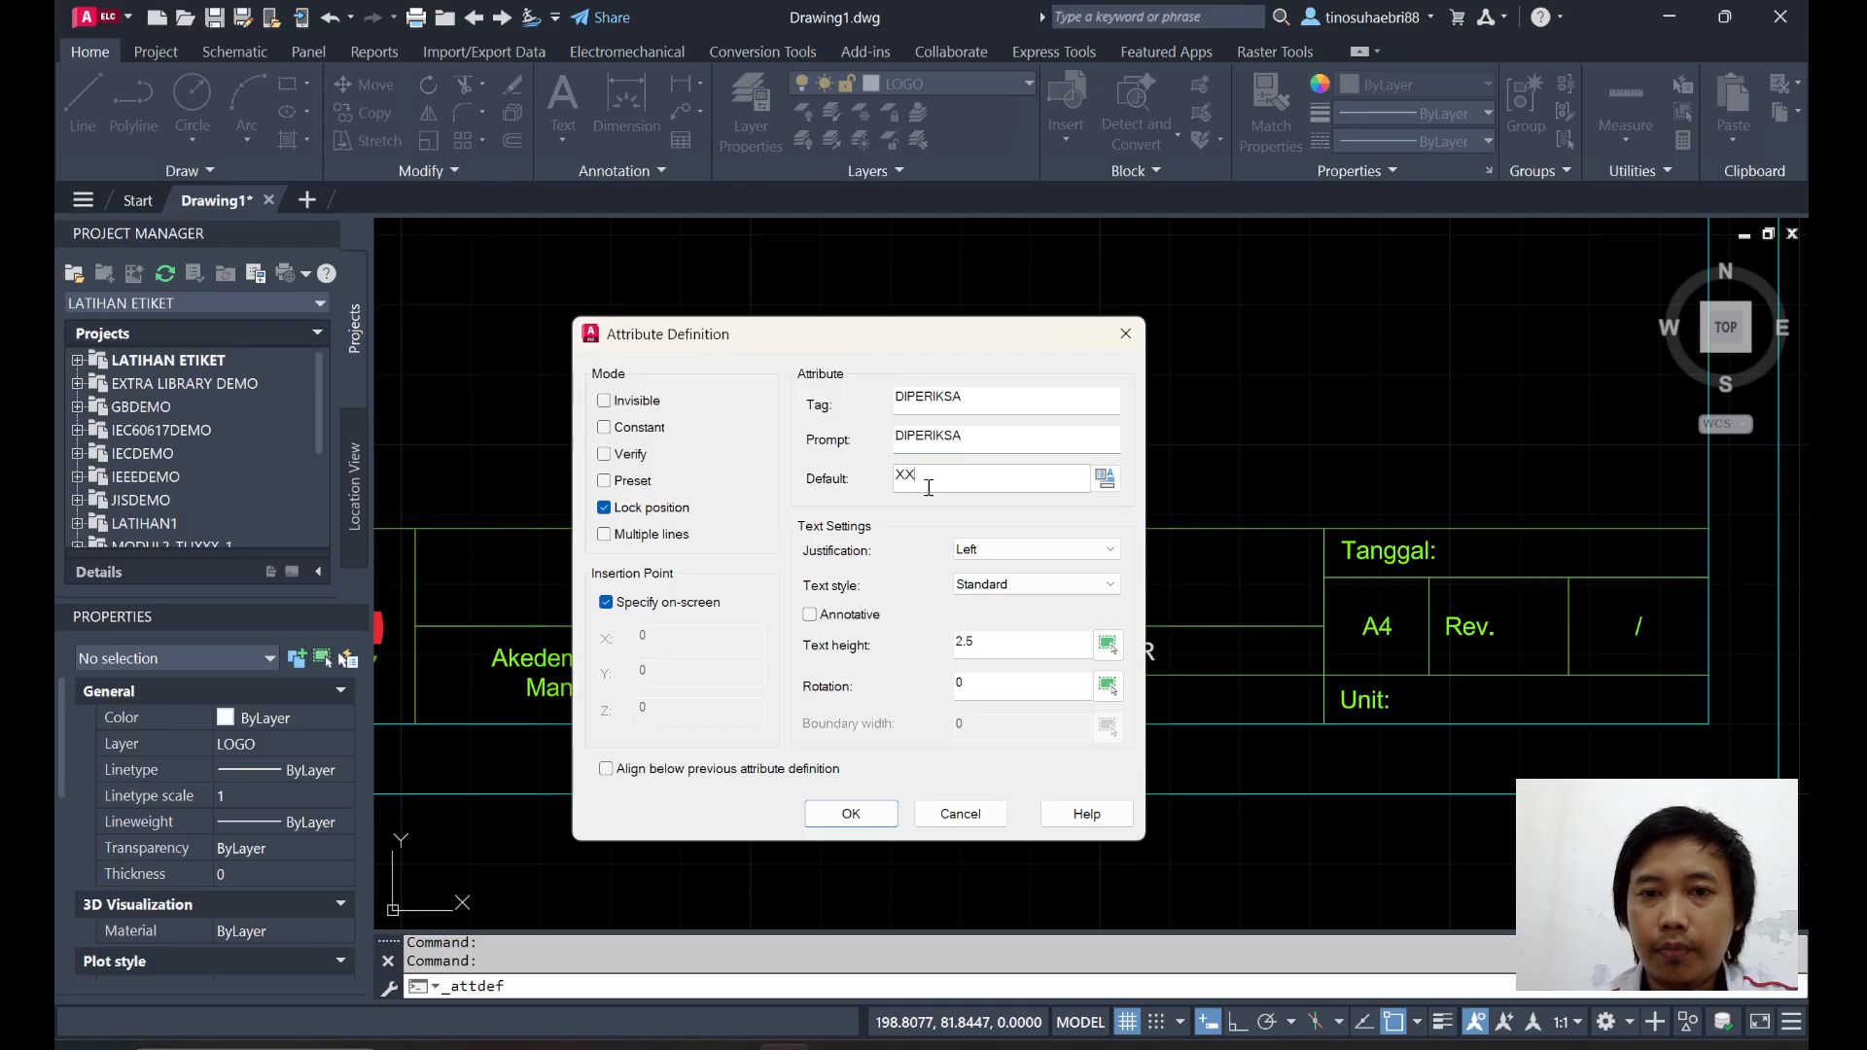
{"action": "left_click", "coordinate": [851, 814]}
{"action": "scroll", "coordinate": [905, 798], "scroll_direction": "up", "scroll_amount": 2}
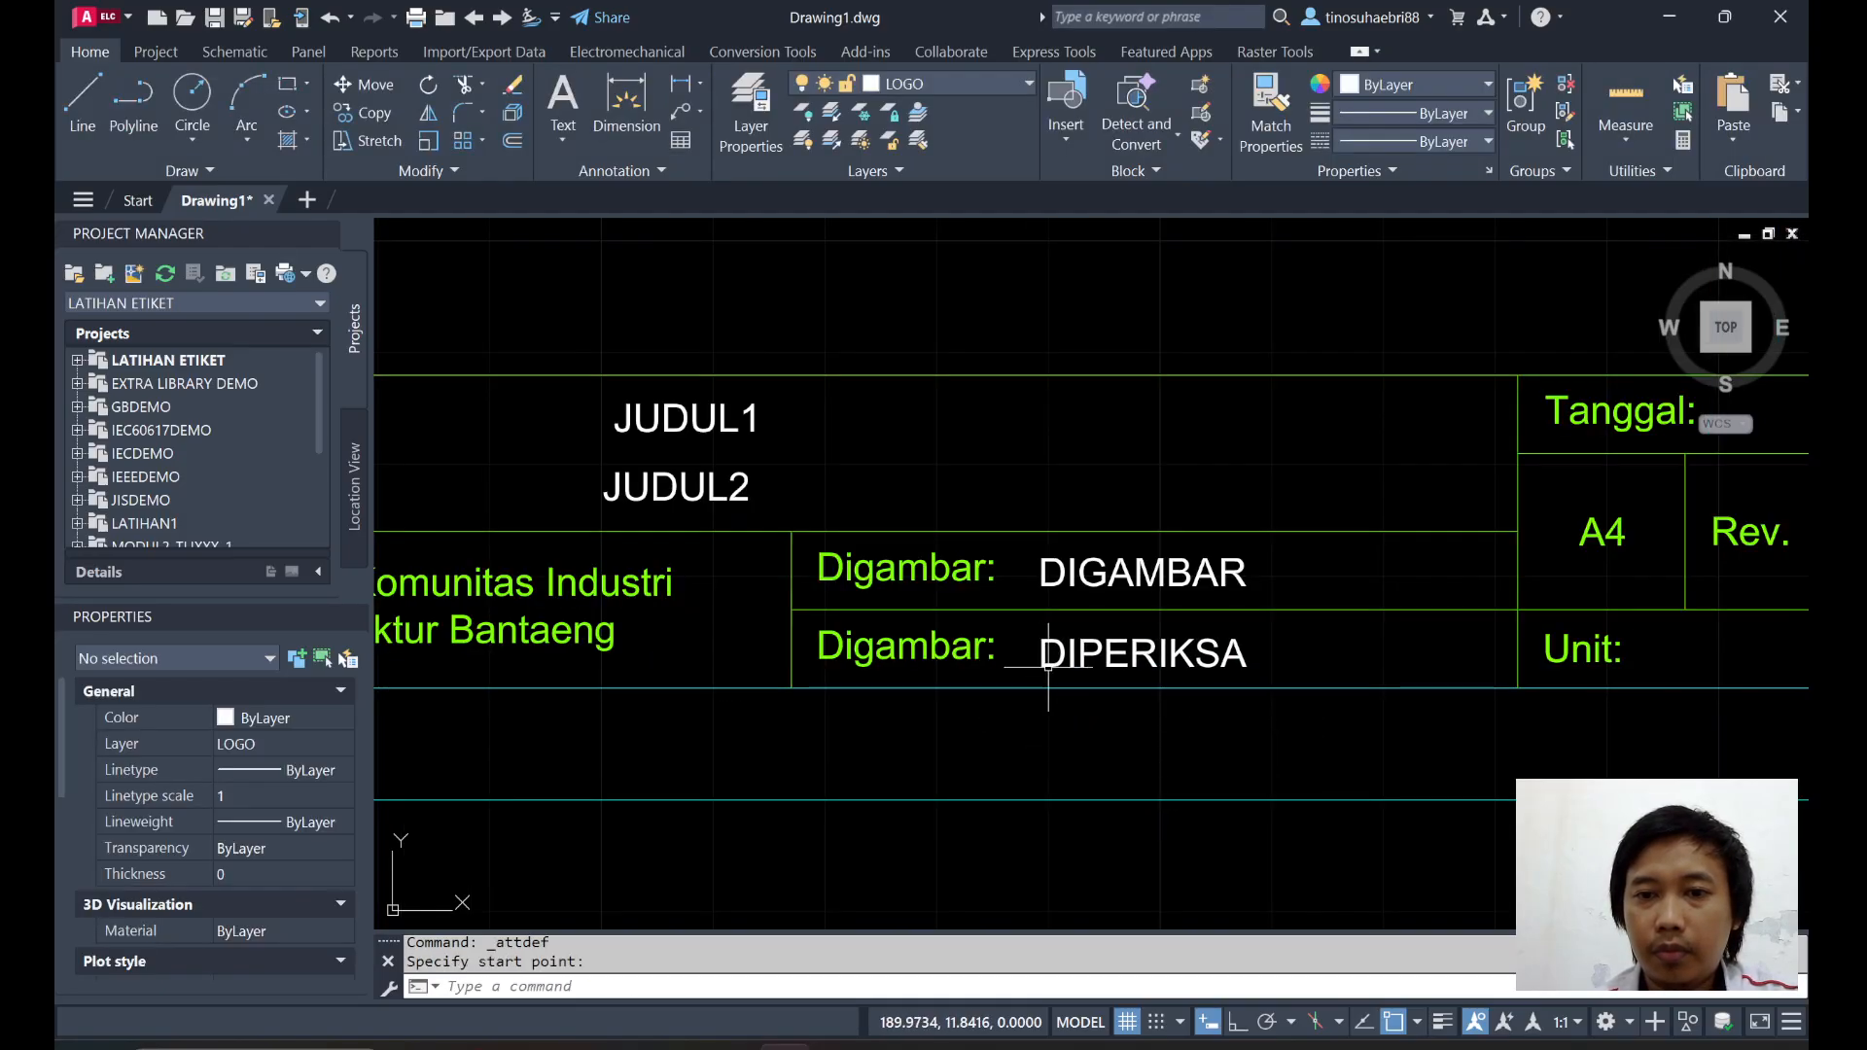
{"action": "left_click", "coordinate": [1049, 669]}
Define an attribute with tag and prompt TANGGAL and default XX/XX/XXXX, and place it after the Tanggal: label.
{"action": "key", "text": "Return"}
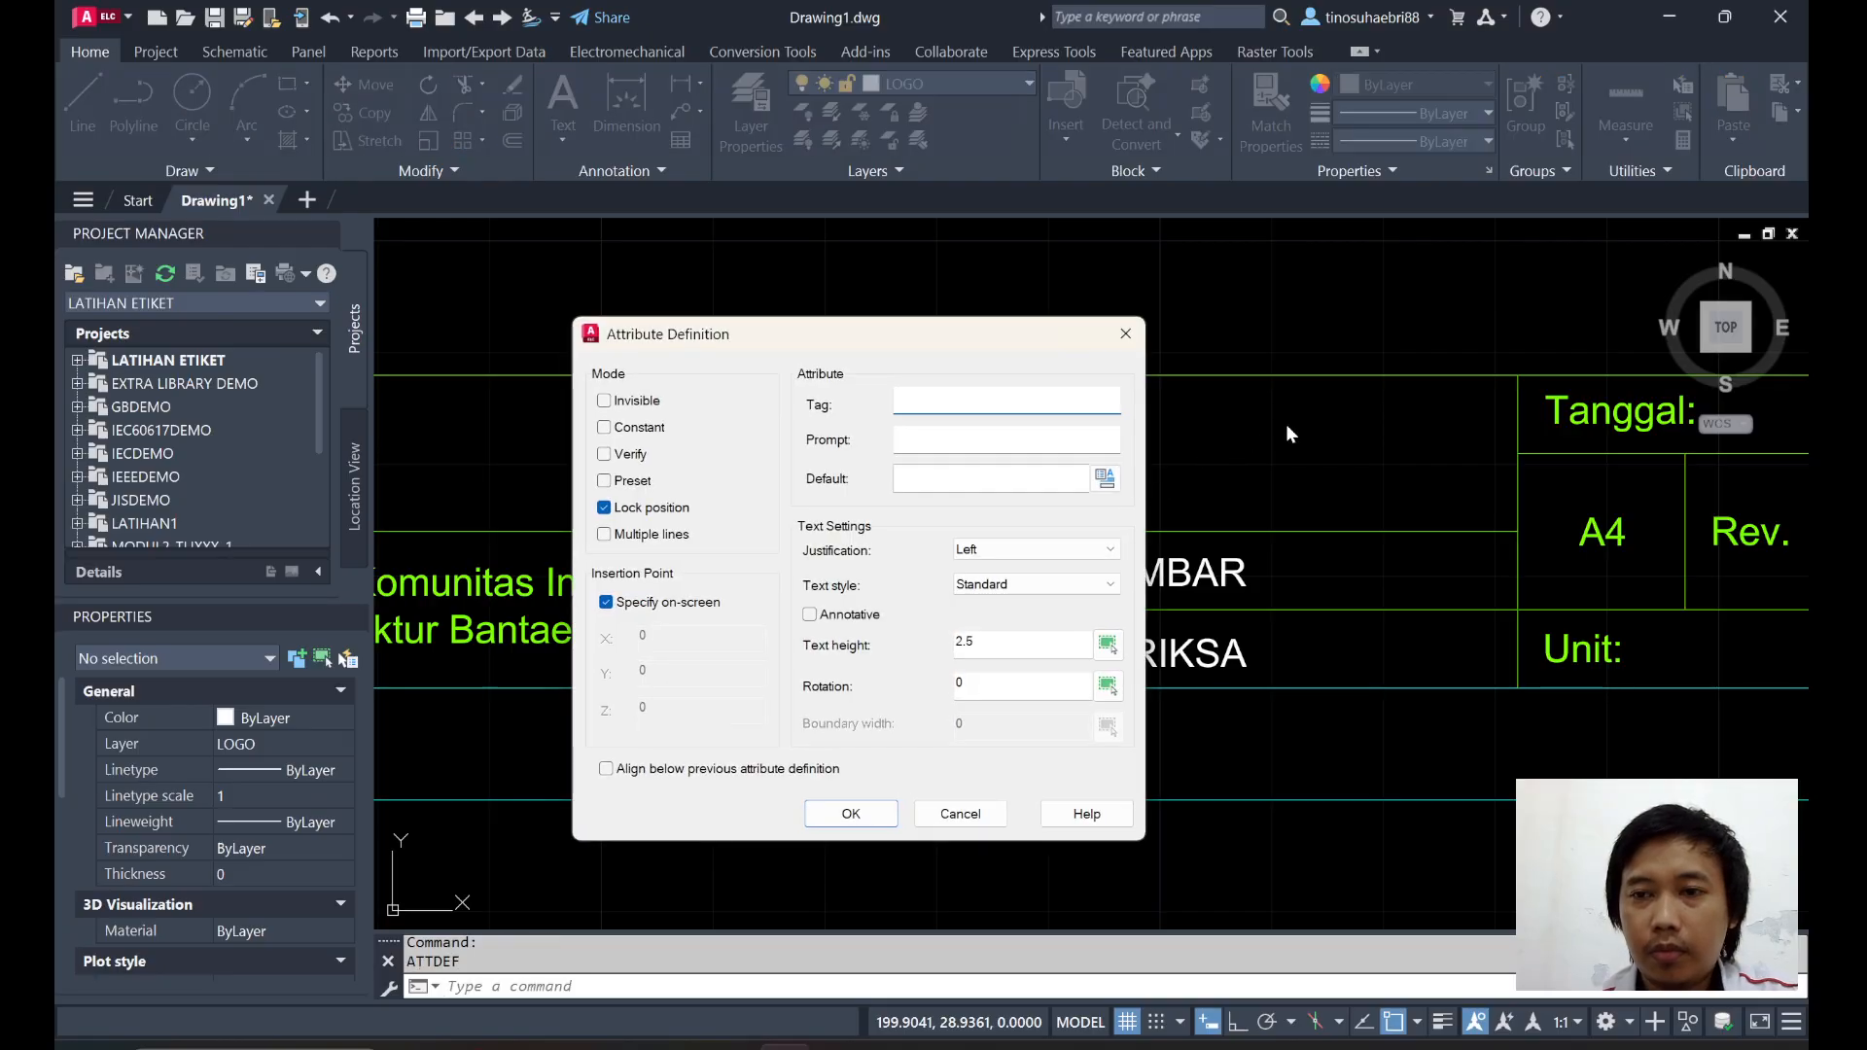
{"action": "type", "text": "TANGGAL"}
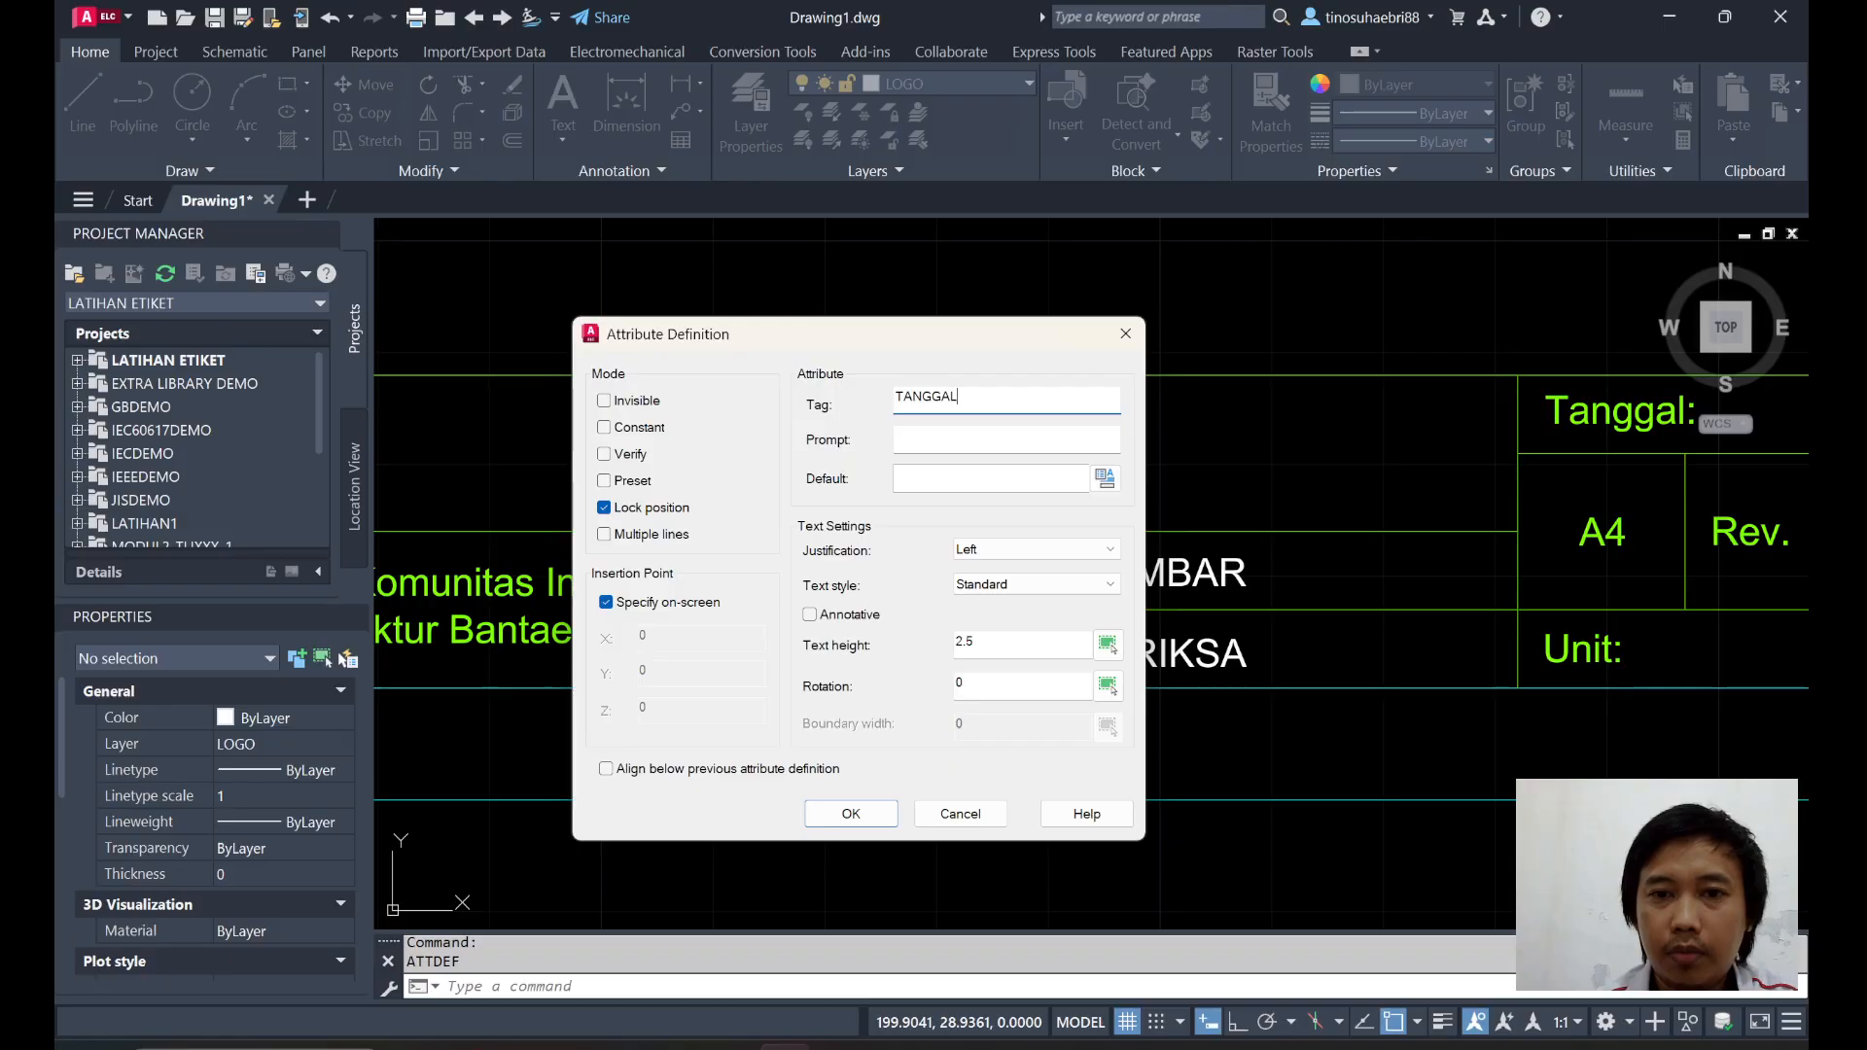
{"action": "key", "text": "Tab"}
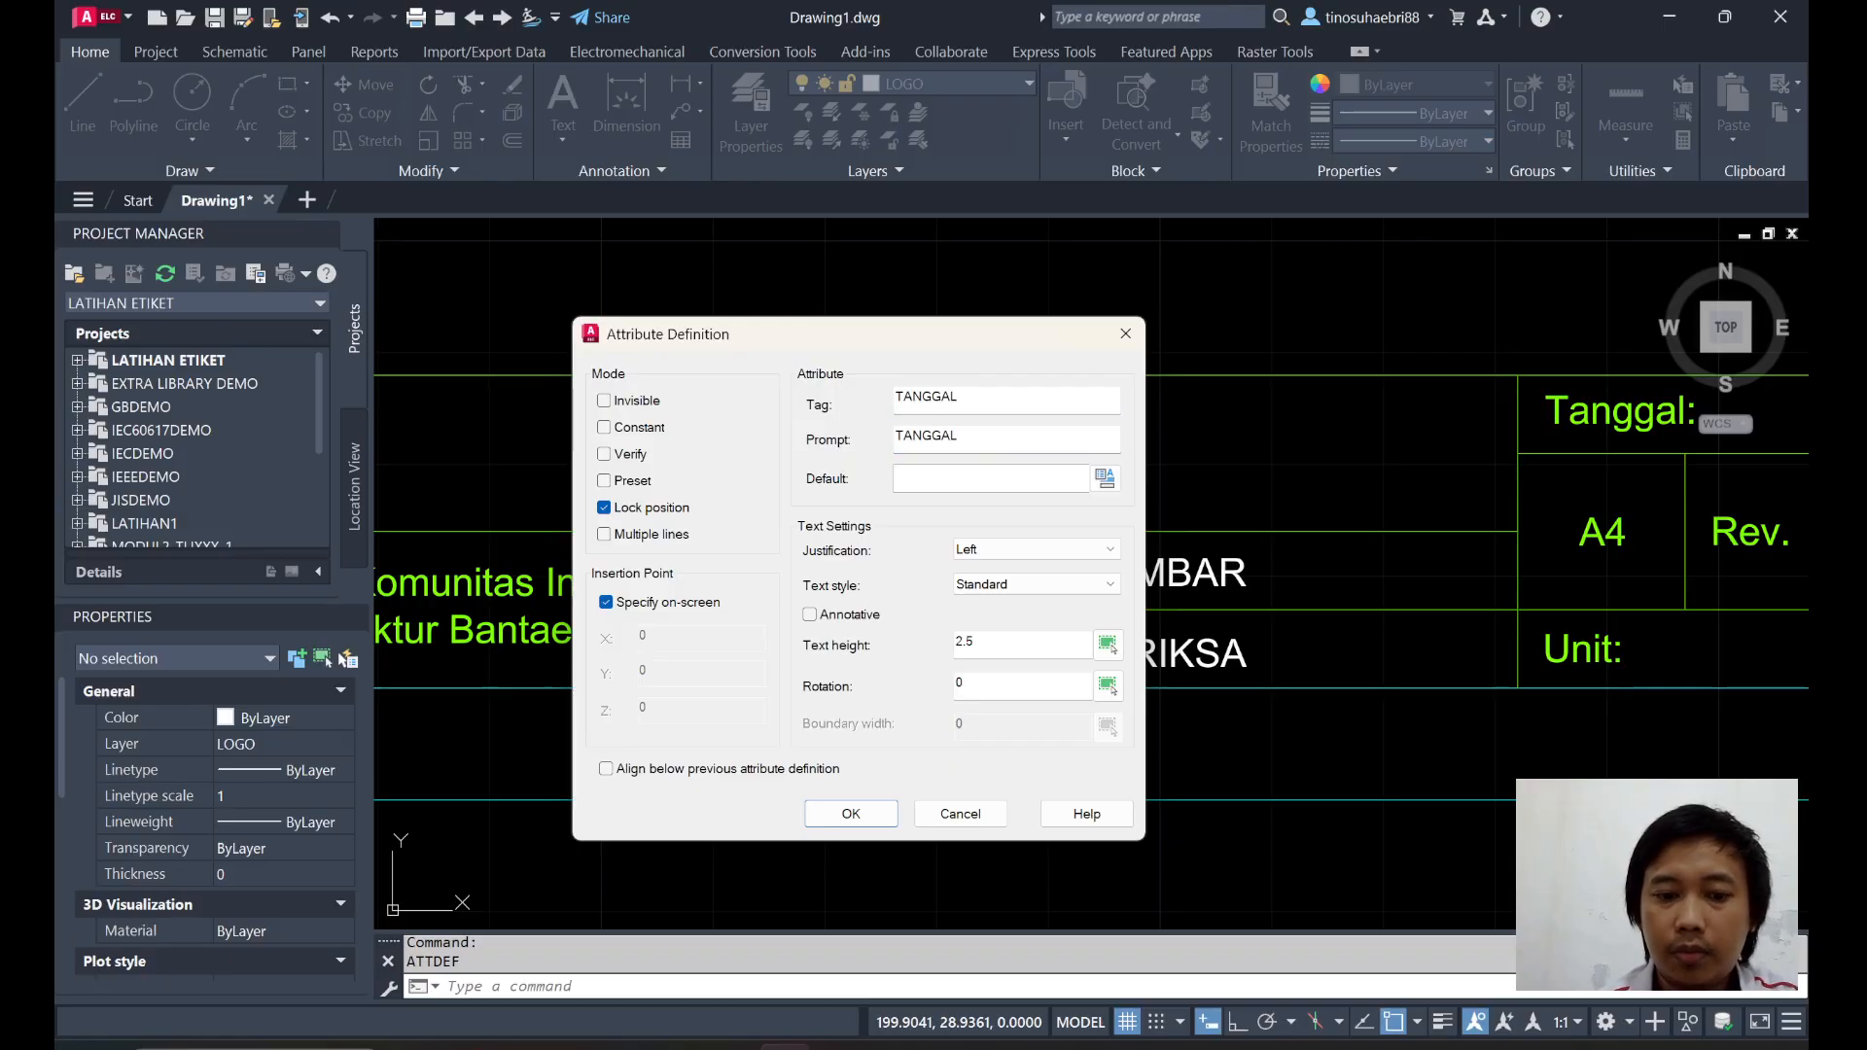
{"action": "type", "text": "XX/XX/XXXX"}
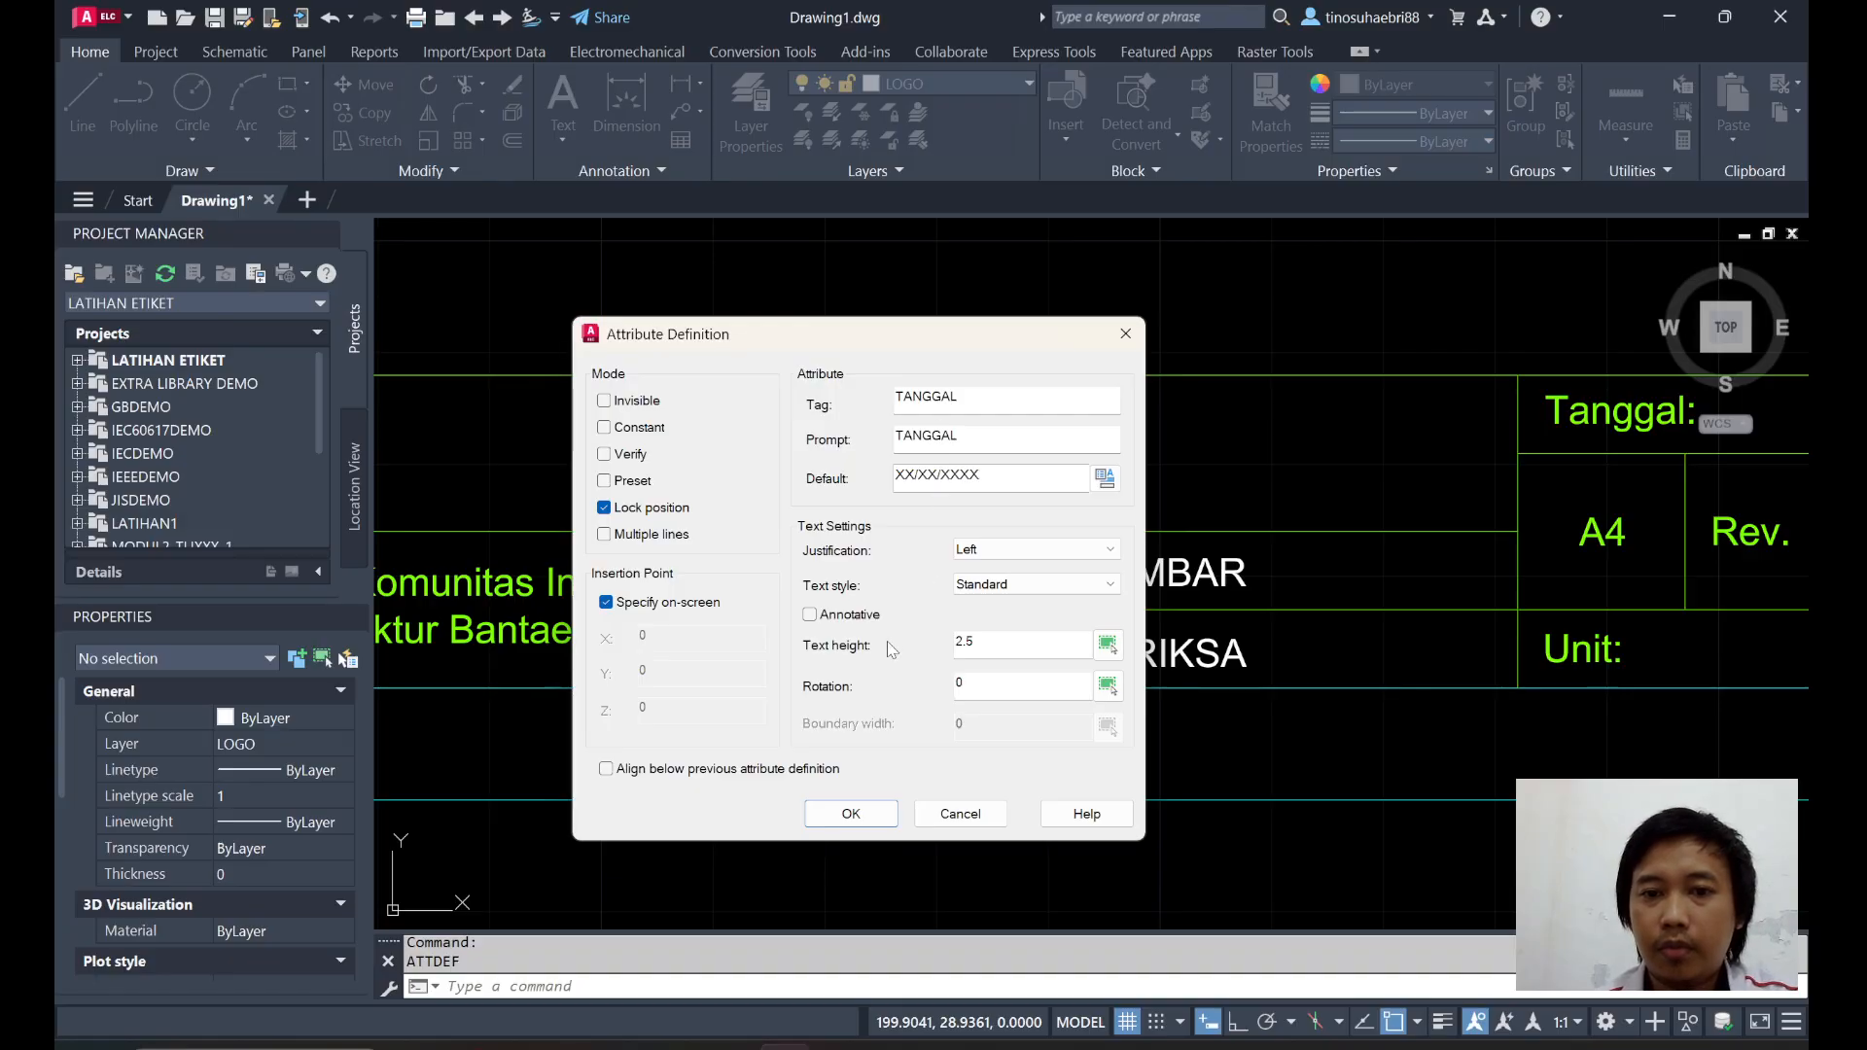
{"action": "left_click", "coordinate": [851, 814]}
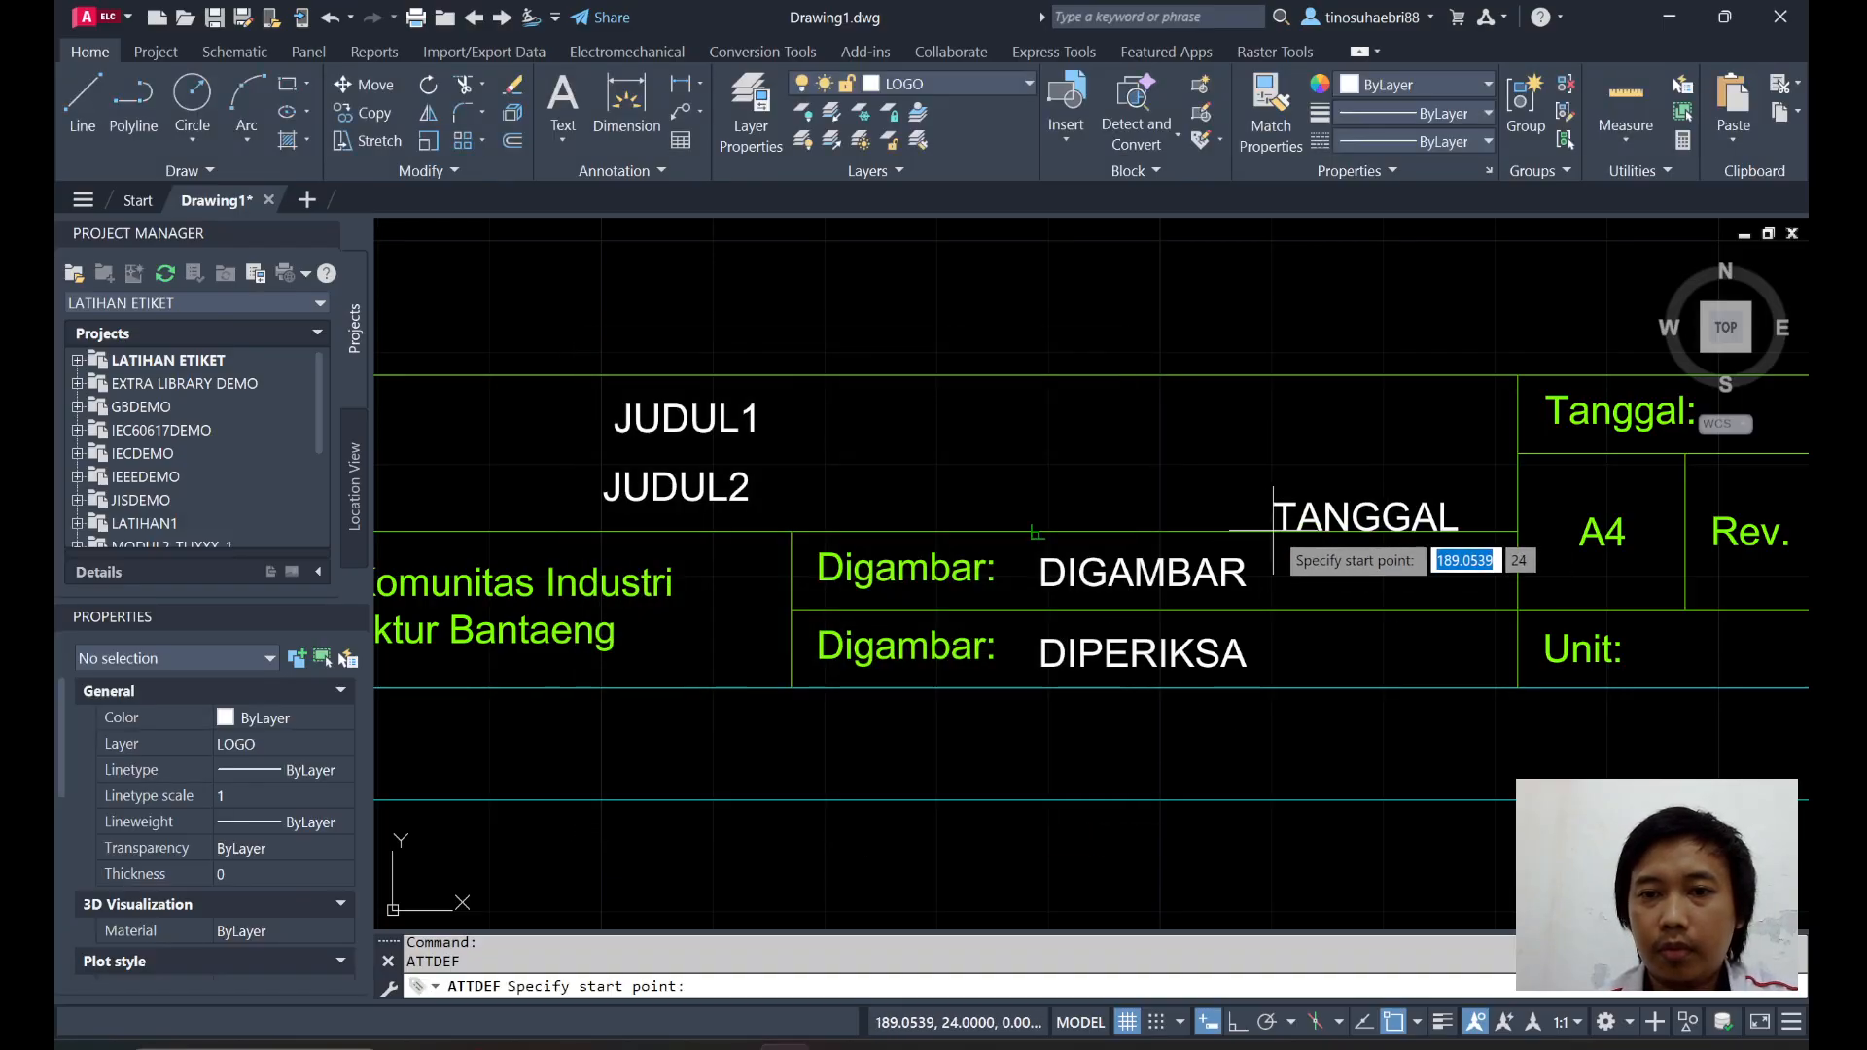
{"action": "mouse_move", "coordinate": [1685, 447]}
{"action": "middle_mouse_down"}
{"action": "mouse_move", "coordinate": [1431, 598]}
{"action": "mouse_move", "coordinate": [1190, 651]}
{"action": "middle_mouse_up"}
{"action": "left_click", "coordinate": [1467, 569]}
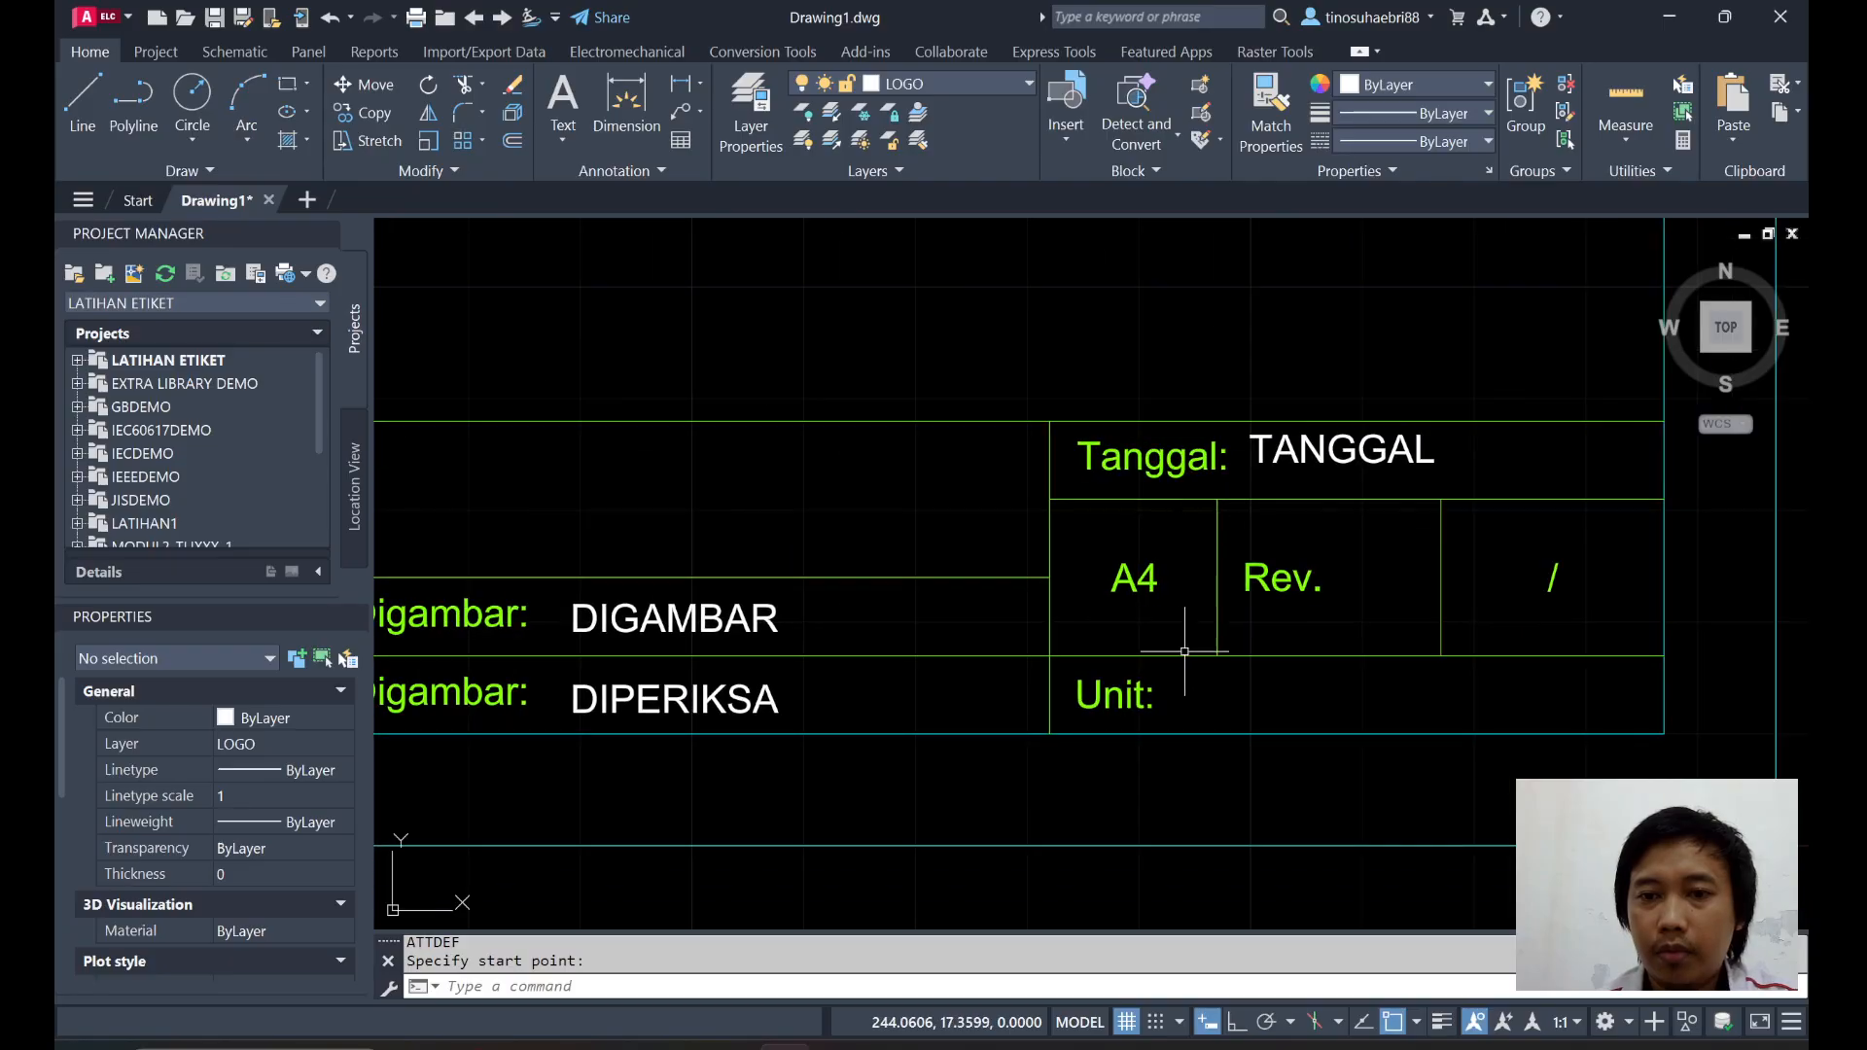
Define an attribute with tag and prompt UNIT and default XXX, and place it after the Unit: label.
{"action": "key", "text": "Return"}
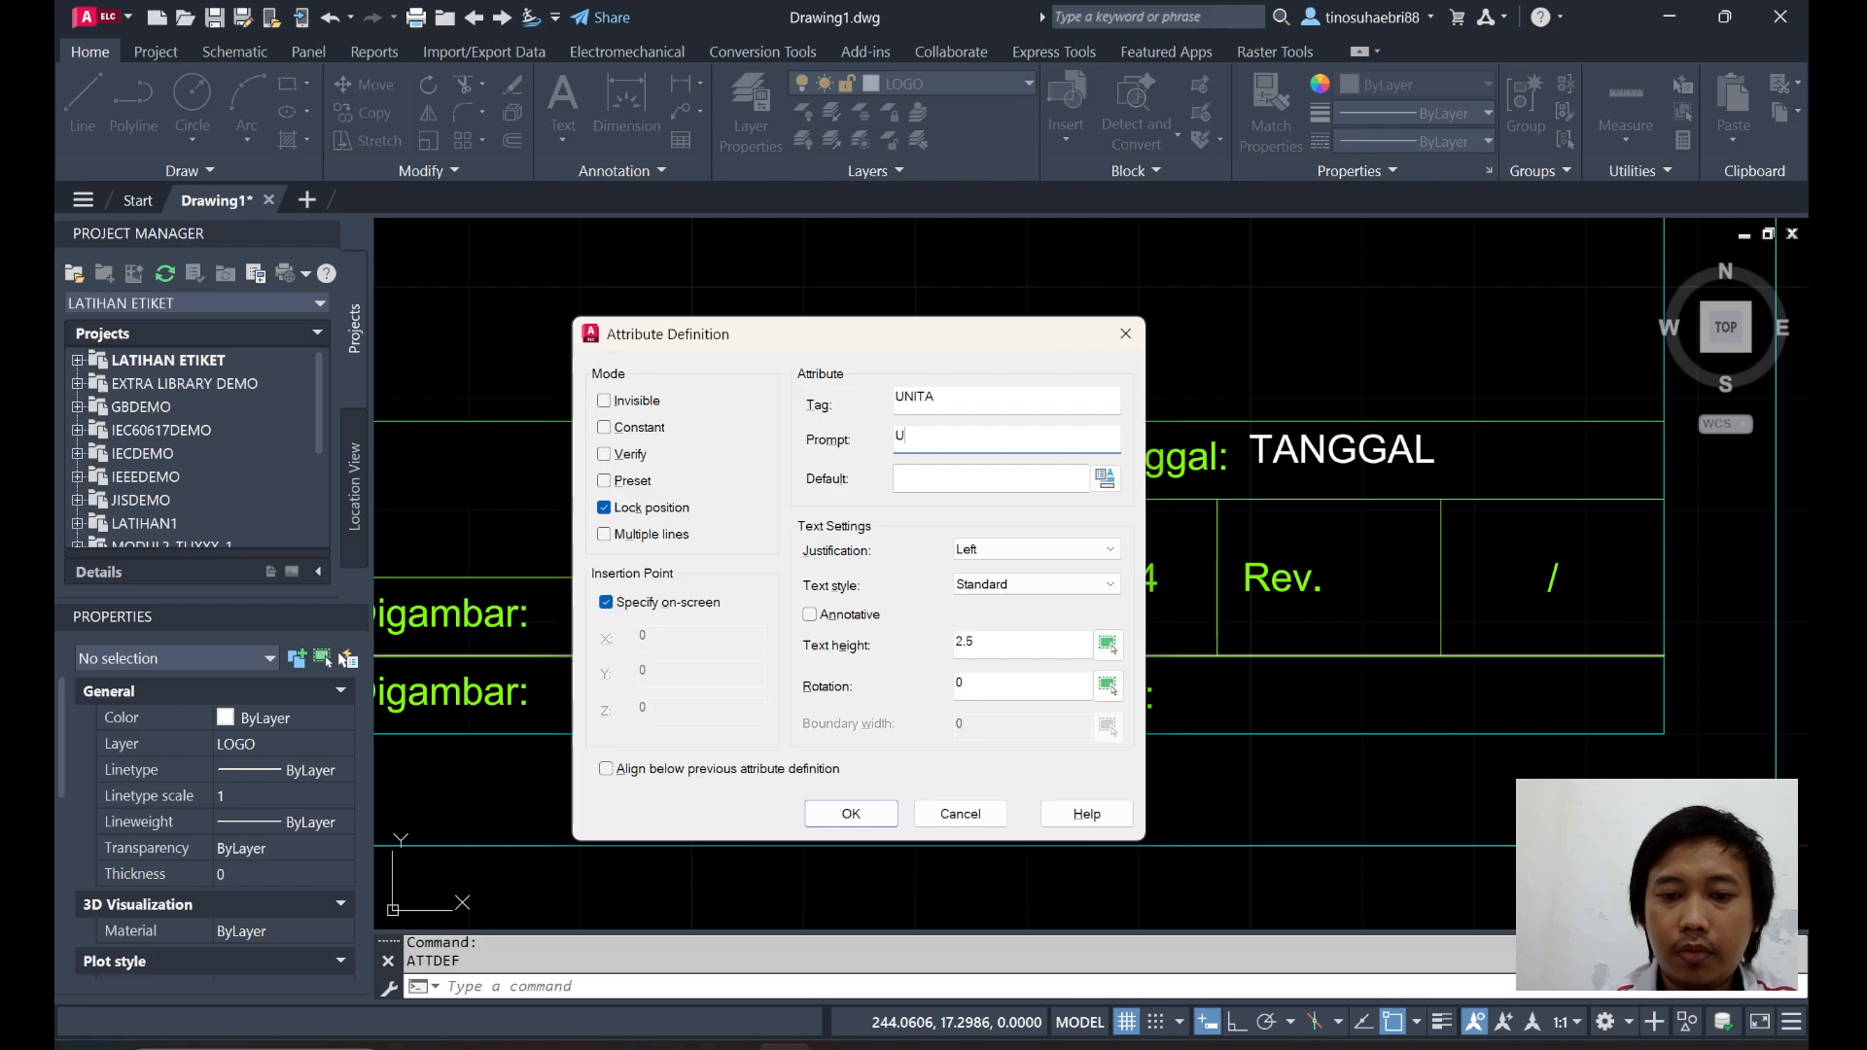
{"action": "left_click", "coordinate": [1000, 395]}
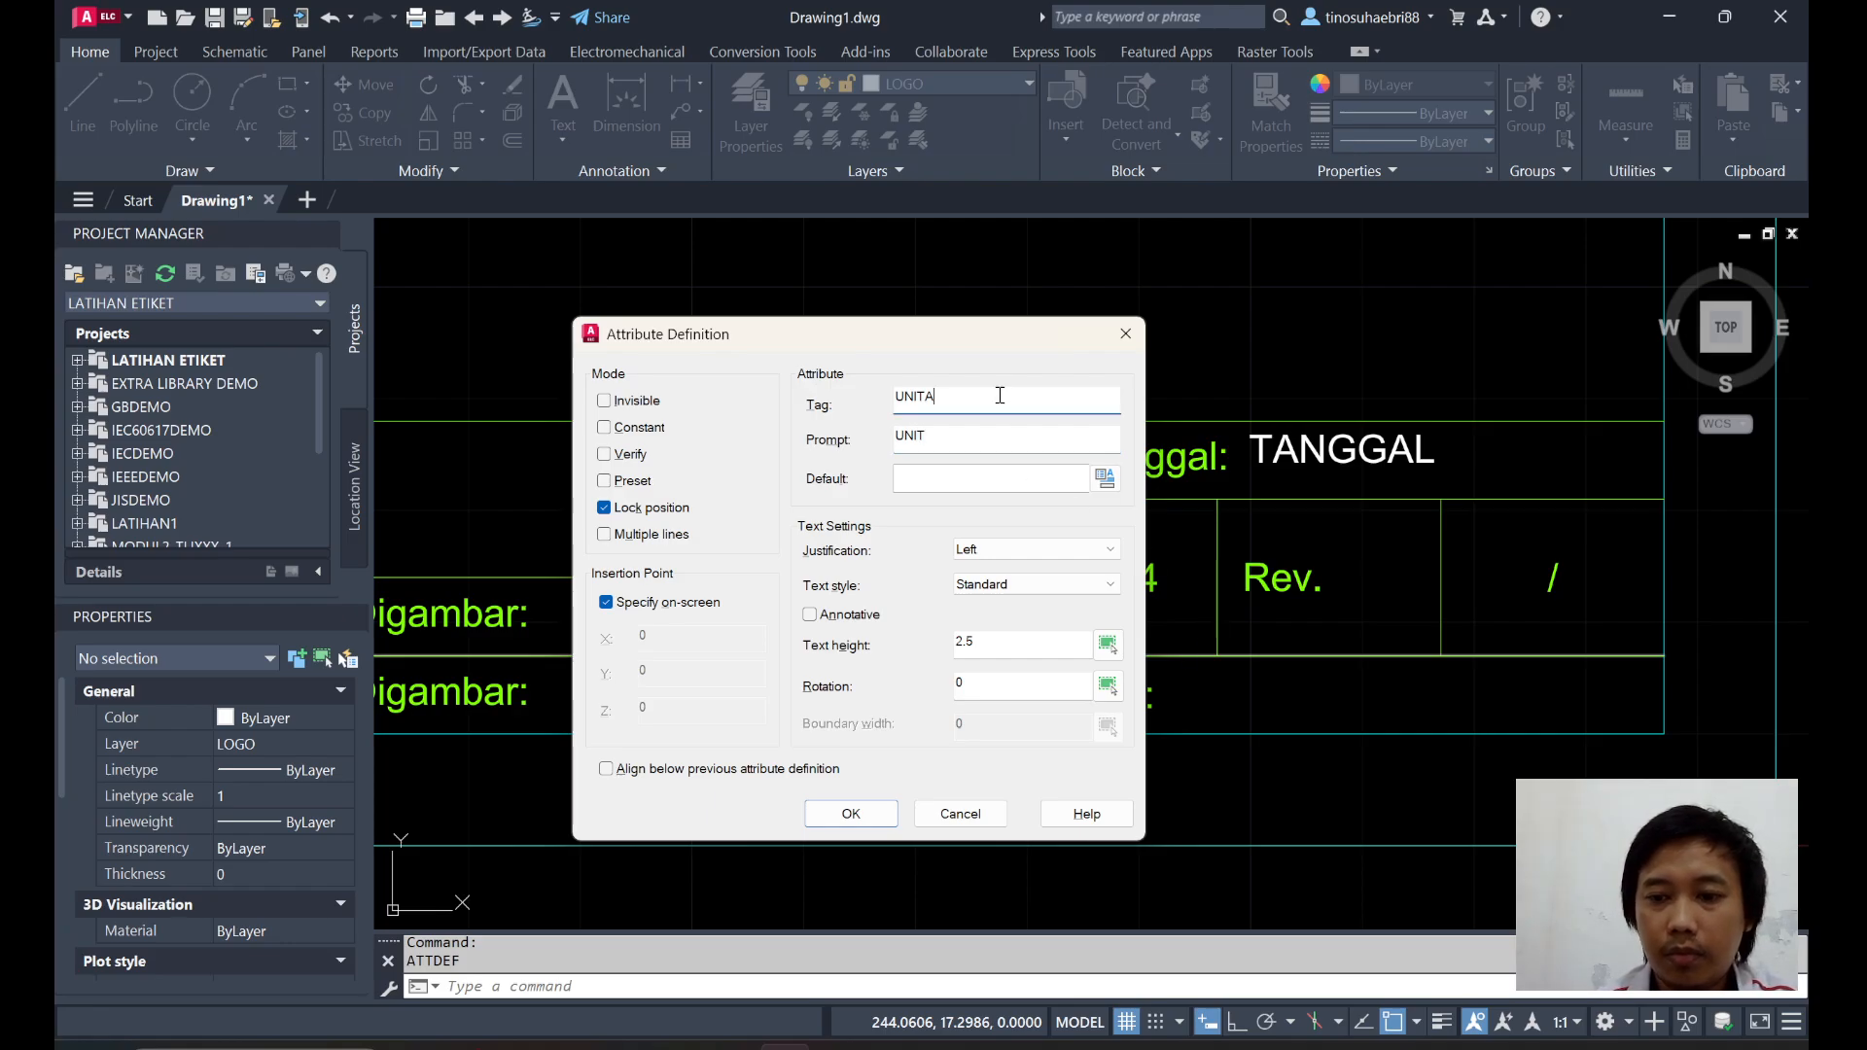
{"action": "left_click", "coordinate": [967, 481]}
{"action": "type", "text": "XXX"}
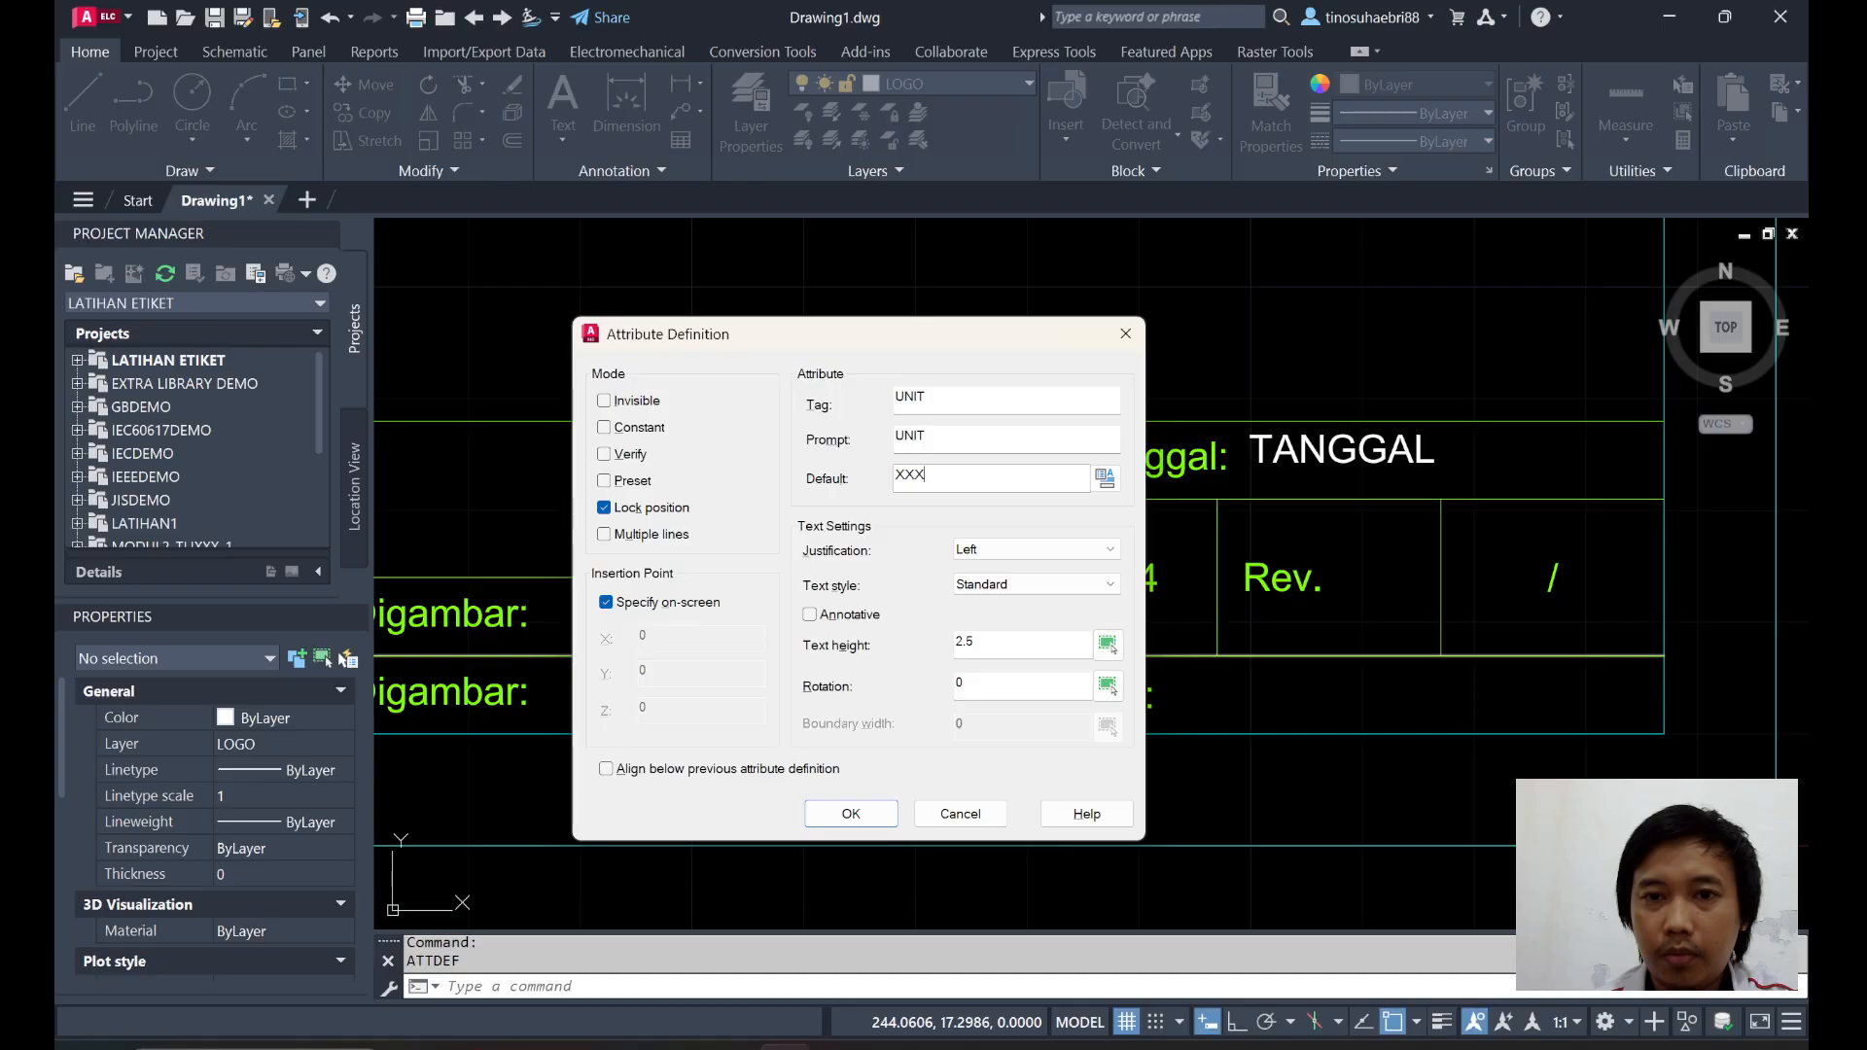
{"action": "left_click", "coordinate": [852, 814]}
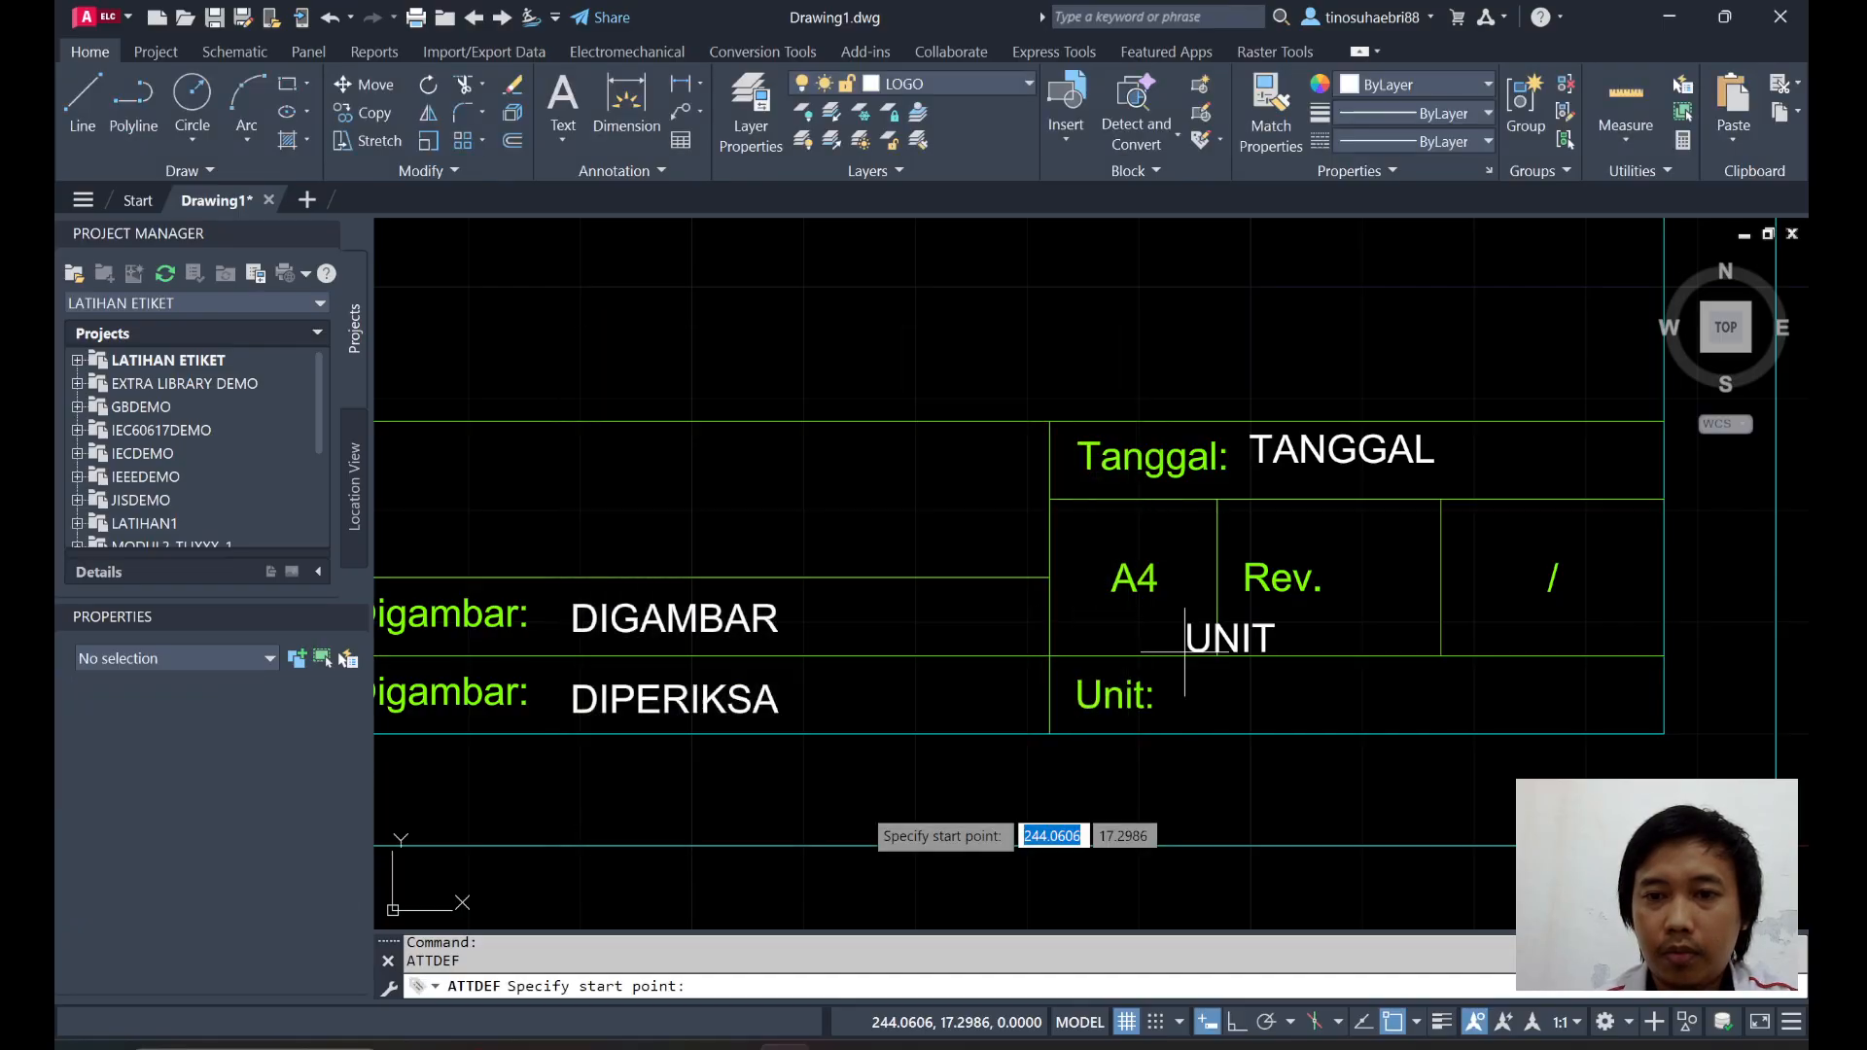
{"action": "left_click", "coordinate": [1194, 704]}
Define an attribute with tag and prompt REV and default X, and place it in the Rev. cell.
{"action": "middle_click_drag", "start_coordinate": [1318, 659], "coordinate": [1184, 713]}
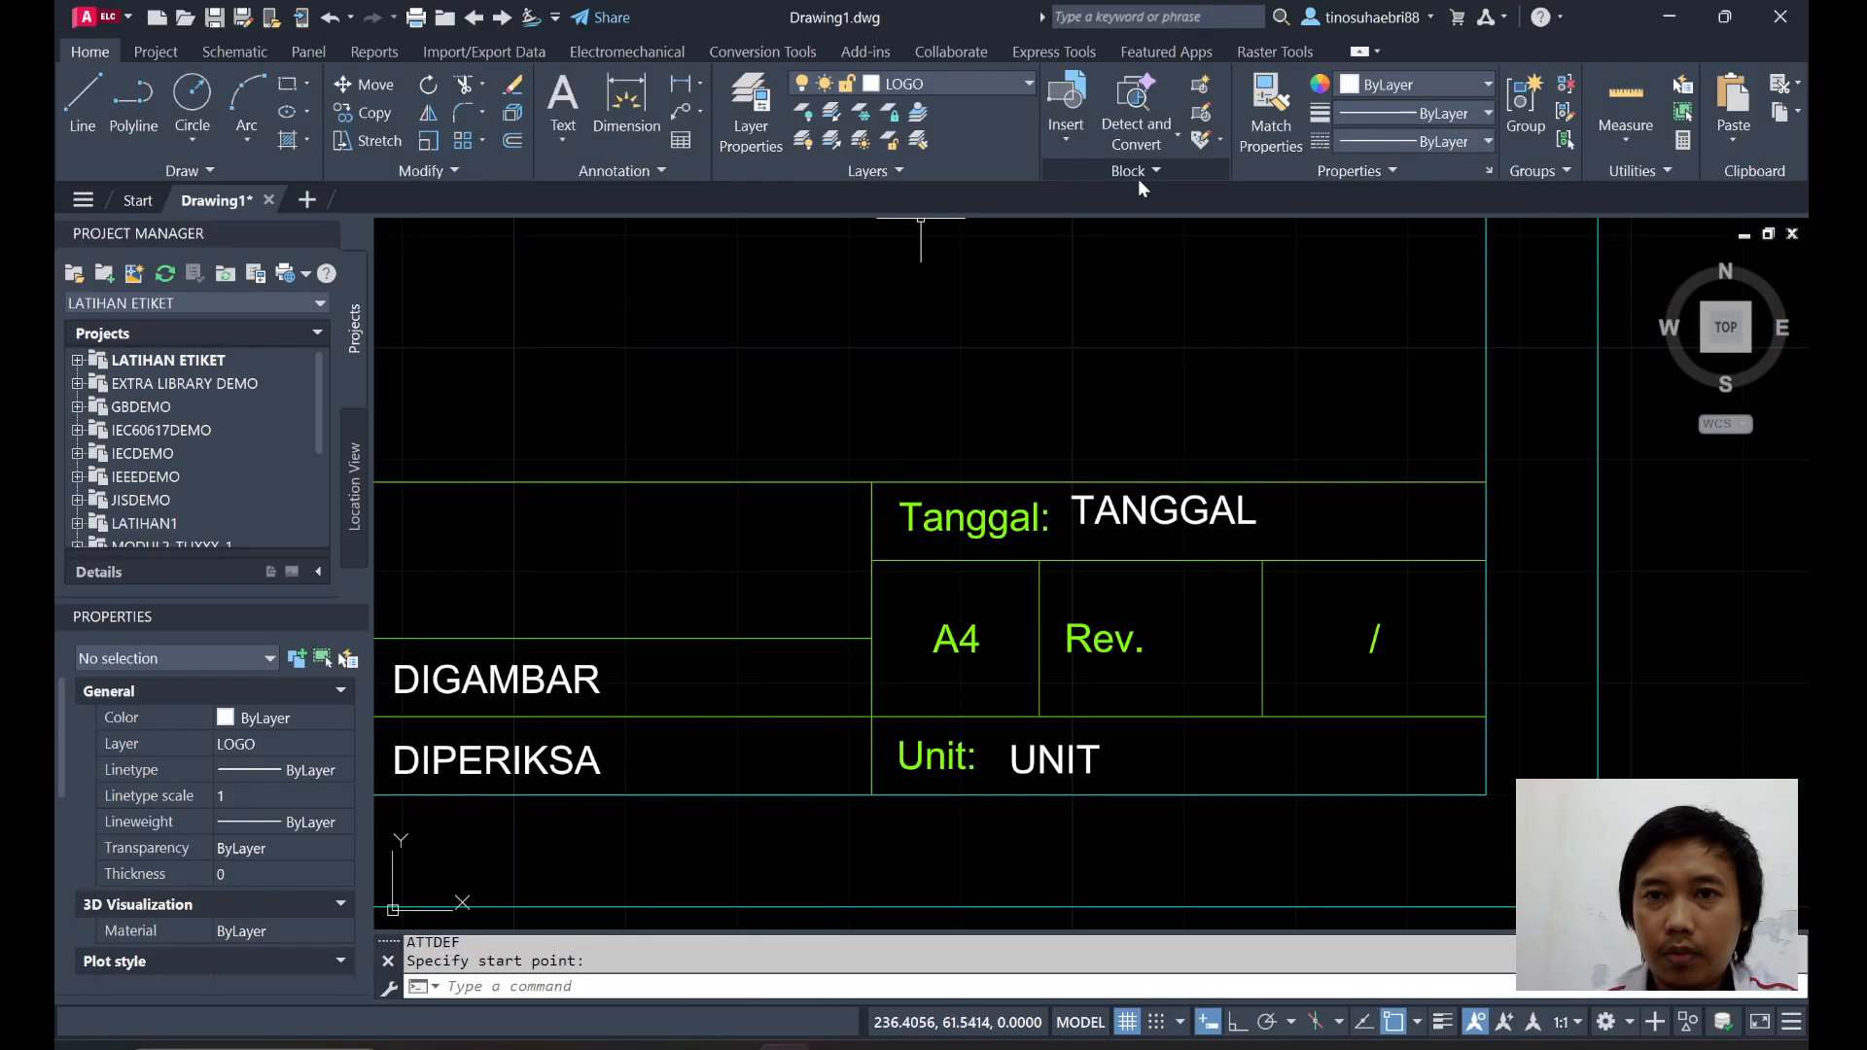
{"action": "key", "text": "Return"}
{"action": "type", "text": "REV"}
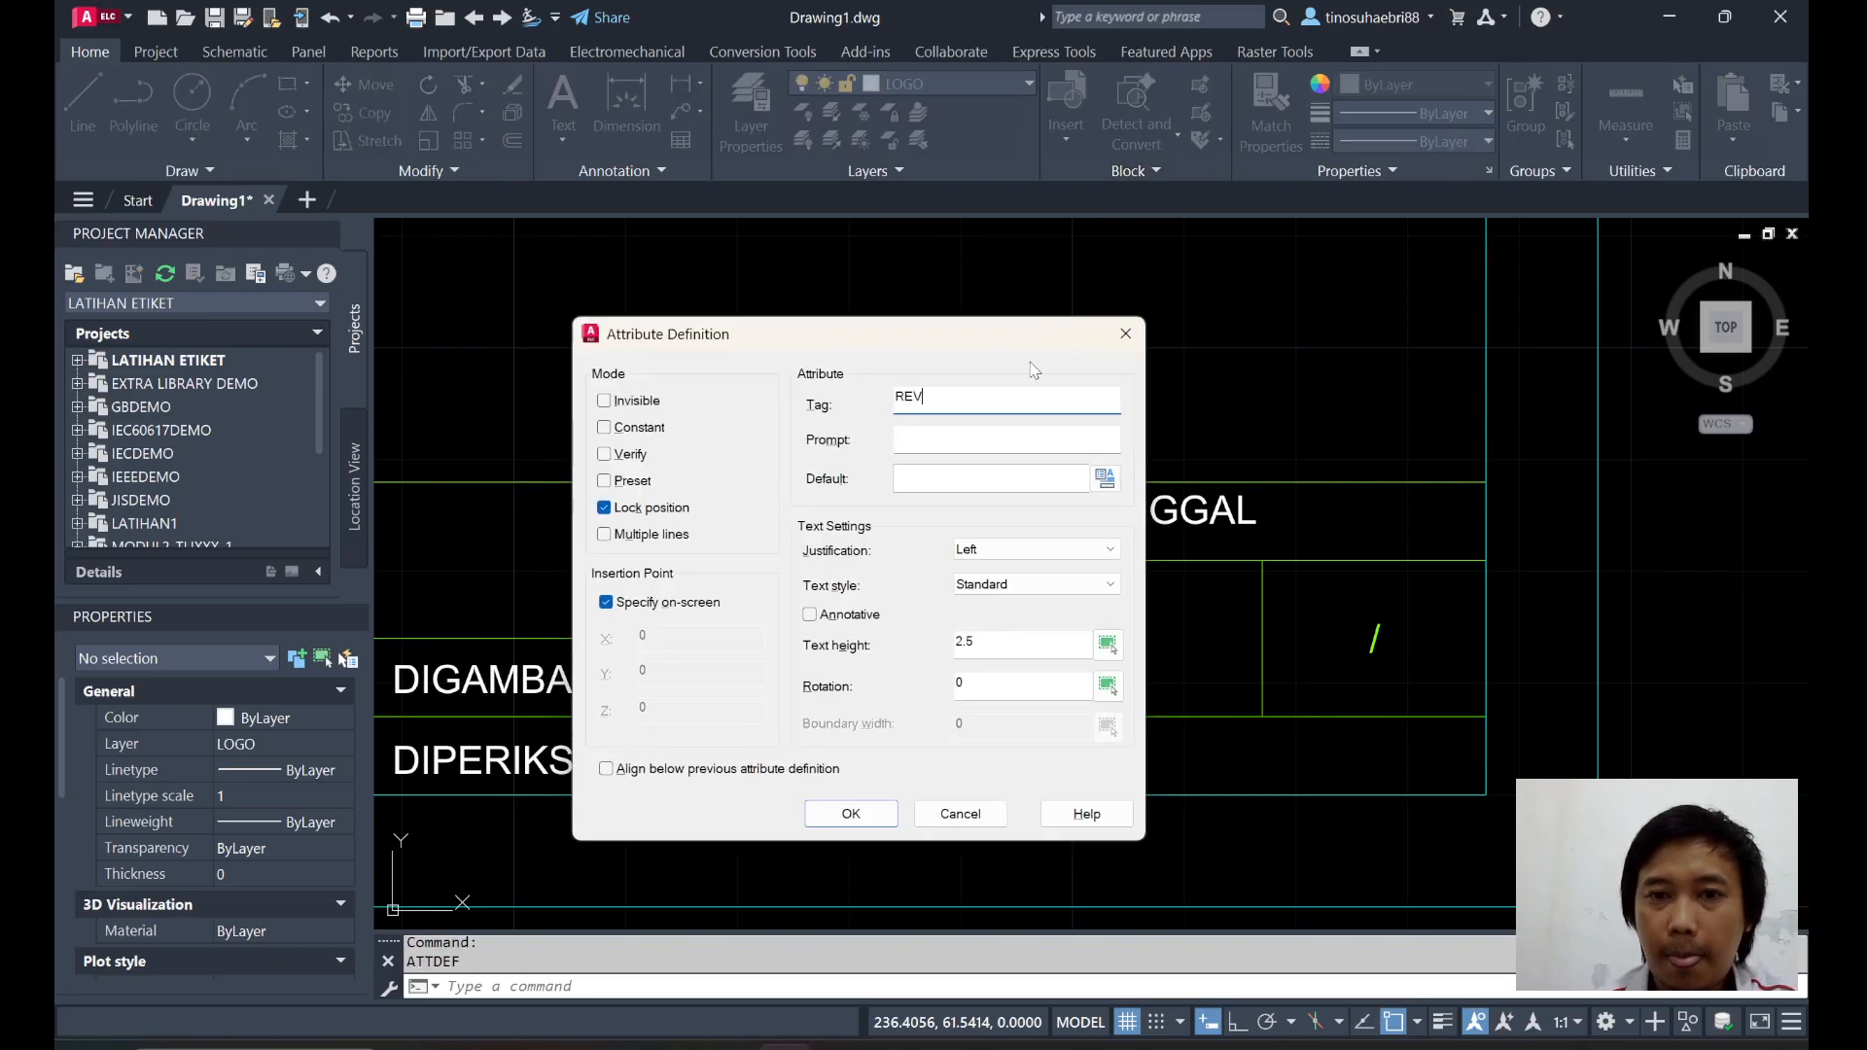
{"action": "left_click", "coordinate": [954, 440]}
{"action": "type", "text": "REV"}
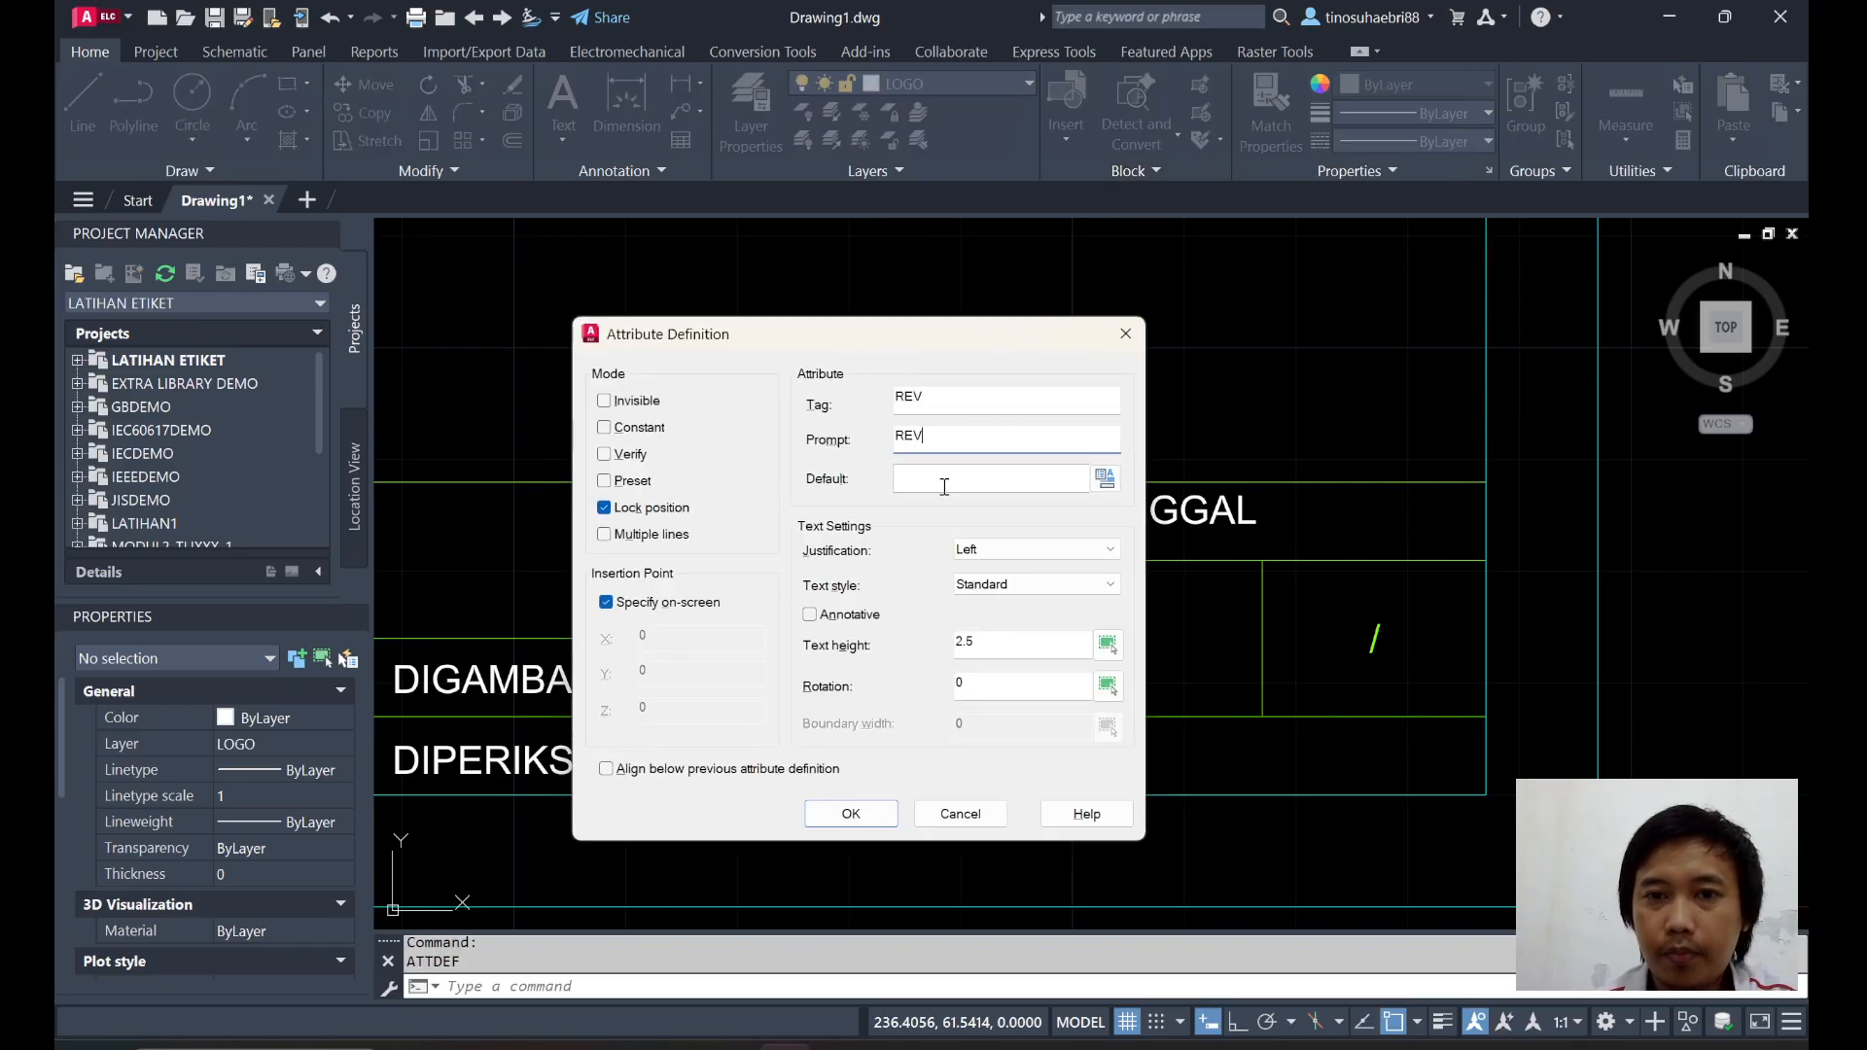
{"action": "left_click", "coordinate": [944, 486]}
{"action": "type", "text": "X"}
{"action": "left_click", "coordinate": [852, 817]}
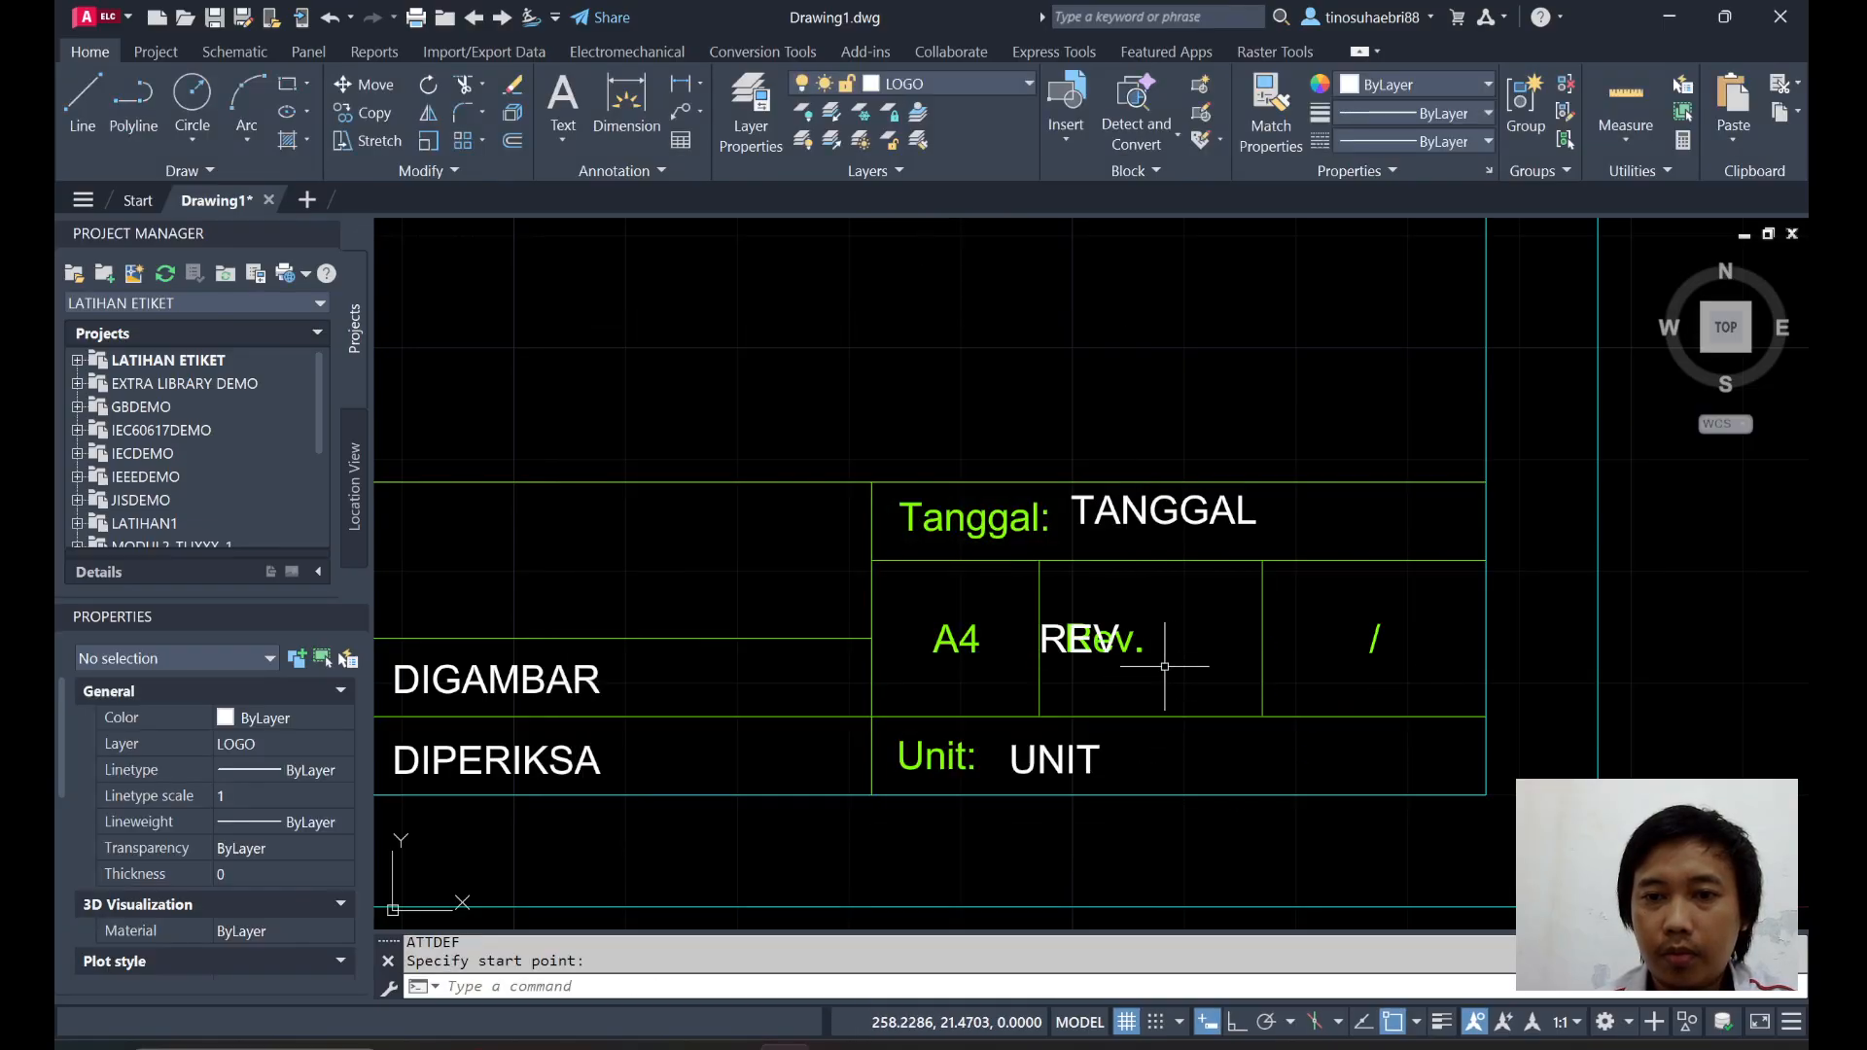
{"action": "key", "text": "Escape"}
Define an attribute with tag and prompt S and default X, and place it before the slash in the cell beside Rev.
{"action": "left_click", "coordinate": [1157, 162]}
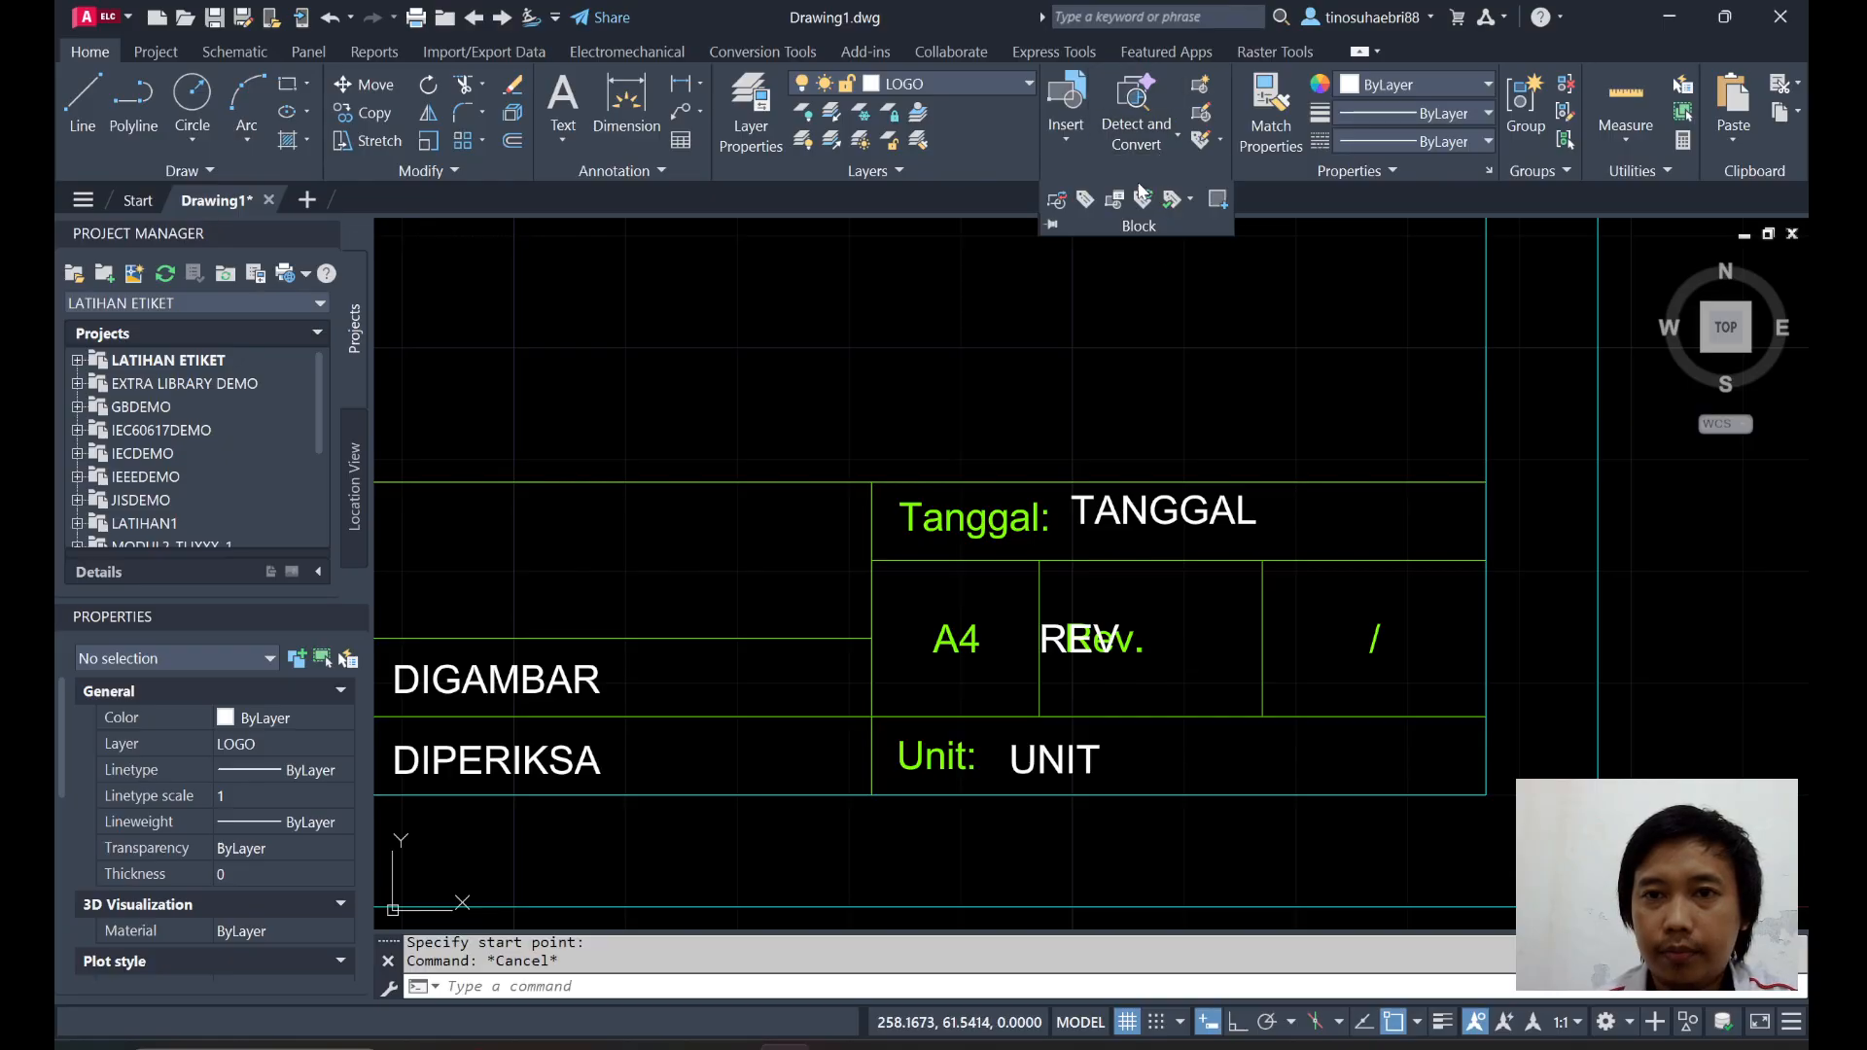
{"action": "left_click", "coordinate": [1087, 198]}
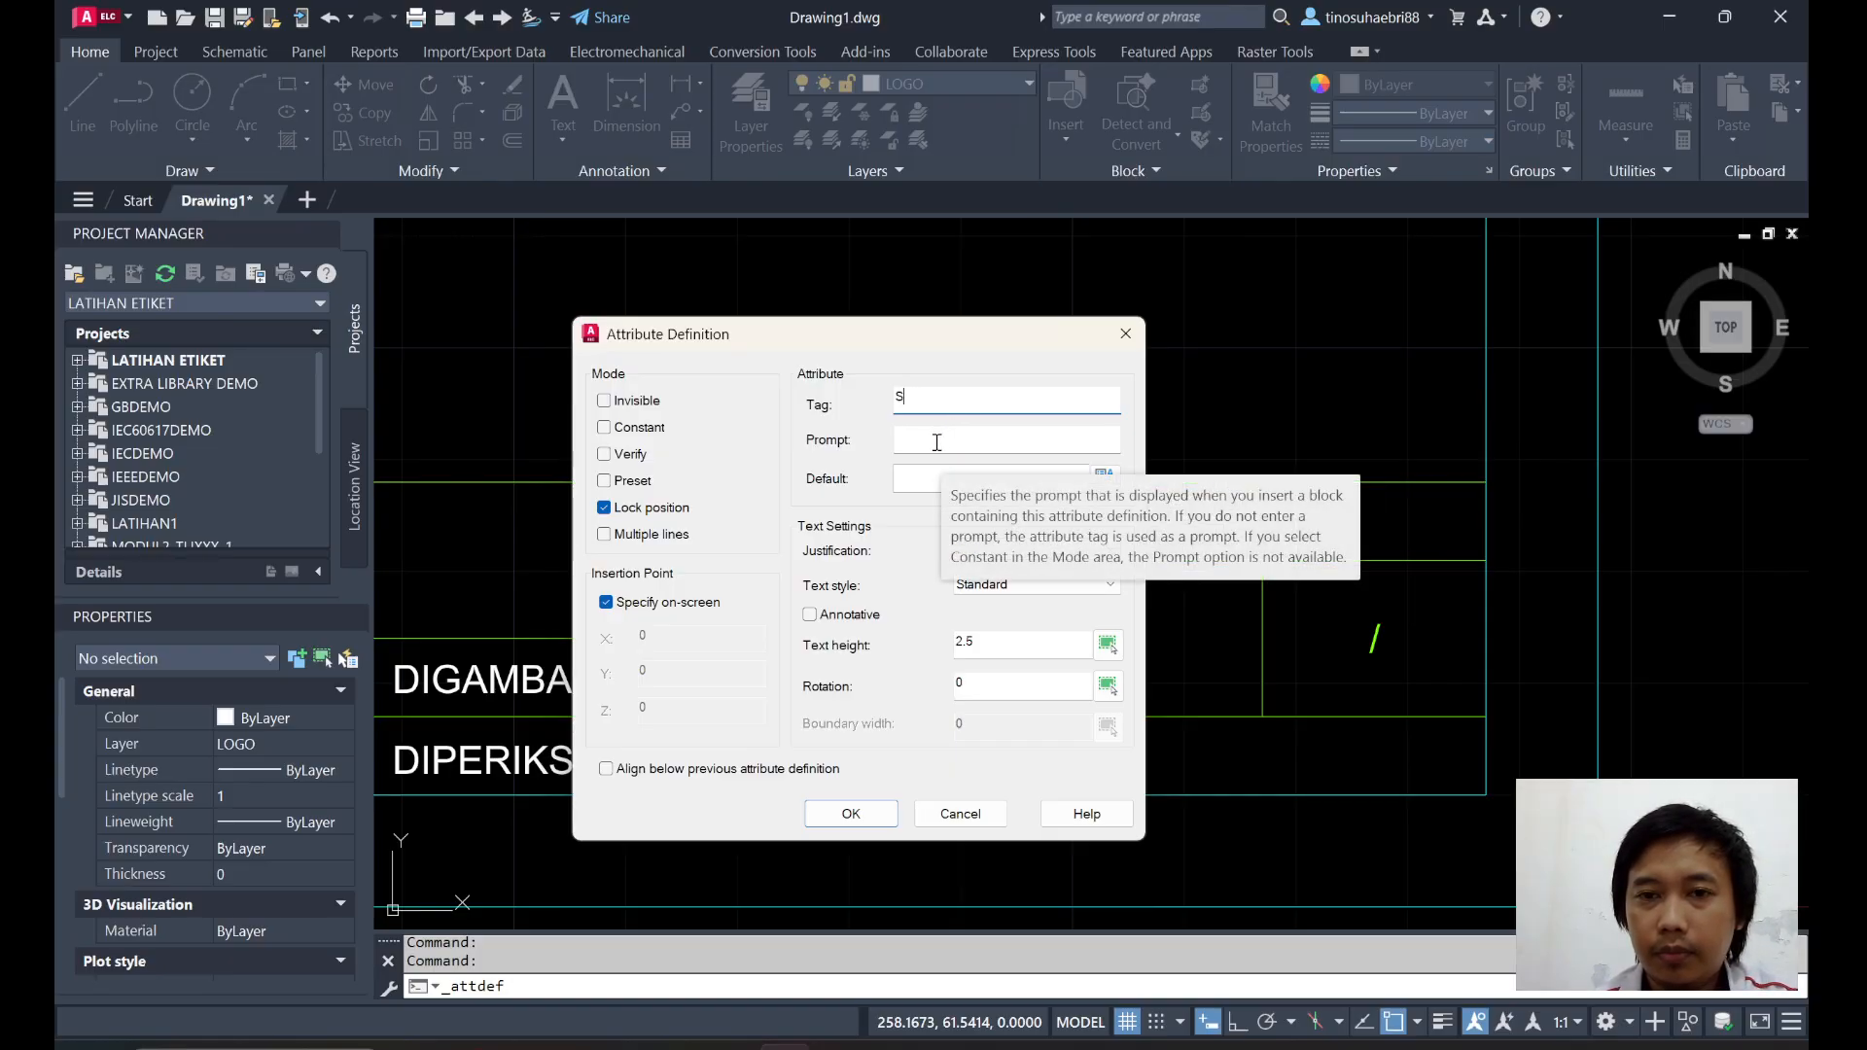
{"action": "left_click", "coordinate": [937, 443]}
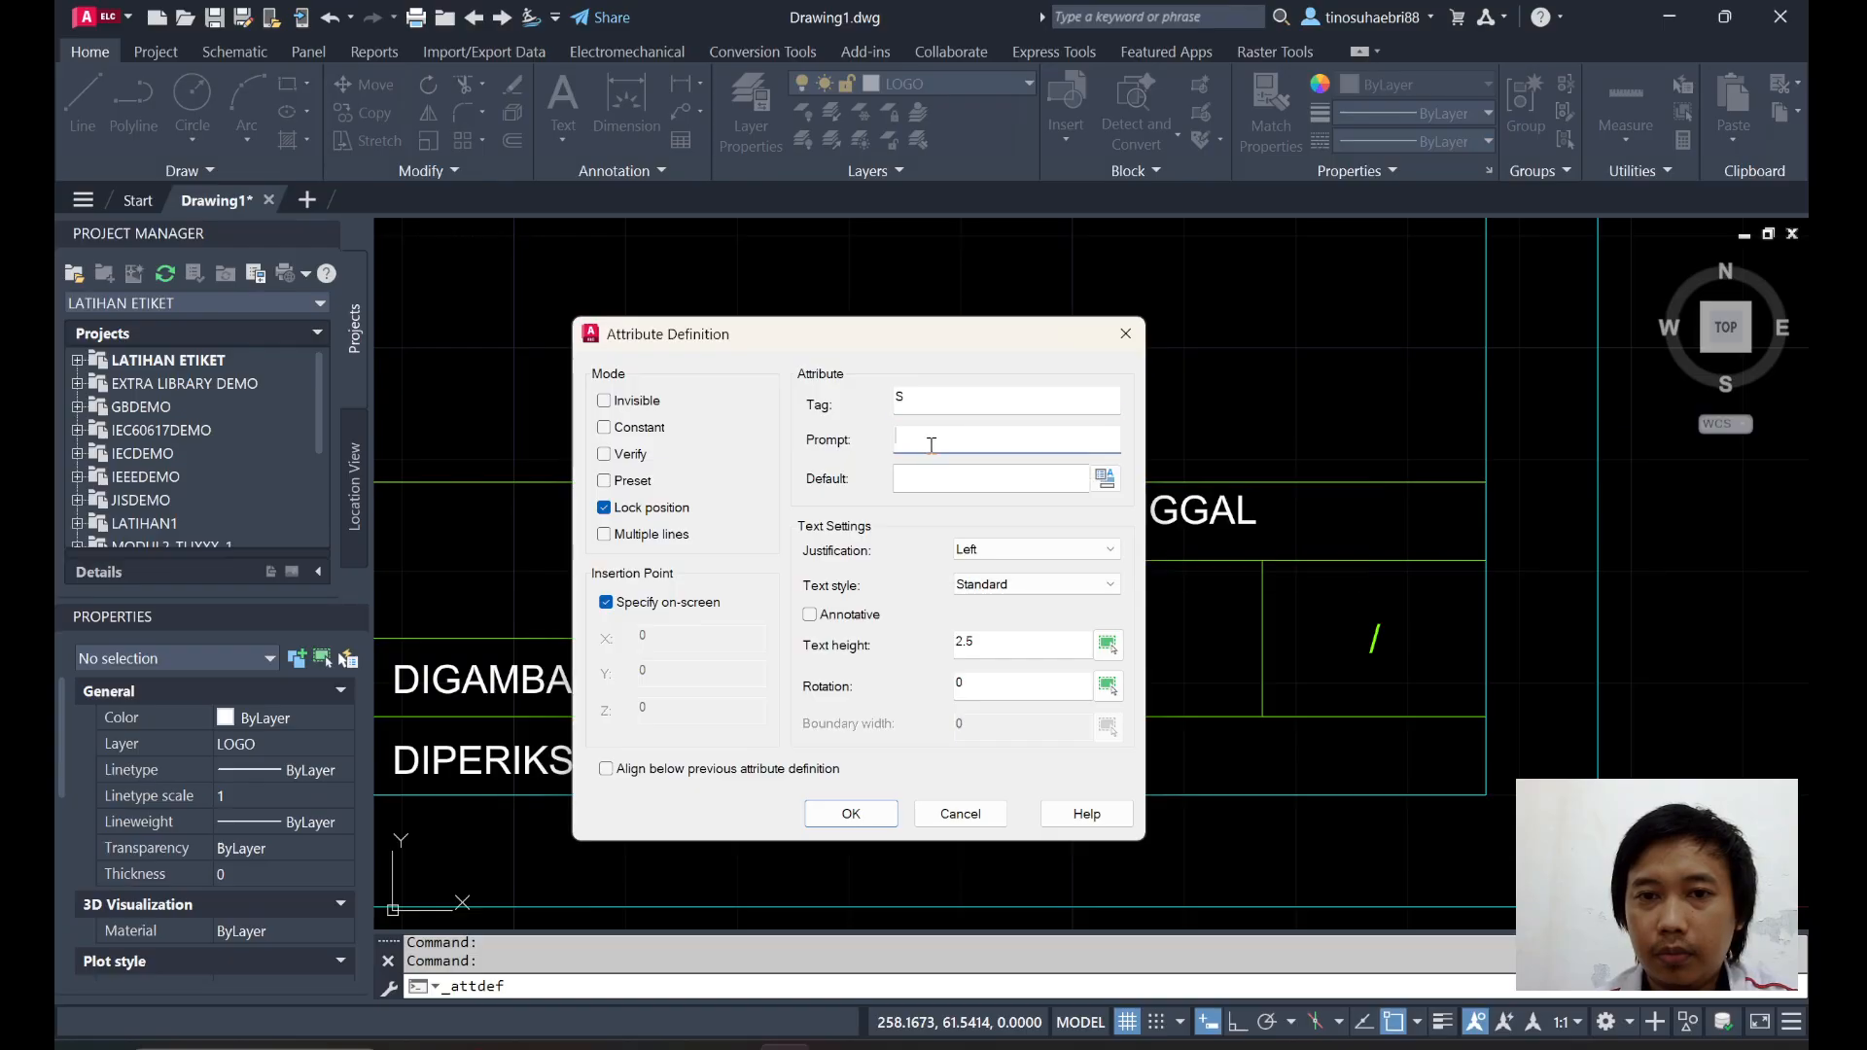
{"action": "type", "text": "S"}
{"action": "left_click", "coordinate": [920, 479]}
{"action": "type", "text": "X"}
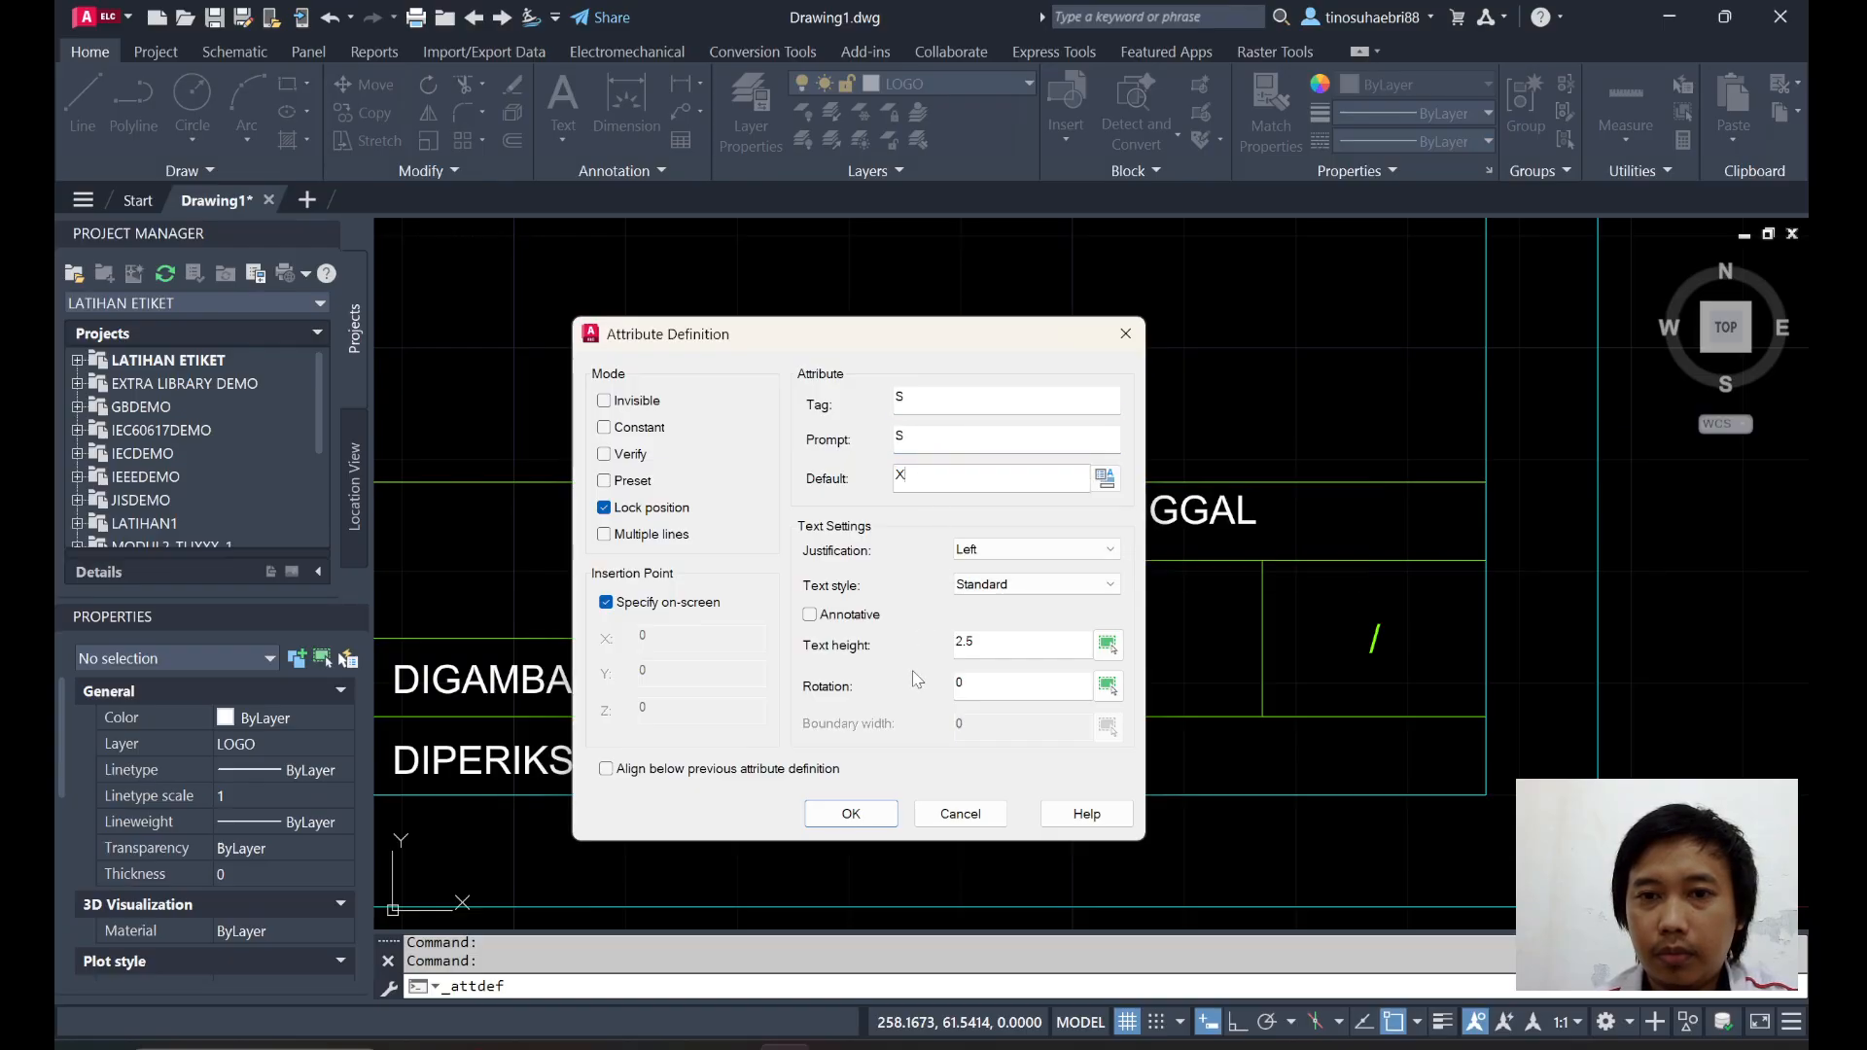
{"action": "left_click", "coordinate": [854, 817]}
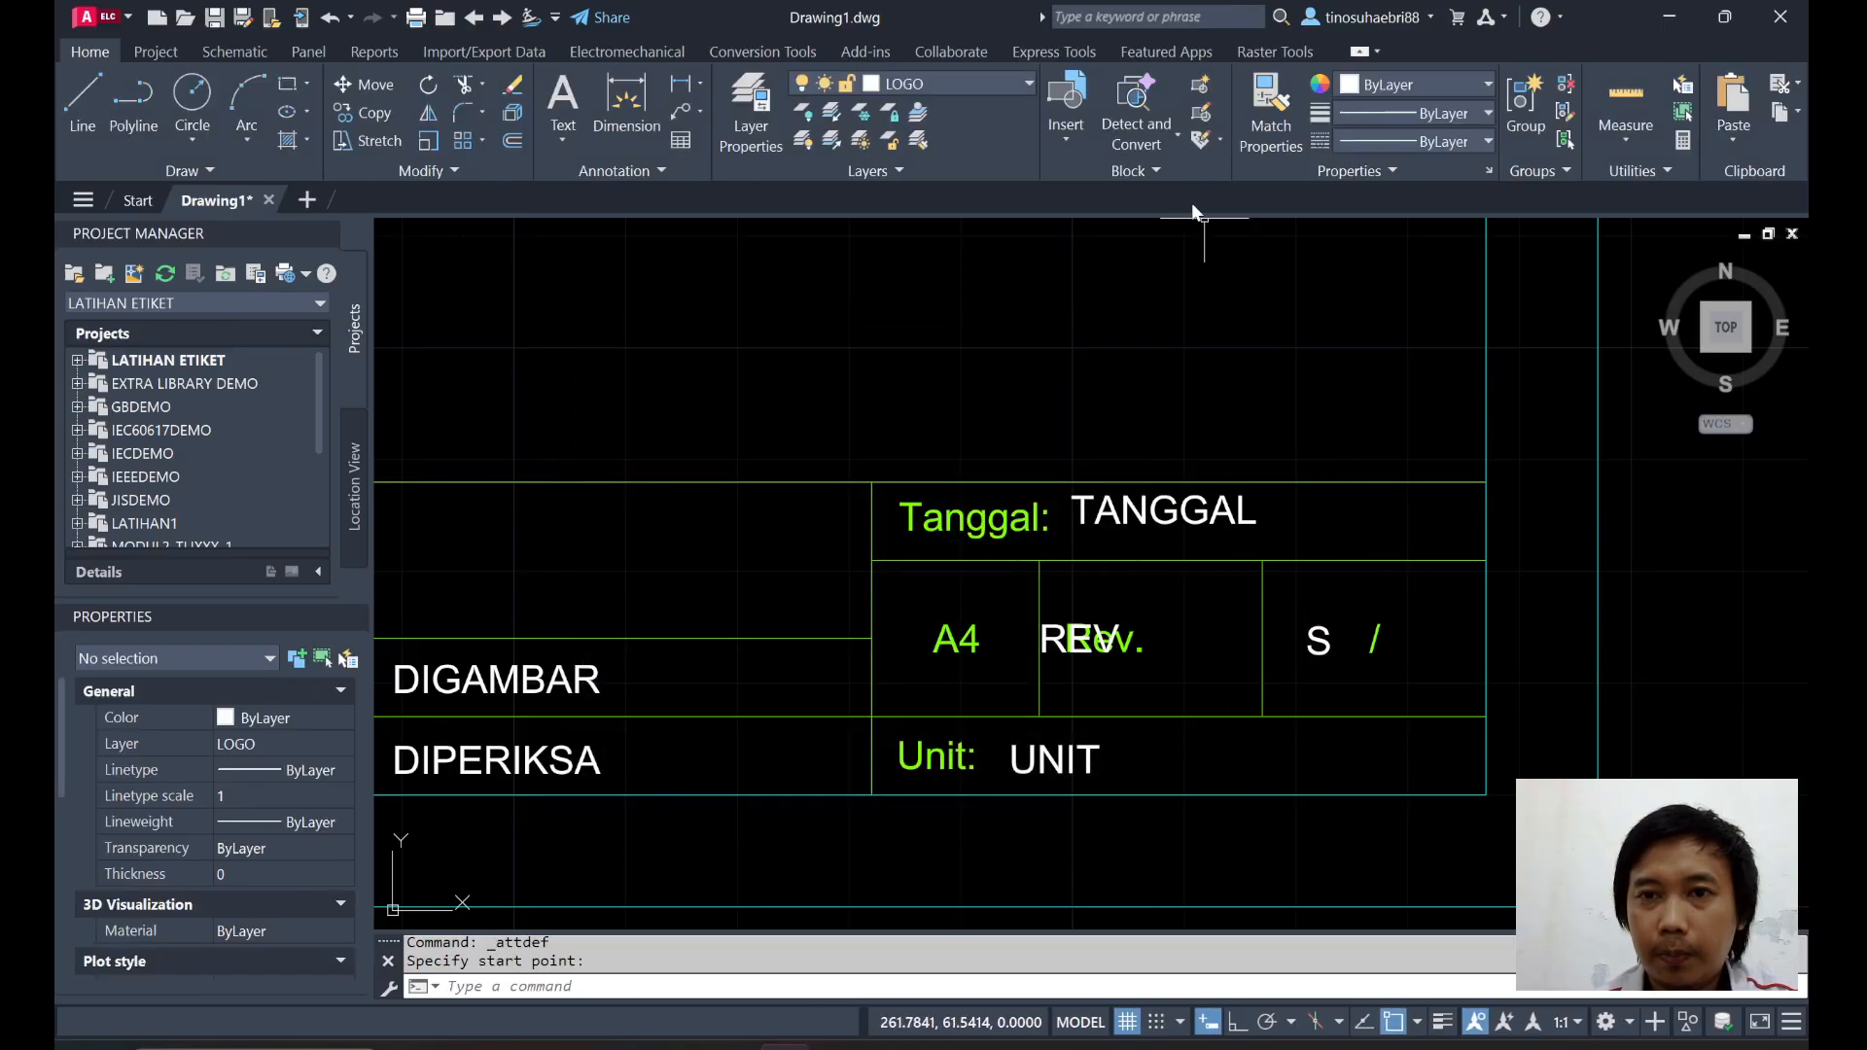
Define an attribute with tag and prompt SN, and place it after the slash at the title block's outer edge.
{"action": "left_click", "coordinate": [1163, 165]}
{"action": "left_click", "coordinate": [1086, 201]}
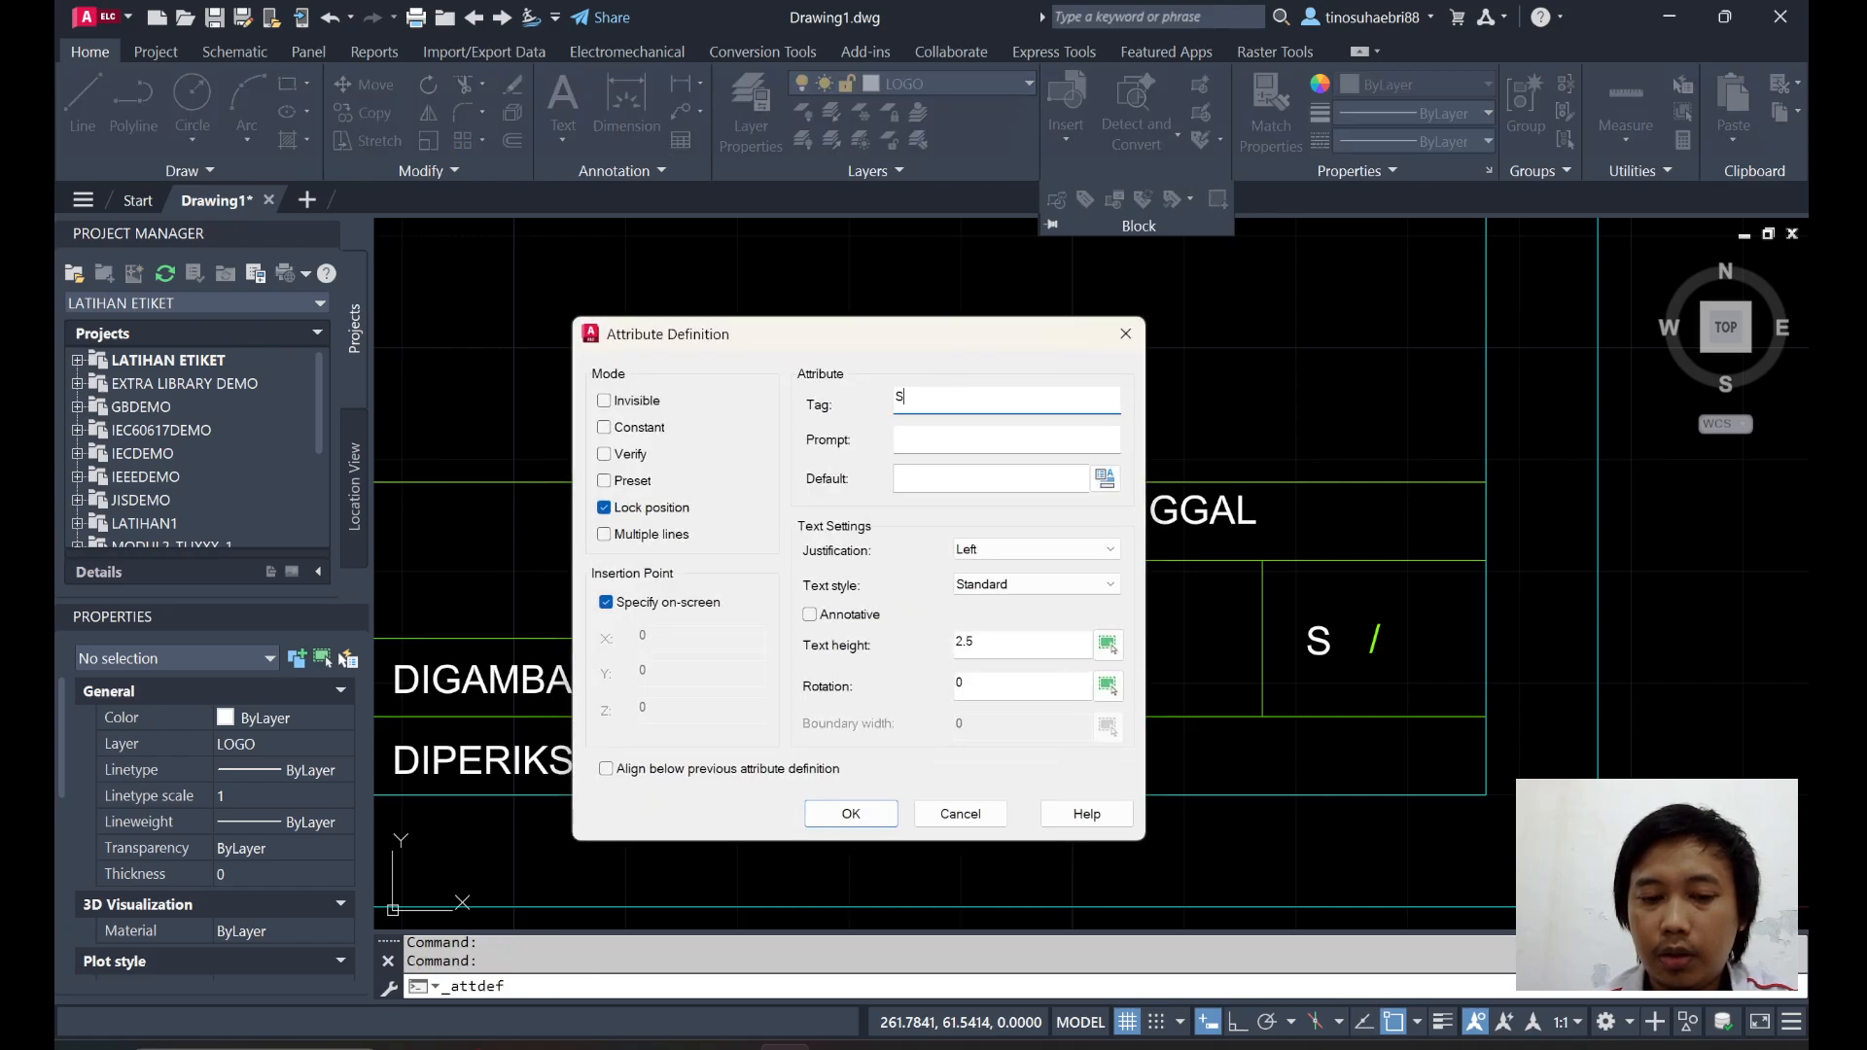
{"action": "type", "text": "SN"}
{"action": "left_click", "coordinate": [936, 441]}
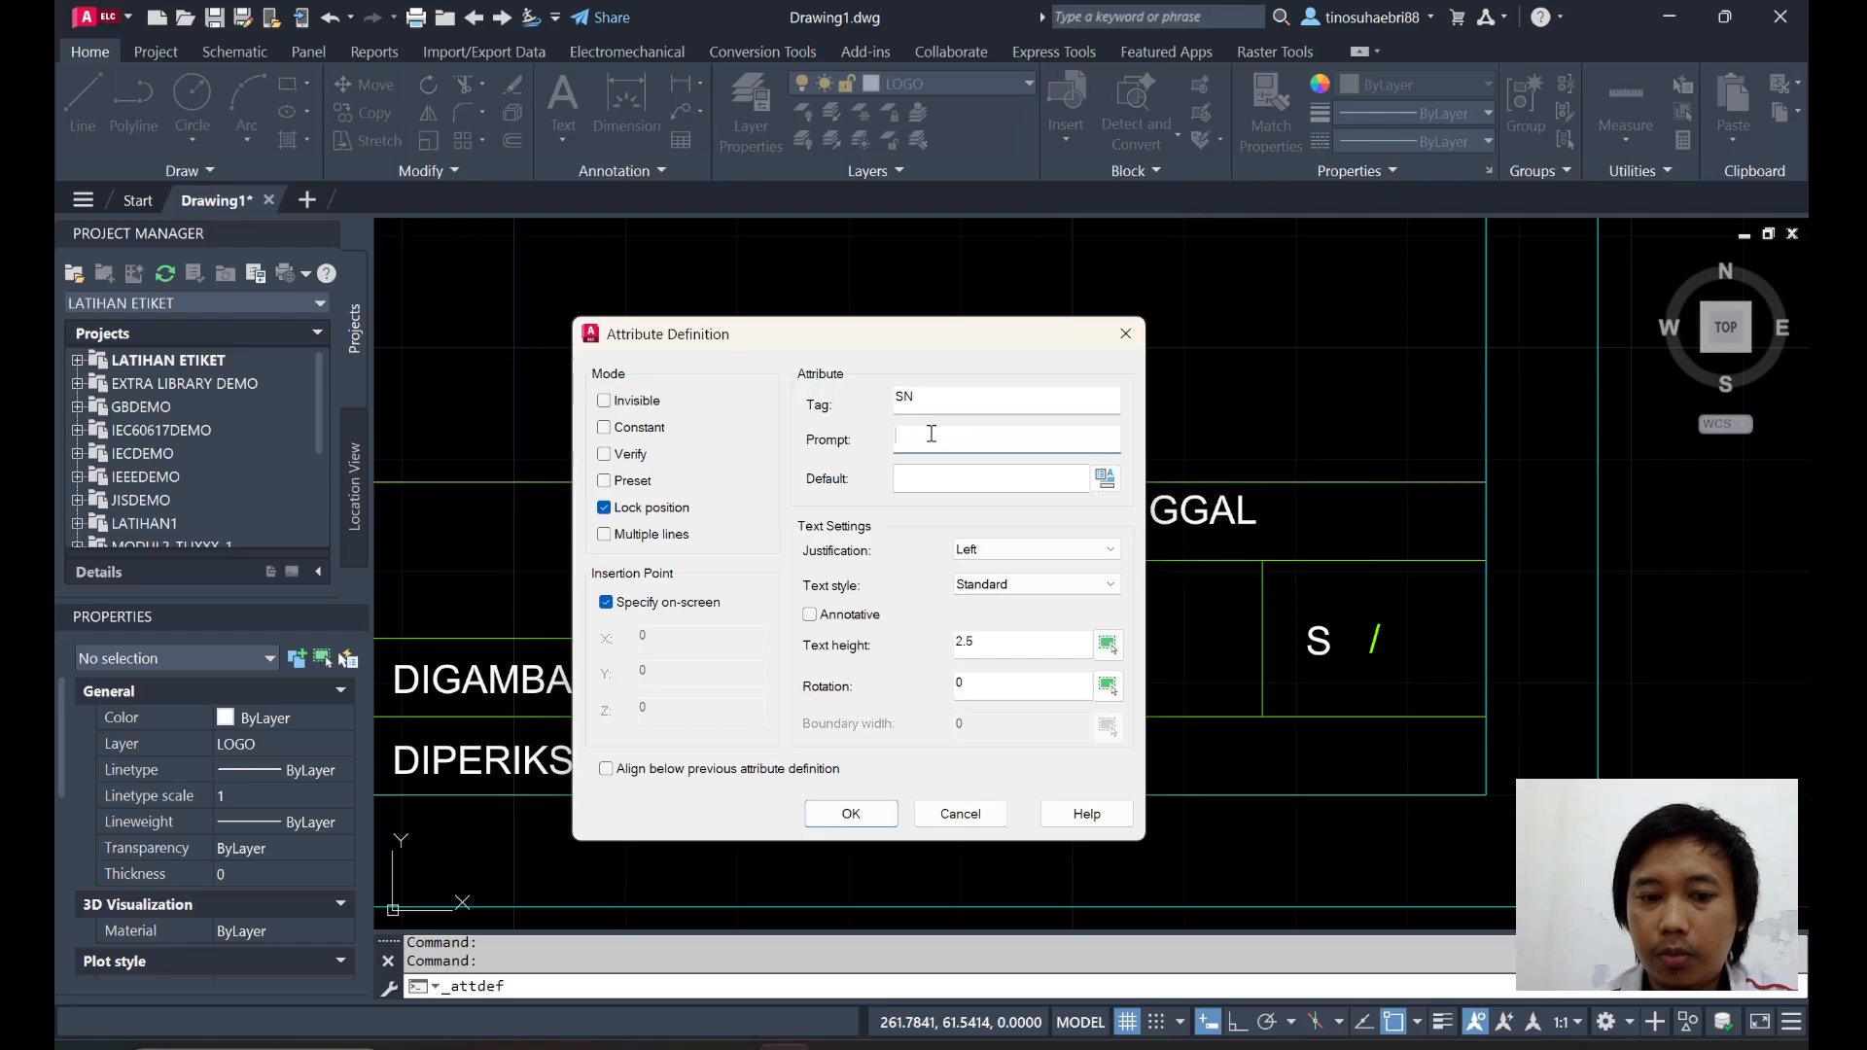
{"action": "type", "text": "SN"}
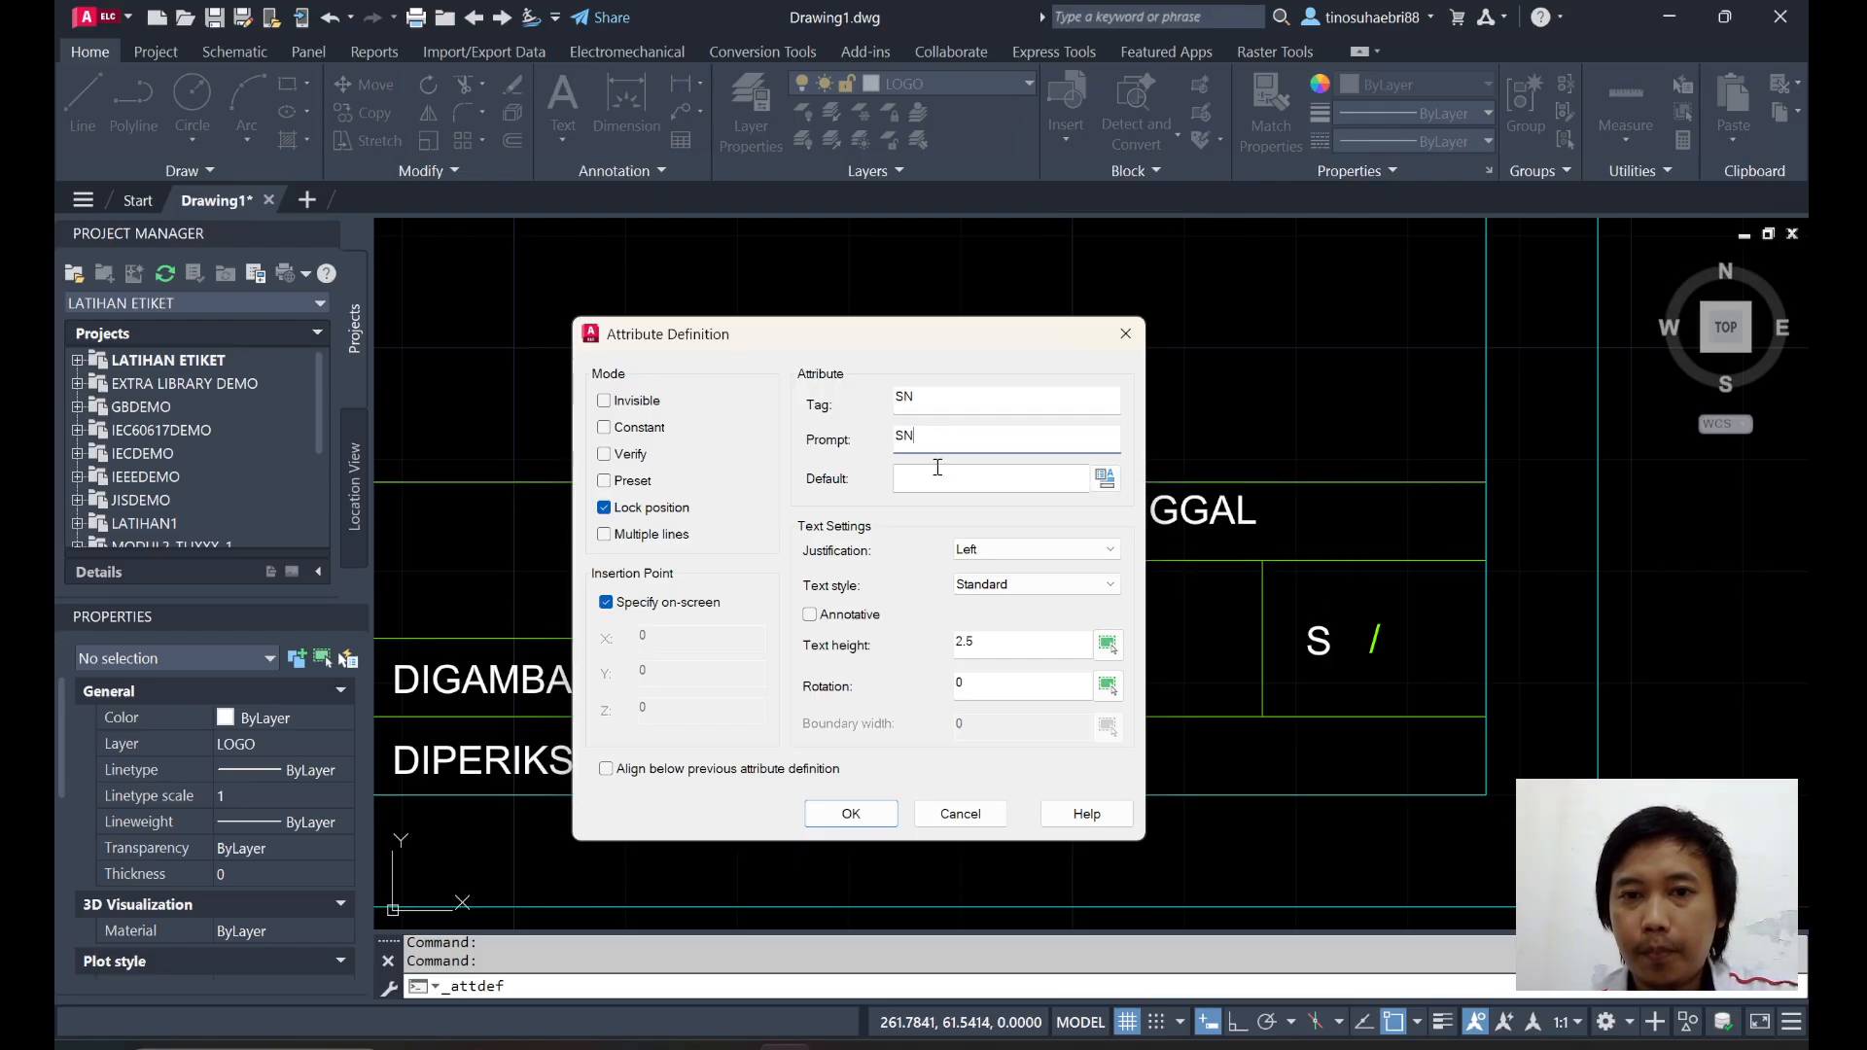
{"action": "key", "text": "Tab"}
{"action": "left_click", "coordinate": [851, 814]}
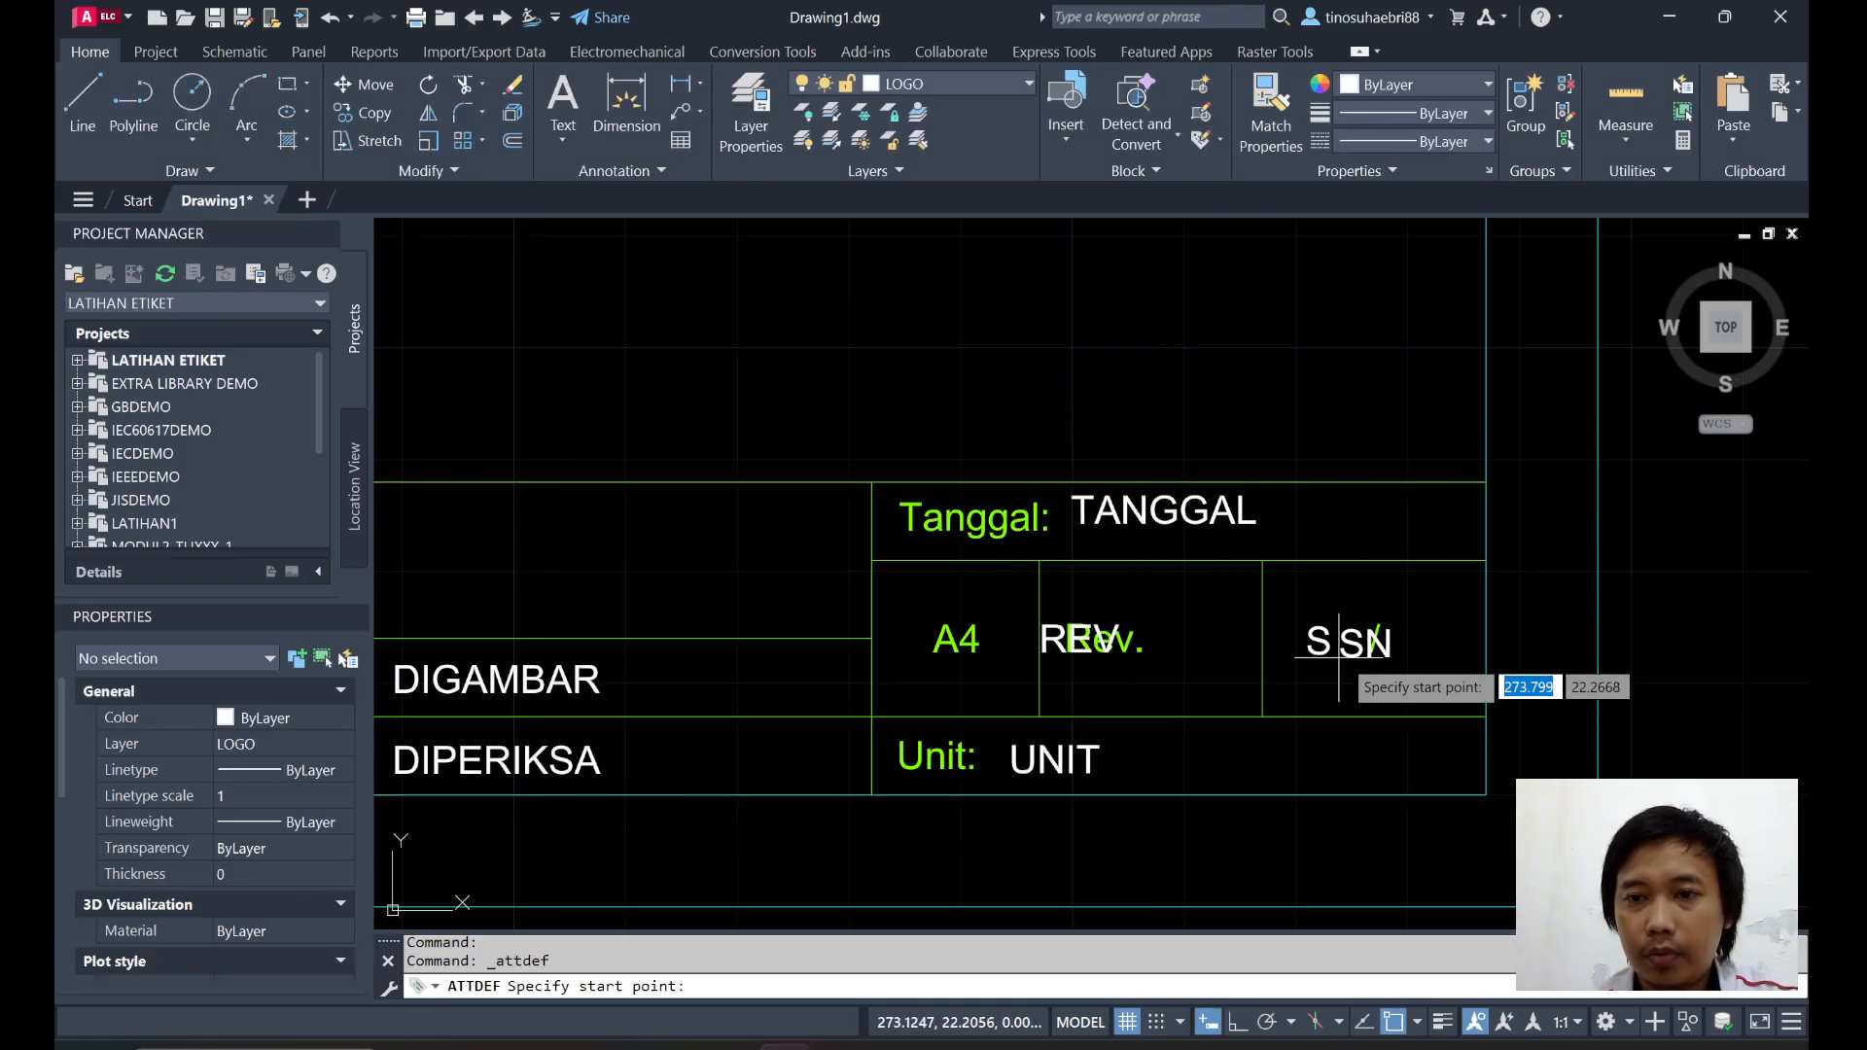
{"action": "left_click", "coordinate": [1392, 654]}
{"action": "key", "text": "Escape"}
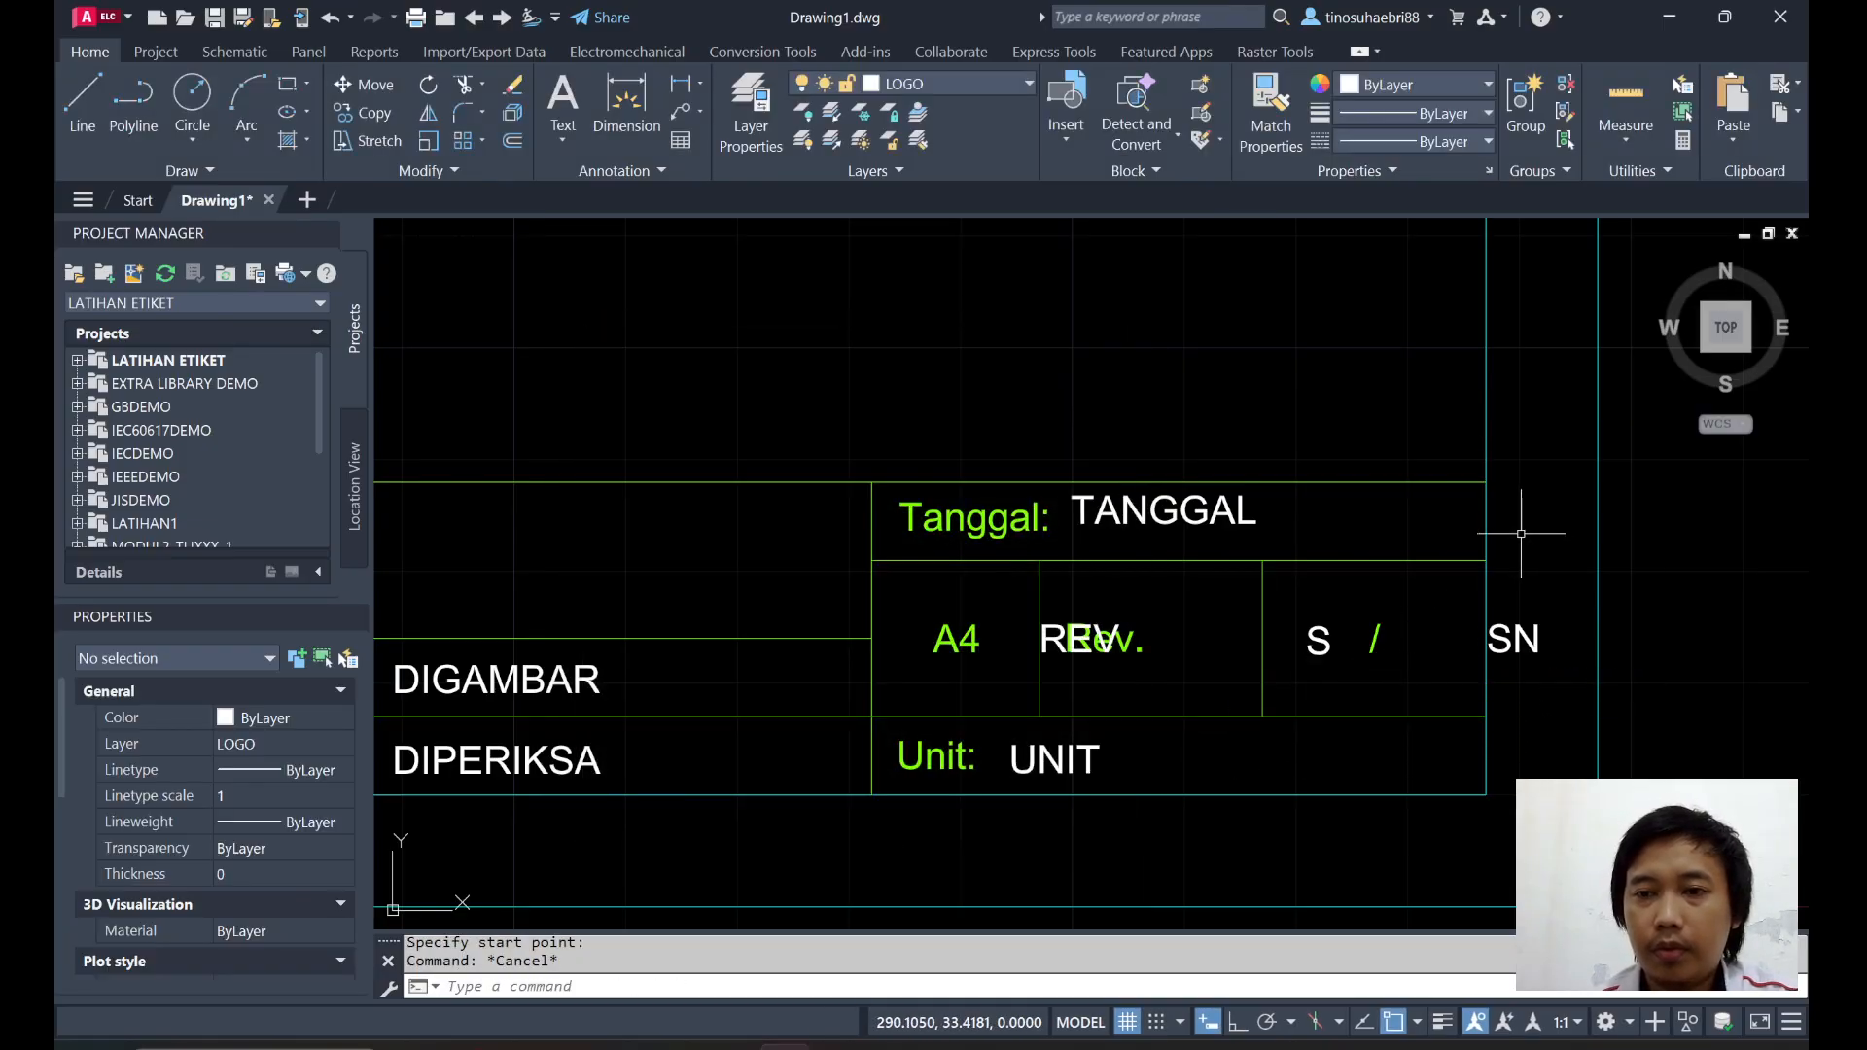
Turn off object snap so the attributes can be positioned freely.
{"action": "scroll", "coordinate": [1454, 693], "scroll_direction": "up", "scroll_amount": 1}
{"action": "scroll", "coordinate": [1456, 702], "scroll_direction": "down", "scroll_amount": 1}
{"action": "mouse_move", "coordinate": [718, 547]}
{"action": "middle_mouse_down"}
{"action": "mouse_move", "coordinate": [1192, 504]}
{"action": "mouse_move", "coordinate": [1140, 489]}
{"action": "middle_mouse_up"}
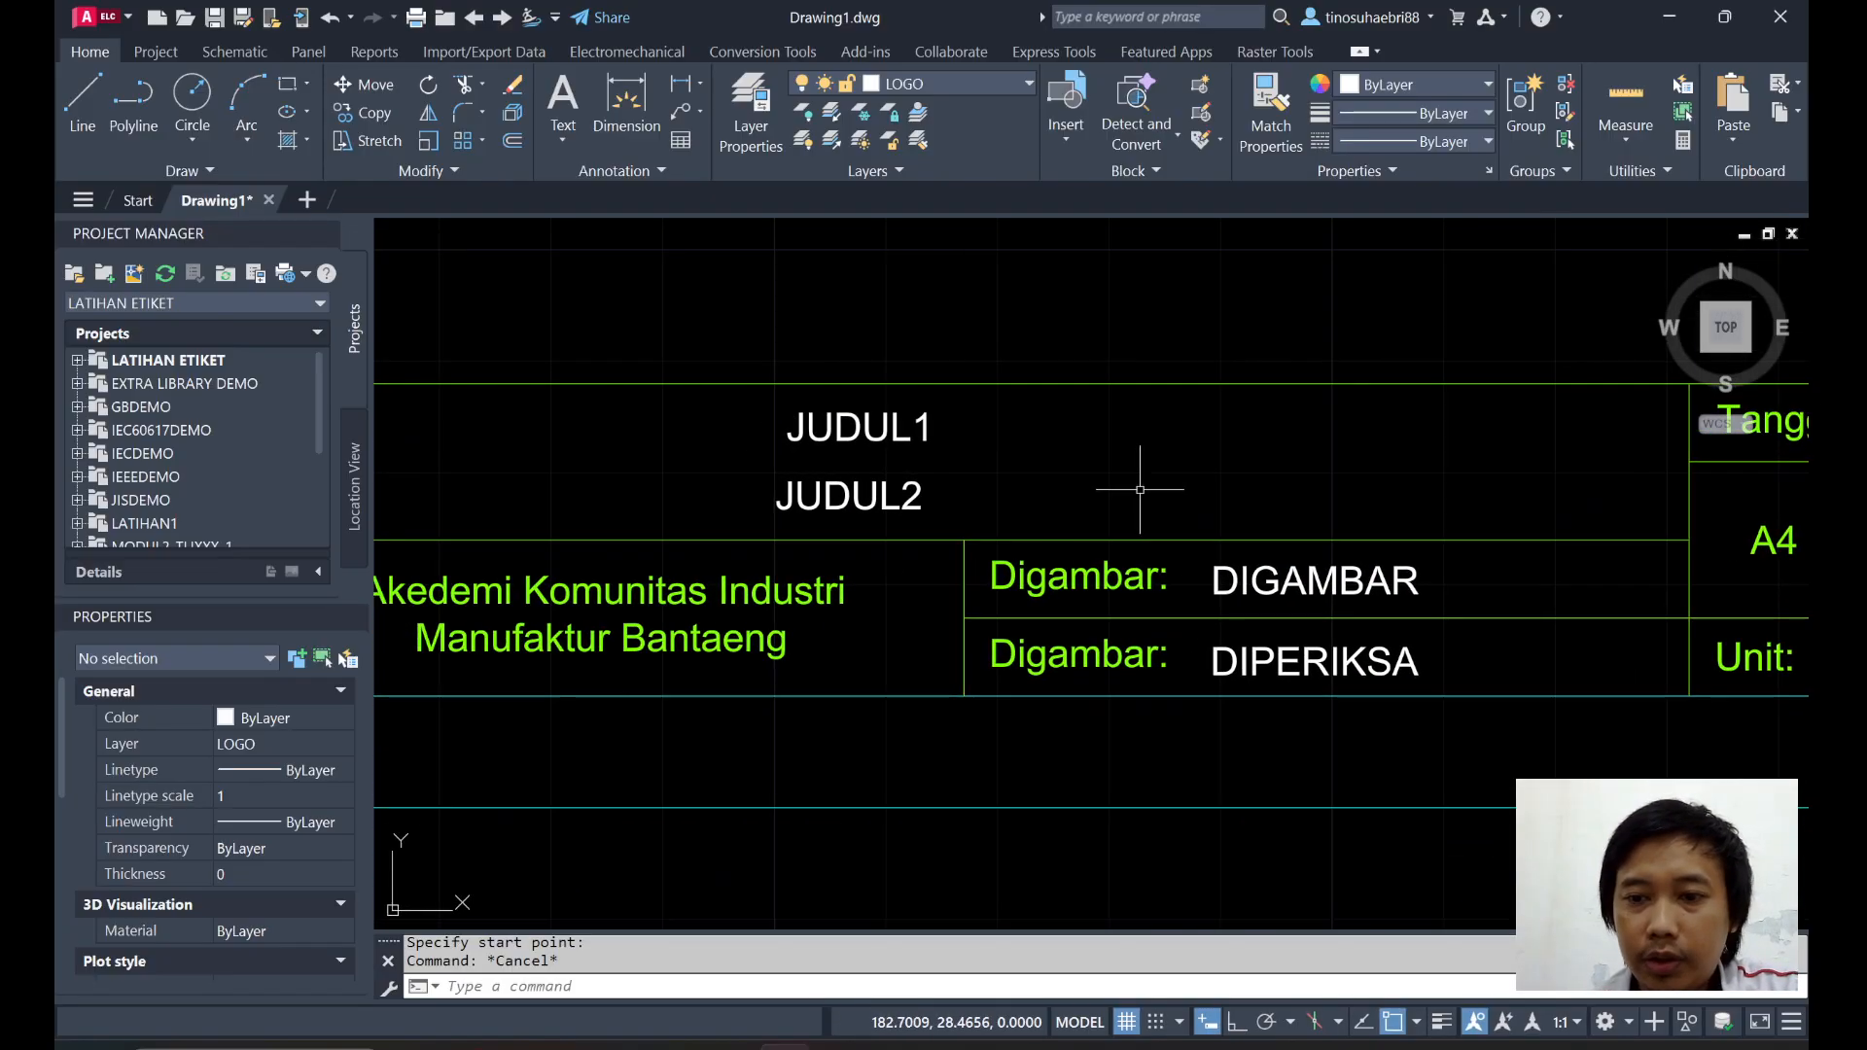
{"action": "left_click", "coordinate": [1419, 1022]}
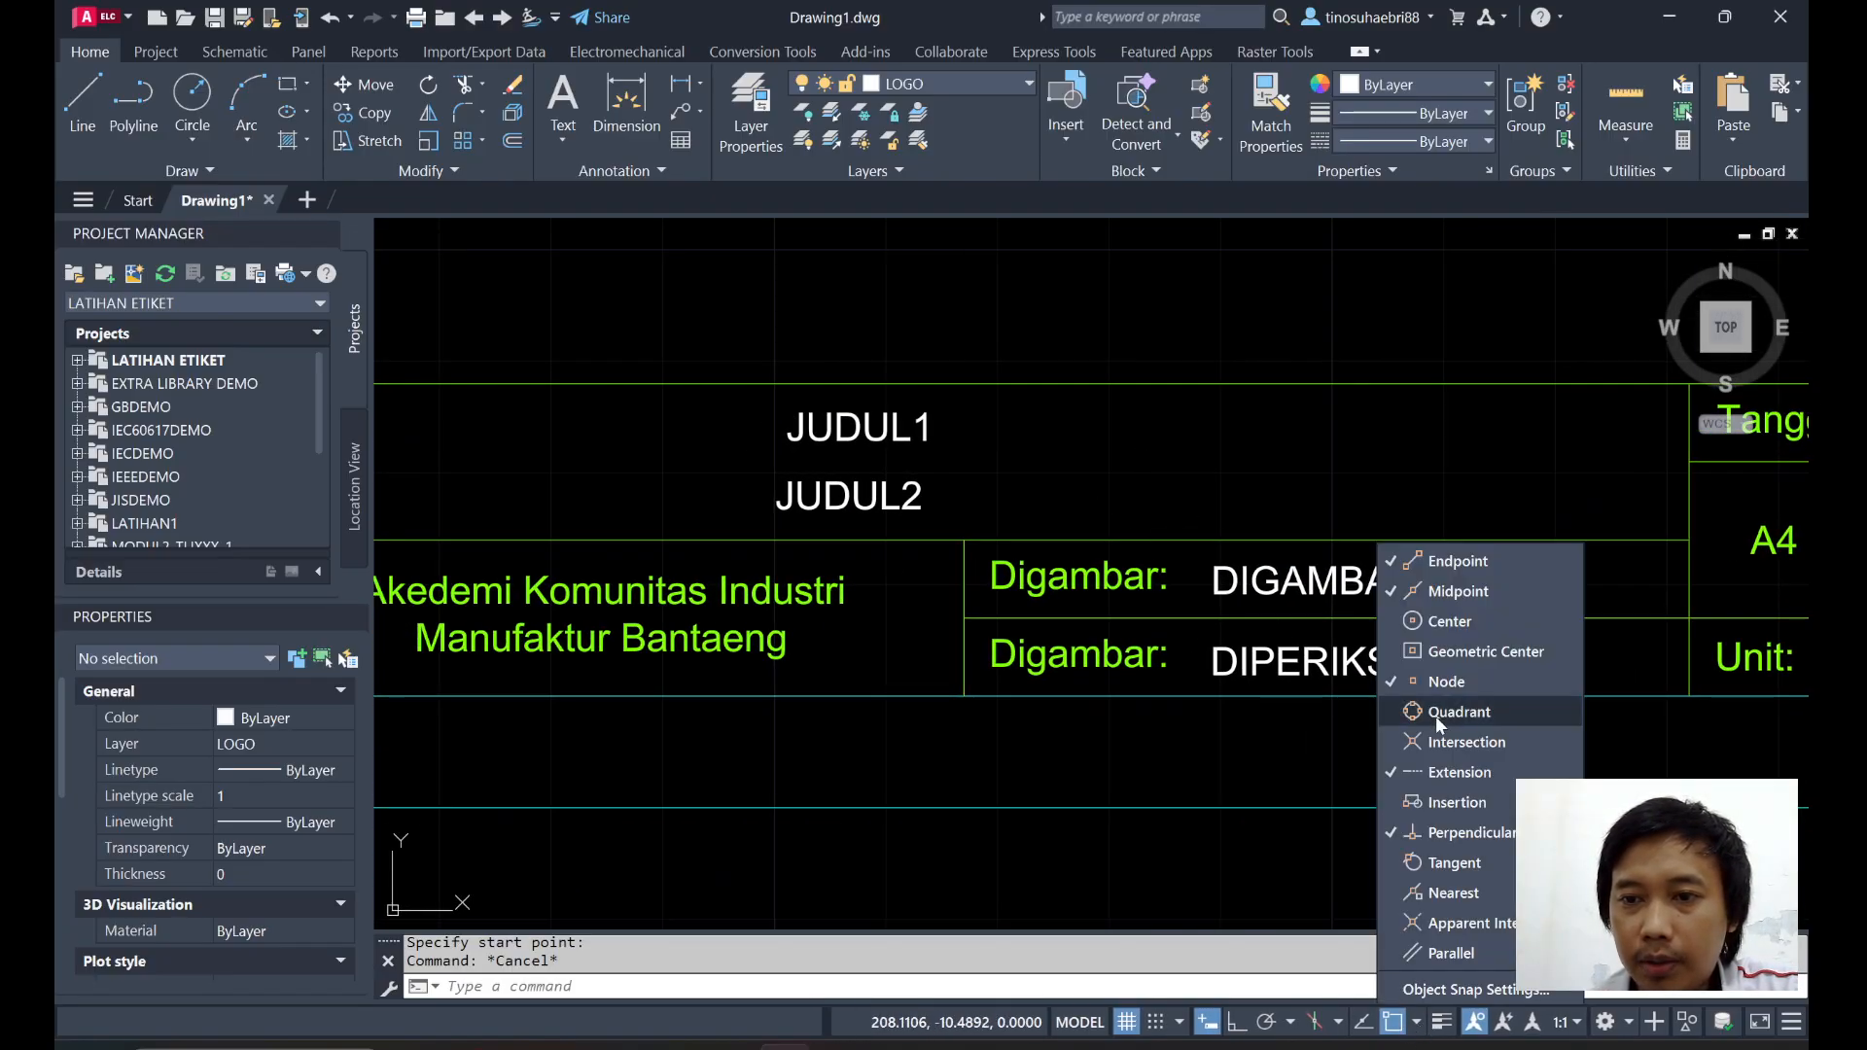
{"action": "left_click", "coordinate": [1395, 1019]}
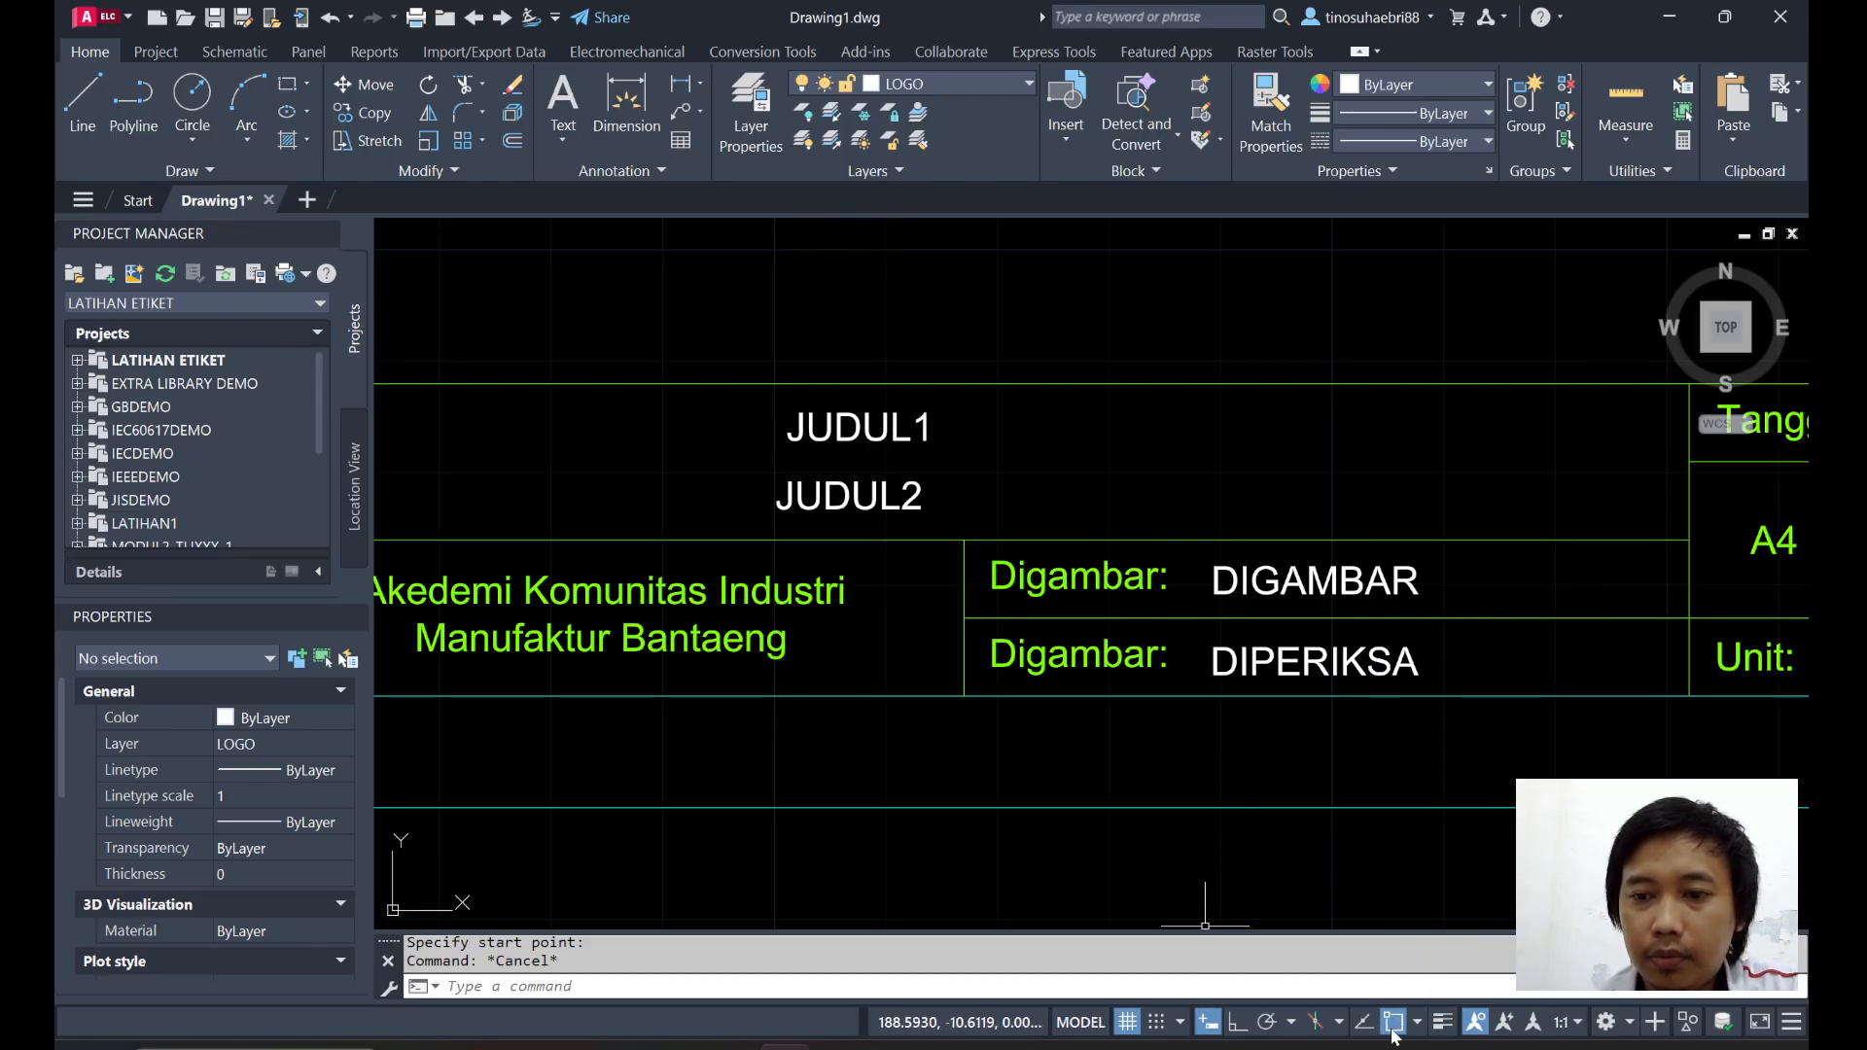
{"action": "left_click", "coordinate": [365, 84]}
{"action": "scroll", "coordinate": [817, 404], "scroll_direction": "up", "scroll_amount": 2}
{"action": "left_click", "coordinate": [813, 405]}
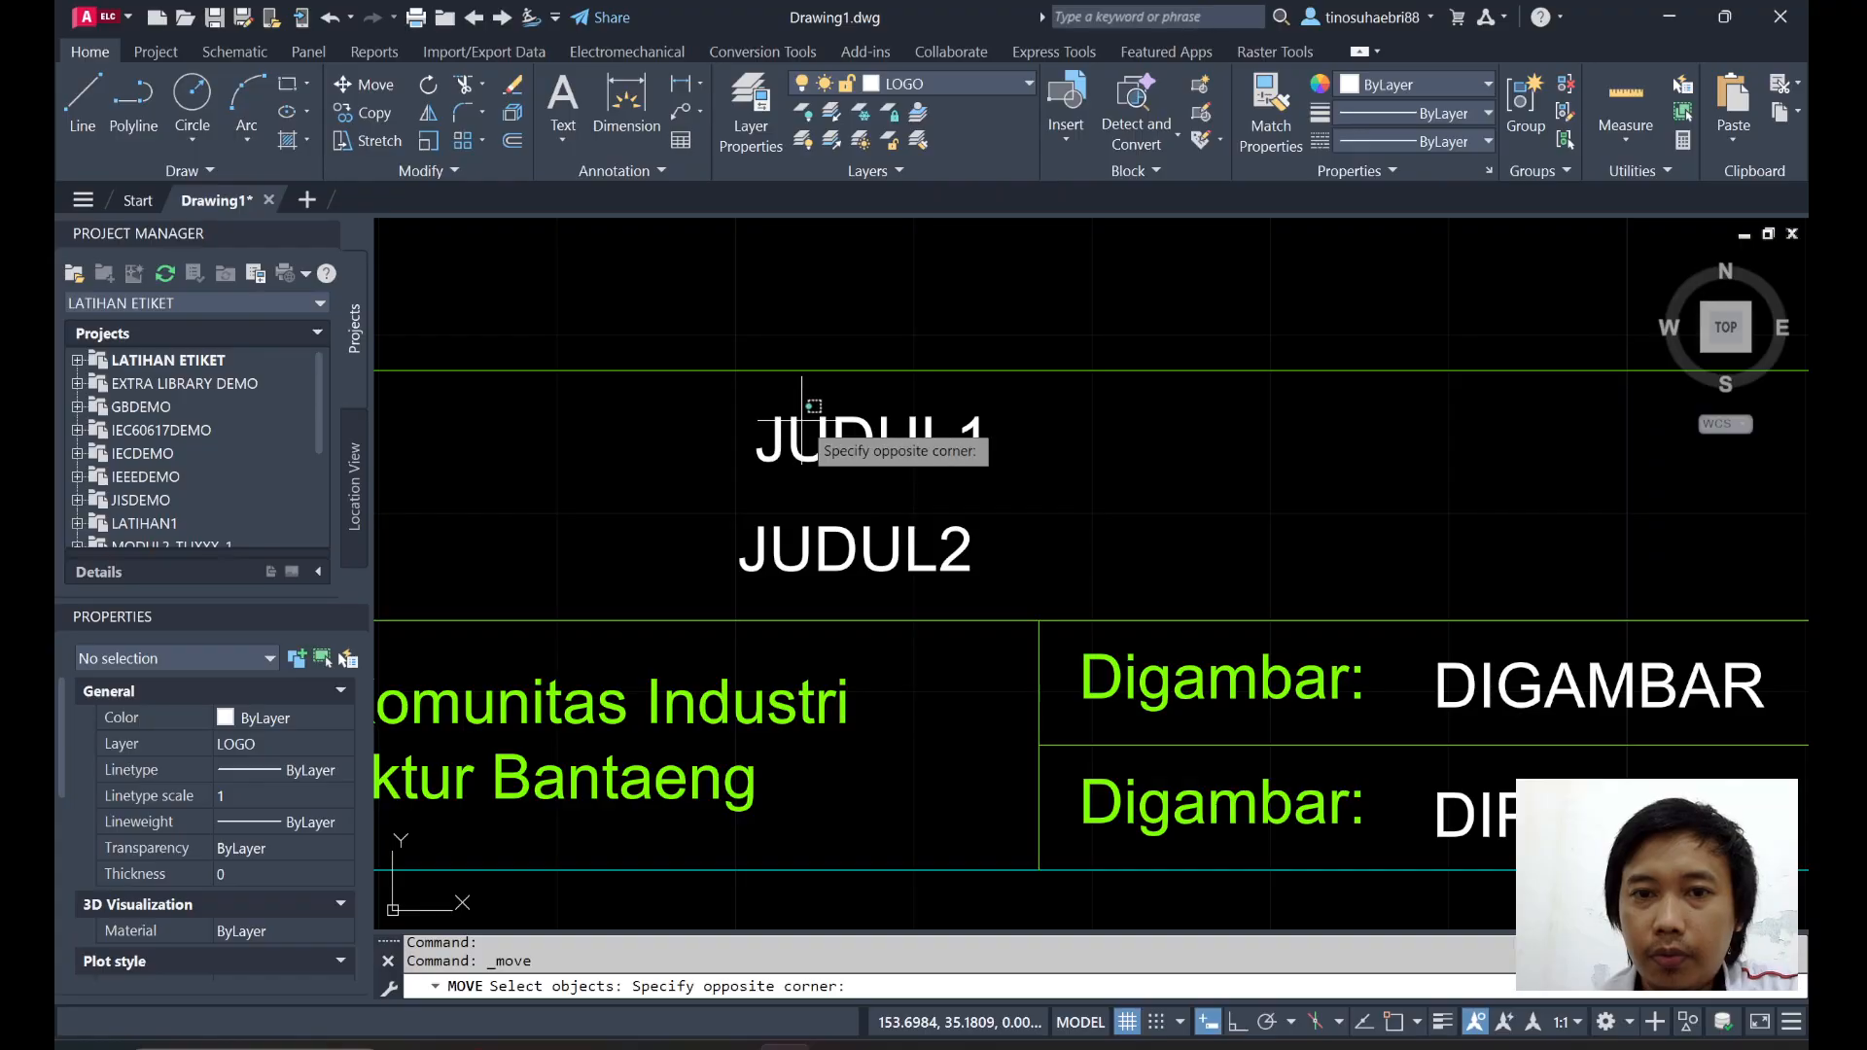
{"action": "key", "text": "Escape"}
{"action": "left_click", "coordinate": [789, 441]}
{"action": "left_click", "coordinate": [824, 449]}
{"action": "left_click", "coordinate": [845, 442]}
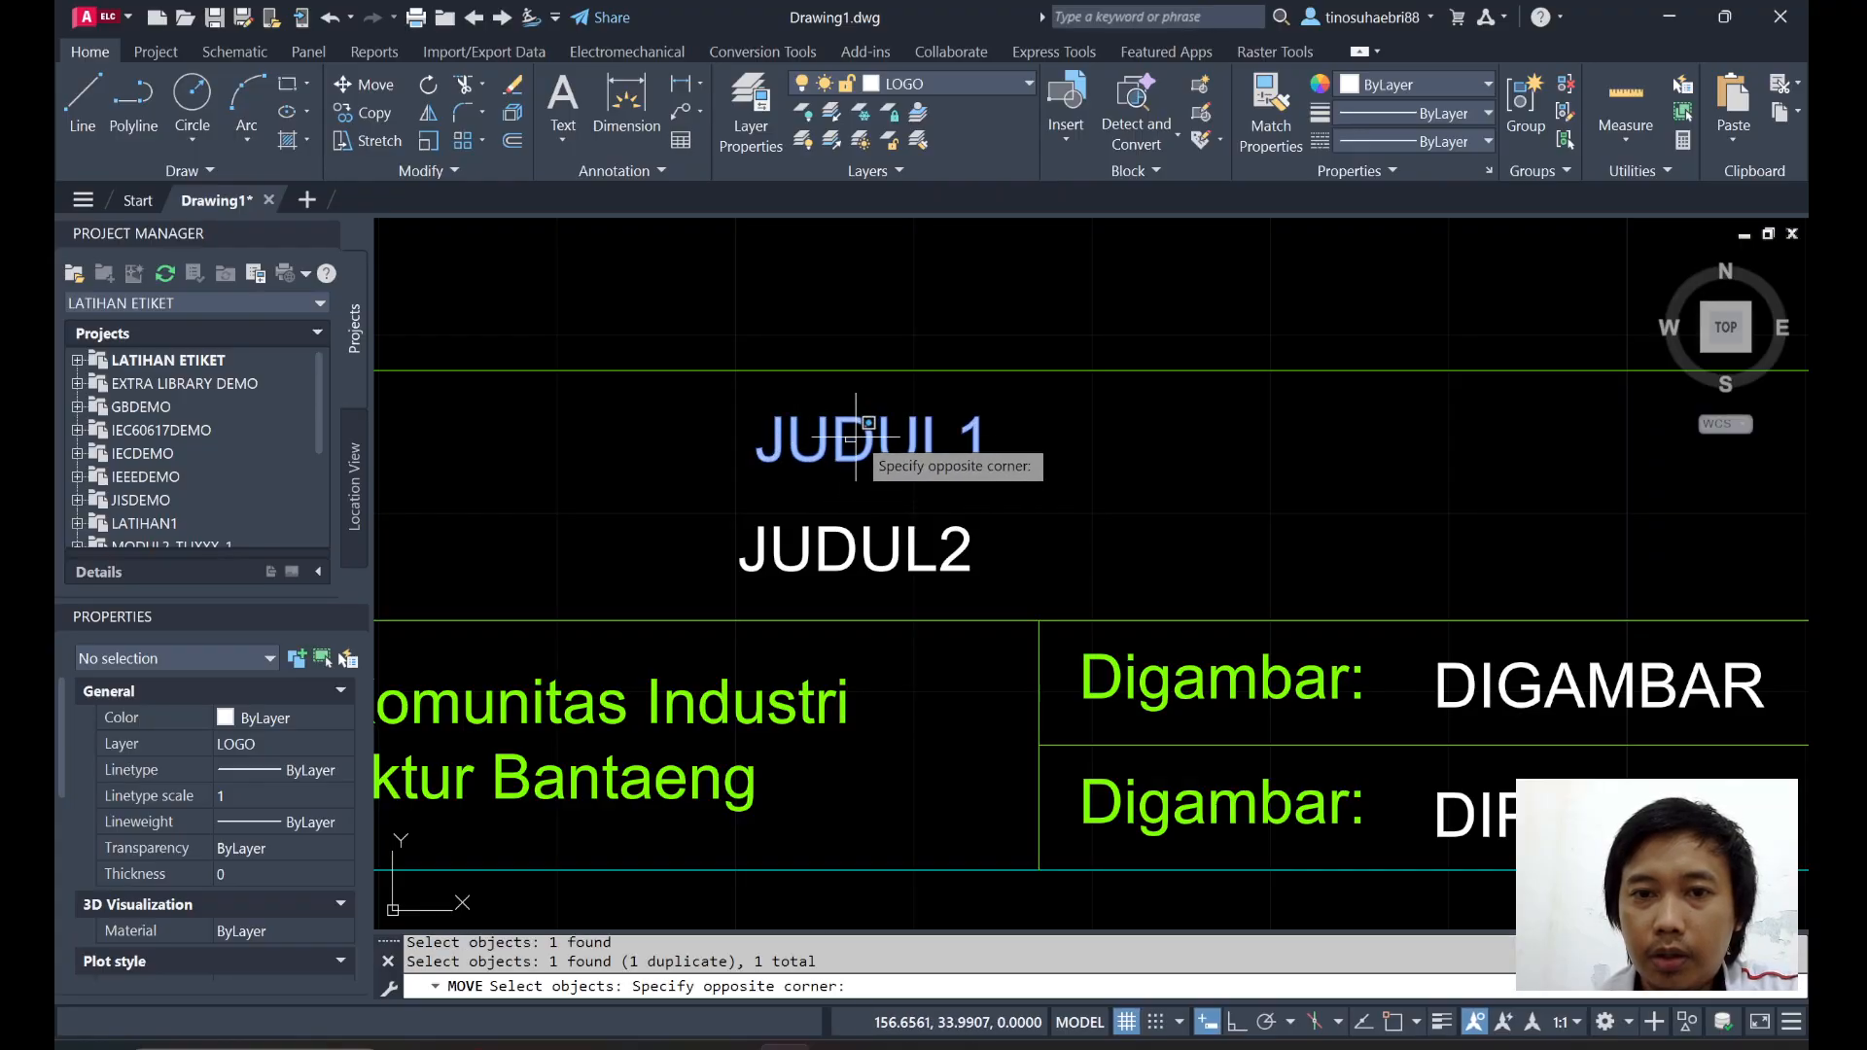
{"action": "left_click", "coordinate": [860, 442]}
{"action": "key", "text": "Escape"}
Shift the JUDUL1 attribute to the right within the title cell and bring JUDUL2 into line directly below it.
{"action": "left_click", "coordinate": [912, 460]}
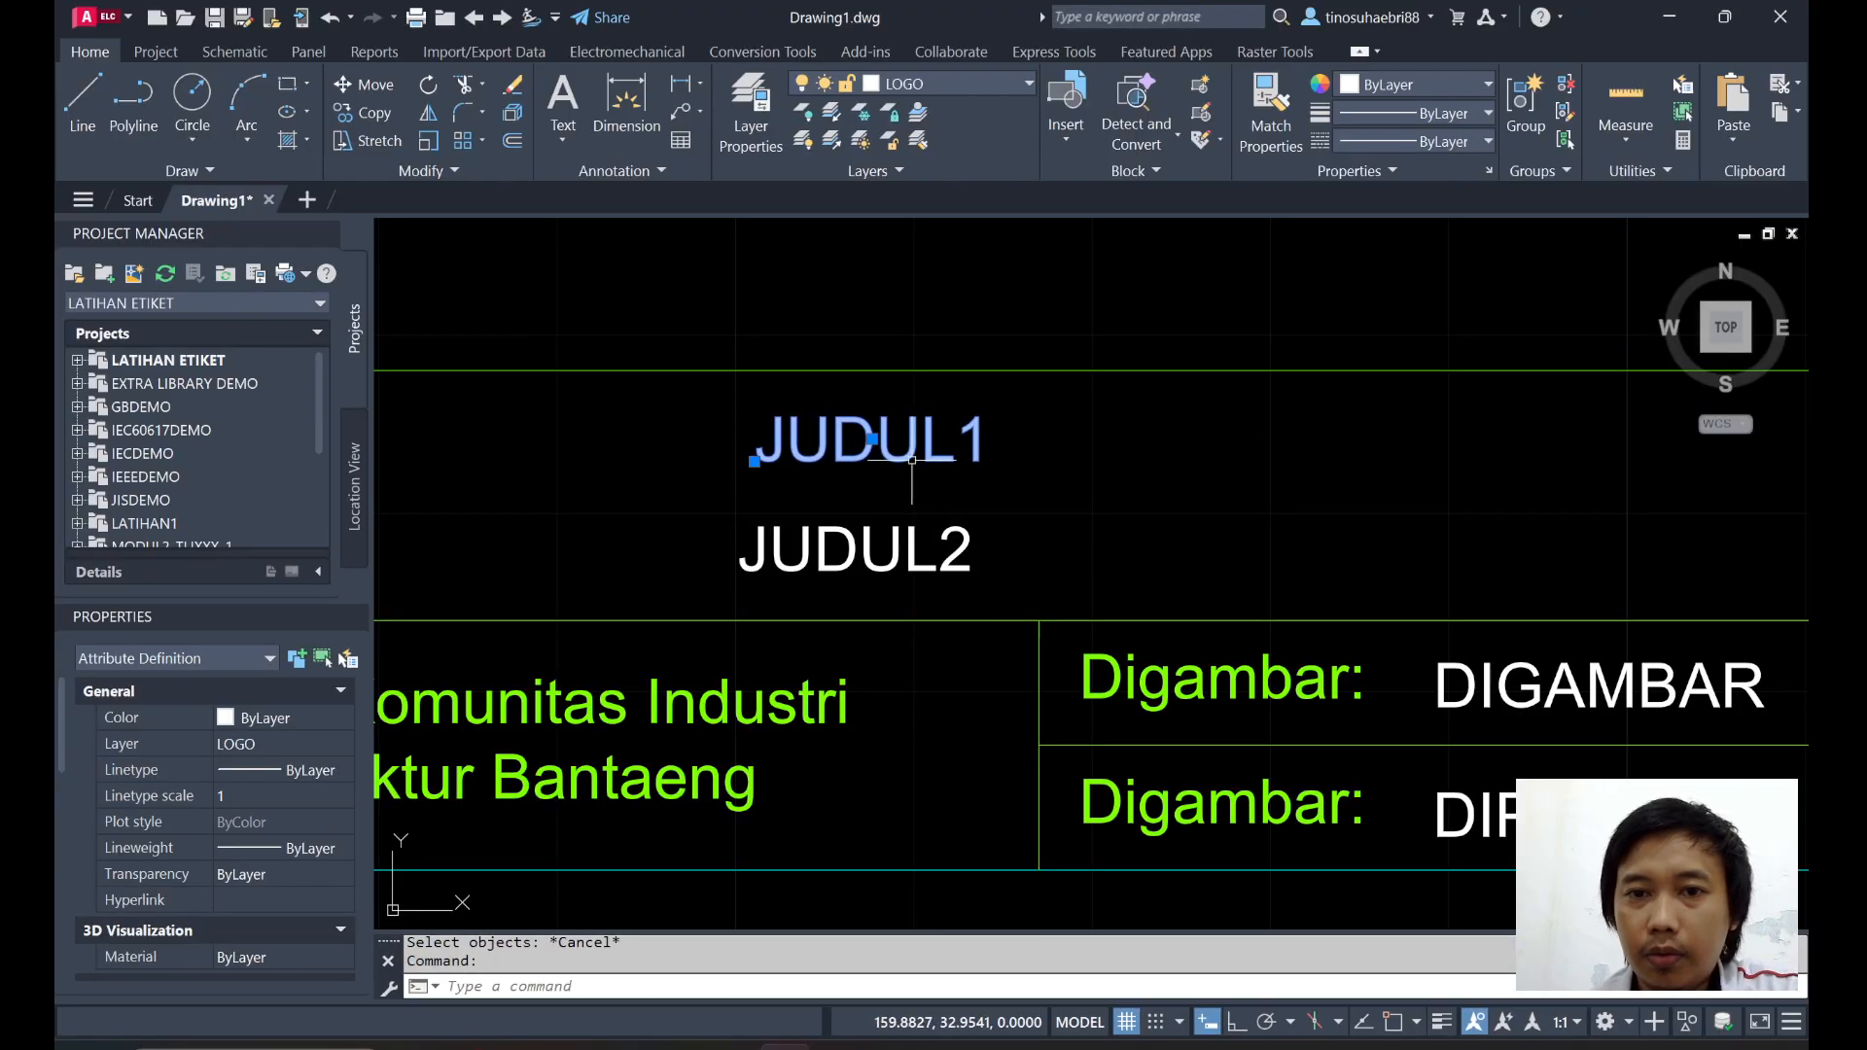
{"action": "left_click", "coordinate": [873, 440]}
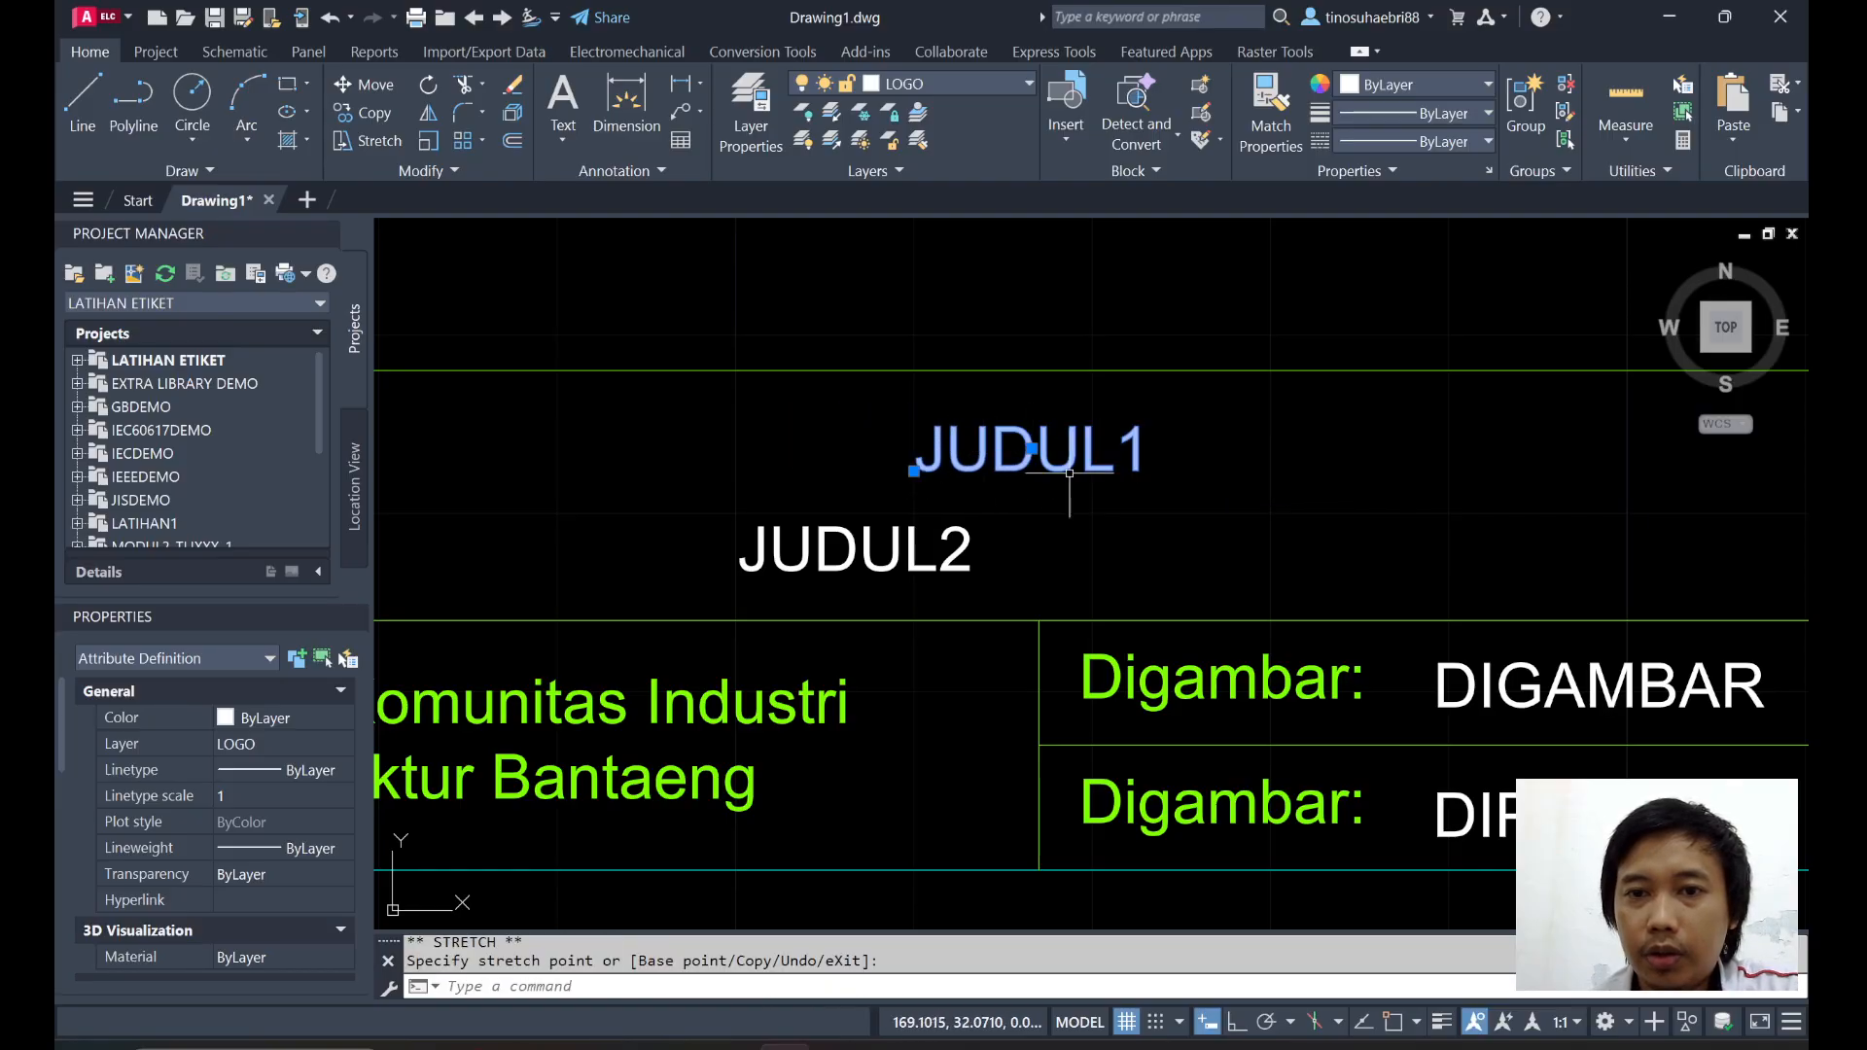
{"action": "left_click", "coordinate": [989, 507]}
{"action": "left_click", "coordinate": [902, 547]}
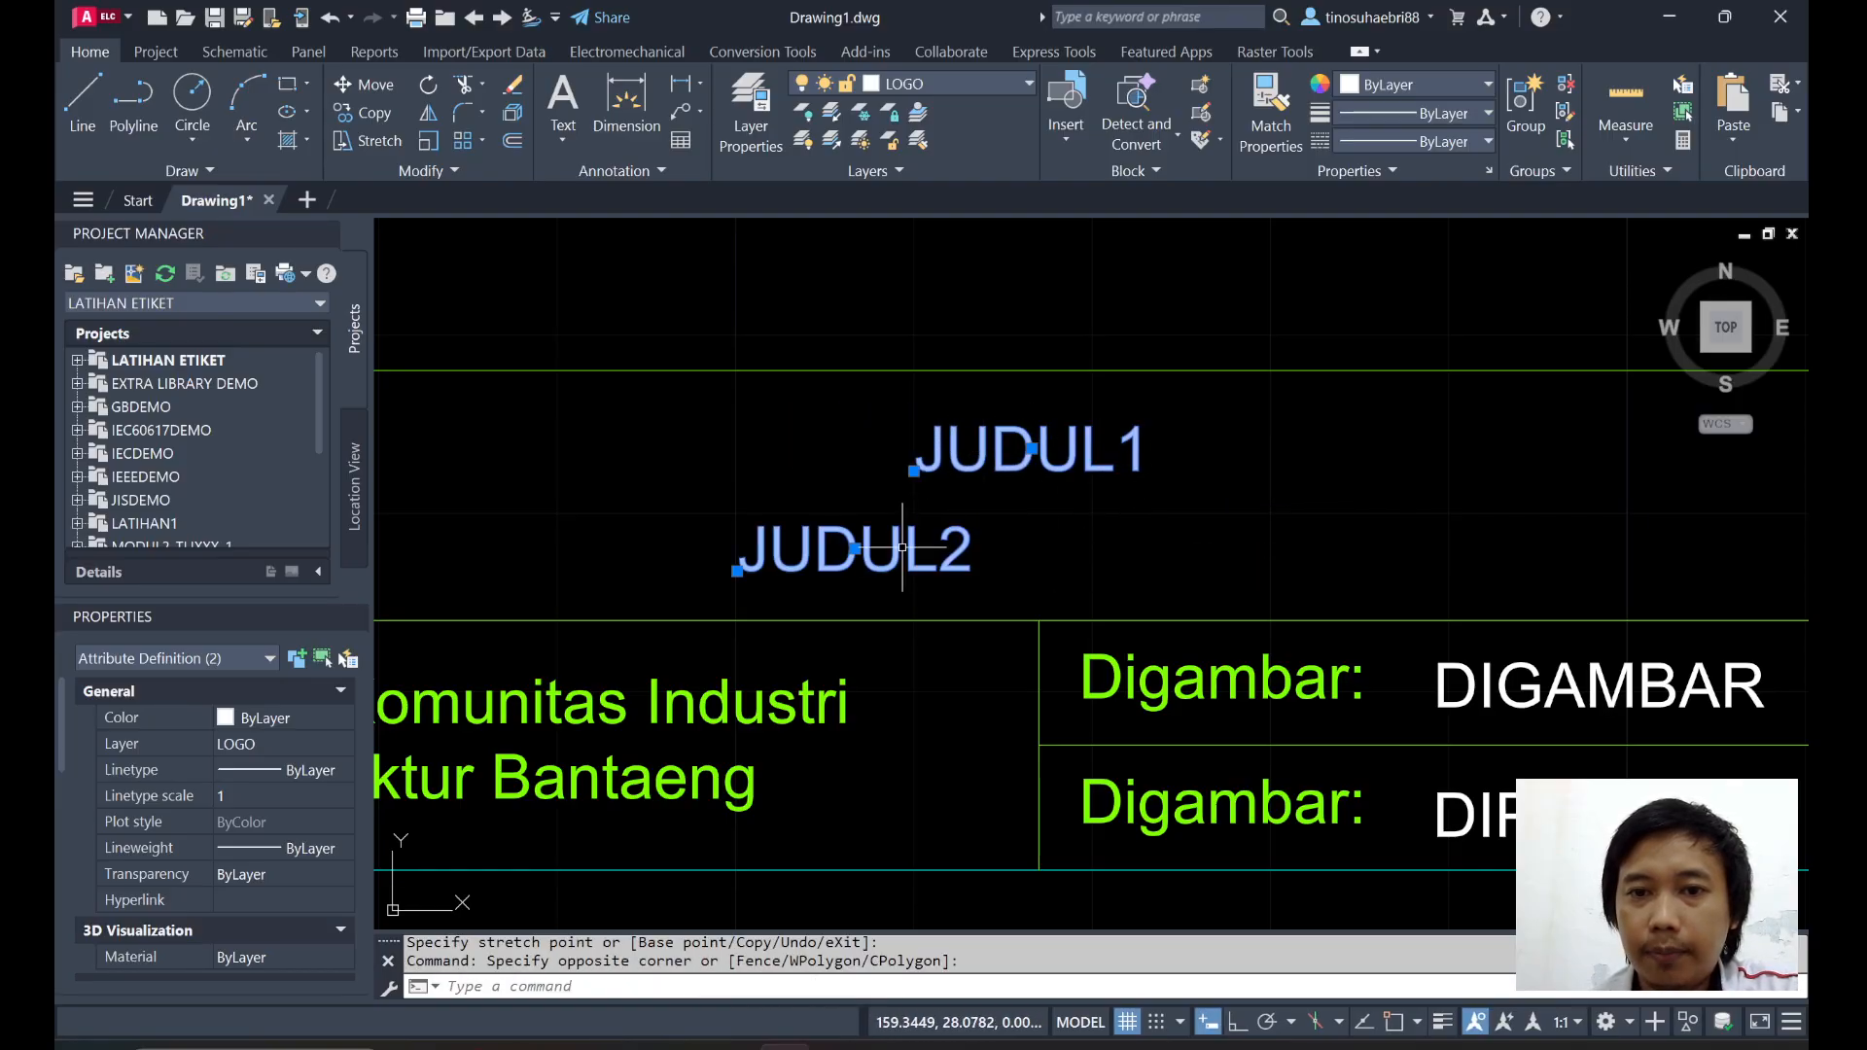
{"action": "left_click", "coordinate": [1037, 556]}
Move the DIGAMBAR attribute slightly up and closer to the upper Digambar: label.
{"action": "mouse_move", "coordinate": [1248, 588]}
{"action": "middle_mouse_down"}
{"action": "mouse_move", "coordinate": [829, 410]}
{"action": "mouse_move", "coordinate": [829, 491]}
{"action": "middle_mouse_up"}
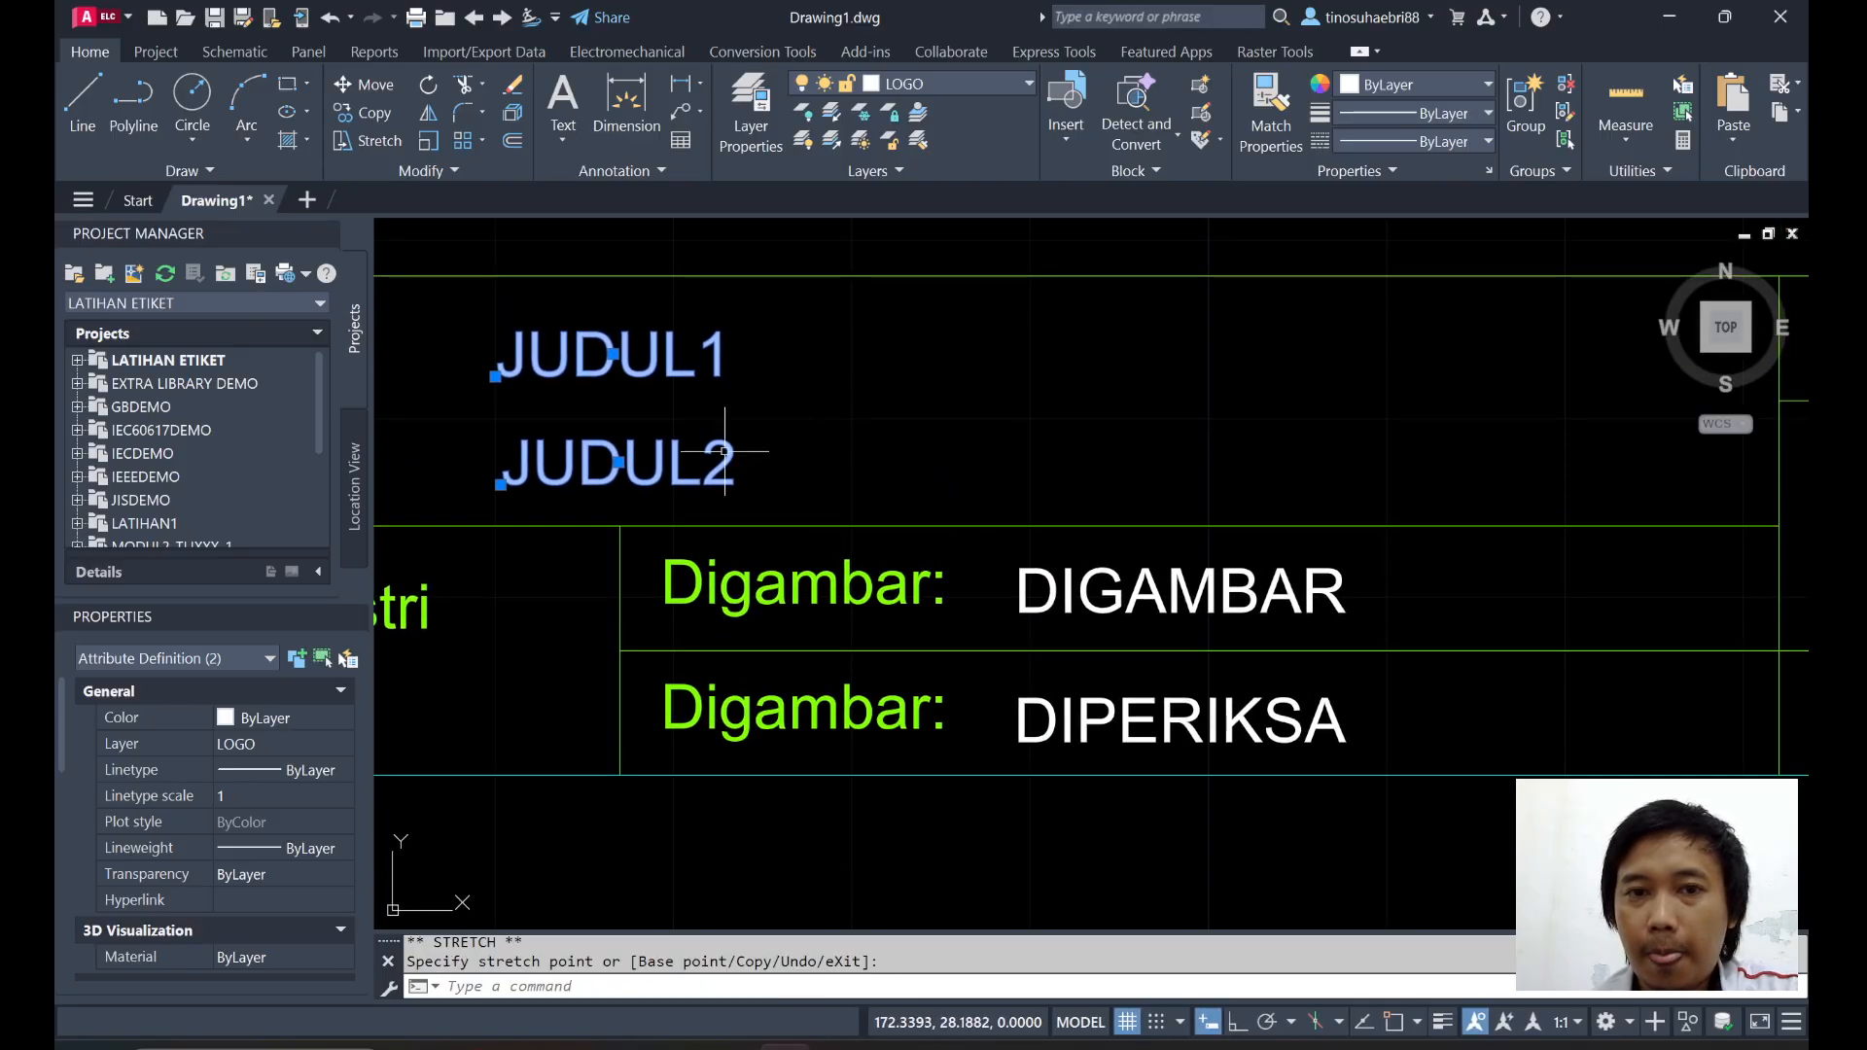
{"action": "middle_click_drag", "start_coordinate": [1064, 459], "coordinate": [962, 430]}
{"action": "left_click", "coordinate": [991, 571]}
{"action": "scroll", "coordinate": [943, 584], "scroll_direction": "up", "scroll_amount": 2}
{"action": "left_click", "coordinate": [931, 591]}
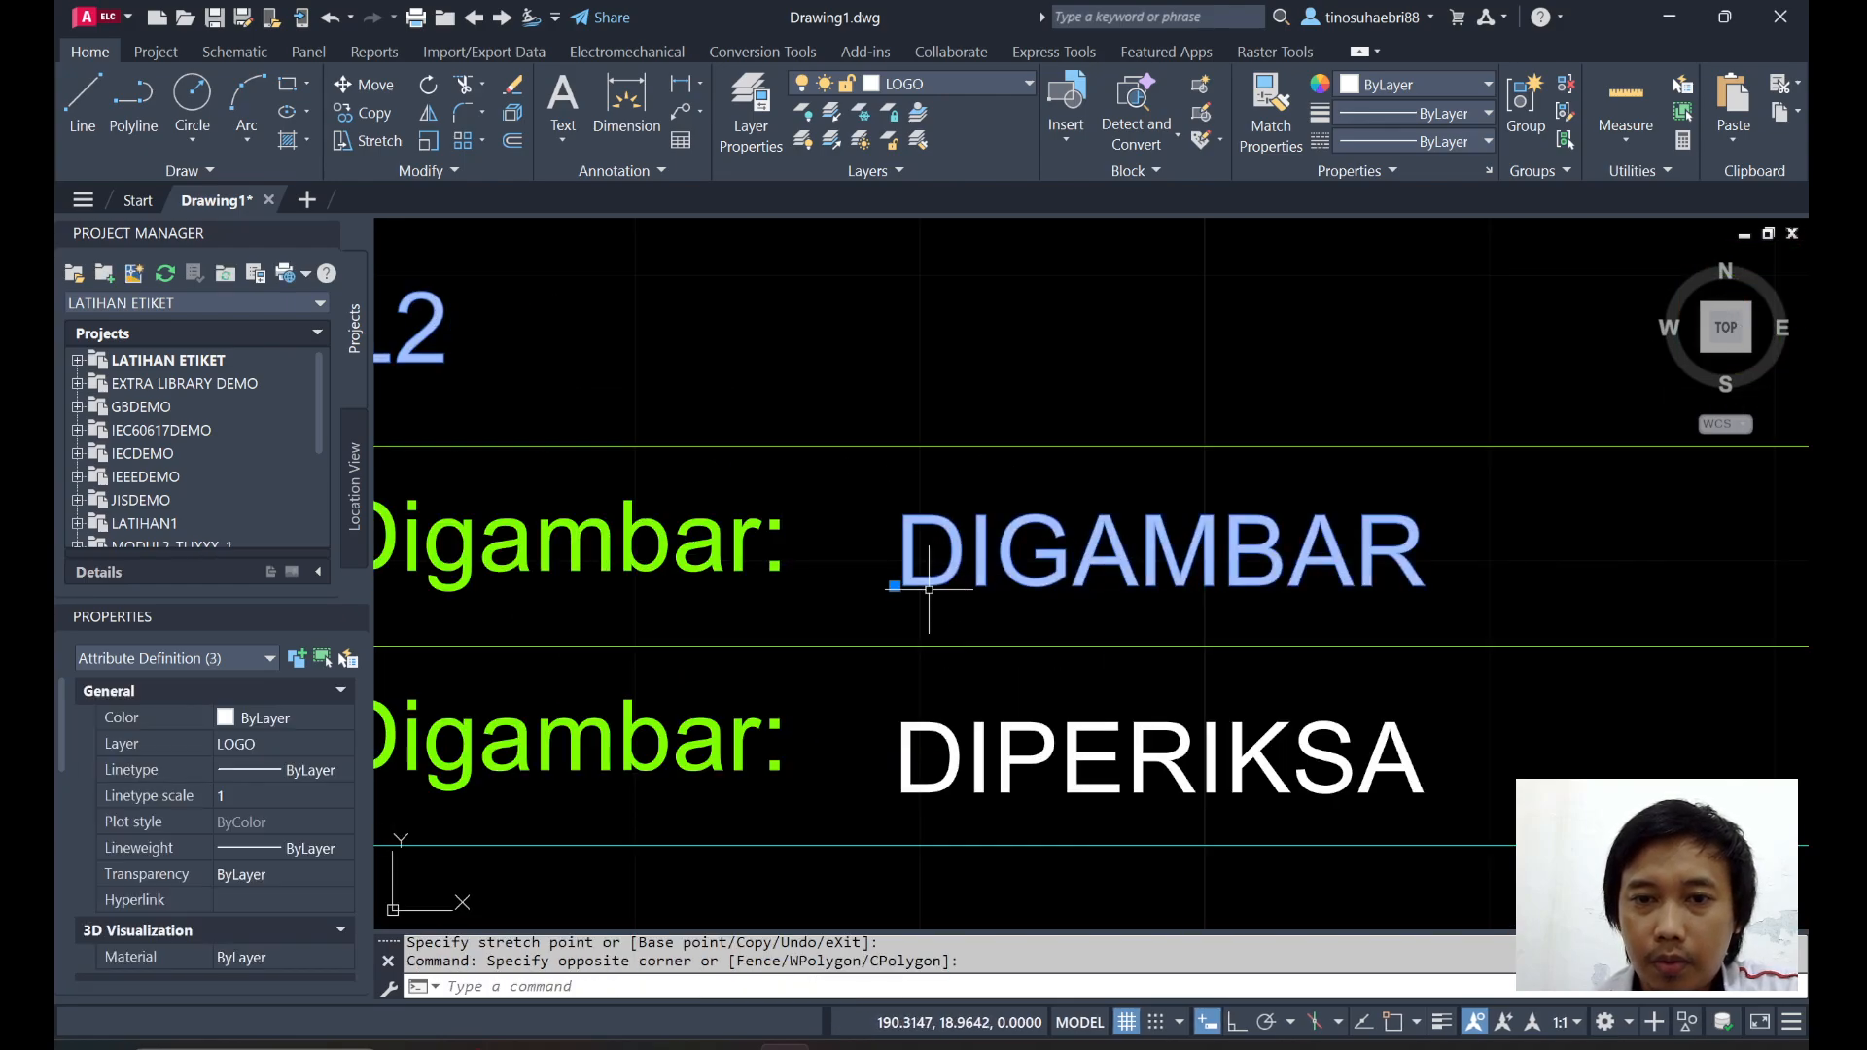
{"action": "left_click", "coordinate": [894, 587]}
{"action": "left_click", "coordinate": [882, 572]}
Move the DIPERIKSA attribute slightly up and left beside the lower Digambar: label, in line below DIGAMBAR.
{"action": "middle_click_drag", "start_coordinate": [953, 636], "coordinate": [944, 553]}
{"action": "left_click", "coordinate": [959, 668]}
{"action": "left_click", "coordinate": [927, 706]}
{"action": "left_click", "coordinate": [885, 711]}
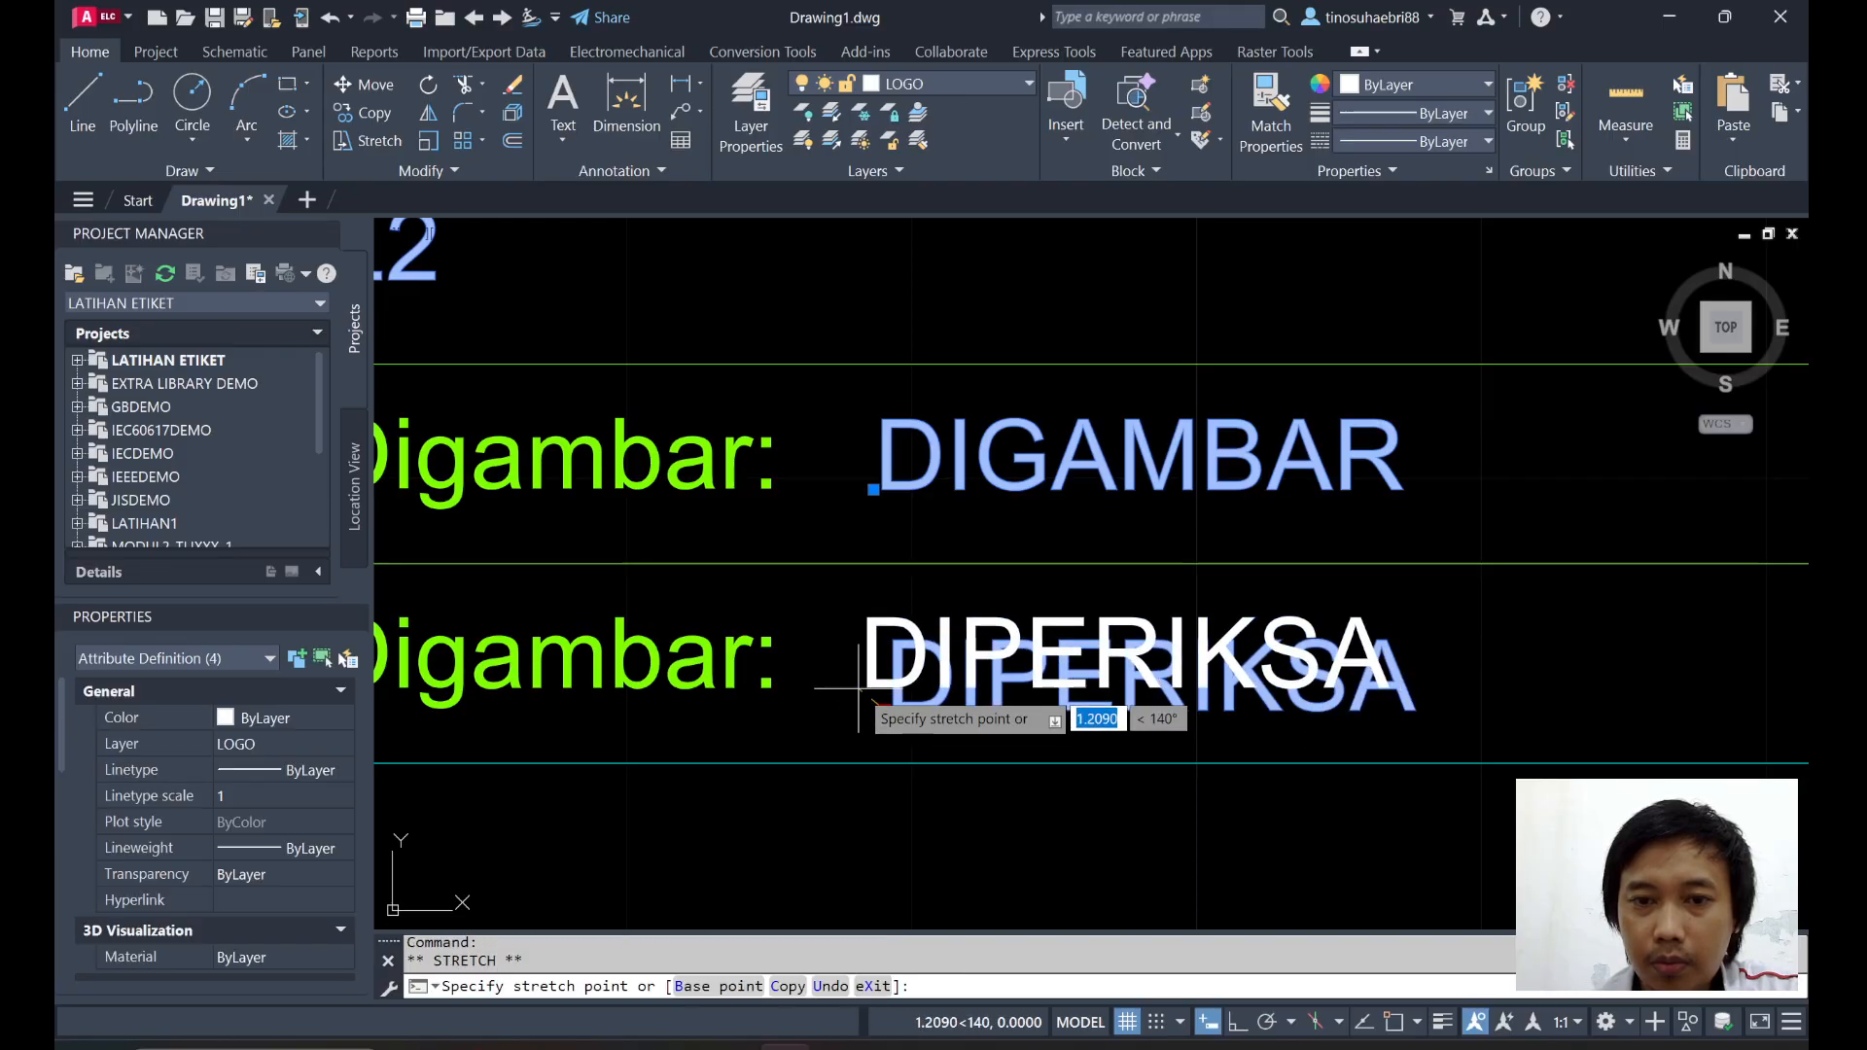
{"action": "left_click", "coordinate": [875, 692]}
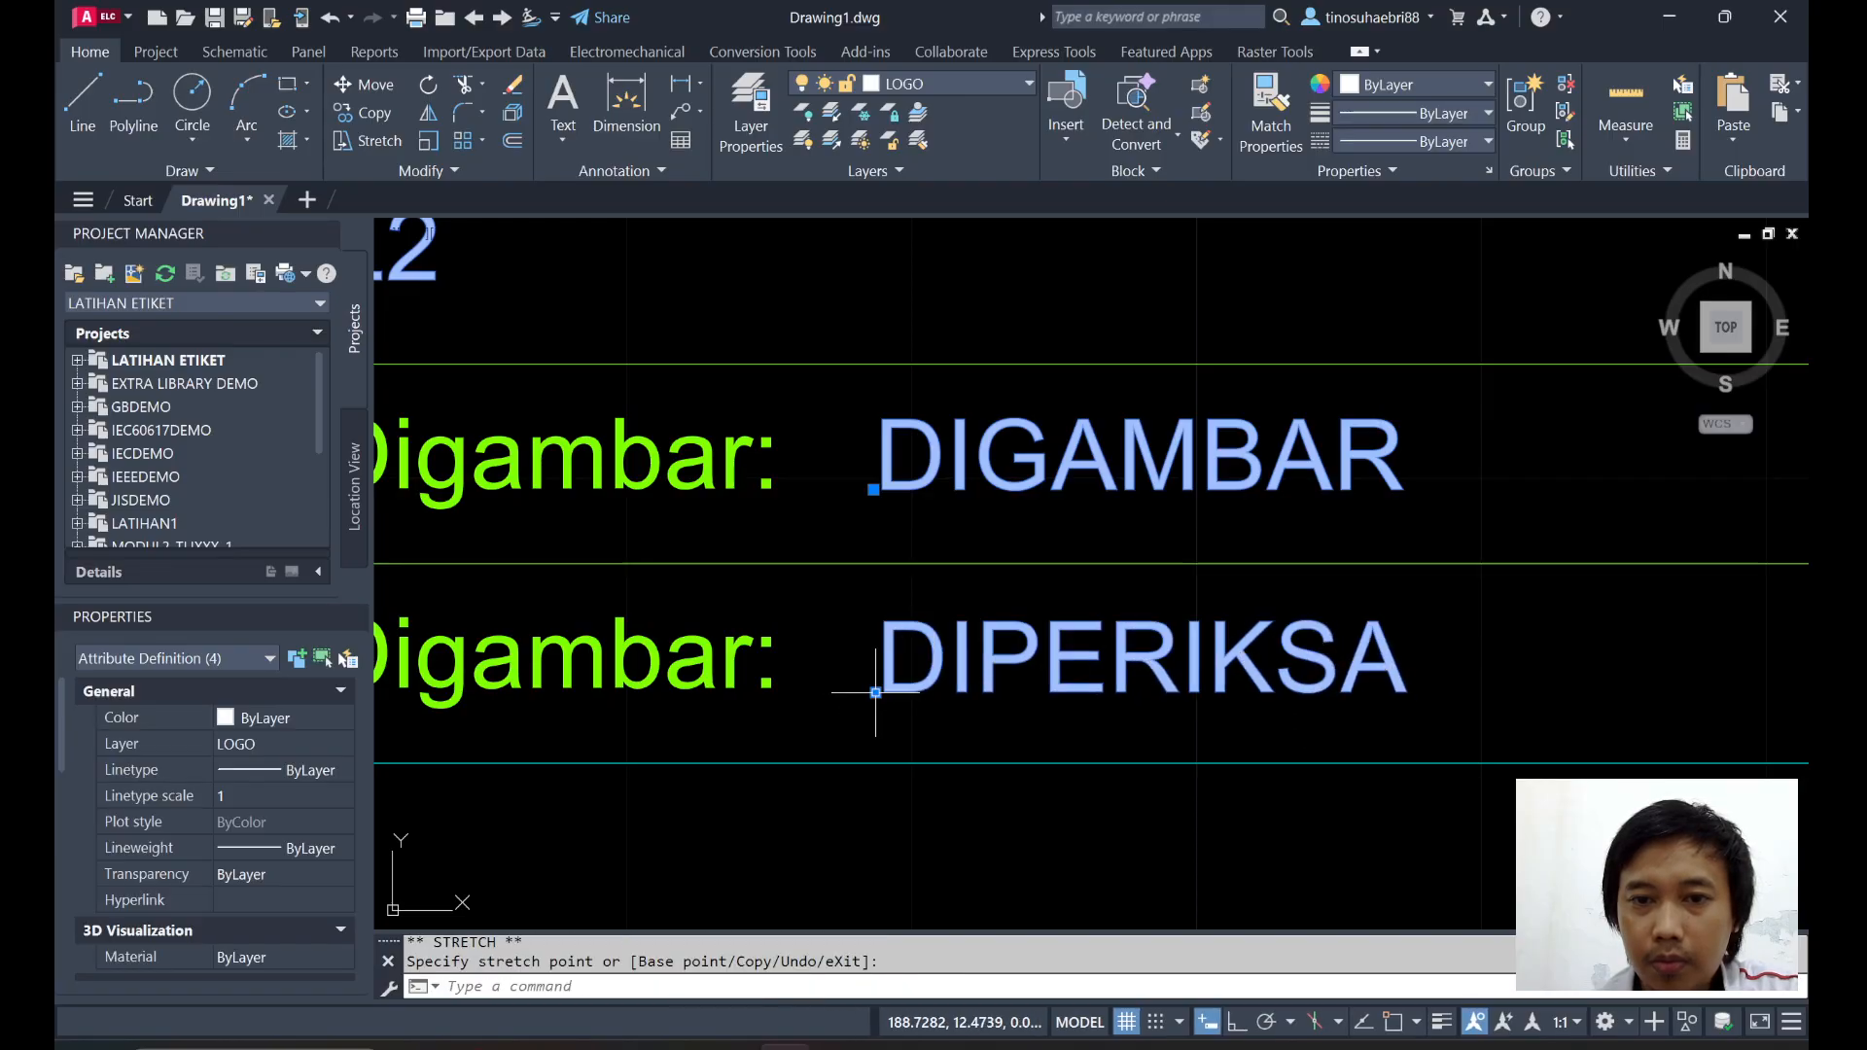
Nudge the UNIT attribute slightly up so it sits level with the Unit: label.
{"action": "middle_click_drag", "start_coordinate": [1385, 656], "coordinate": [638, 632]}
{"action": "middle_click_drag", "start_coordinate": [1187, 628], "coordinate": [617, 600]}
{"action": "middle_click_drag", "start_coordinate": [1221, 603], "coordinate": [954, 648]}
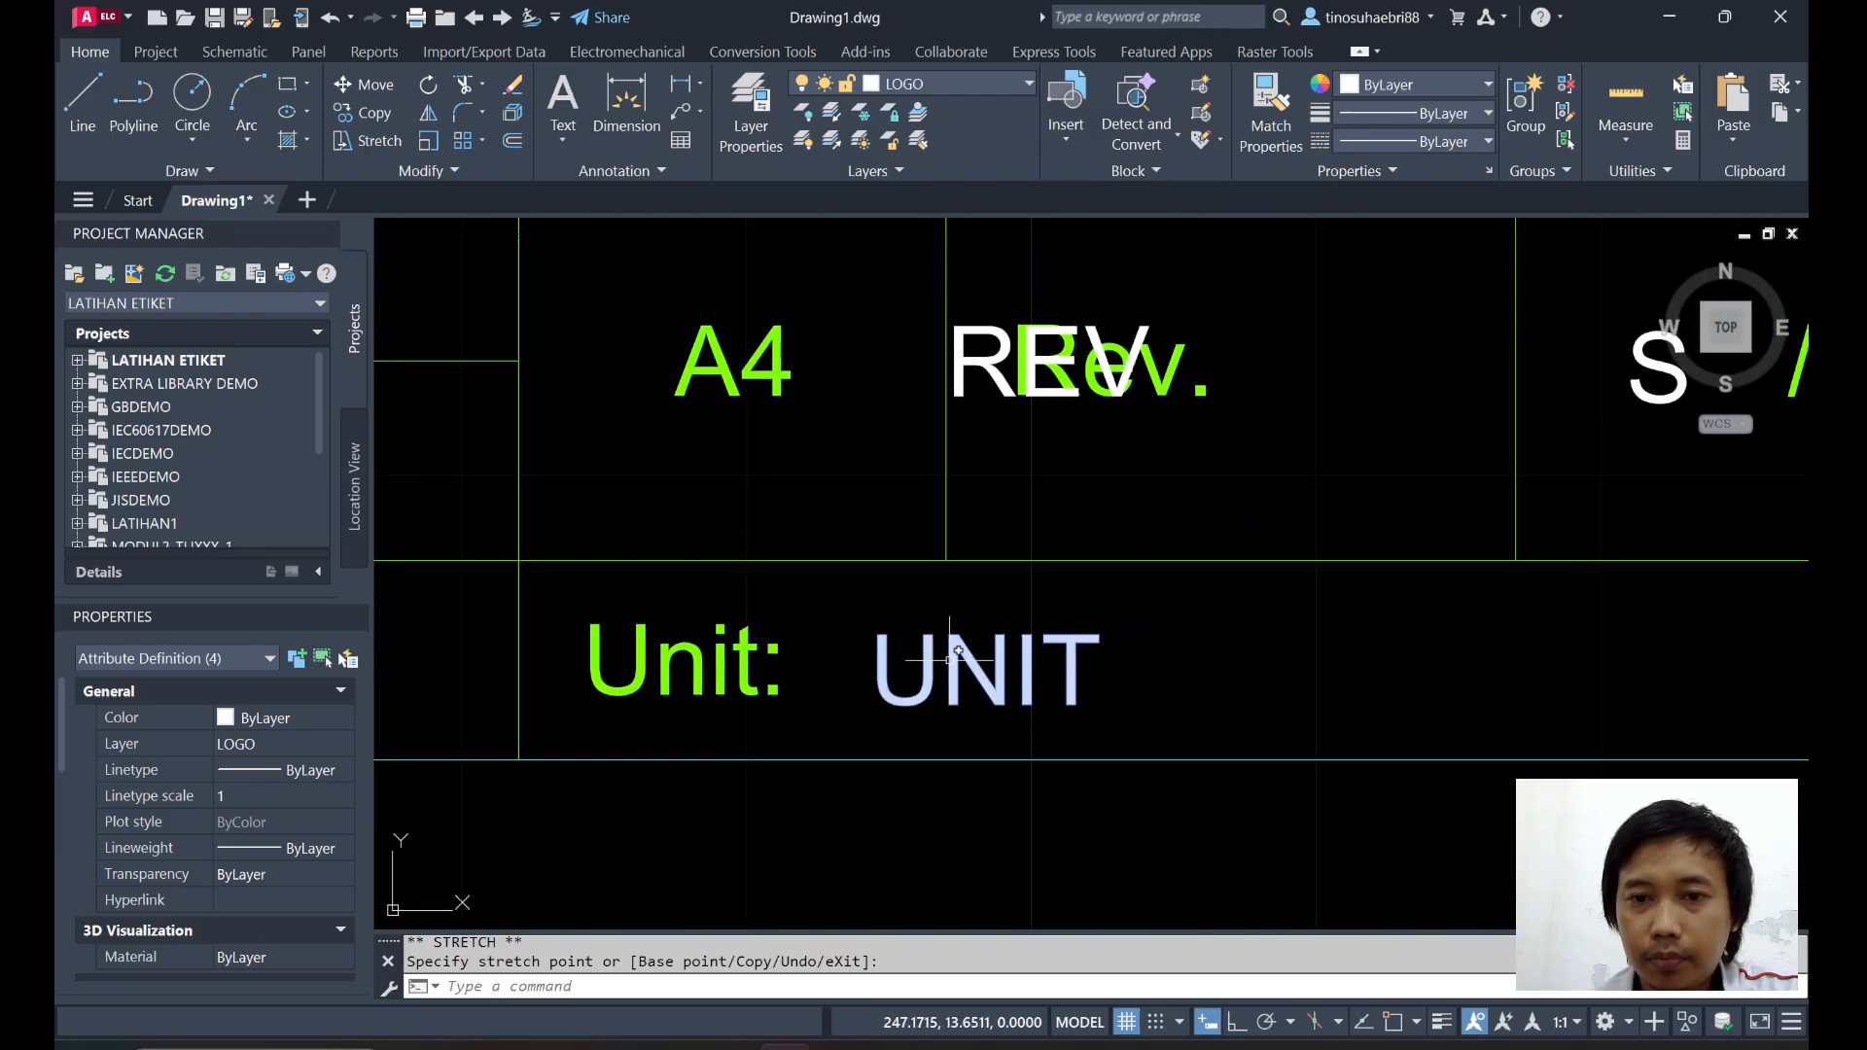
{"action": "left_click", "coordinate": [935, 675]}
{"action": "left_click", "coordinate": [871, 705]}
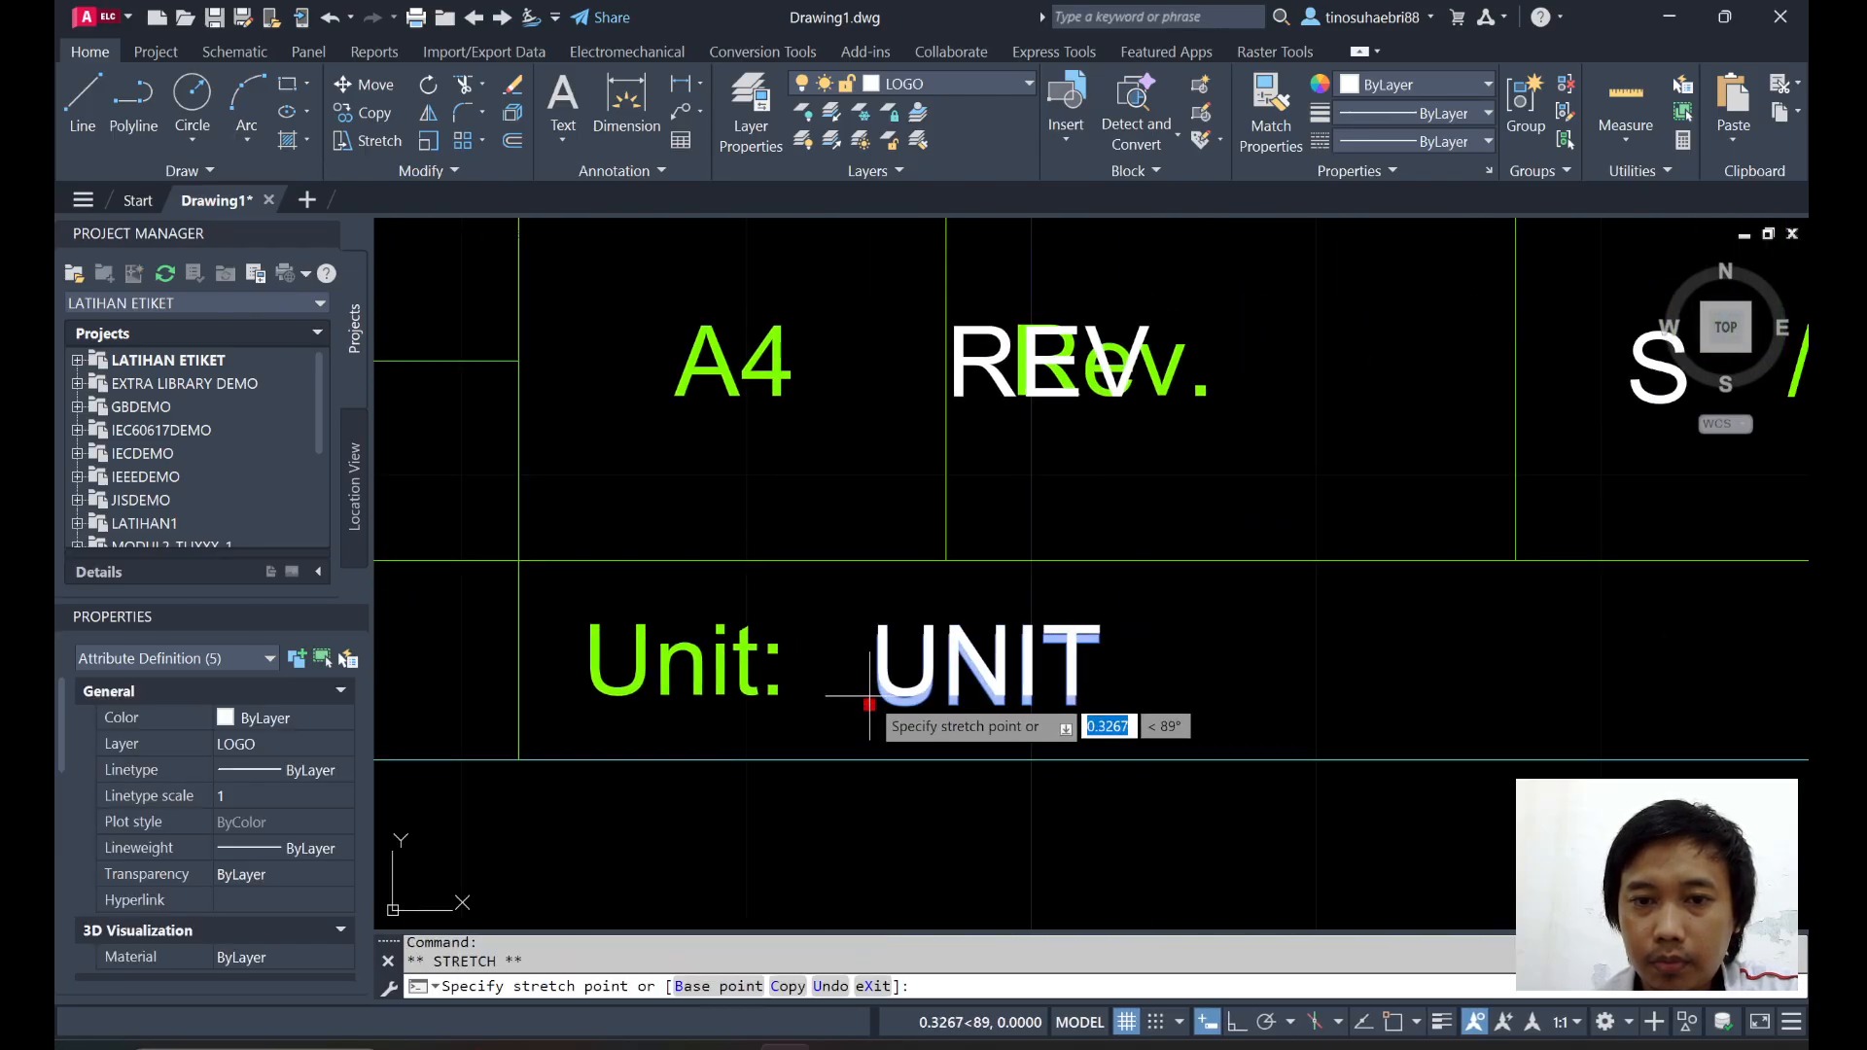
{"action": "left_click", "coordinate": [870, 697]}
Move the REV attribute off the cell's edge and place it directly after the Rev. label.
{"action": "middle_click_drag", "start_coordinate": [1196, 610], "coordinate": [952, 698]}
{"action": "left_click", "coordinate": [715, 455]}
{"action": "left_click", "coordinate": [703, 483]}
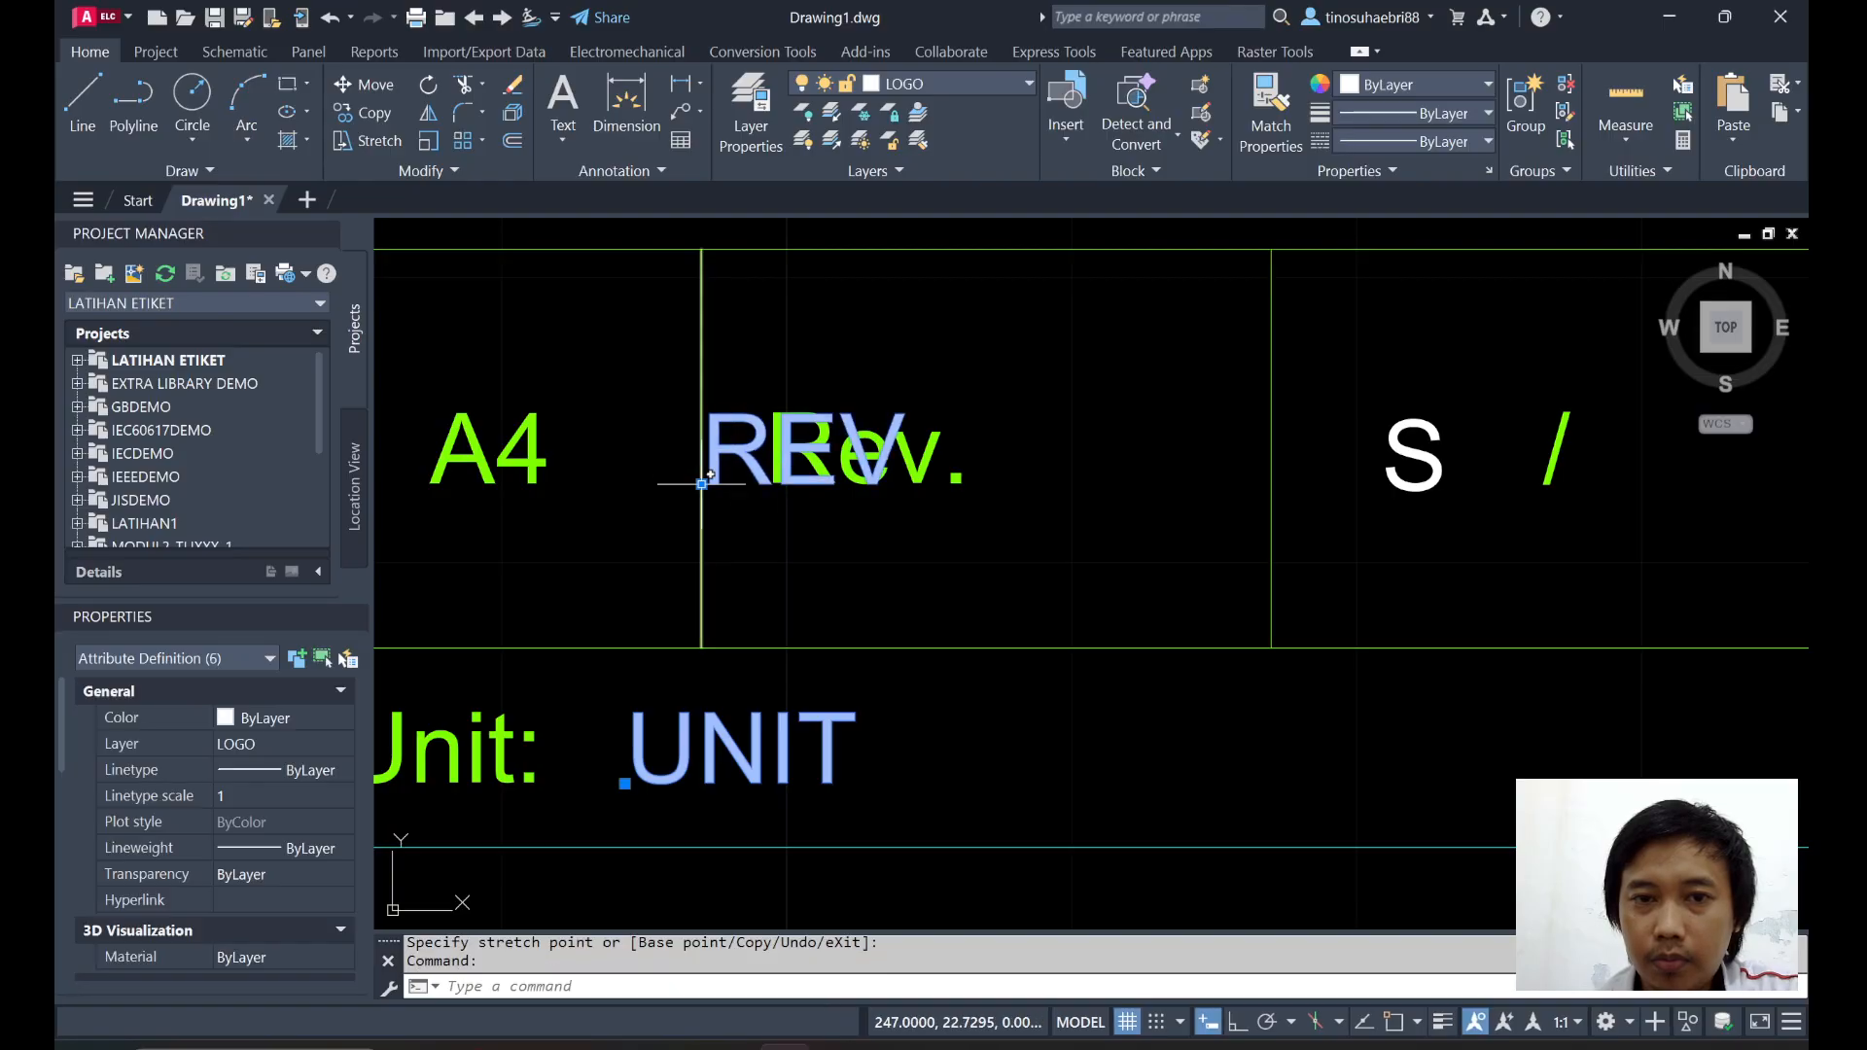
{"action": "left_click", "coordinate": [994, 480]}
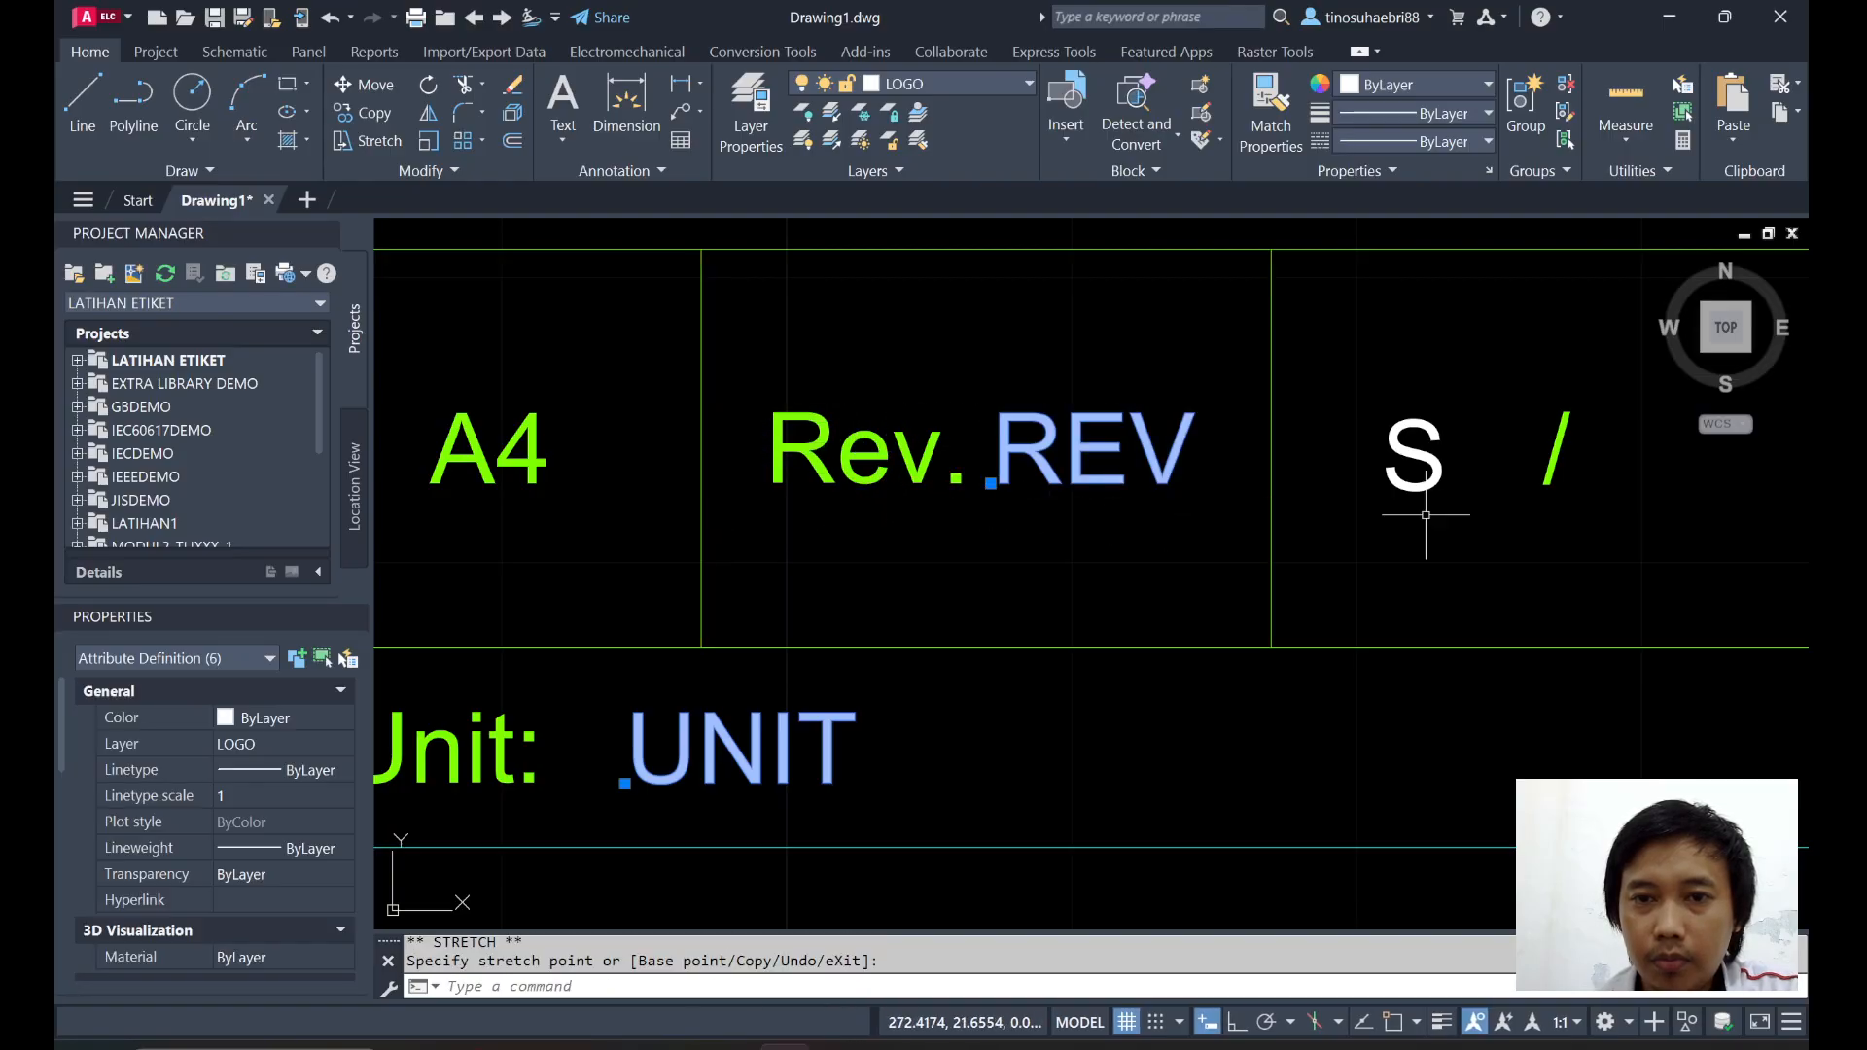
Nudge the S attribute slightly up so it lines up with the slash beside it.
{"action": "middle_click_drag", "start_coordinate": [1430, 522], "coordinate": [701, 437]}
{"action": "left_click", "coordinate": [669, 428]}
{"action": "left_click", "coordinate": [623, 452]}
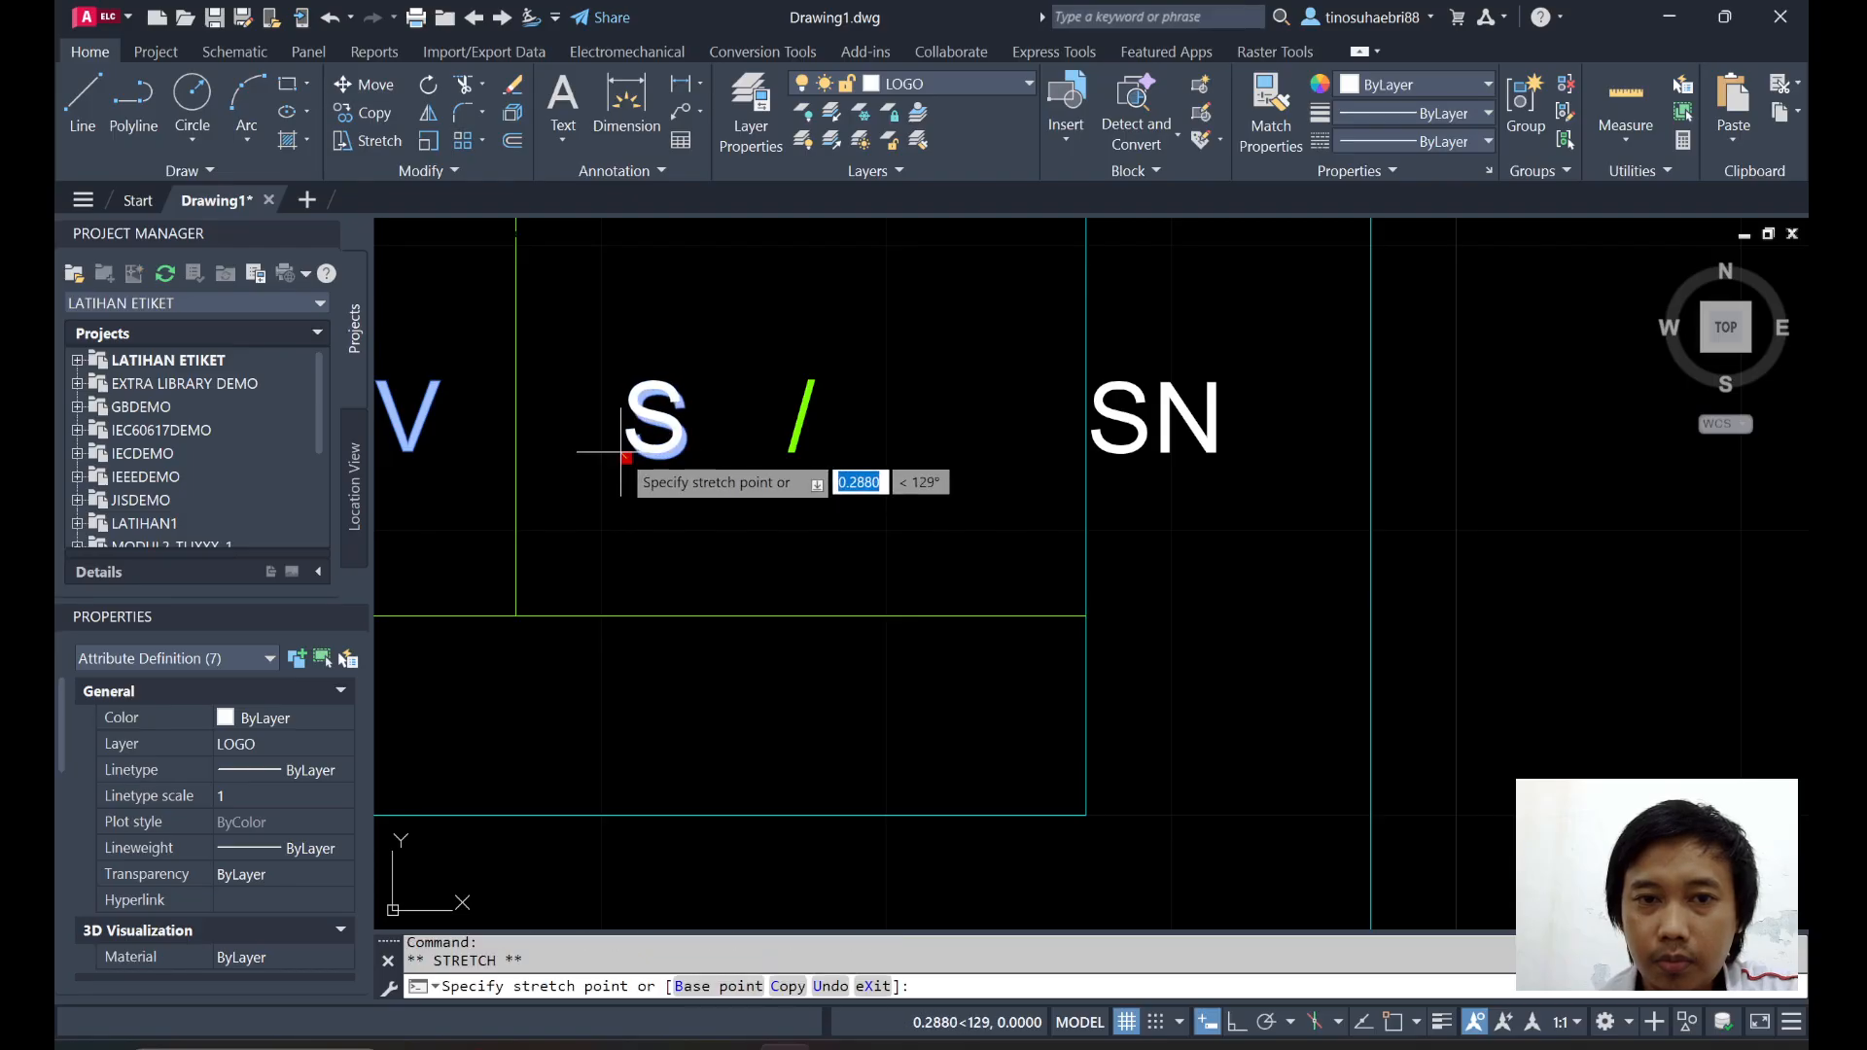
{"action": "key", "text": "Escape"}
Deselect the other attributes and move SN from outside the title block's edge to just after the slash.
{"action": "left_click", "coordinate": [1101, 459]}
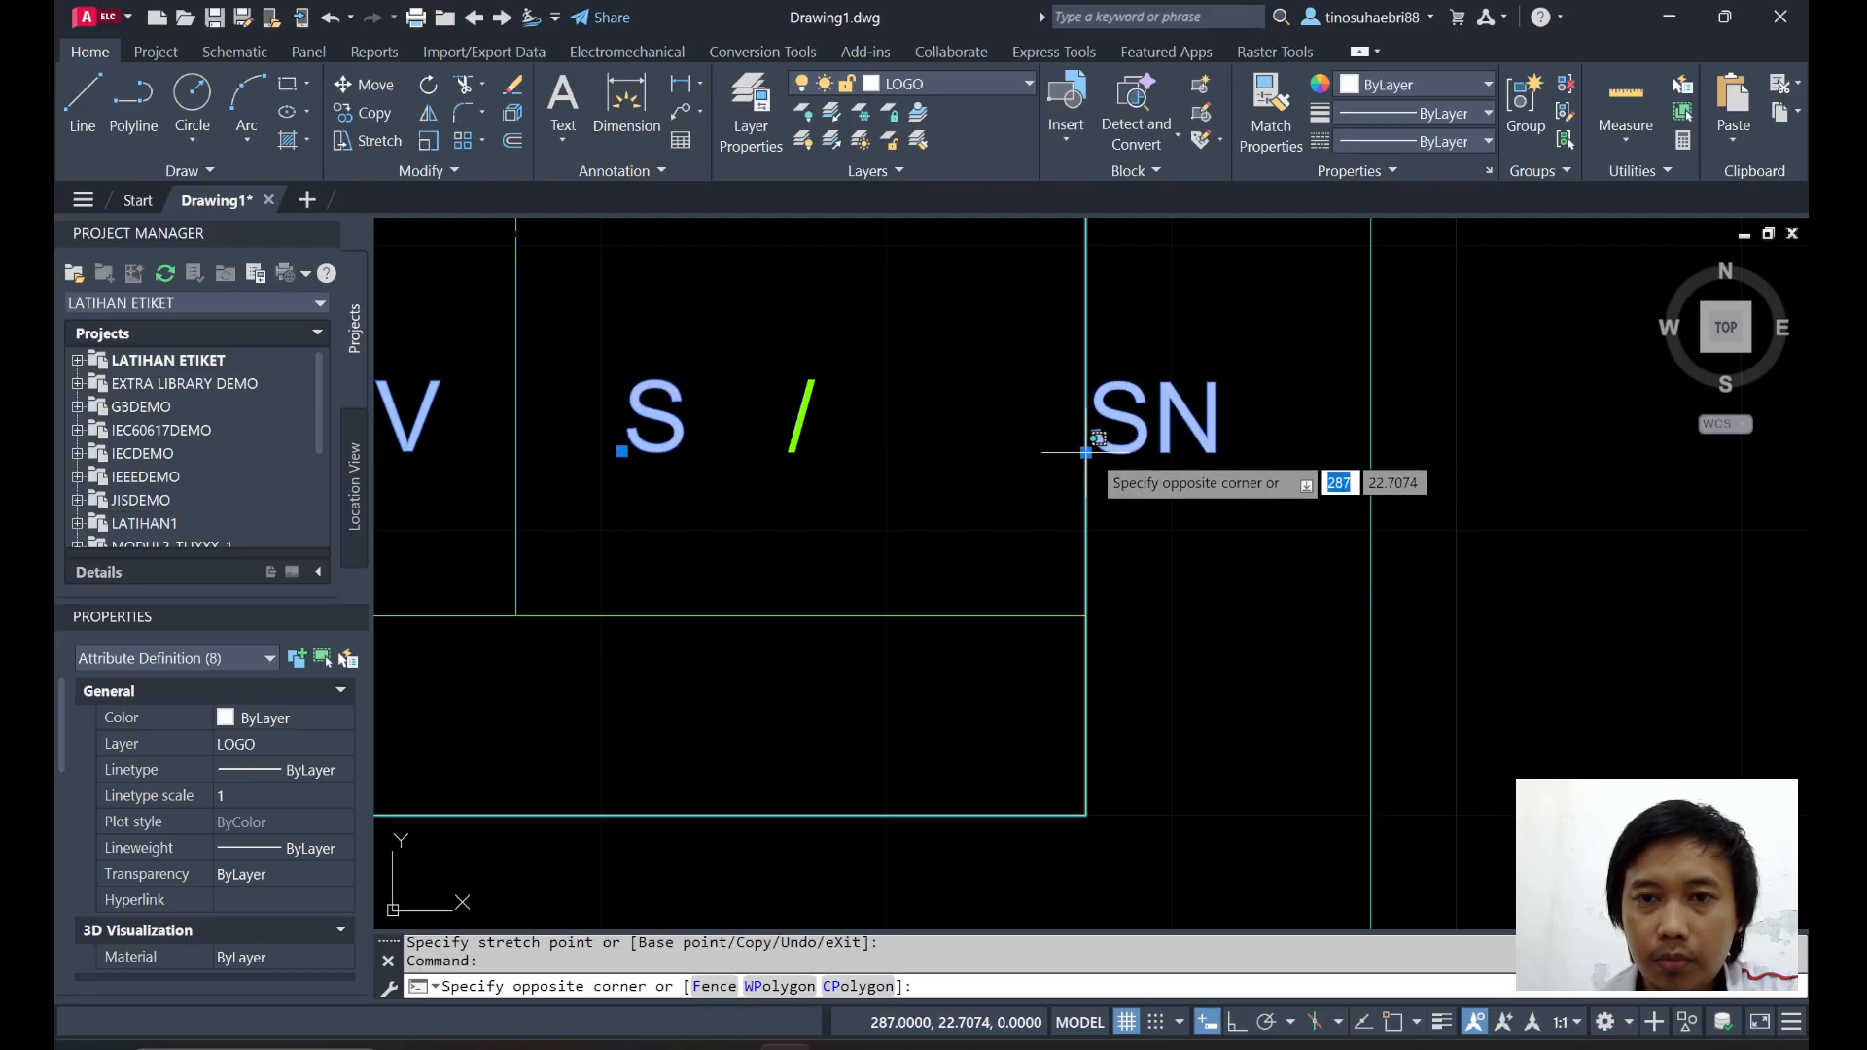
{"action": "left_click", "coordinate": [975, 449]}
{"action": "key", "text": "Escape"}
{"action": "left_click", "coordinate": [1141, 441]}
{"action": "left_click", "coordinate": [1147, 438]}
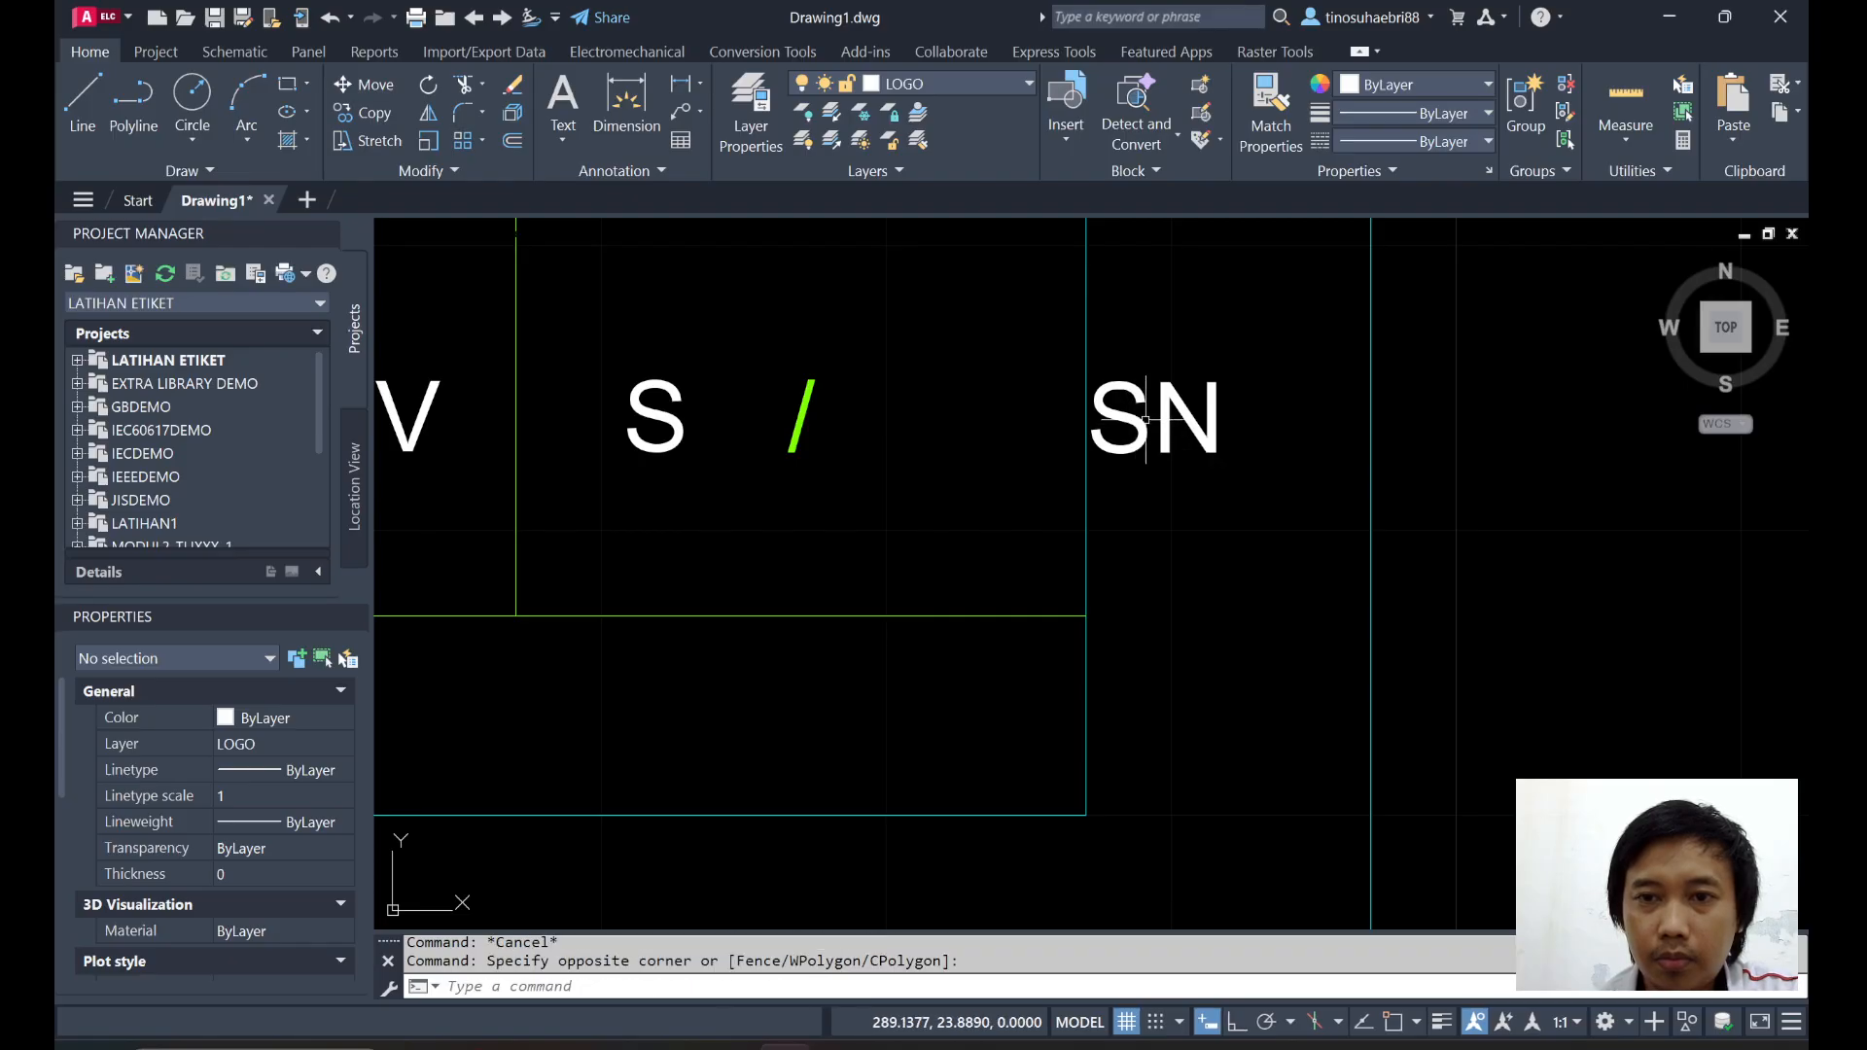
{"action": "left_click", "coordinate": [1246, 391]}
{"action": "left_click", "coordinate": [1180, 436]}
{"action": "left_click", "coordinate": [1087, 453]}
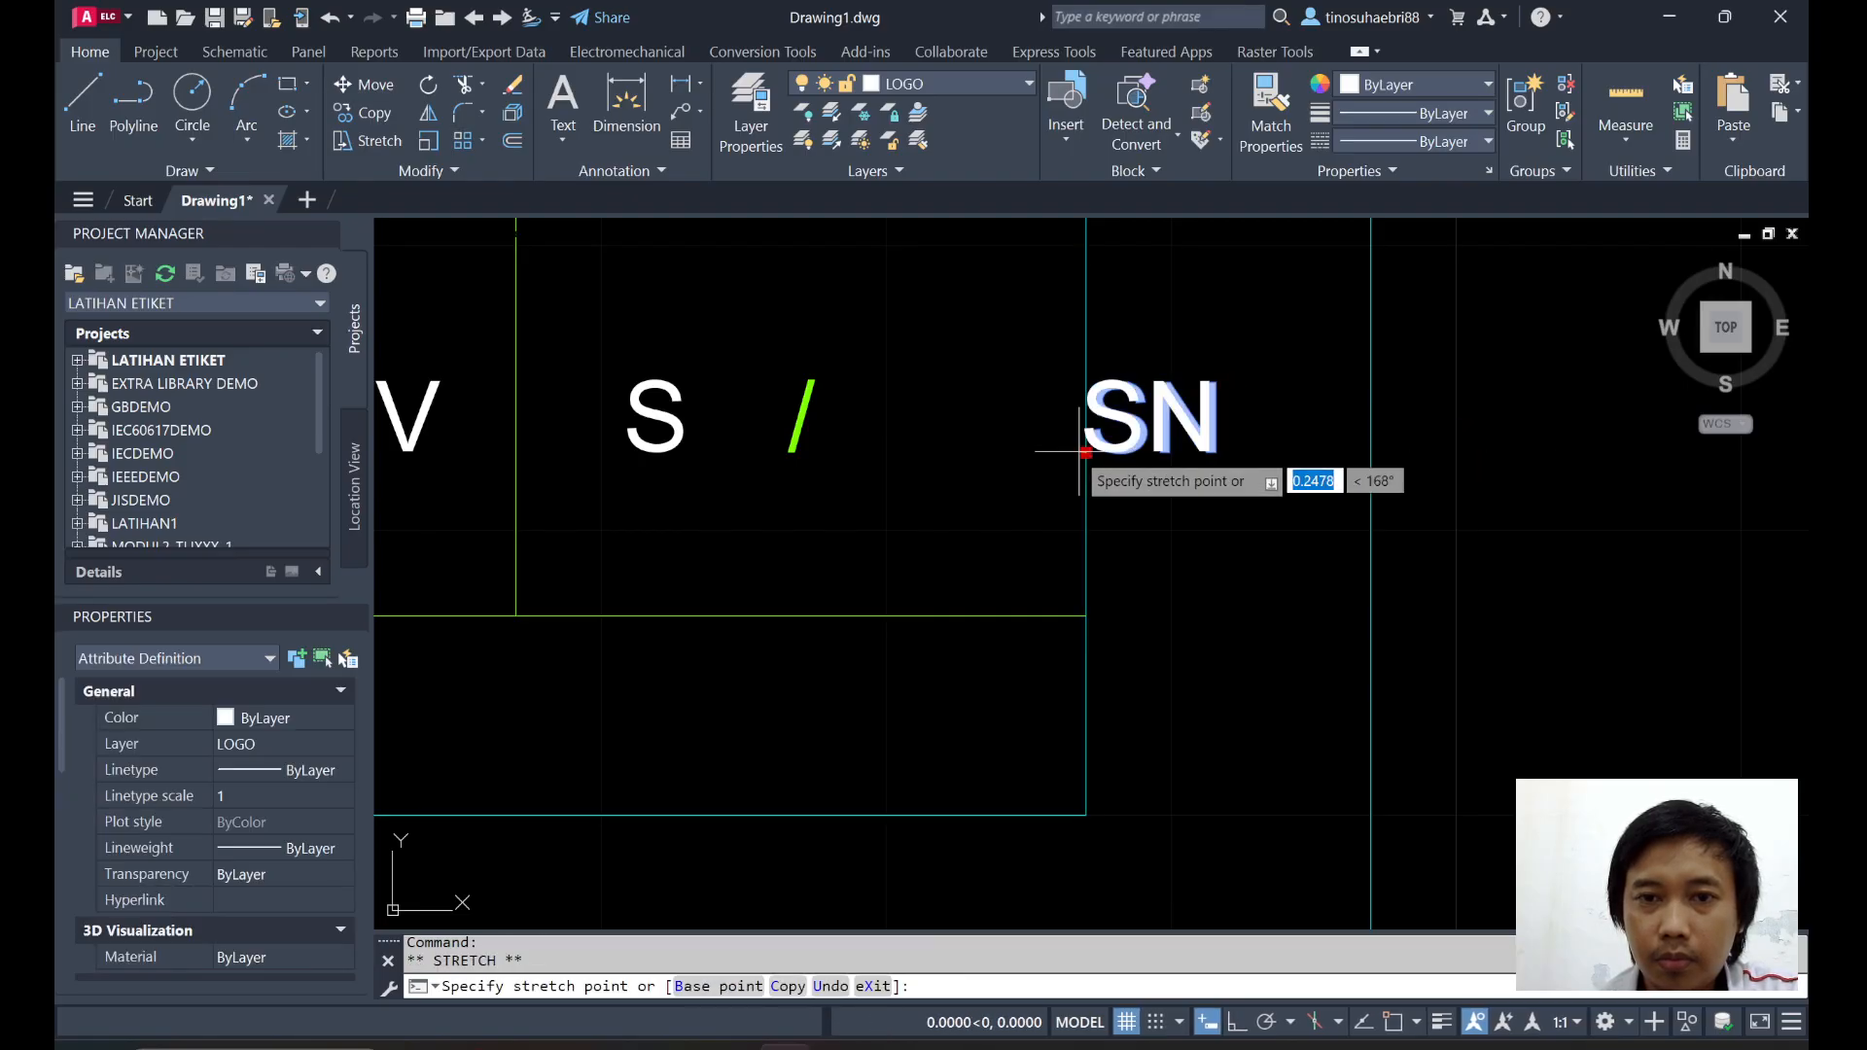
{"action": "left_click", "coordinate": [860, 455]}
{"action": "middle_click_drag", "start_coordinate": [855, 450], "coordinate": [1075, 500]}
{"action": "scroll", "coordinate": [616, 366], "scroll_direction": "down", "scroll_amount": 2}
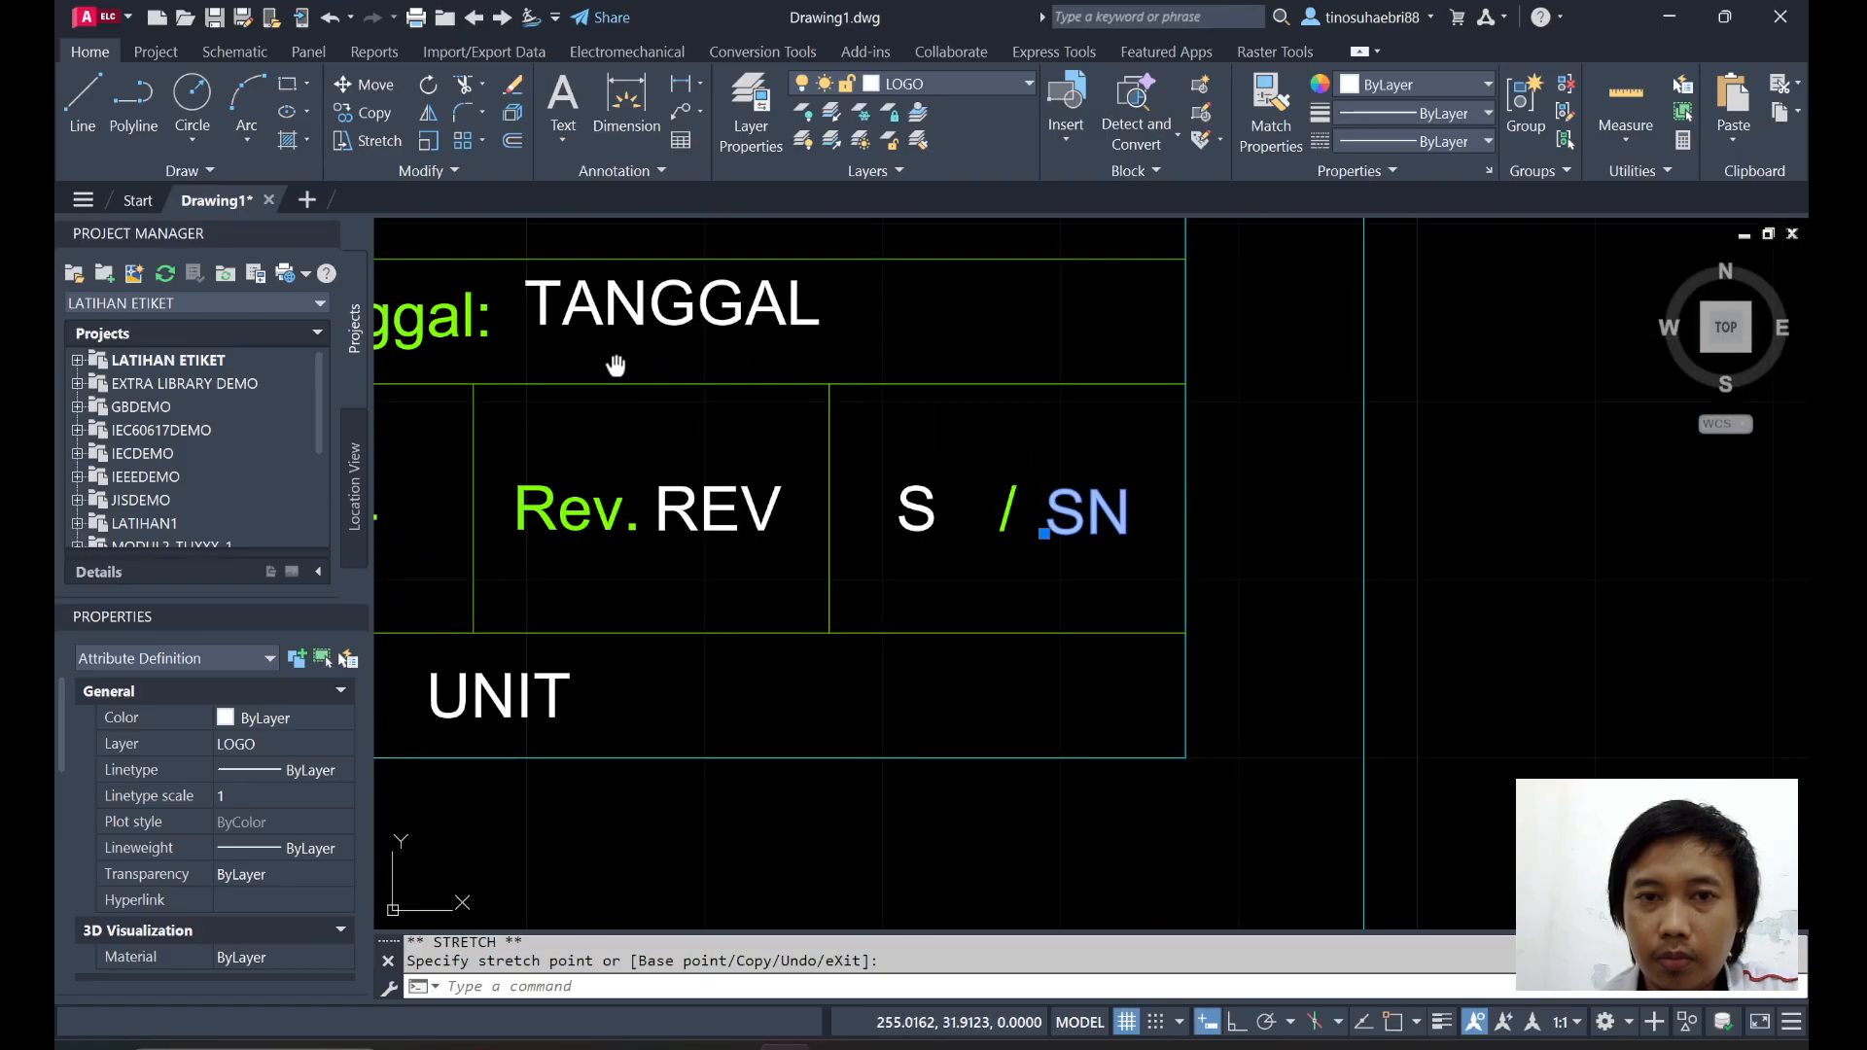
Move the TANGGAL attribute down into line with the Tanggal: label and clear the selection.
{"action": "scroll", "coordinate": [810, 392], "scroll_direction": "up", "scroll_amount": 3}
{"action": "left_click", "coordinate": [803, 396]}
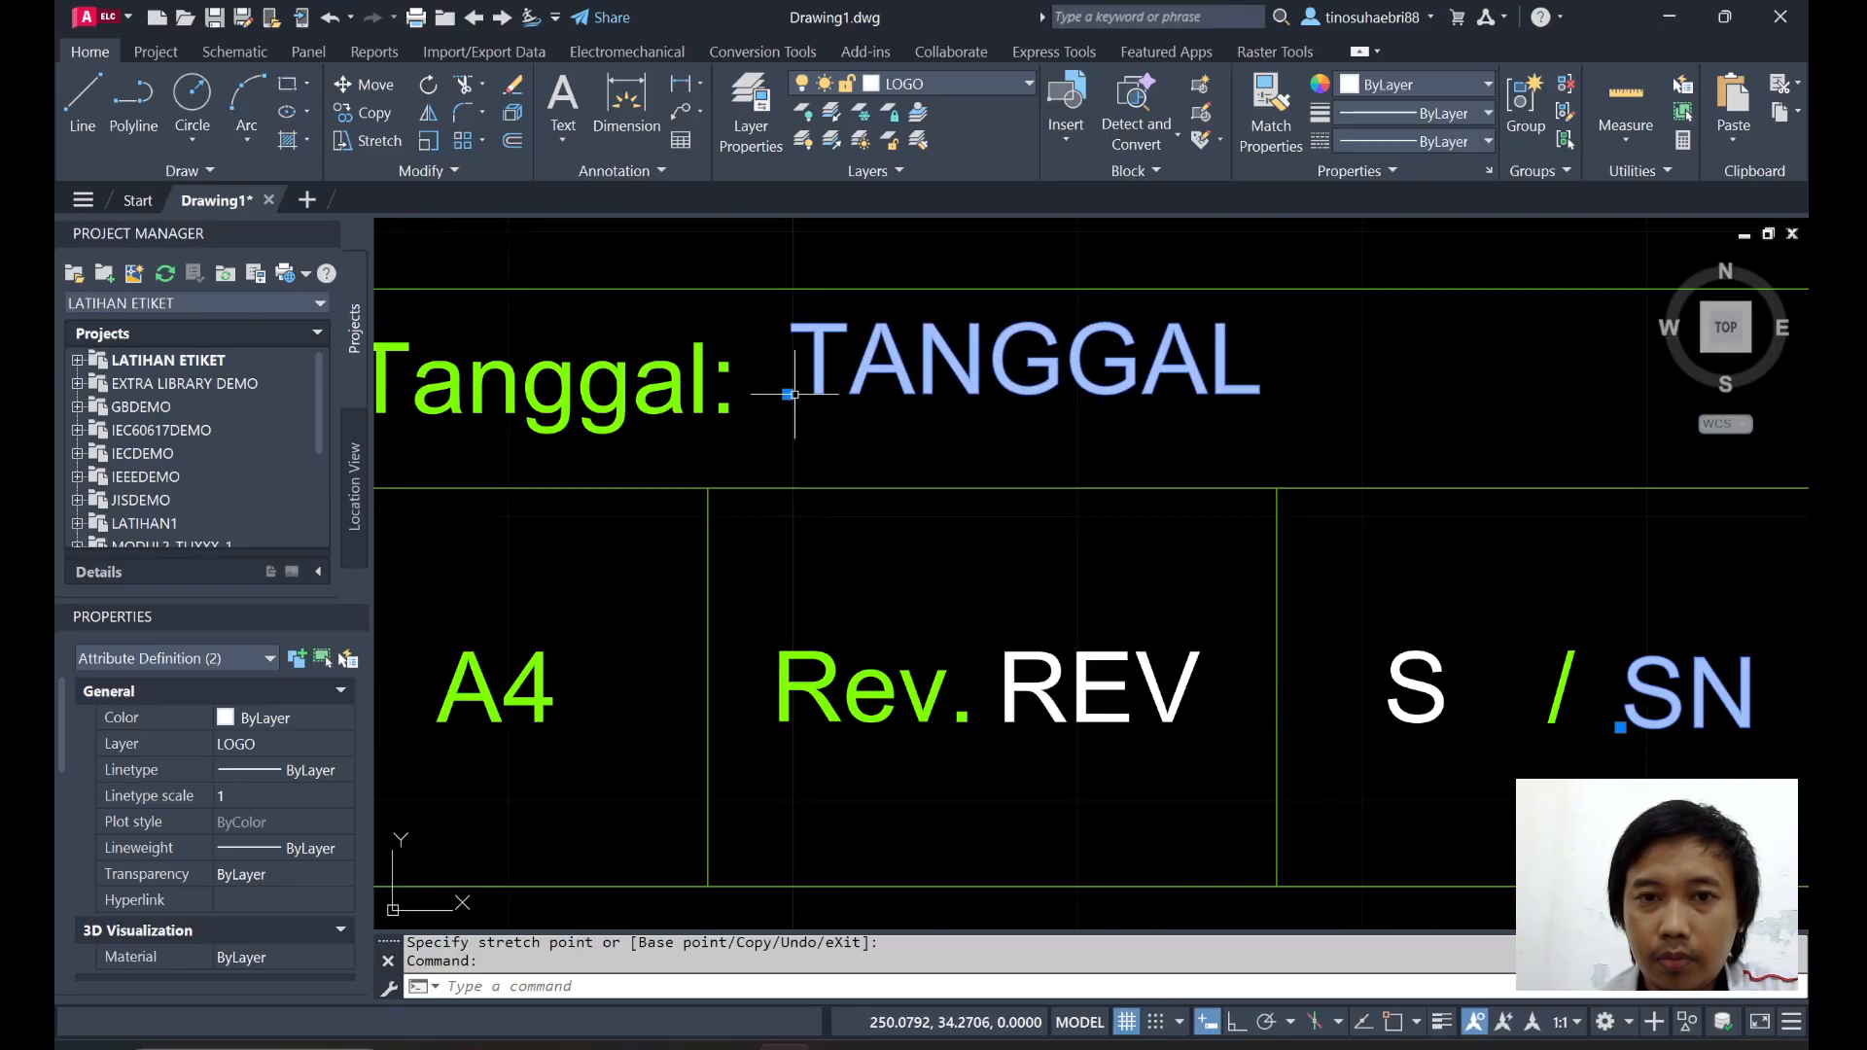
{"action": "left_click", "coordinate": [791, 395]}
{"action": "scroll", "coordinate": [893, 411], "scroll_direction": "down", "scroll_amount": 3}
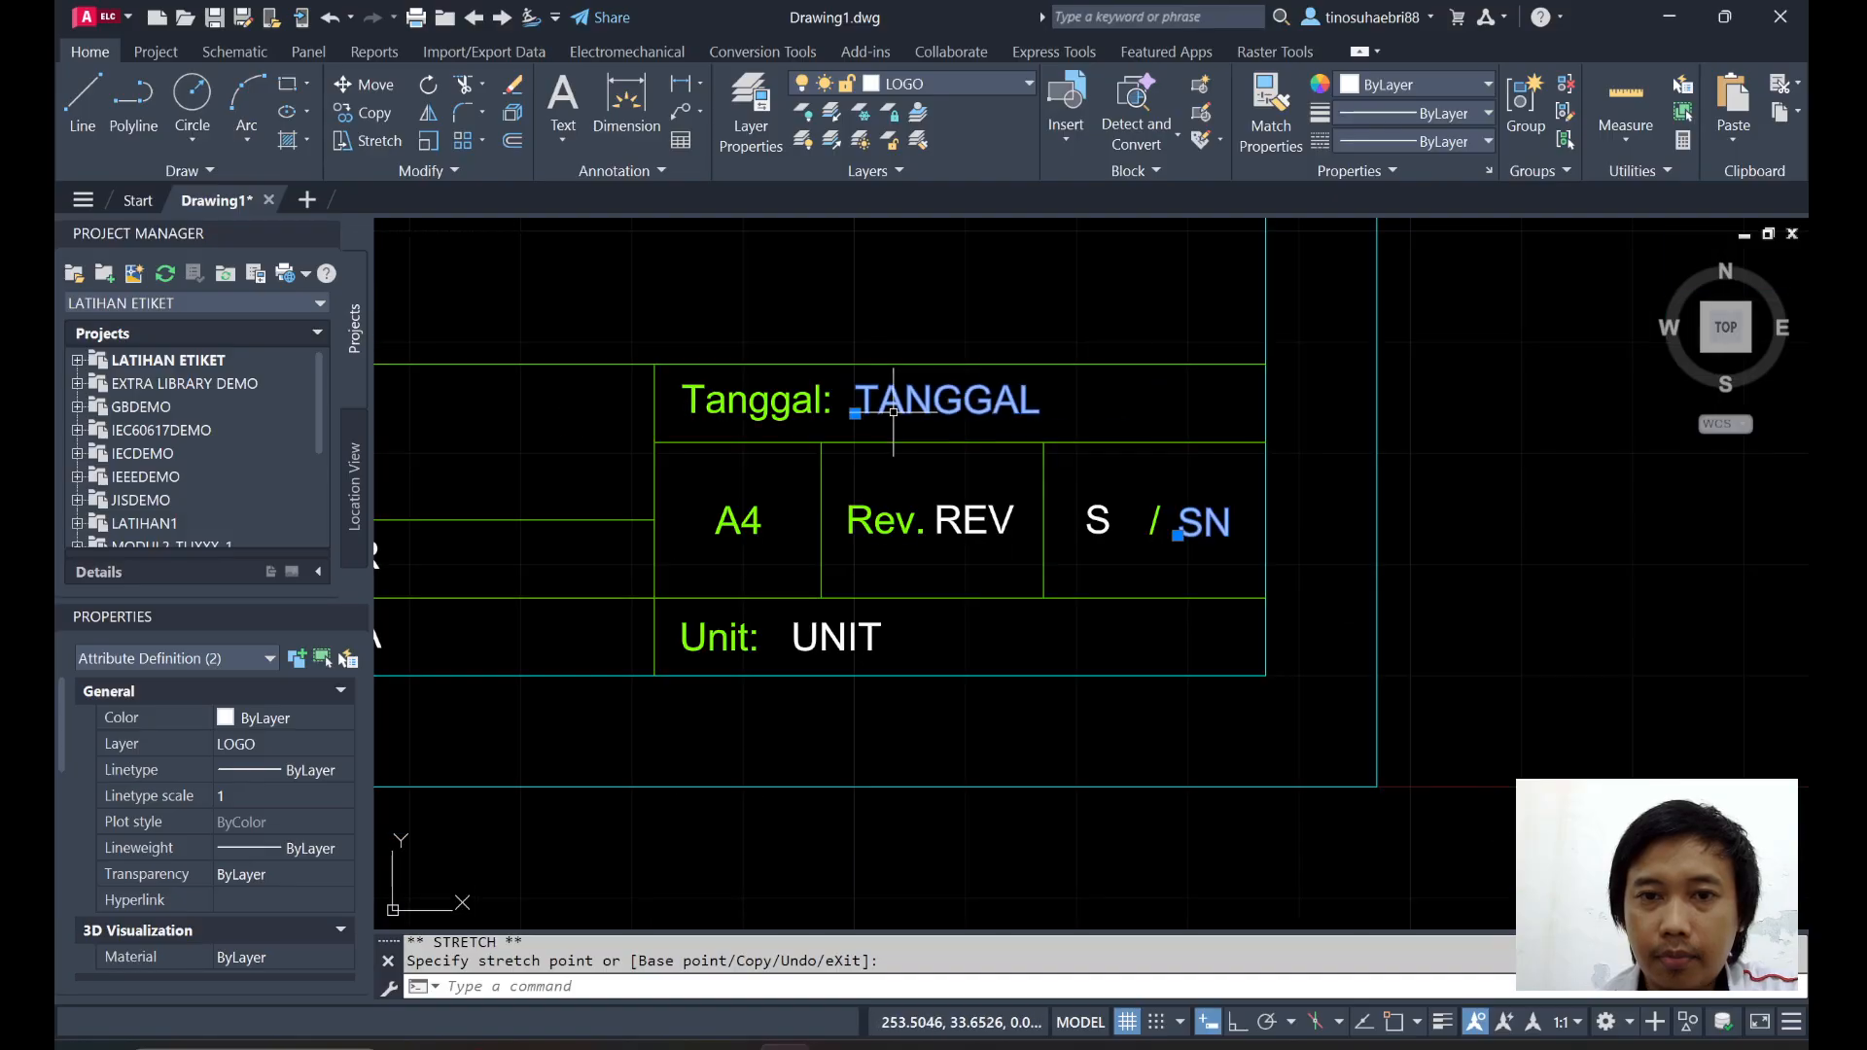
{"action": "scroll", "coordinate": [893, 411], "scroll_direction": "down", "scroll_amount": 1}
{"action": "middle_click_drag", "start_coordinate": [846, 422], "coordinate": [1132, 444]}
{"action": "left_click", "coordinate": [1559, 459]}
{"action": "key", "text": "Escape"}
{"action": "key", "text": "Escape"}
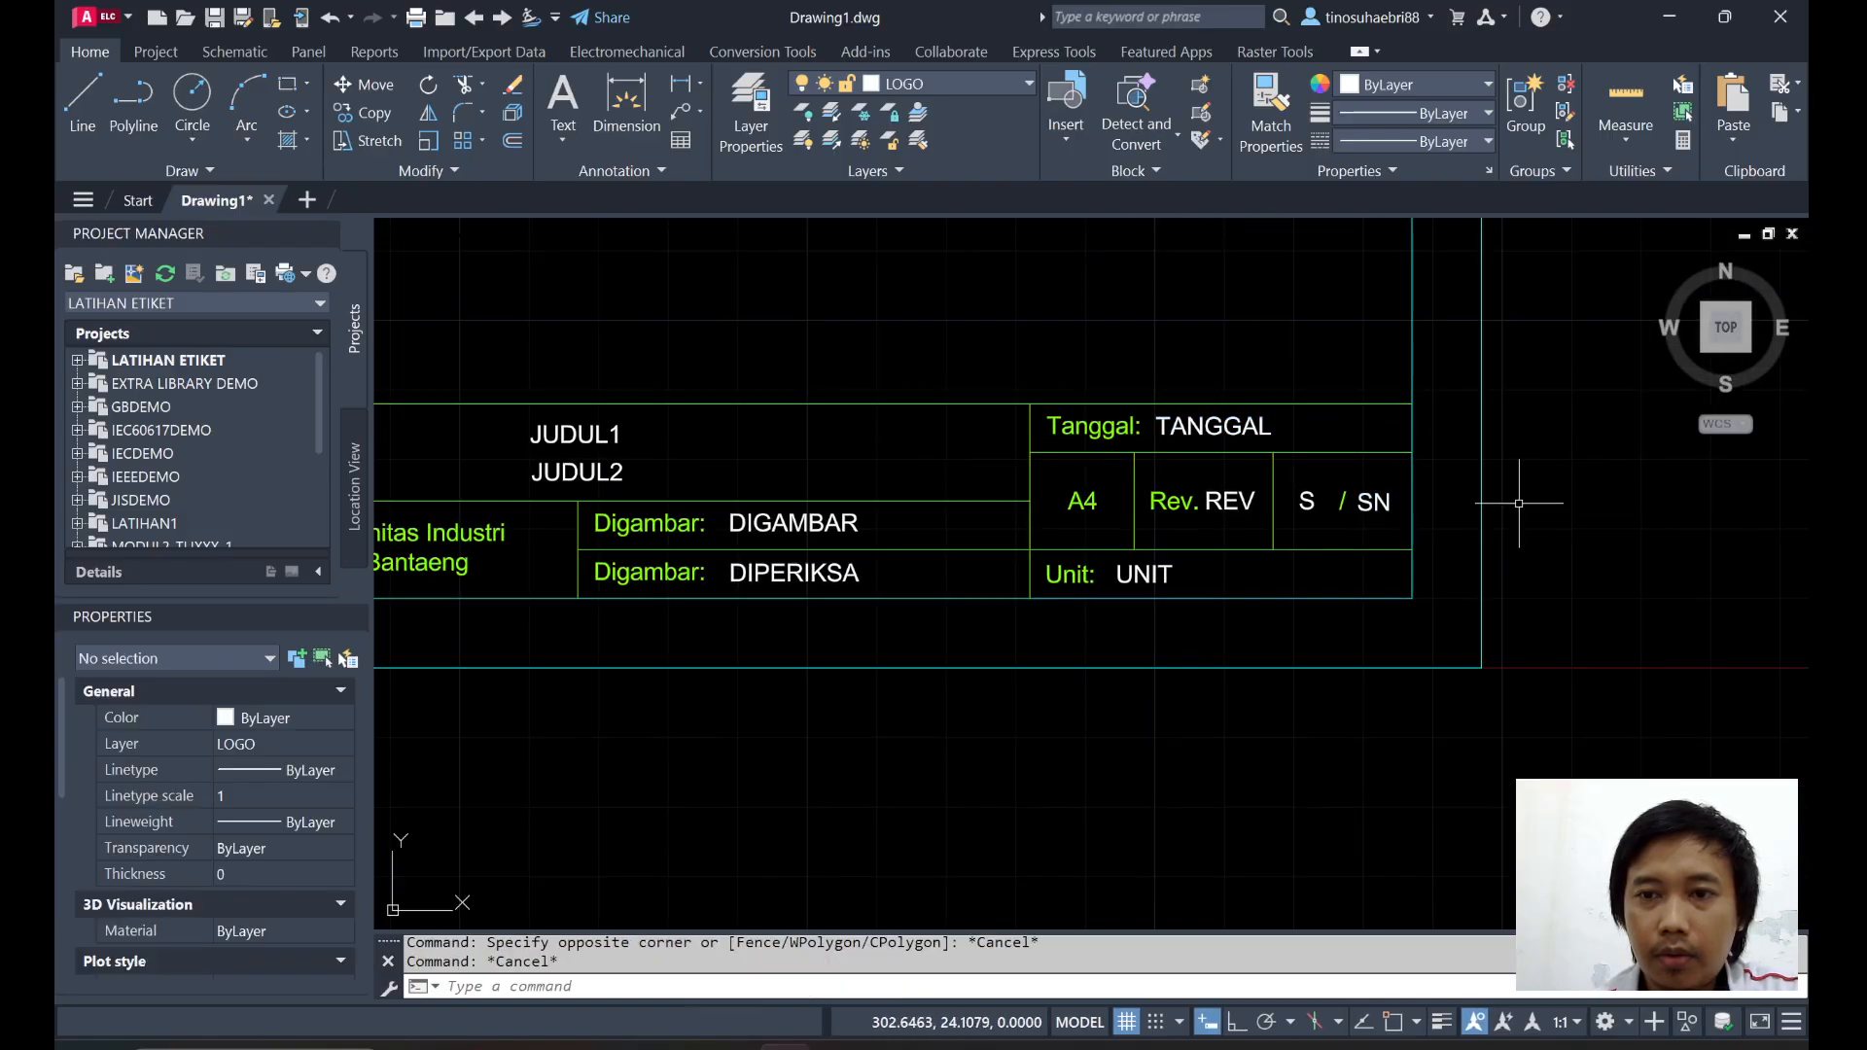
{"action": "scroll", "coordinate": [1605, 534], "scroll_direction": "down", "scroll_amount": 2}
{"action": "scroll", "coordinate": [1080, 364], "scroll_direction": "down", "scroll_amount": 1}
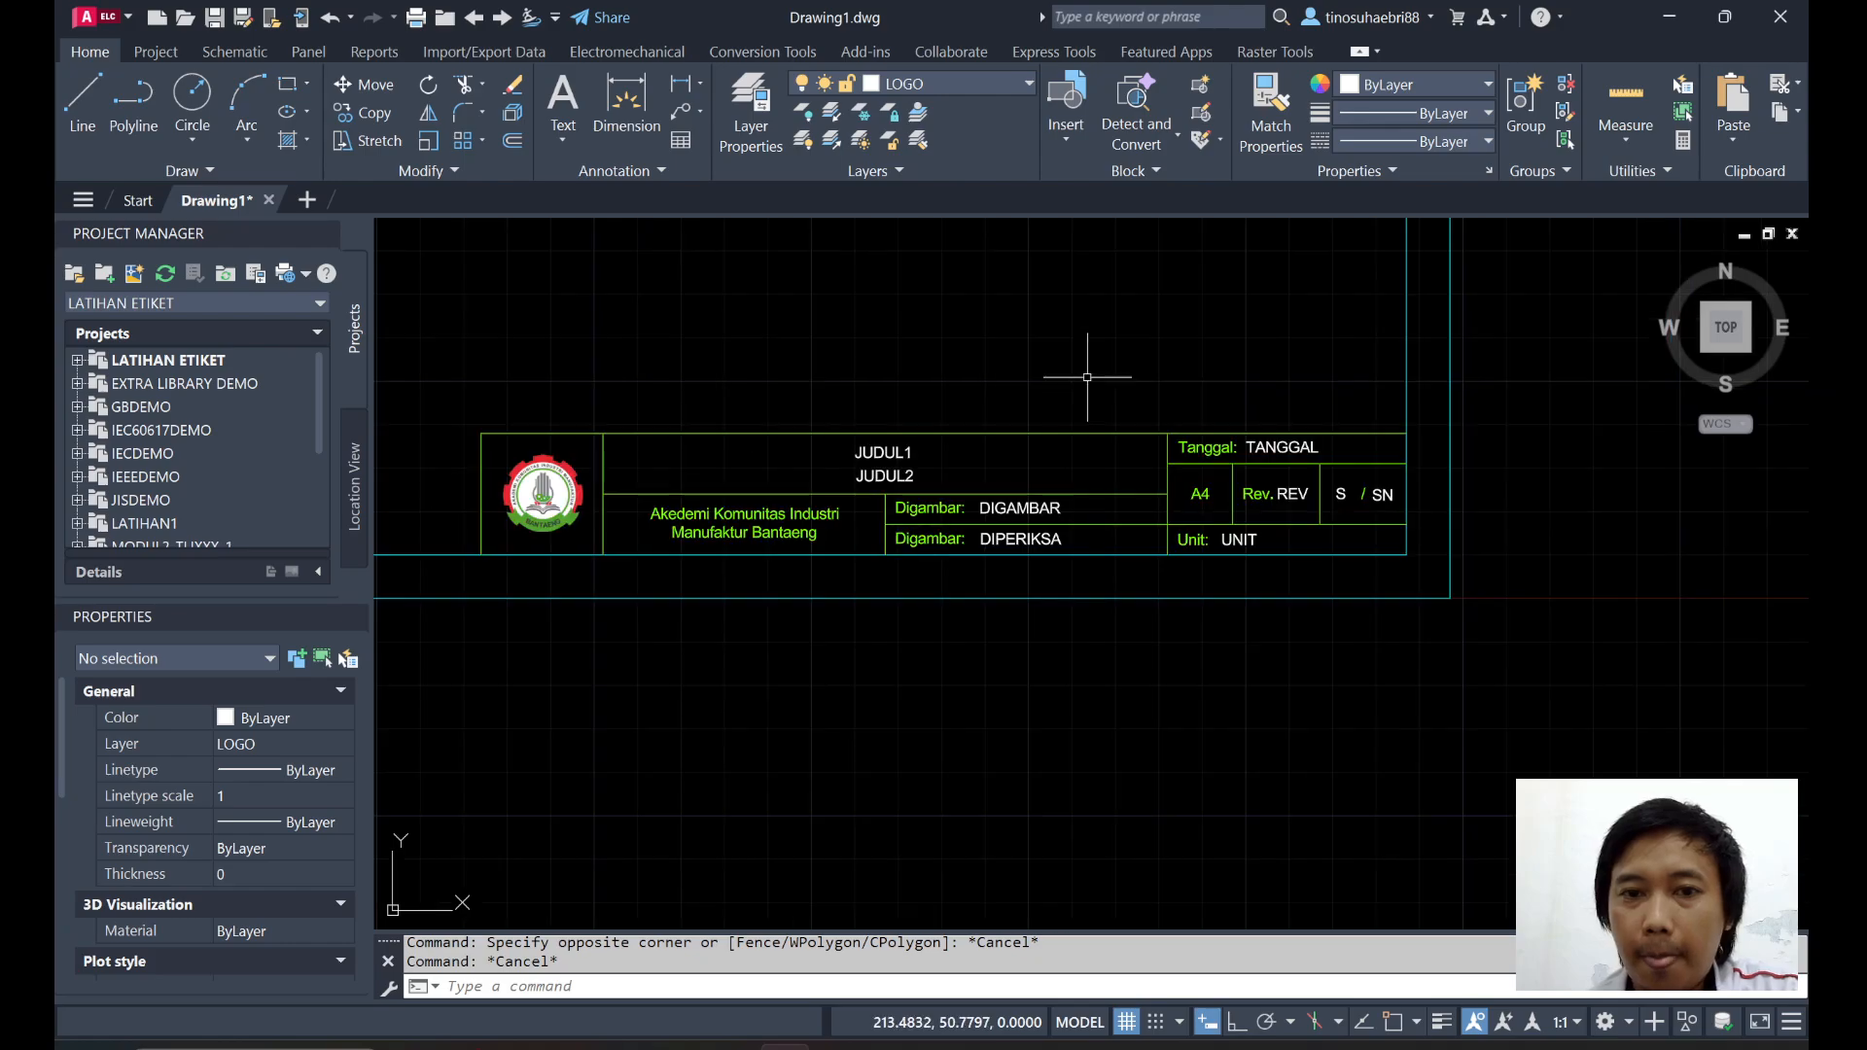
{"action": "scroll", "coordinate": [1304, 521], "scroll_direction": "down", "scroll_amount": 2}
{"action": "scroll", "coordinate": [1054, 480], "scroll_direction": "up", "scroll_amount": 1}
{"action": "scroll", "coordinate": [1051, 470], "scroll_direction": "up", "scroll_amount": 2}
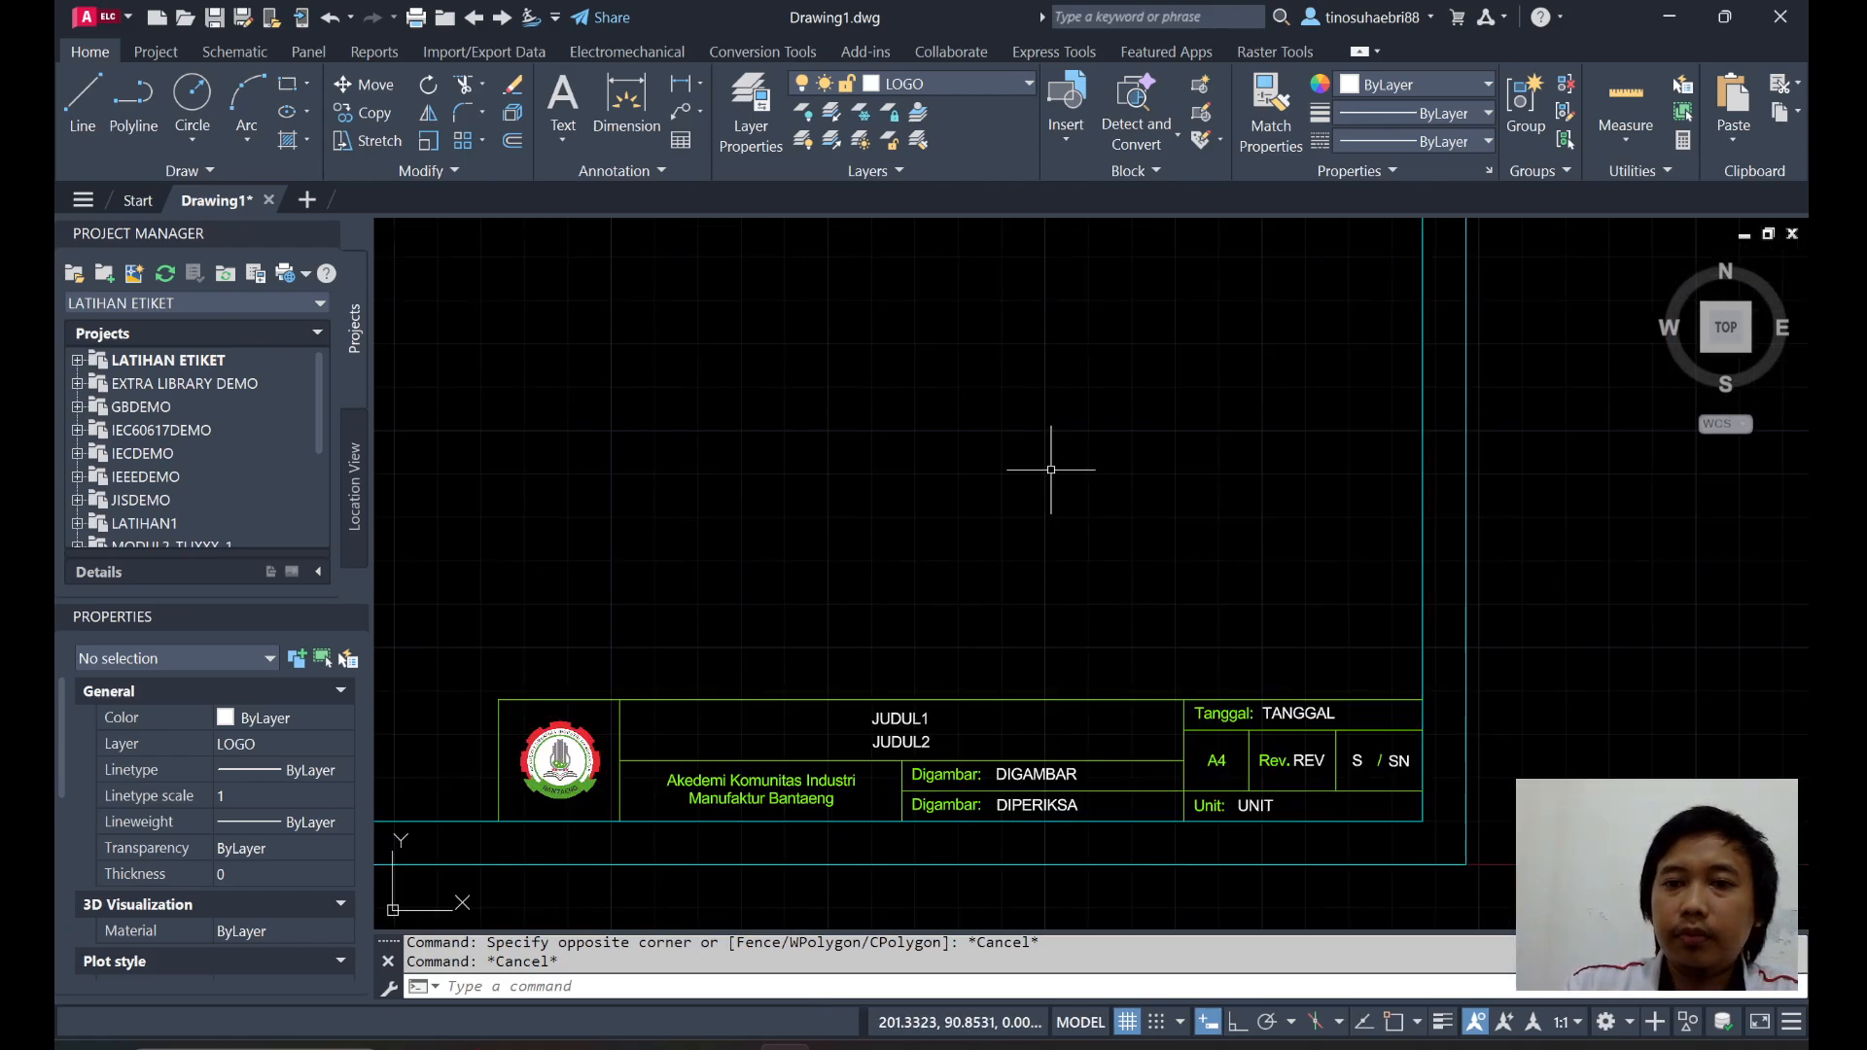
{"action": "scroll", "coordinate": [1052, 470], "scroll_direction": "down", "scroll_amount": 2}
{"action": "middle_click_drag", "start_coordinate": [1001, 312], "coordinate": [1138, 492]}
{"action": "type", "text": "BLO"}
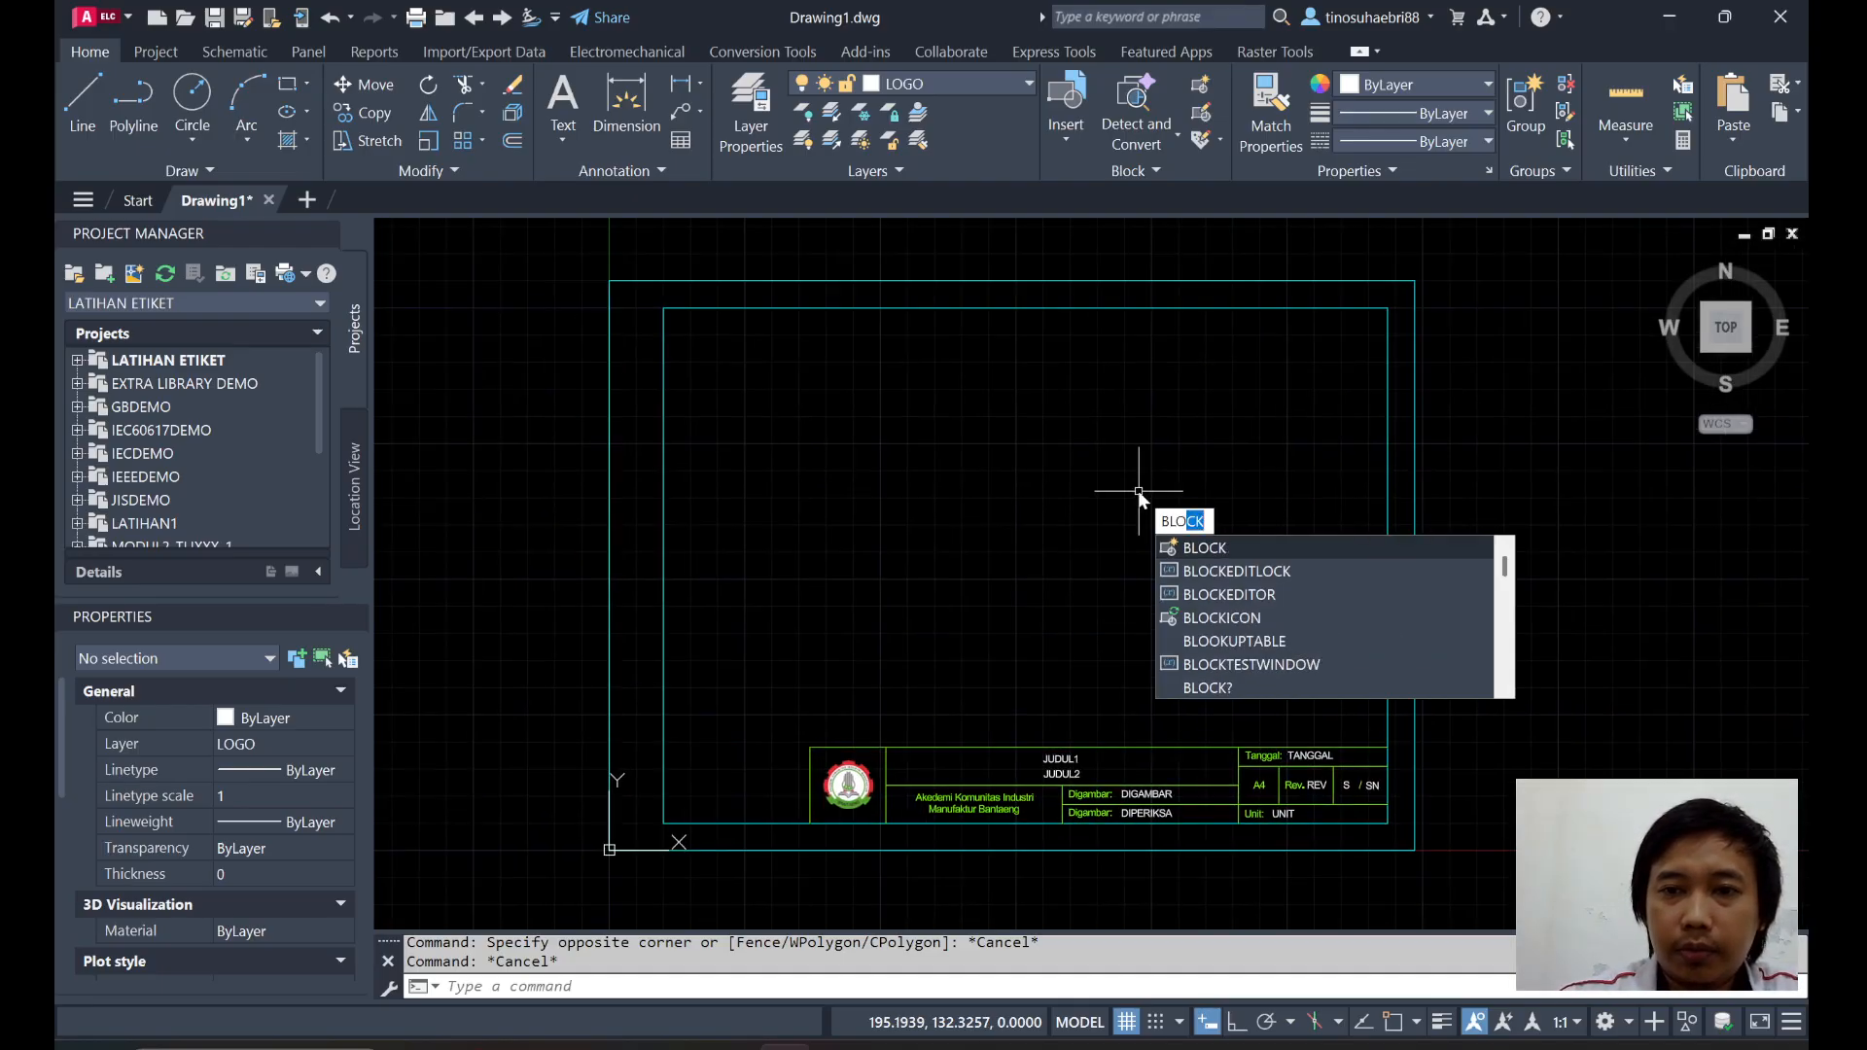
{"action": "key", "text": "Return"}
{"action": "key", "text": "Escape"}
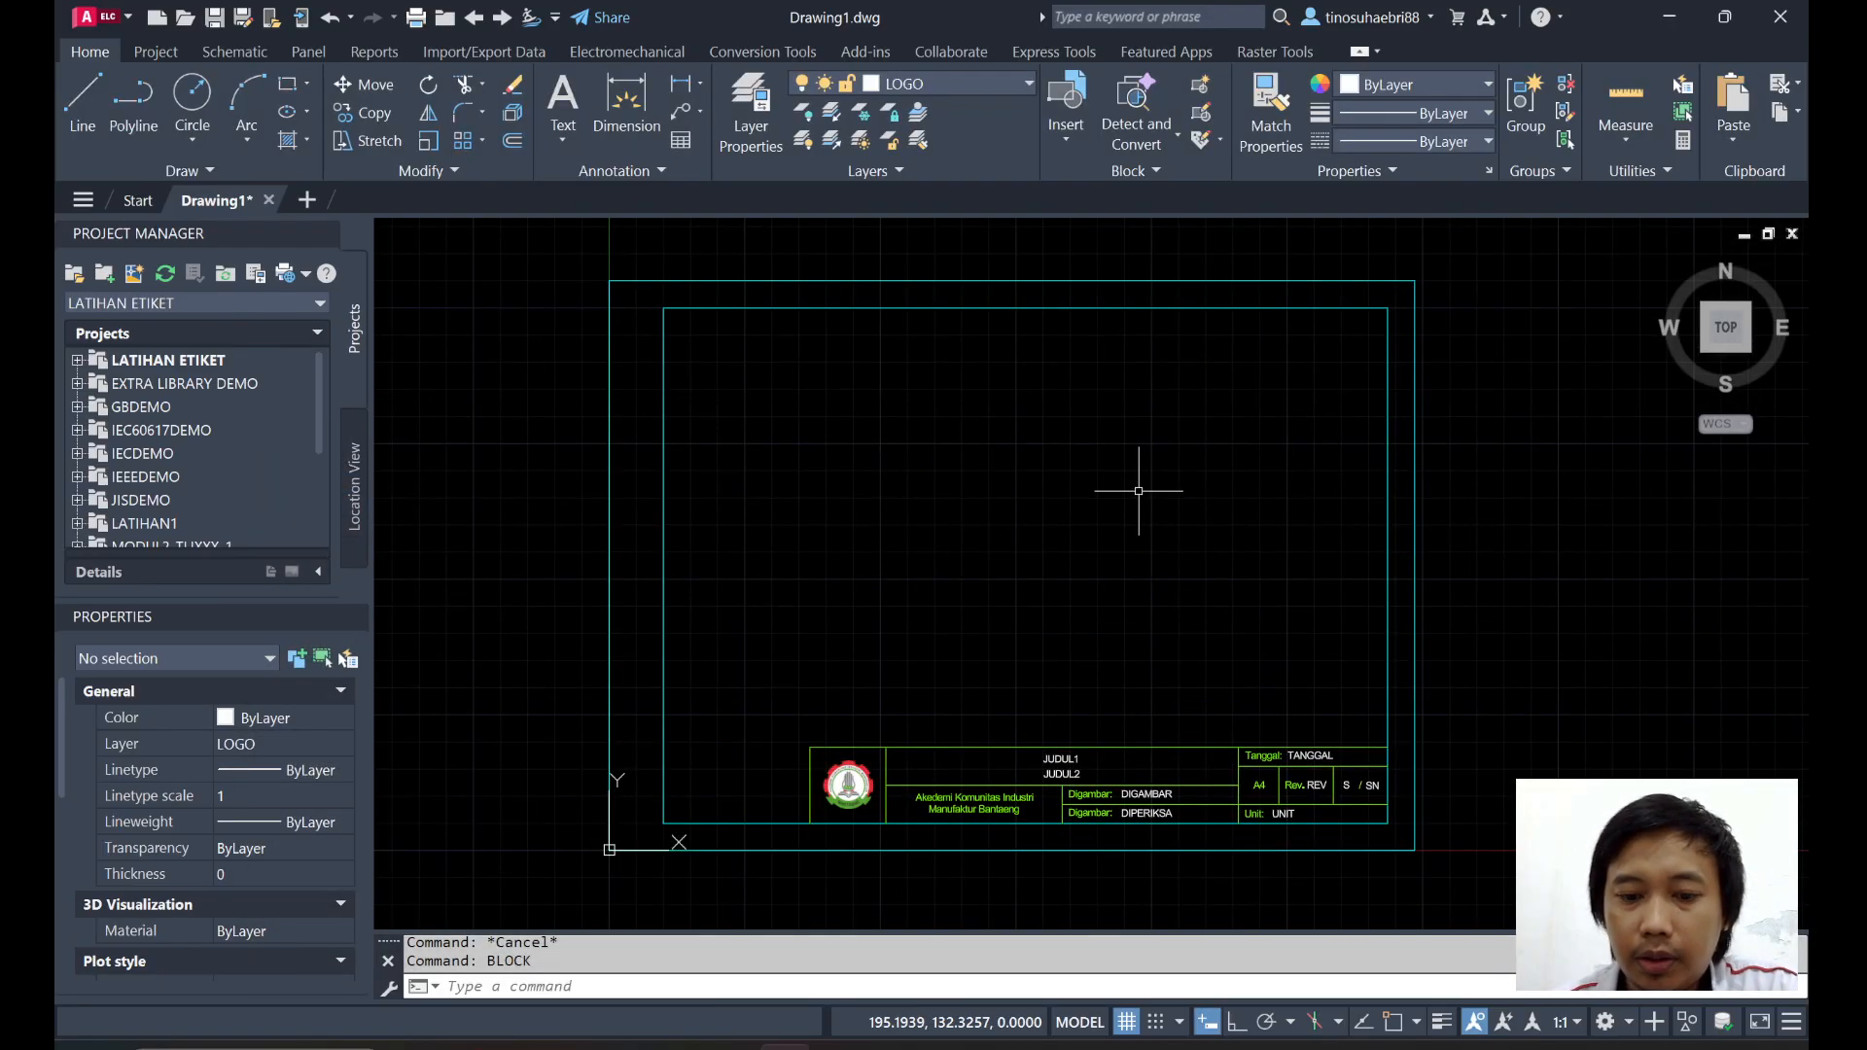
Start a new block definition with the BLOCK command and name it ETIKET_A4.
{"action": "type", "text": "B;O"}
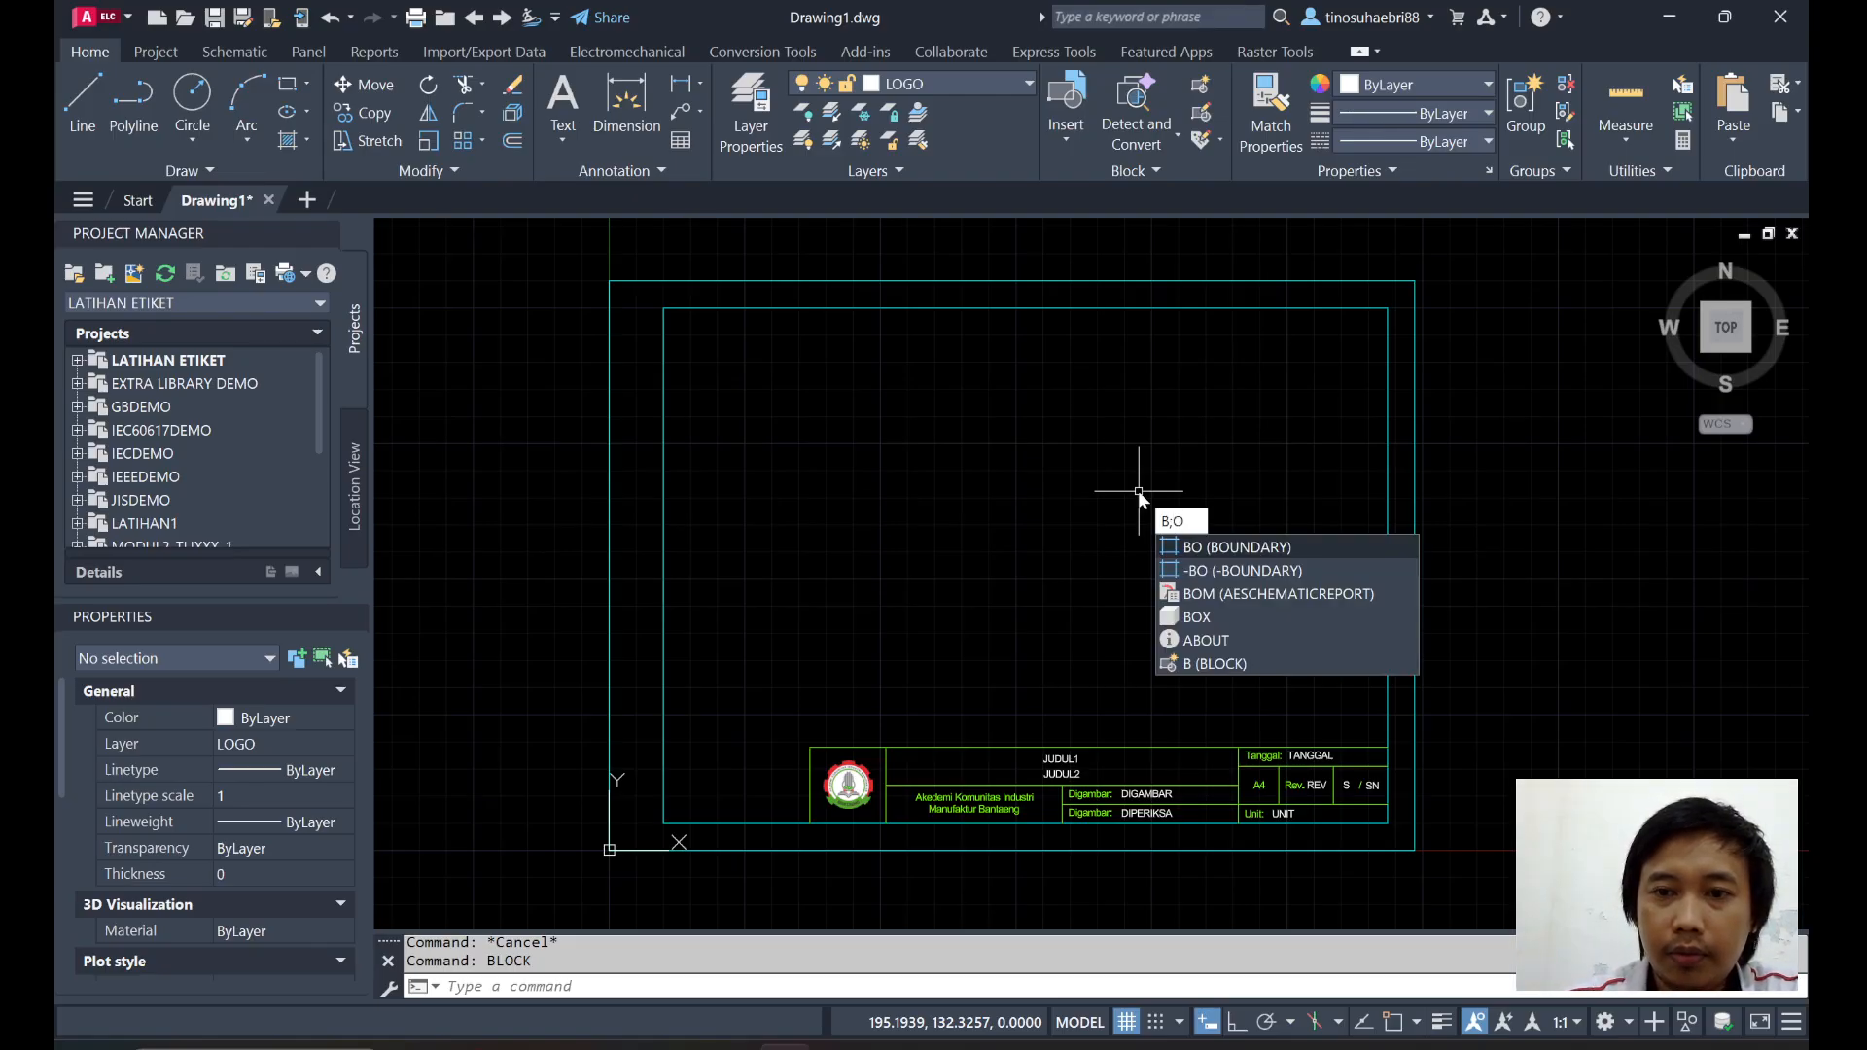
{"action": "key", "text": "BackSpace"}
{"action": "key", "text": "BackSpace"}
{"action": "type", "text": "LOCK"}
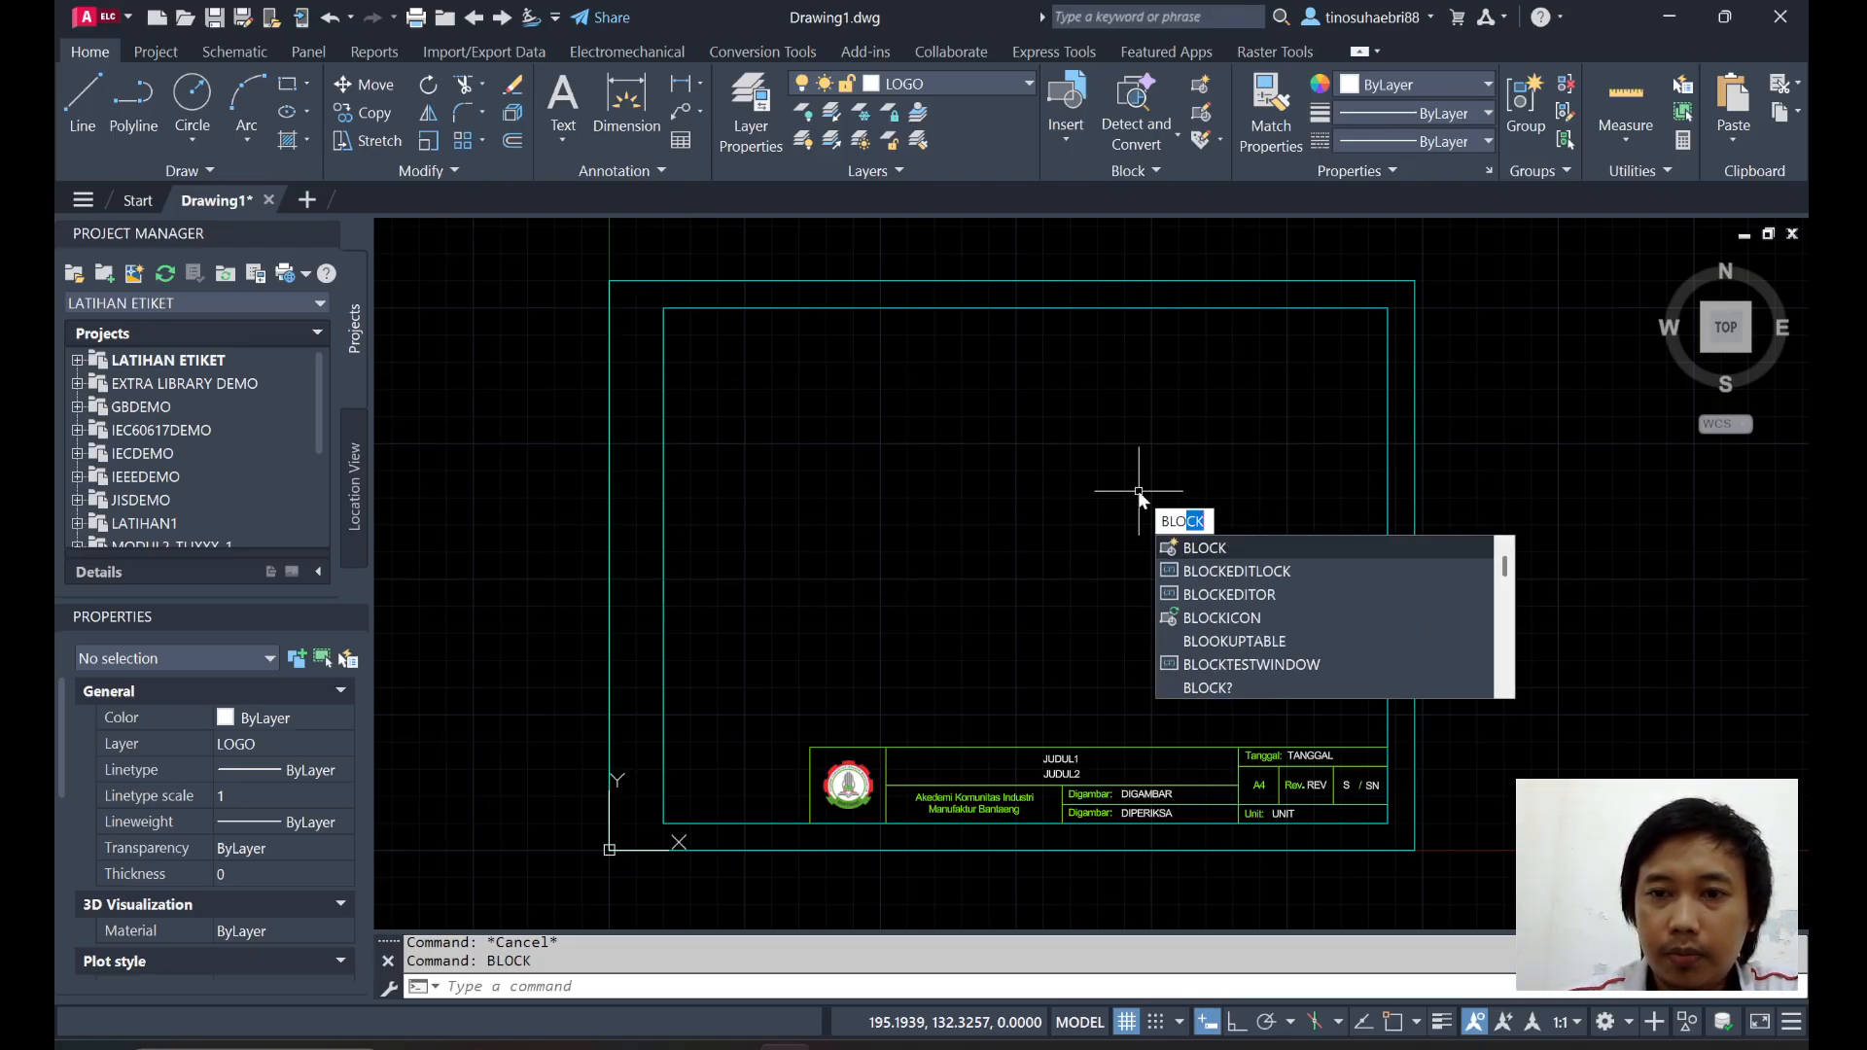
{"action": "key", "text": "Return"}
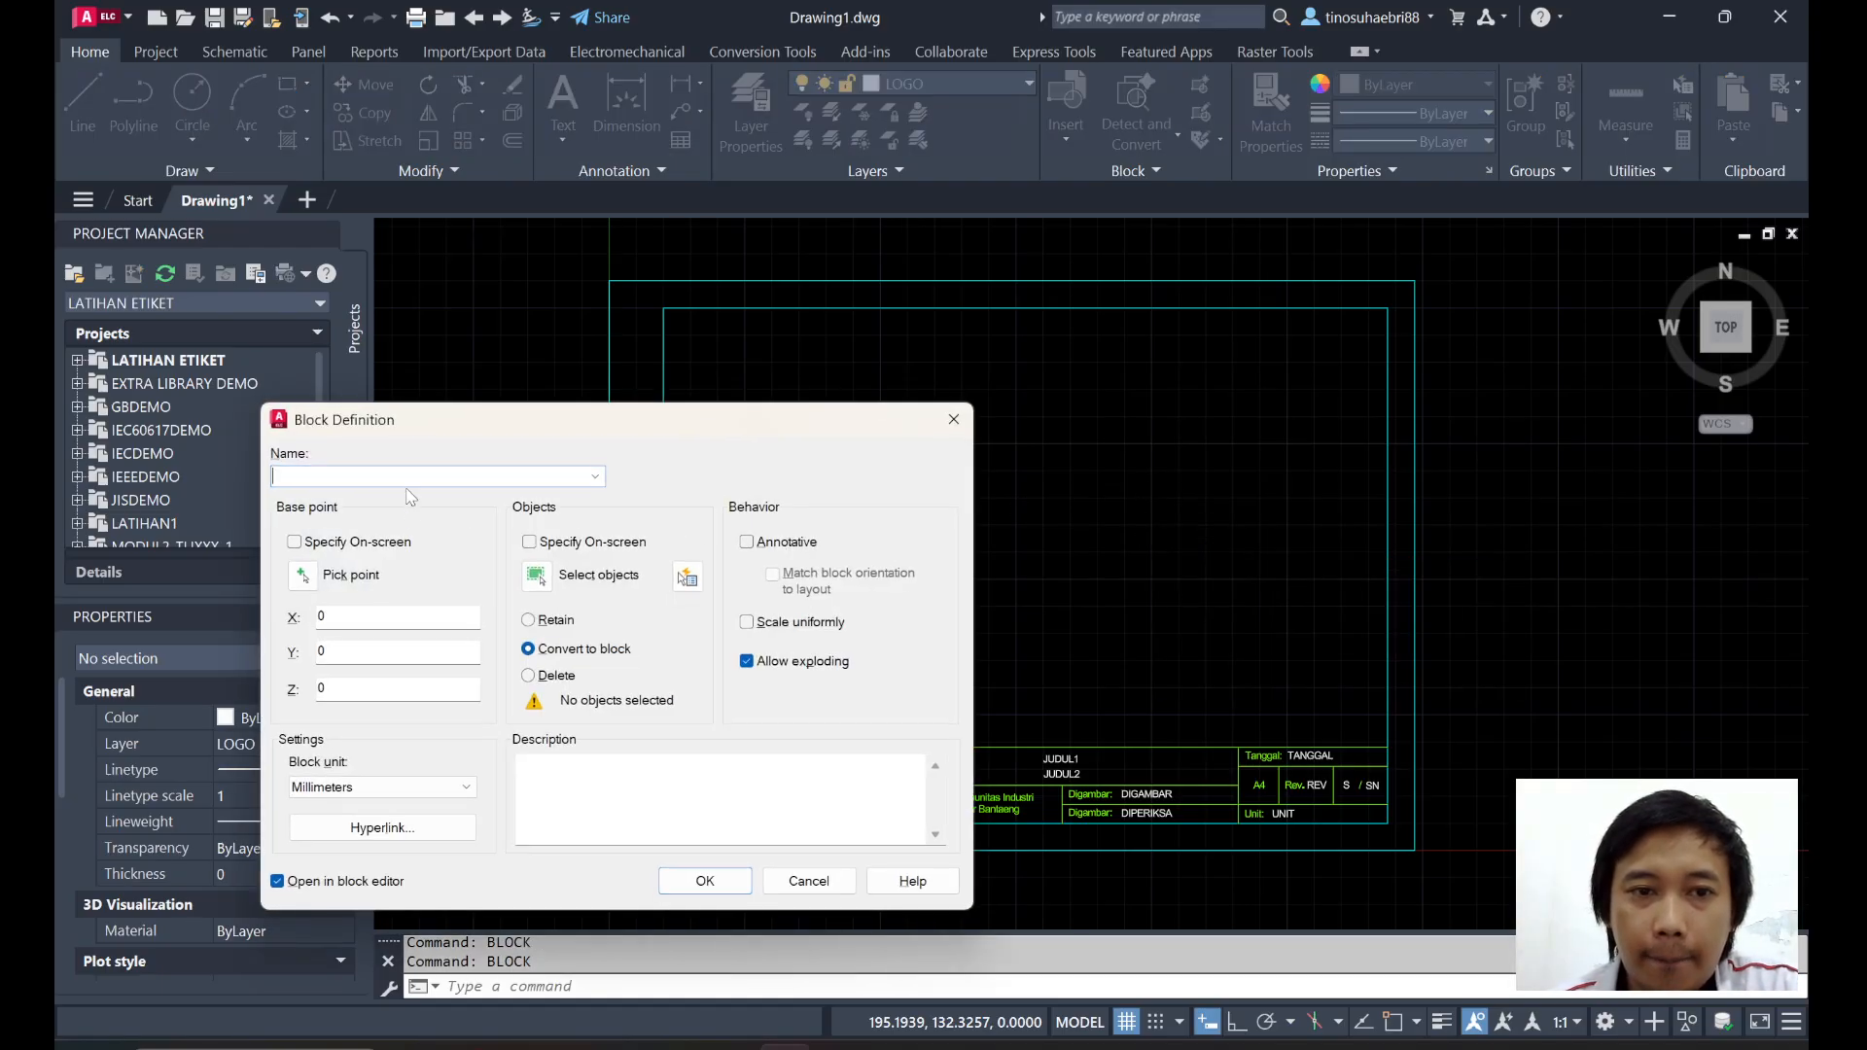
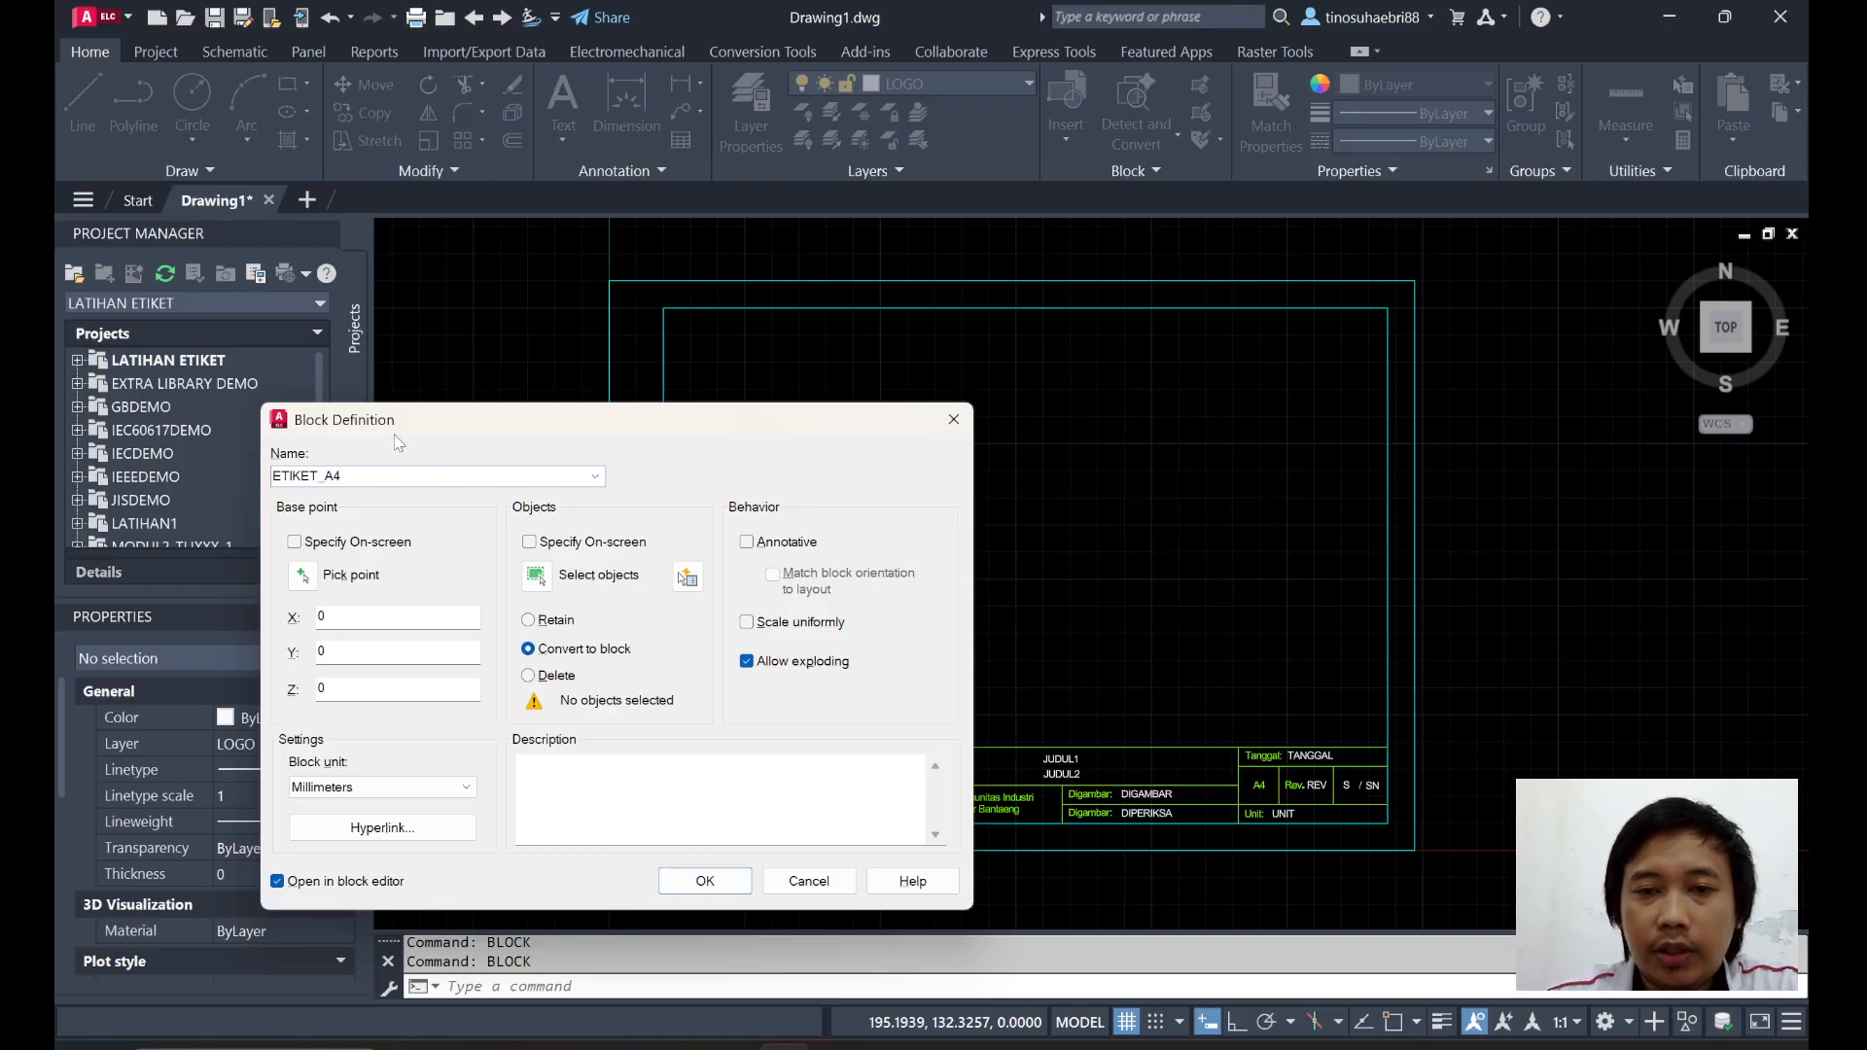
Turn object snap on and set the block's base point at the outer frame's lower-left corner.
{"action": "left_click", "coordinate": [303, 577]}
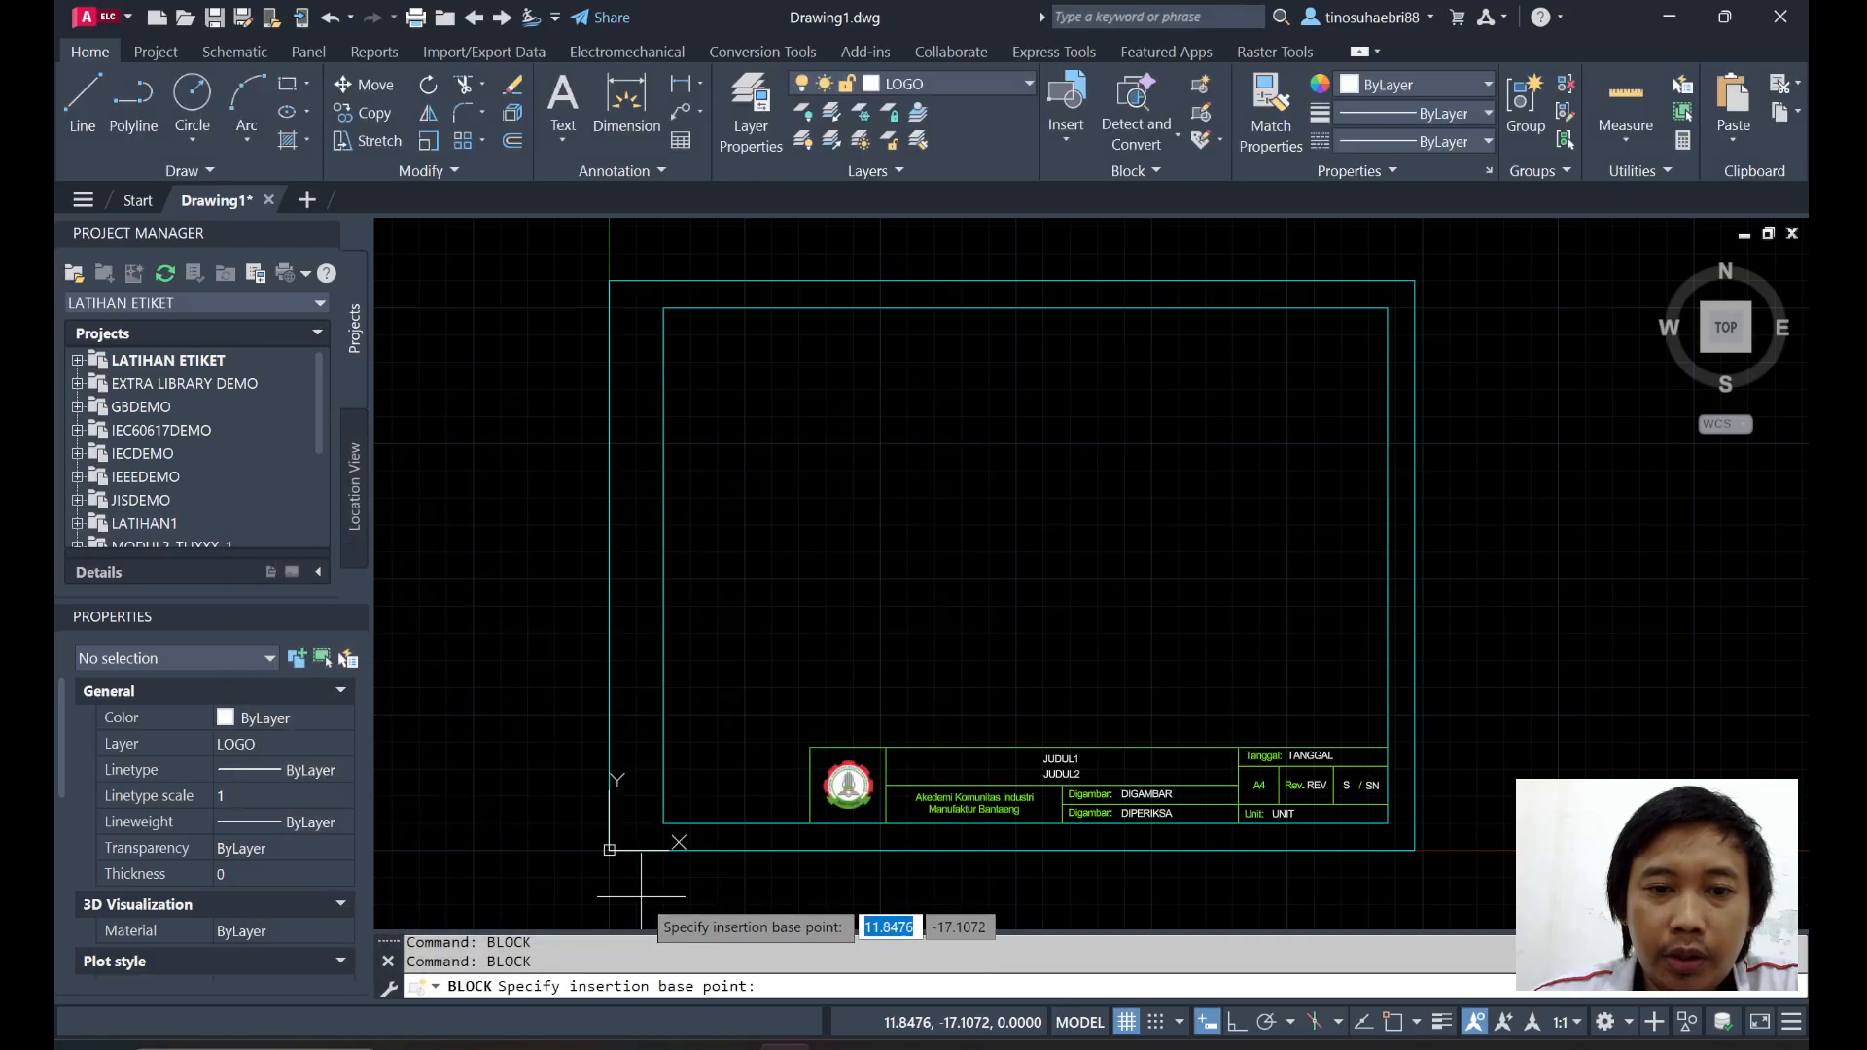
{"action": "scroll", "coordinate": [610, 852], "scroll_direction": "up", "scroll_amount": 3}
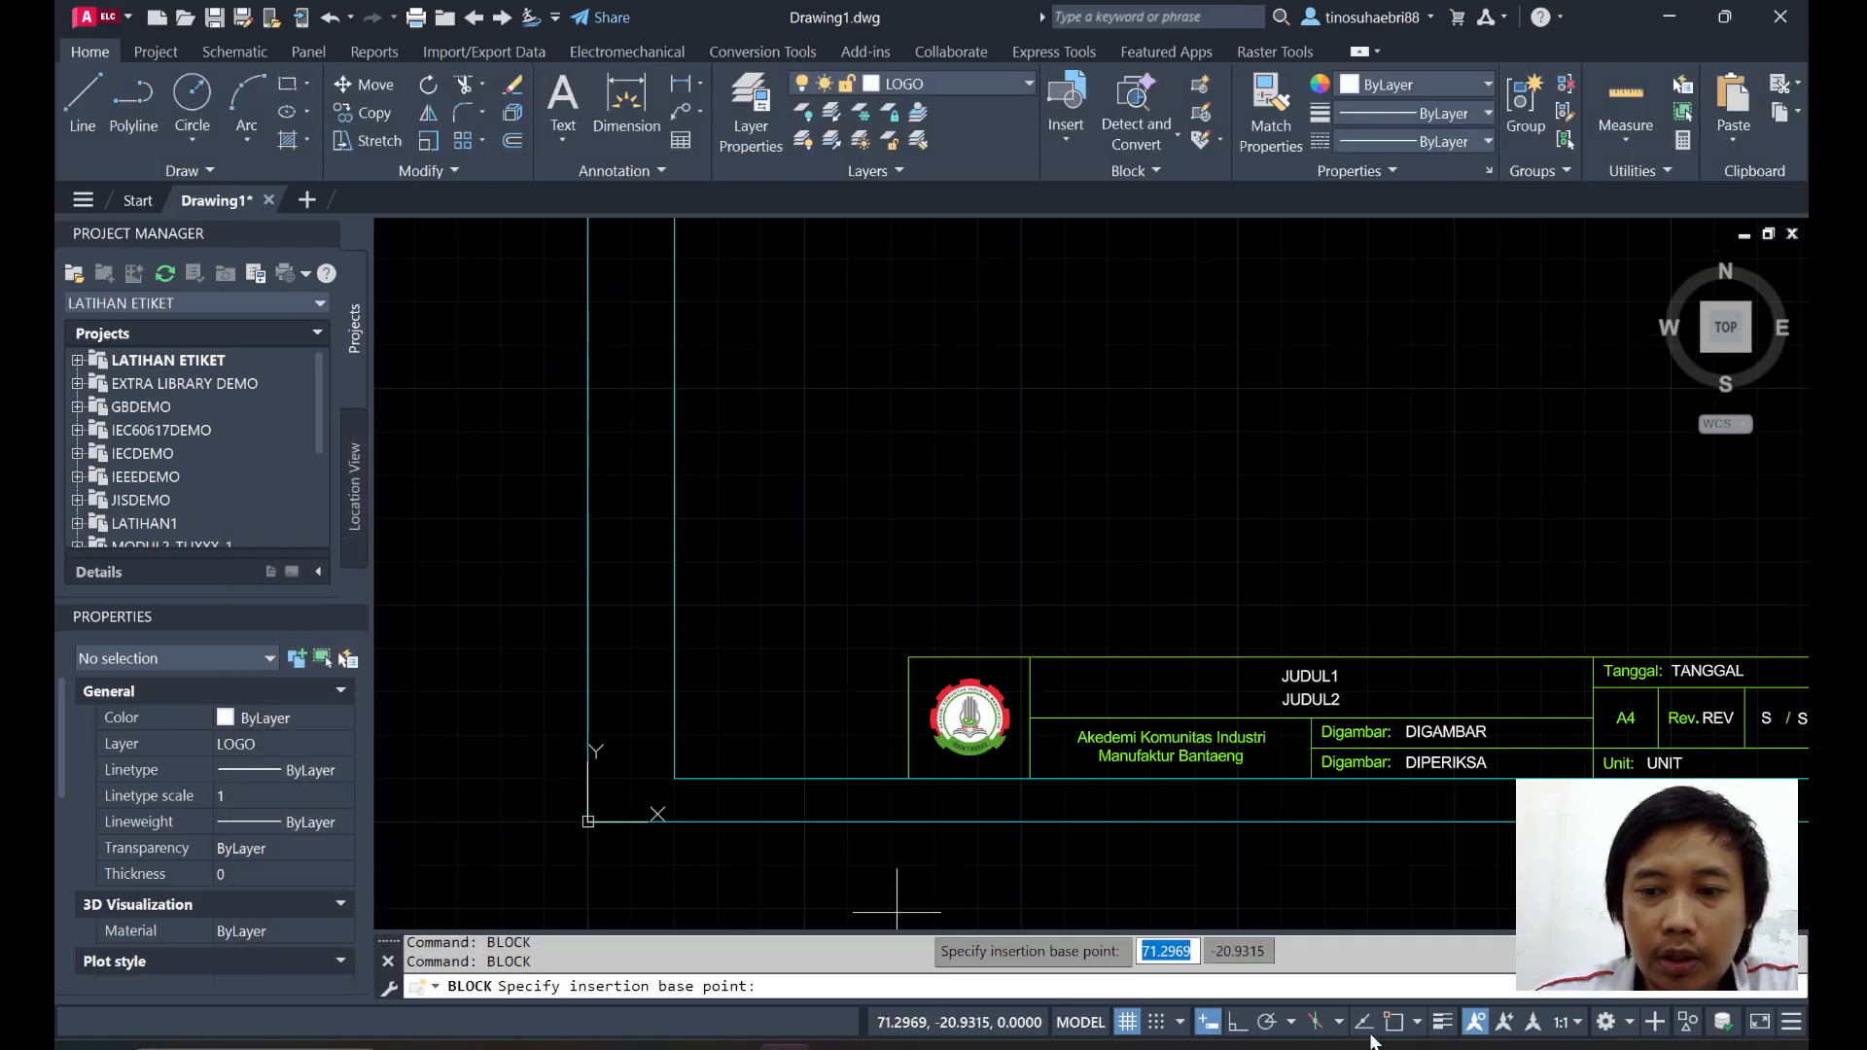
{"action": "left_click", "coordinate": [1421, 1022]}
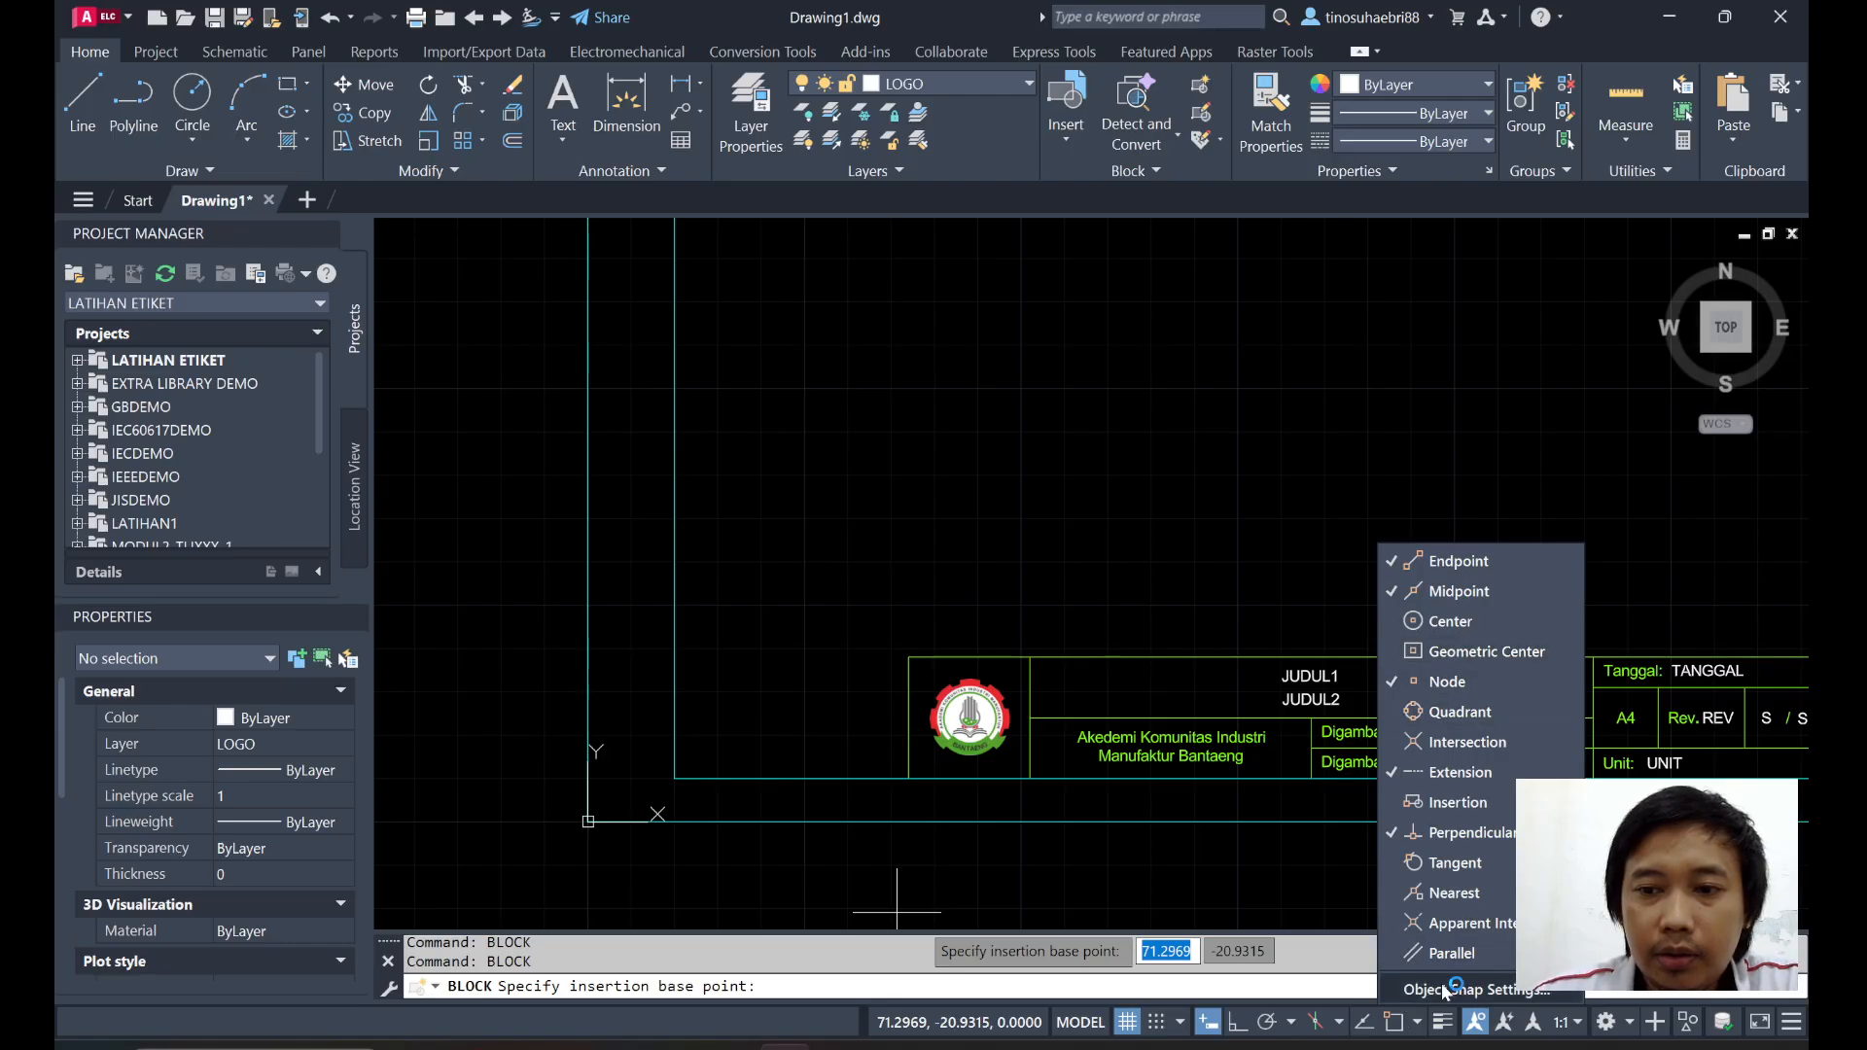
{"action": "left_click", "coordinate": [1397, 1023]}
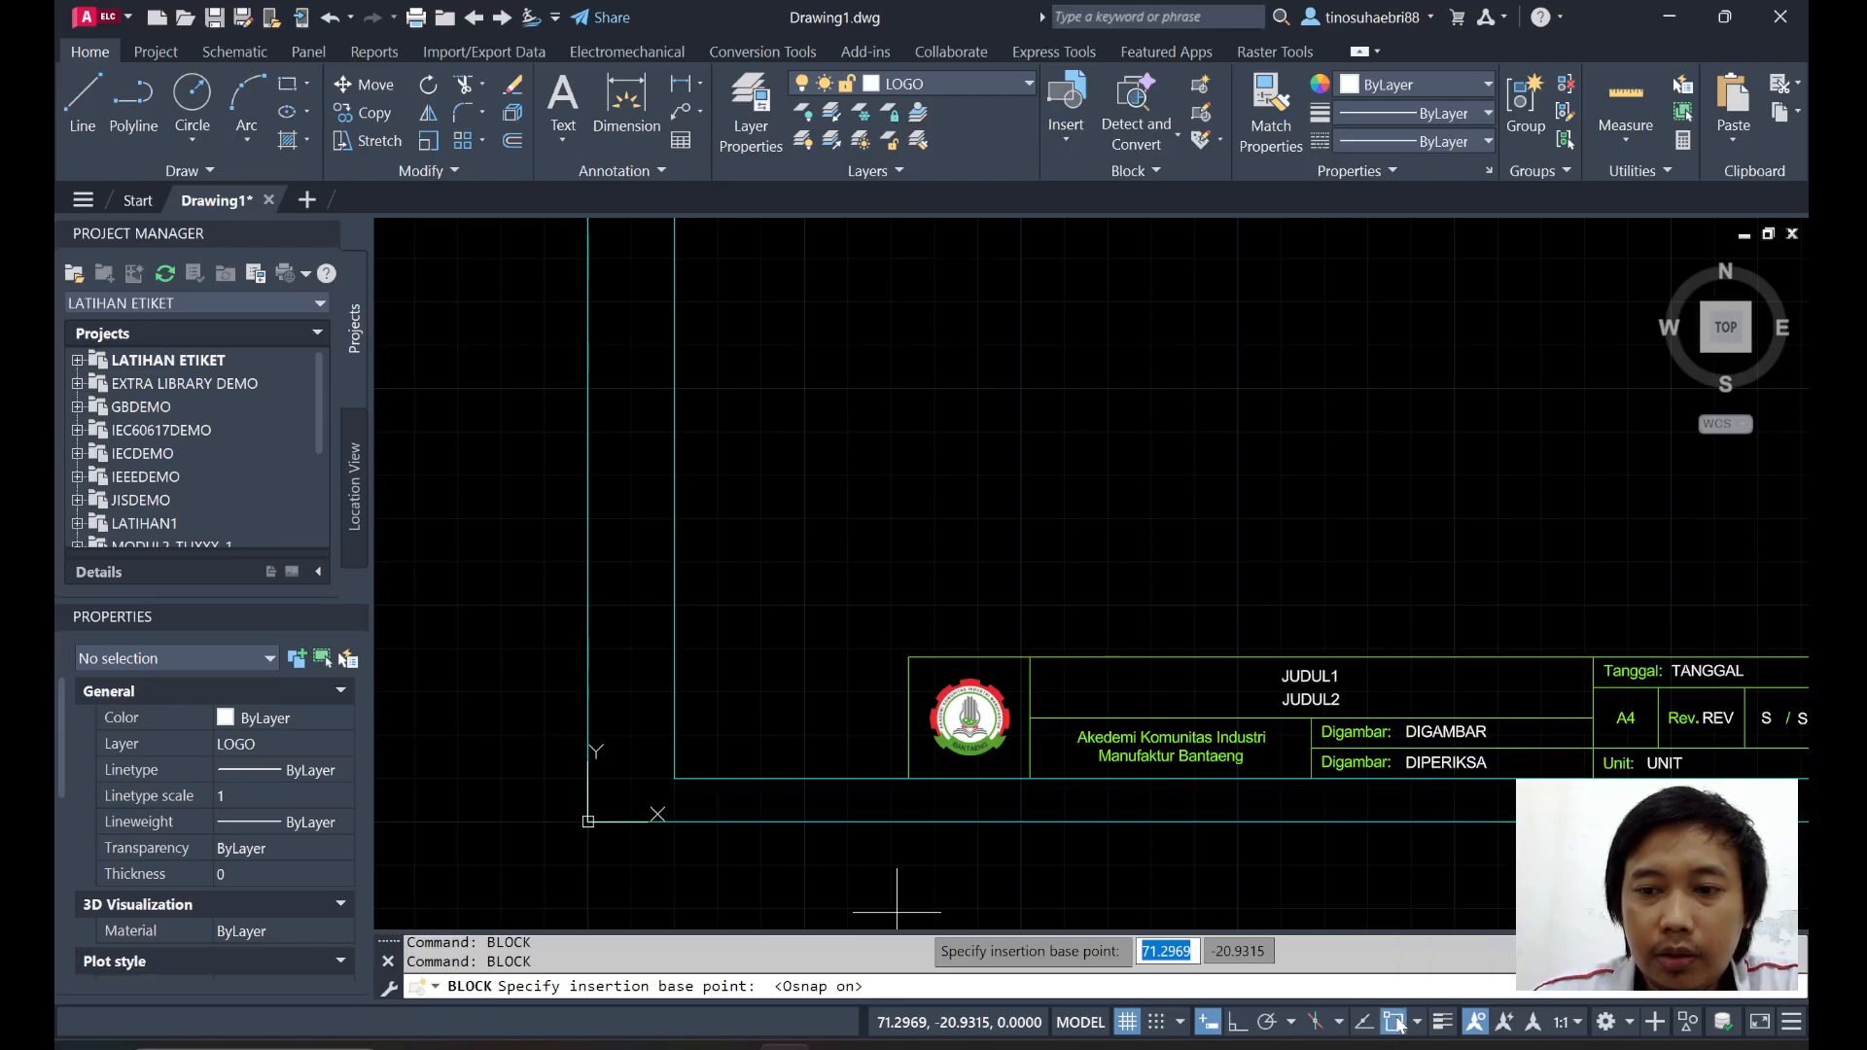
{"action": "left_click", "coordinate": [588, 822]}
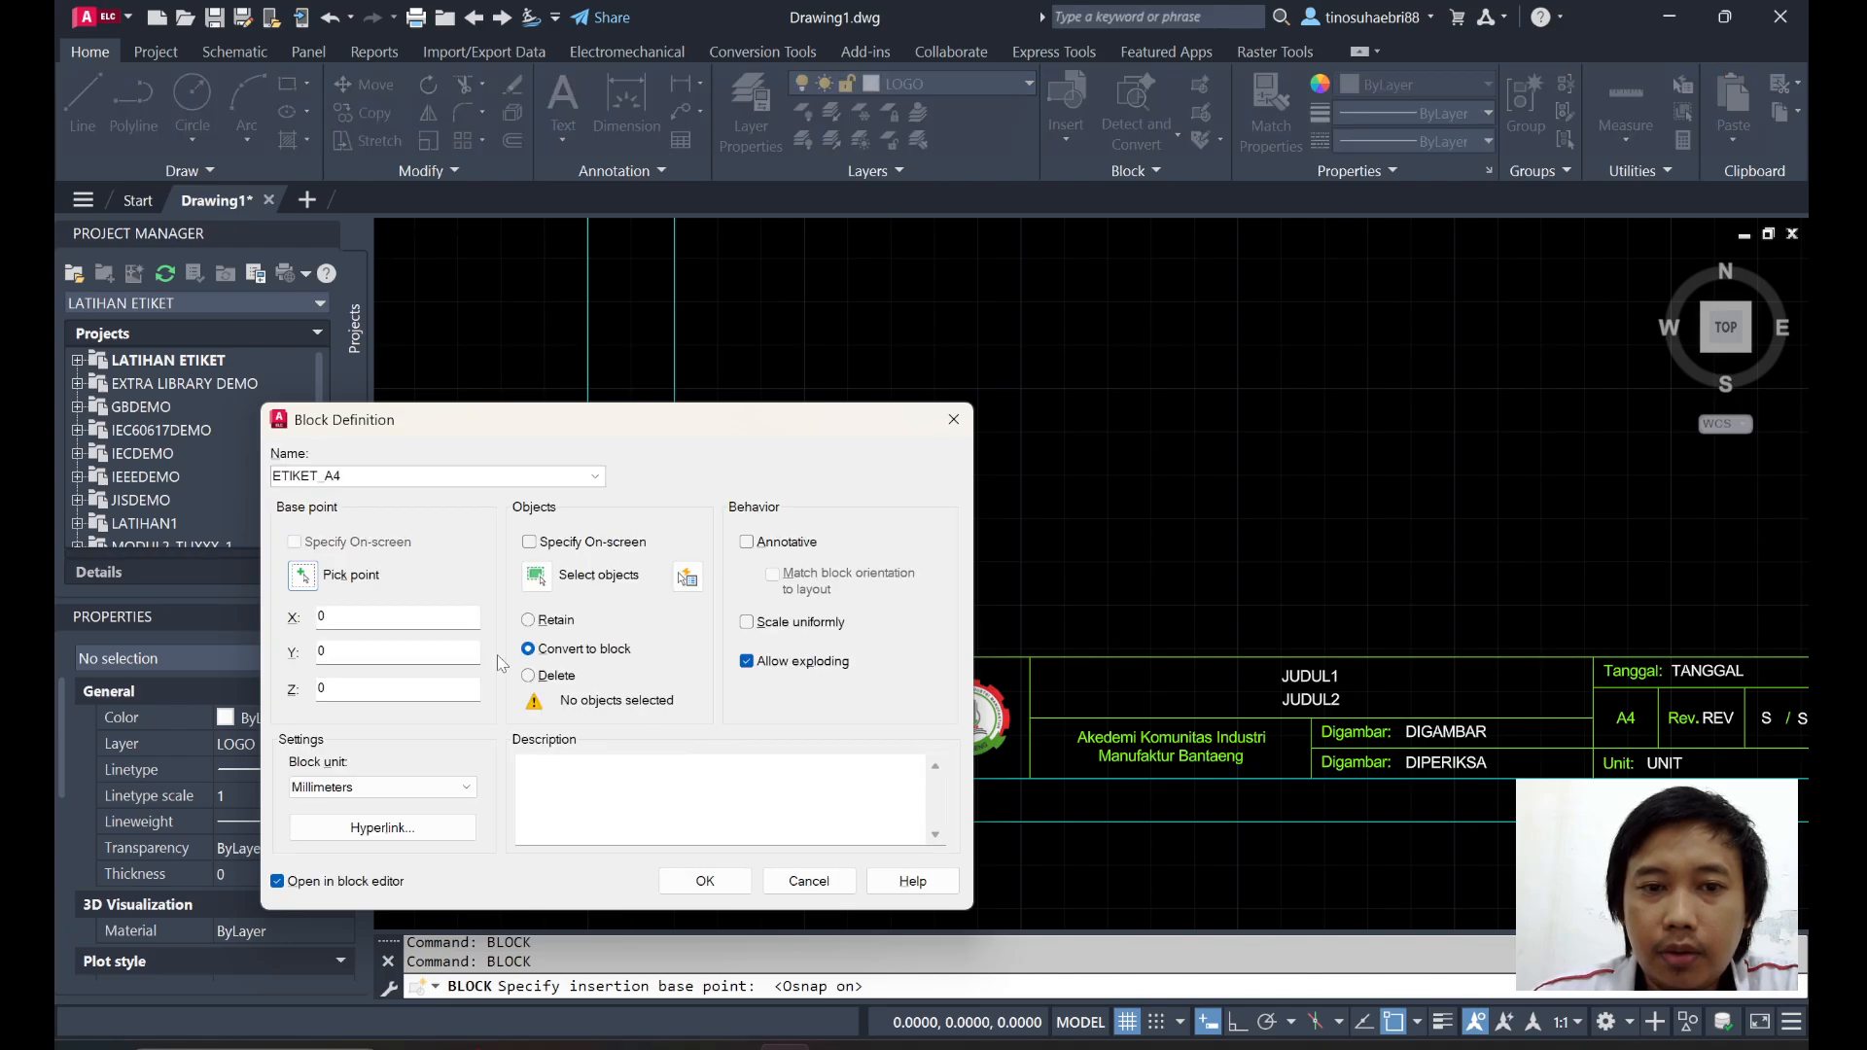
Select both frames and the entire title block as the block's objects, and create the block for opening in the block editor.
{"action": "left_click", "coordinate": [536, 575]}
{"action": "scroll", "coordinate": [616, 633], "scroll_direction": "down", "scroll_amount": 5}
{"action": "left_click", "coordinate": [579, 479]}
{"action": "left_click", "coordinate": [830, 676]}
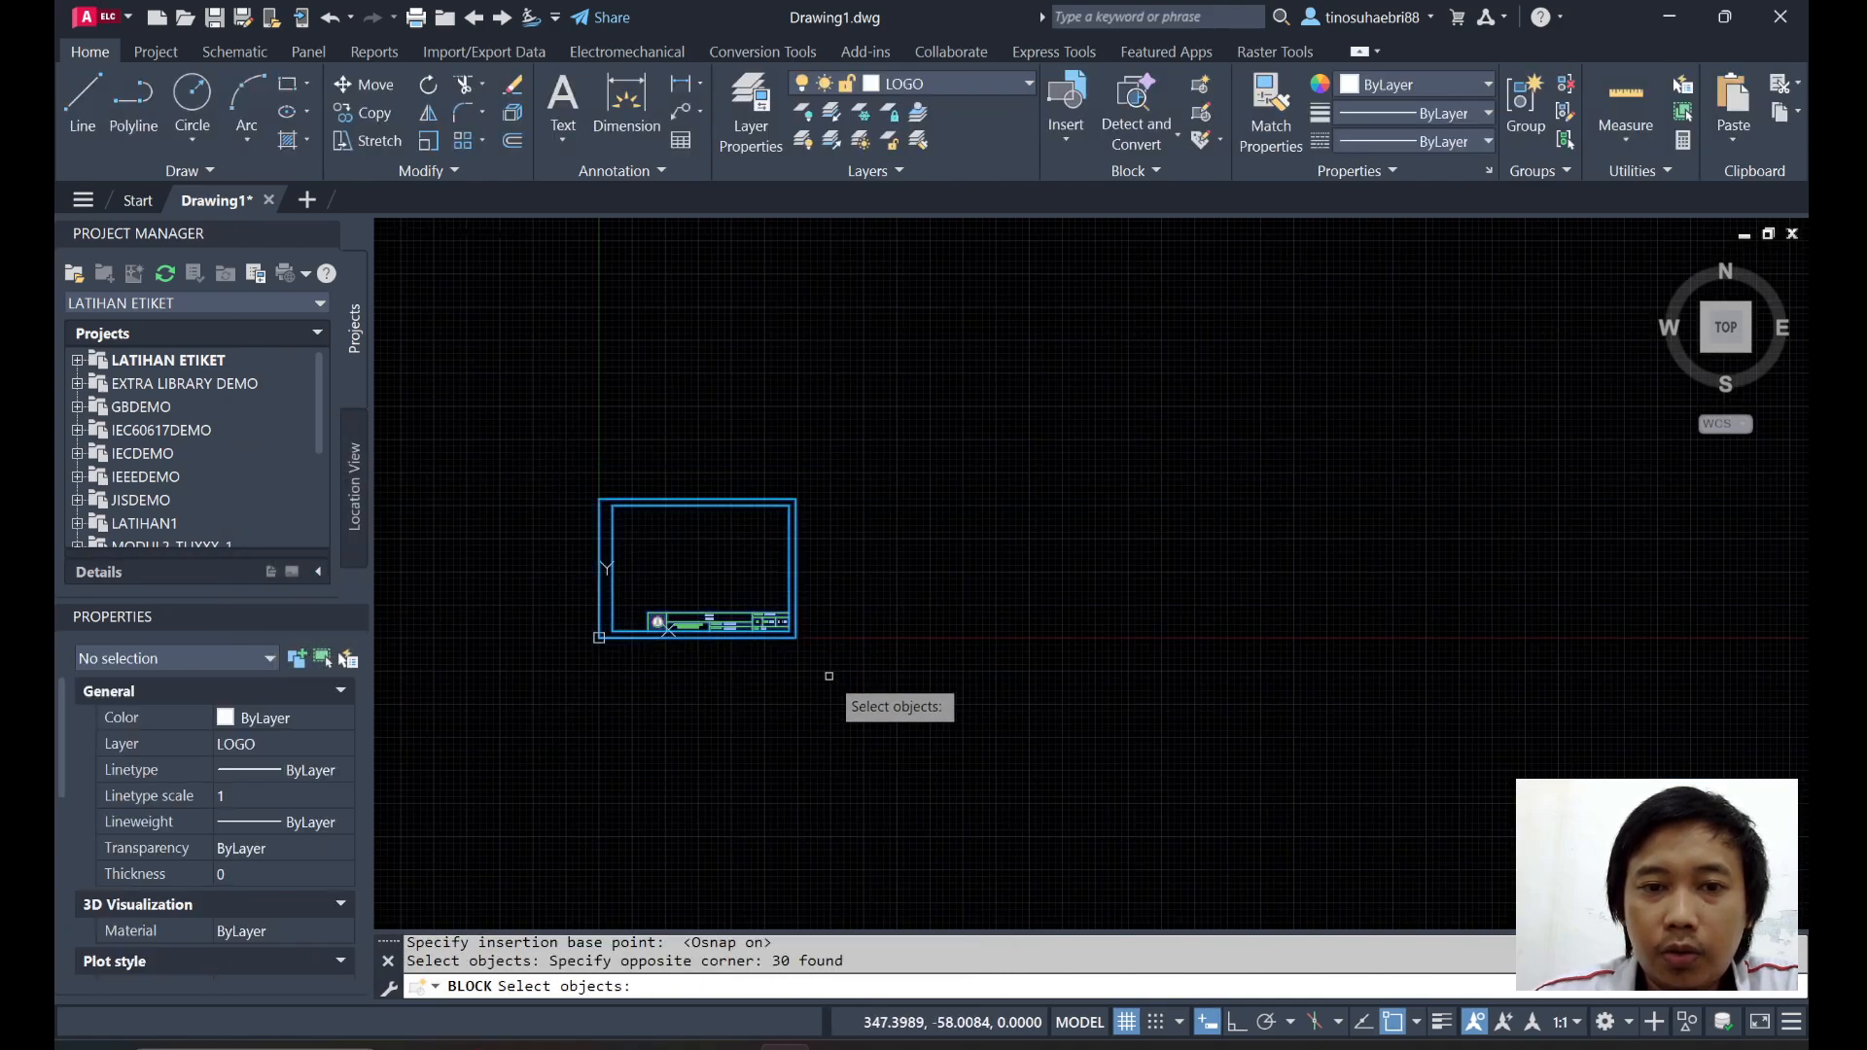
{"action": "scroll", "coordinate": [681, 644], "scroll_direction": "up", "scroll_amount": 6}
{"action": "key", "text": "Return"}
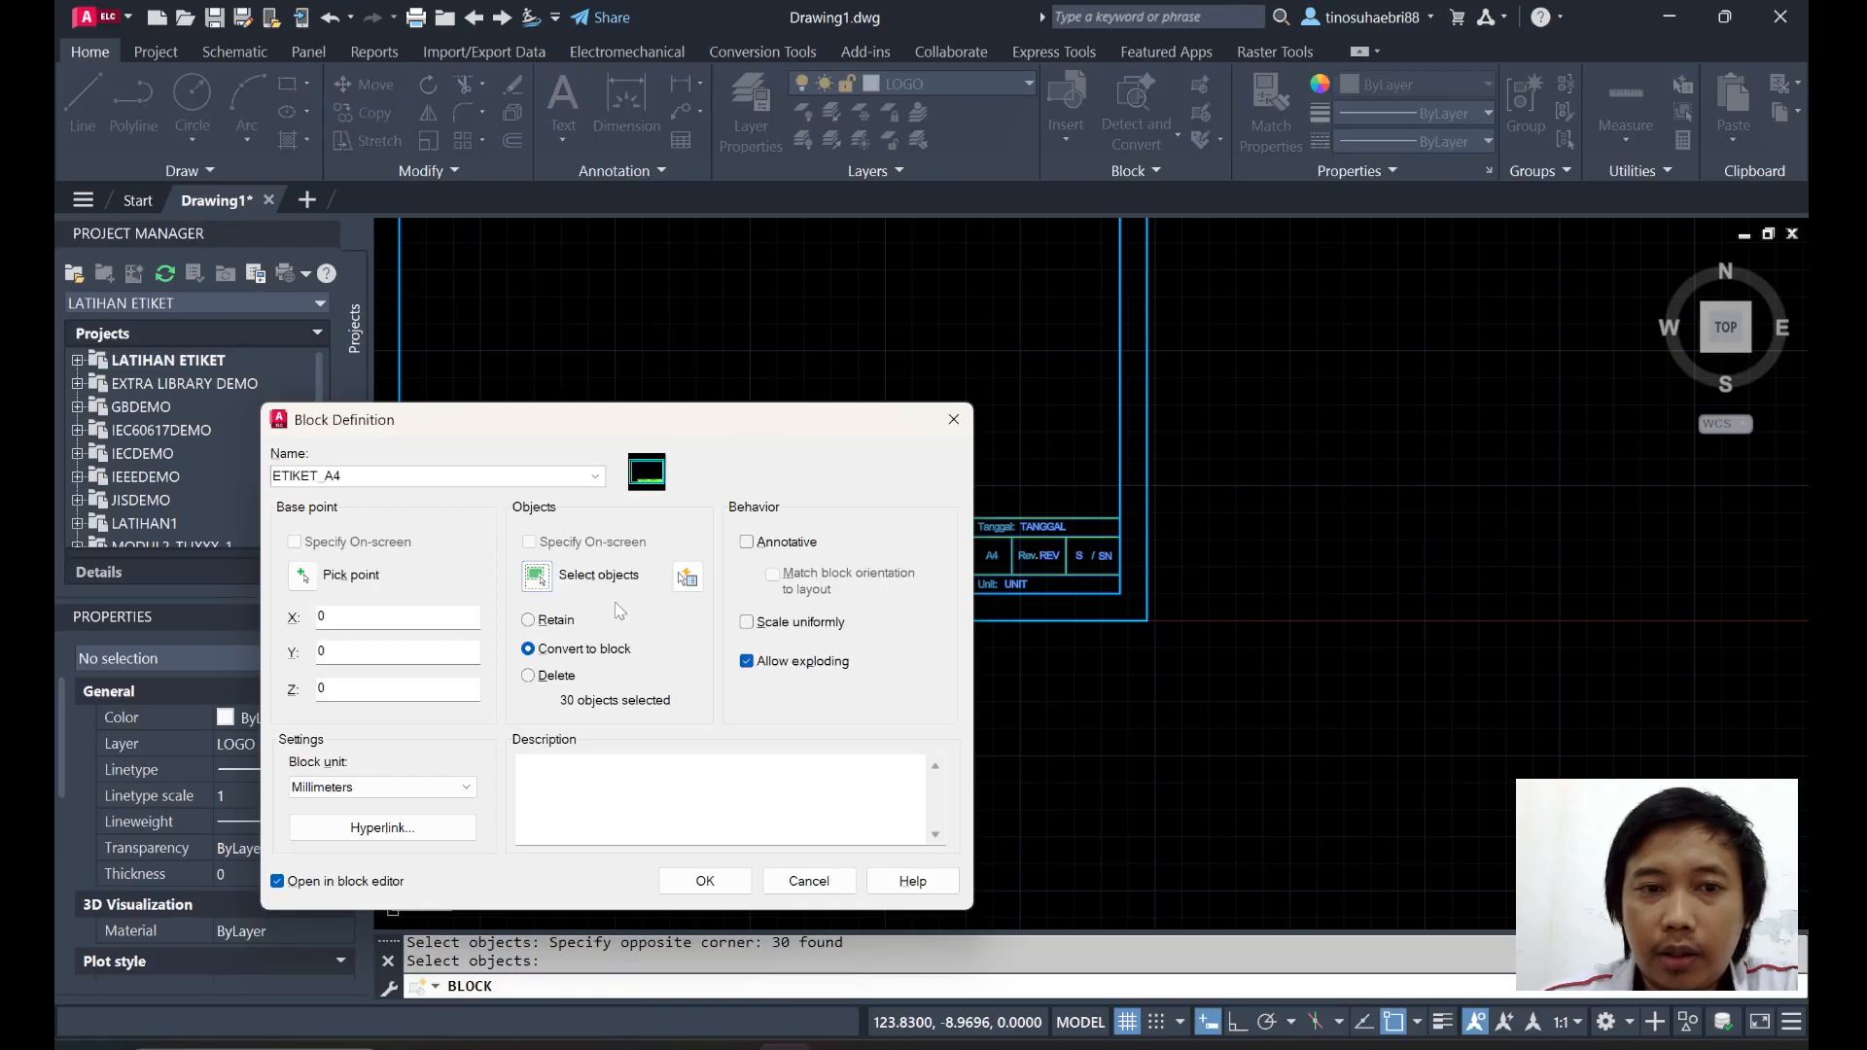
{"action": "left_click_drag", "start_coordinate": [713, 428], "coordinate": [783, 300]}
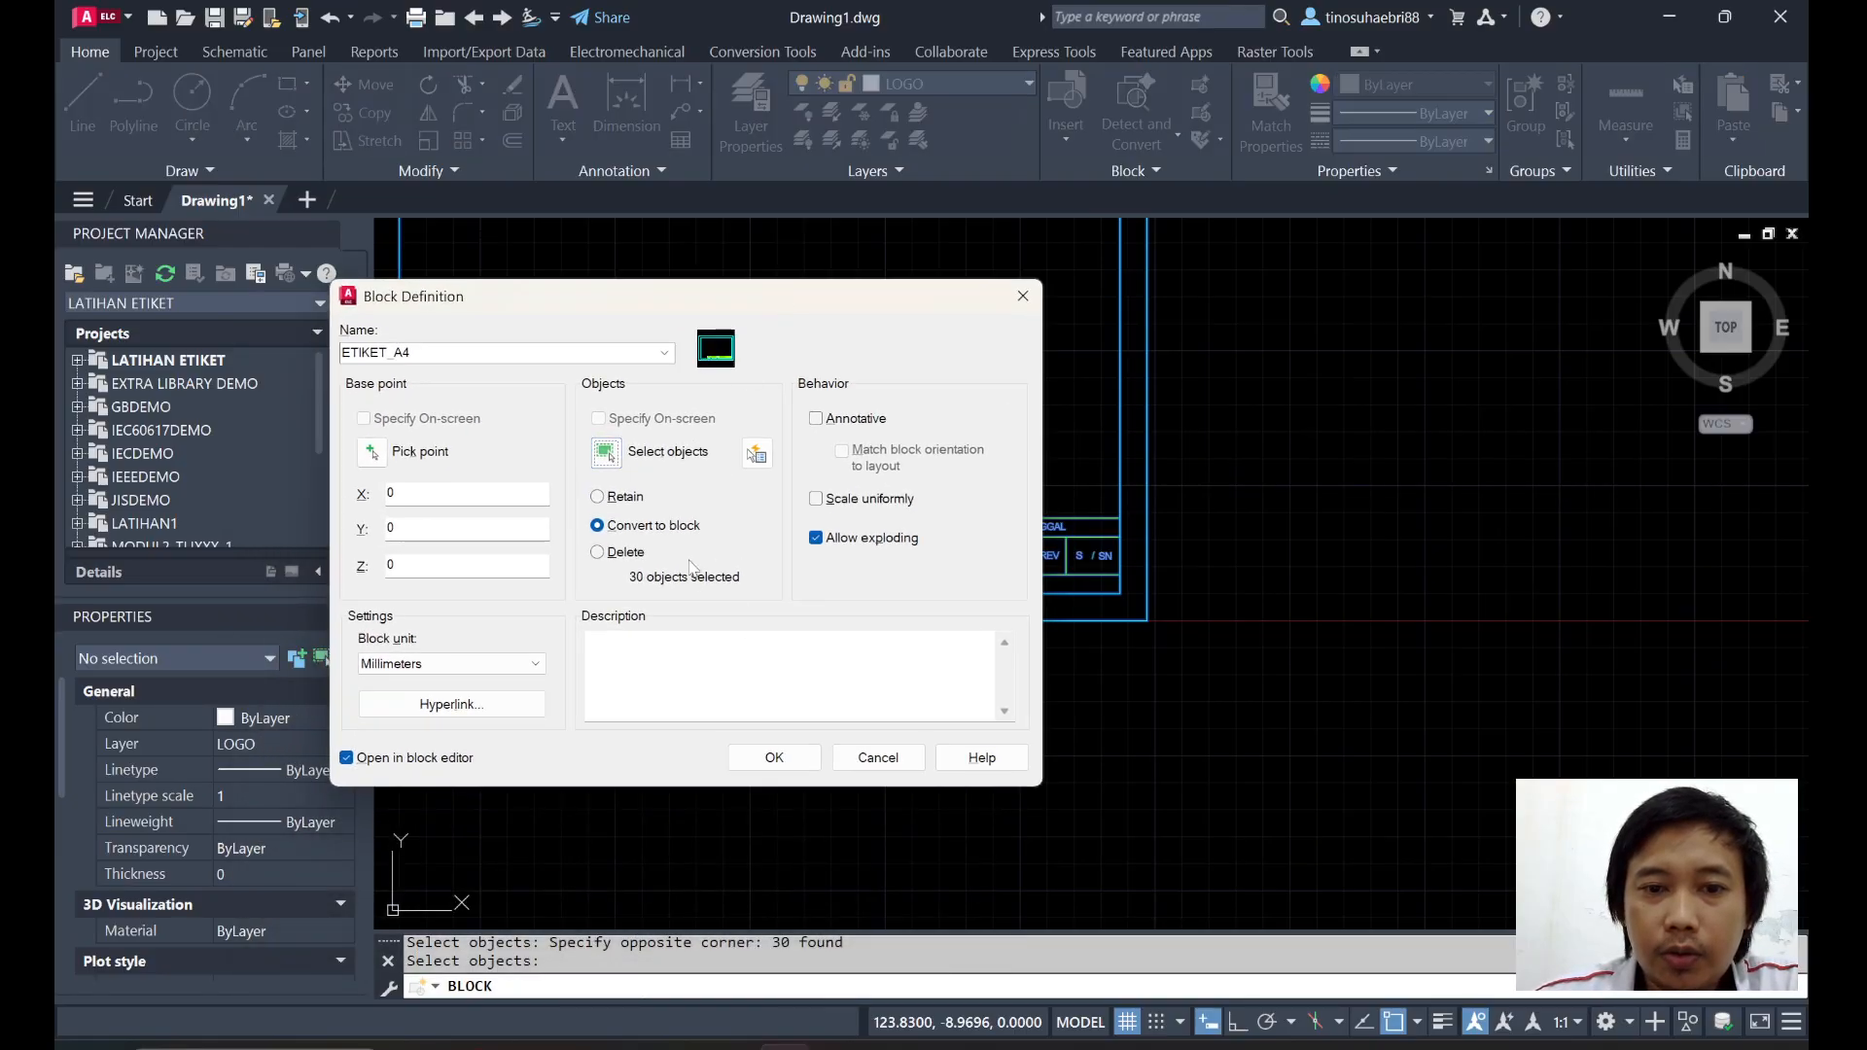
{"action": "left_click", "coordinate": [779, 754]}
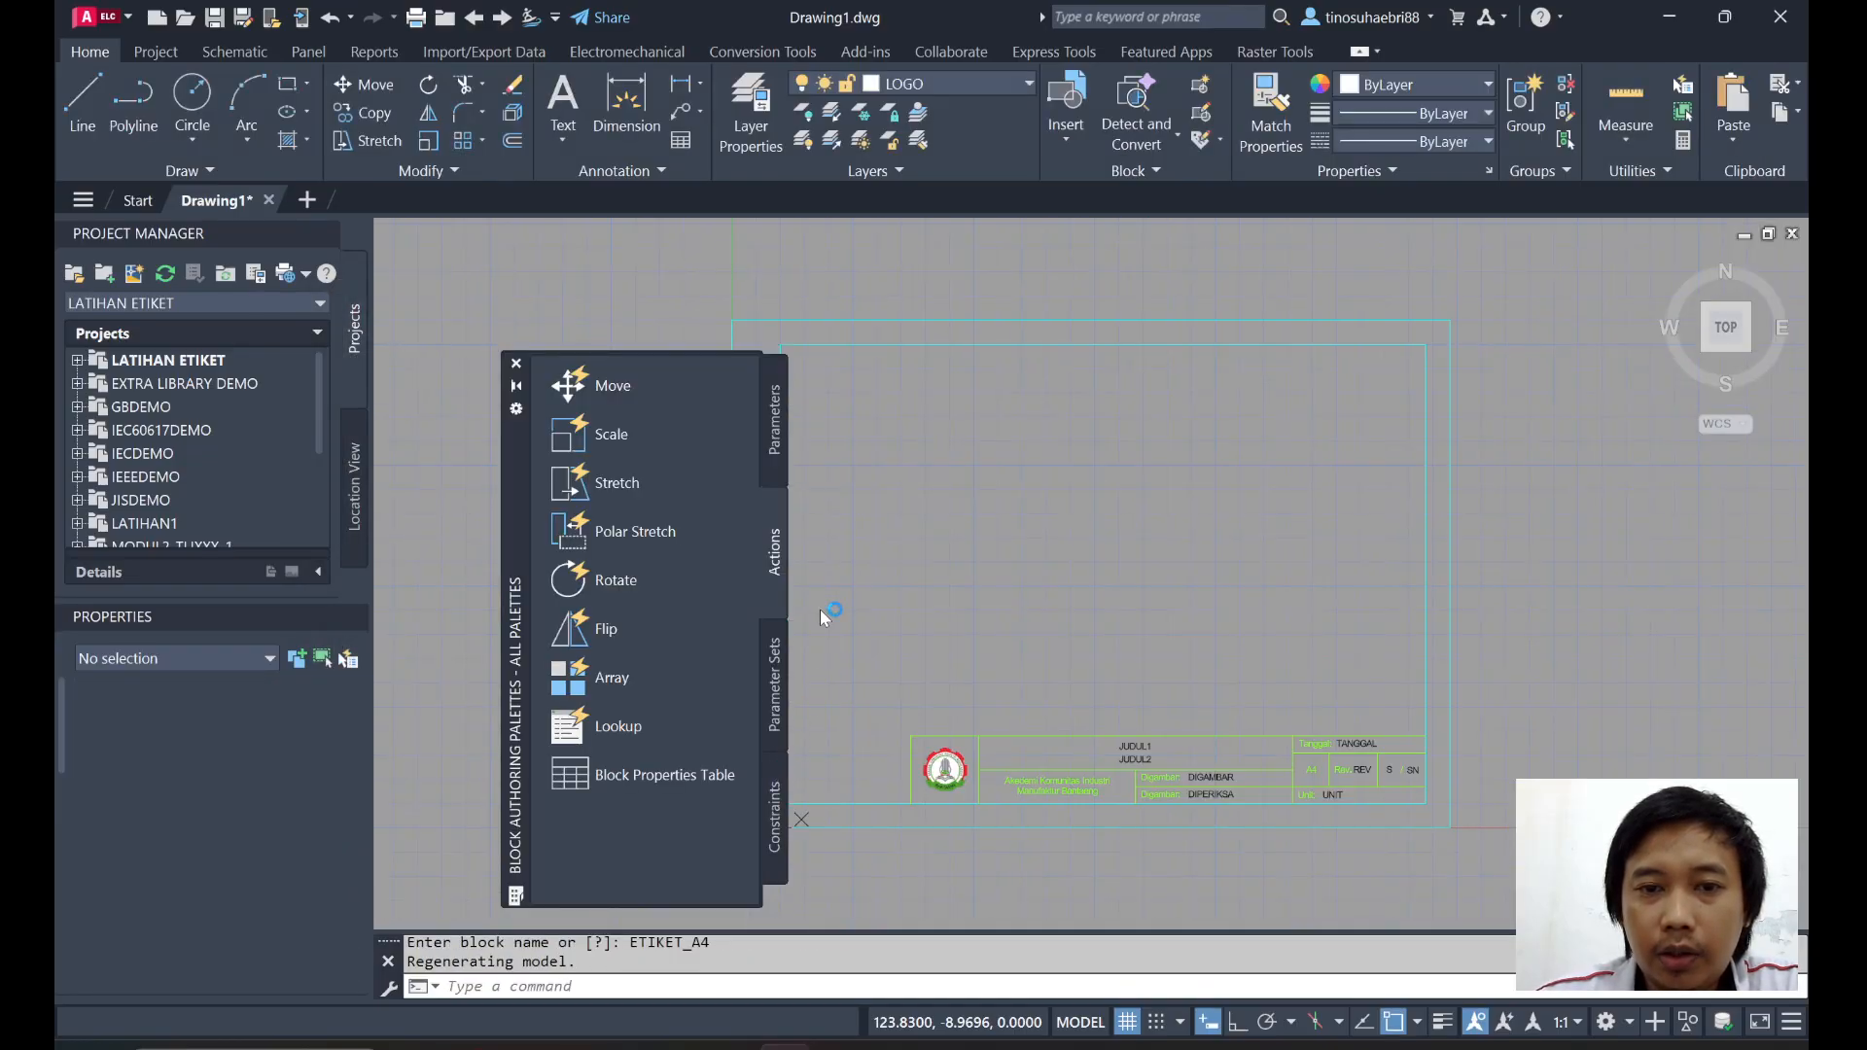
Close the block editor and save the changes to ETIKET_A4.
{"action": "left_click_drag", "start_coordinate": [518, 498], "coordinate": [453, 443]}
{"action": "scroll", "coordinate": [925, 558], "scroll_direction": "up", "scroll_amount": 3}
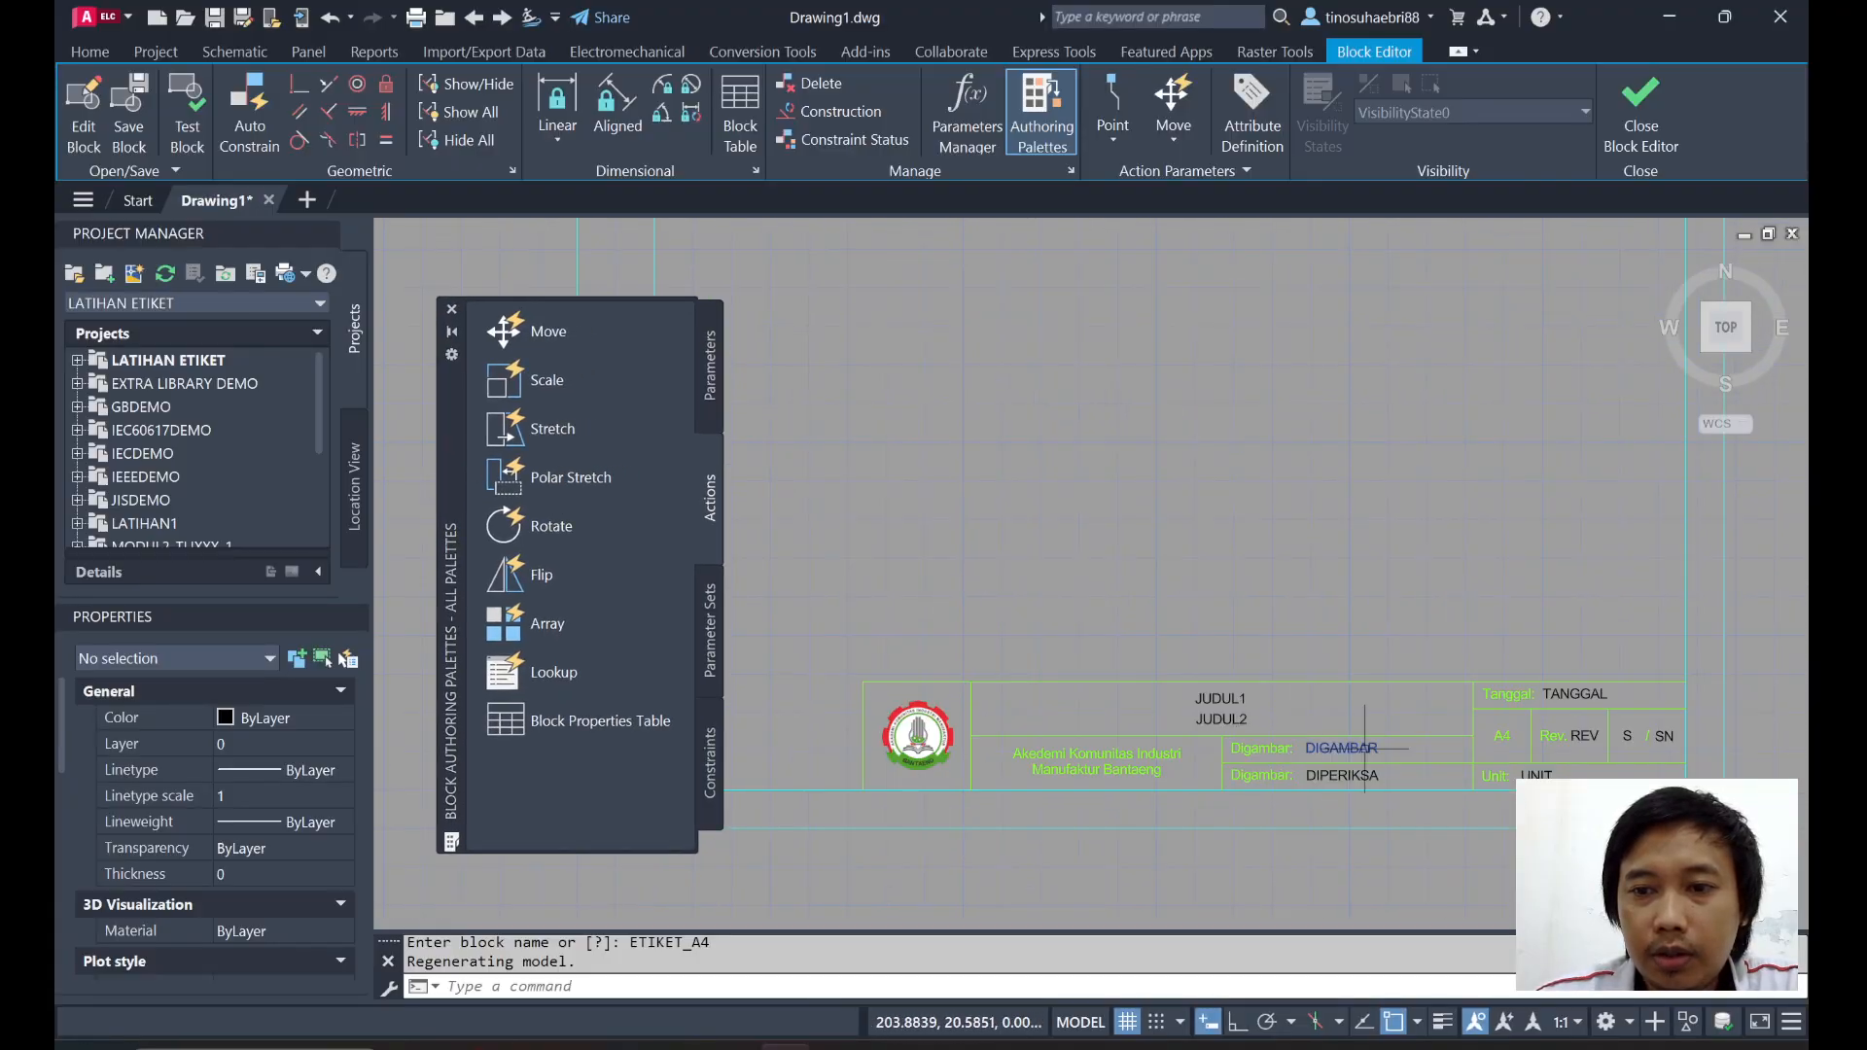
{"action": "scroll", "coordinate": [1365, 748], "scroll_direction": "up", "scroll_amount": 2}
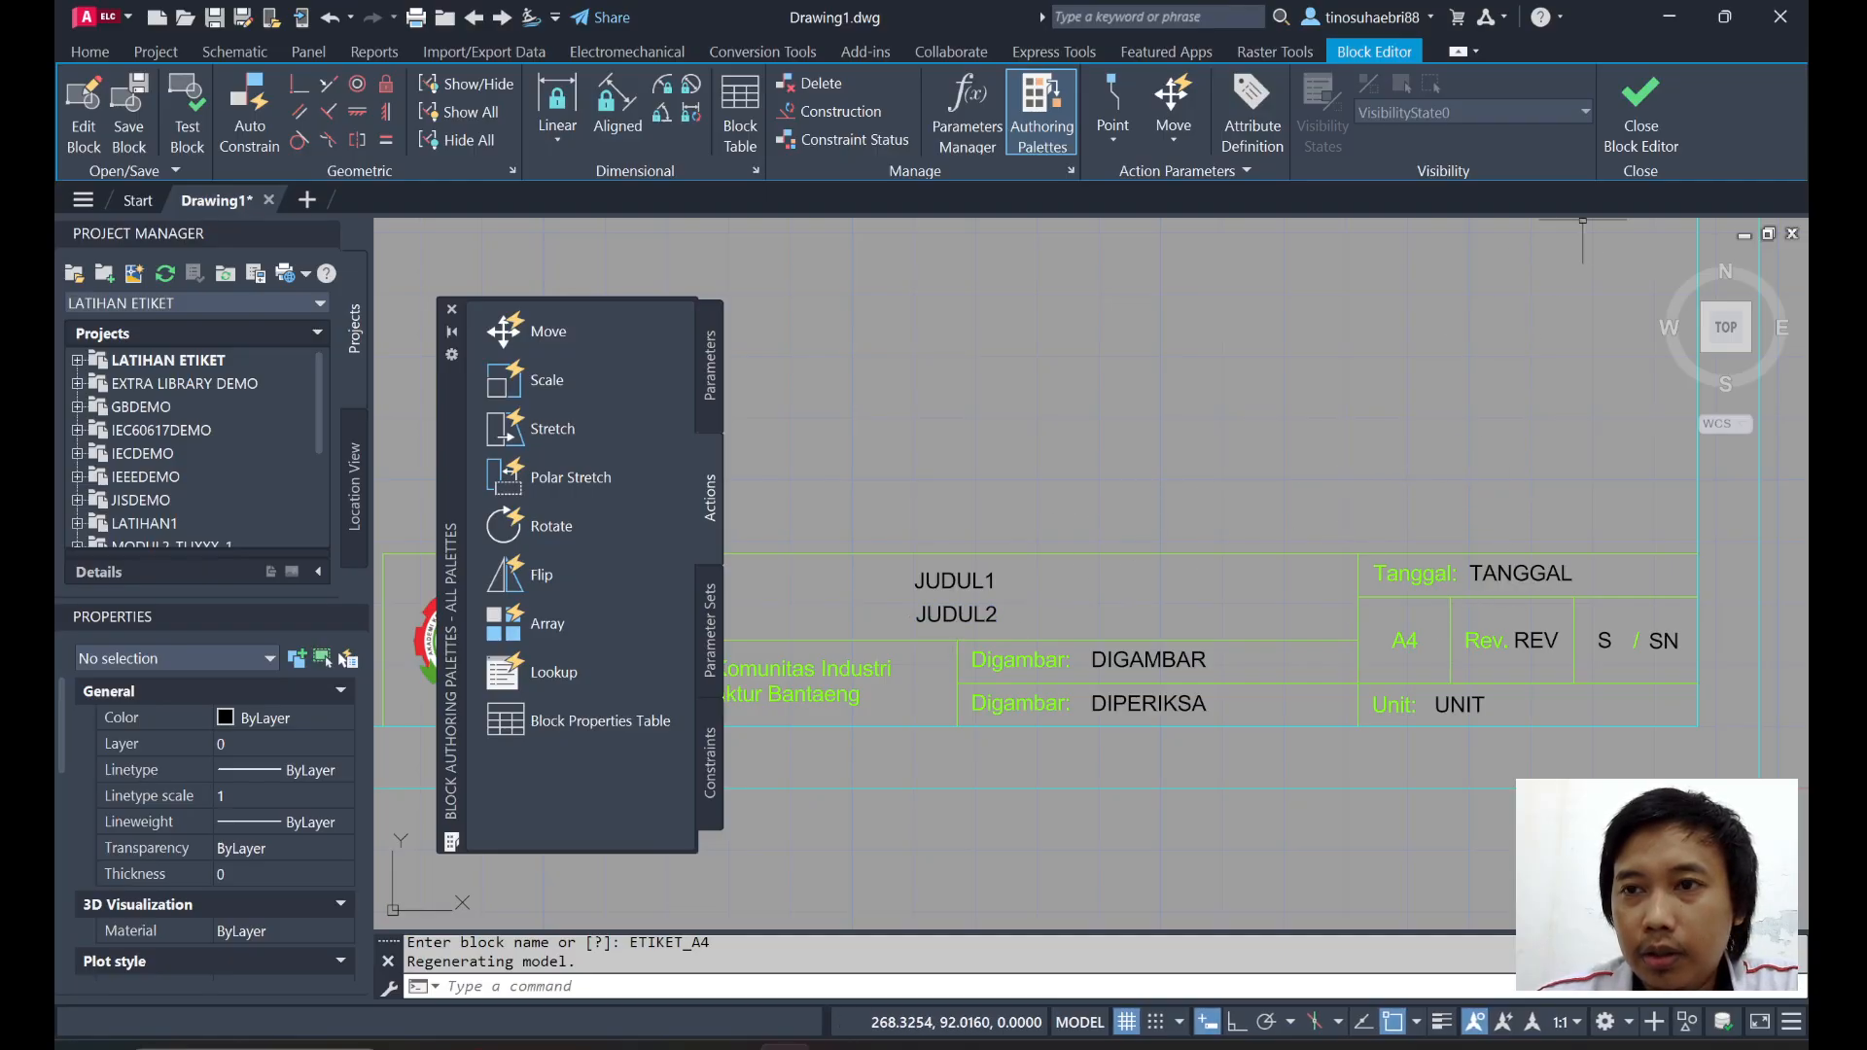
{"action": "left_click", "coordinate": [1643, 114]}
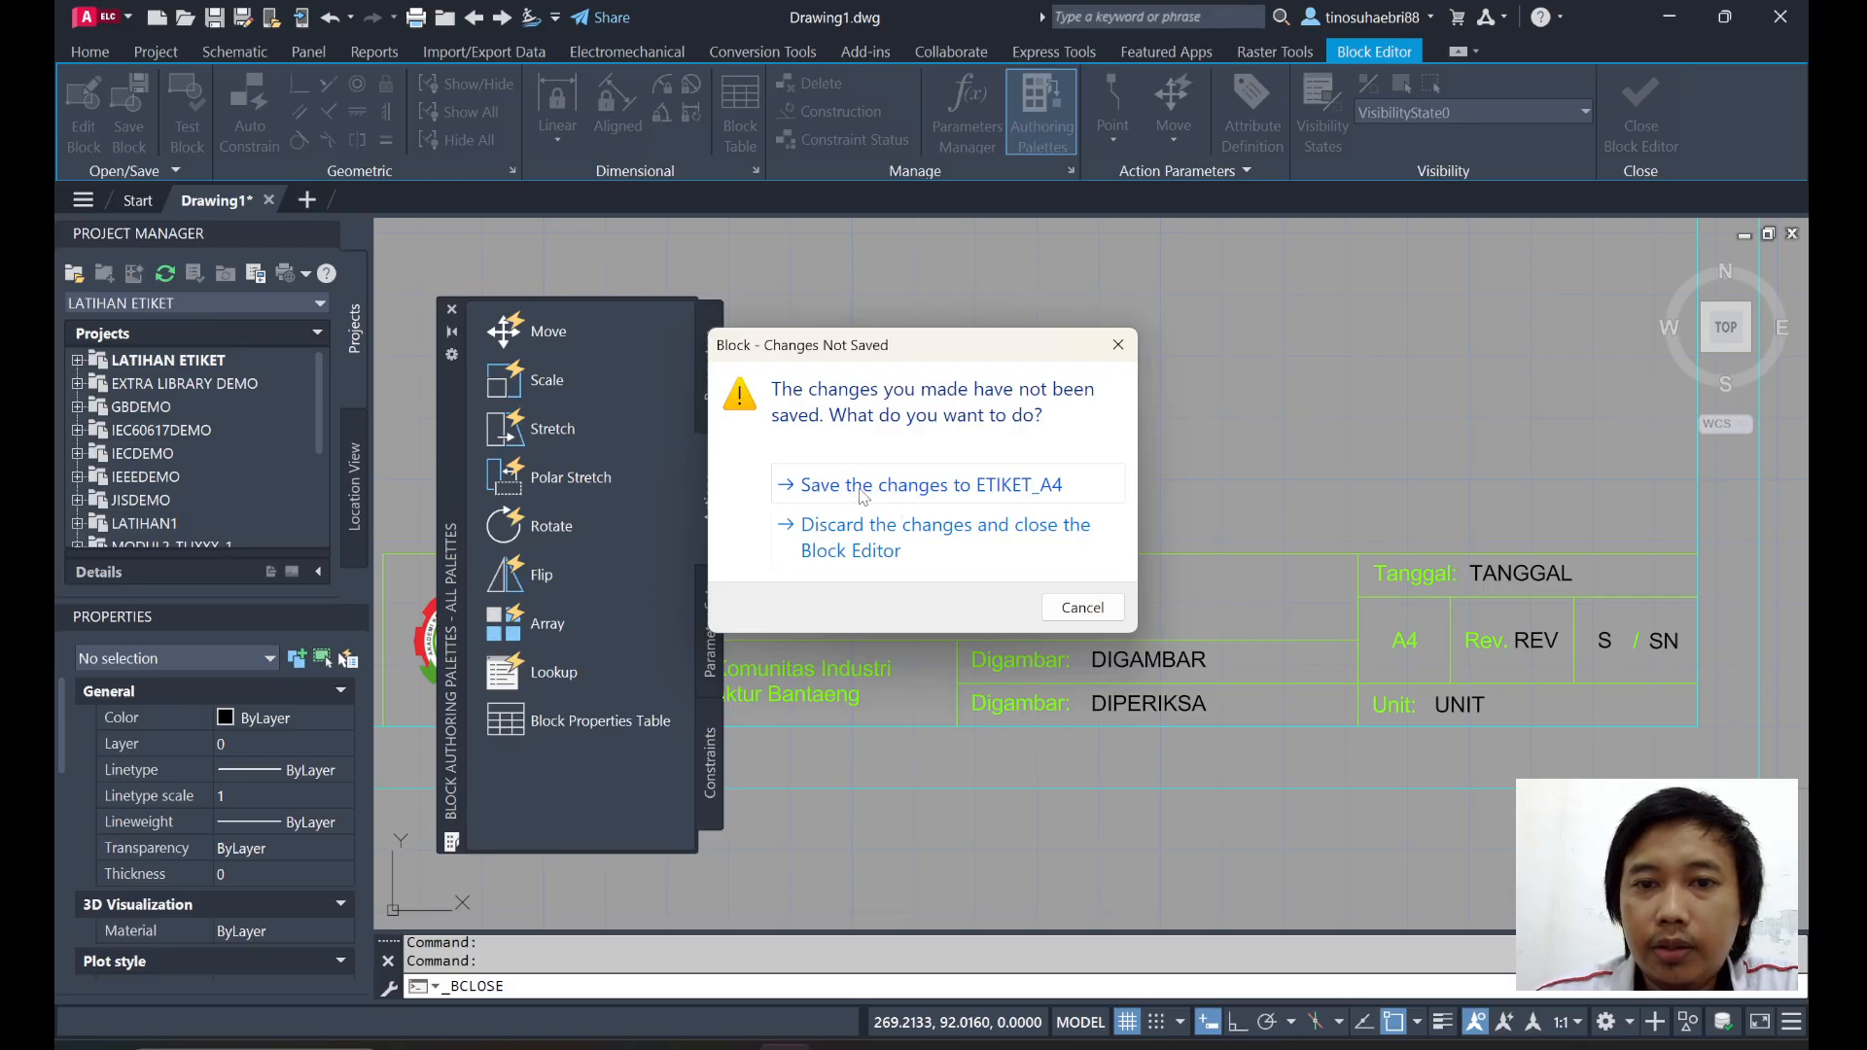
{"action": "left_click", "coordinate": [863, 497]}
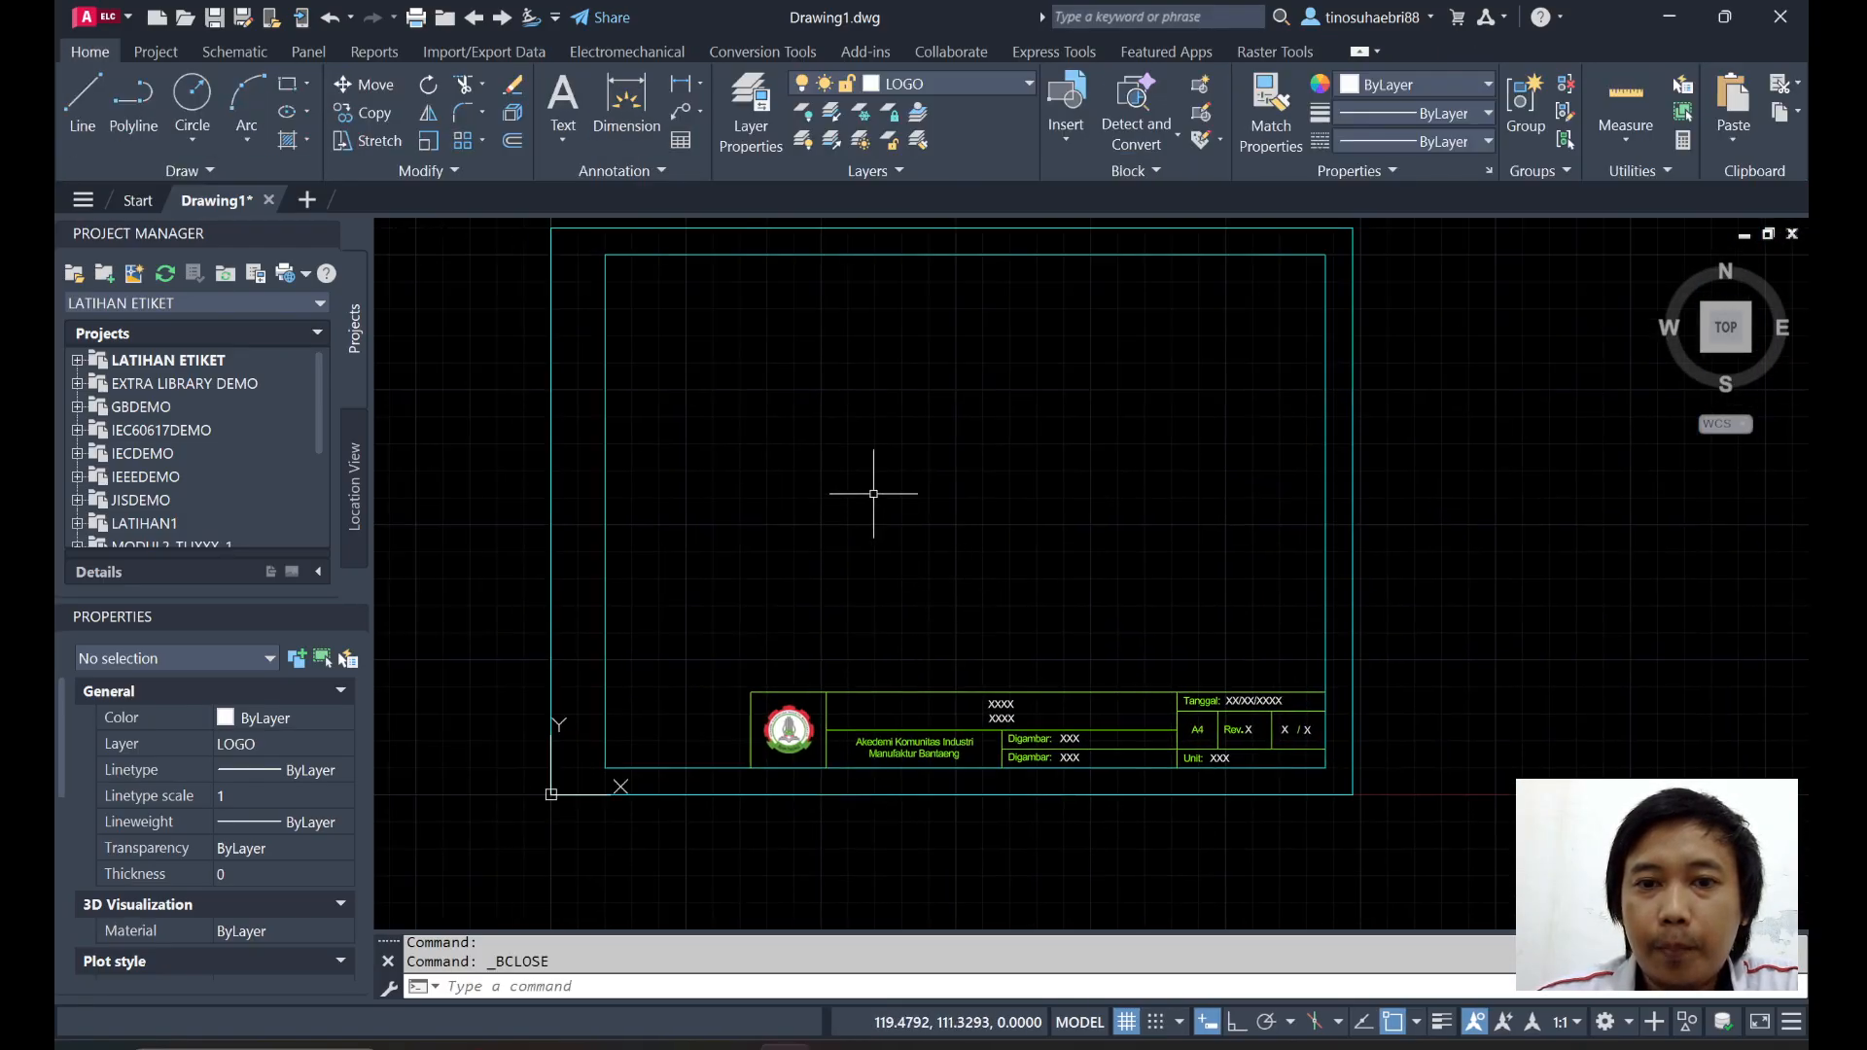
Select the drawing frame to check that the frame and title block behave as one block, and clear the selection.
{"action": "middle_click_drag", "start_coordinate": [873, 494], "coordinate": [966, 540]}
{"action": "left_click", "coordinate": [1543, 461]}
{"action": "left_click", "coordinate": [1434, 495]}
{"action": "left_click", "coordinate": [1434, 540]}
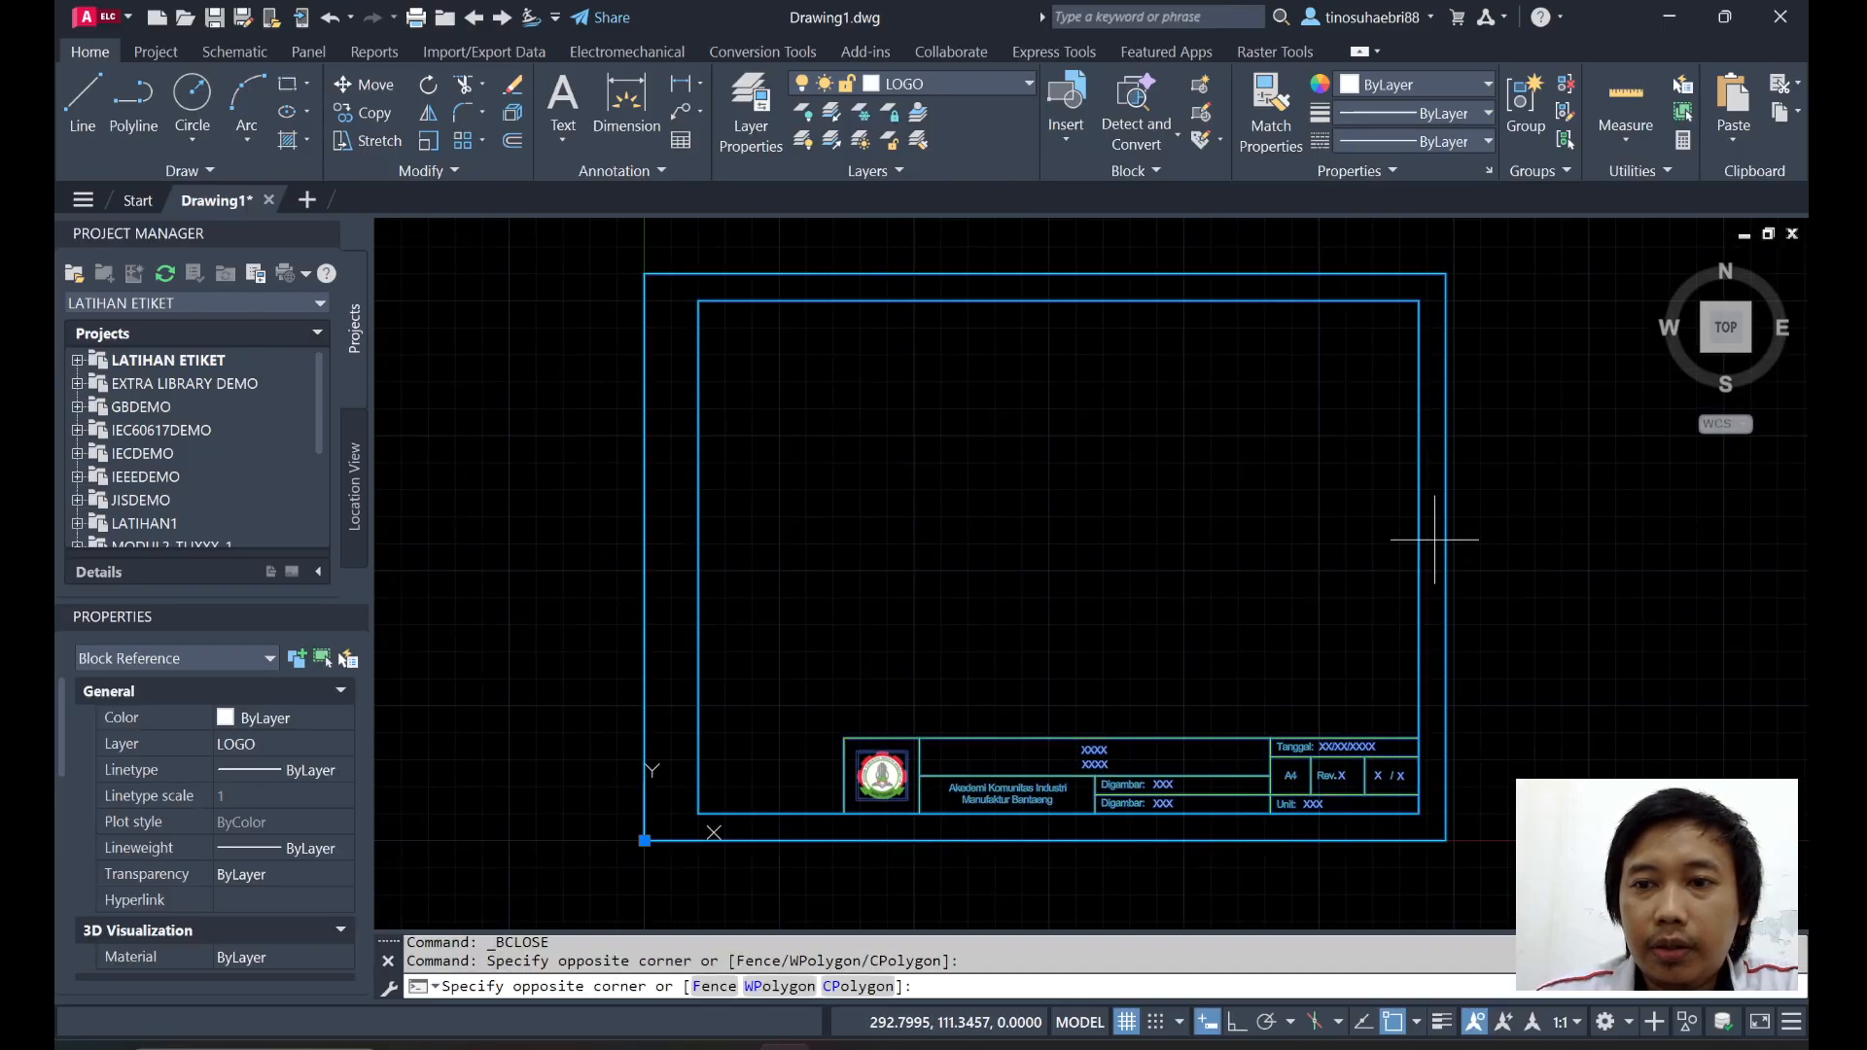
{"action": "key", "text": "Escape"}
{"action": "left_click", "coordinate": [1379, 528]}
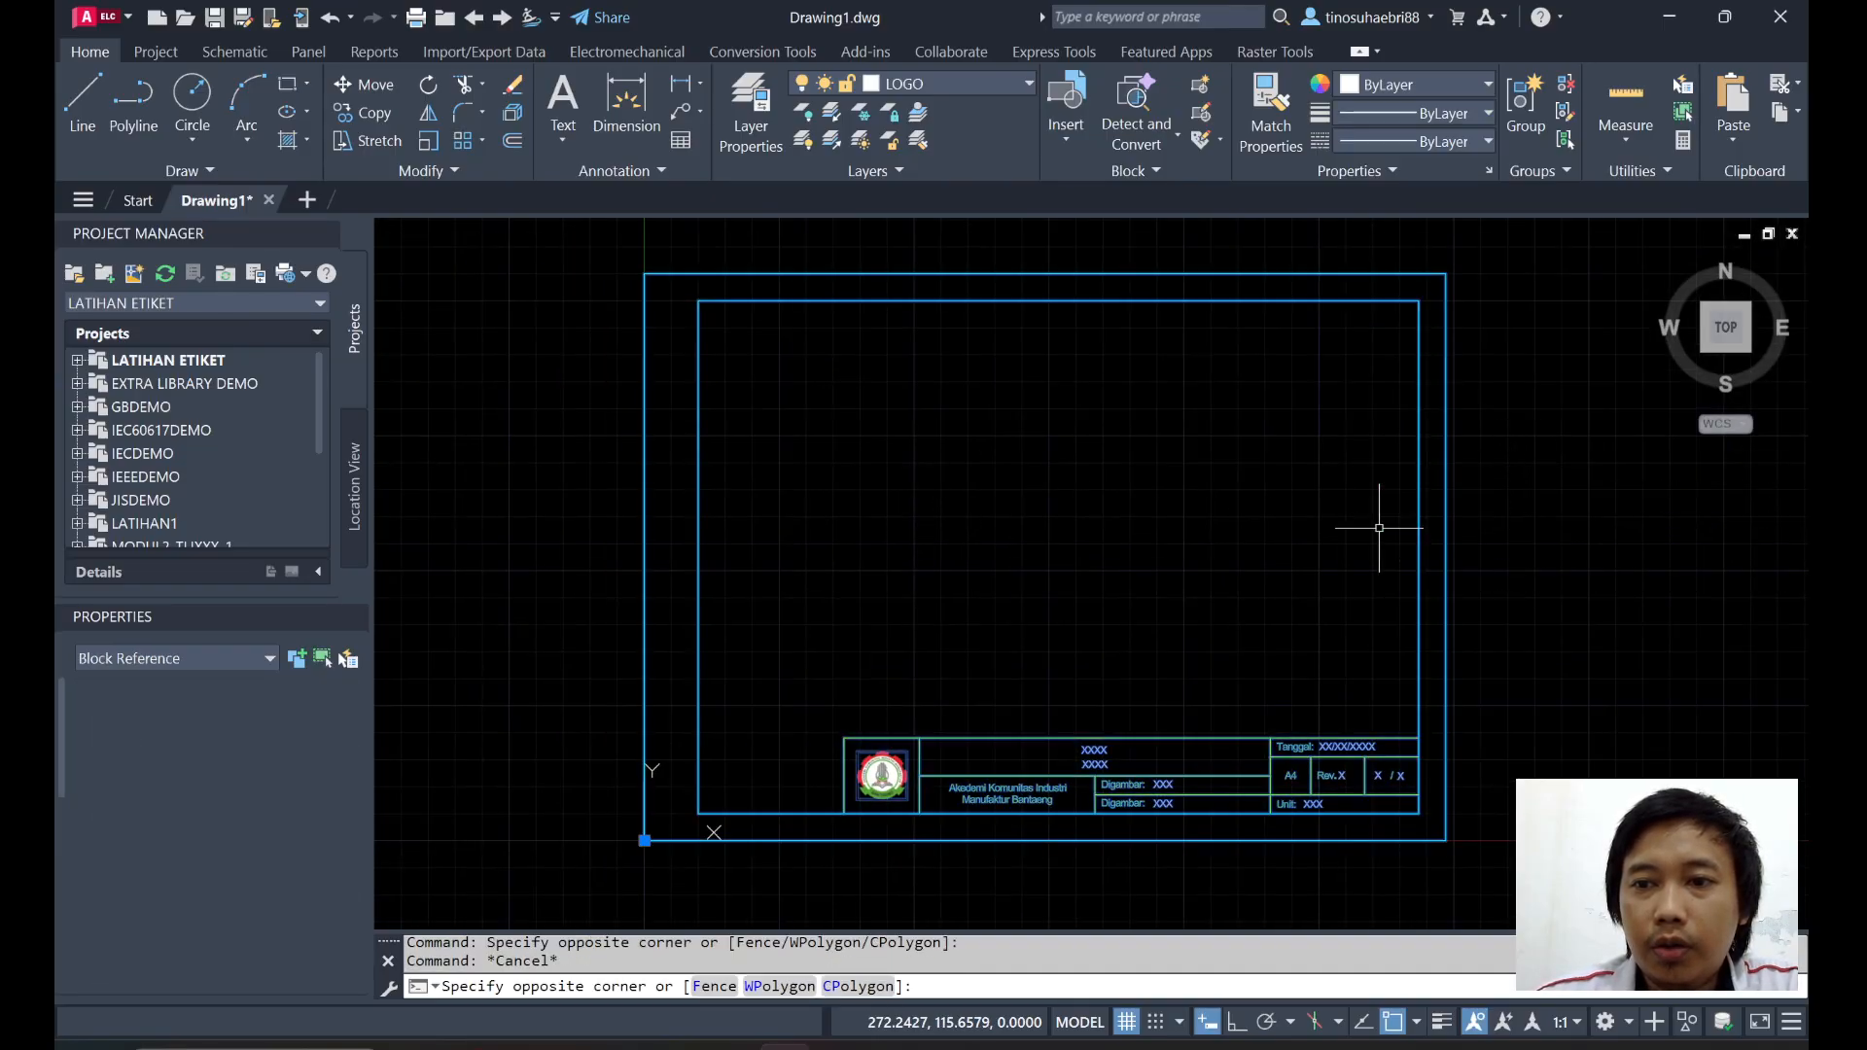
{"action": "key", "text": "Escape"}
{"action": "left_click", "coordinate": [1504, 477]}
{"action": "left_click", "coordinate": [1428, 516]}
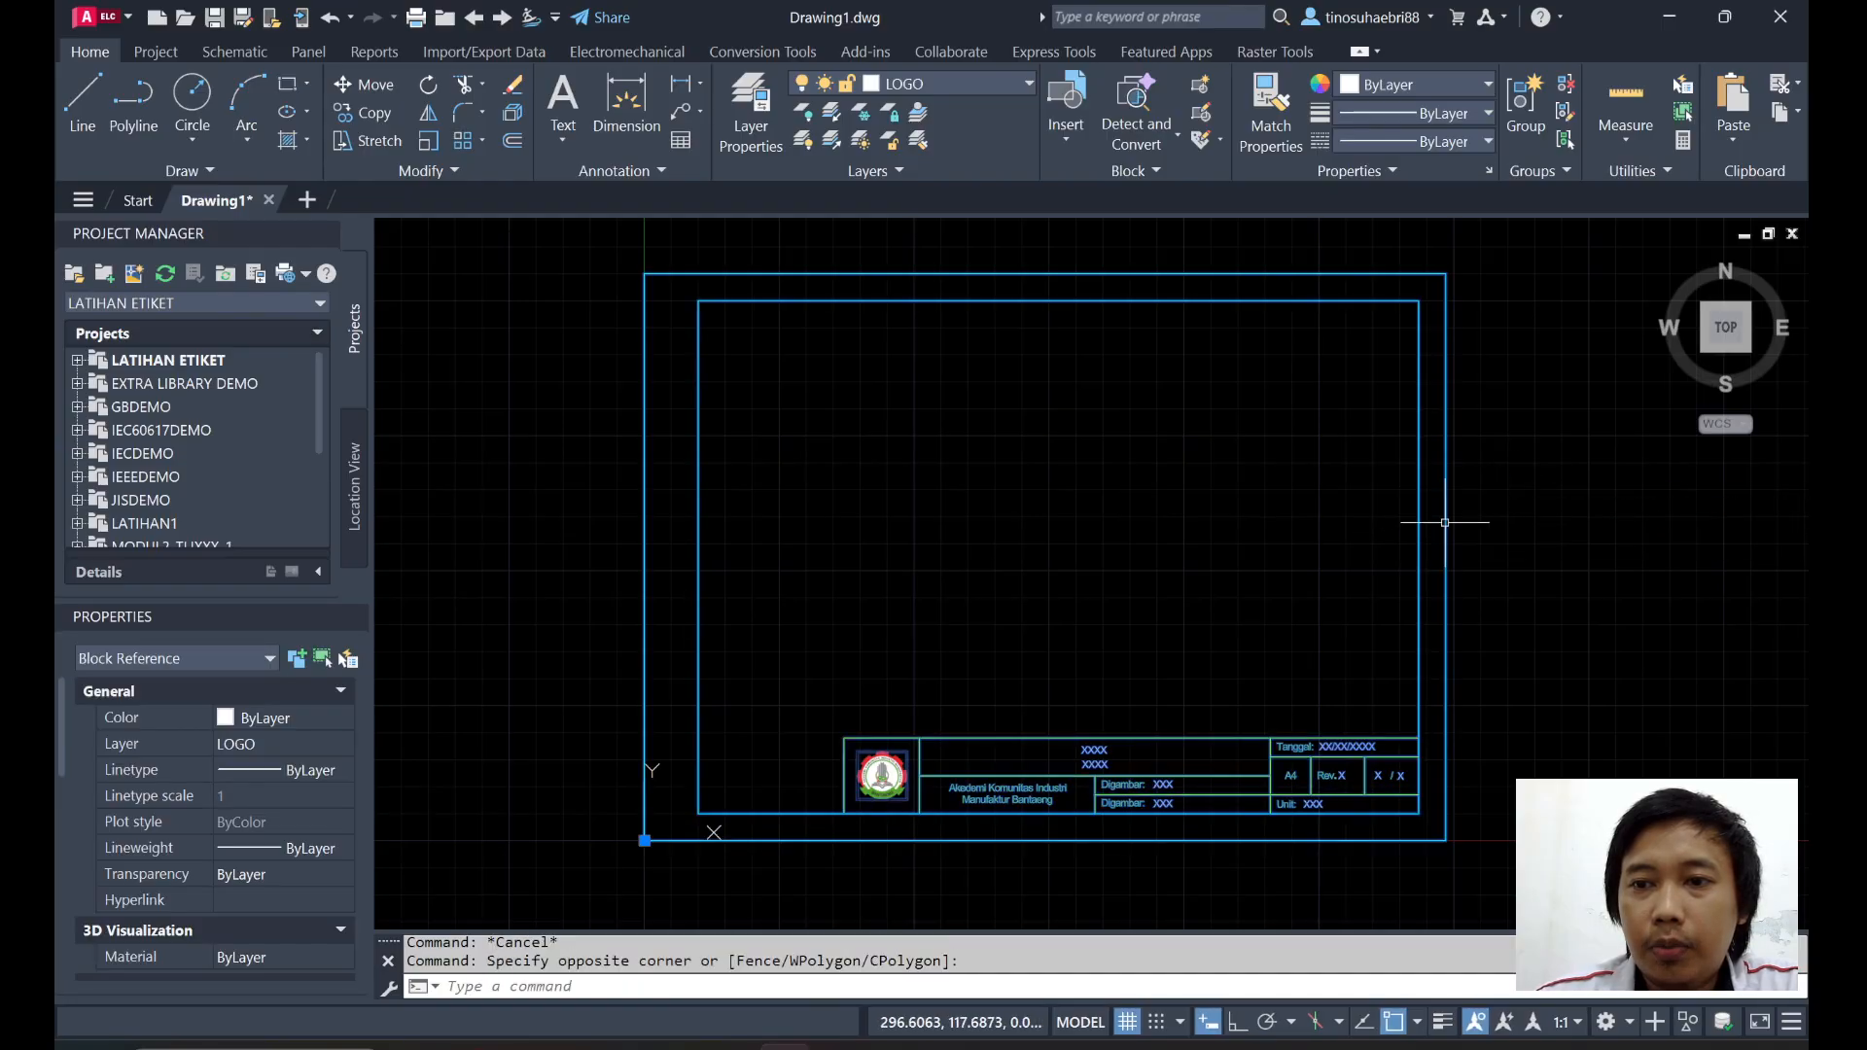
{"action": "key", "text": "Escape"}
Open the attributes of the ETIKET_A4 block for editing and enter LATIHAN as the JUDUL1 value.
{"action": "double_click", "coordinate": [1446, 520]}
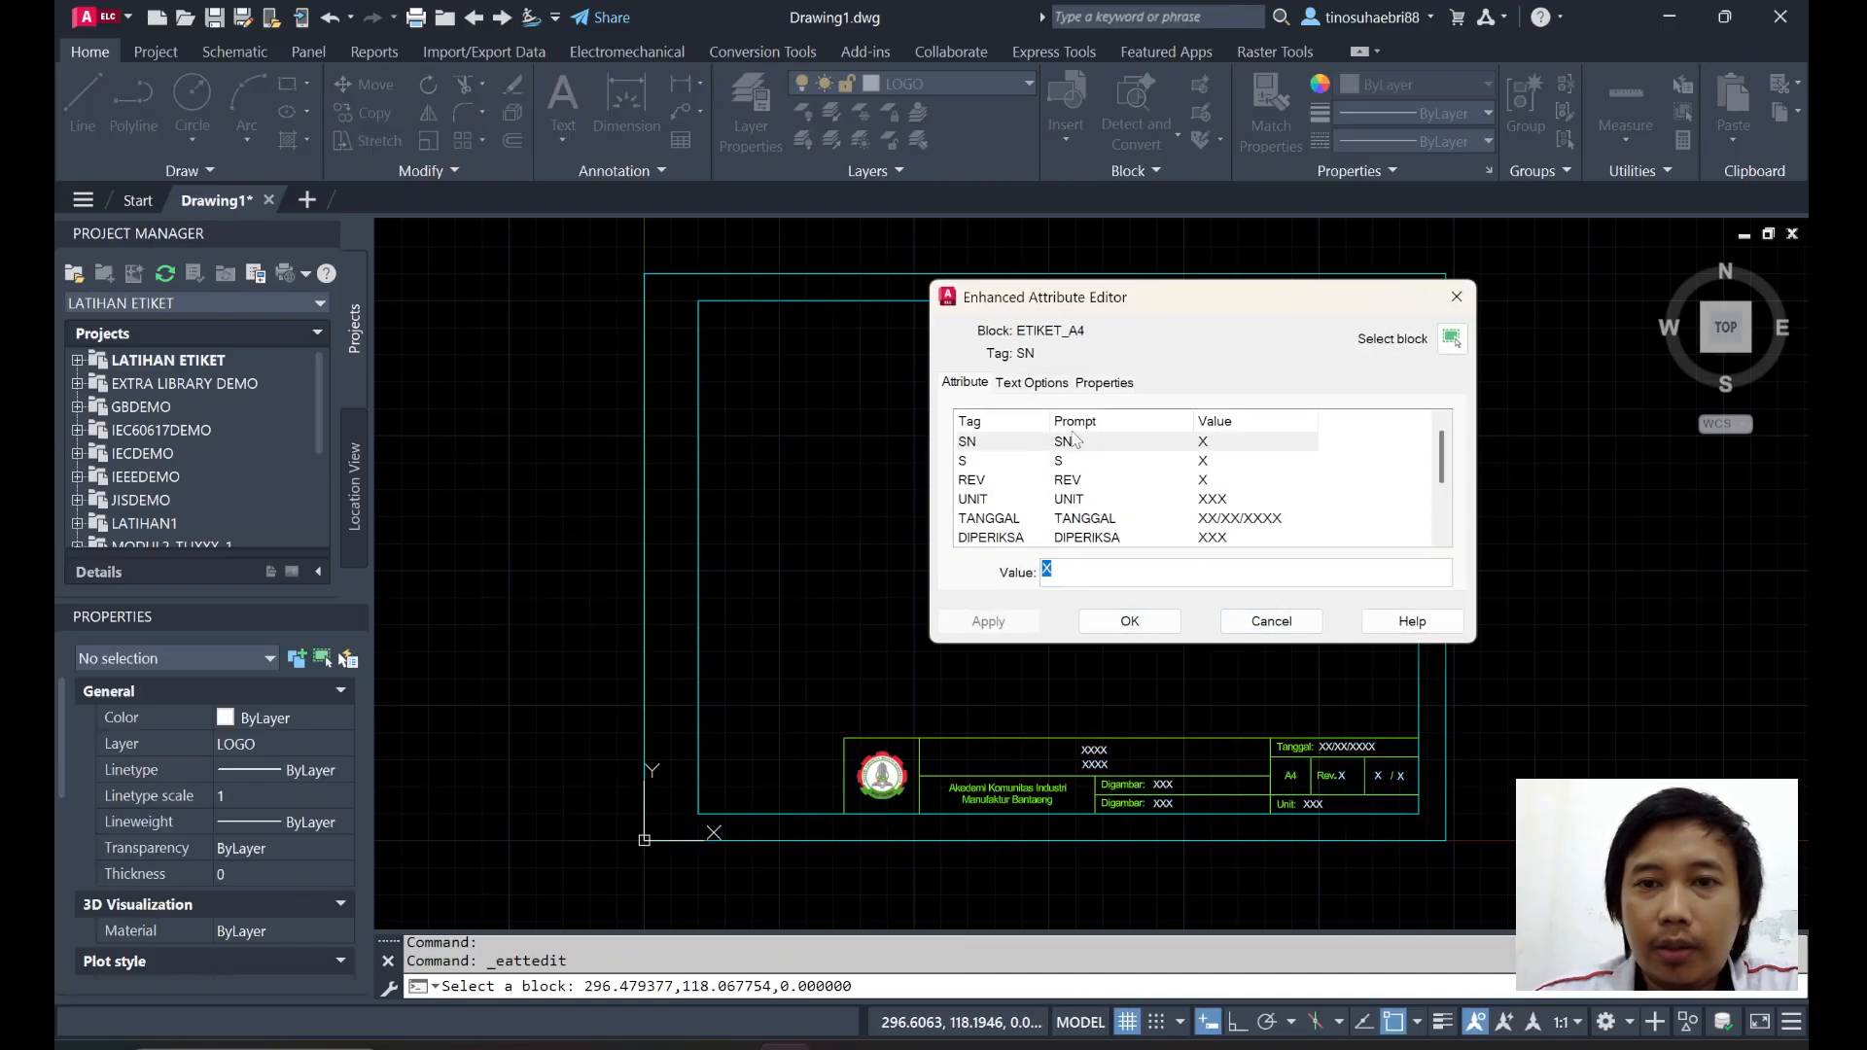
{"action": "left_click_drag", "start_coordinate": [1155, 313], "coordinate": [1091, 387]}
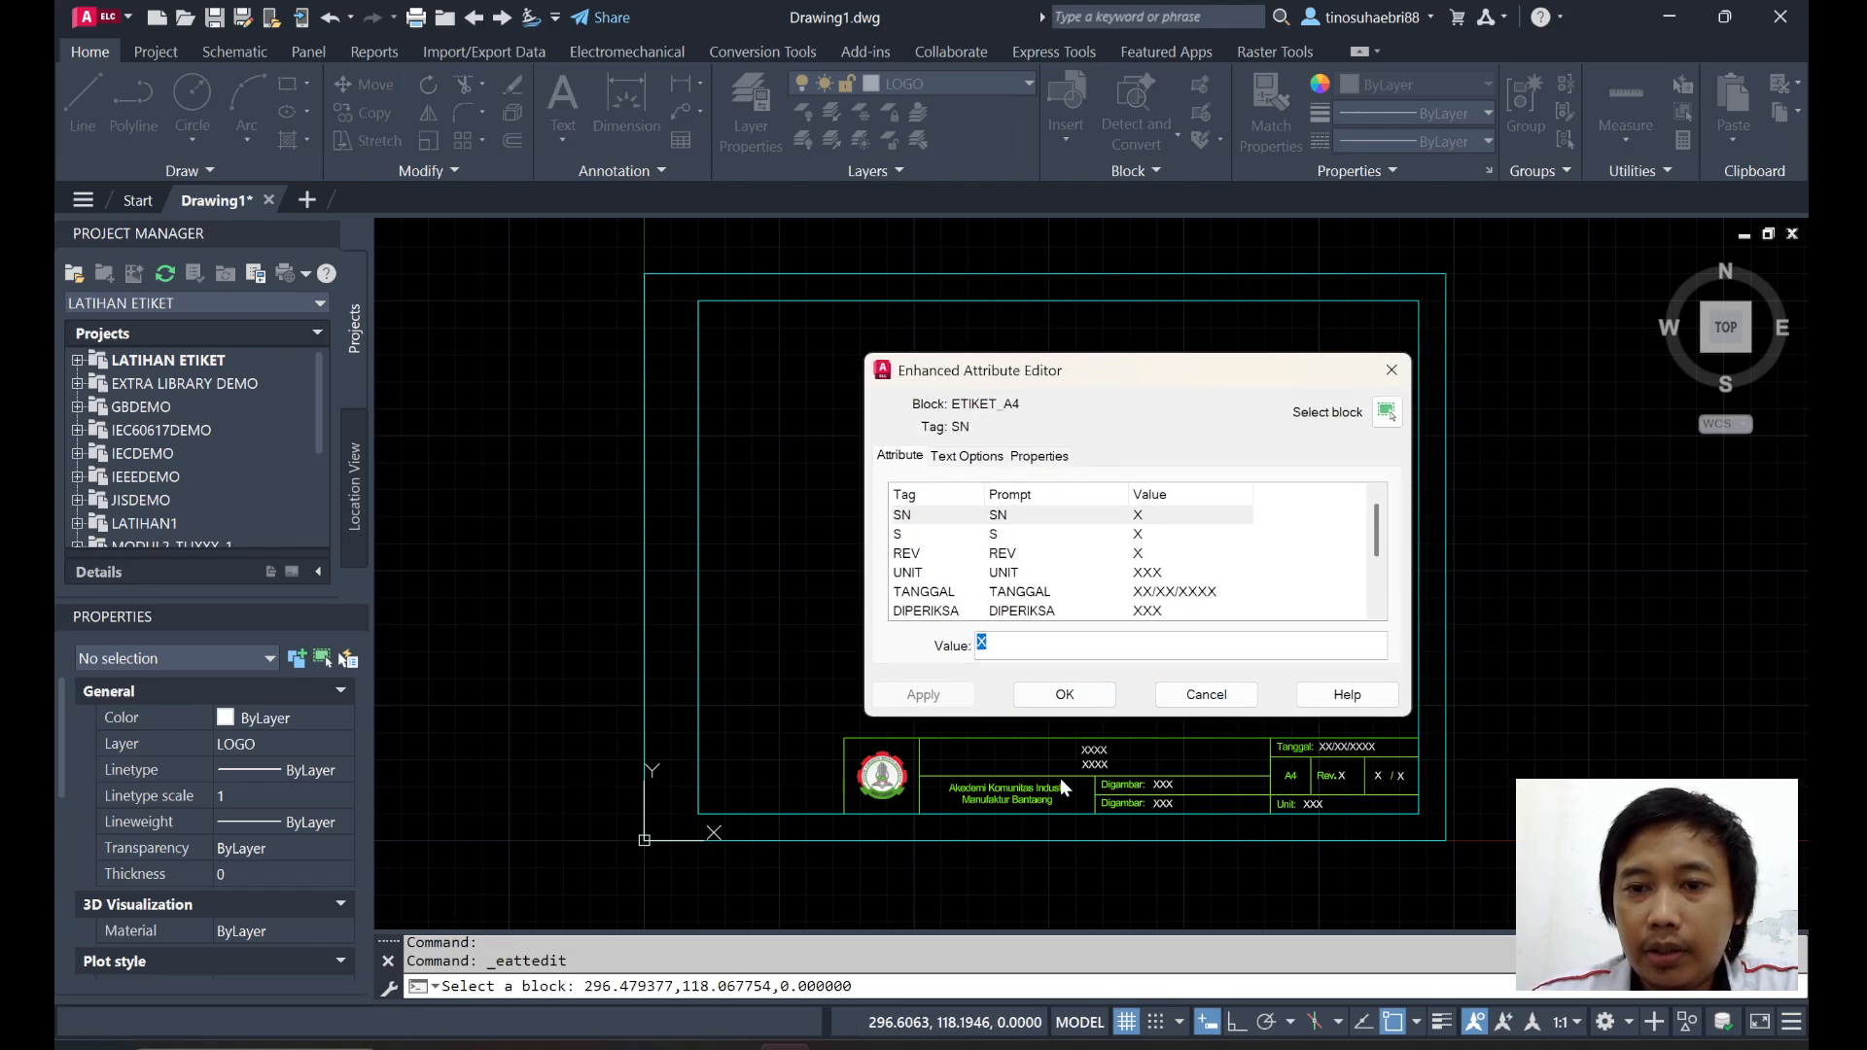
{"action": "scroll", "coordinate": [1148, 568], "scroll_direction": "down", "scroll_amount": 2}
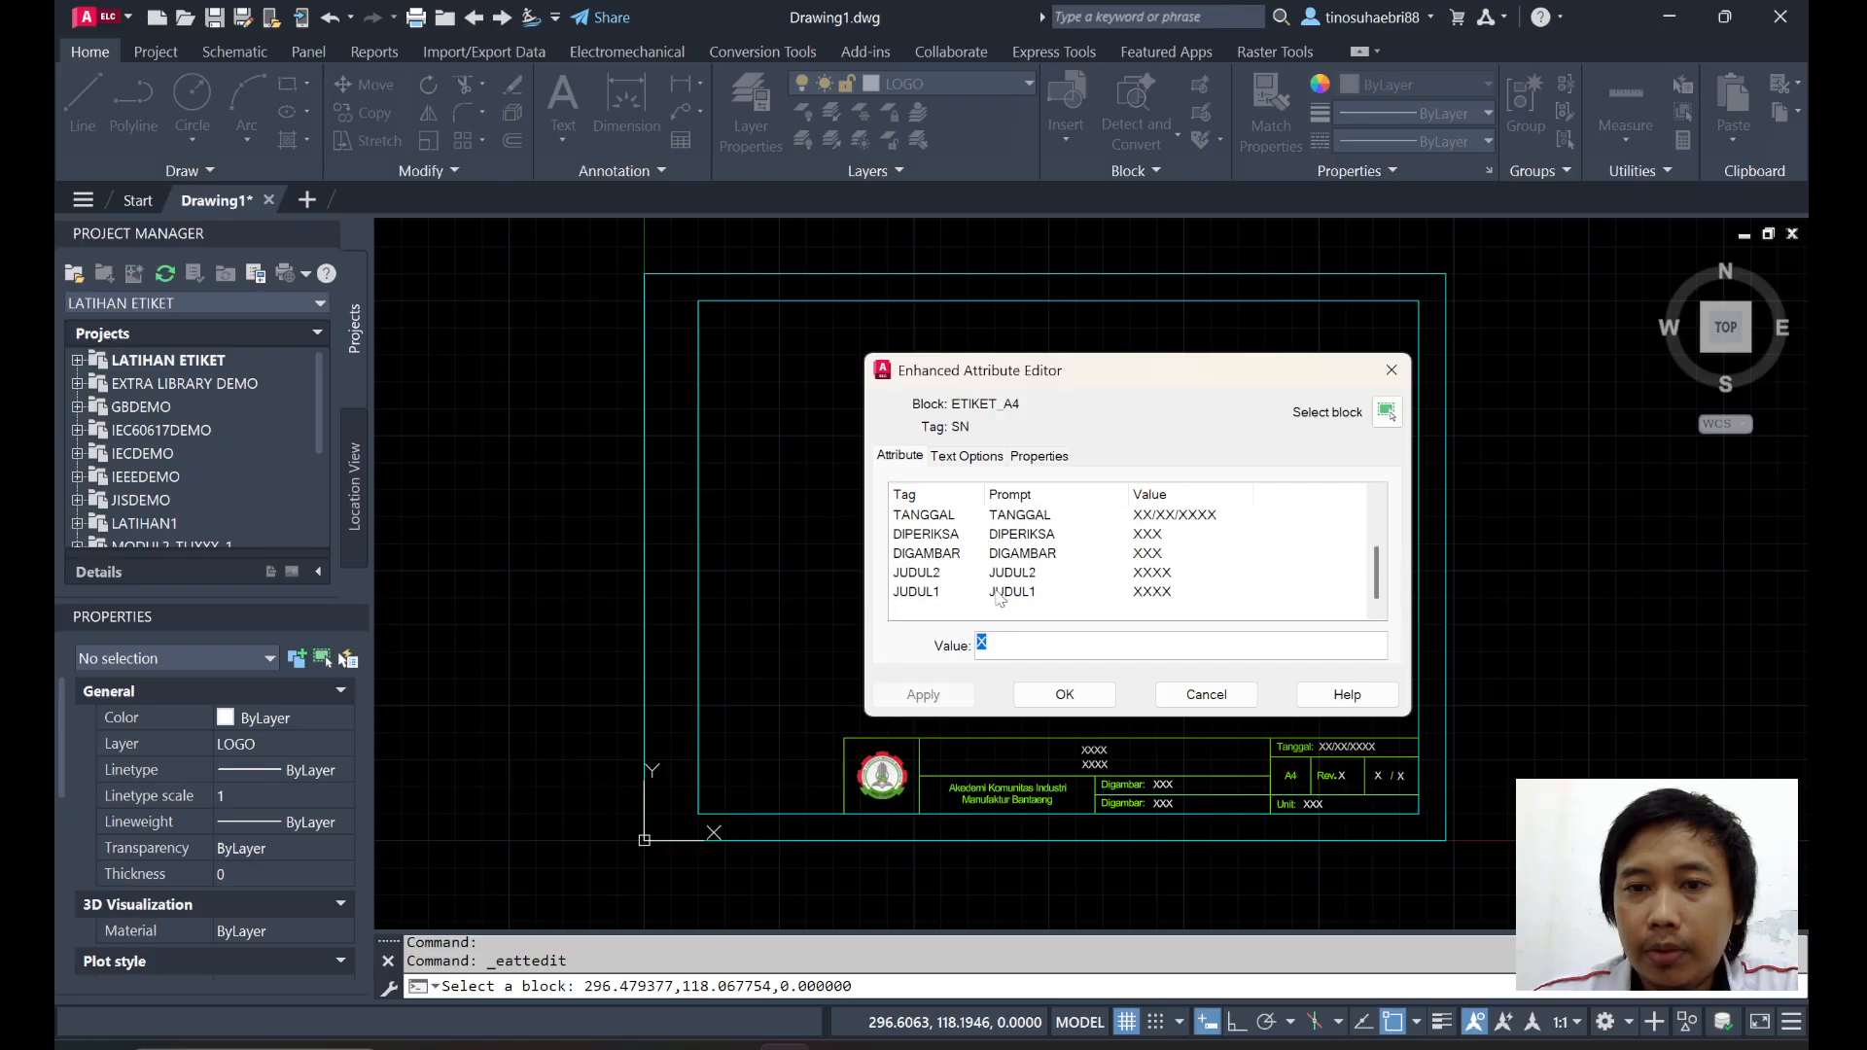
{"action": "left_click", "coordinate": [1158, 576]}
{"action": "double_click", "coordinate": [1049, 637]}
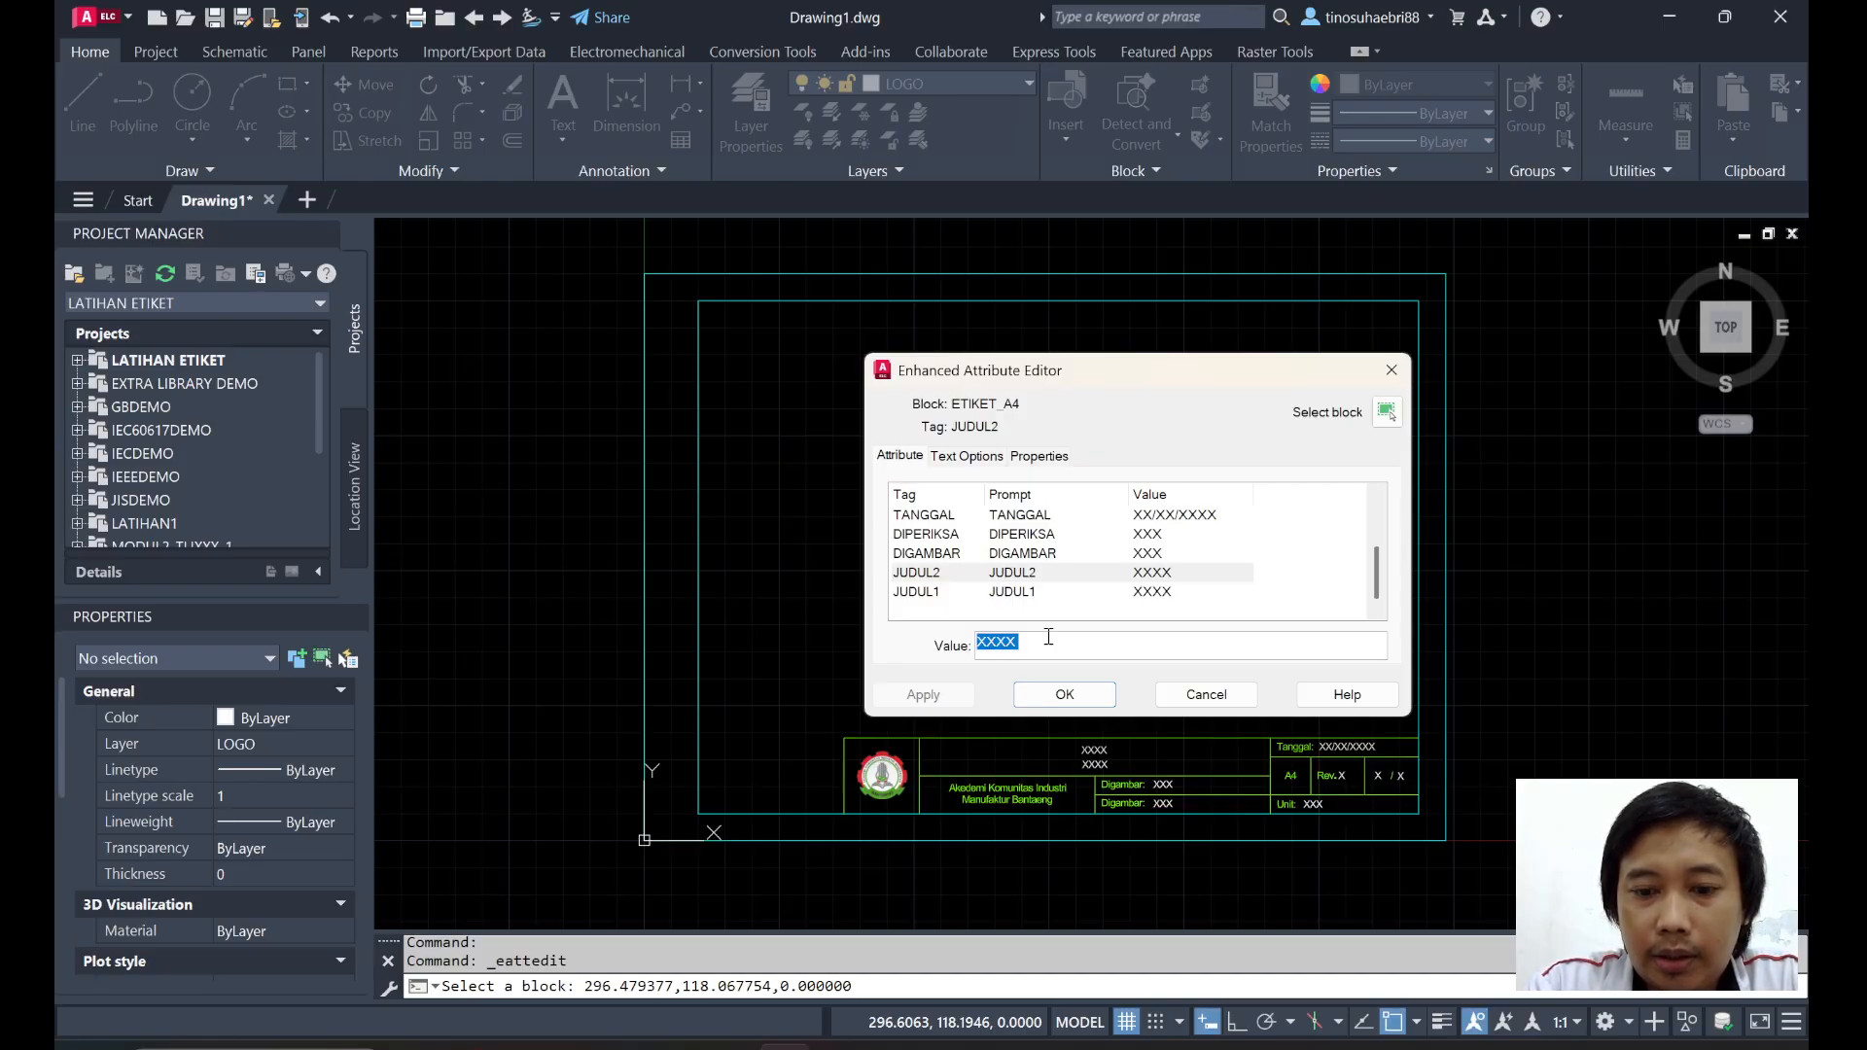
{"action": "left_click", "coordinate": [1055, 581]}
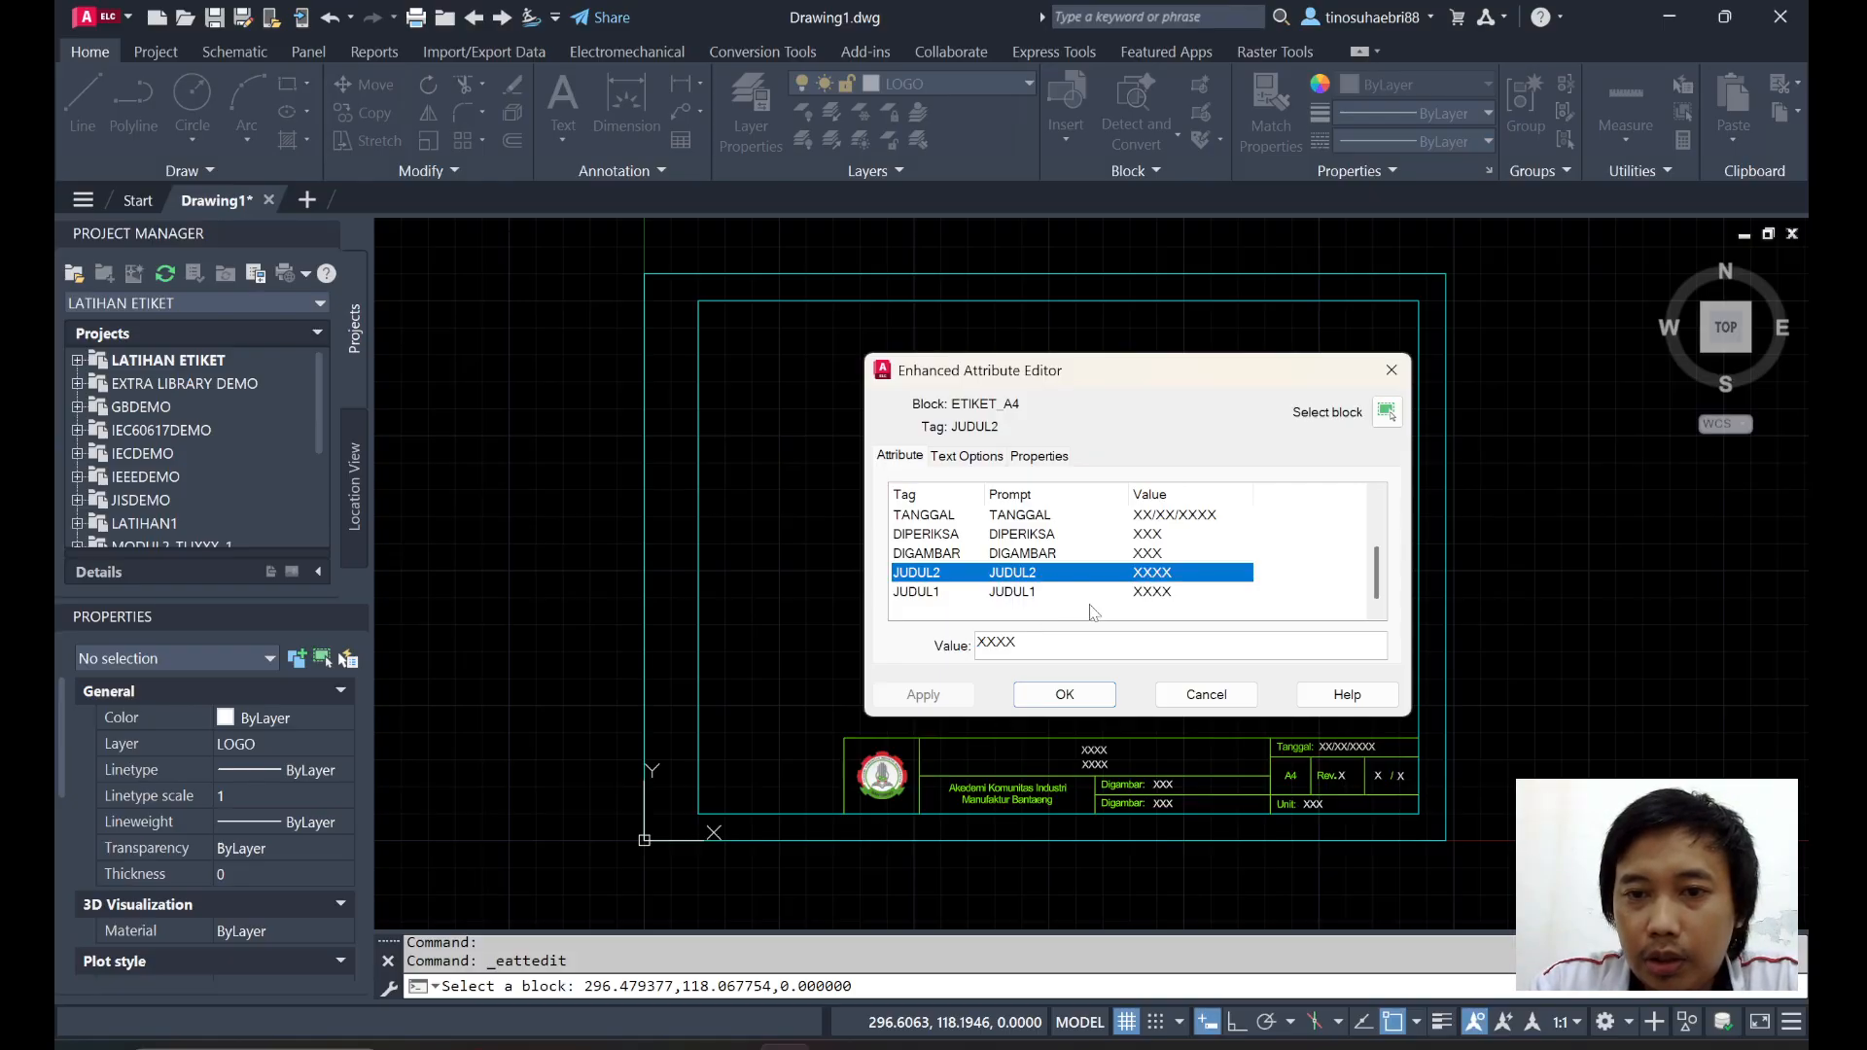
{"action": "left_click", "coordinate": [1157, 594]}
{"action": "left_click", "coordinate": [1051, 640]}
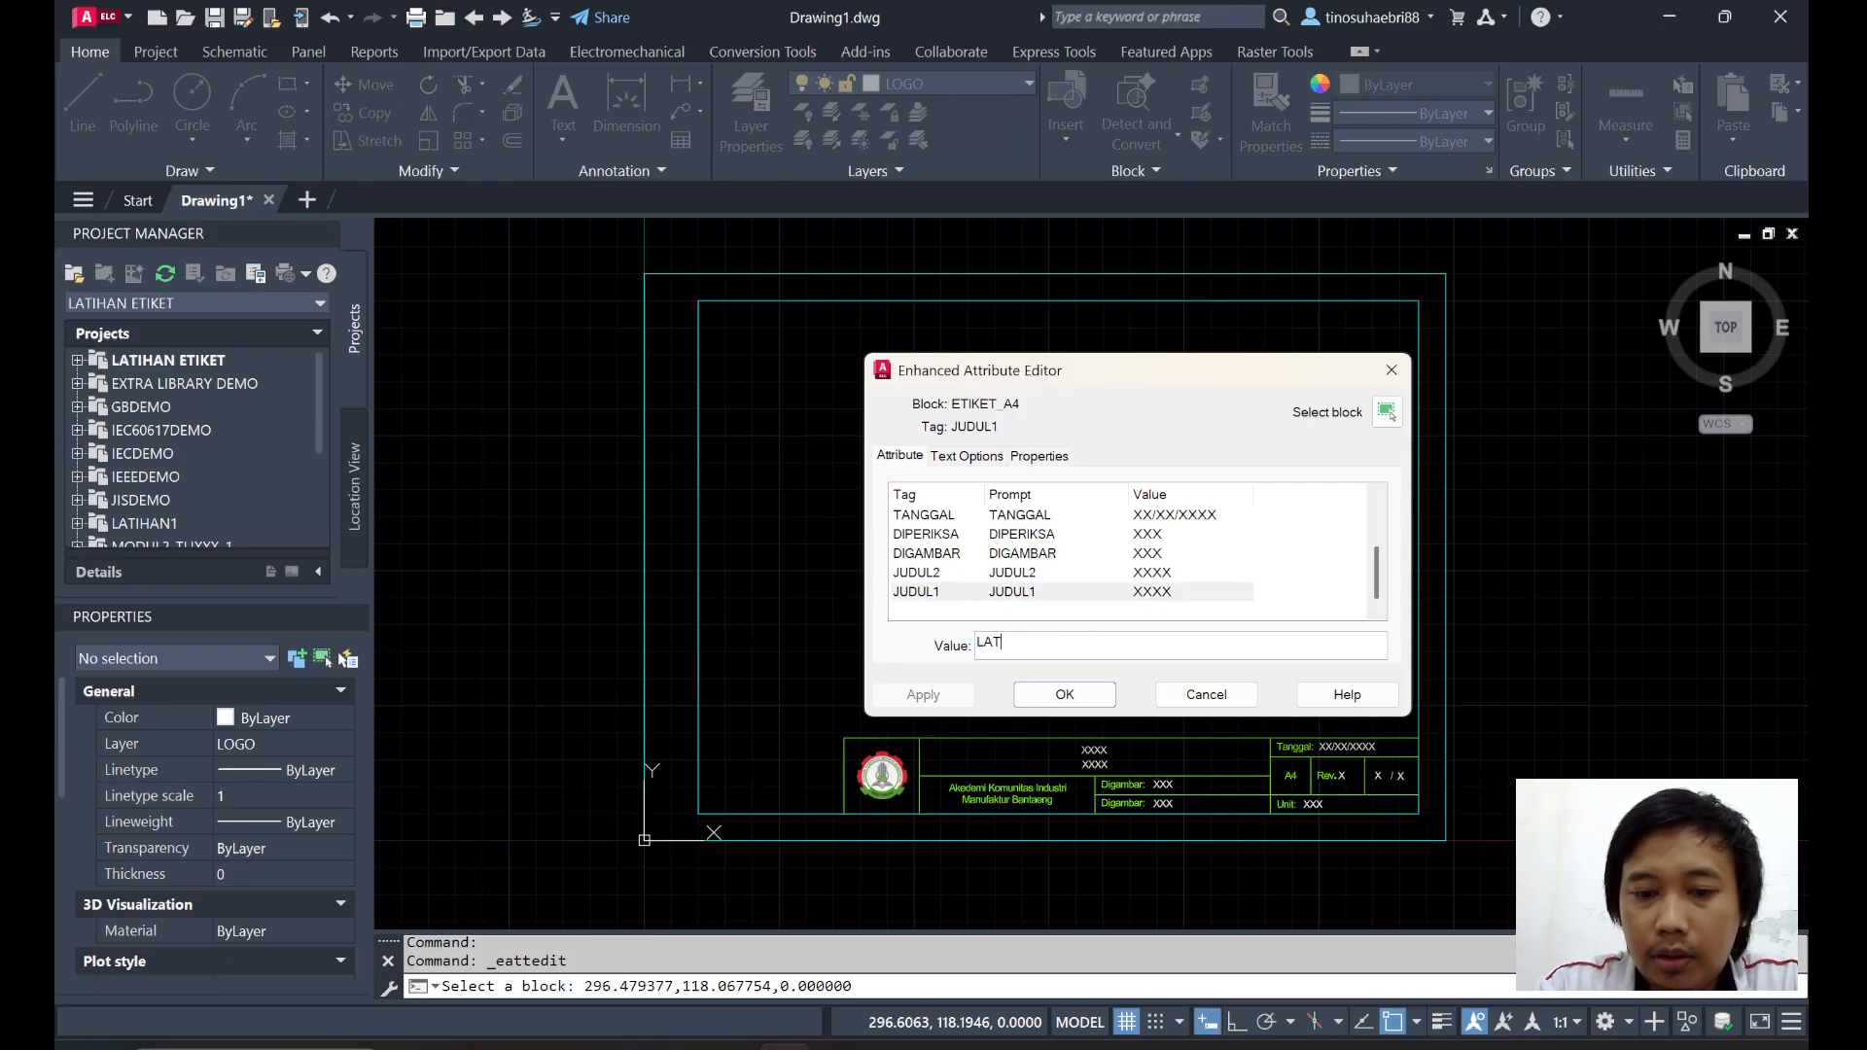
{"action": "key", "text": "Return"}
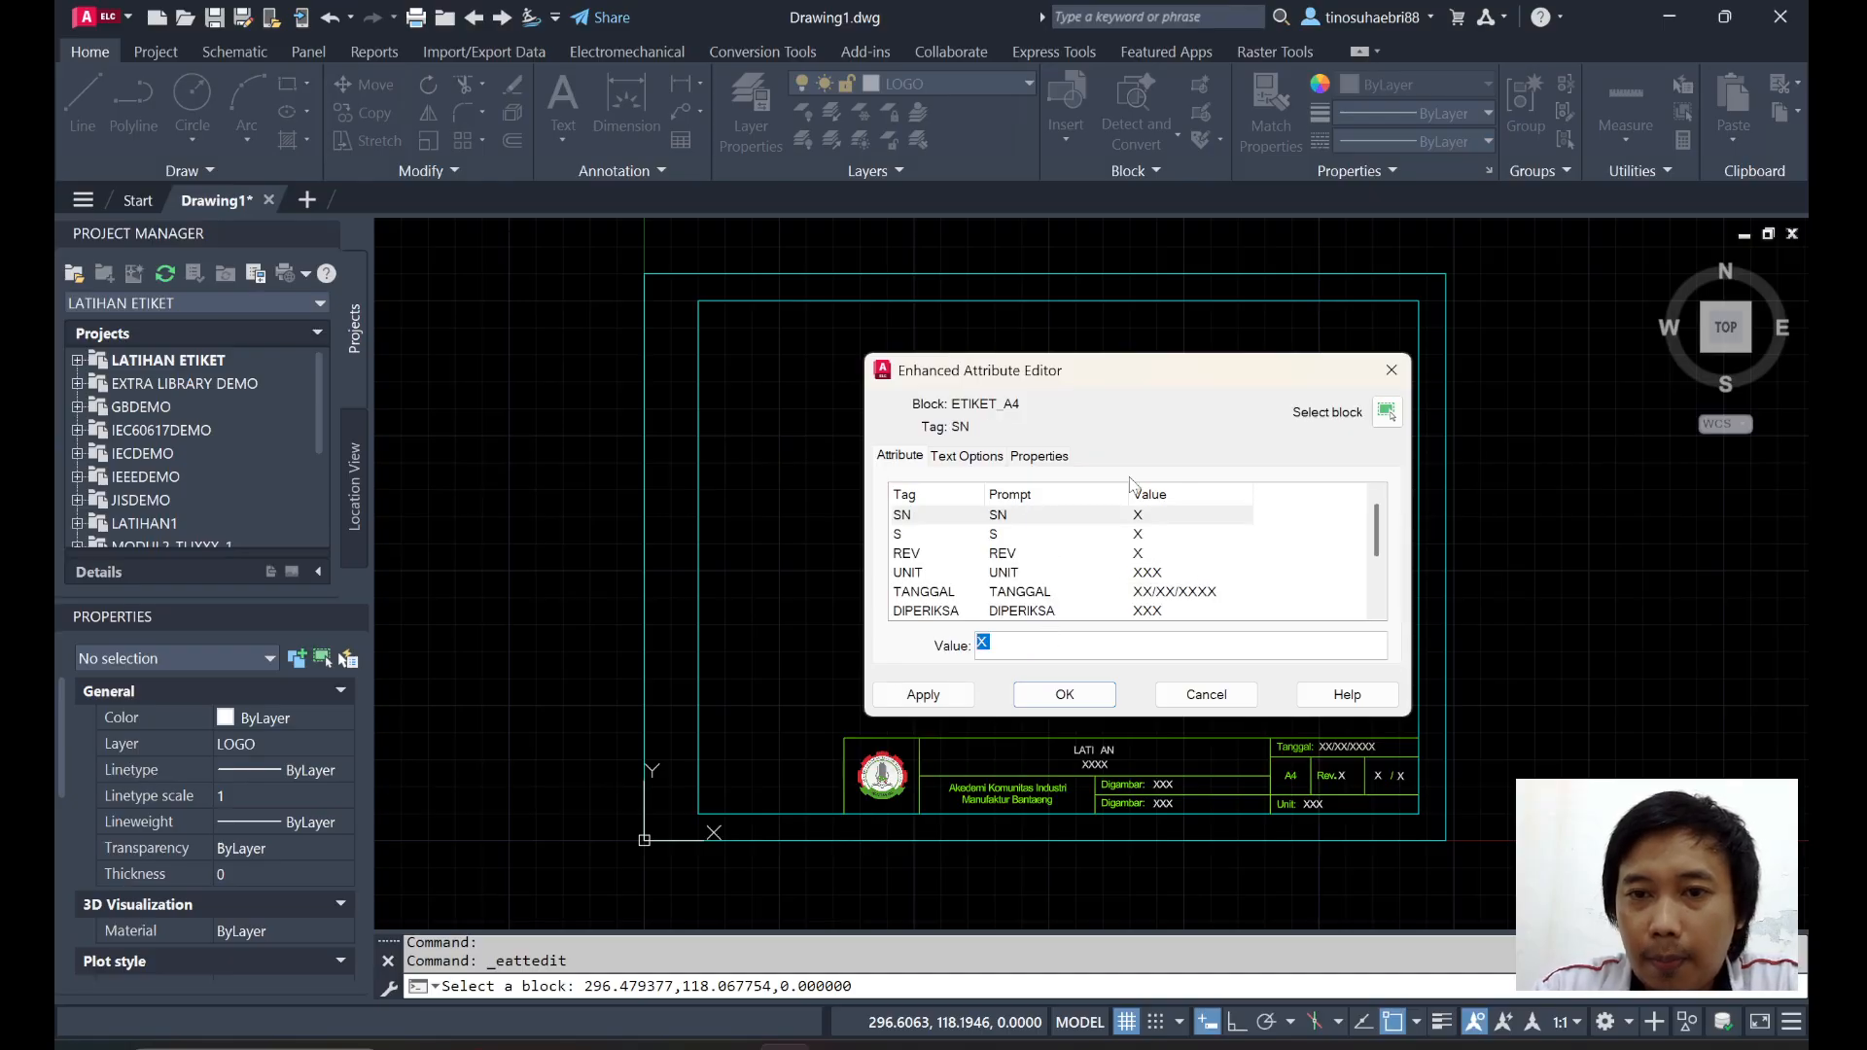
Enter ETIKET as the JUDUL2 value and leave the attribute editor without saving.
{"action": "scroll", "coordinate": [1138, 515], "scroll_direction": "down", "scroll_amount": 2}
{"action": "left_click", "coordinate": [1170, 577]}
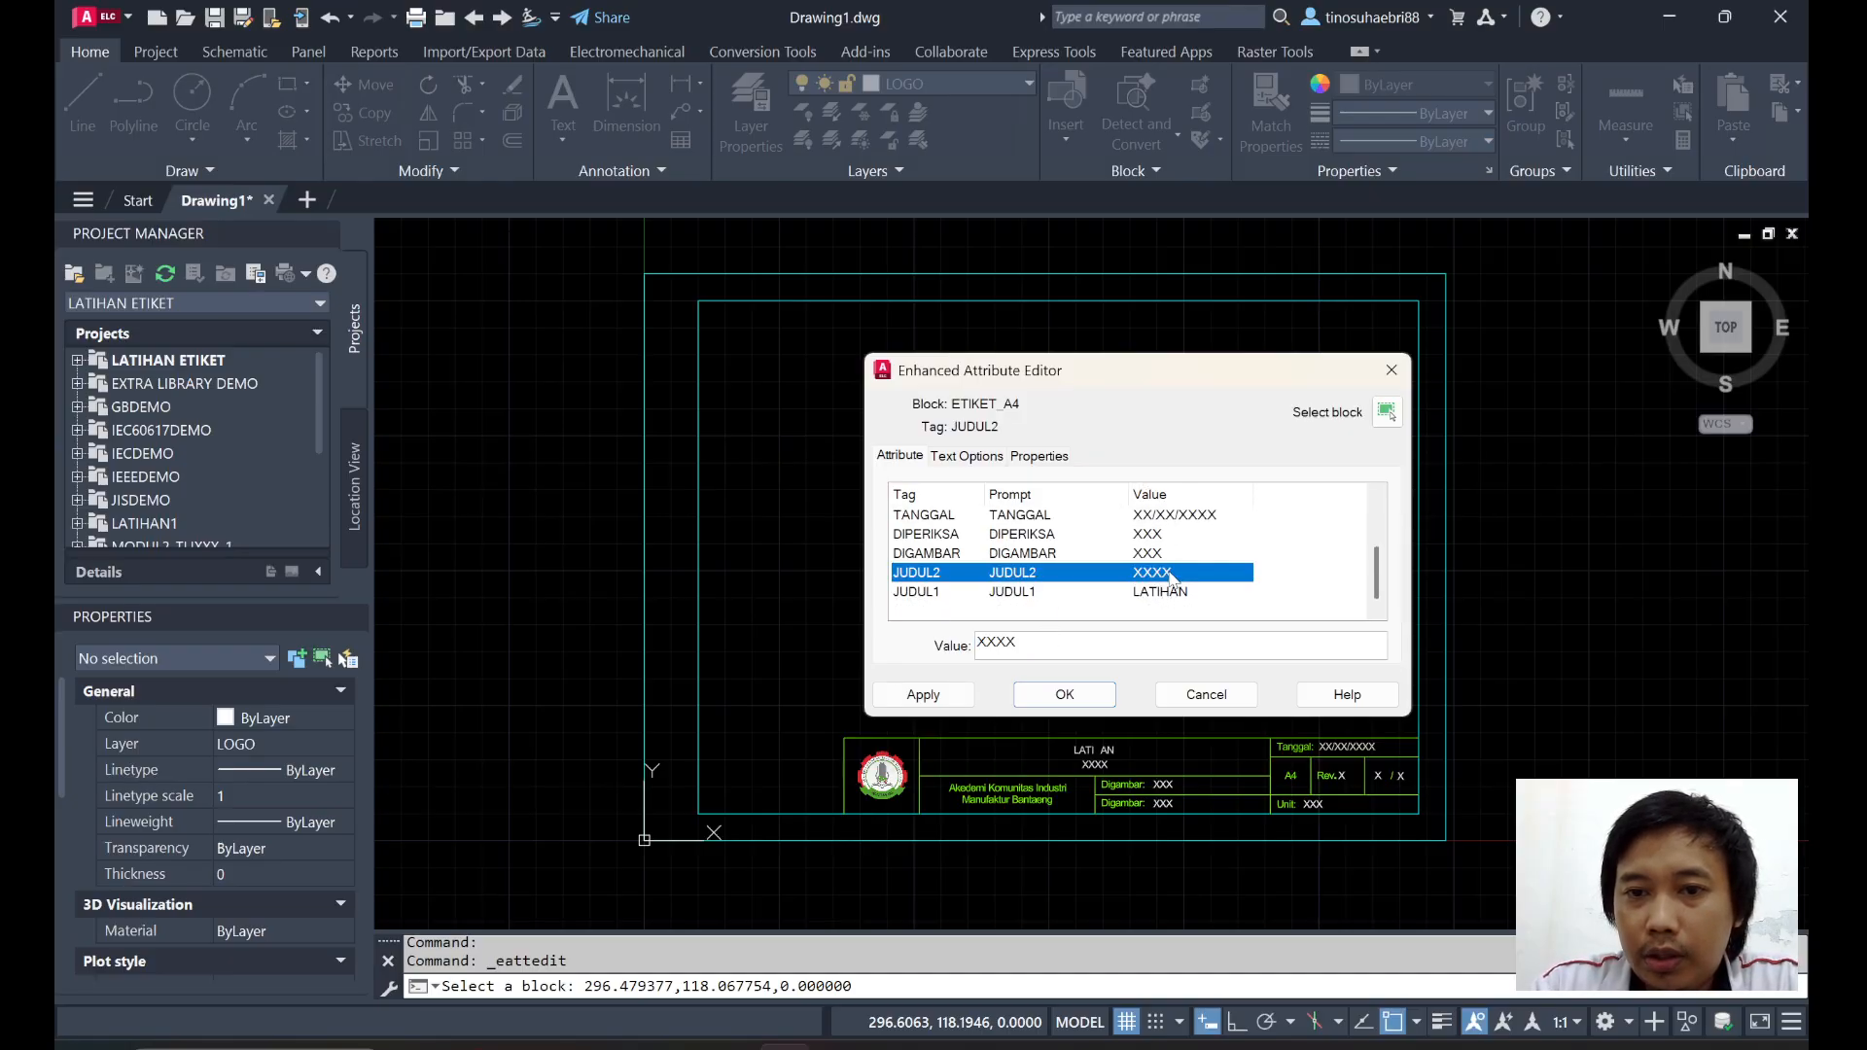
{"action": "double_click", "coordinate": [1076, 647]}
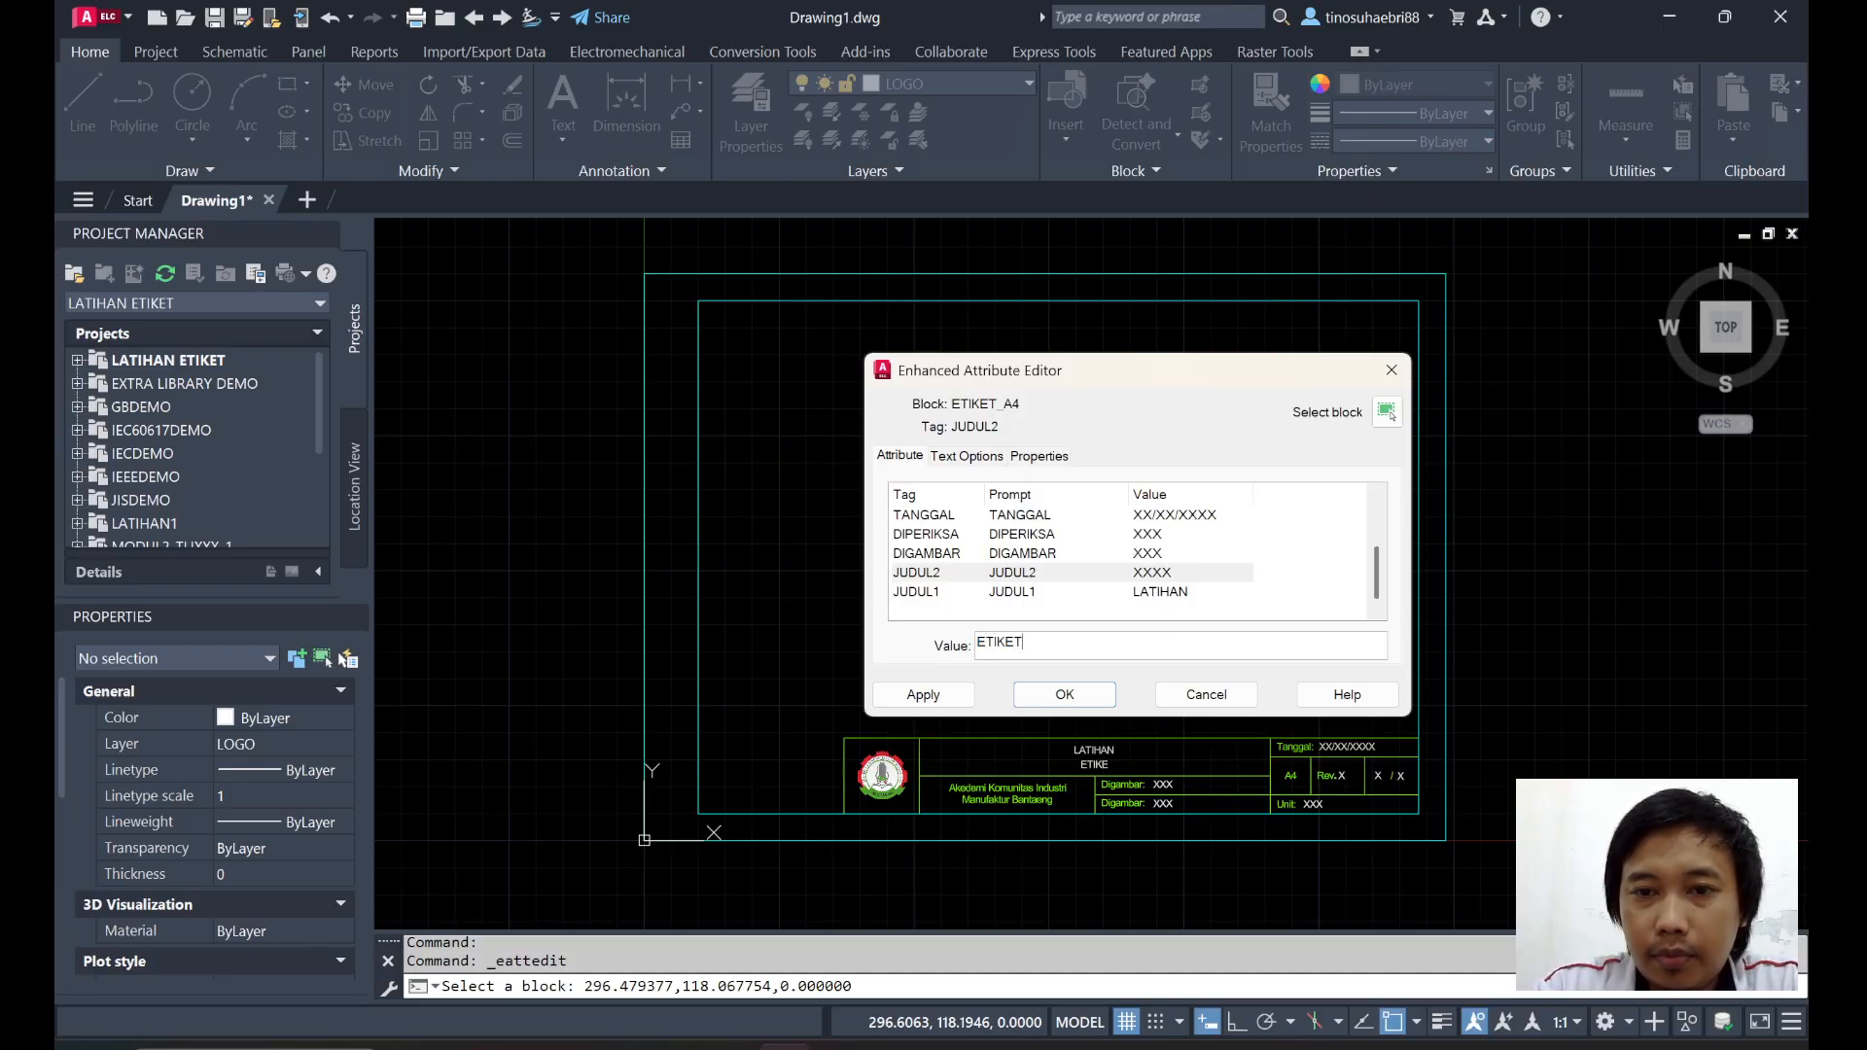
{"action": "key", "text": "Return"}
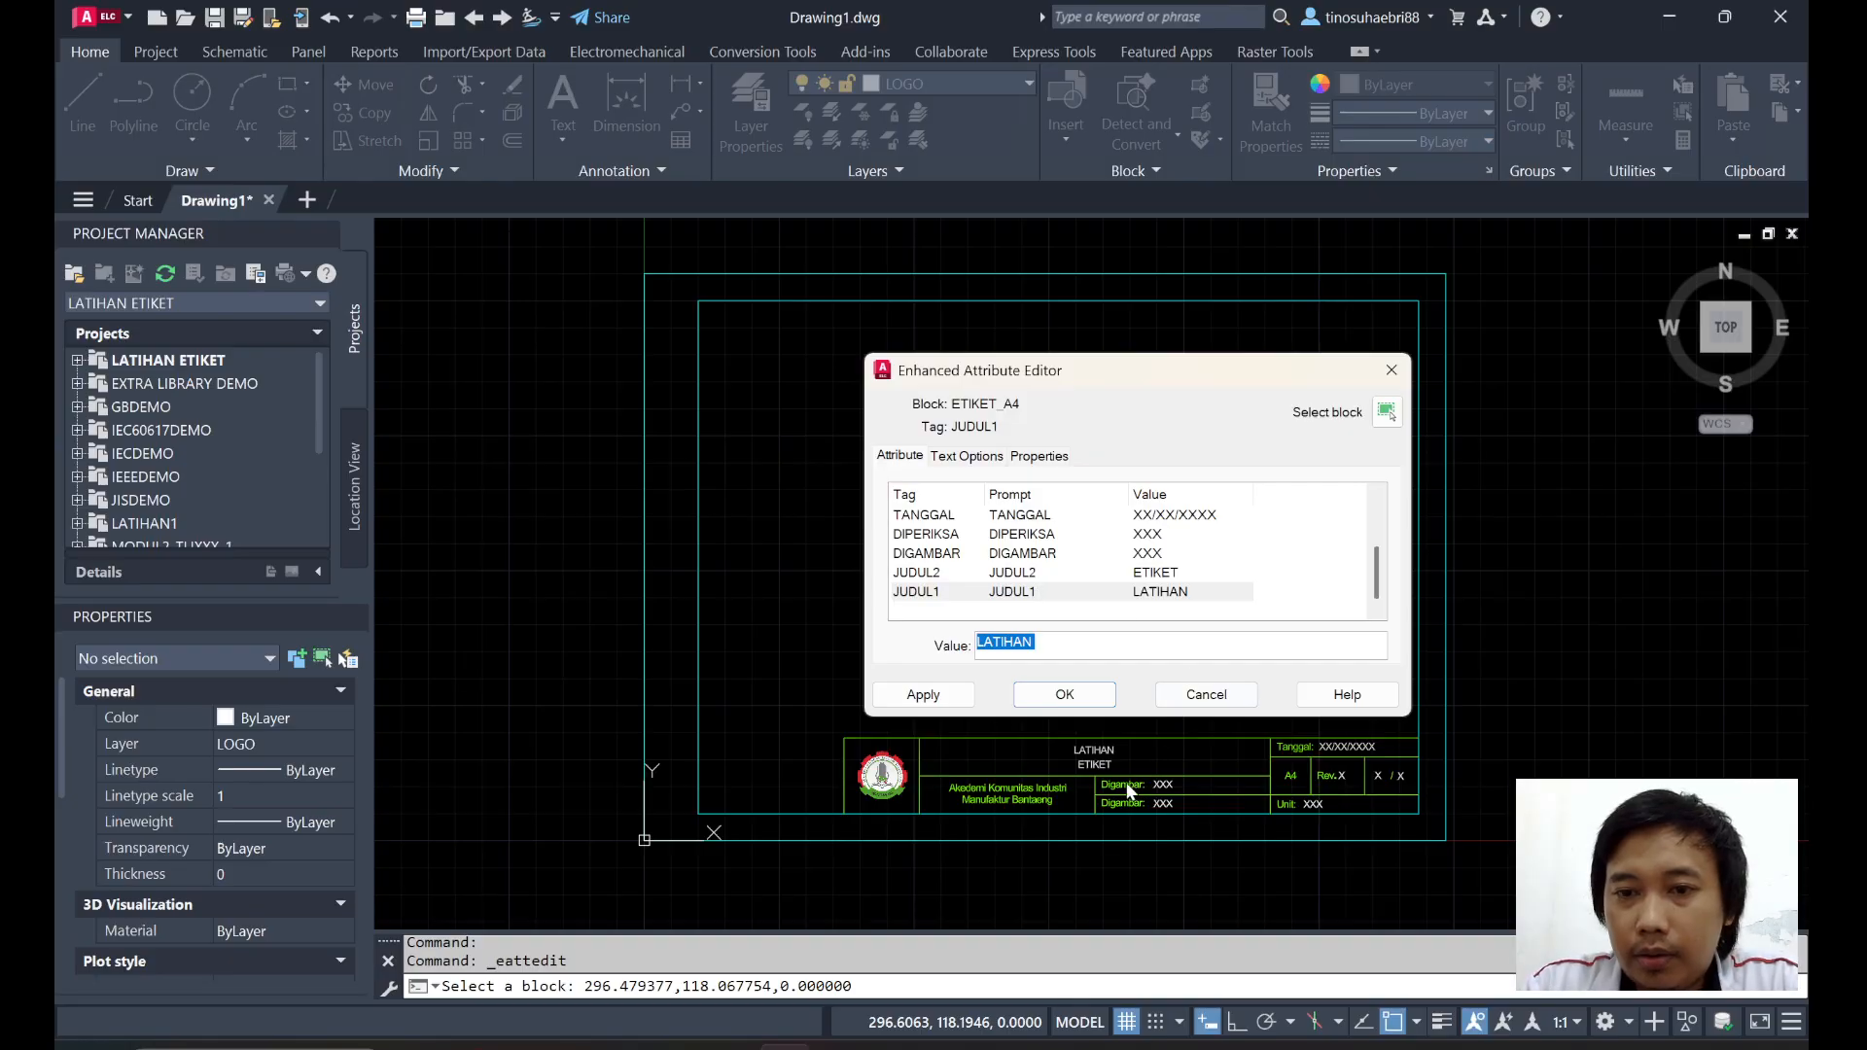
{"action": "key", "text": "Escape"}
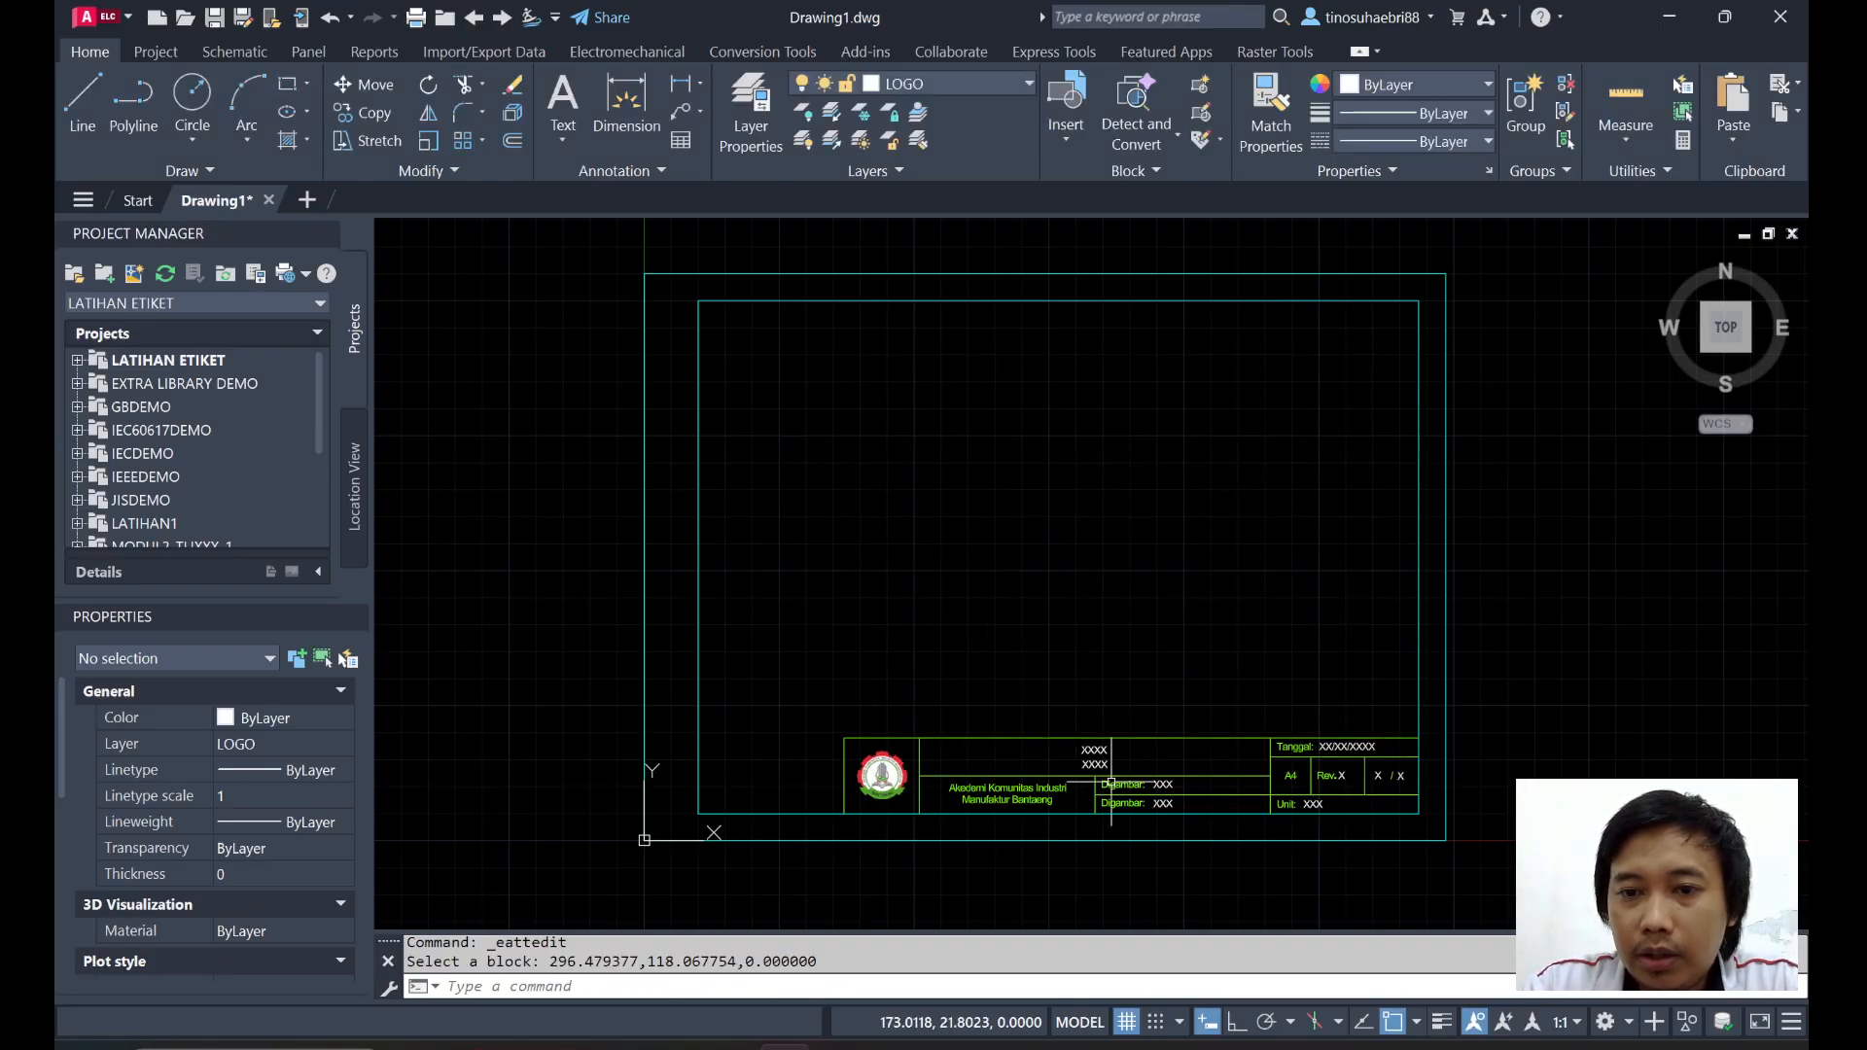
Set the ETIKET_A4 block's JUDUL2 attribute to ETIKET and JUDUL1 to LATIHAN, and save the attribute changes.
{"action": "scroll", "coordinate": [1112, 780], "scroll_direction": "up", "scroll_amount": 2}
{"action": "left_click", "coordinate": [1094, 756]}
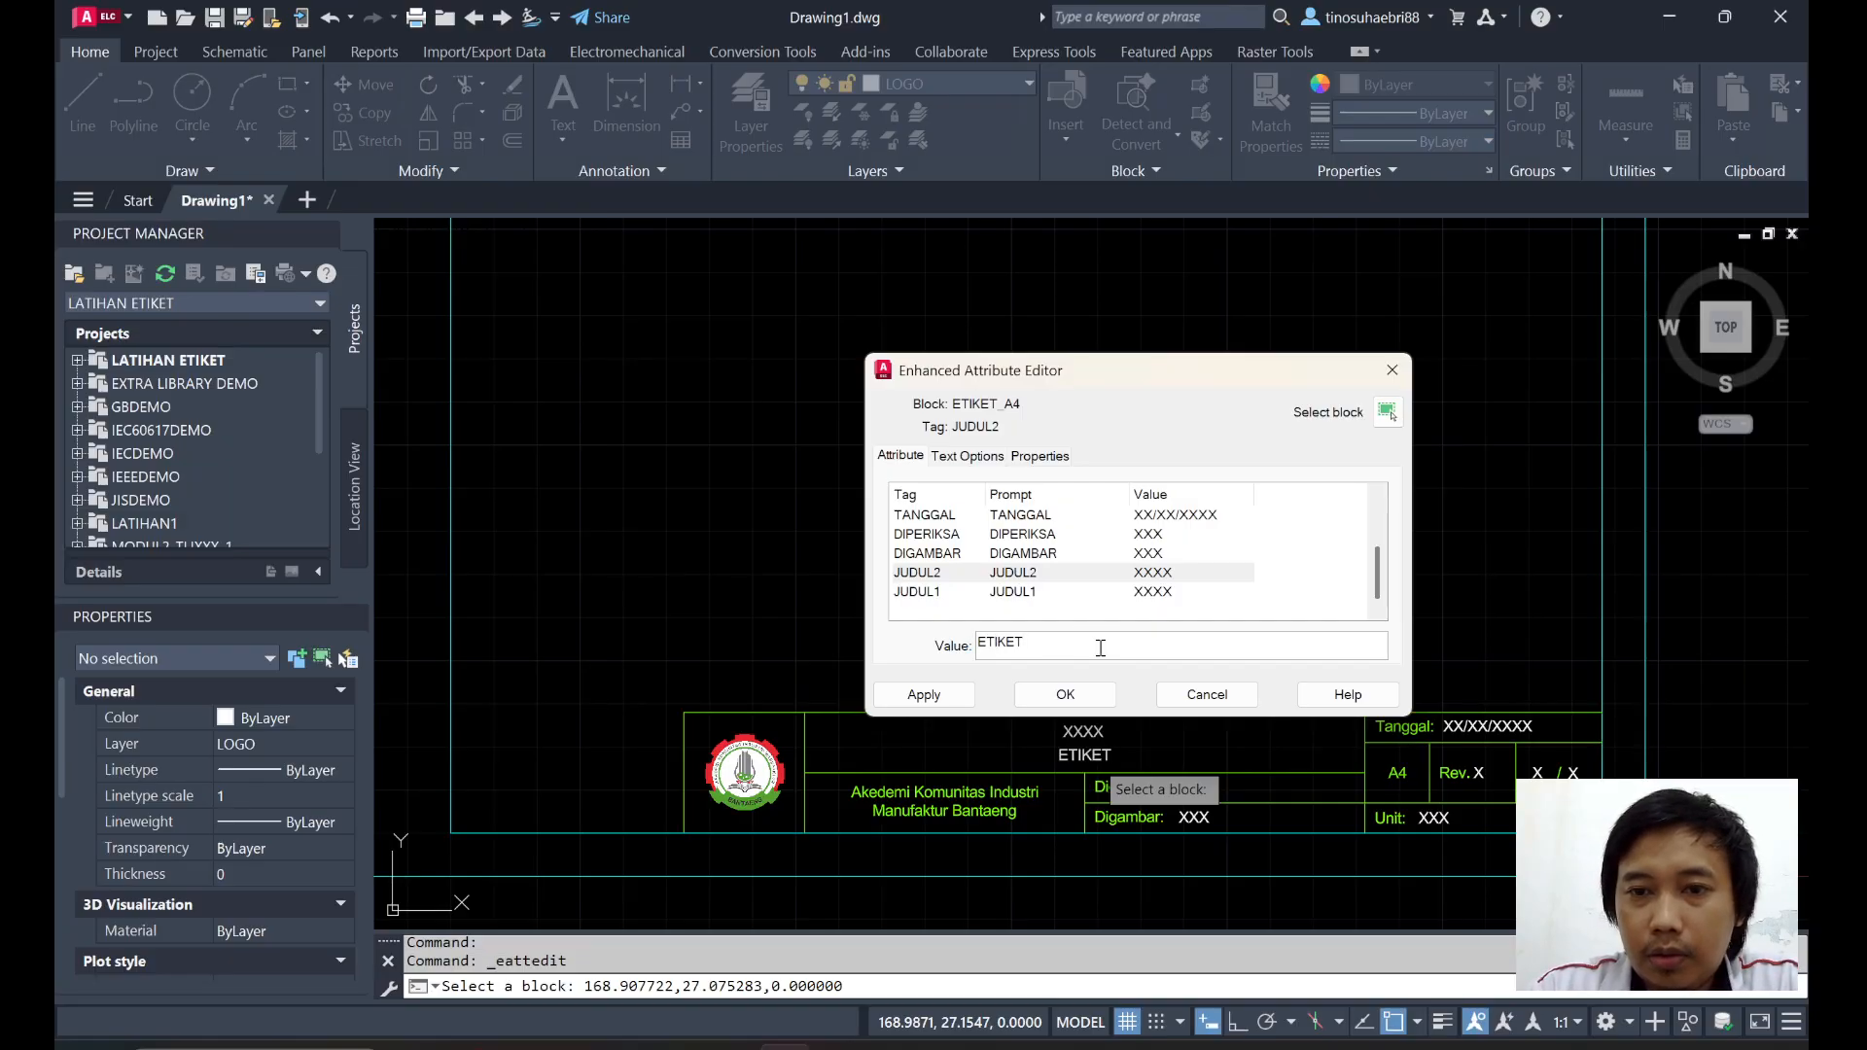
{"action": "left_click", "coordinate": [1033, 596]}
{"action": "left_click", "coordinate": [1030, 647]}
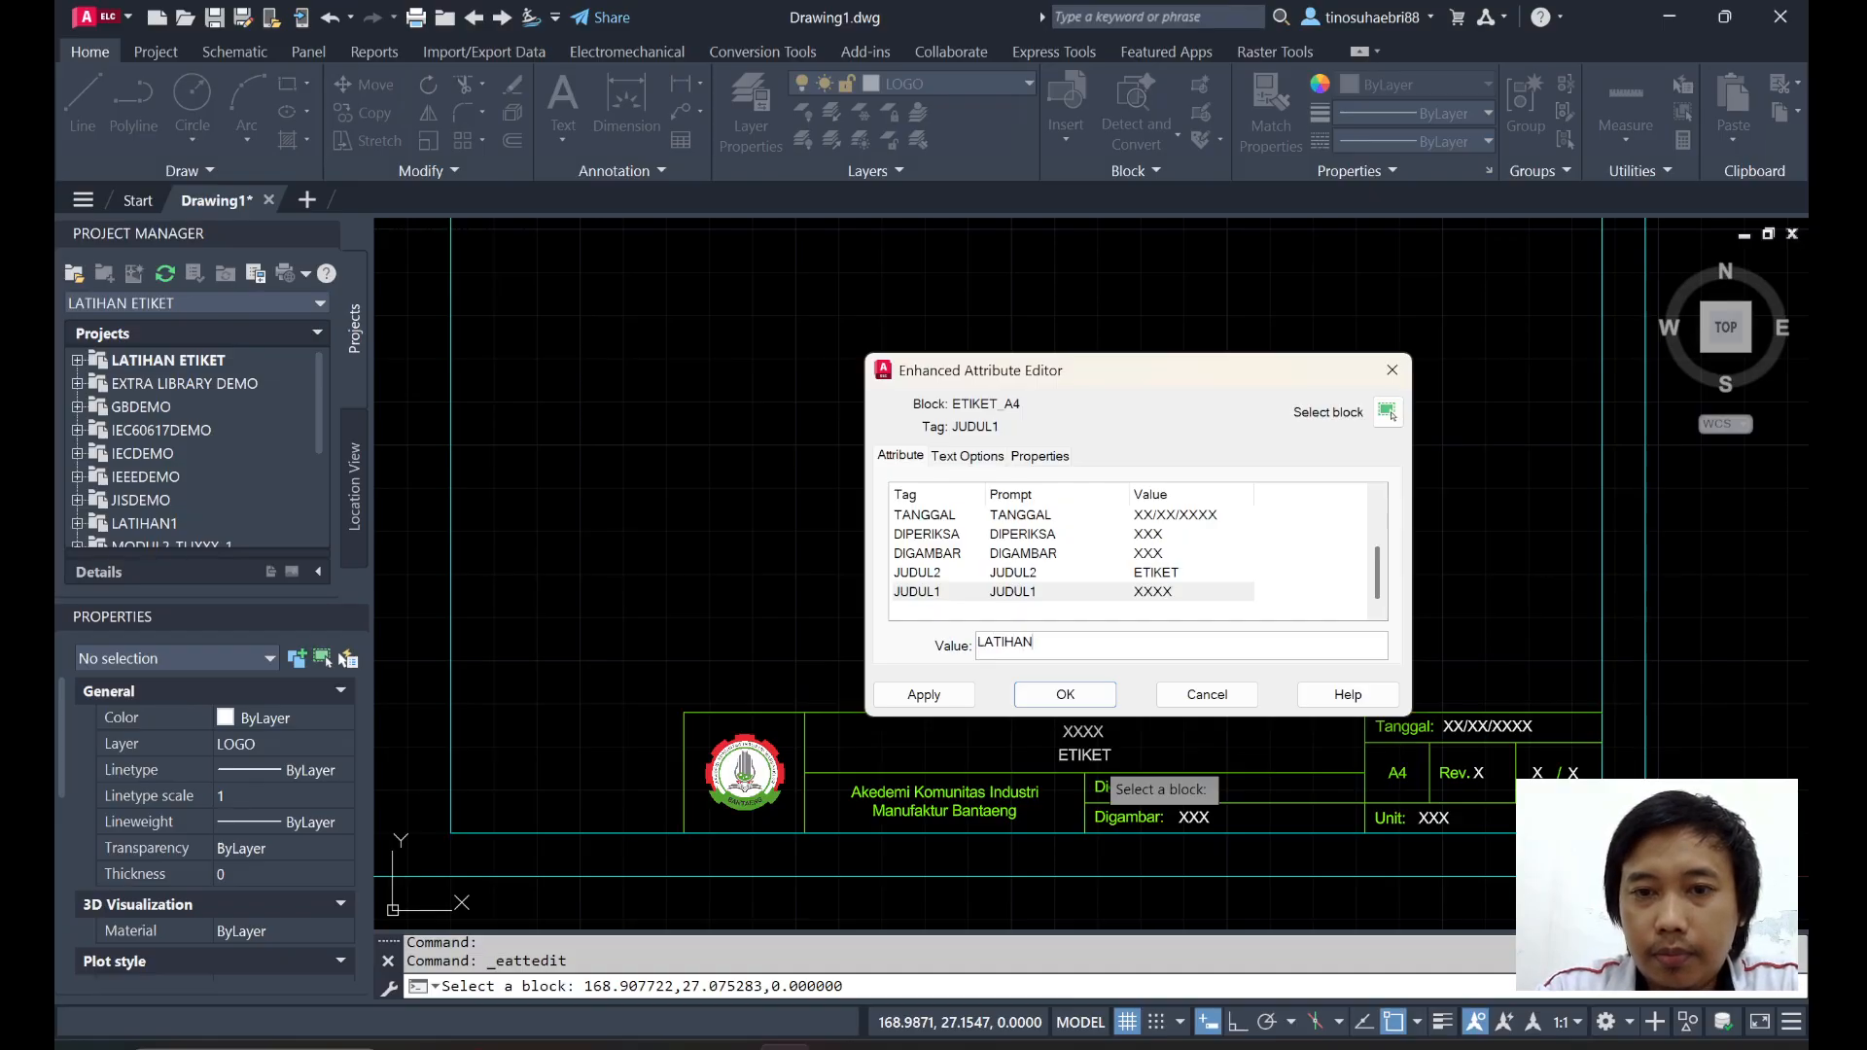
{"action": "left_click", "coordinate": [1085, 574]}
{"action": "left_click", "coordinate": [924, 694]}
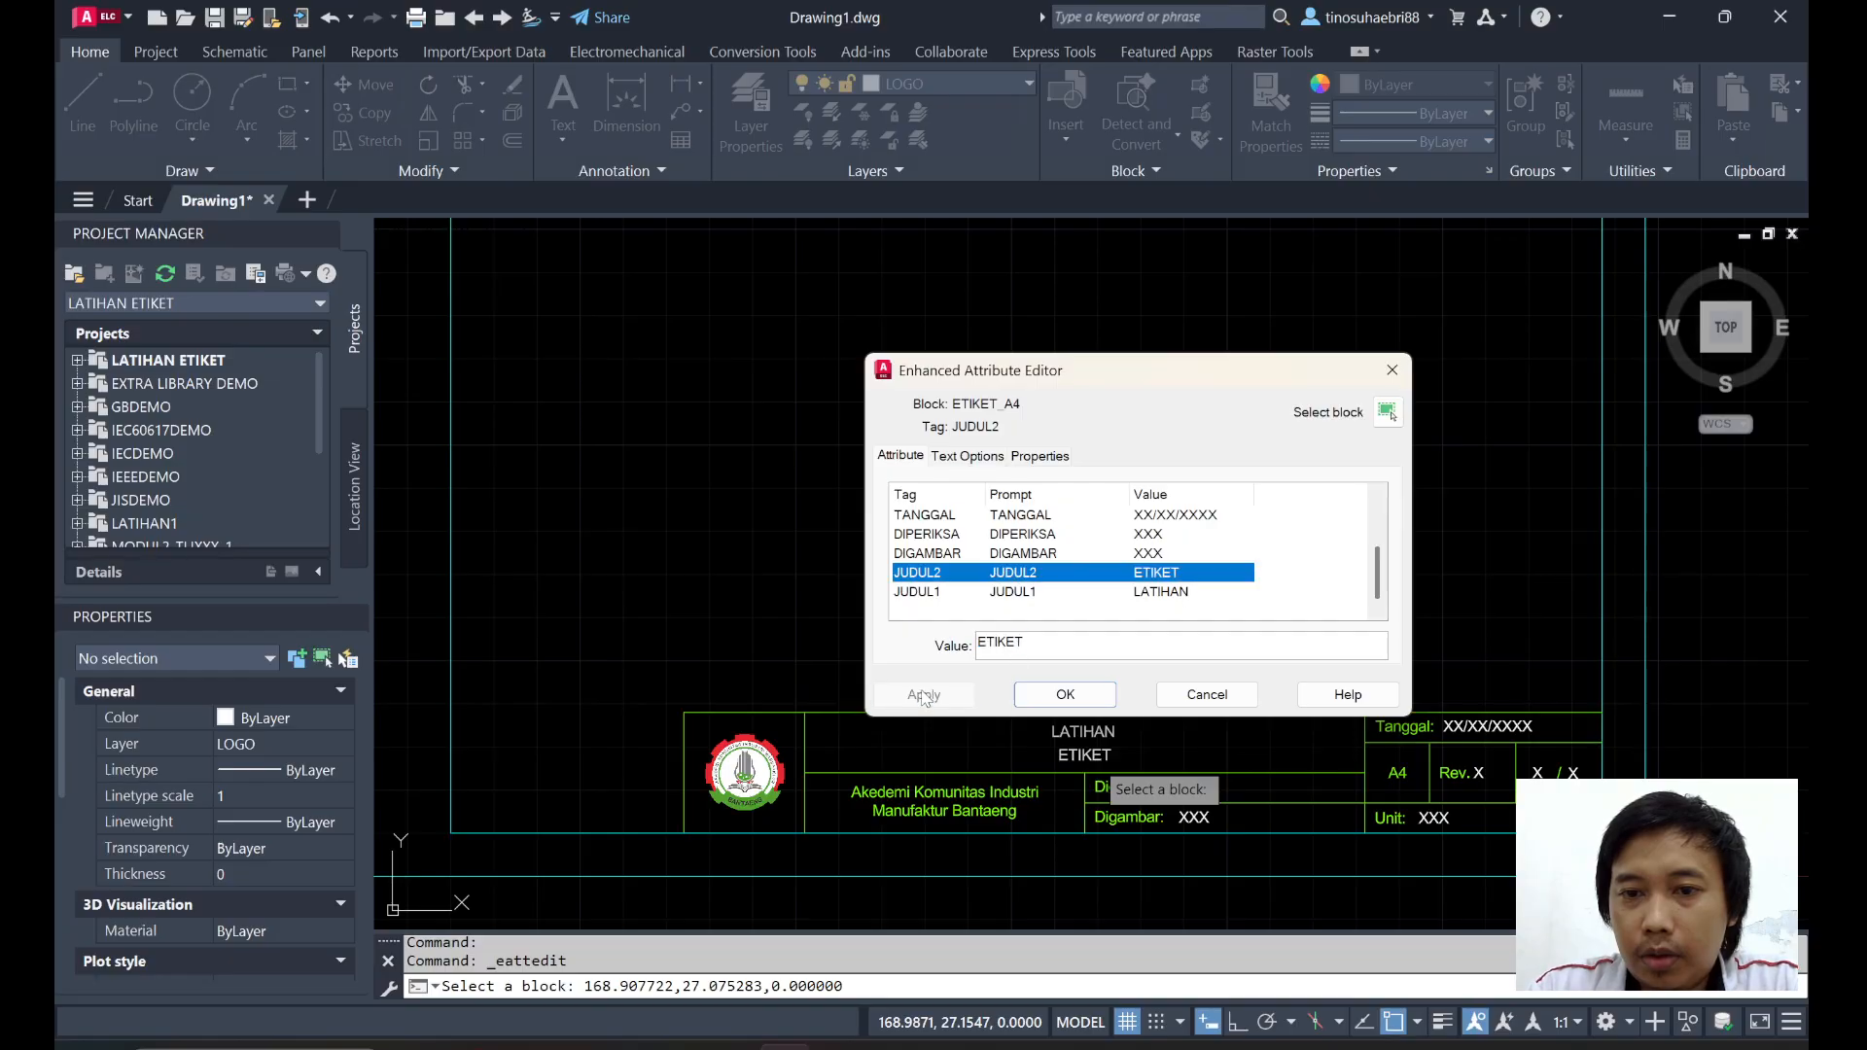
{"action": "left_click", "coordinate": [1066, 695]}
Examine the alignment and colour of the two title lines in the title block.
{"action": "scroll", "coordinate": [1089, 725], "scroll_direction": "up", "scroll_amount": 5}
{"action": "scroll", "coordinate": [1089, 731], "scroll_direction": "down", "scroll_amount": 5}
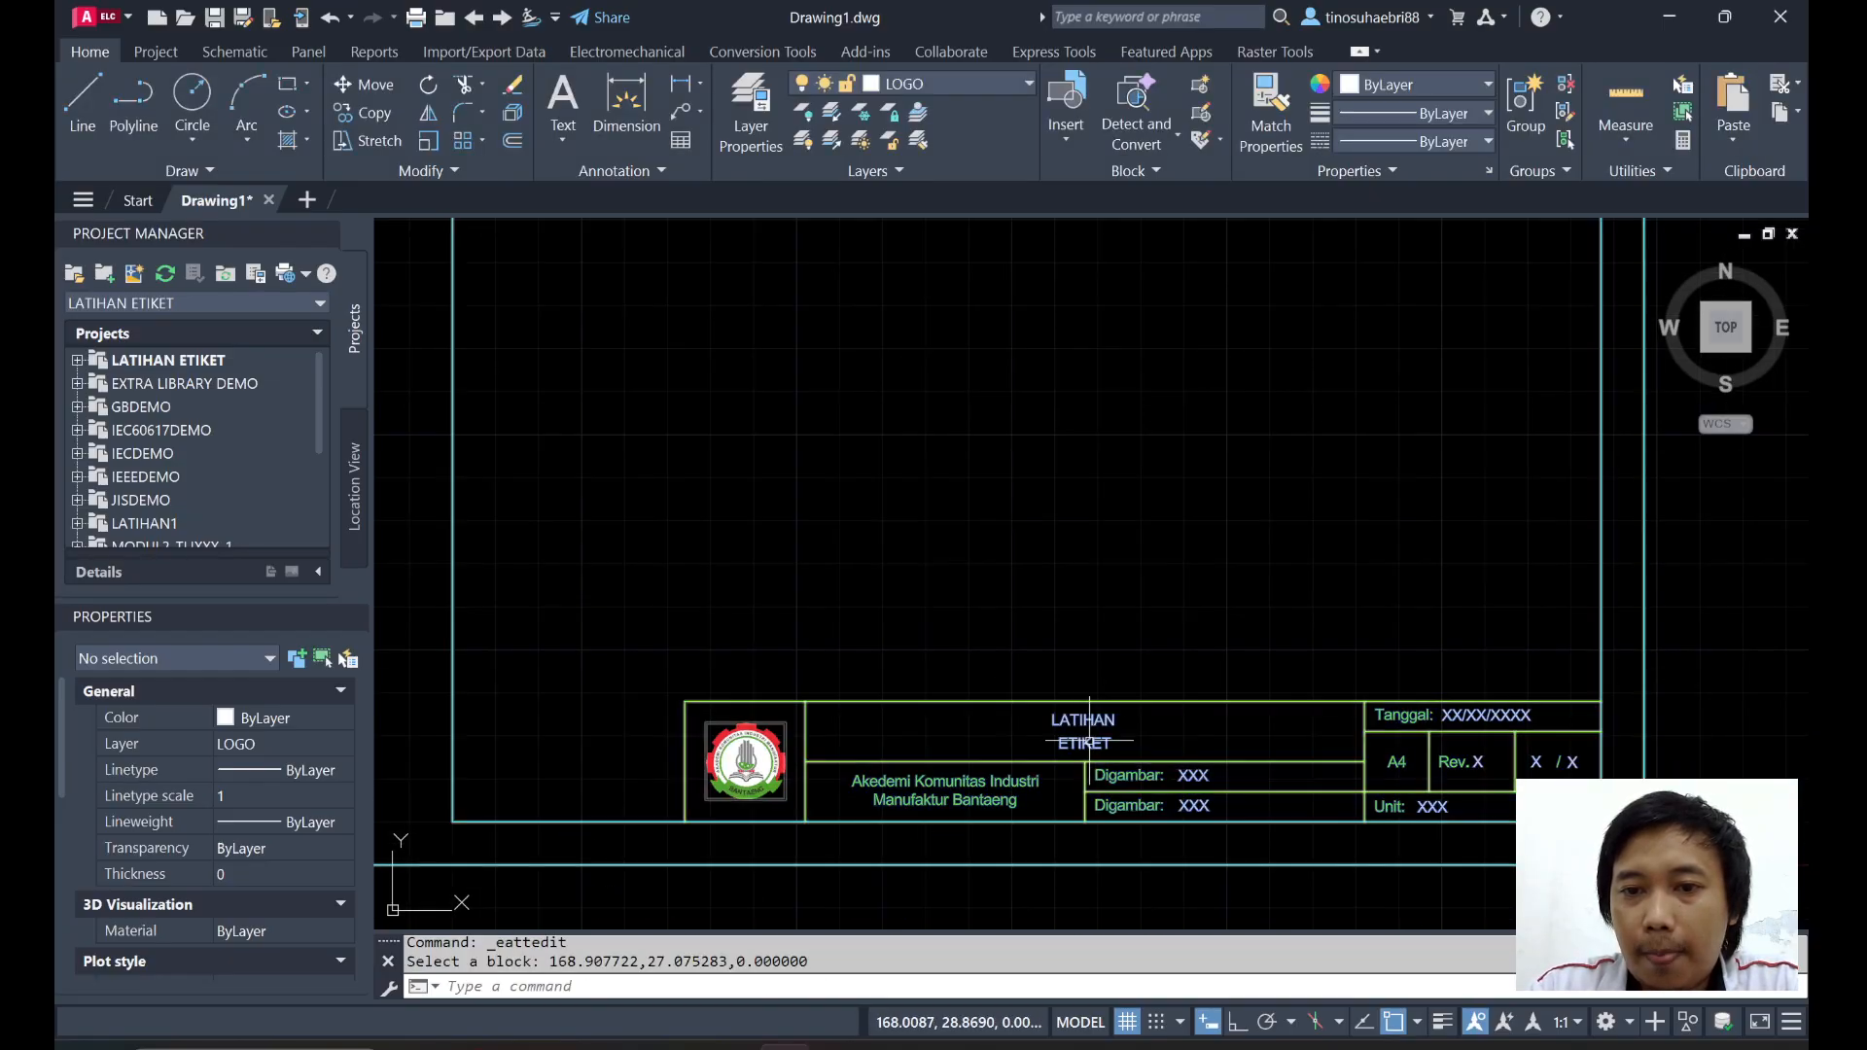
{"action": "scroll", "coordinate": [1090, 743], "scroll_direction": "up", "scroll_amount": 2}
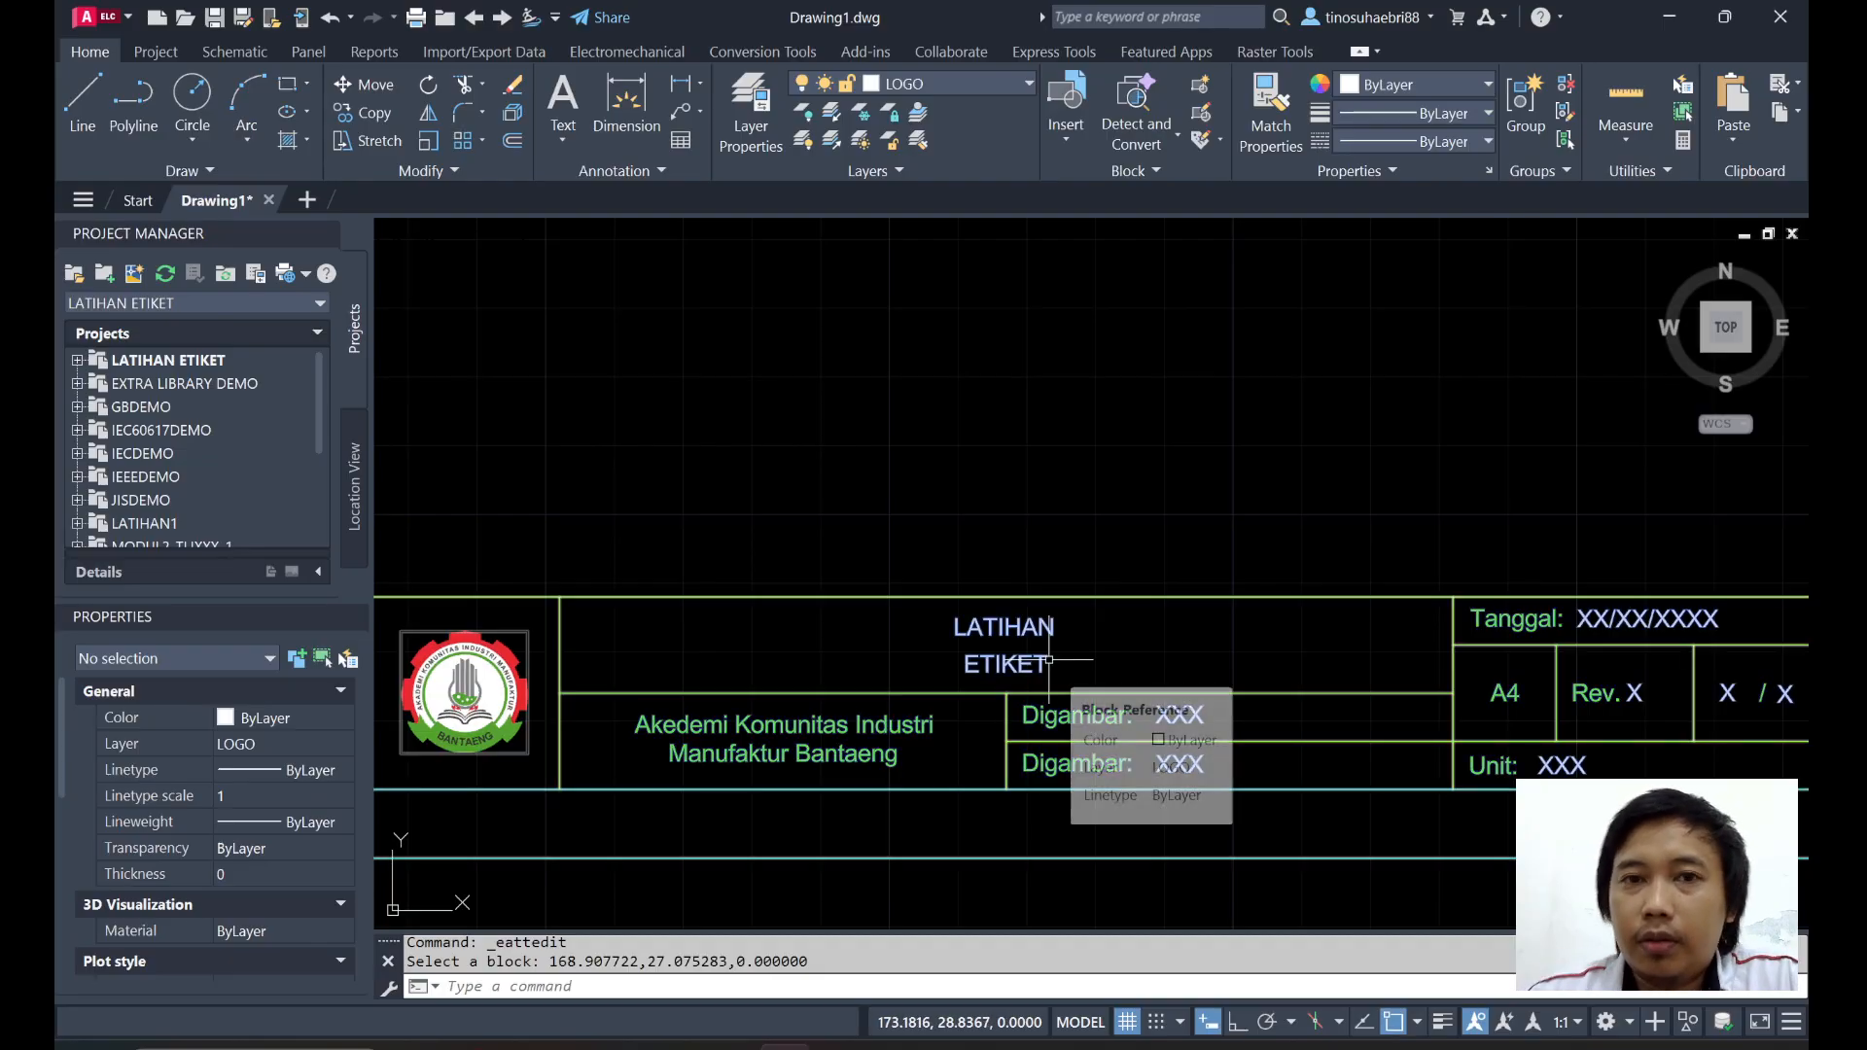
{"action": "left_click", "coordinate": [1049, 660]}
{"action": "scroll", "coordinate": [1031, 630], "scroll_direction": "down", "scroll_amount": 2}
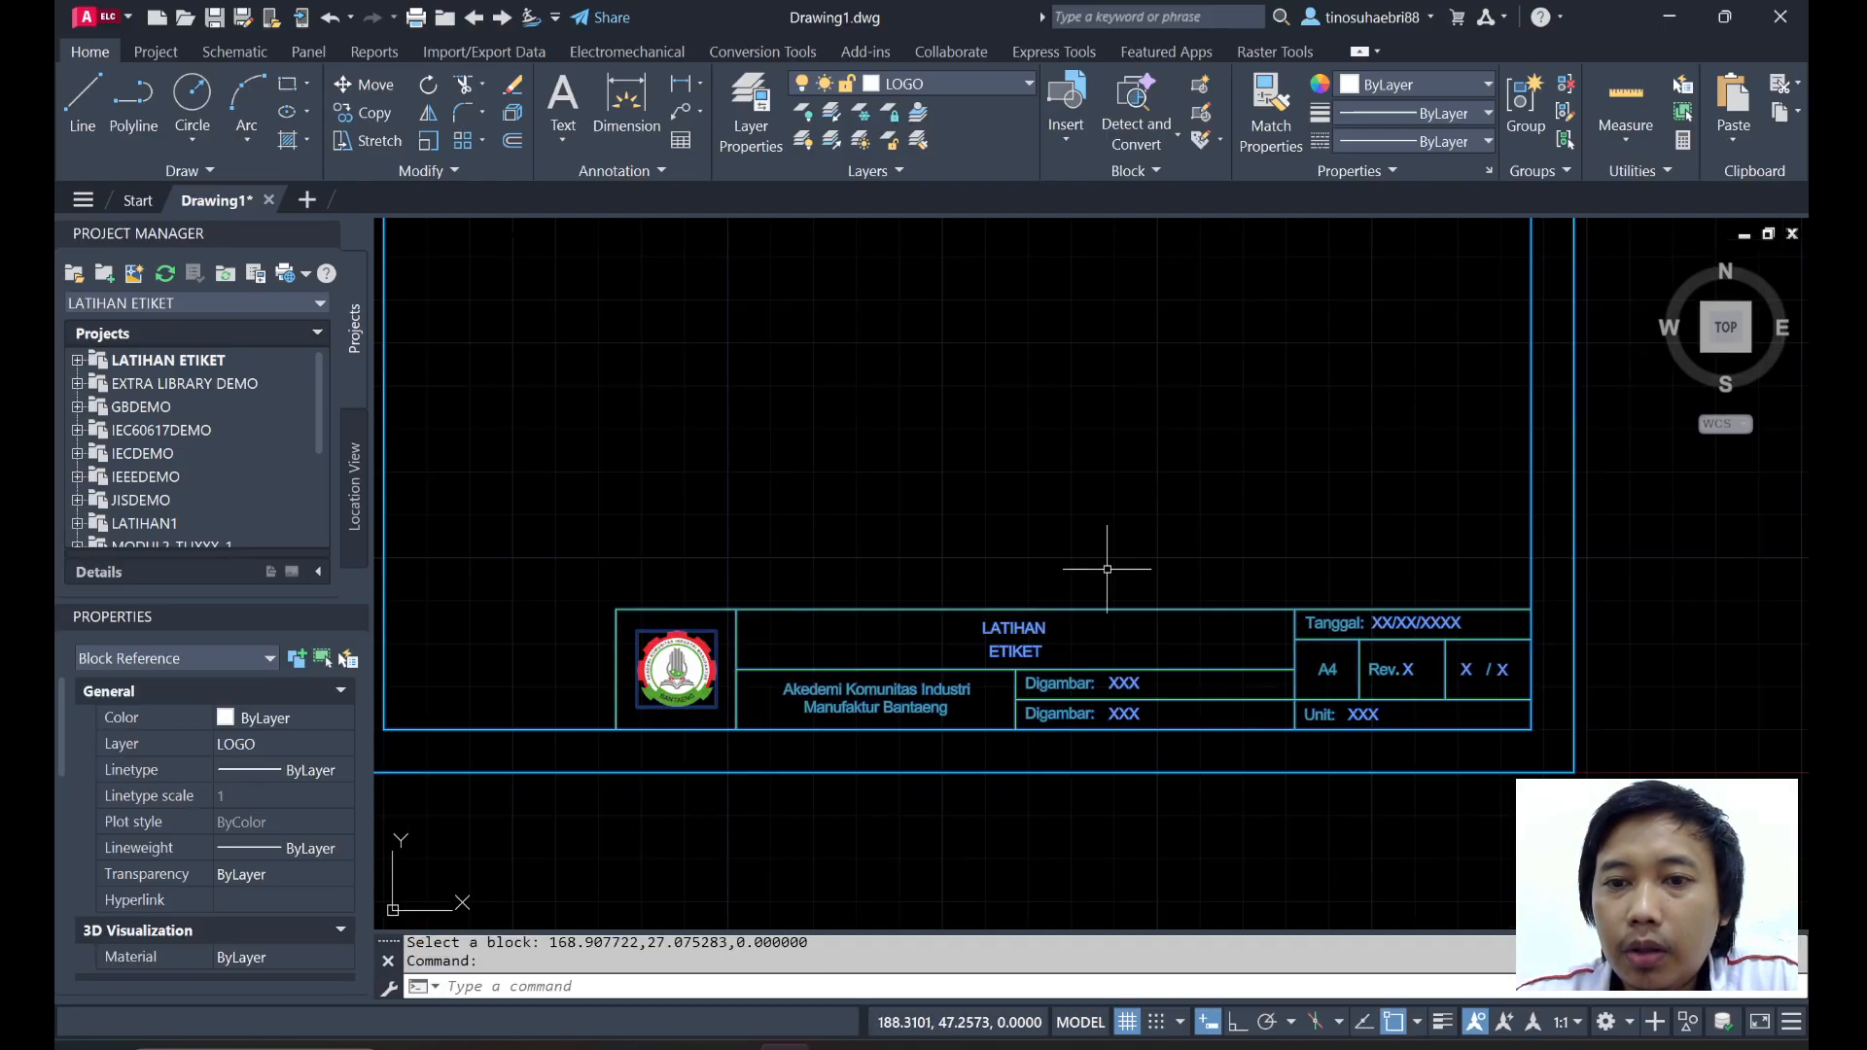
{"action": "key", "text": "Escape"}
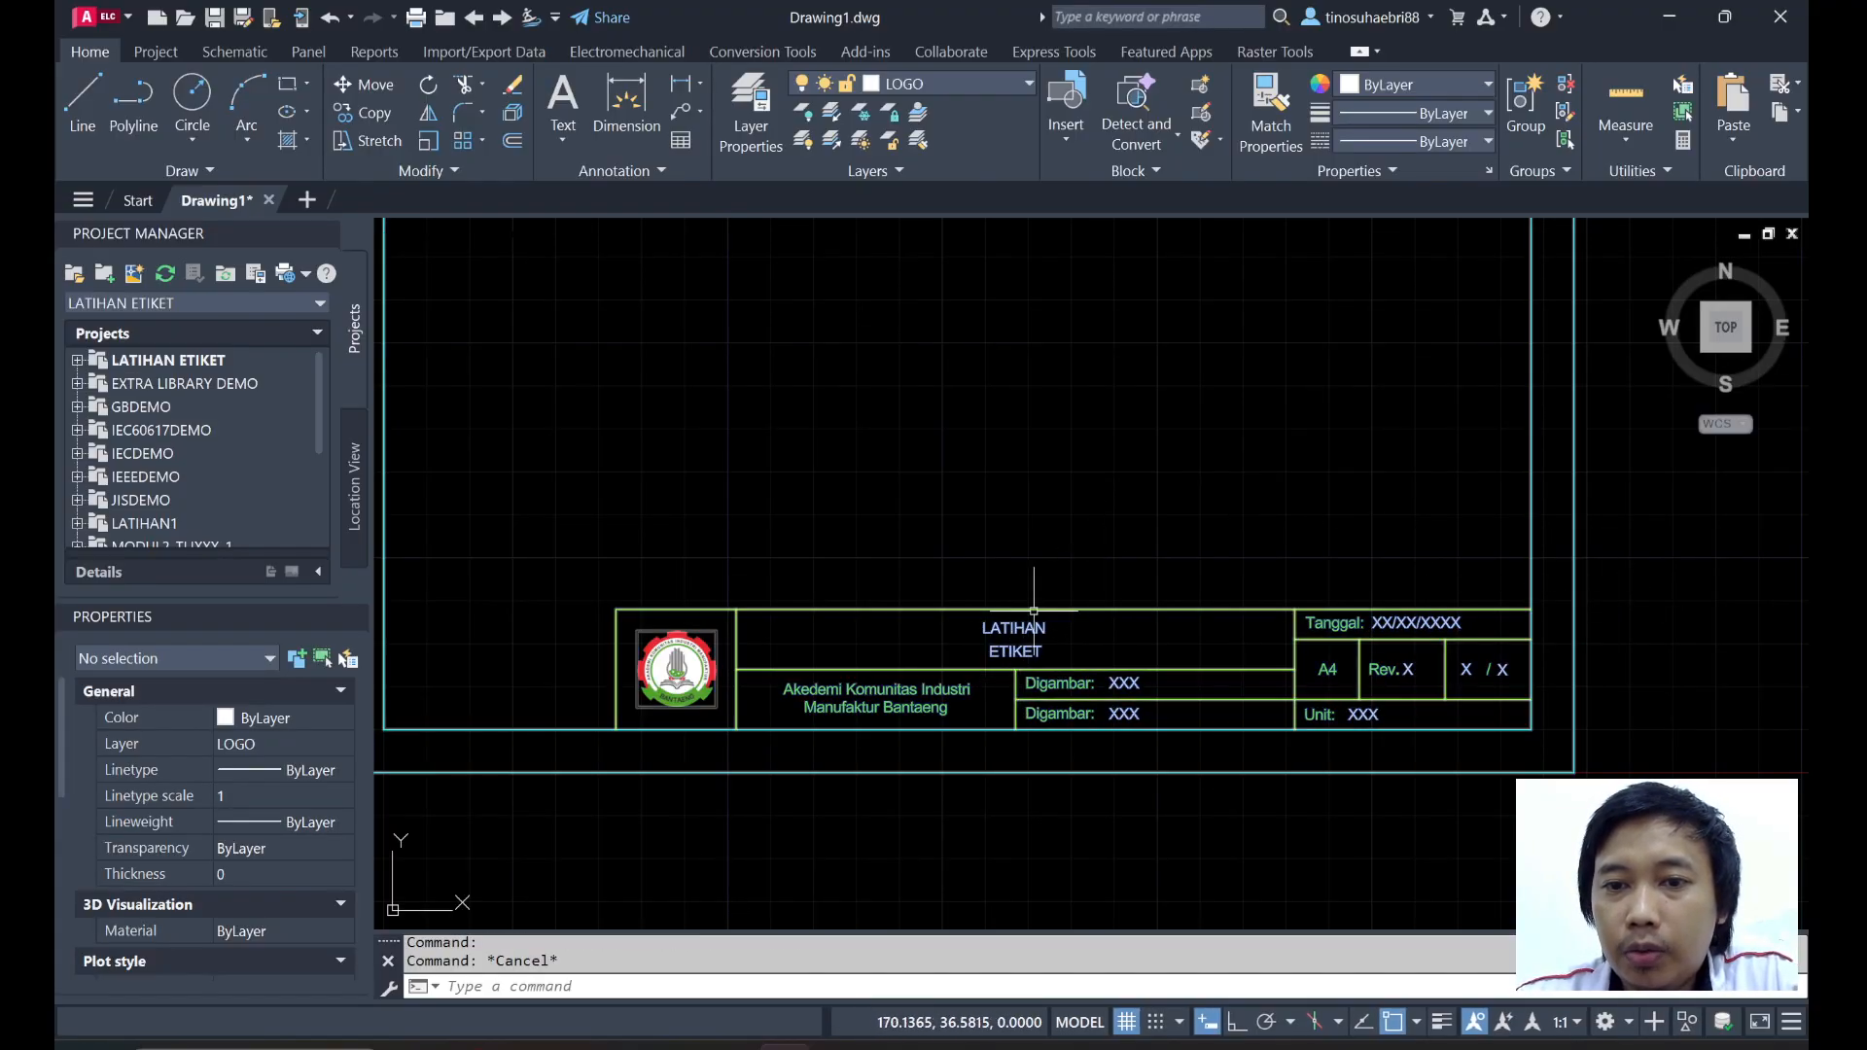
{"action": "middle_click_drag", "start_coordinate": [1125, 528], "coordinate": [1074, 544]}
{"action": "left_click", "coordinate": [1551, 492]}
{"action": "left_click", "coordinate": [1446, 533]}
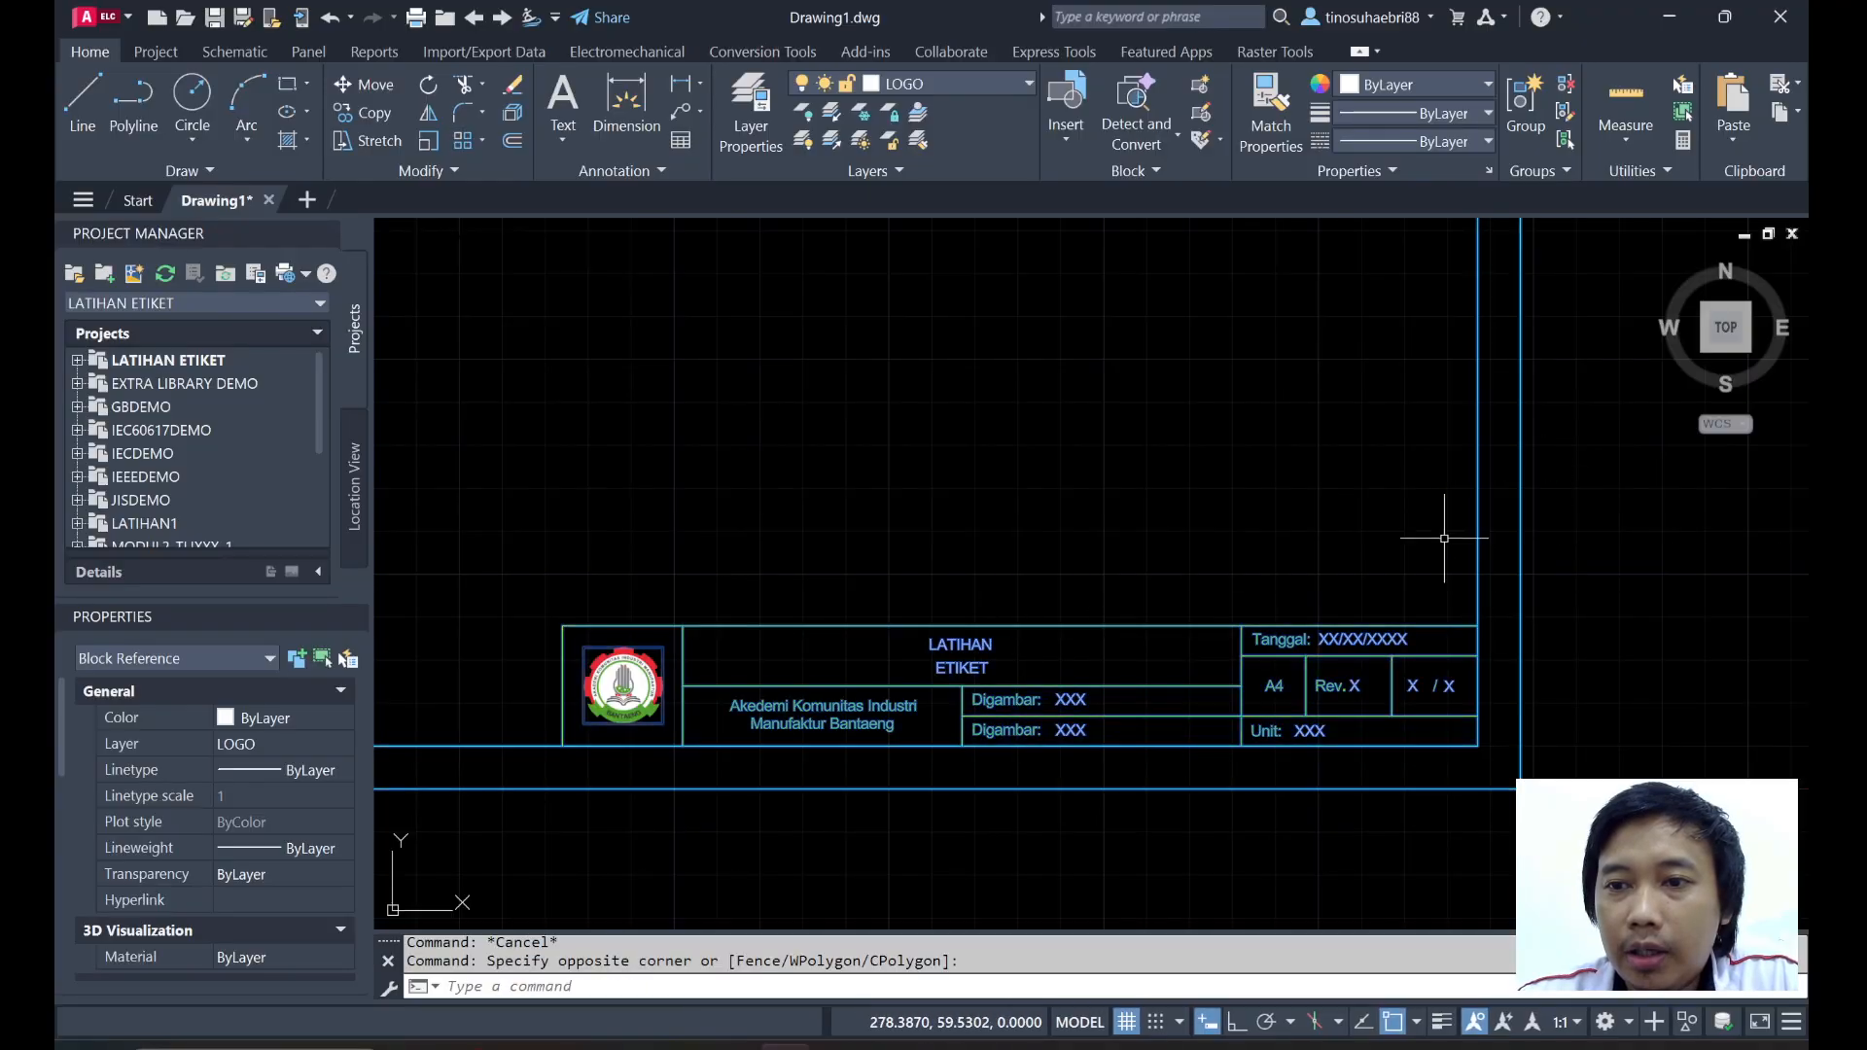
{"action": "right_click", "coordinate": [1477, 537]}
{"action": "left_click", "coordinate": [1346, 529]}
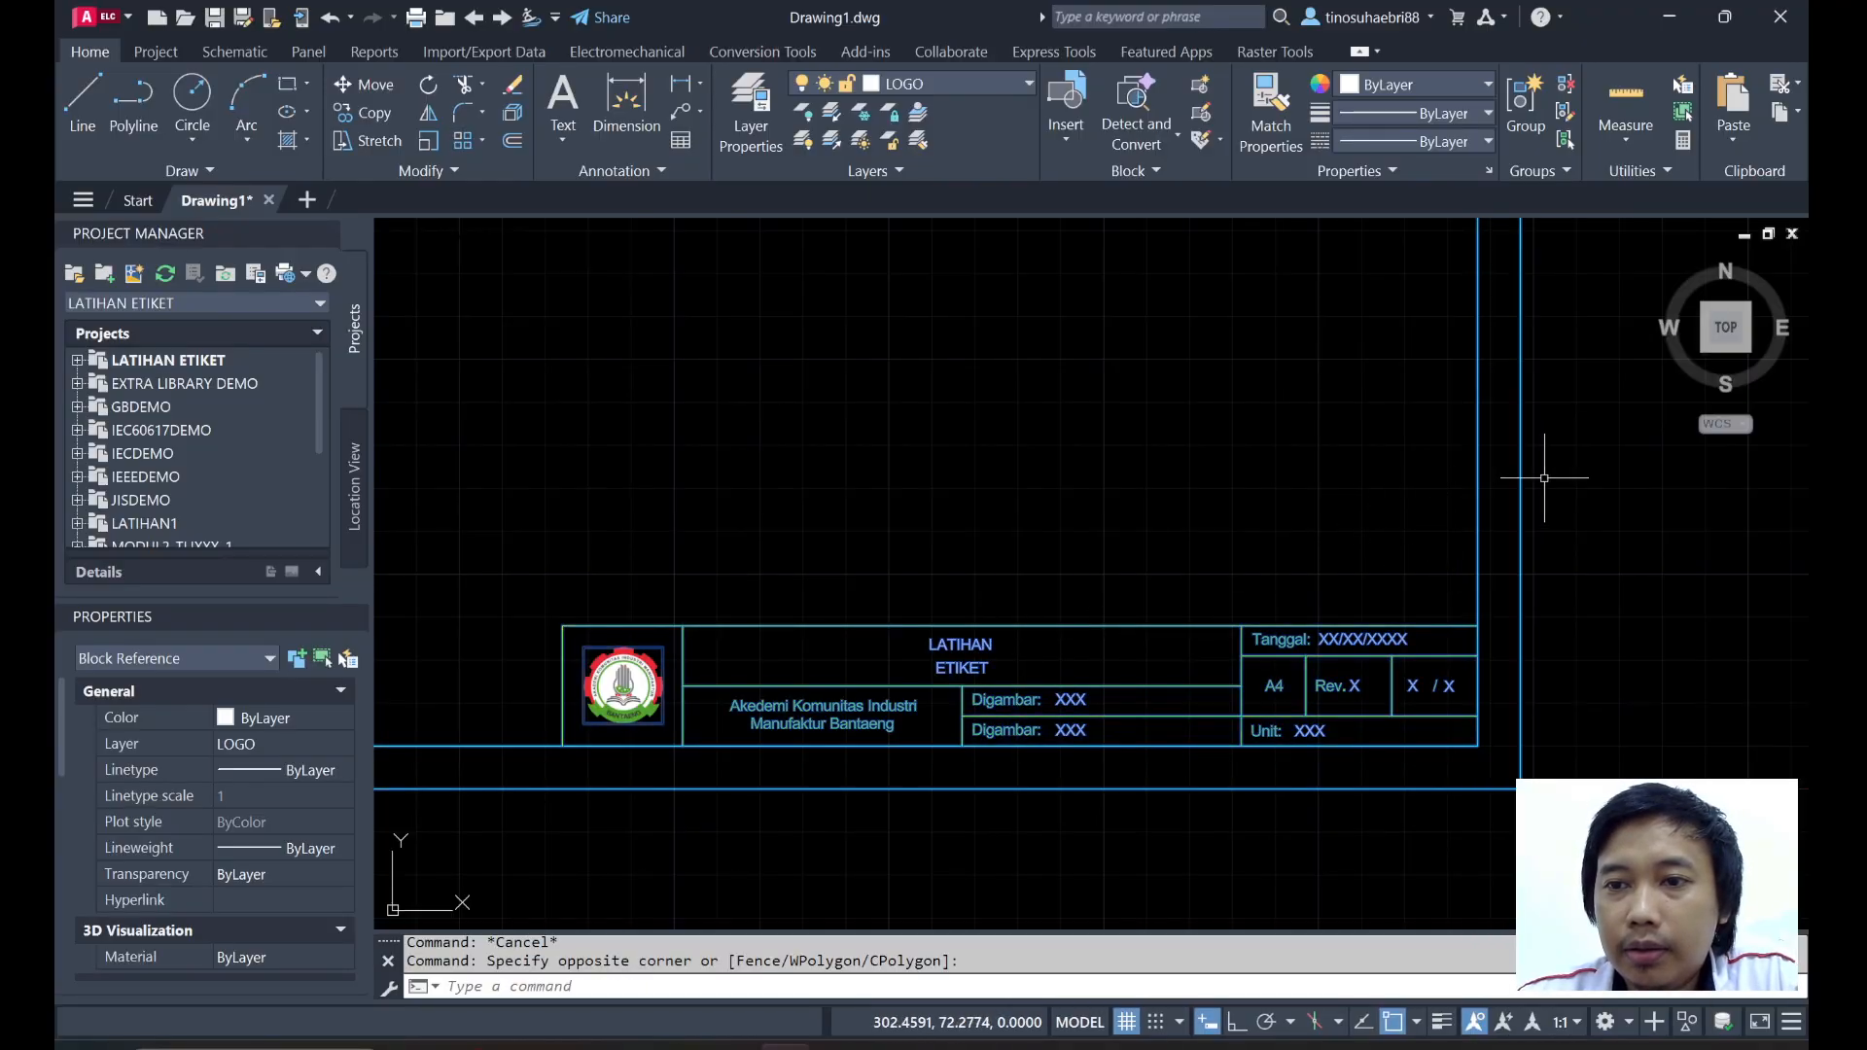
{"action": "key", "text": "Escape"}
{"action": "scroll", "coordinate": [953, 670], "scroll_direction": "up", "scroll_amount": 2}
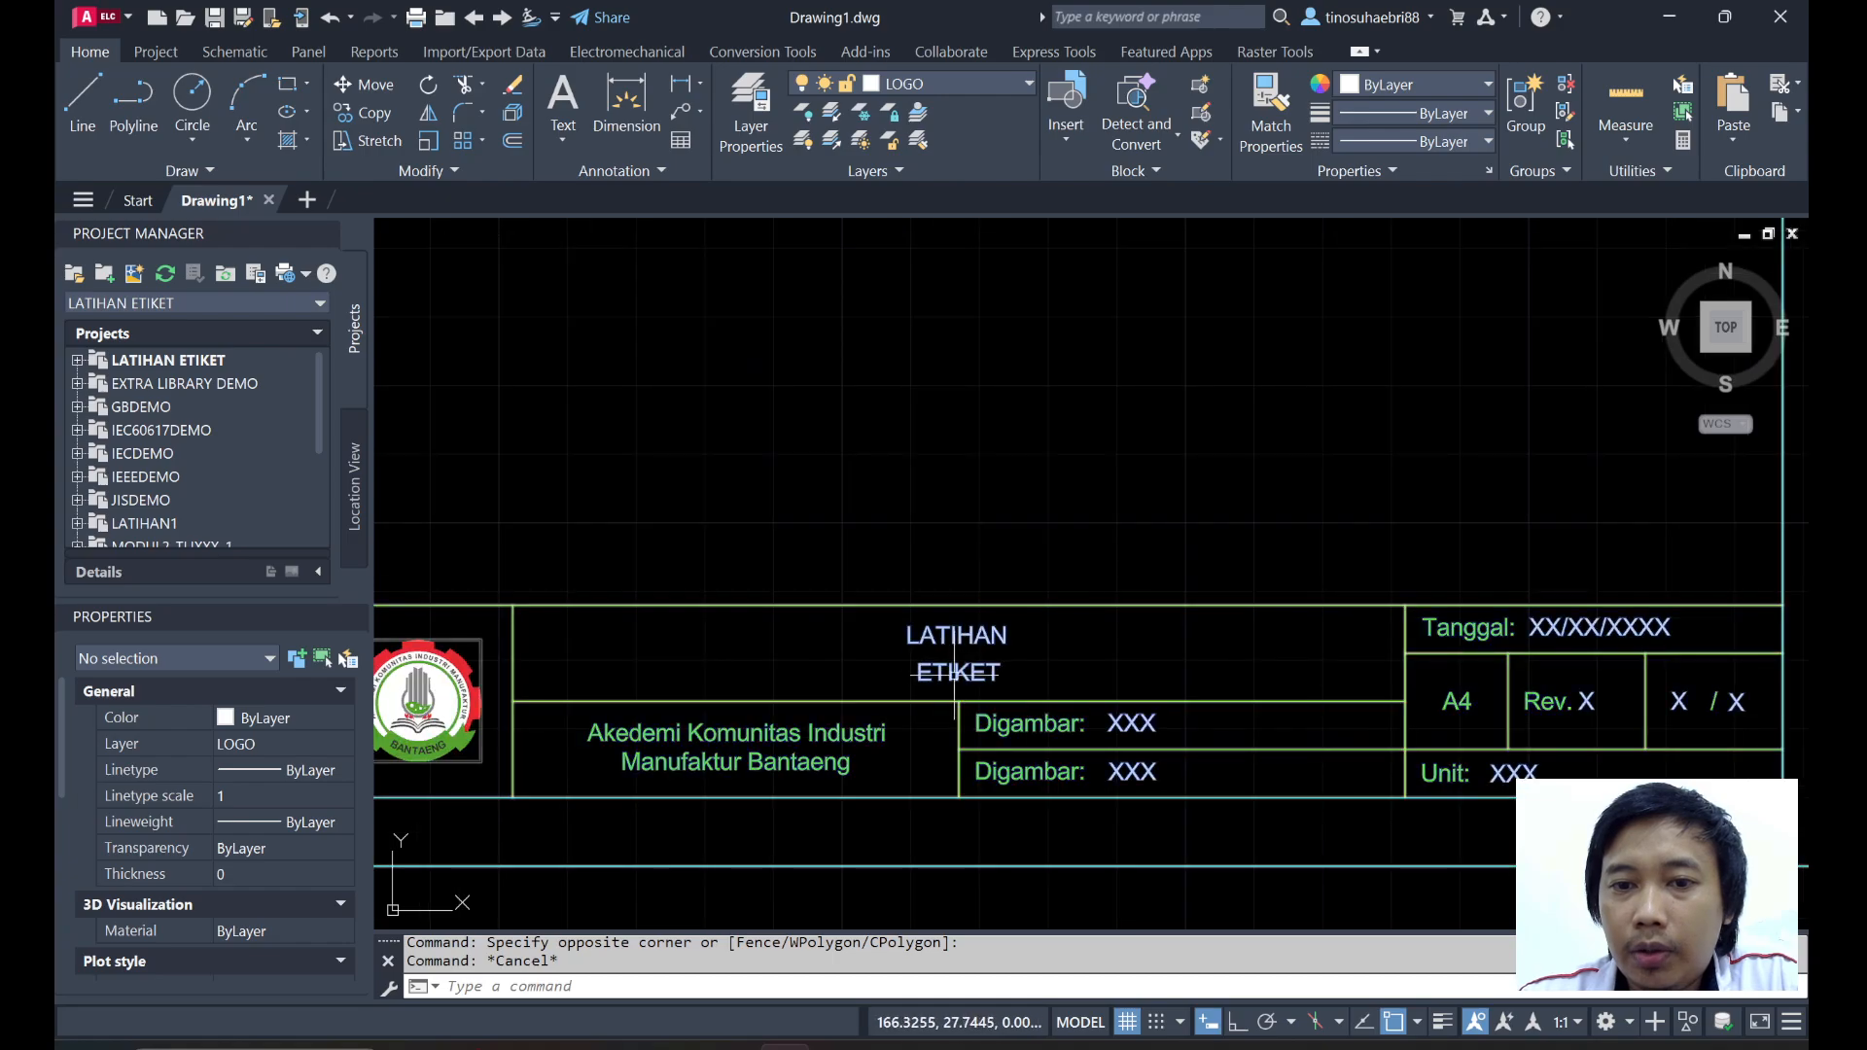
{"action": "middle_click_drag", "start_coordinate": [1288, 567], "coordinate": [975, 602]}
{"action": "key", "text": "Escape"}
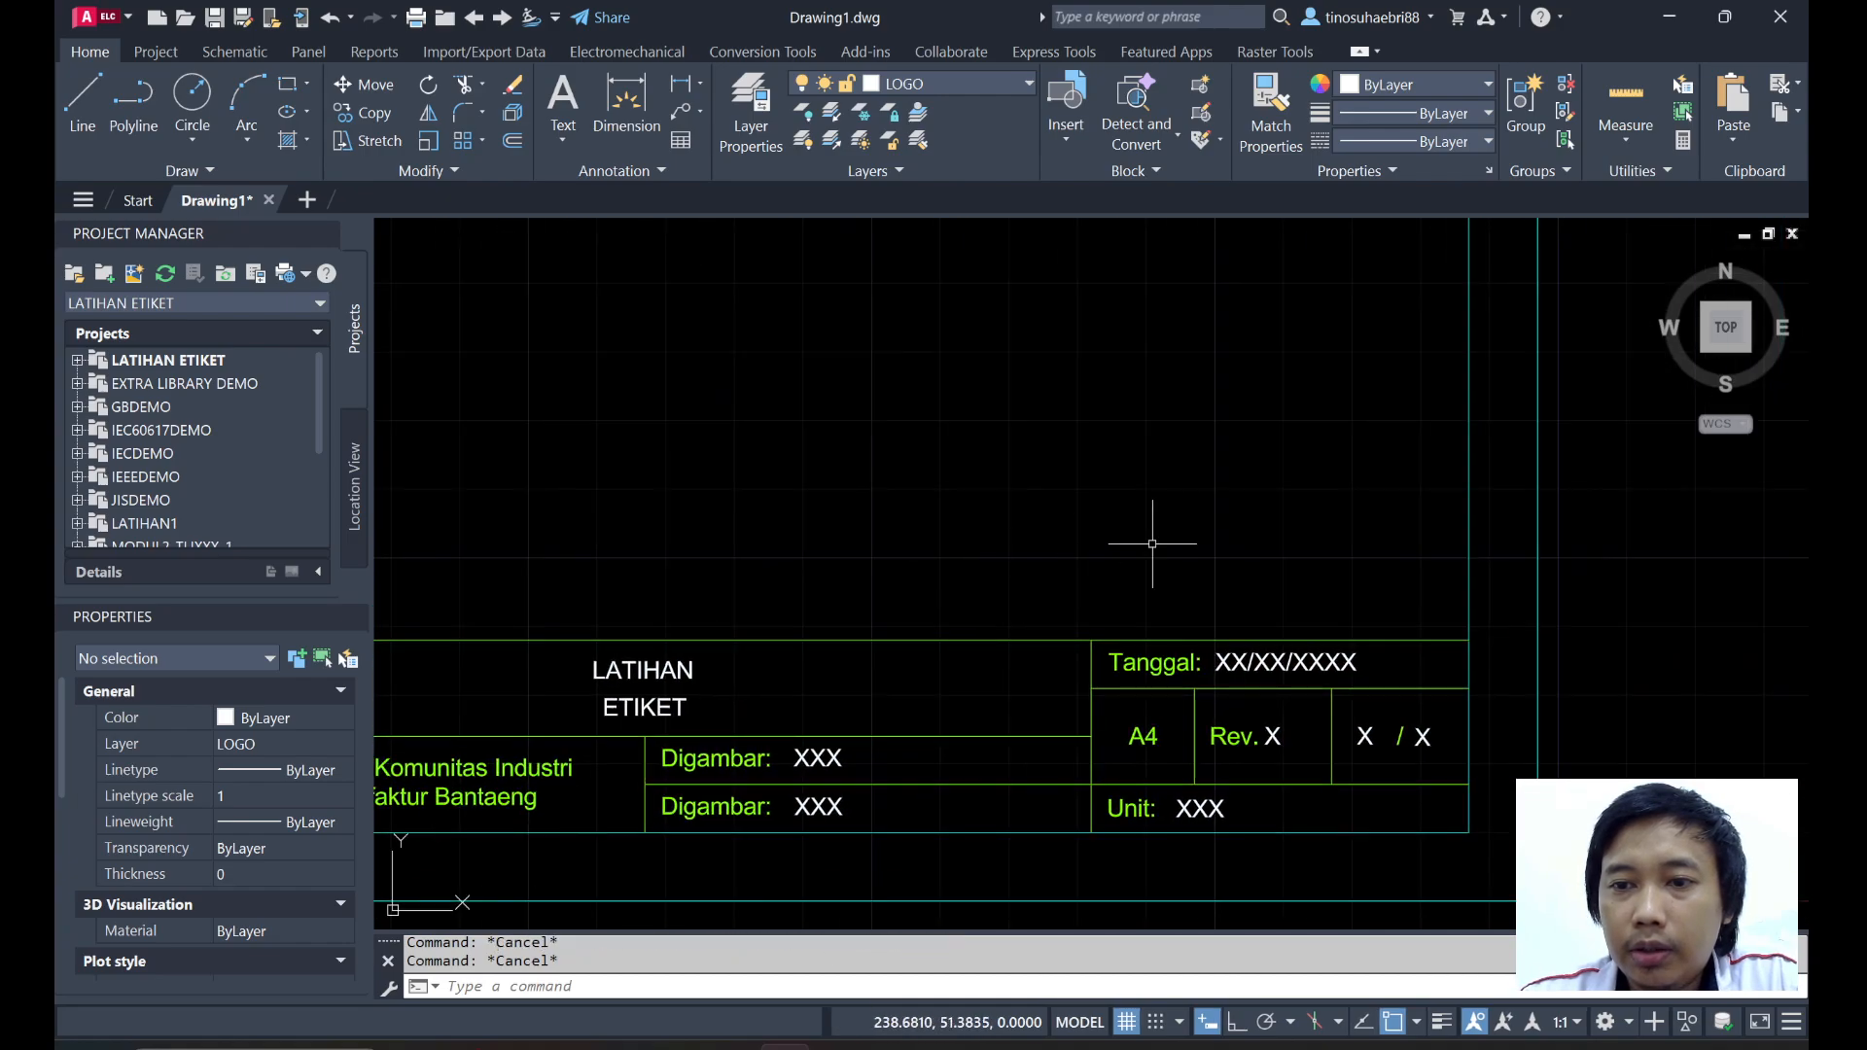
{"action": "scroll", "coordinate": [1197, 563], "scroll_direction": "down", "scroll_amount": 2}
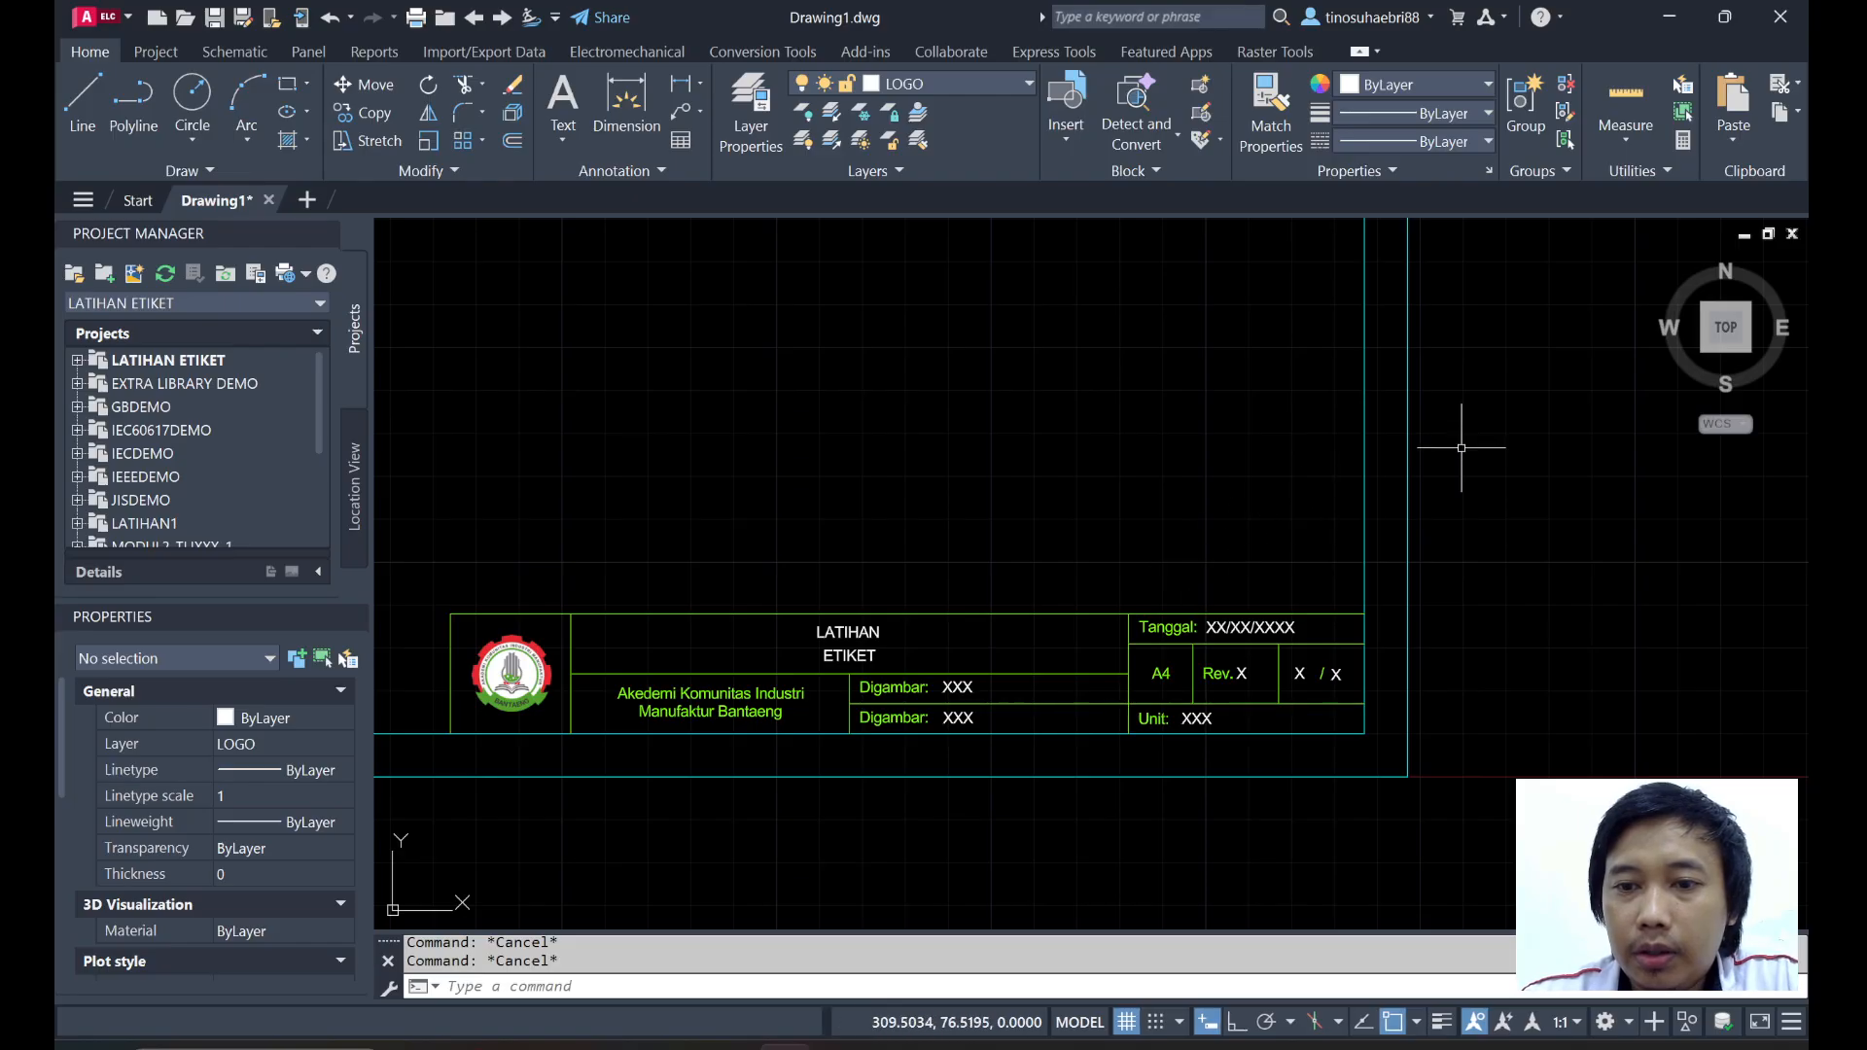
Select the ETIKET_A4 block and open it in the Block Editor.
{"action": "left_click", "coordinate": [1467, 394]}
{"action": "left_click", "coordinate": [1263, 529]}
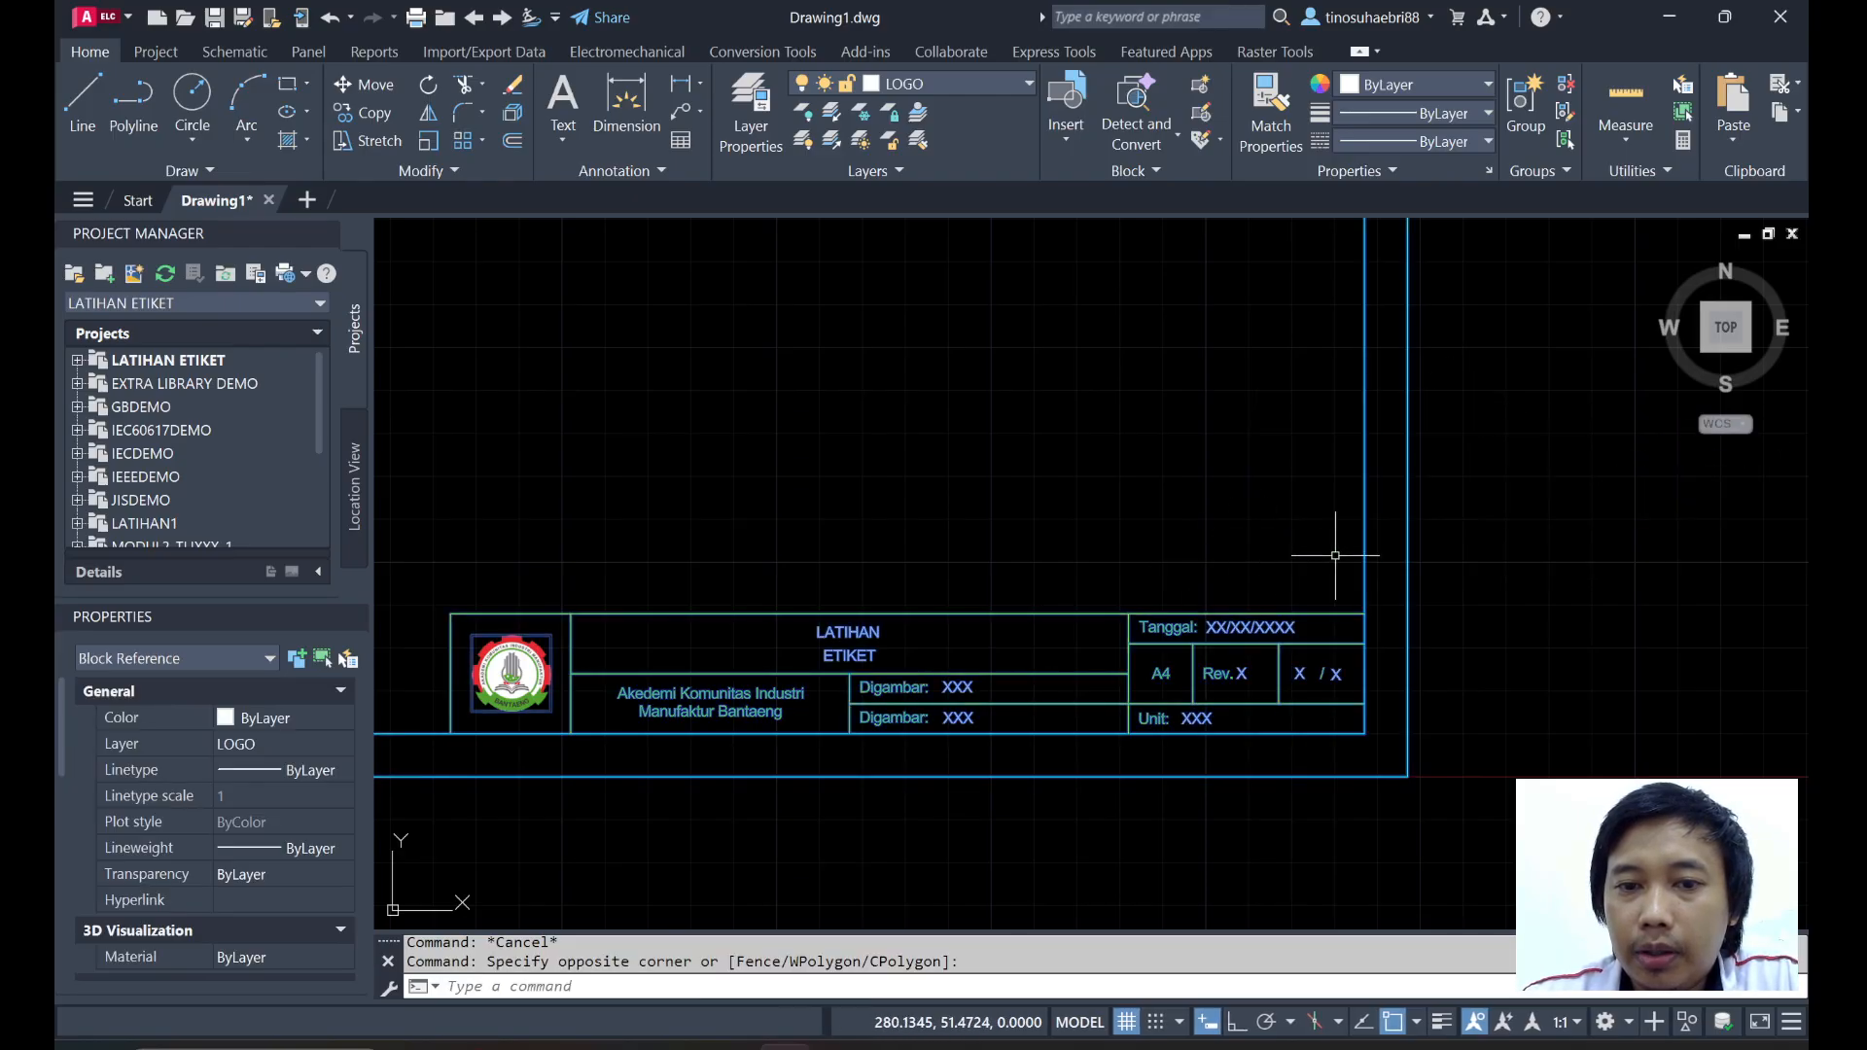
{"action": "right_click", "coordinate": [1374, 525]}
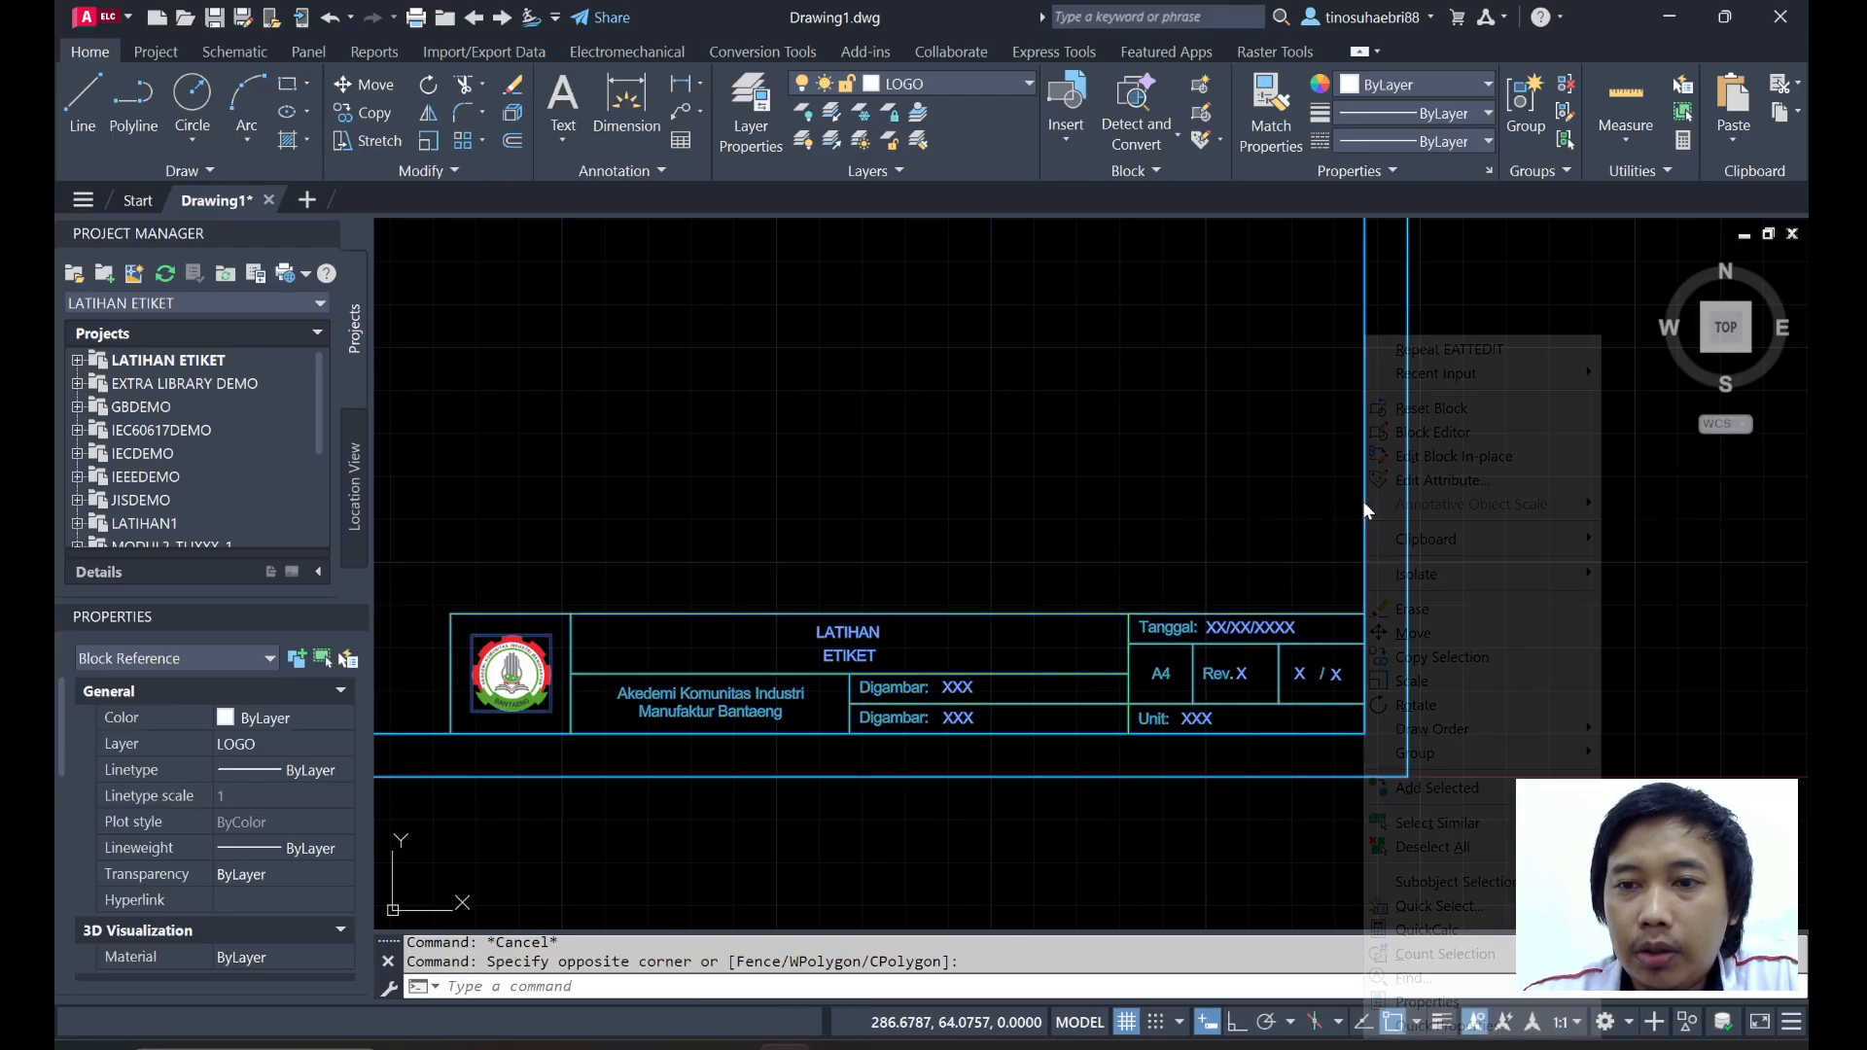
{"action": "left_click", "coordinate": [1432, 432]}
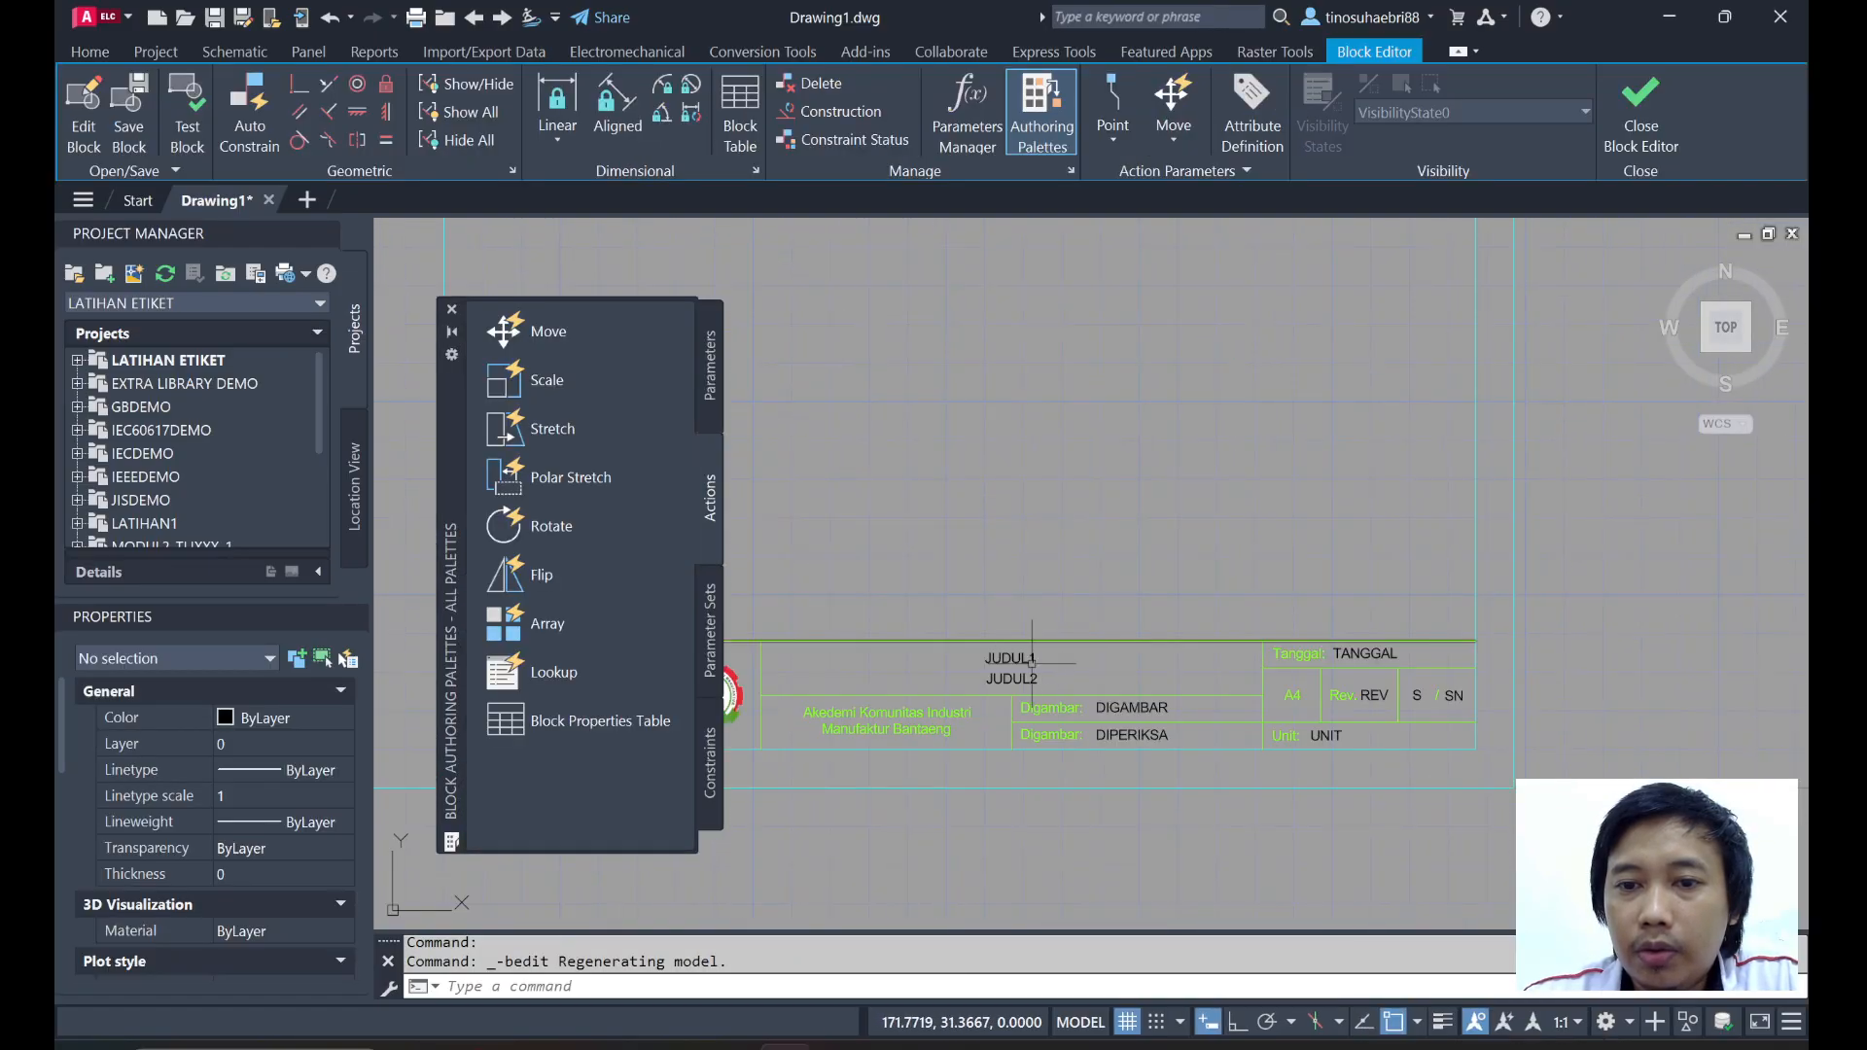
Move all nine attribute definitions, JUDUL1, JUDUL2, DIGAMBAR, DIPERIKSA, UNIT, TANGGAL, REV, S and SN, to the ETIKET layer.
{"action": "left_click", "coordinate": [1017, 661]}
{"action": "left_click", "coordinate": [1012, 679]}
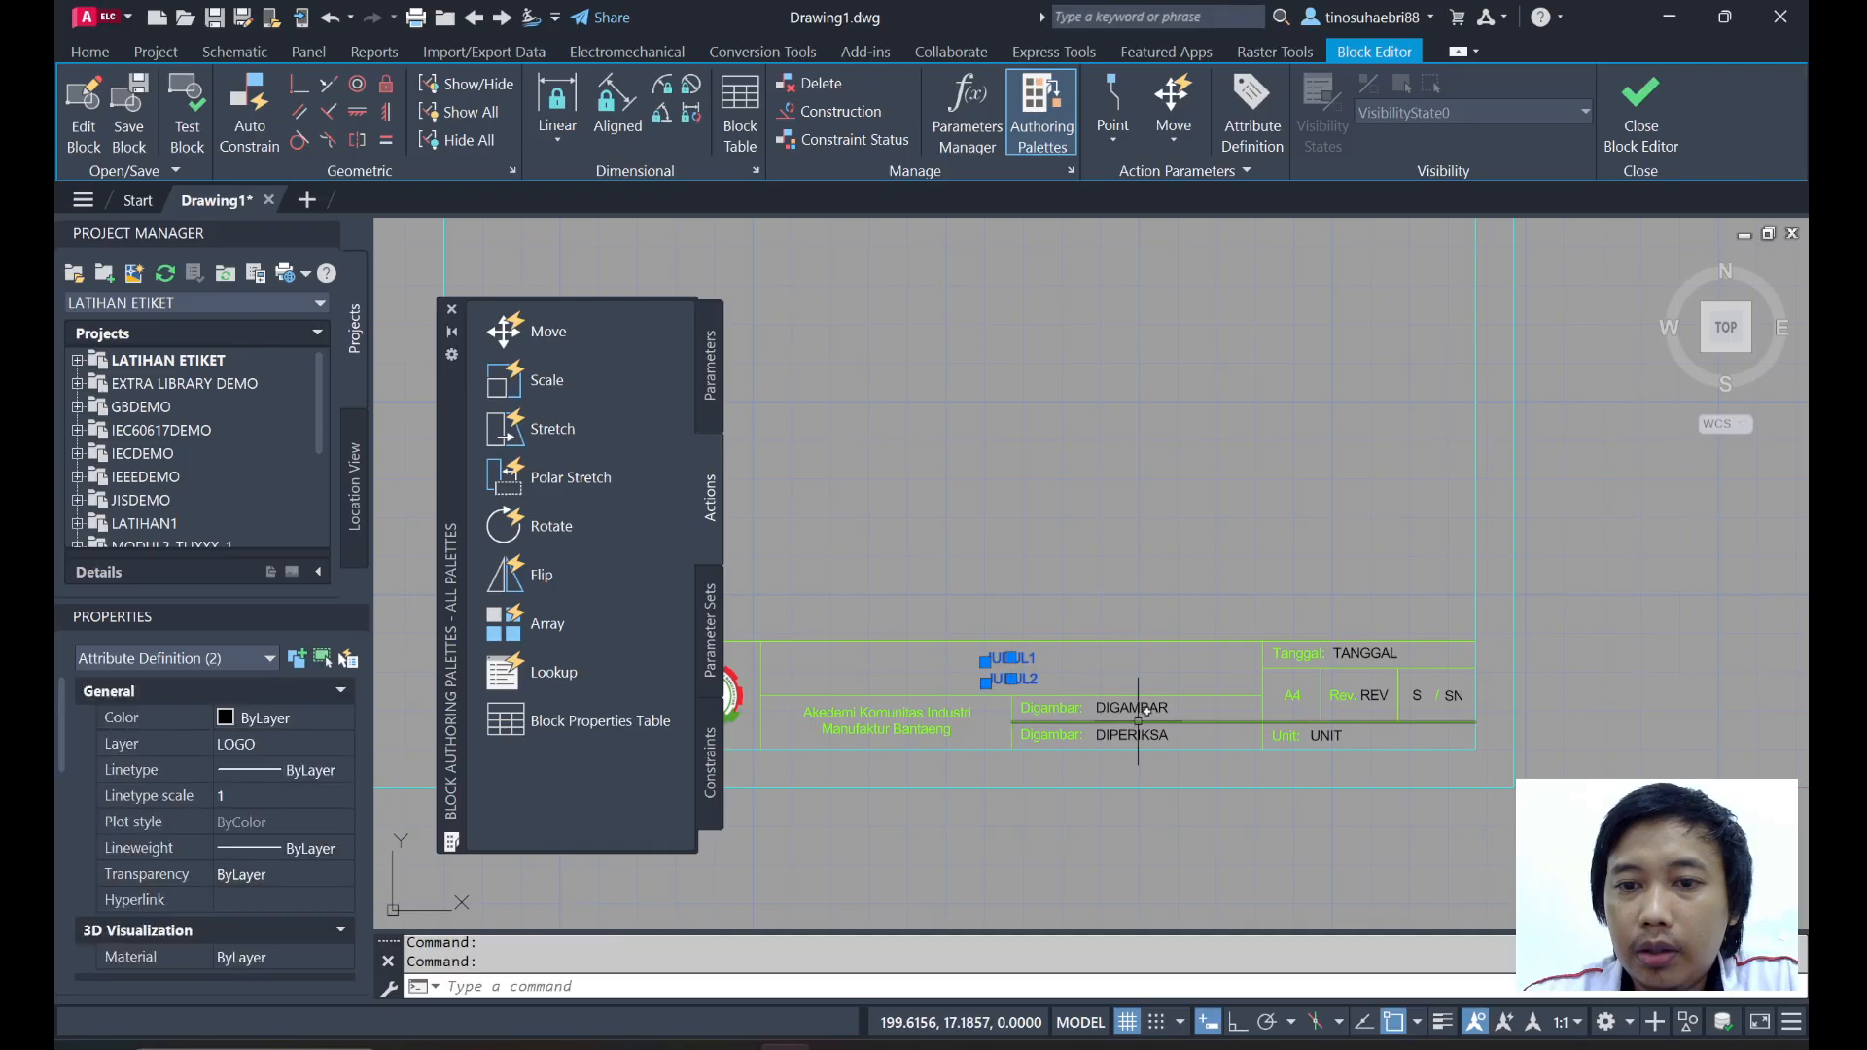
{"action": "left_click", "coordinate": [1131, 709]}
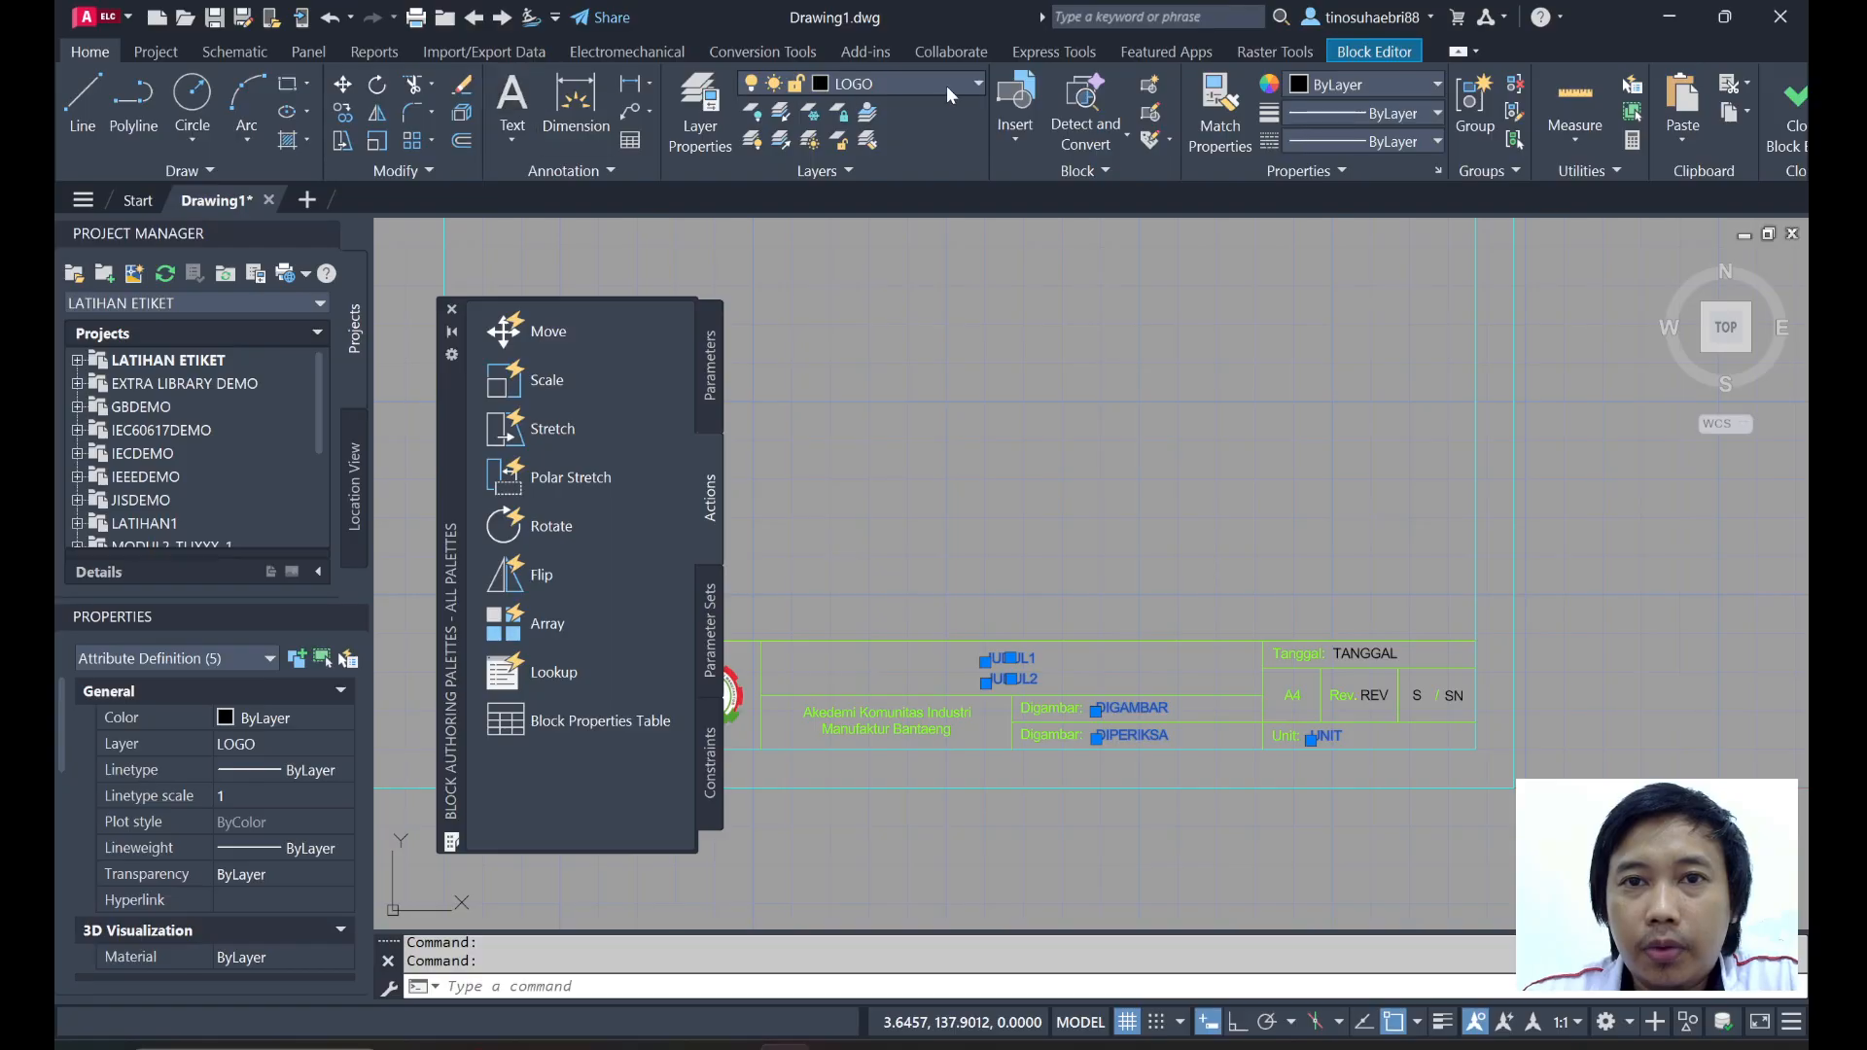
{"action": "scroll", "coordinate": [1352, 686], "scroll_direction": "up", "scroll_amount": 3}
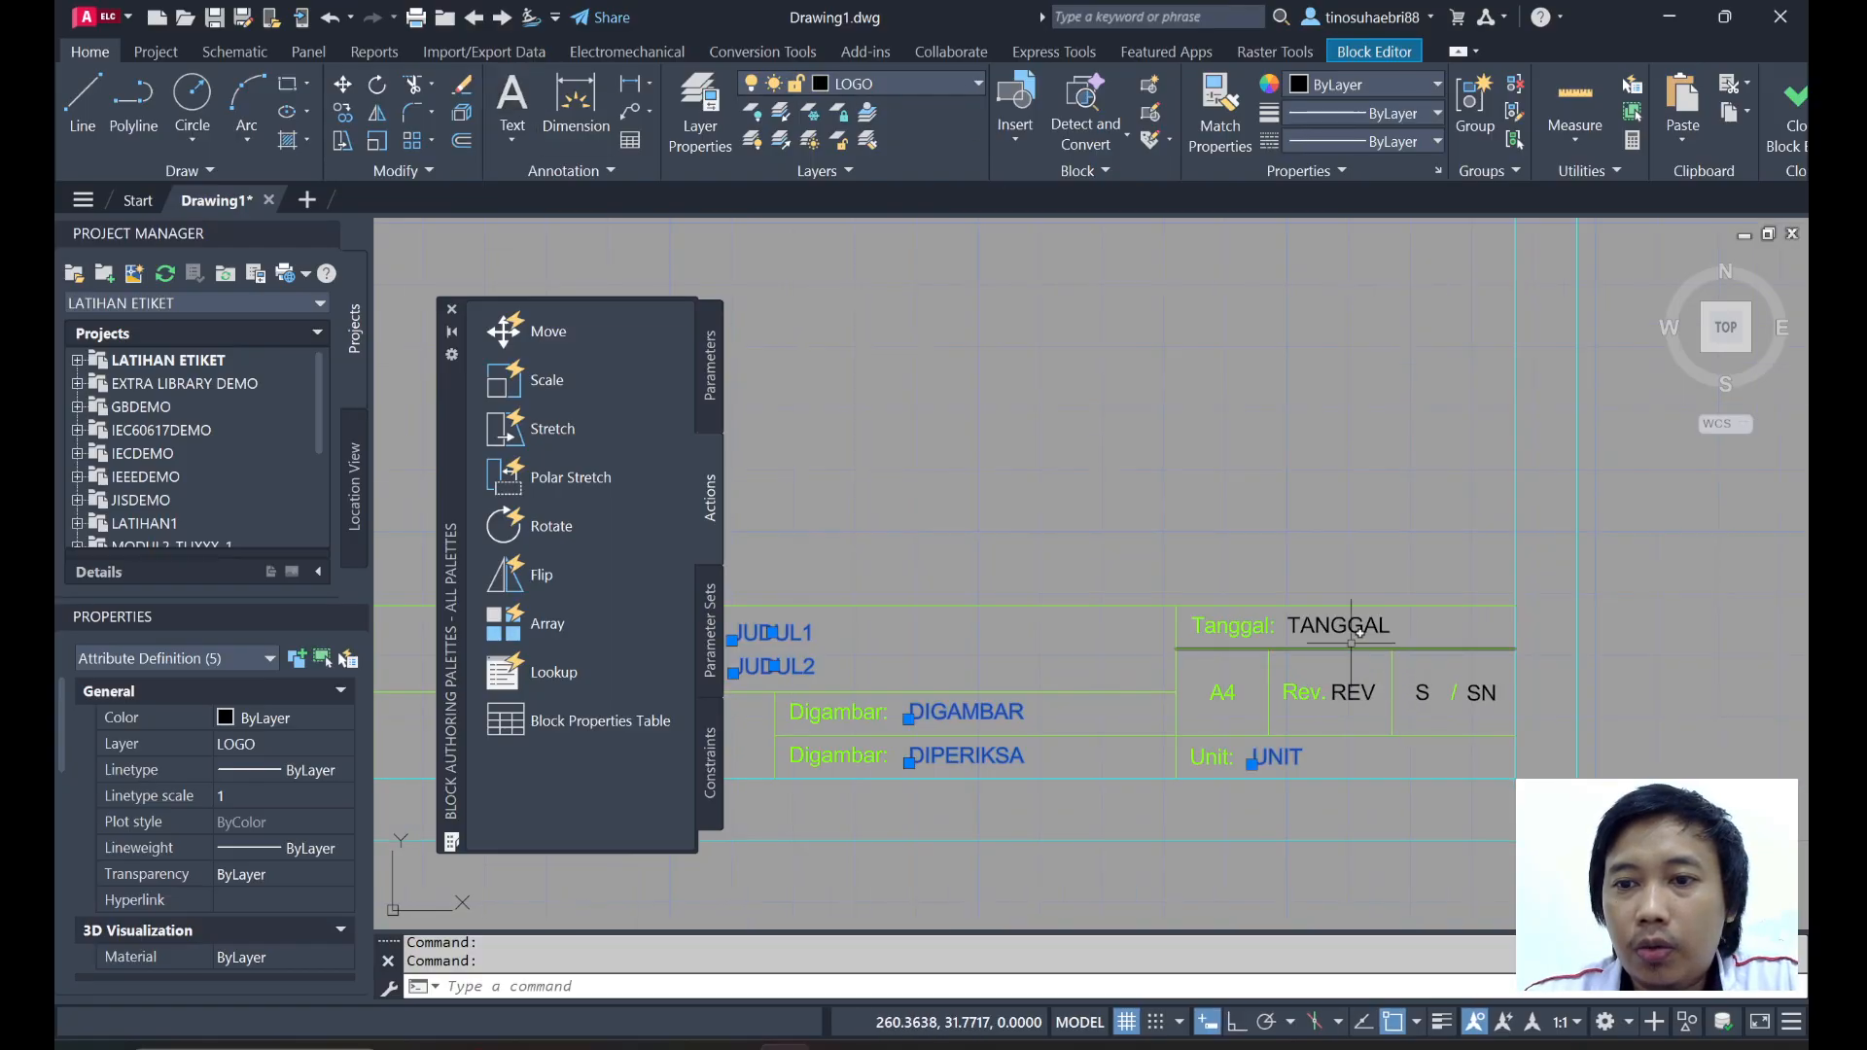
{"action": "left_click", "coordinate": [1340, 625]}
{"action": "left_click", "coordinate": [1352, 691]}
{"action": "left_click", "coordinate": [1422, 692]}
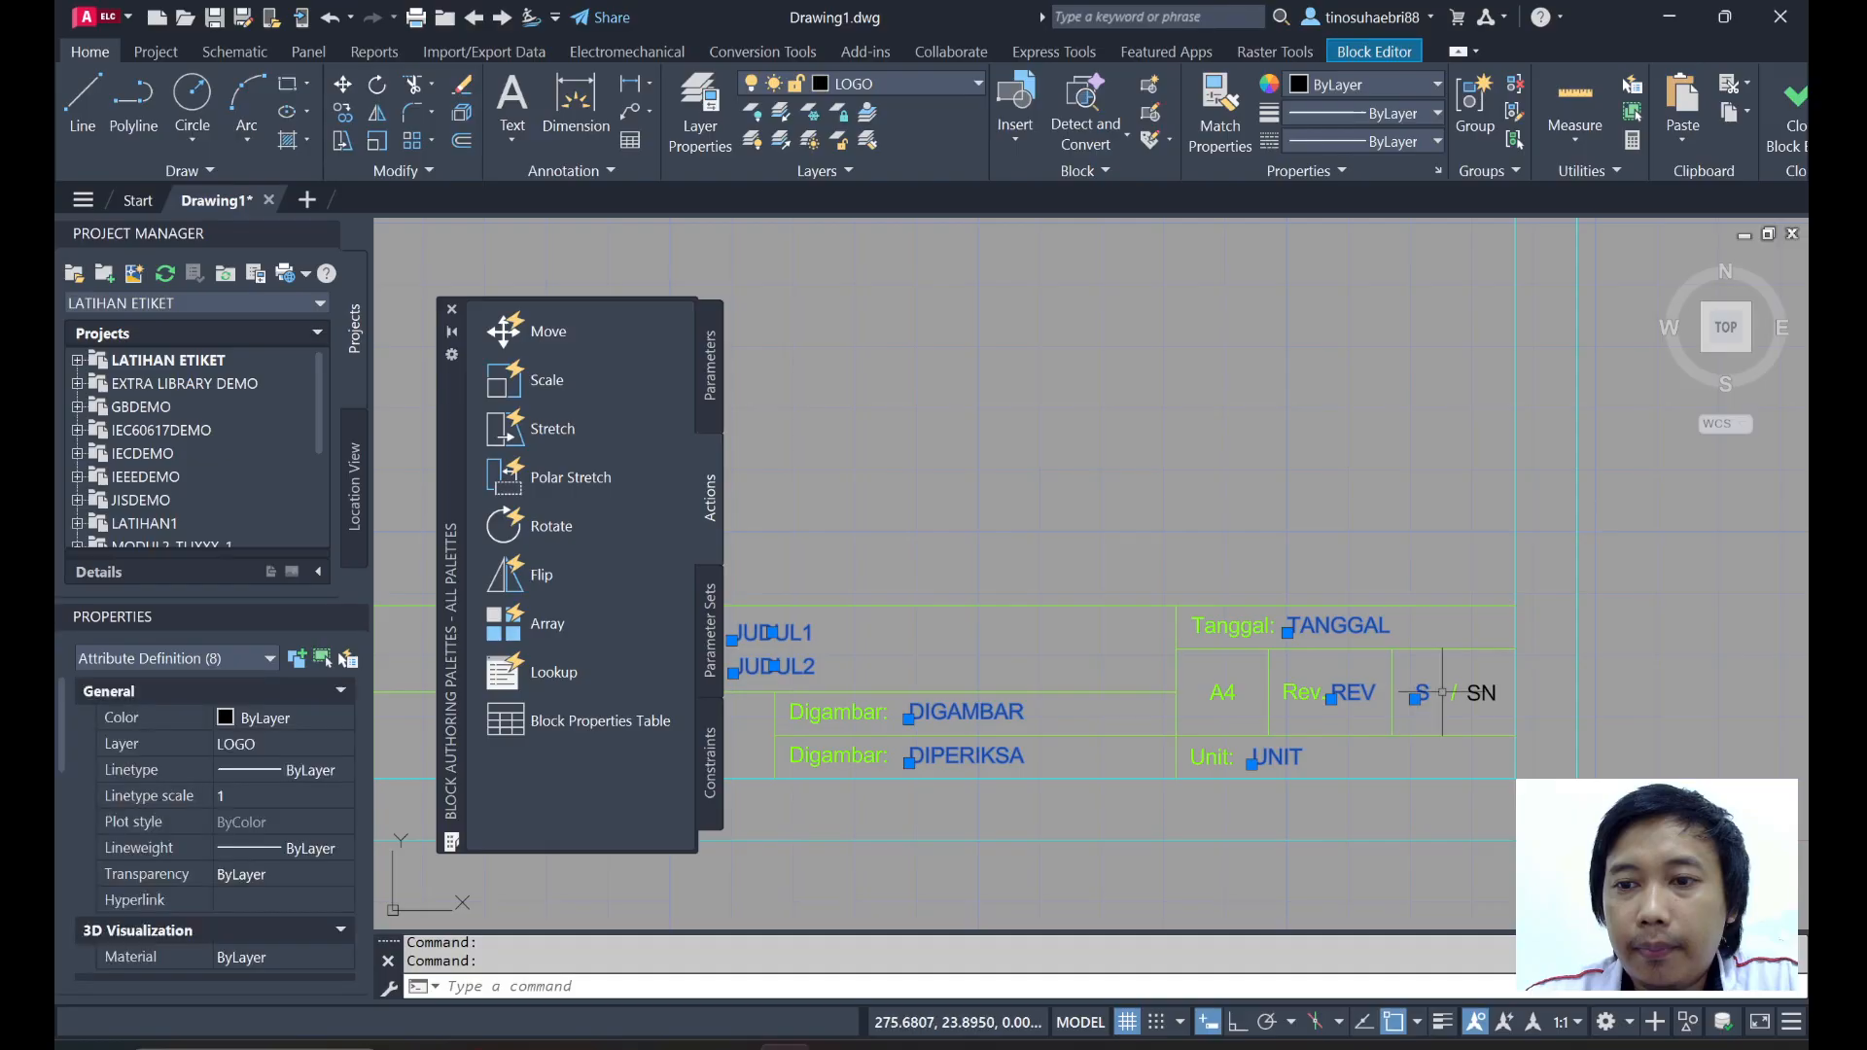
{"action": "left_click", "coordinate": [1479, 692]}
{"action": "middle_click_drag", "start_coordinate": [1032, 418], "coordinate": [1139, 433]}
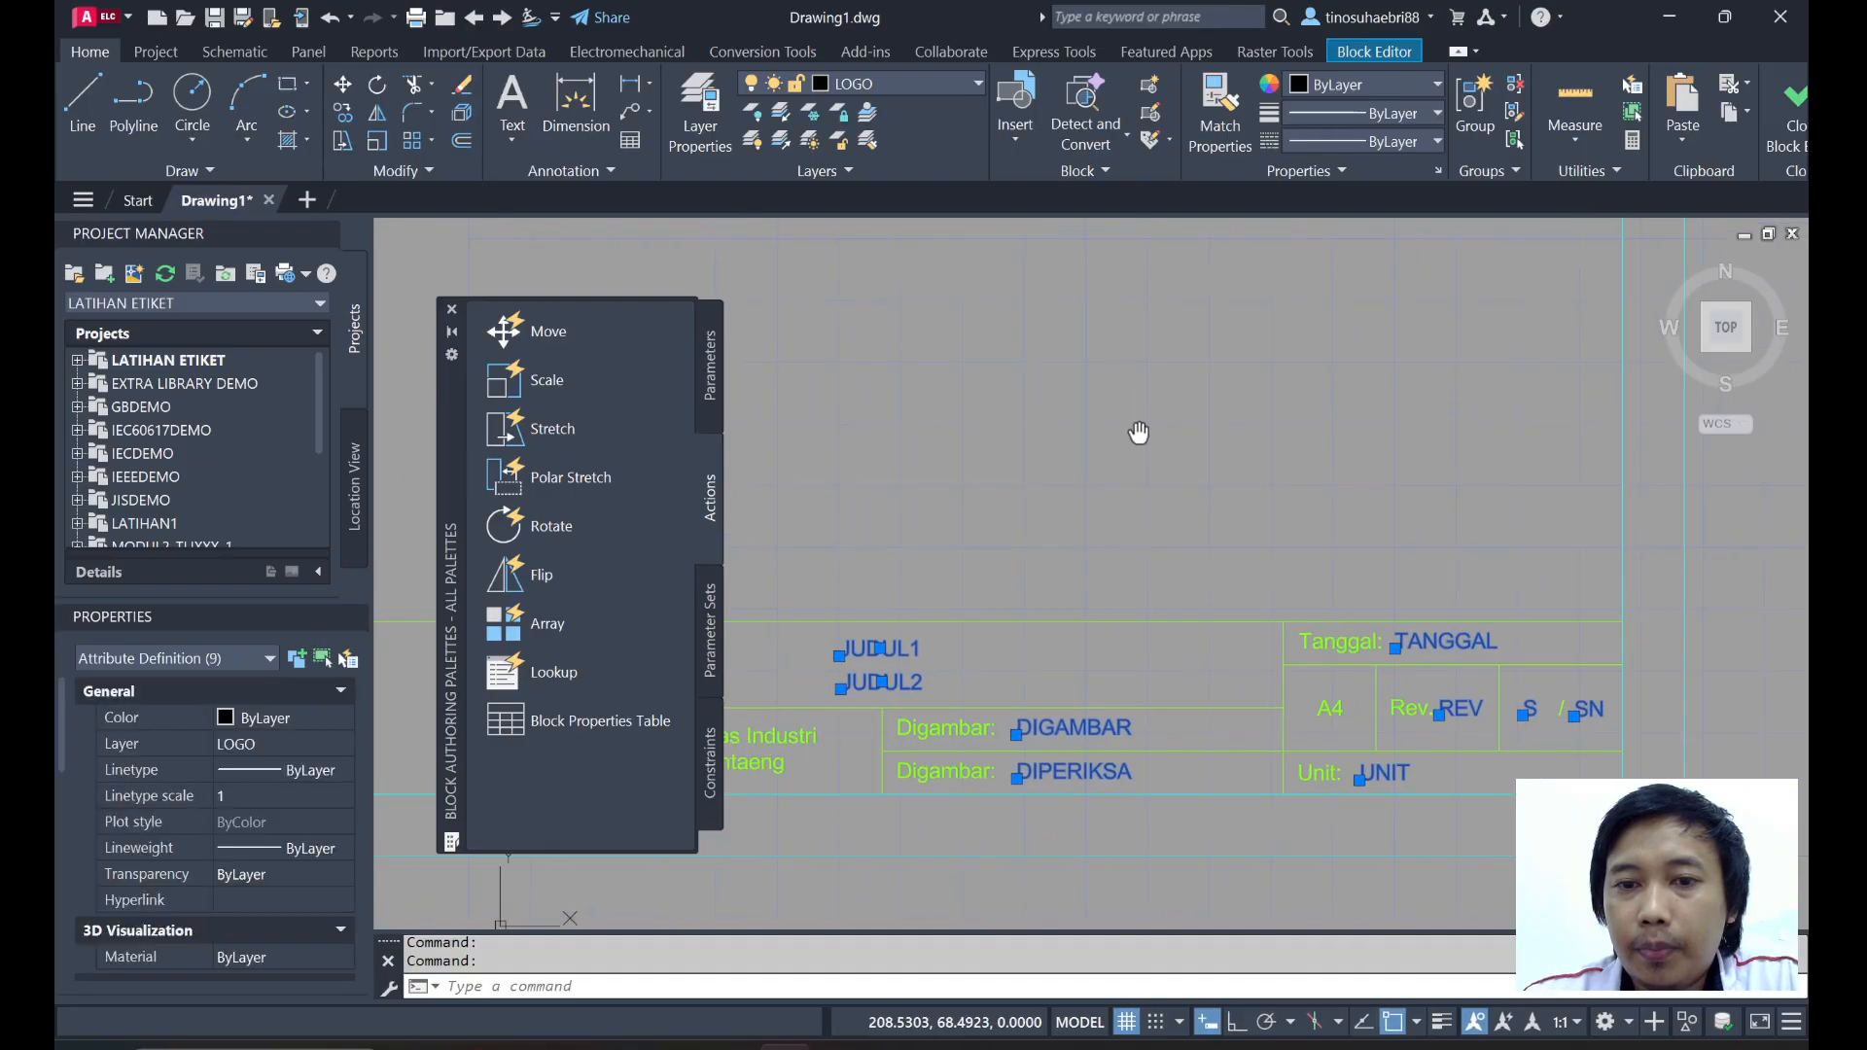
{"action": "left_click", "coordinate": [959, 84]}
{"action": "left_click", "coordinate": [929, 141]}
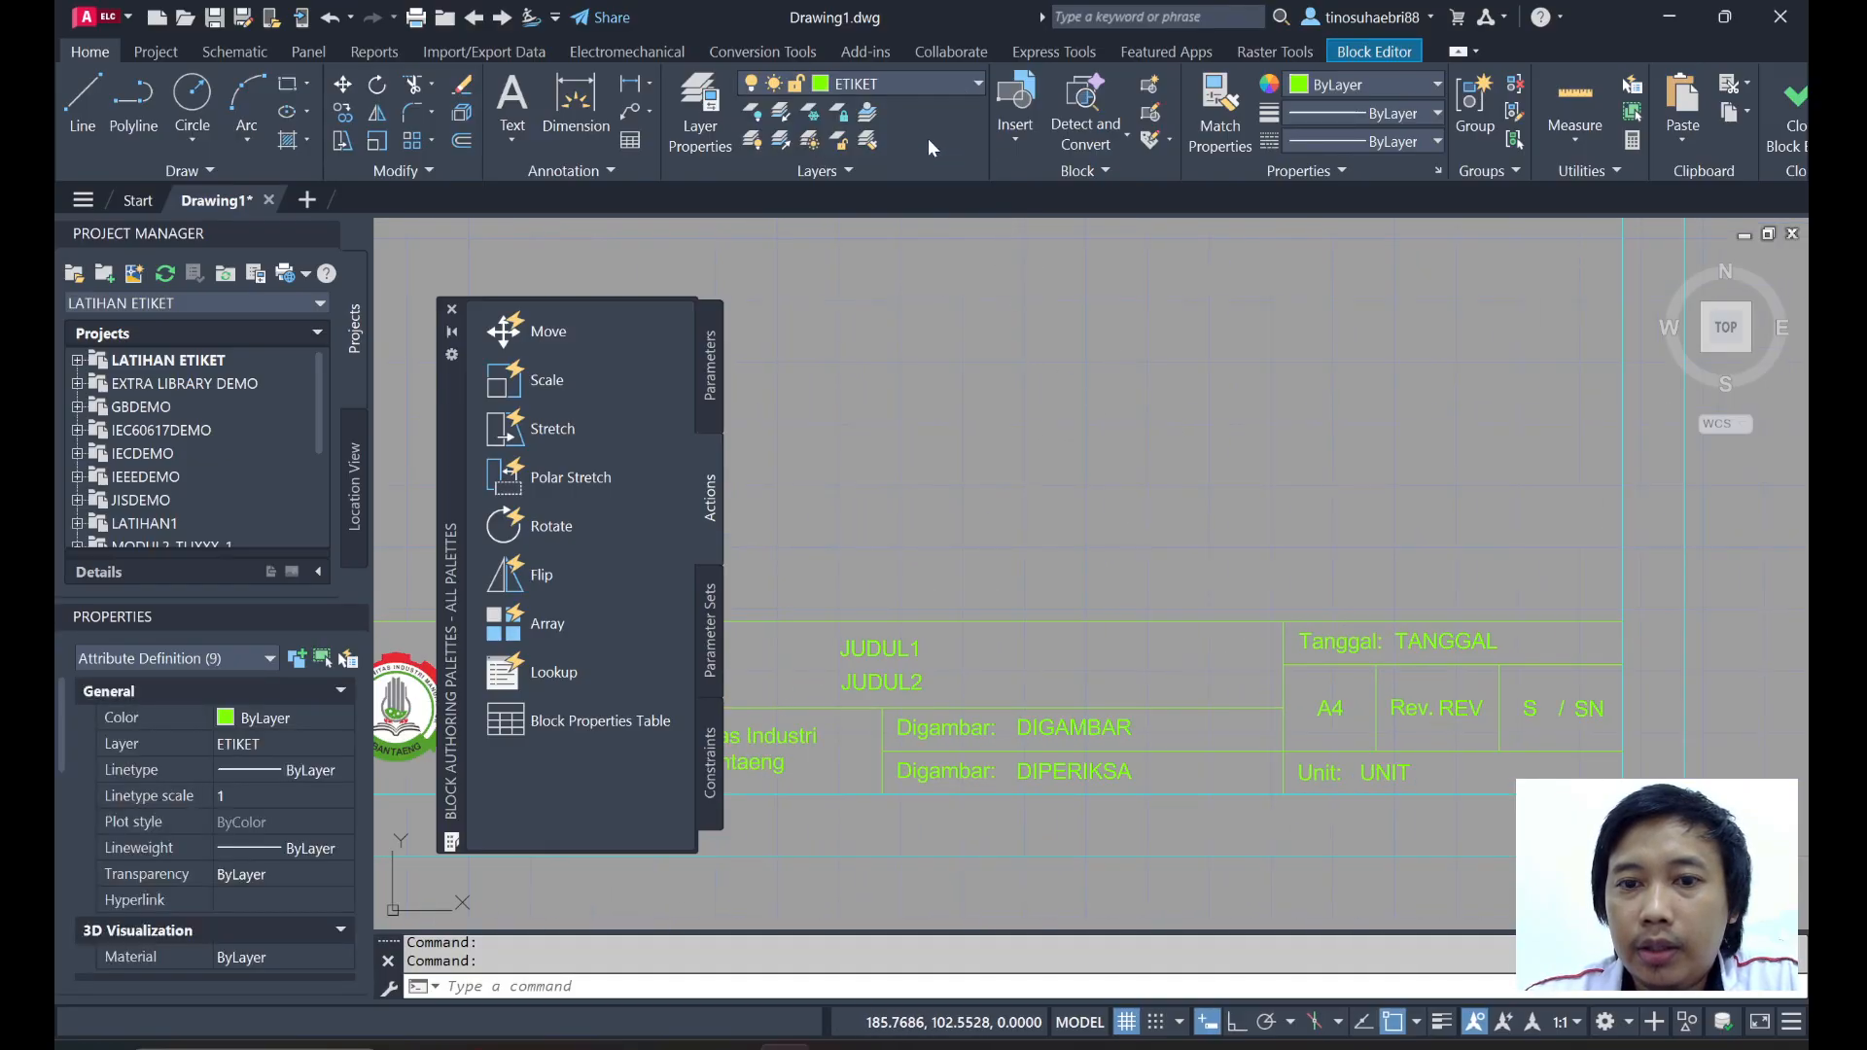
Deselect the attribute definitions and close the Block Editor, saving the changes to ETIKET_A4.
{"action": "left_click", "coordinate": [927, 438]}
{"action": "key", "text": "Escape"}
{"action": "left_click", "coordinate": [1045, 490]}
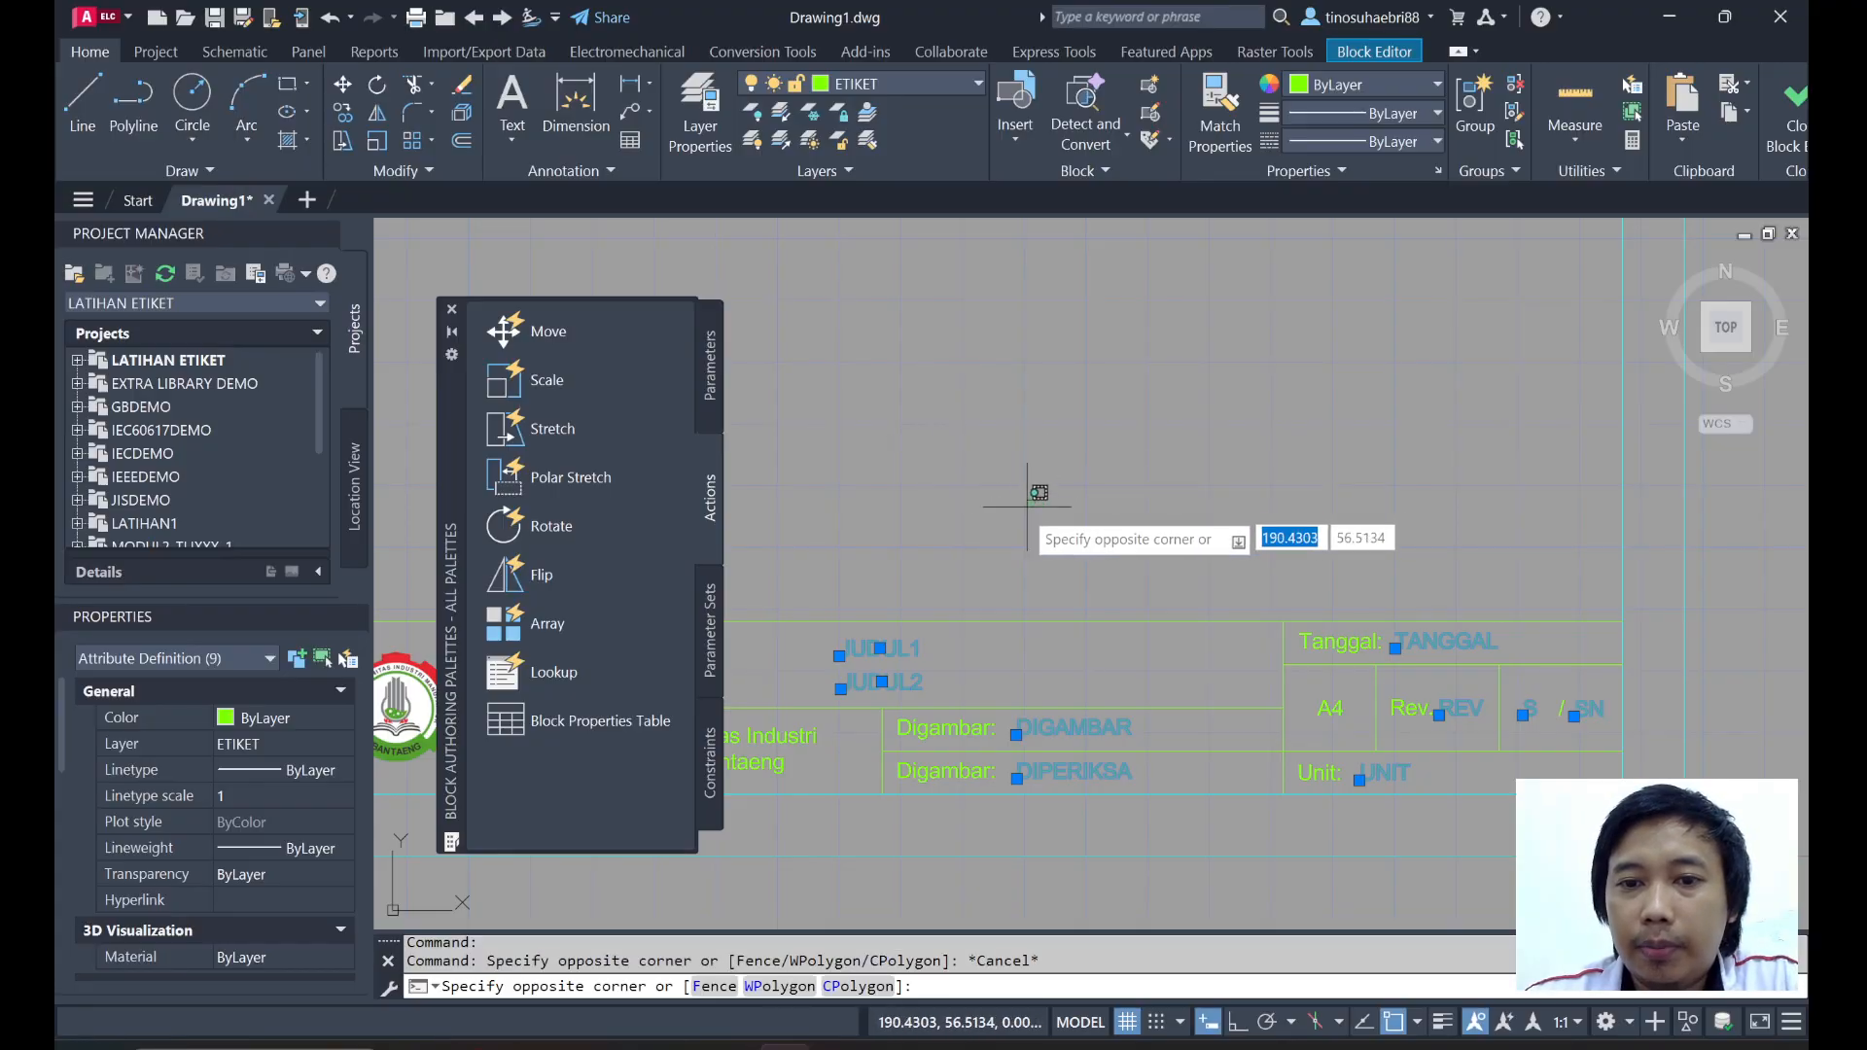
{"action": "key", "text": "Escape"}
{"action": "key", "text": "Escape"}
{"action": "scroll", "coordinate": [1076, 479], "scroll_direction": "down", "scroll_amount": 3}
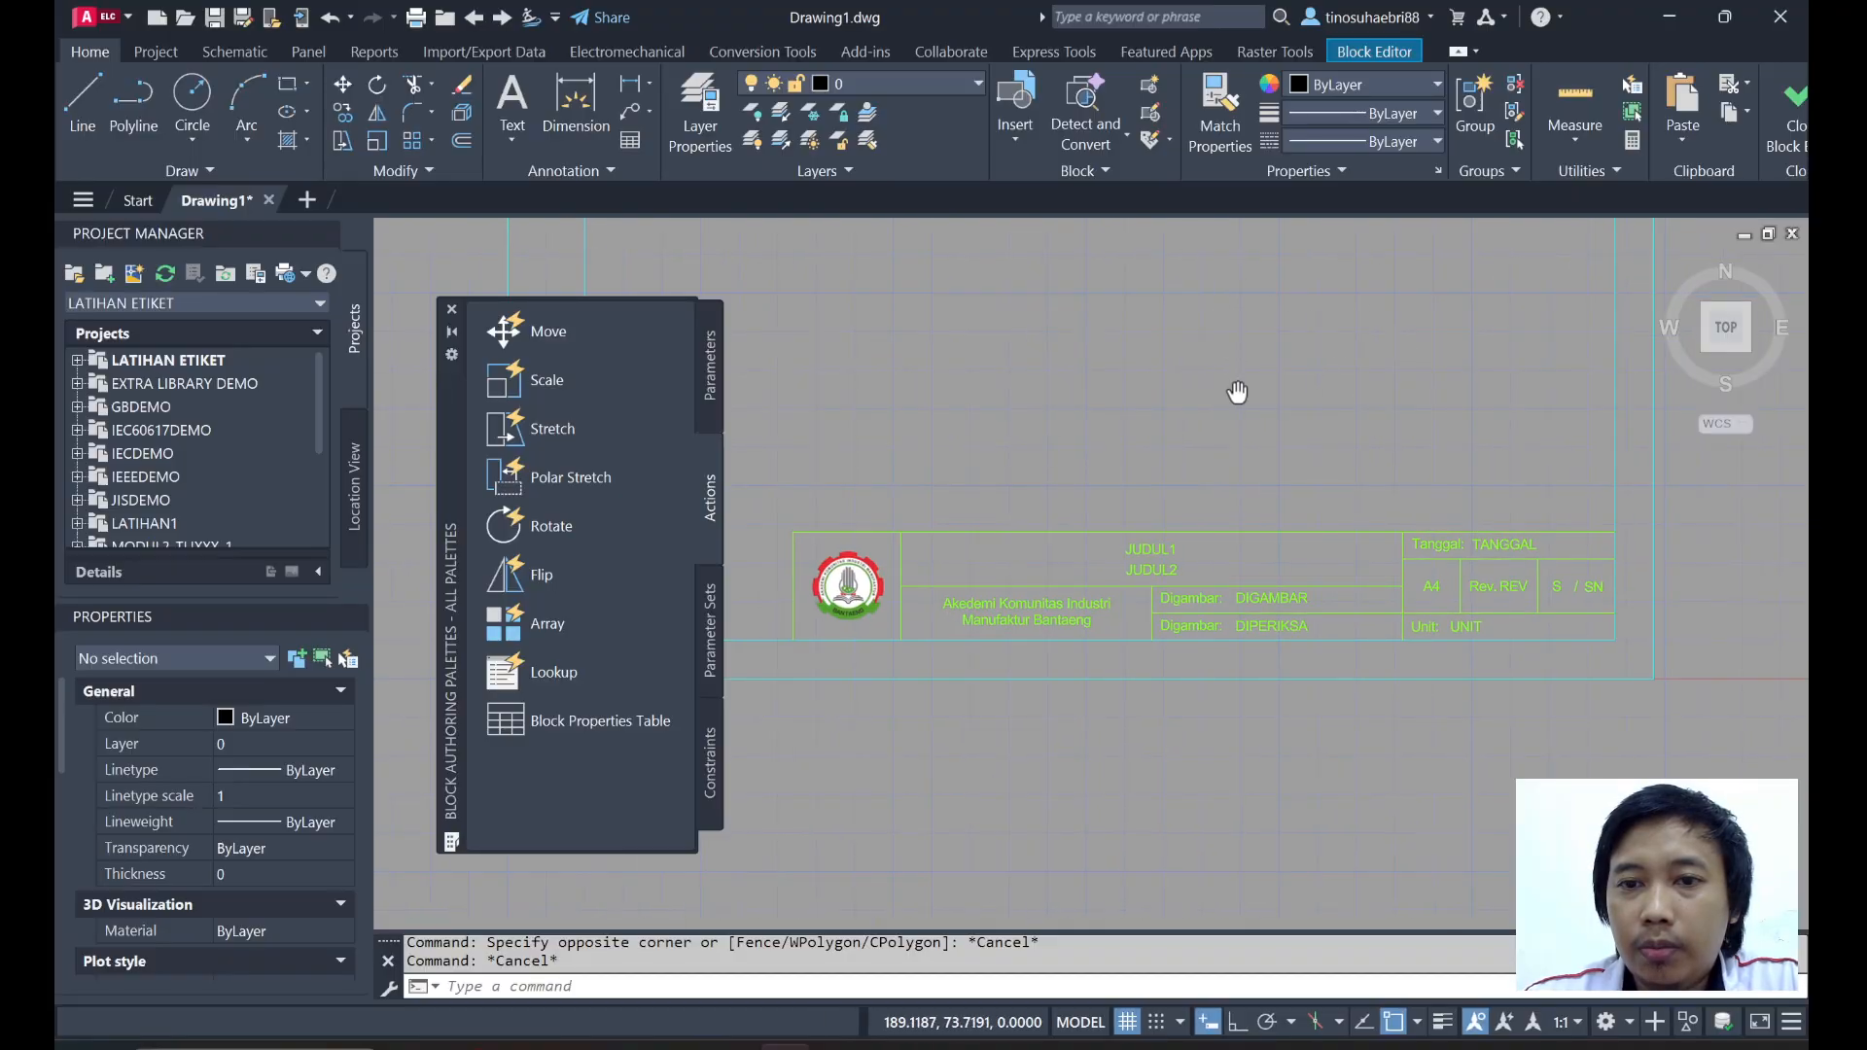
{"action": "middle_click_drag", "start_coordinate": [1234, 396], "coordinate": [1220, 434]}
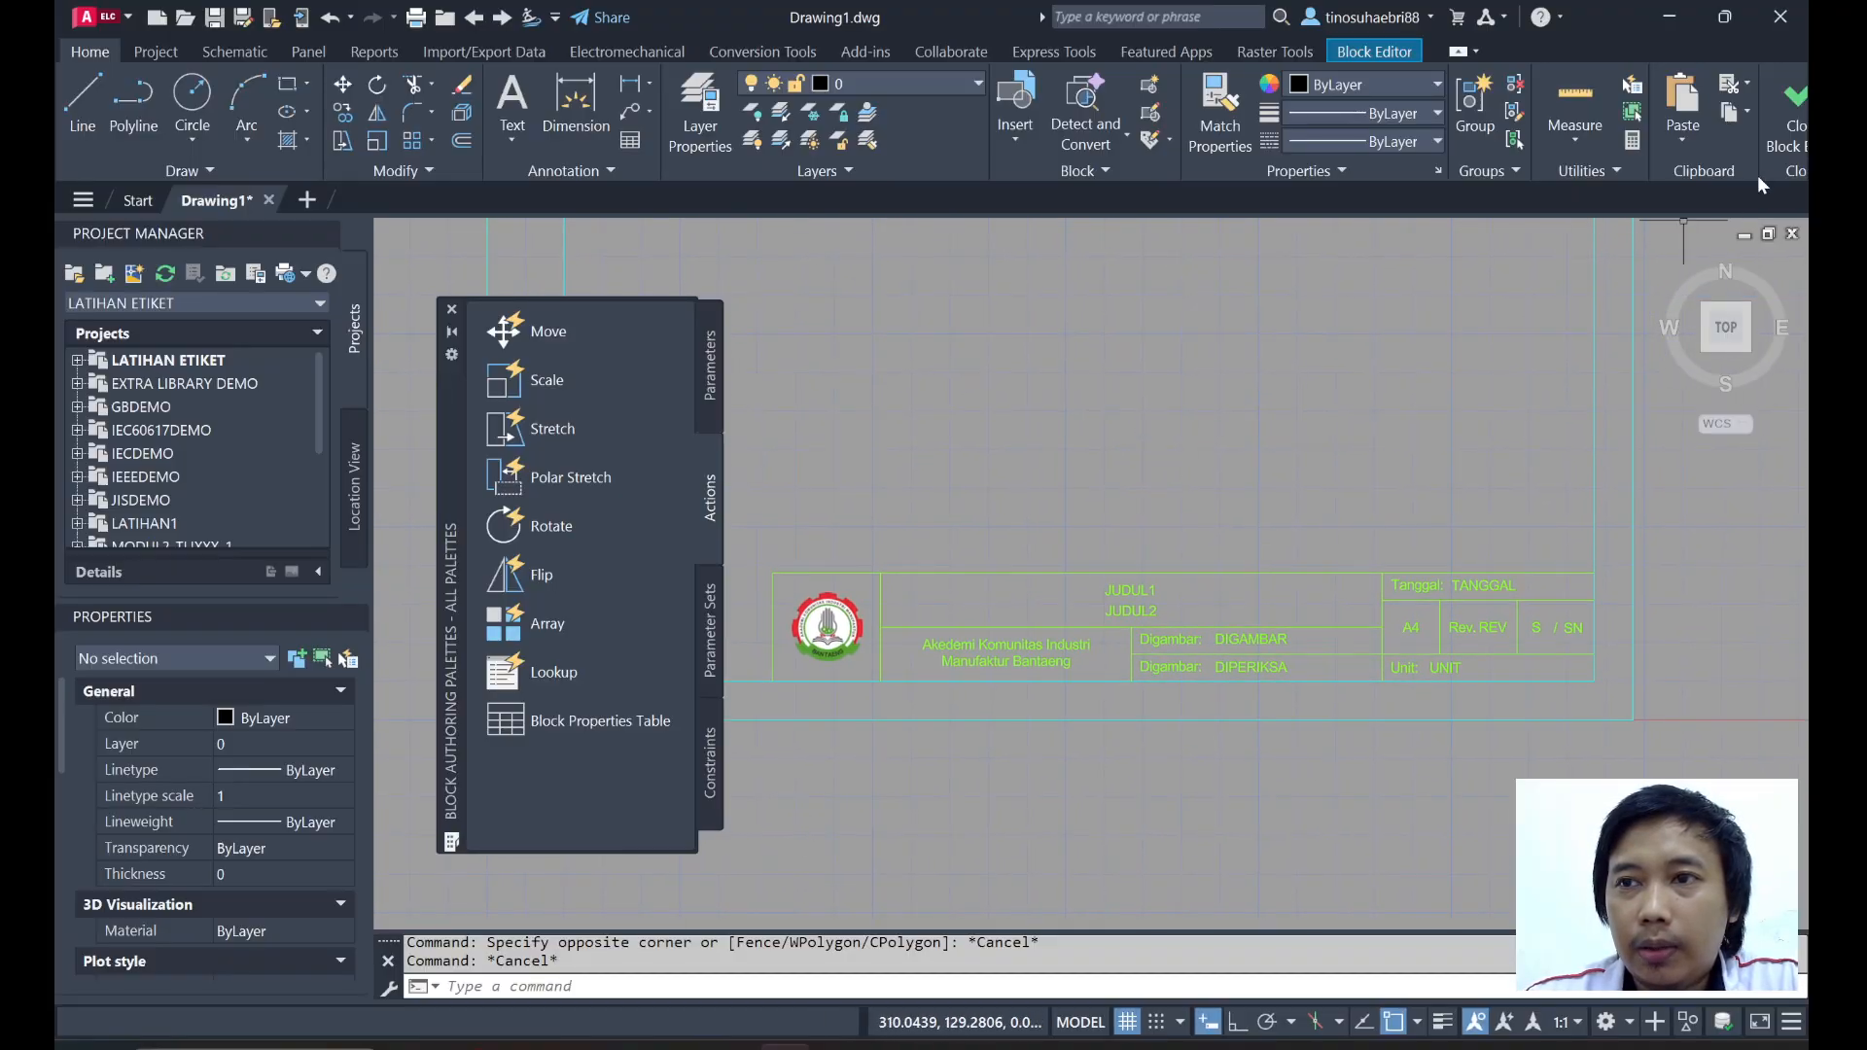
{"action": "left_click", "coordinate": [1793, 102]}
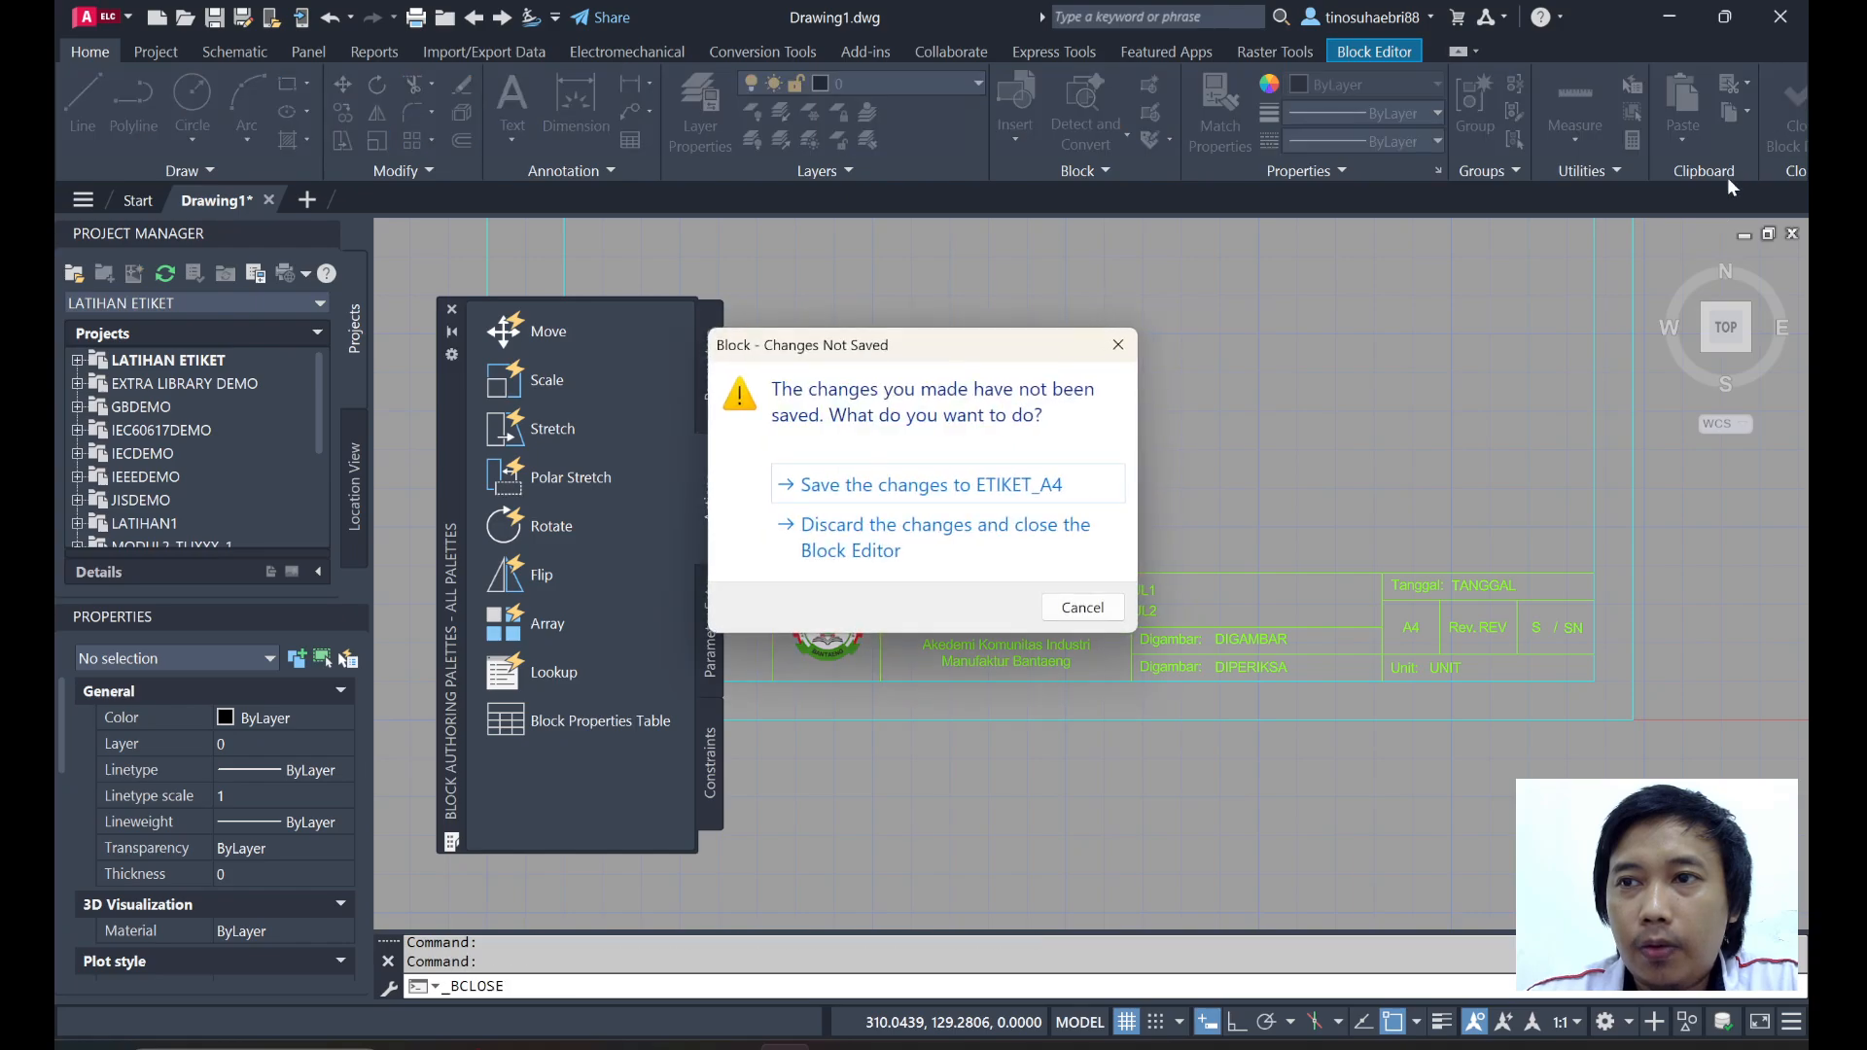
{"action": "left_click", "coordinate": [952, 495]}
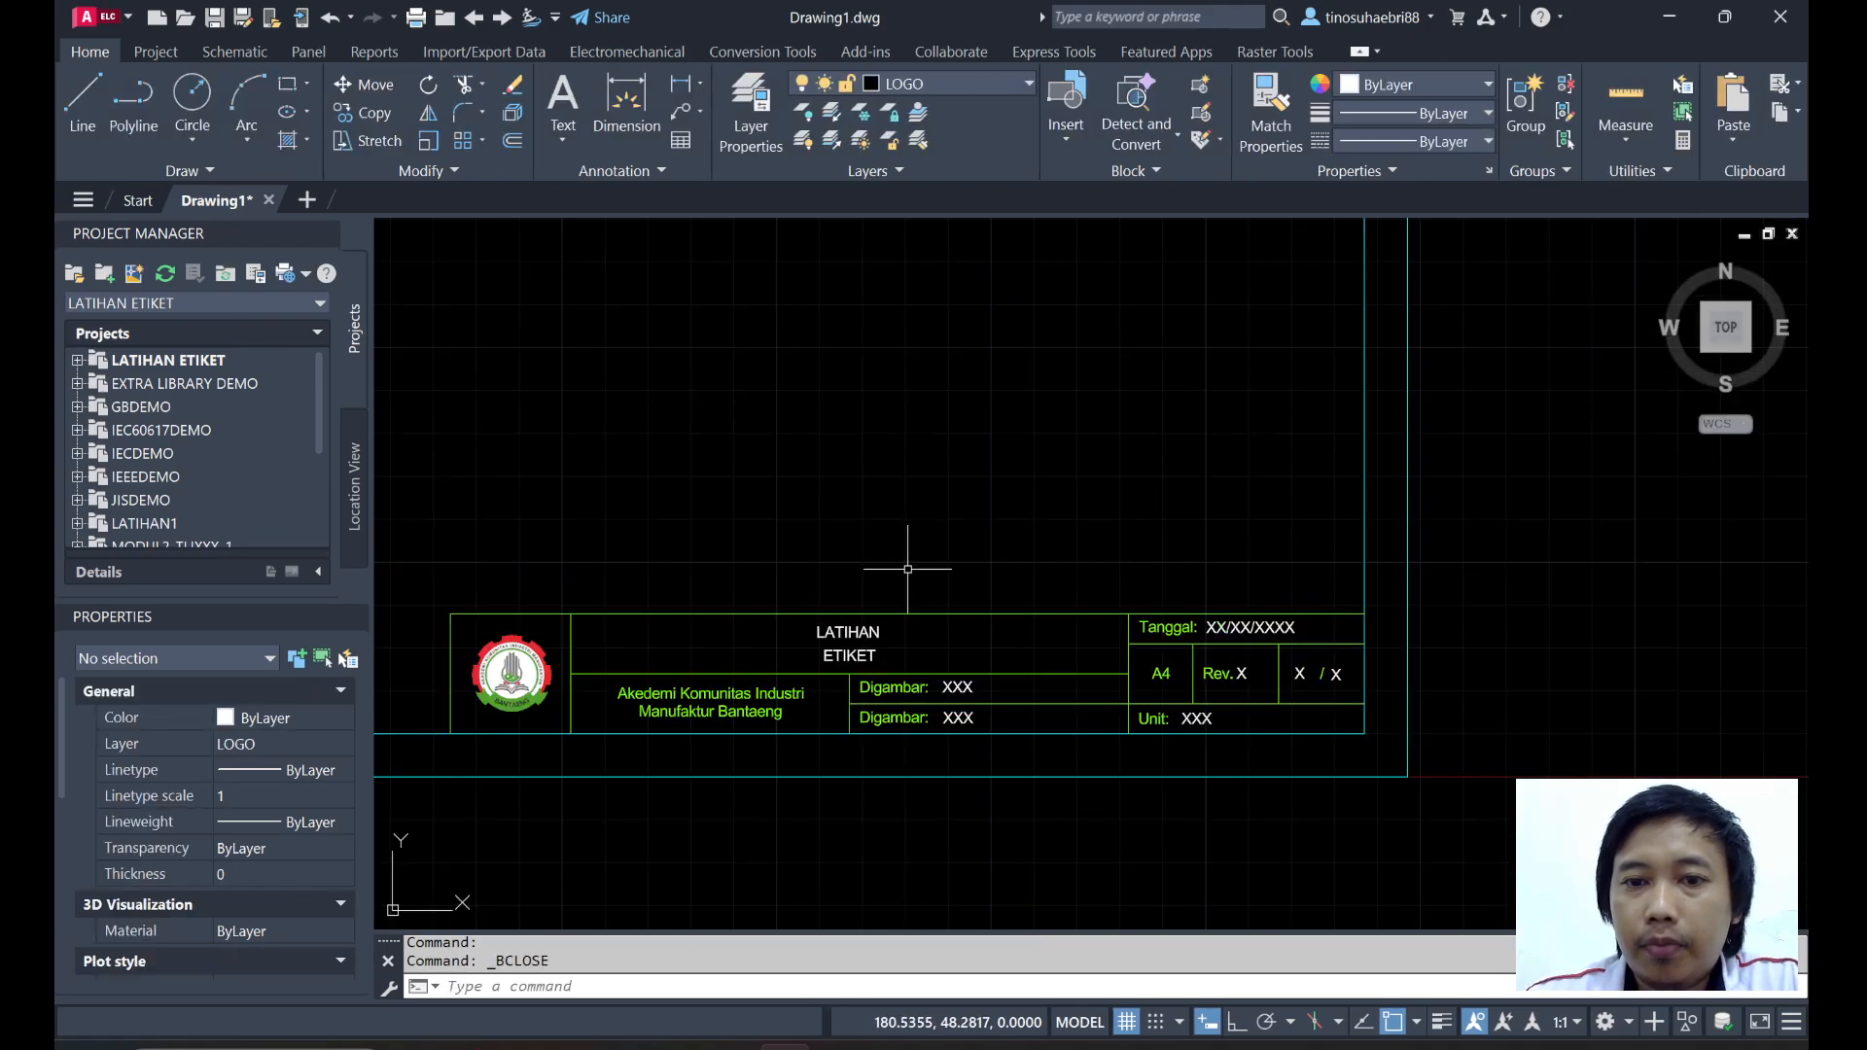
Reopen the ETIKET_A4 block in the Block Editor to check its attributes, and close it with the changes saved.
{"action": "scroll", "coordinate": [908, 569], "scroll_direction": "down", "scroll_amount": 2}
{"action": "left_click", "coordinate": [1306, 350]}
{"action": "left_click", "coordinate": [1206, 423]}
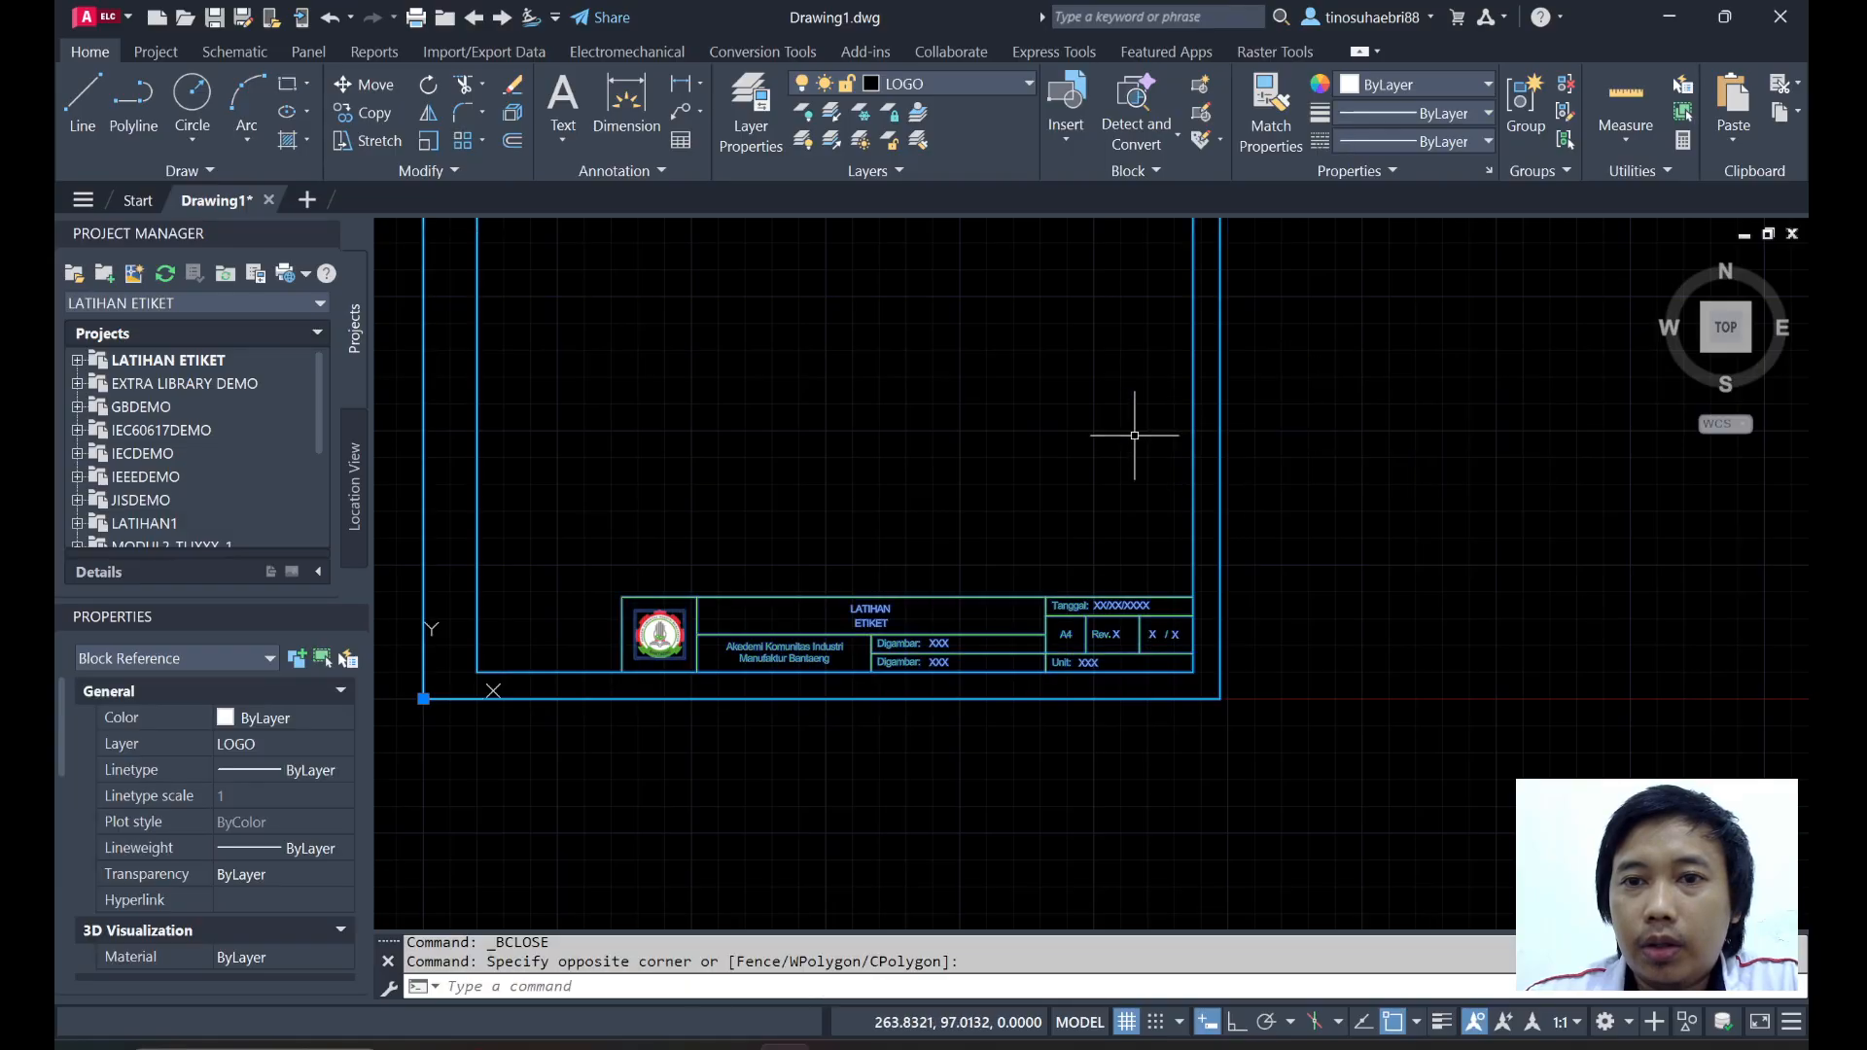
{"action": "right_click", "coordinate": [1175, 433]}
{"action": "left_click", "coordinate": [1228, 430]}
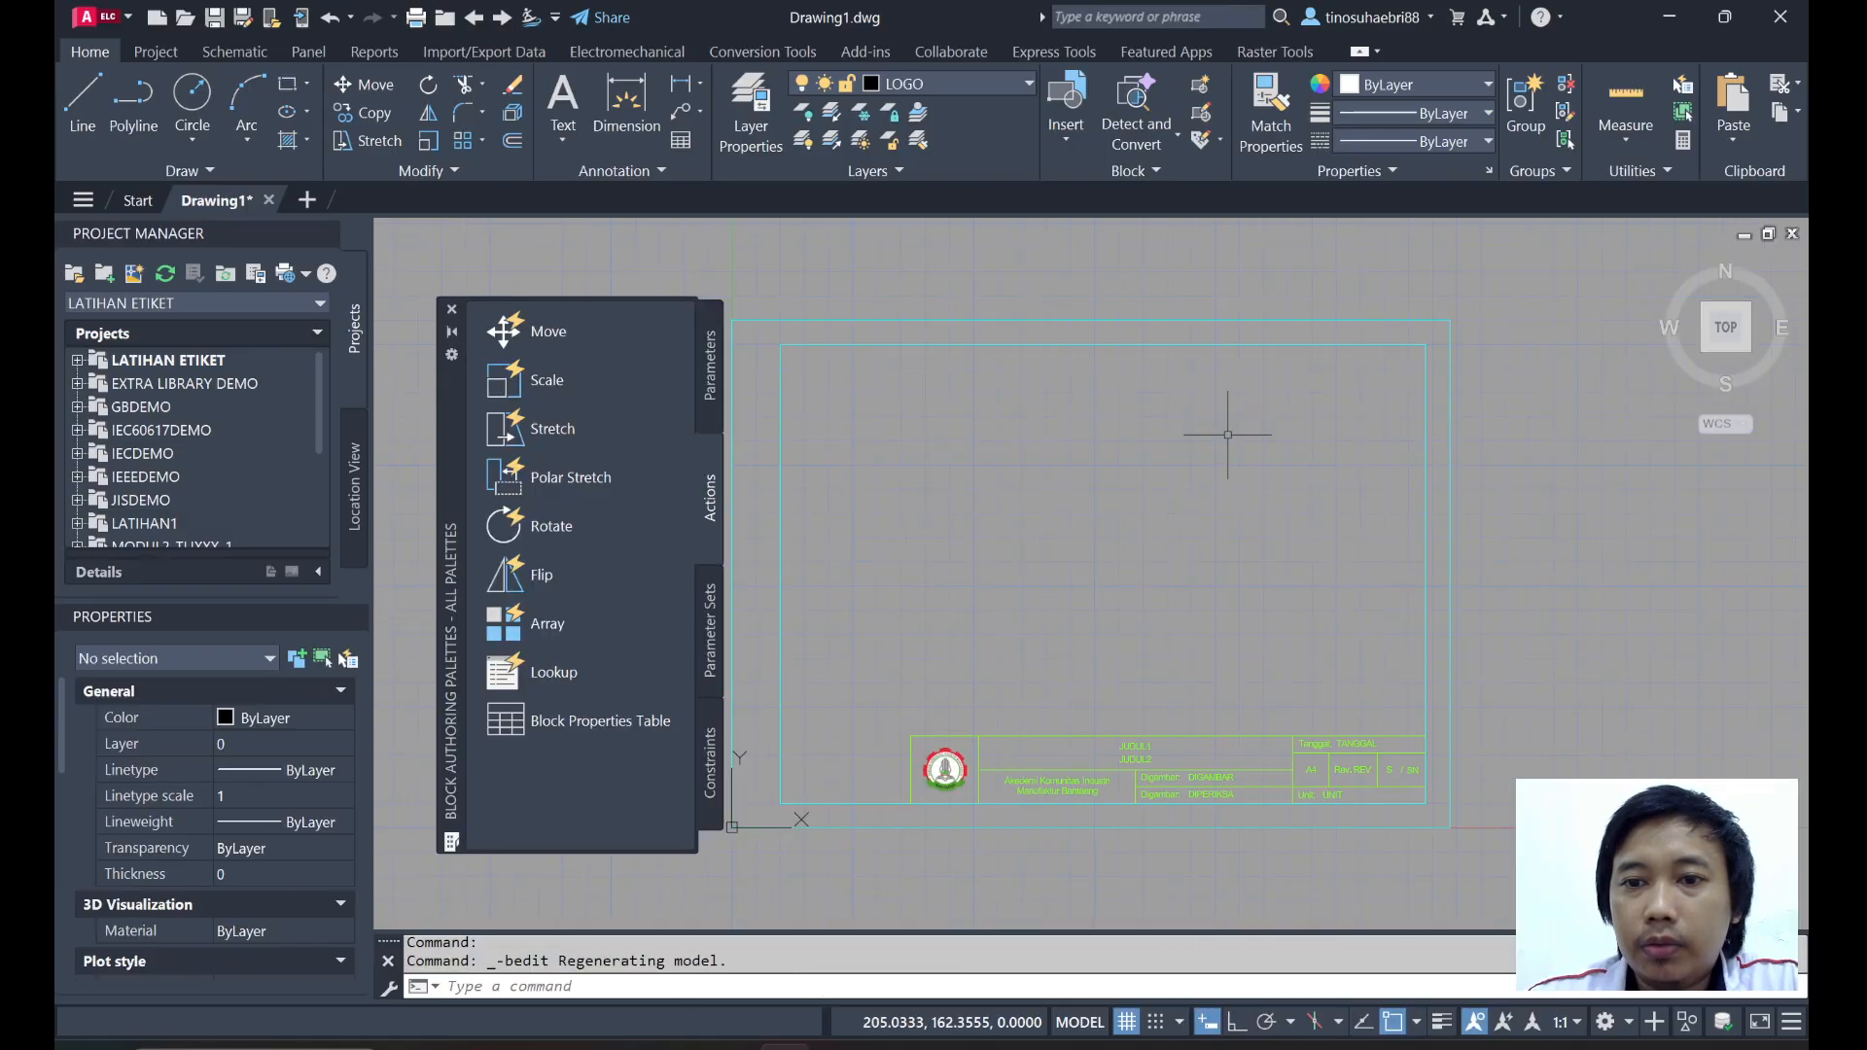
{"action": "left_click", "coordinate": [1623, 144]}
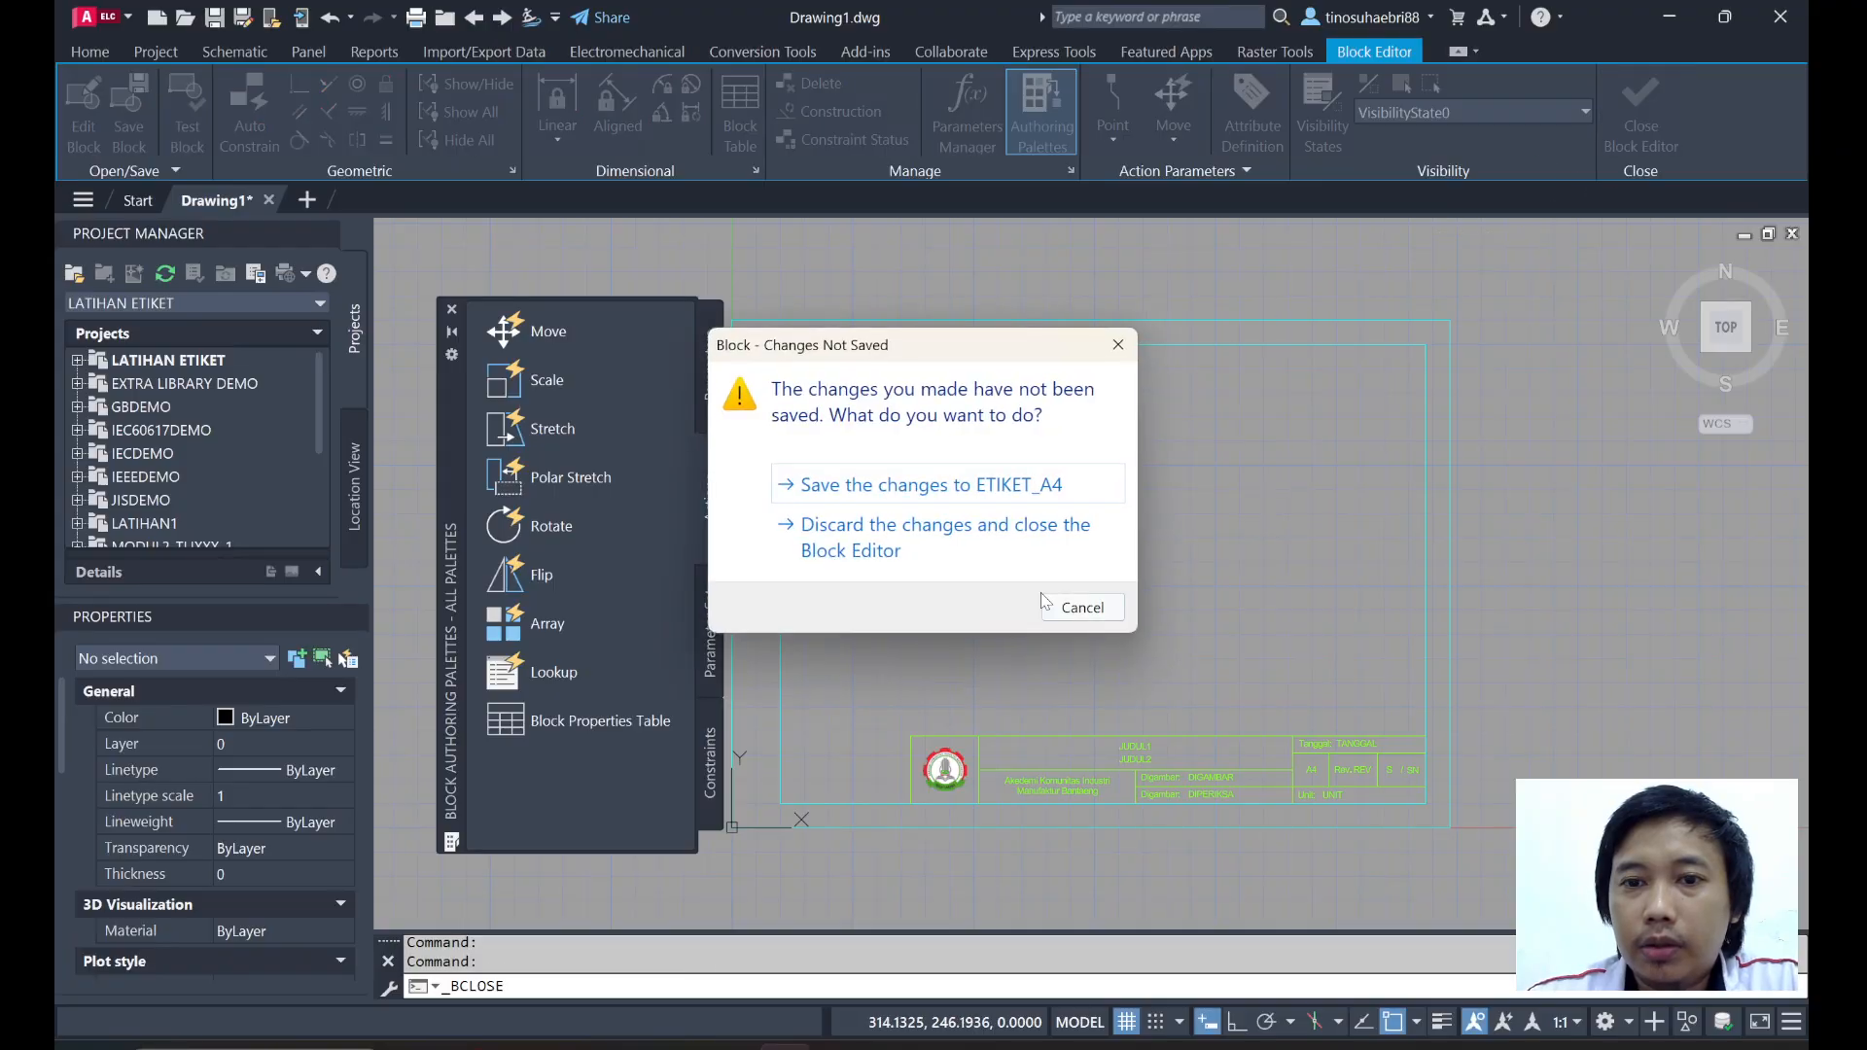
{"action": "left_click", "coordinate": [956, 495]}
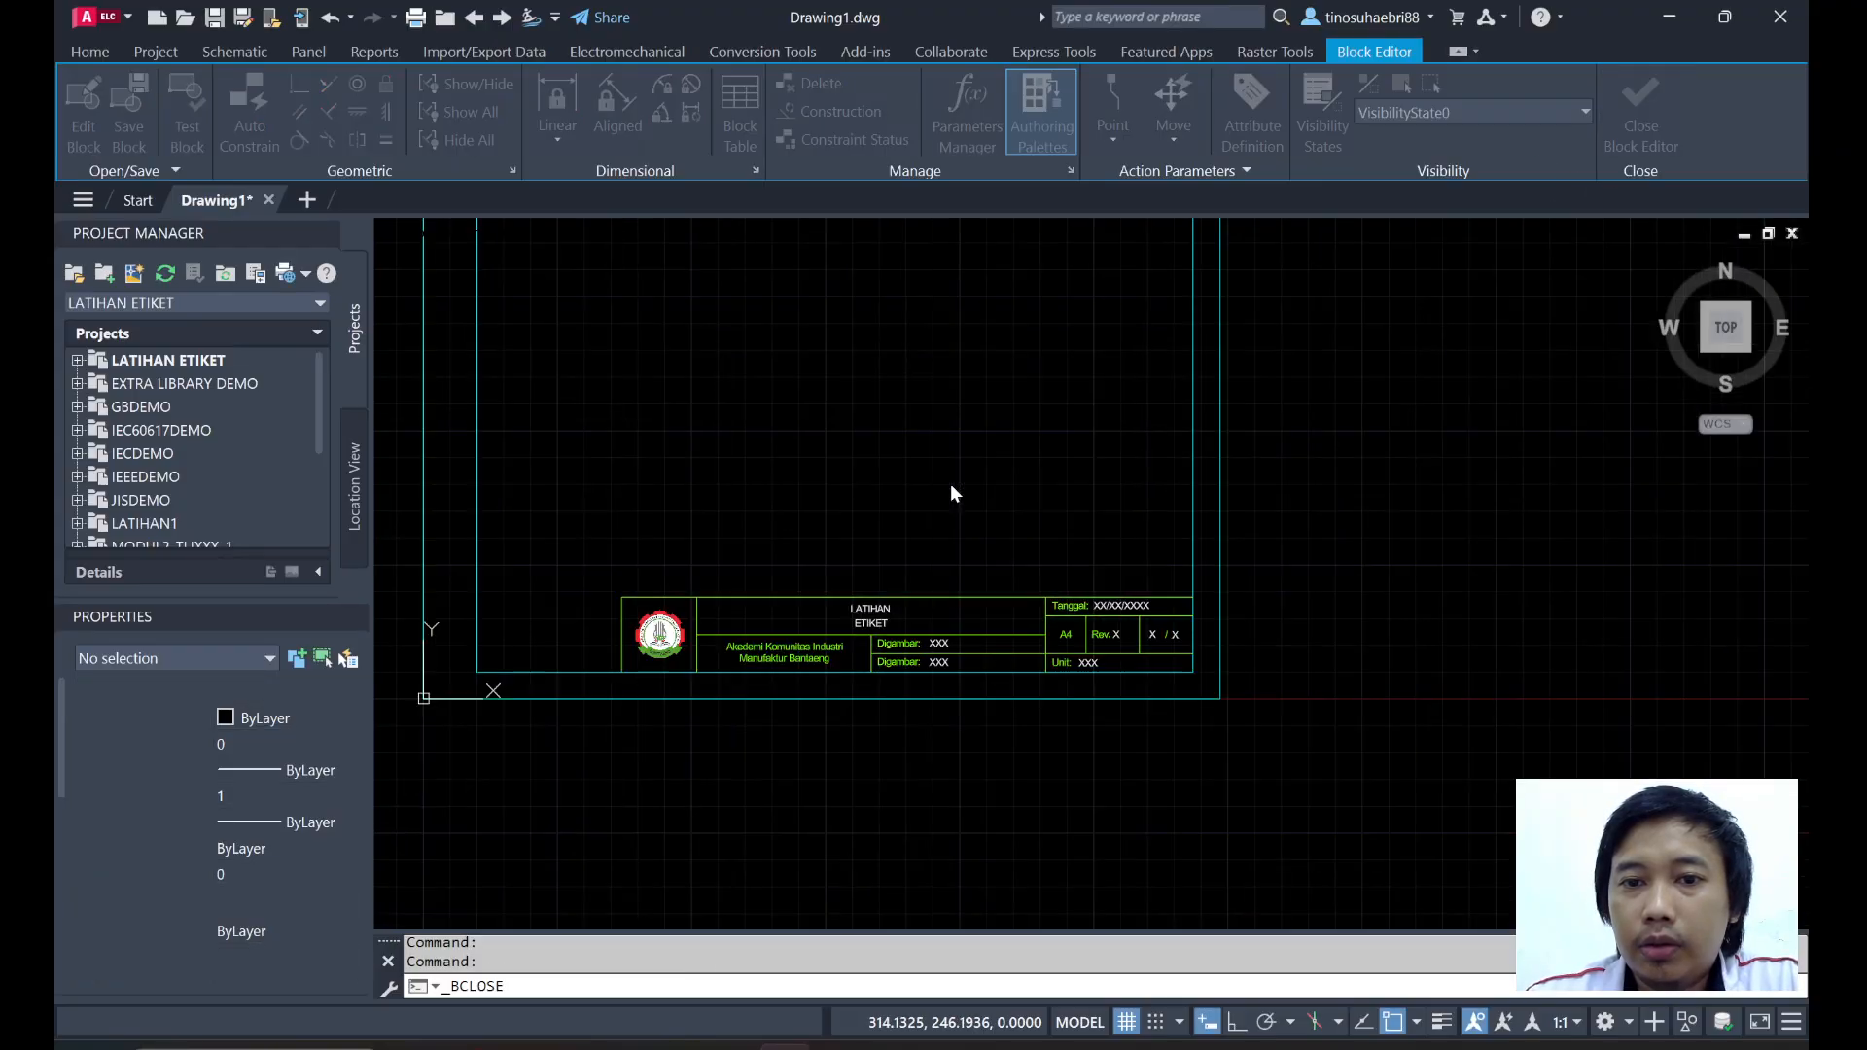
Insert a second ETIKET_A4 block to the right of the existing frame.
{"action": "scroll", "coordinate": [881, 623], "scroll_direction": "up", "scroll_amount": 2}
{"action": "scroll", "coordinate": [907, 450], "scroll_direction": "down", "scroll_amount": 2}
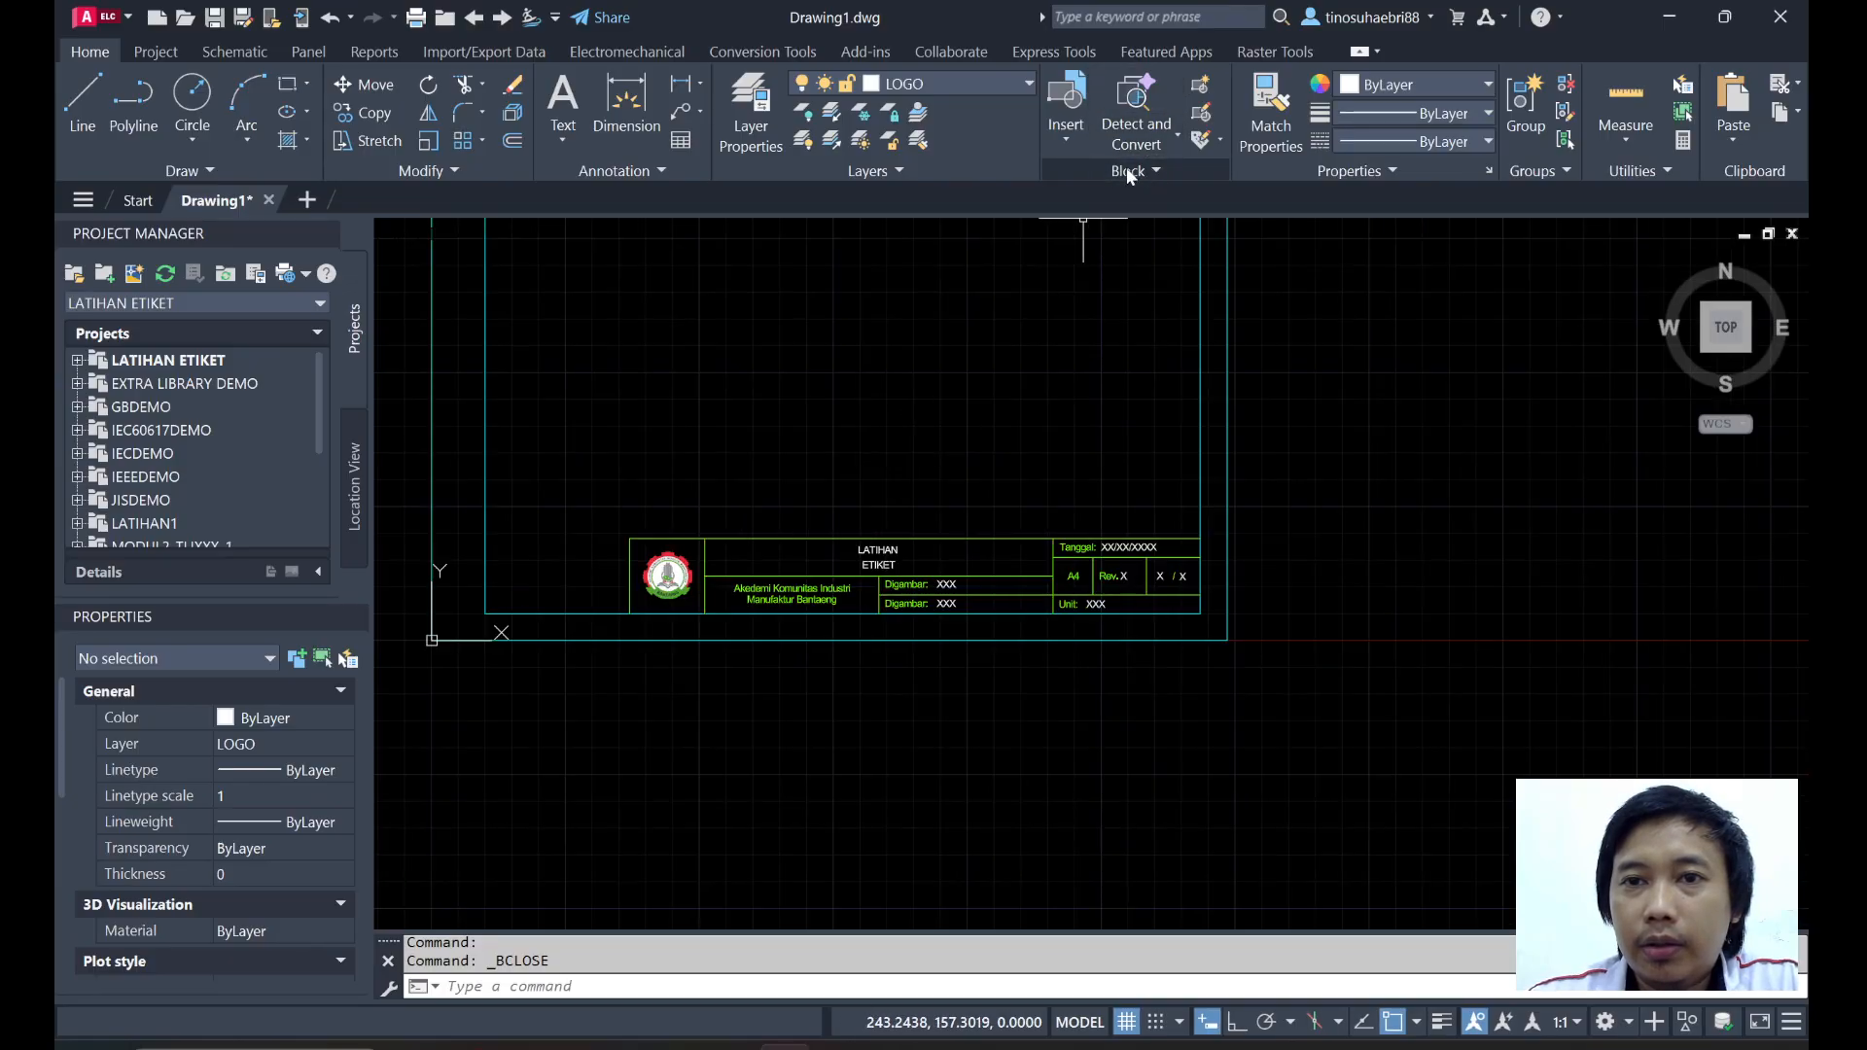
{"action": "left_click", "coordinate": [1072, 150]}
{"action": "left_click", "coordinate": [1099, 213]}
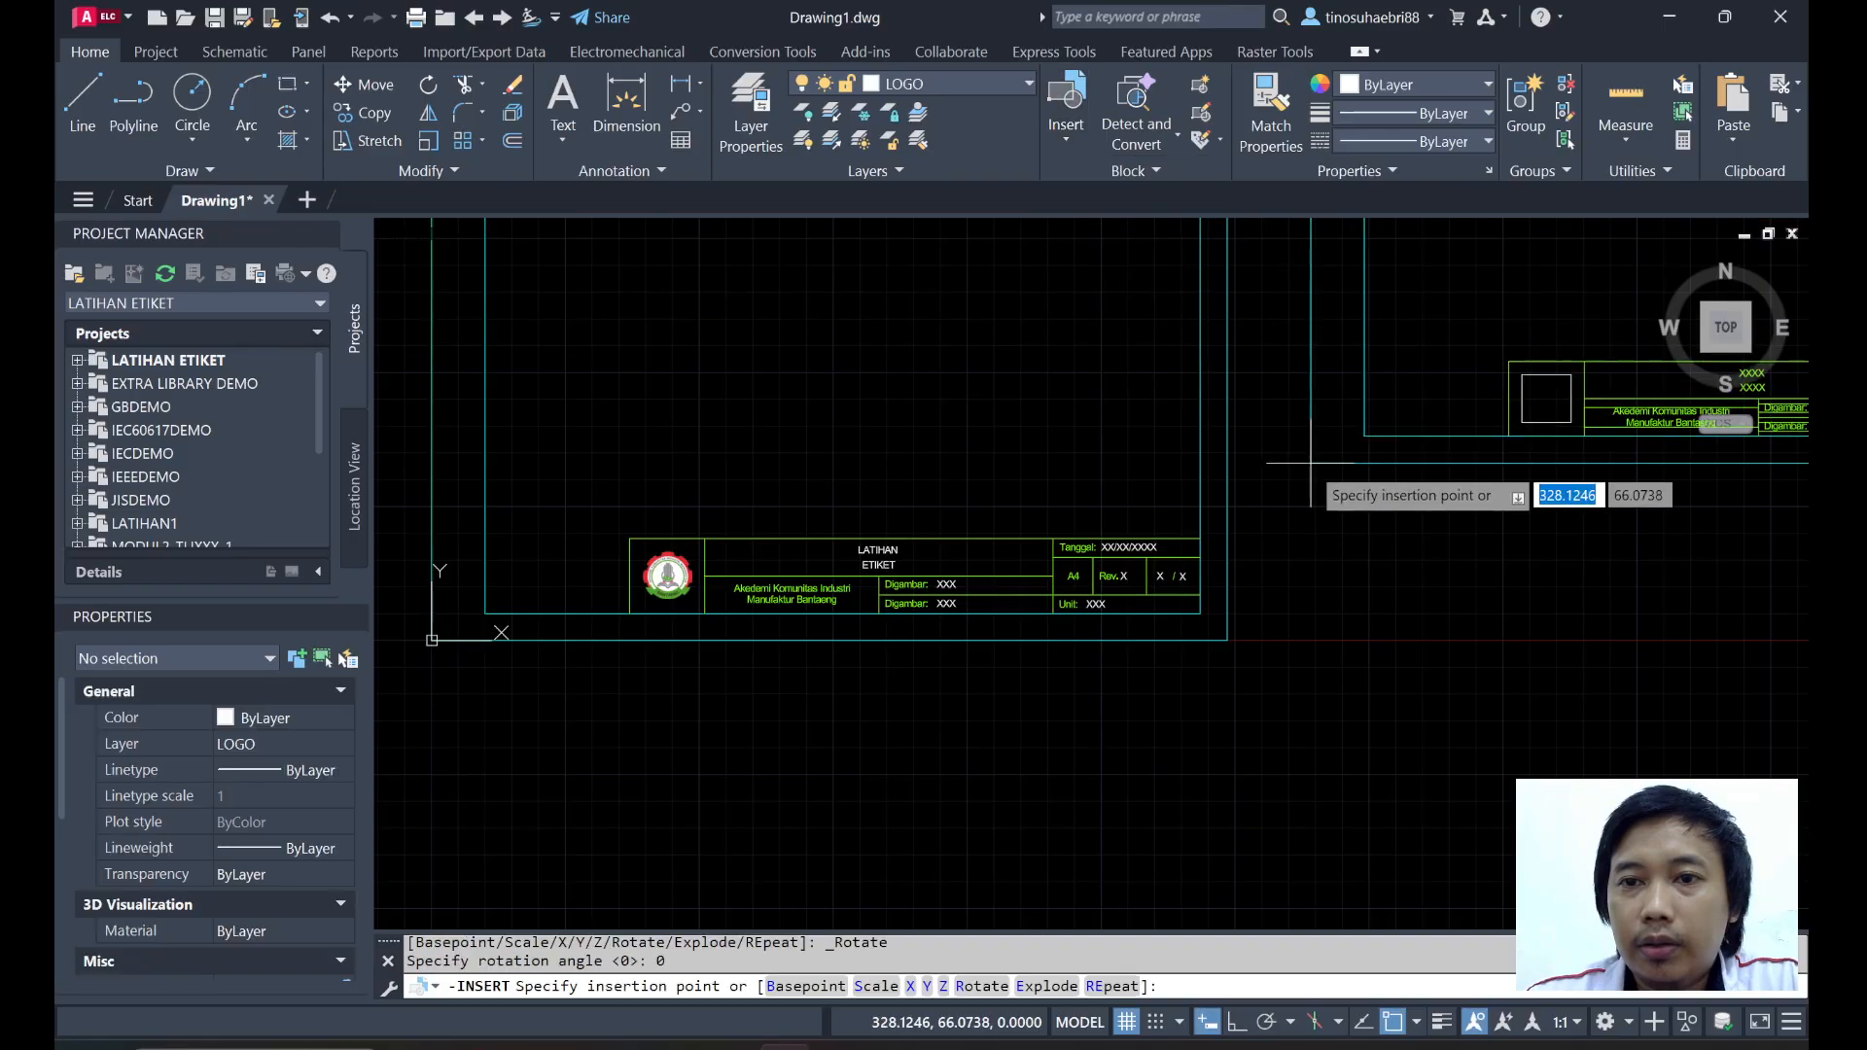
{"action": "left_click", "coordinate": [1256, 666]}
{"action": "key", "text": "Escape"}
Erase the original ETIKET_A4 block and the copy beside it from the drawing.
{"action": "left_click", "coordinate": [1146, 684]}
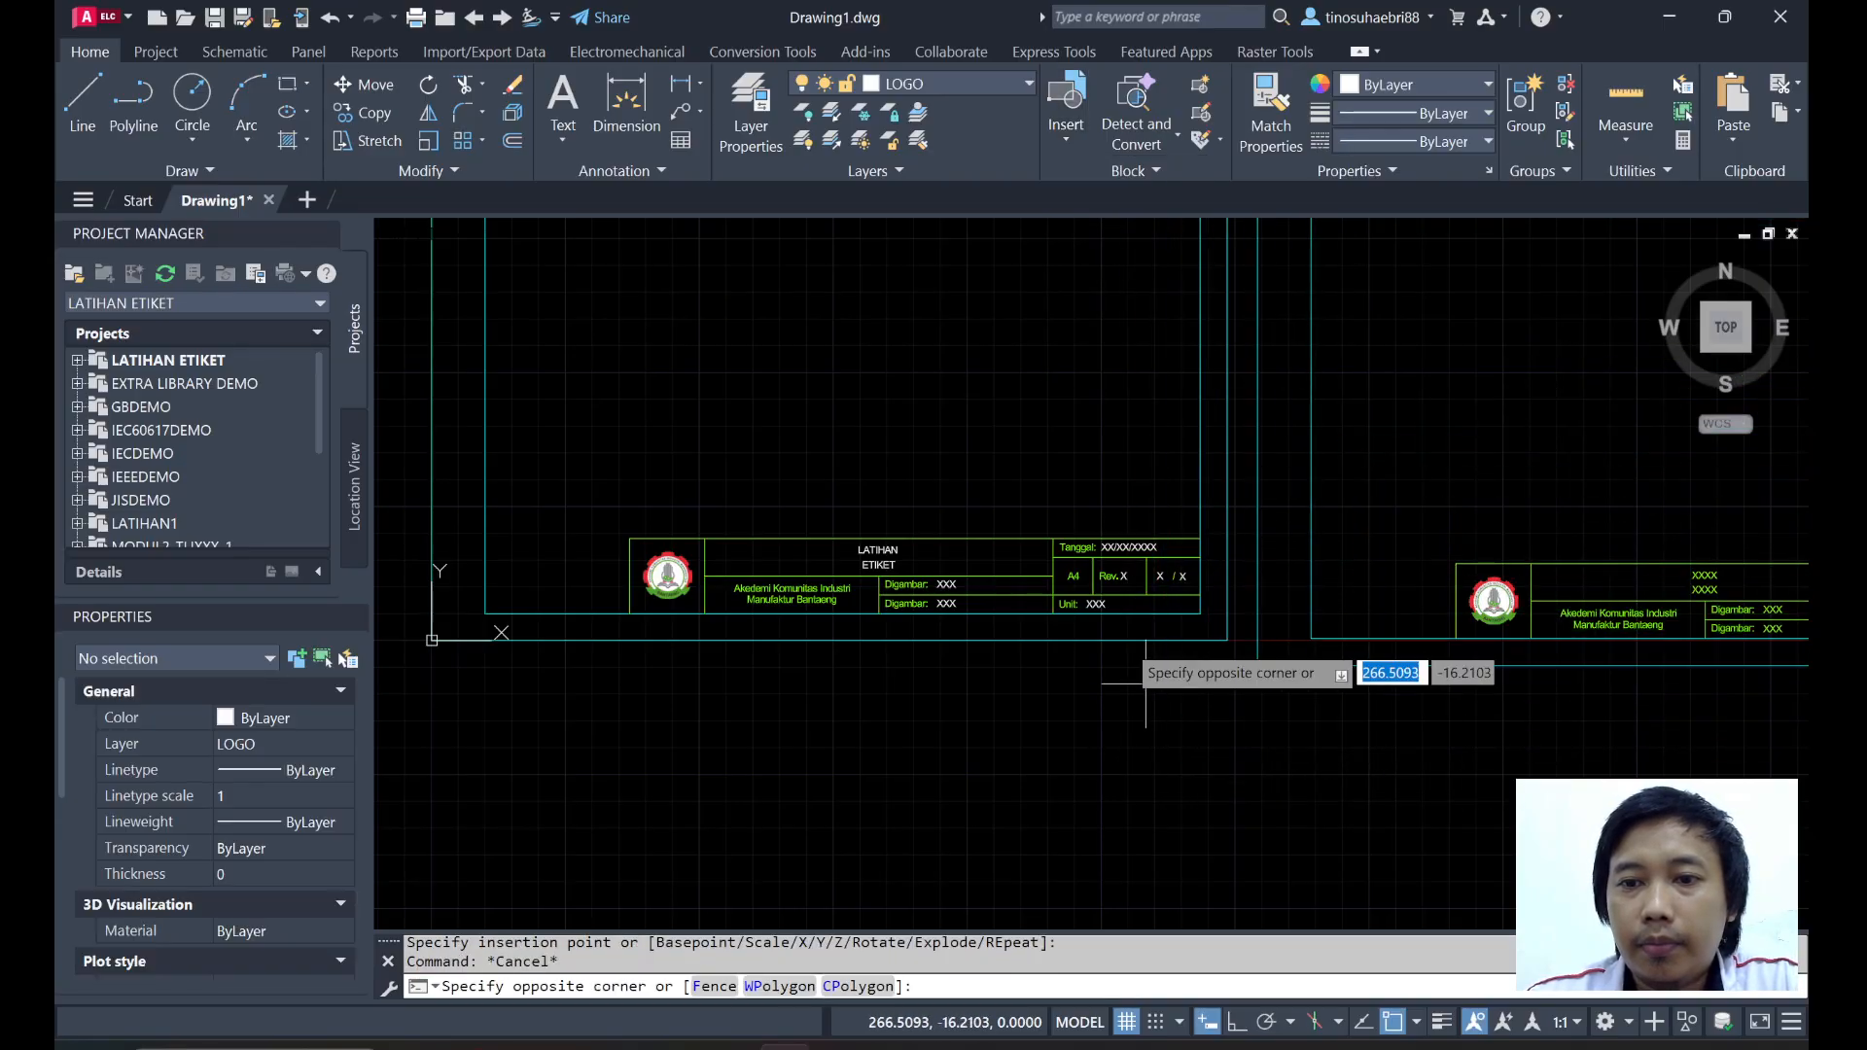
{"action": "left_click", "coordinate": [1044, 504]}
{"action": "key", "text": "Delete"}
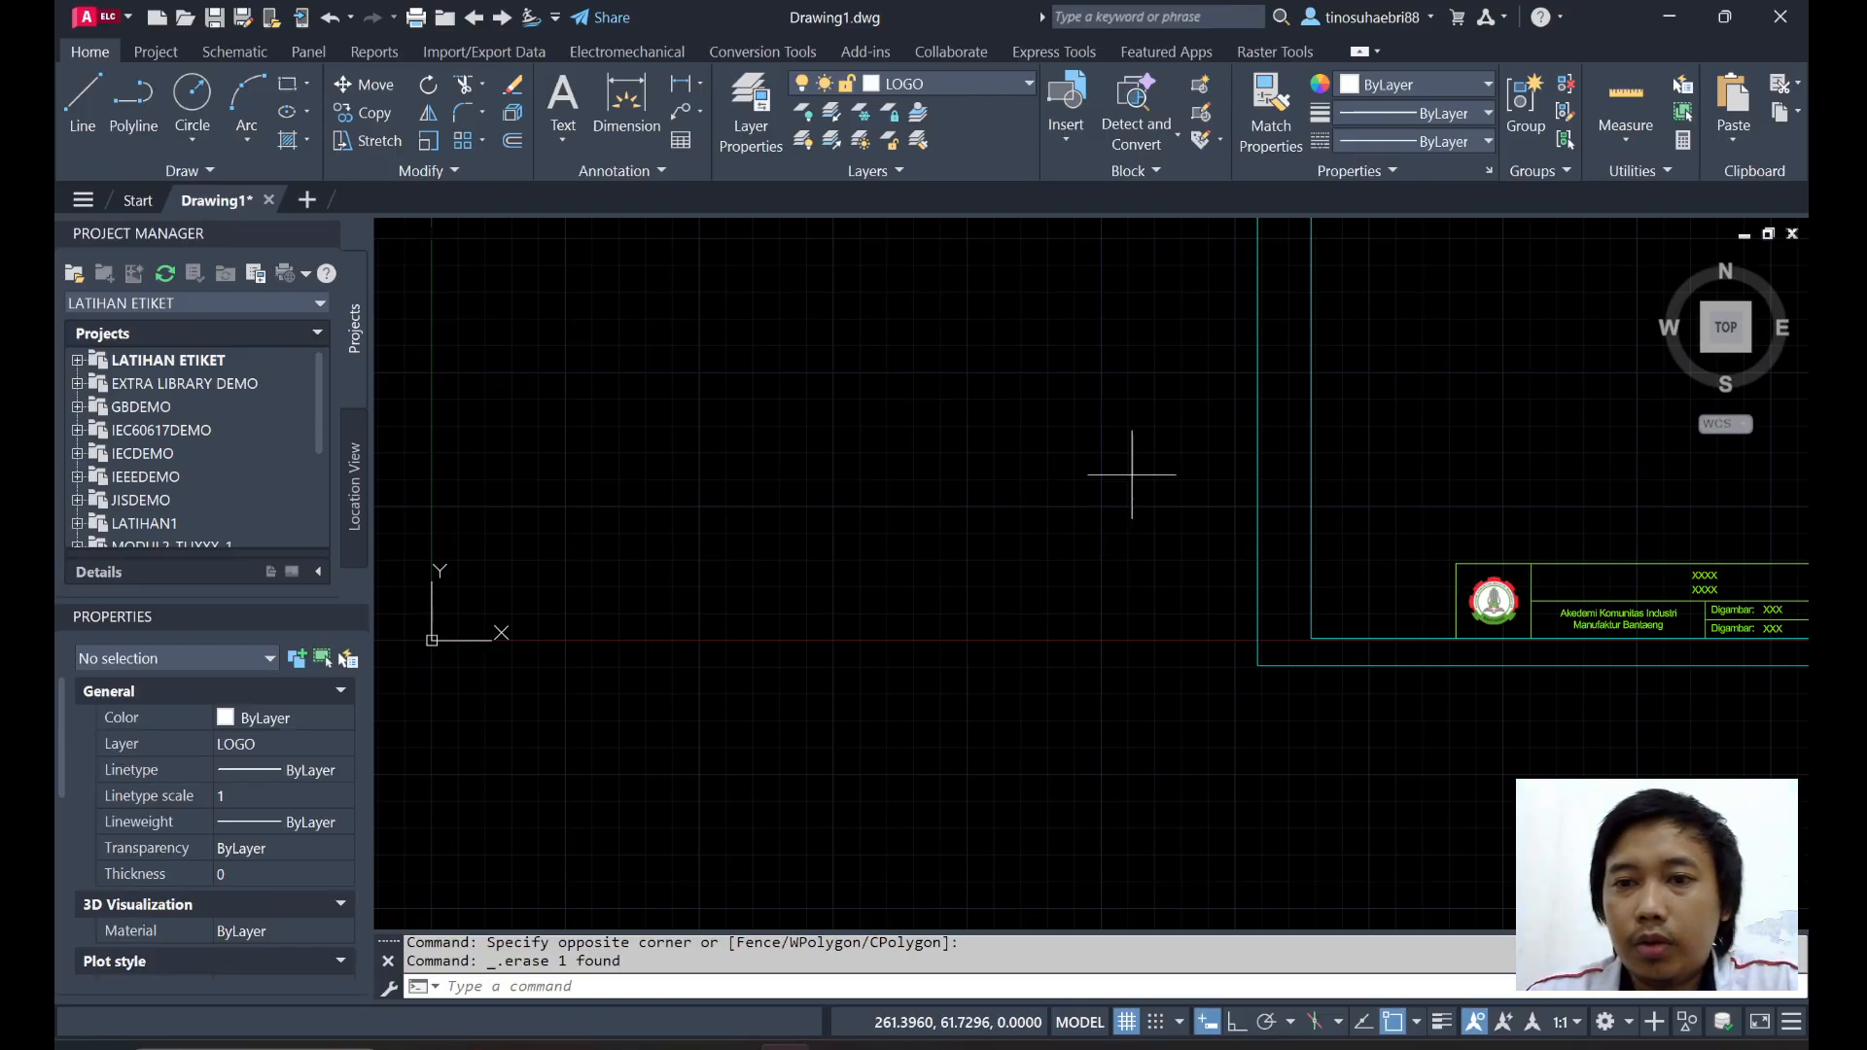
{"action": "left_click", "coordinate": [1130, 475]}
{"action": "left_click", "coordinate": [1381, 480]}
{"action": "left_click", "coordinate": [1379, 484]}
{"action": "left_click", "coordinate": [1197, 558]}
{"action": "key", "text": "Escape"}
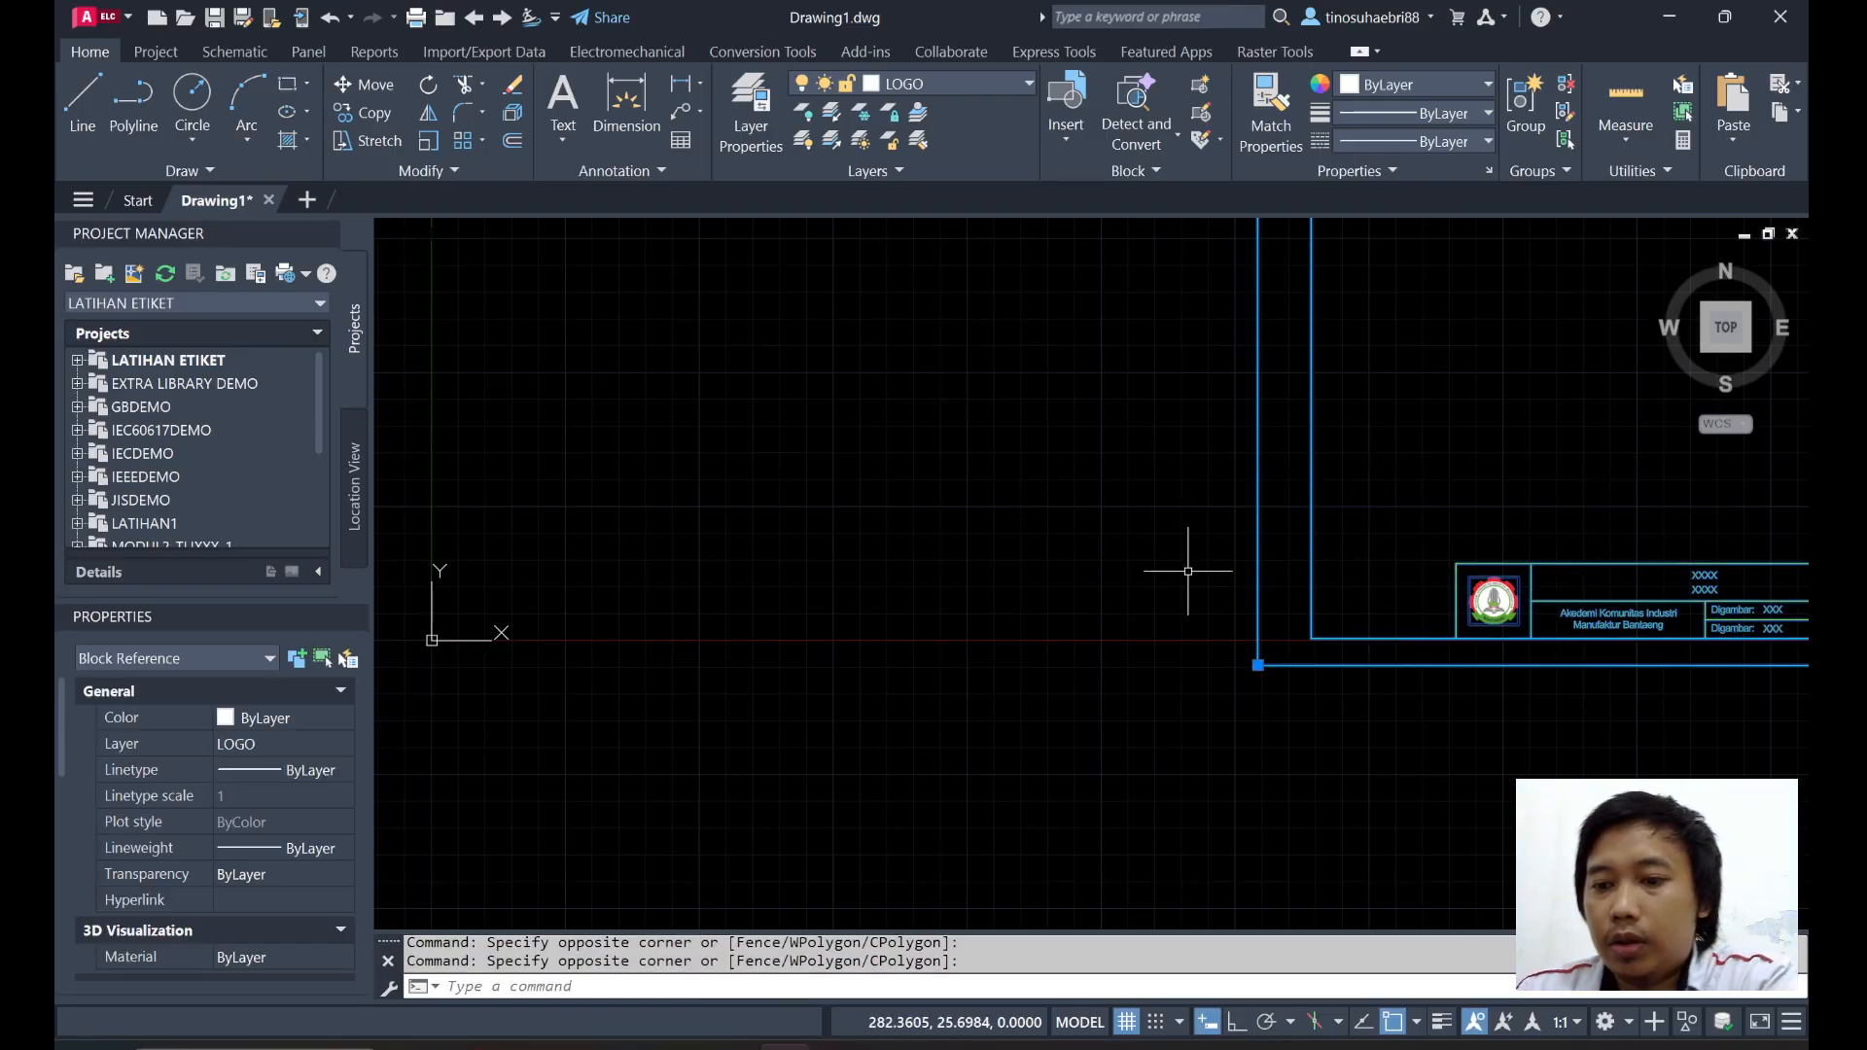
{"action": "key", "text": "Delete"}
Insert a fresh ETIKET_A4 block with its insertion point at the origin 0,0.
{"action": "left_click", "coordinate": [1071, 141]}
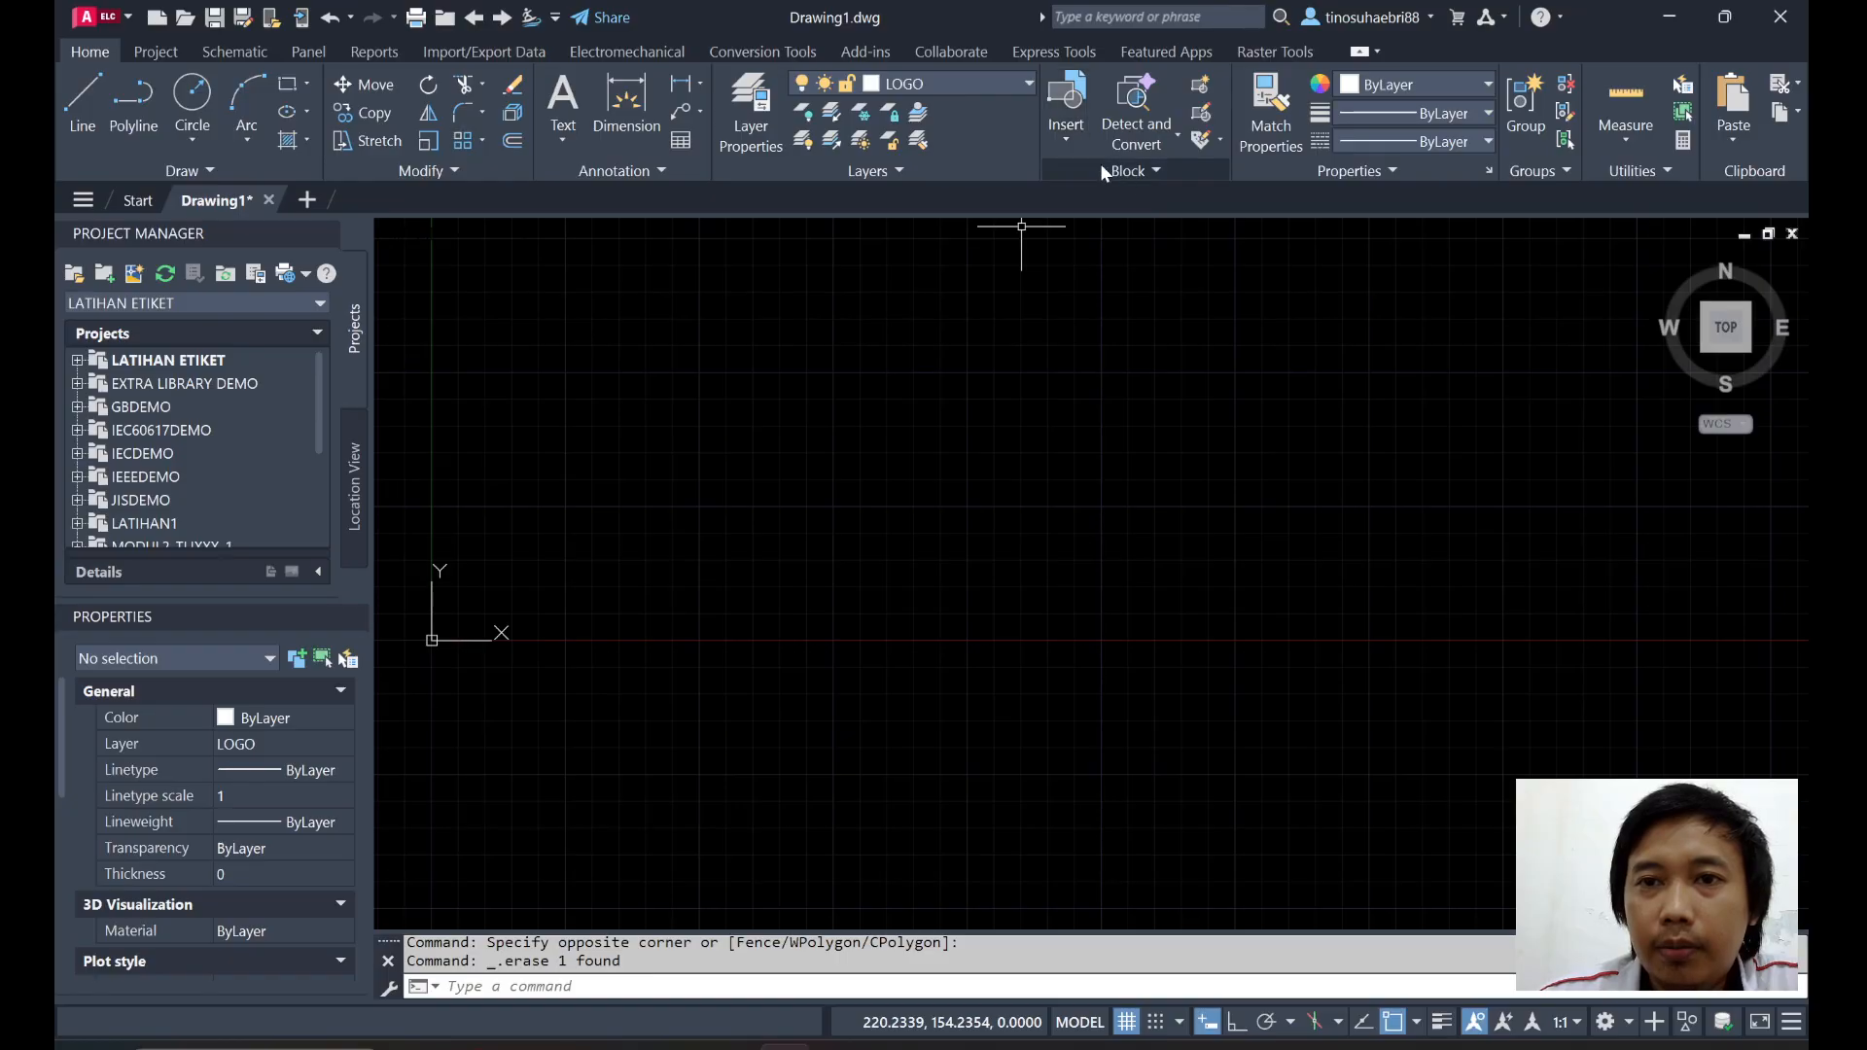
{"action": "left_click", "coordinate": [1082, 144]}
{"action": "left_click", "coordinate": [1105, 220]}
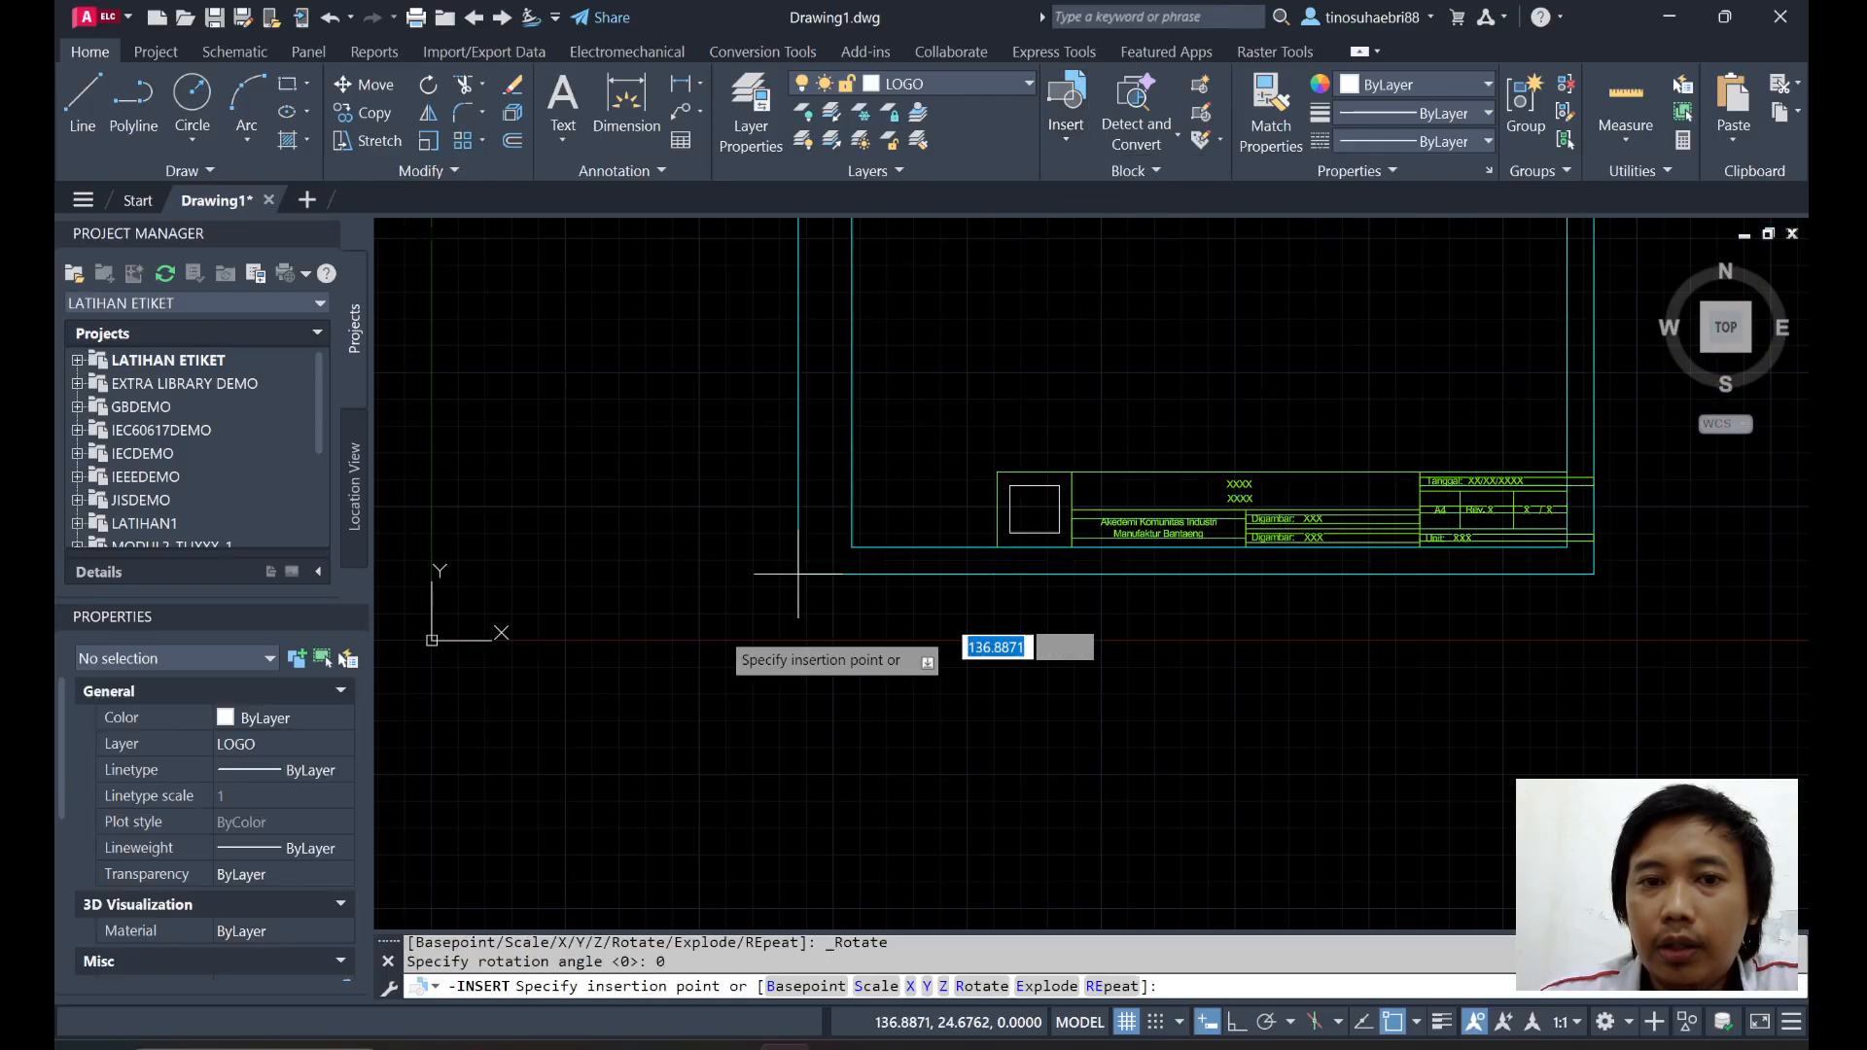
{"action": "scroll", "coordinate": [670, 533], "scroll_direction": "up", "scroll_amount": 3}
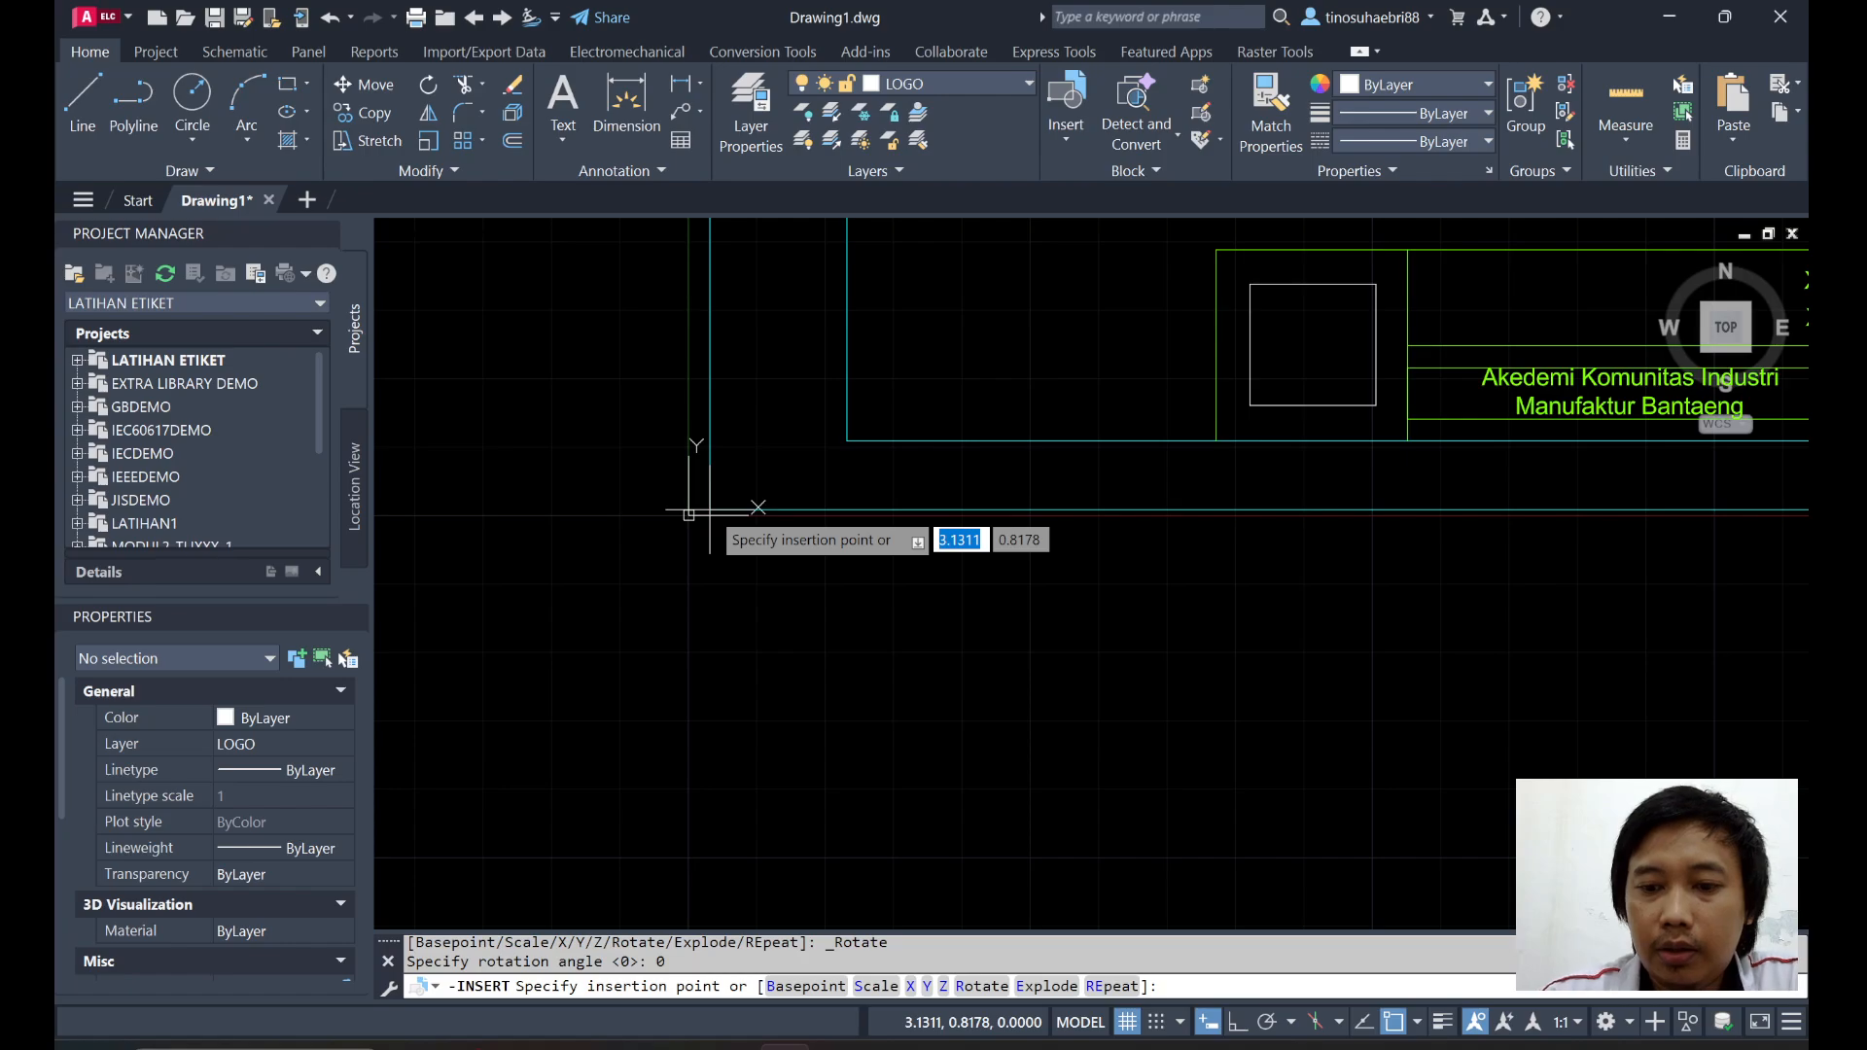
{"action": "type", "text": "0,0"}
{"action": "key", "text": "Return"}
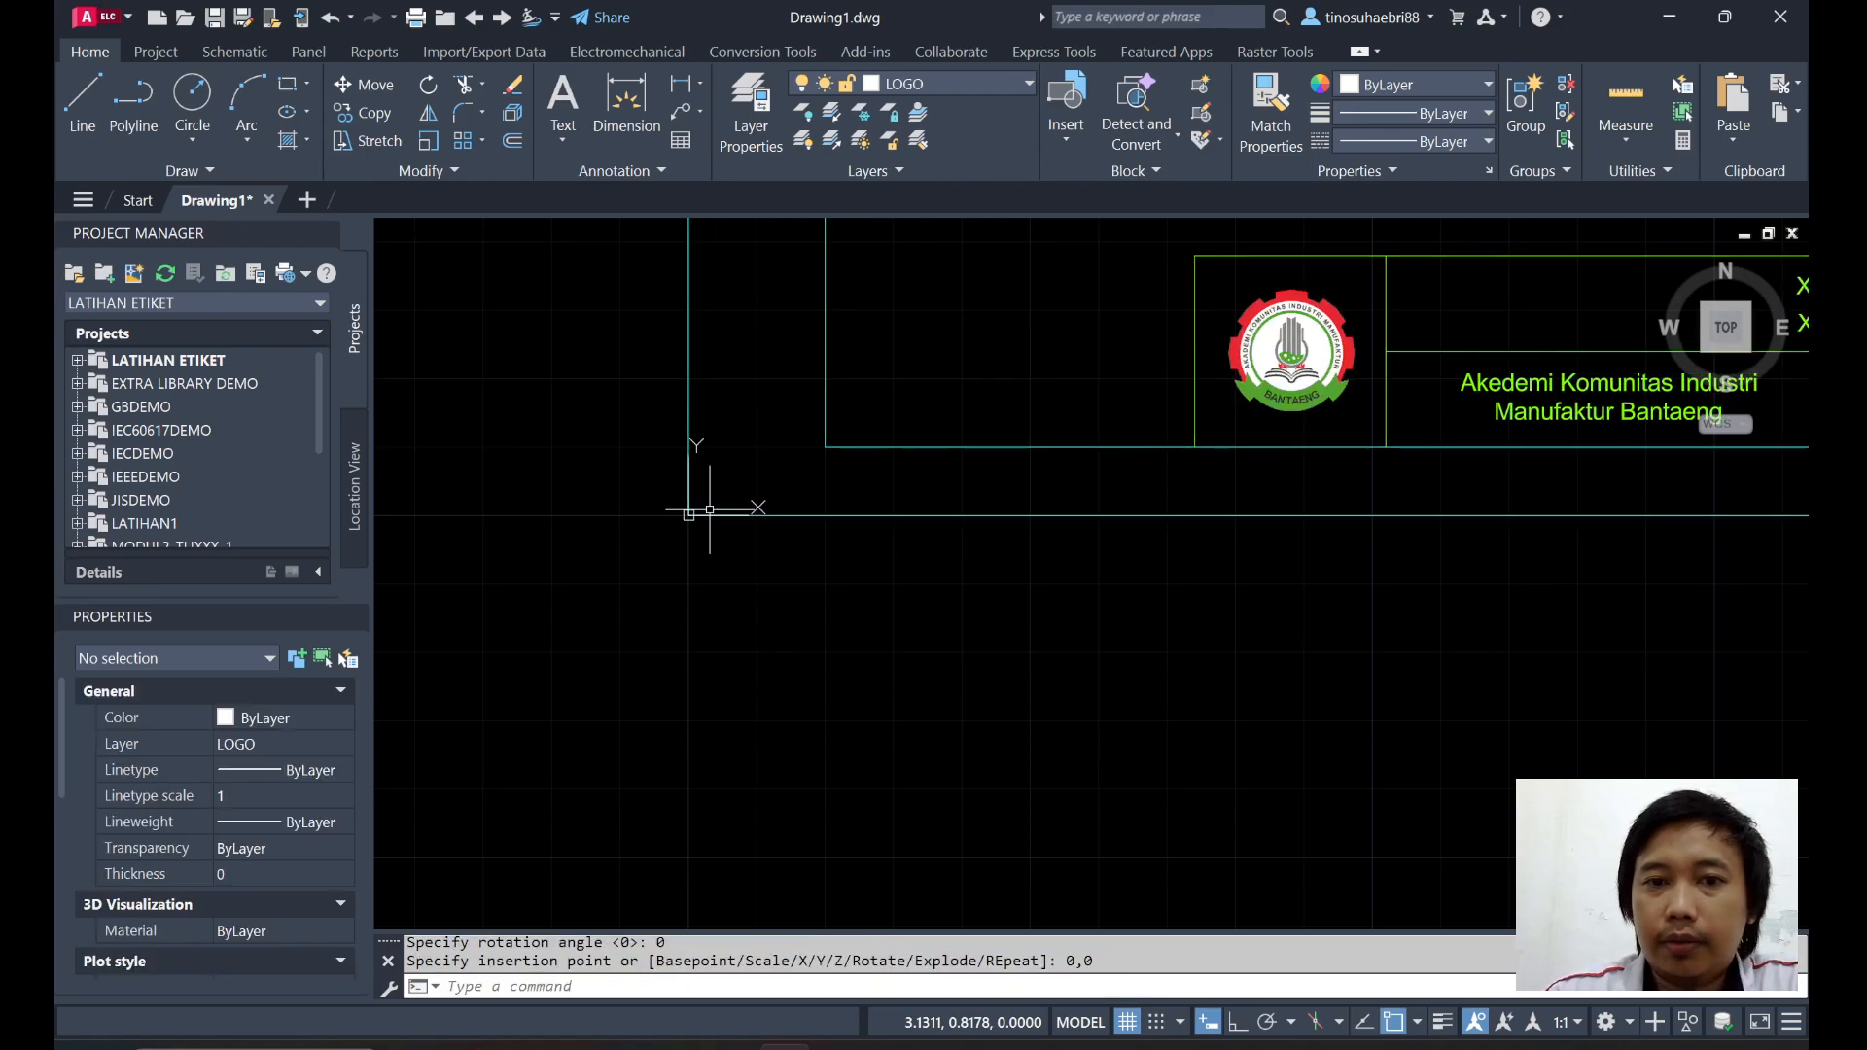
{"action": "scroll", "coordinate": [710, 509], "scroll_direction": "down", "scroll_amount": 6}
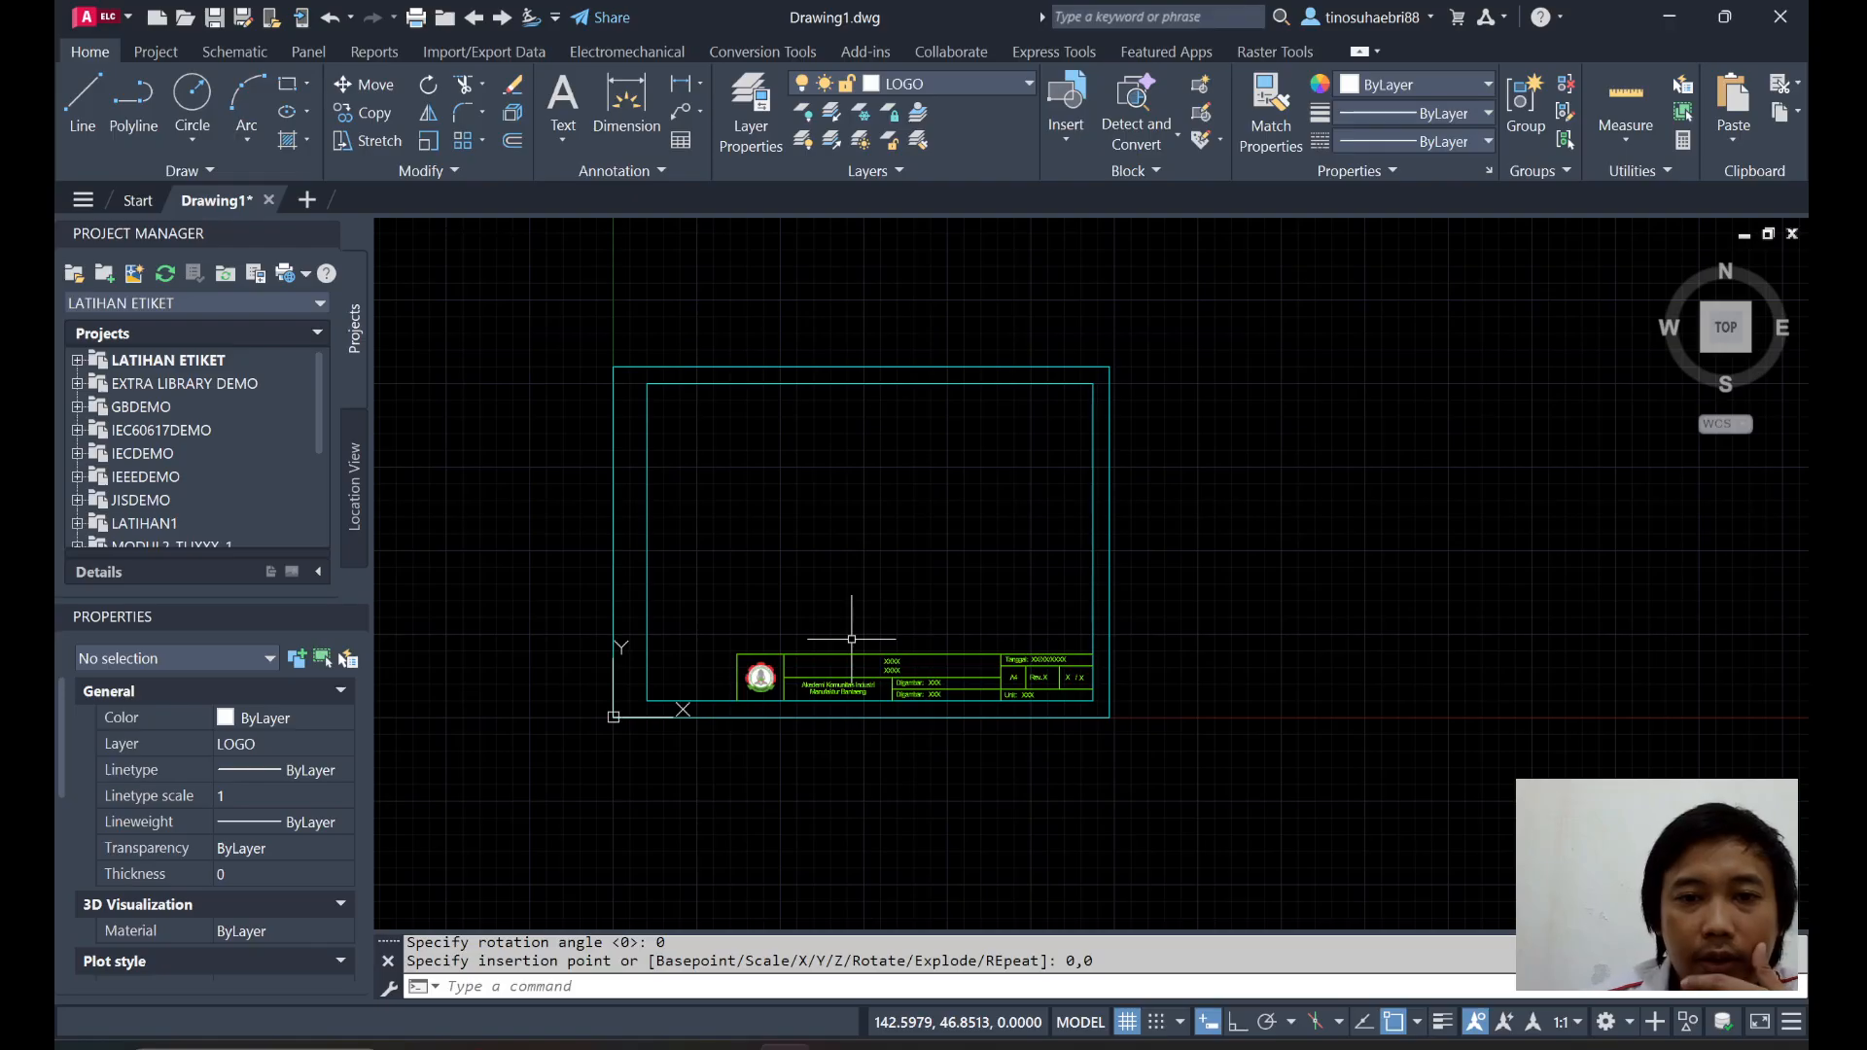
{"action": "scroll", "coordinate": [737, 497], "scroll_direction": "up", "scroll_amount": 2}
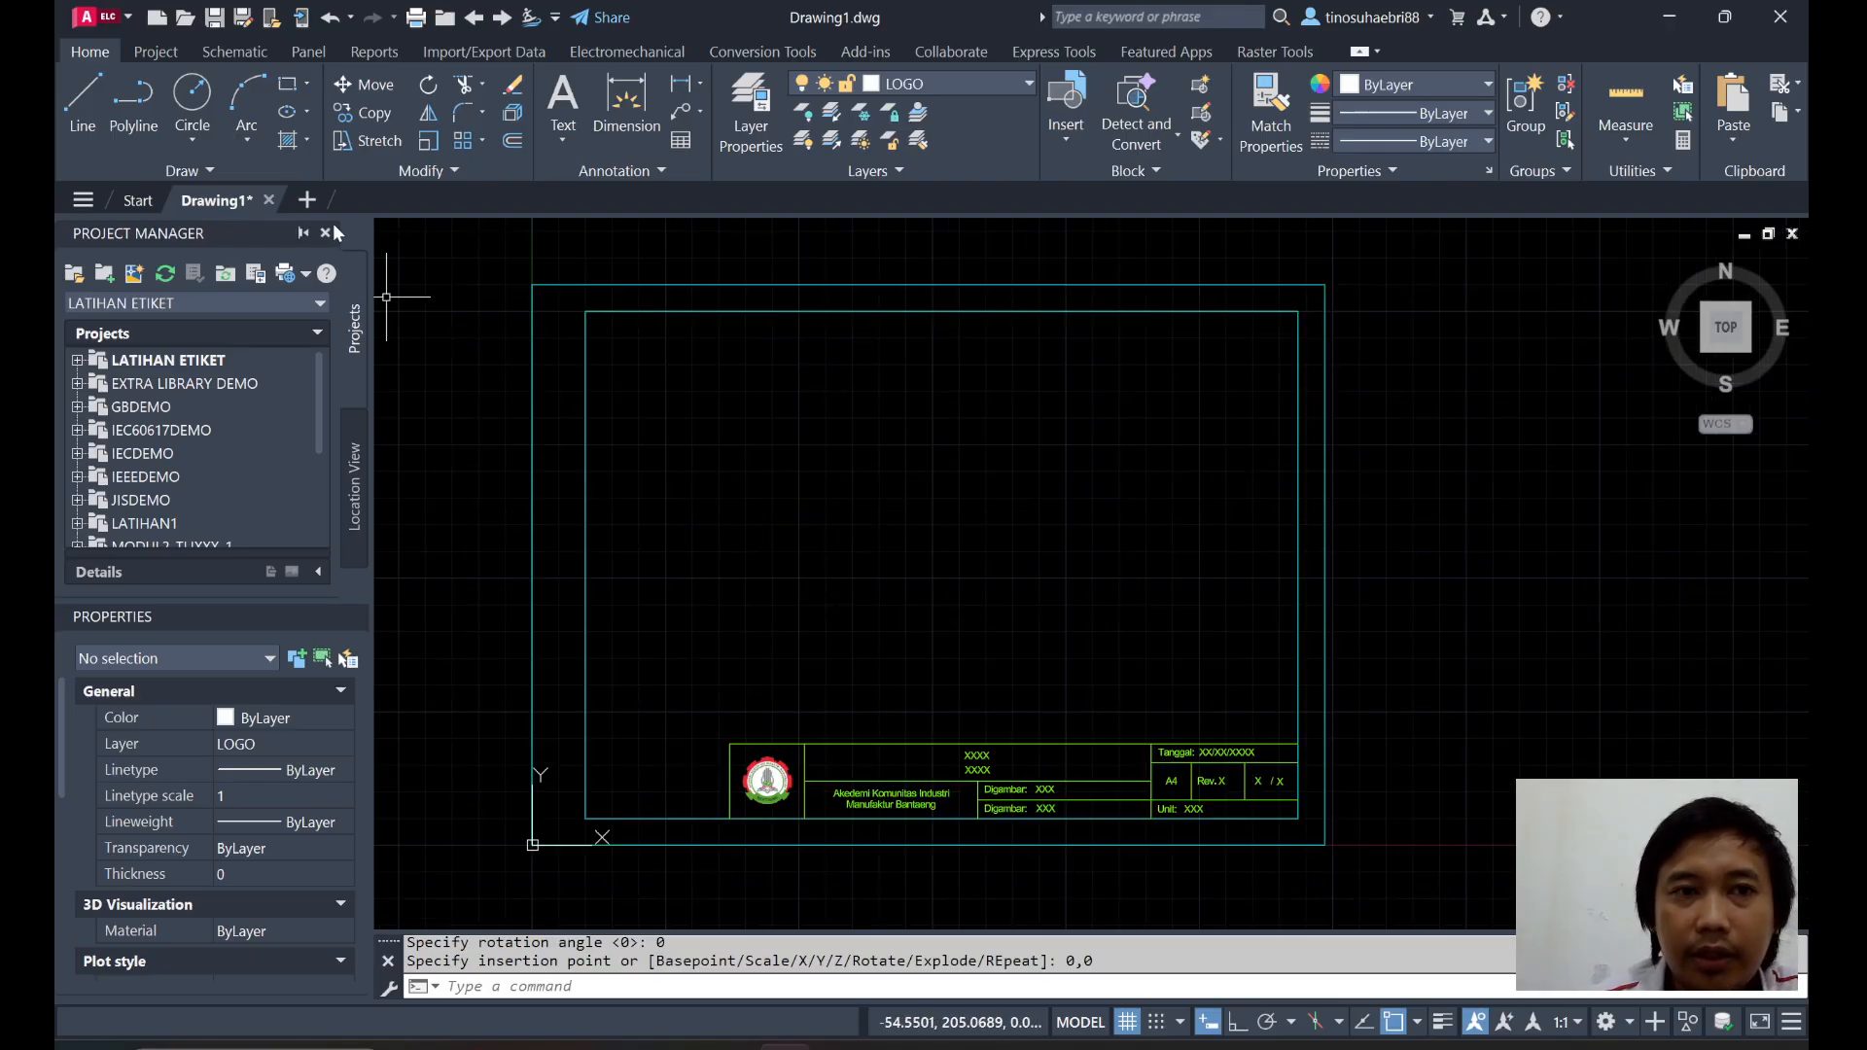
Start plotting the model and apply the mySetup page setup.
{"action": "left_click", "coordinate": [127, 18]}
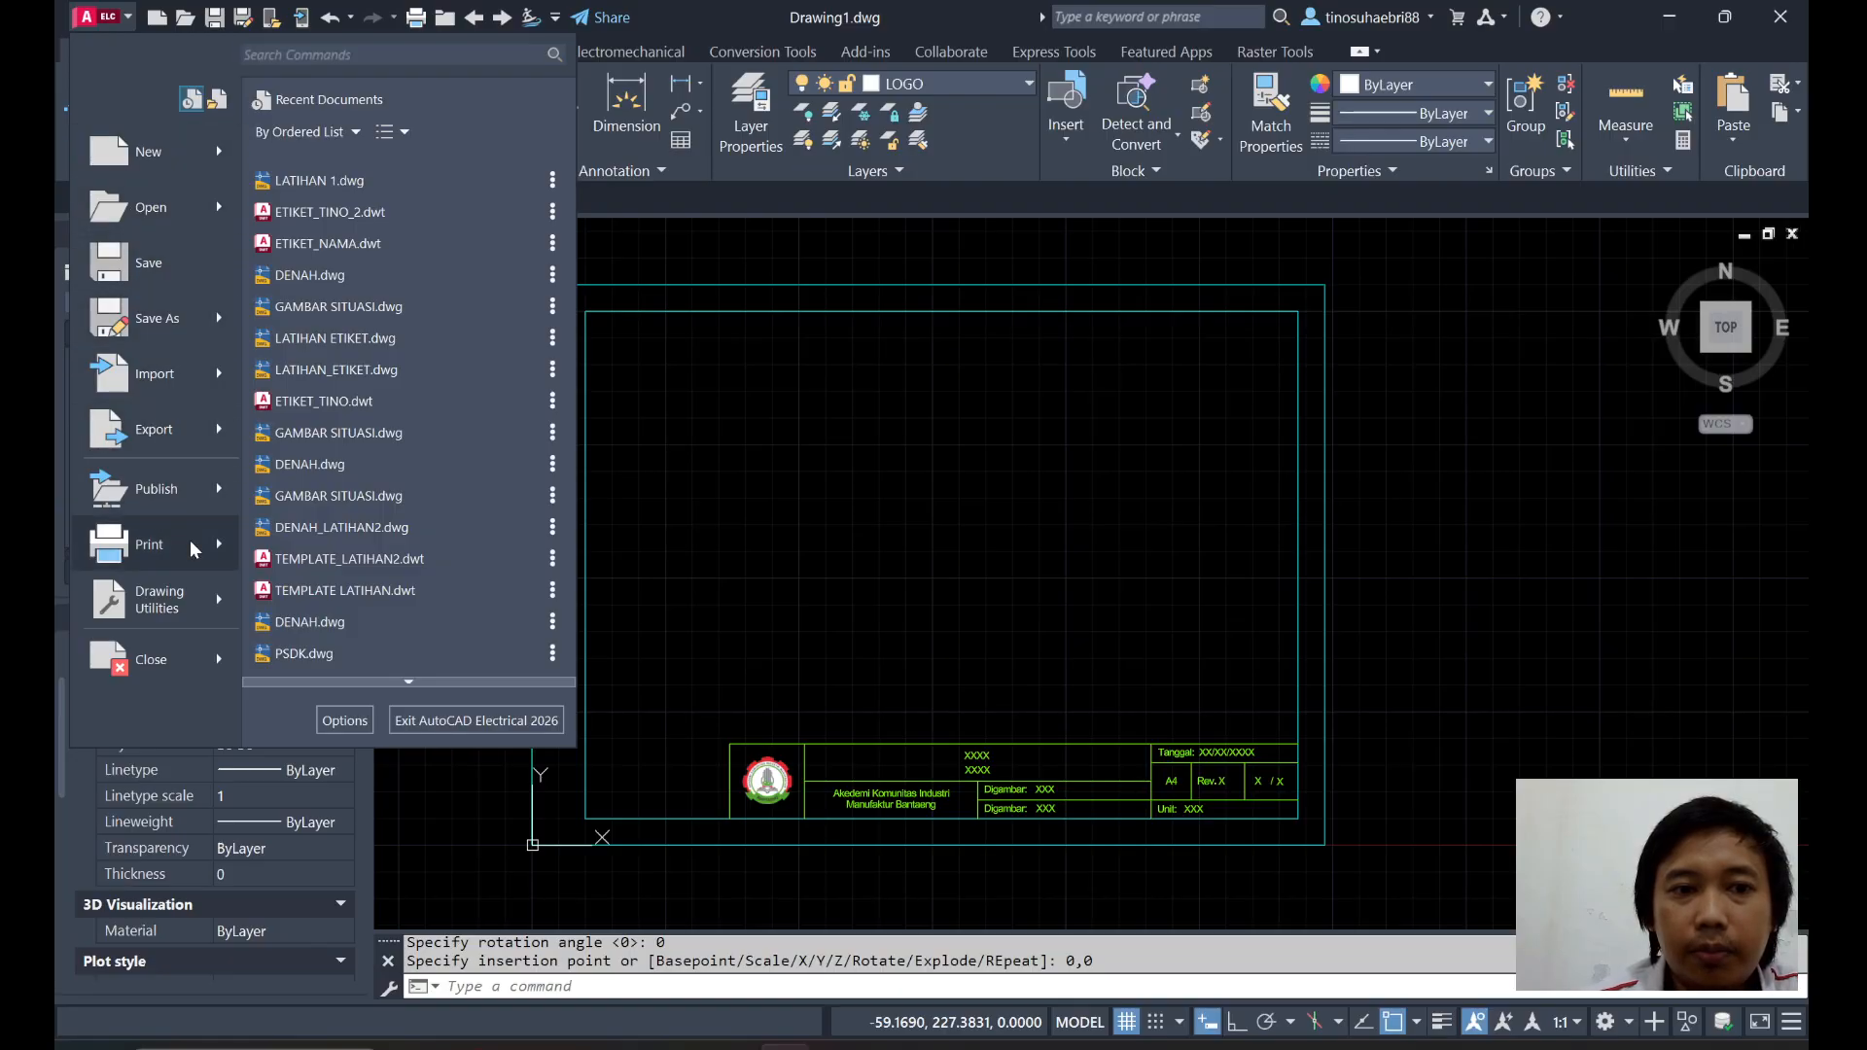
{"action": "mouse_move", "coordinate": [194, 549]}
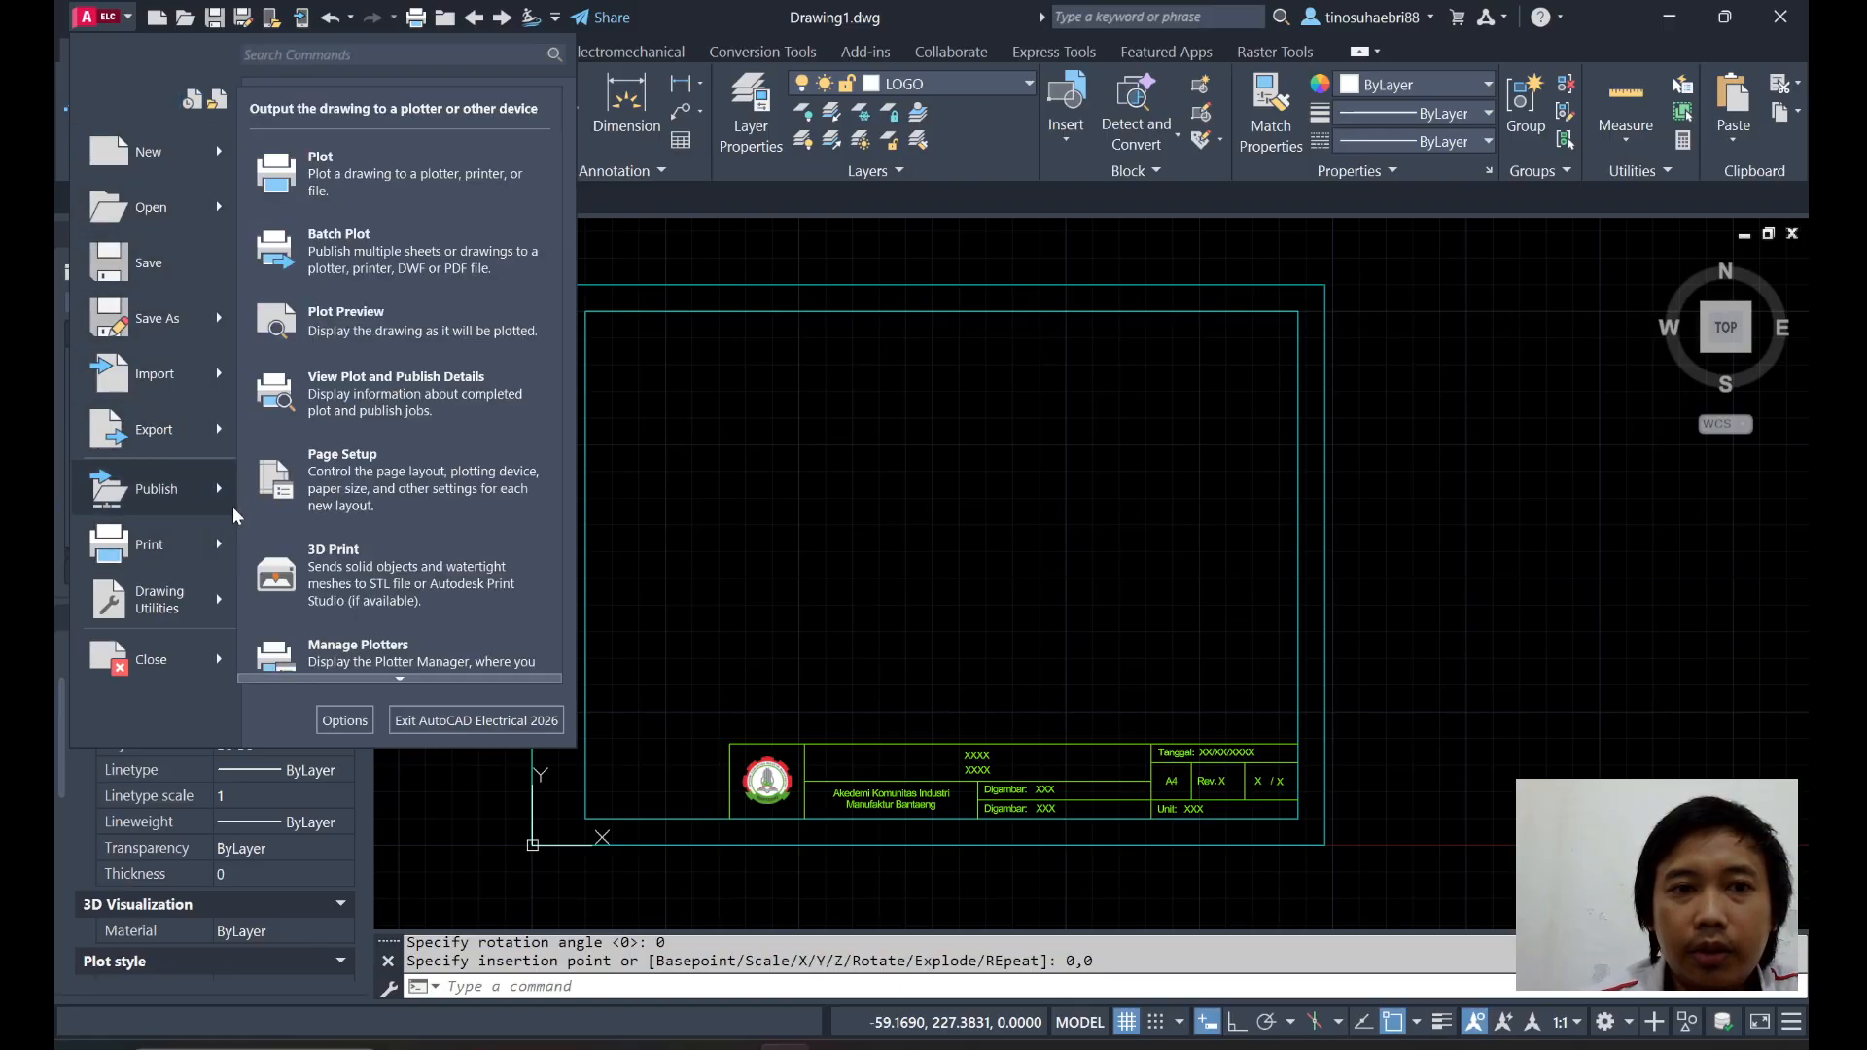
{"action": "left_click", "coordinate": [323, 190]}
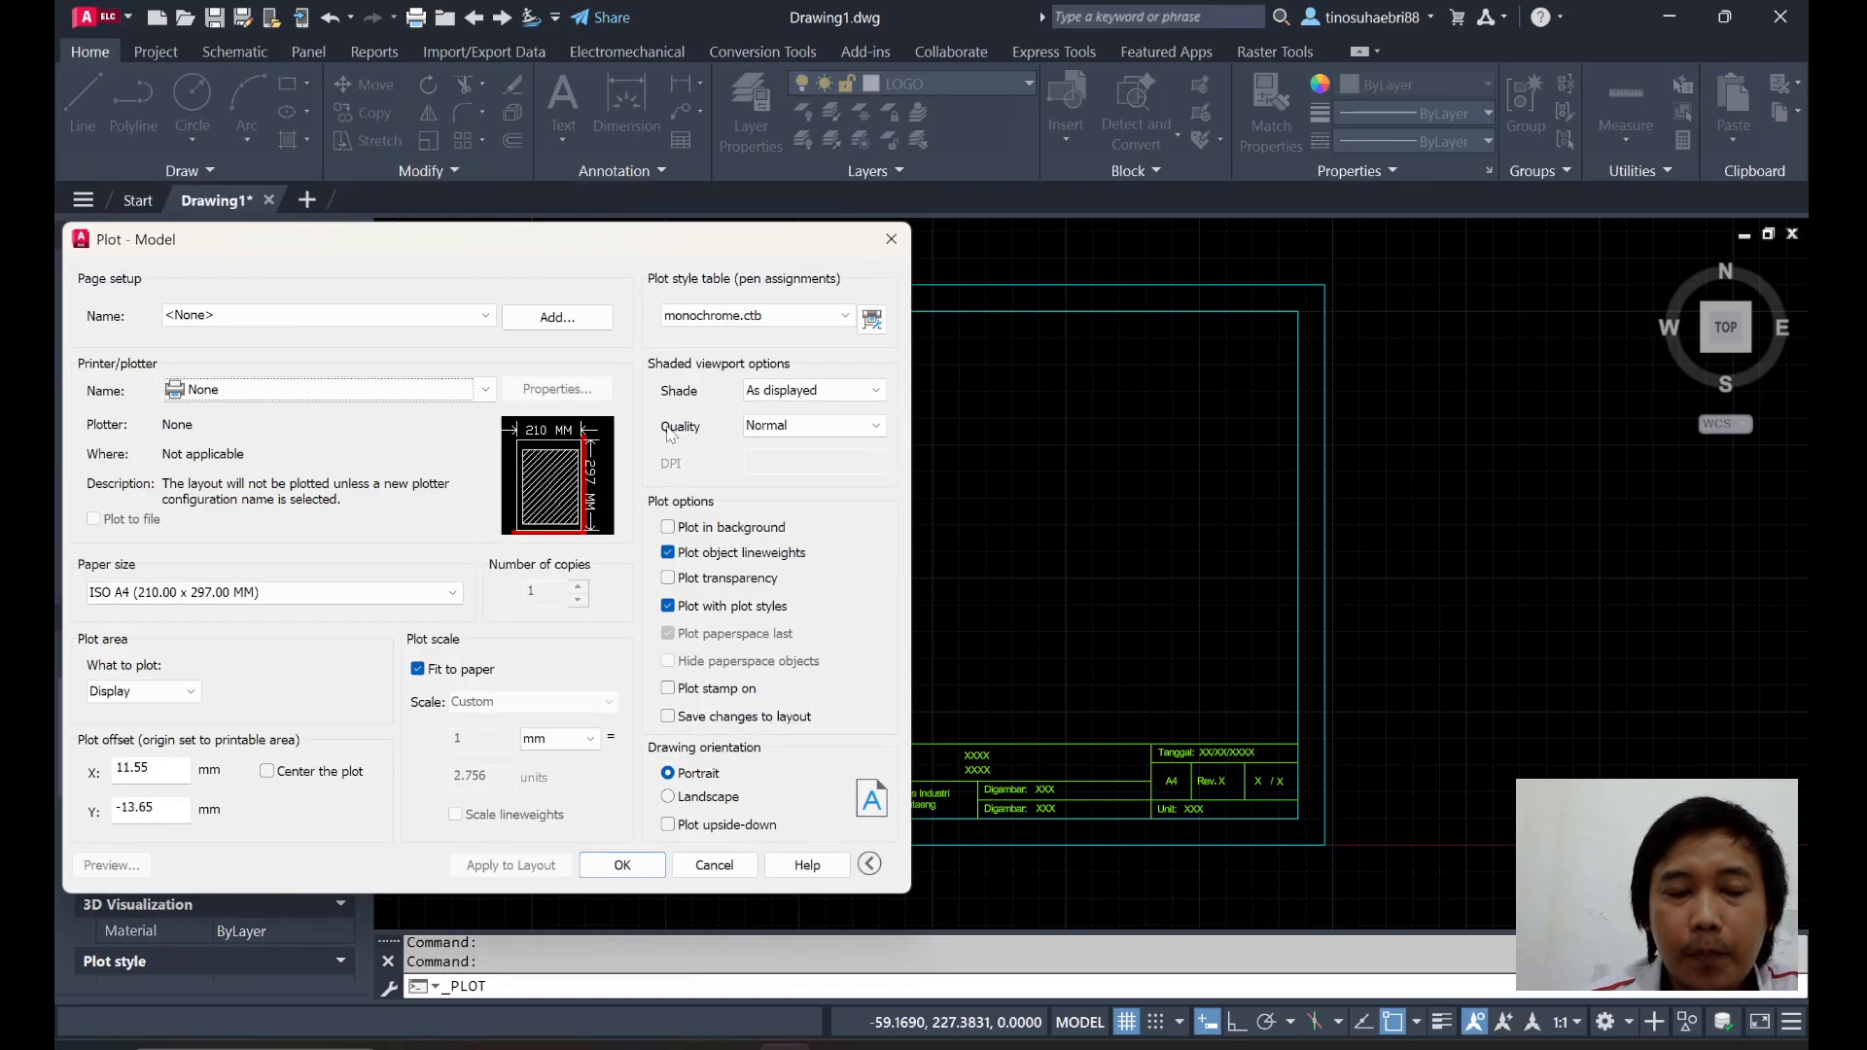
{"action": "left_click_drag", "start_coordinate": [422, 249], "coordinate": [506, 117]}
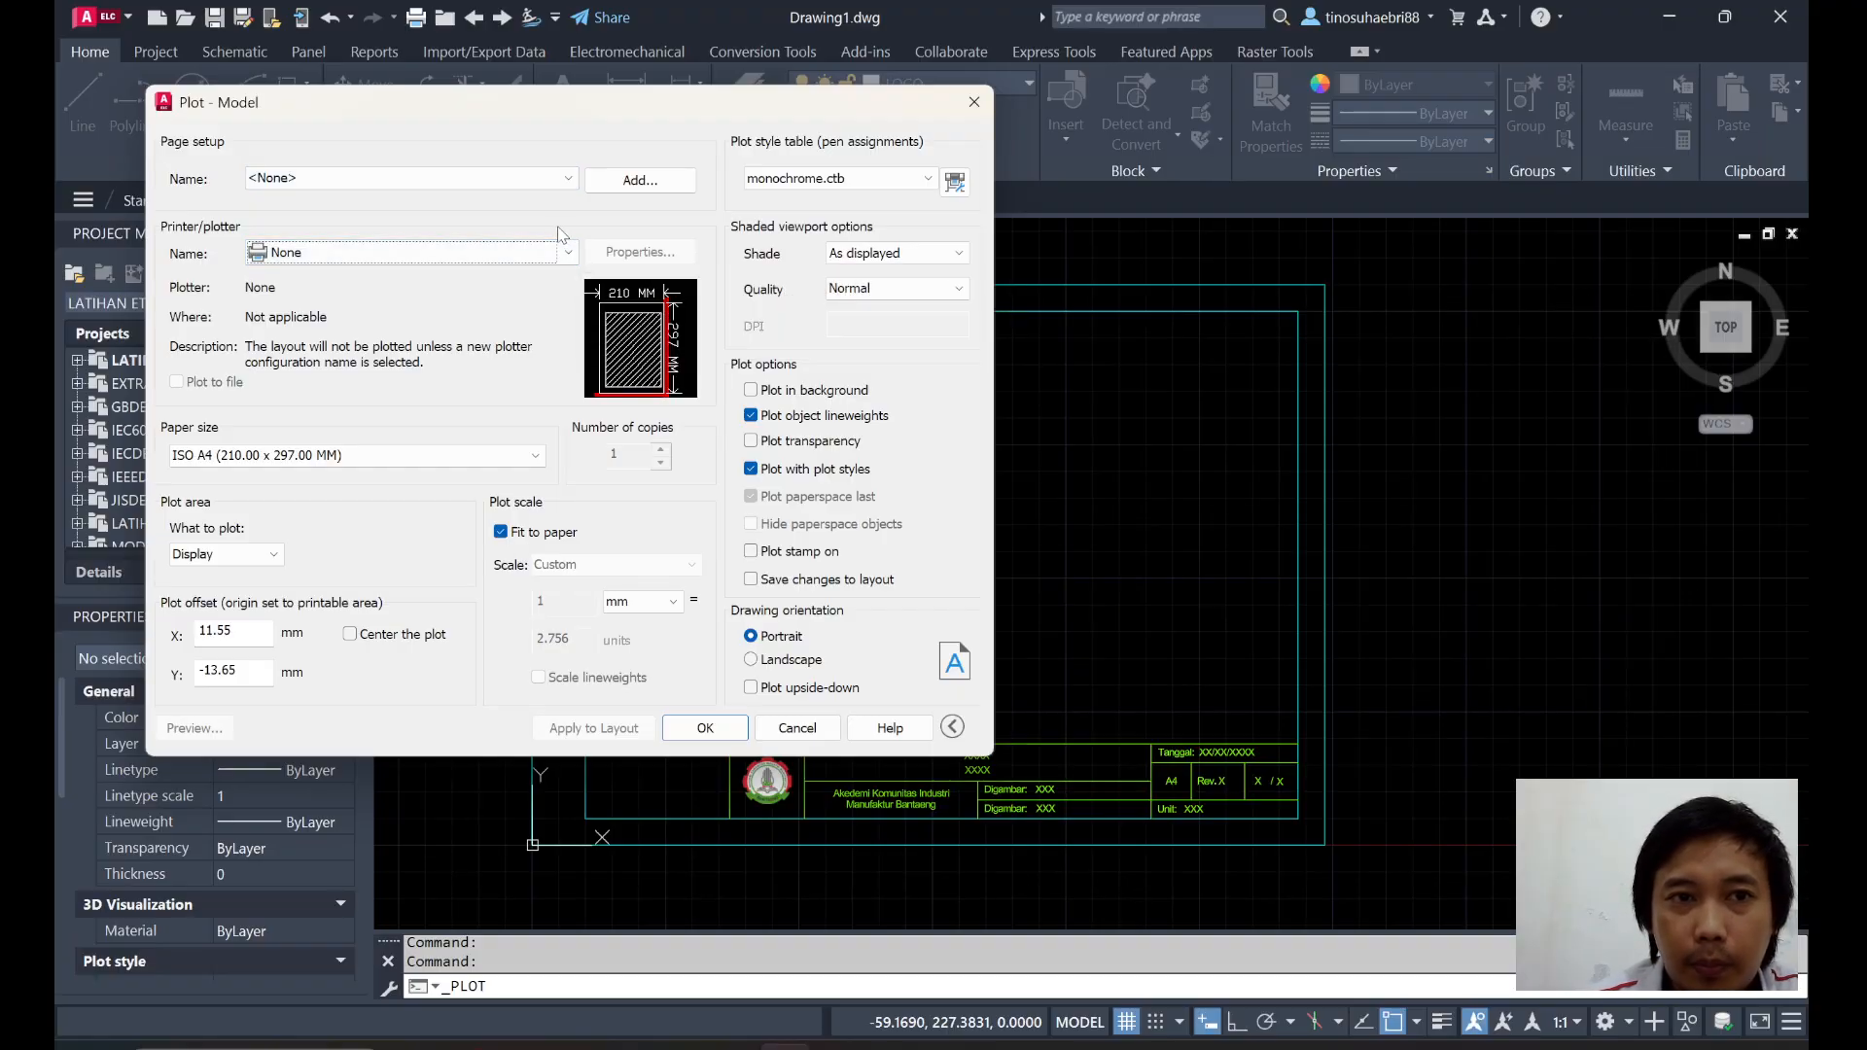
{"action": "left_click", "coordinate": [515, 178]}
{"action": "left_click", "coordinate": [498, 170]}
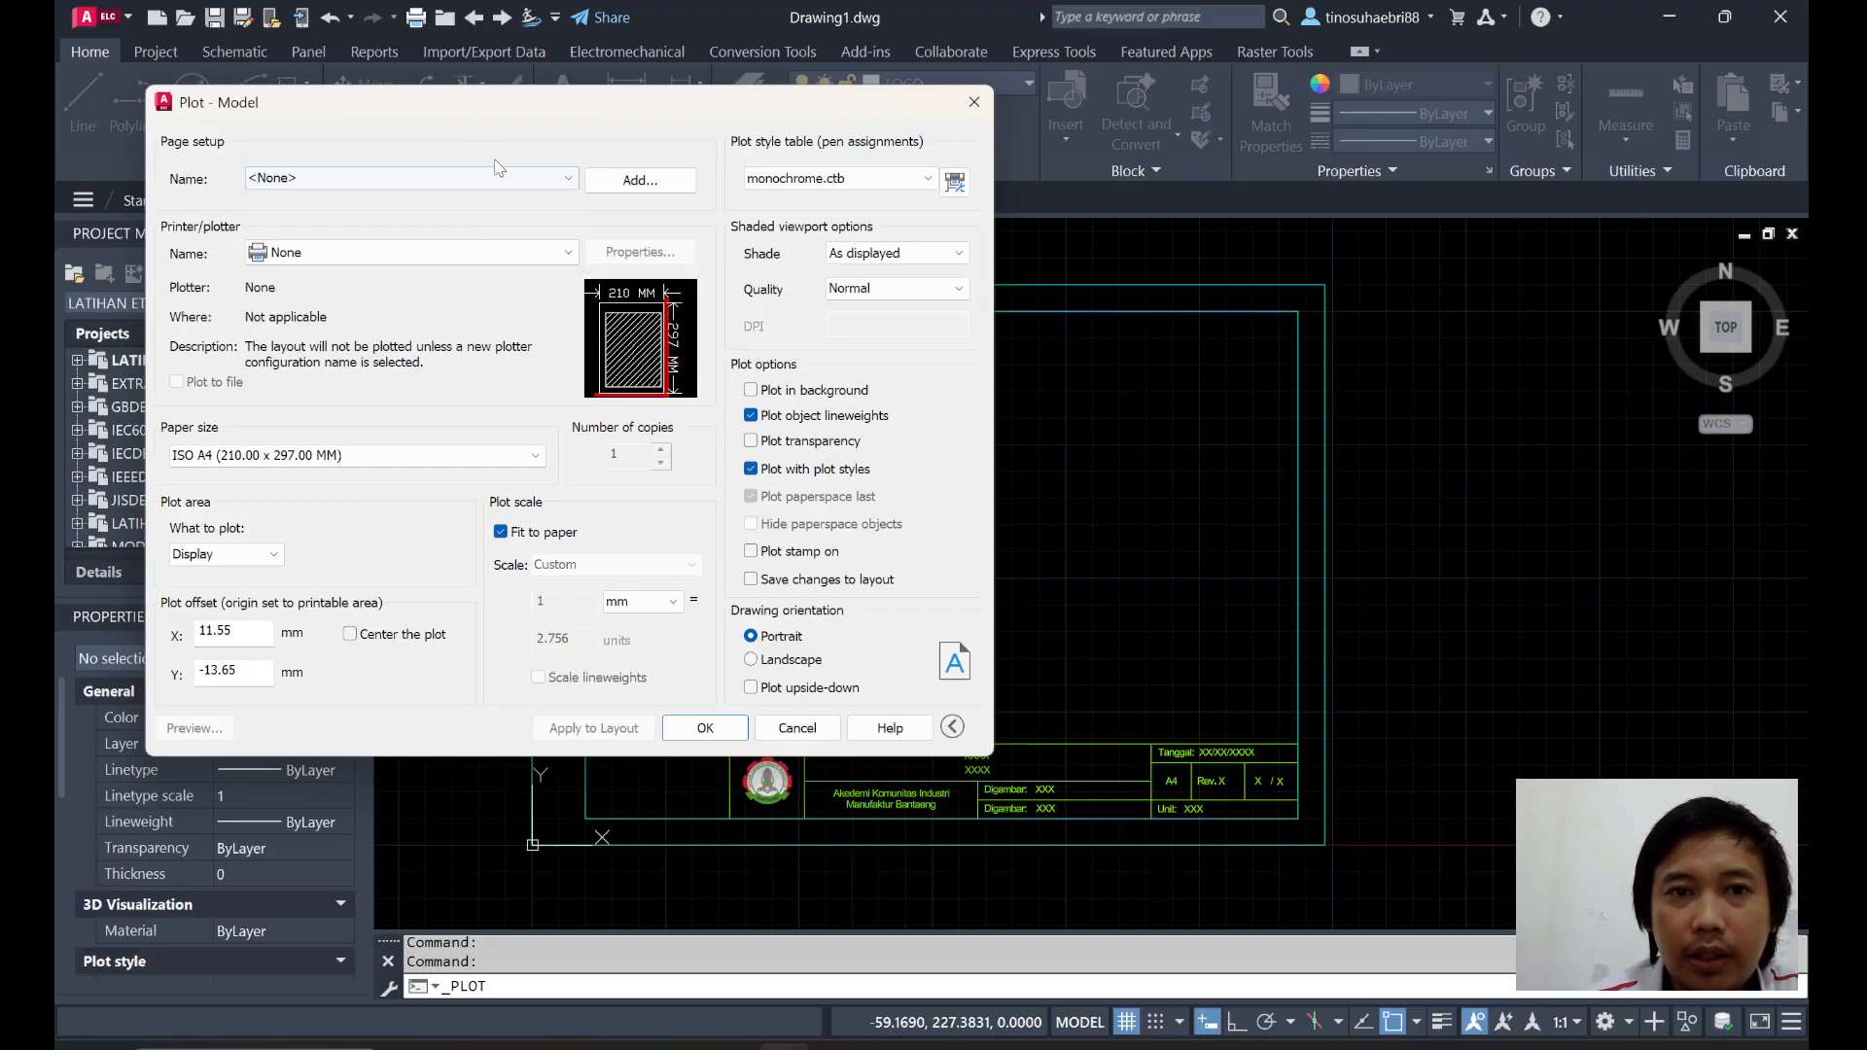
{"action": "left_click", "coordinate": [498, 173]}
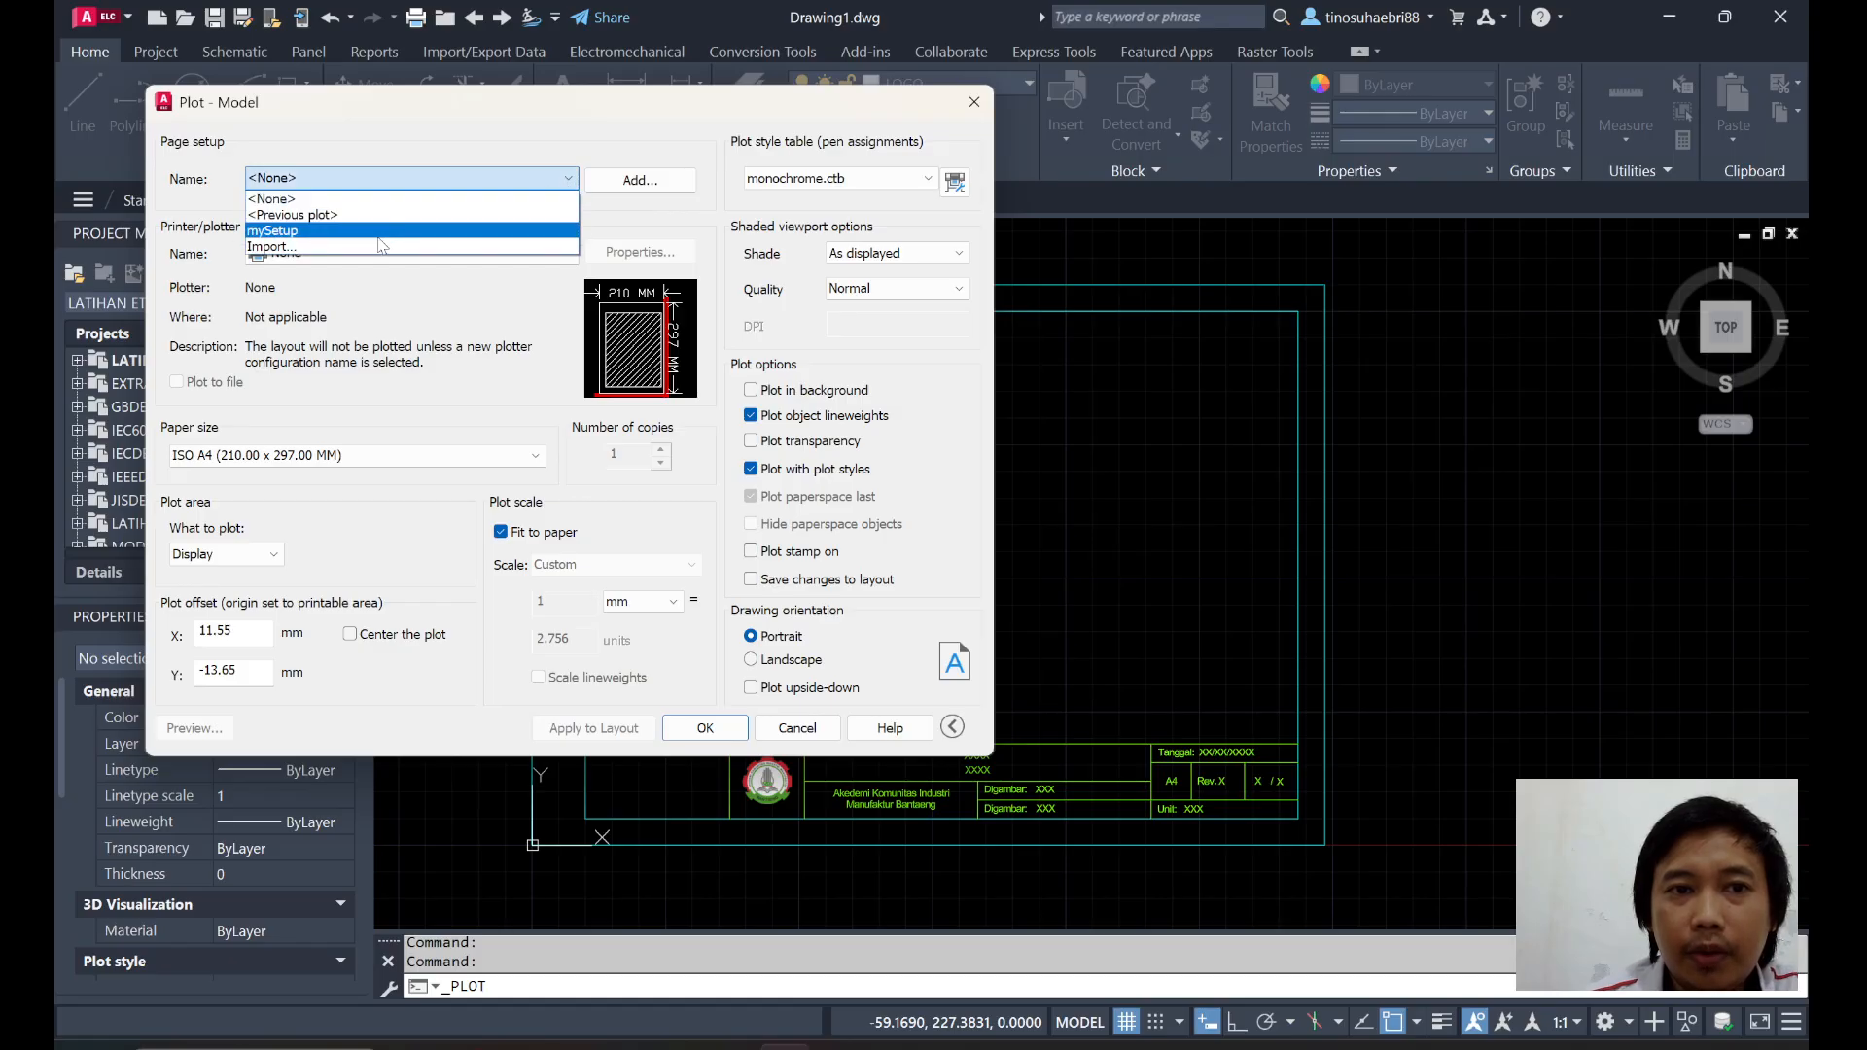
{"action": "left_click", "coordinate": [511, 127]}
{"action": "left_click", "coordinate": [503, 184]}
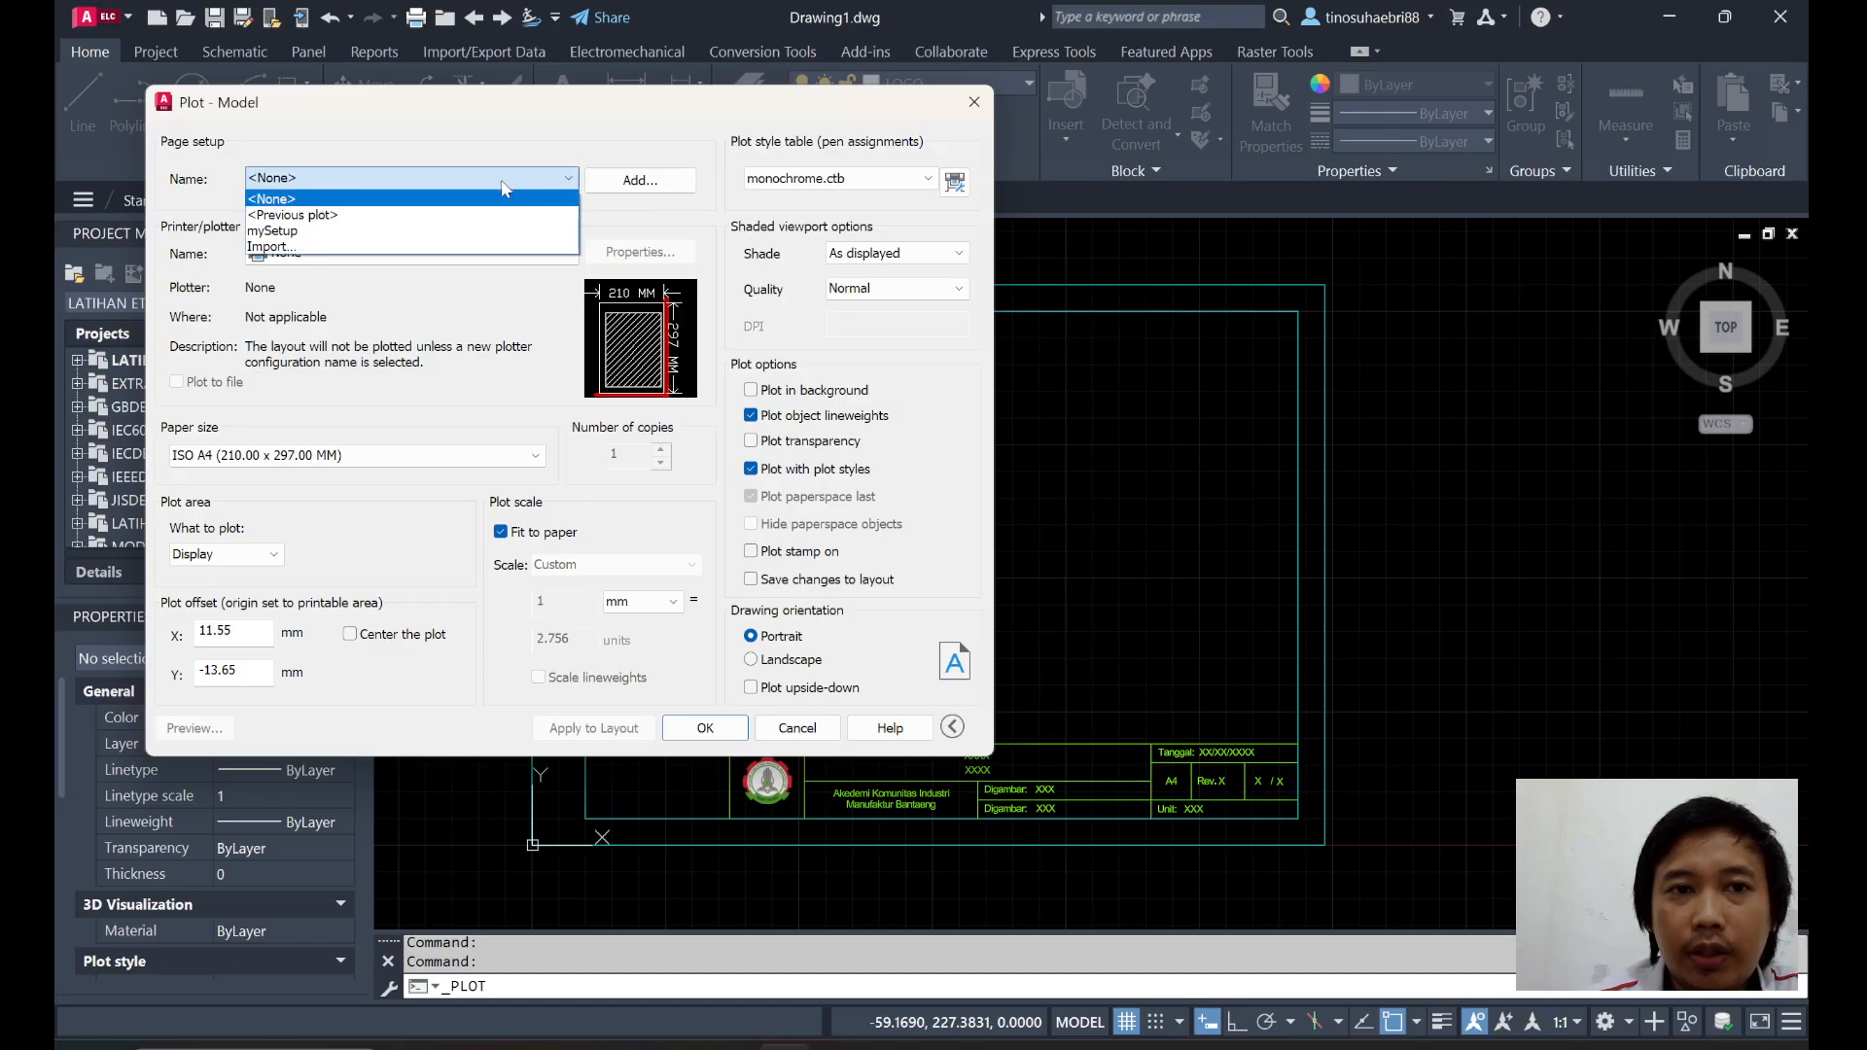
{"action": "left_click", "coordinate": [342, 232]}
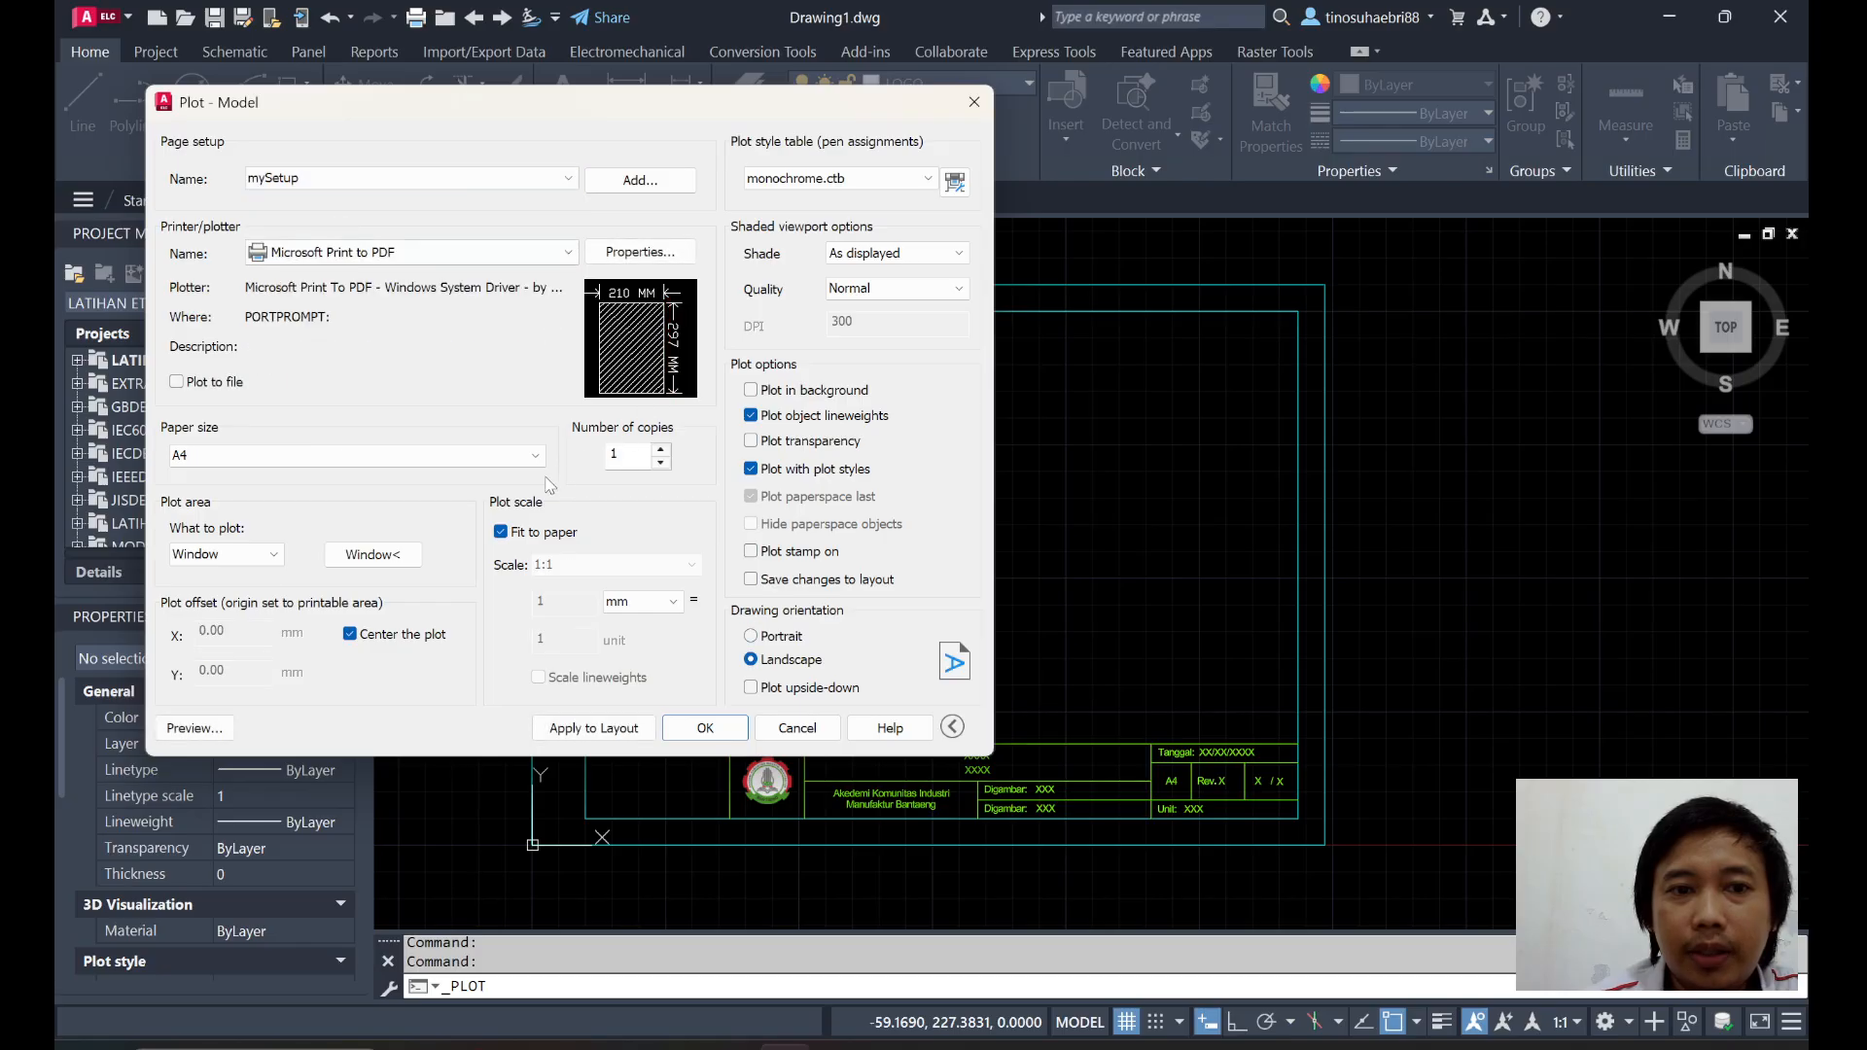
Preview the plotted A4 sheet, close the preview and apply the plot settings to the layout.
{"action": "left_click", "coordinate": [229, 737]}
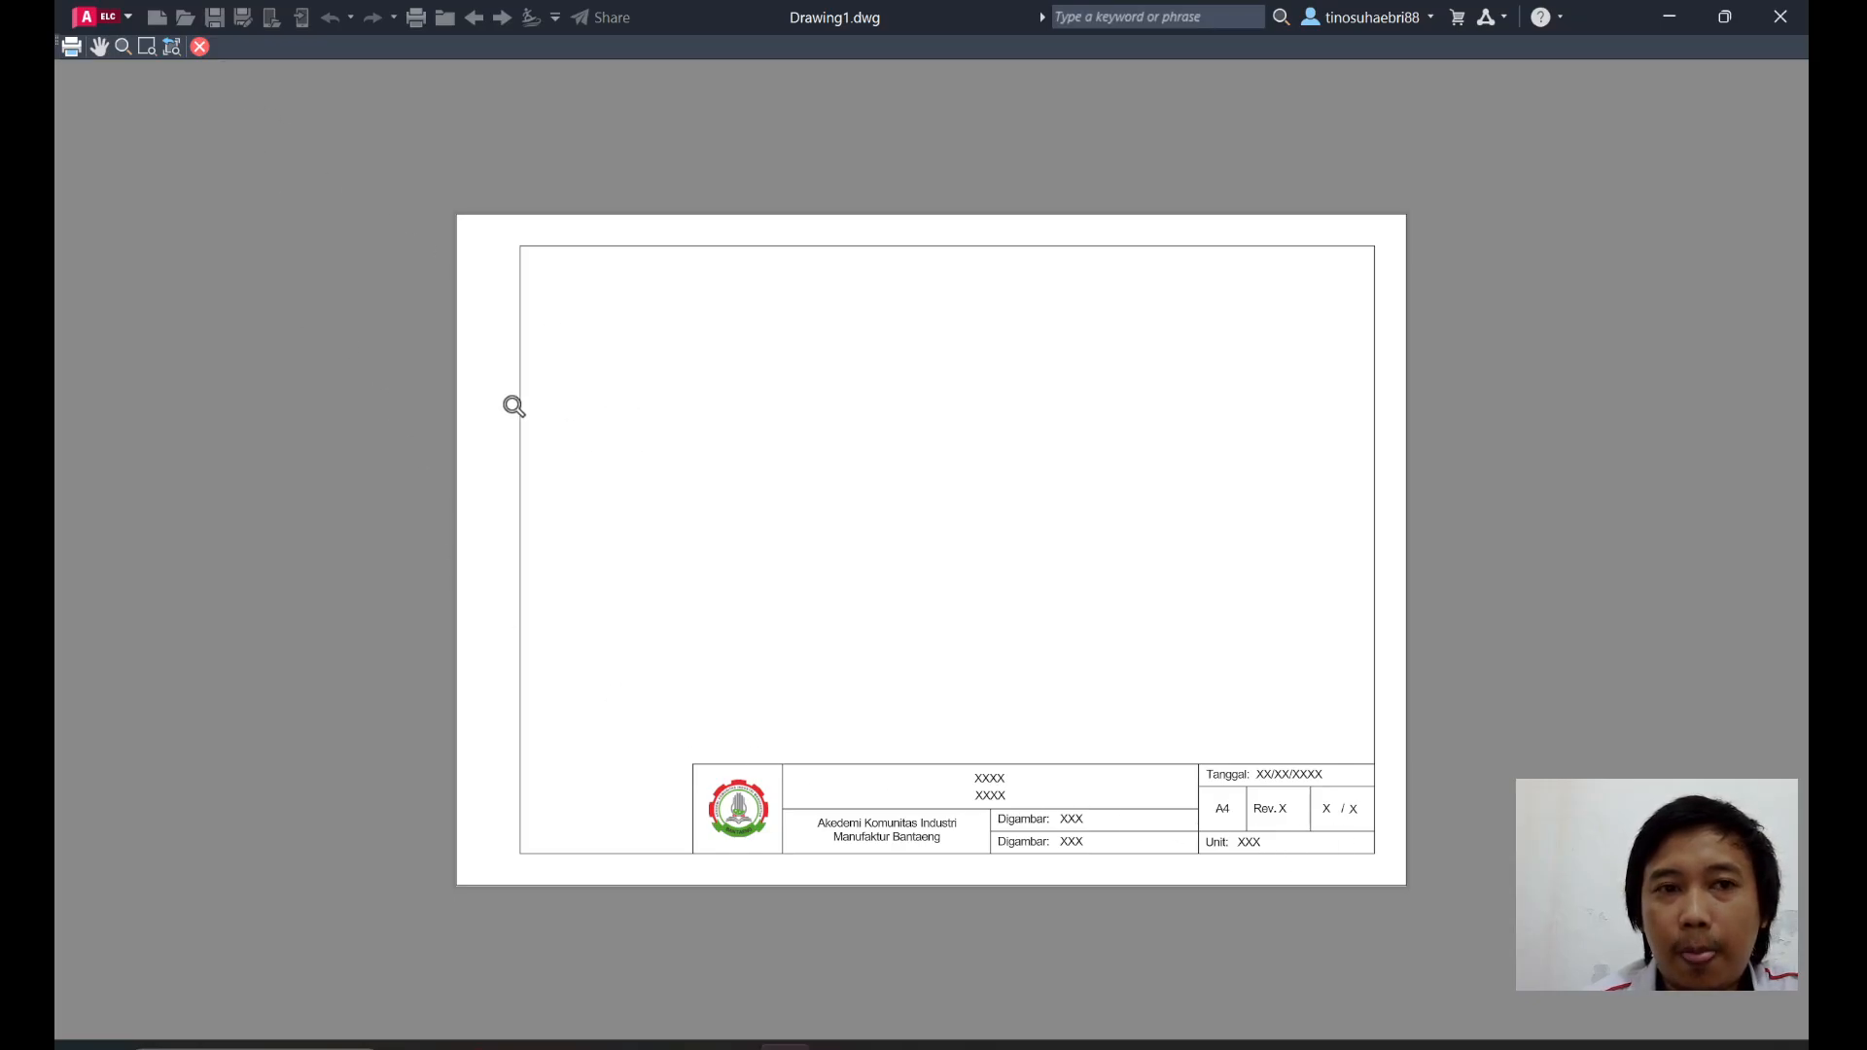
{"action": "left_click", "coordinate": [200, 47]}
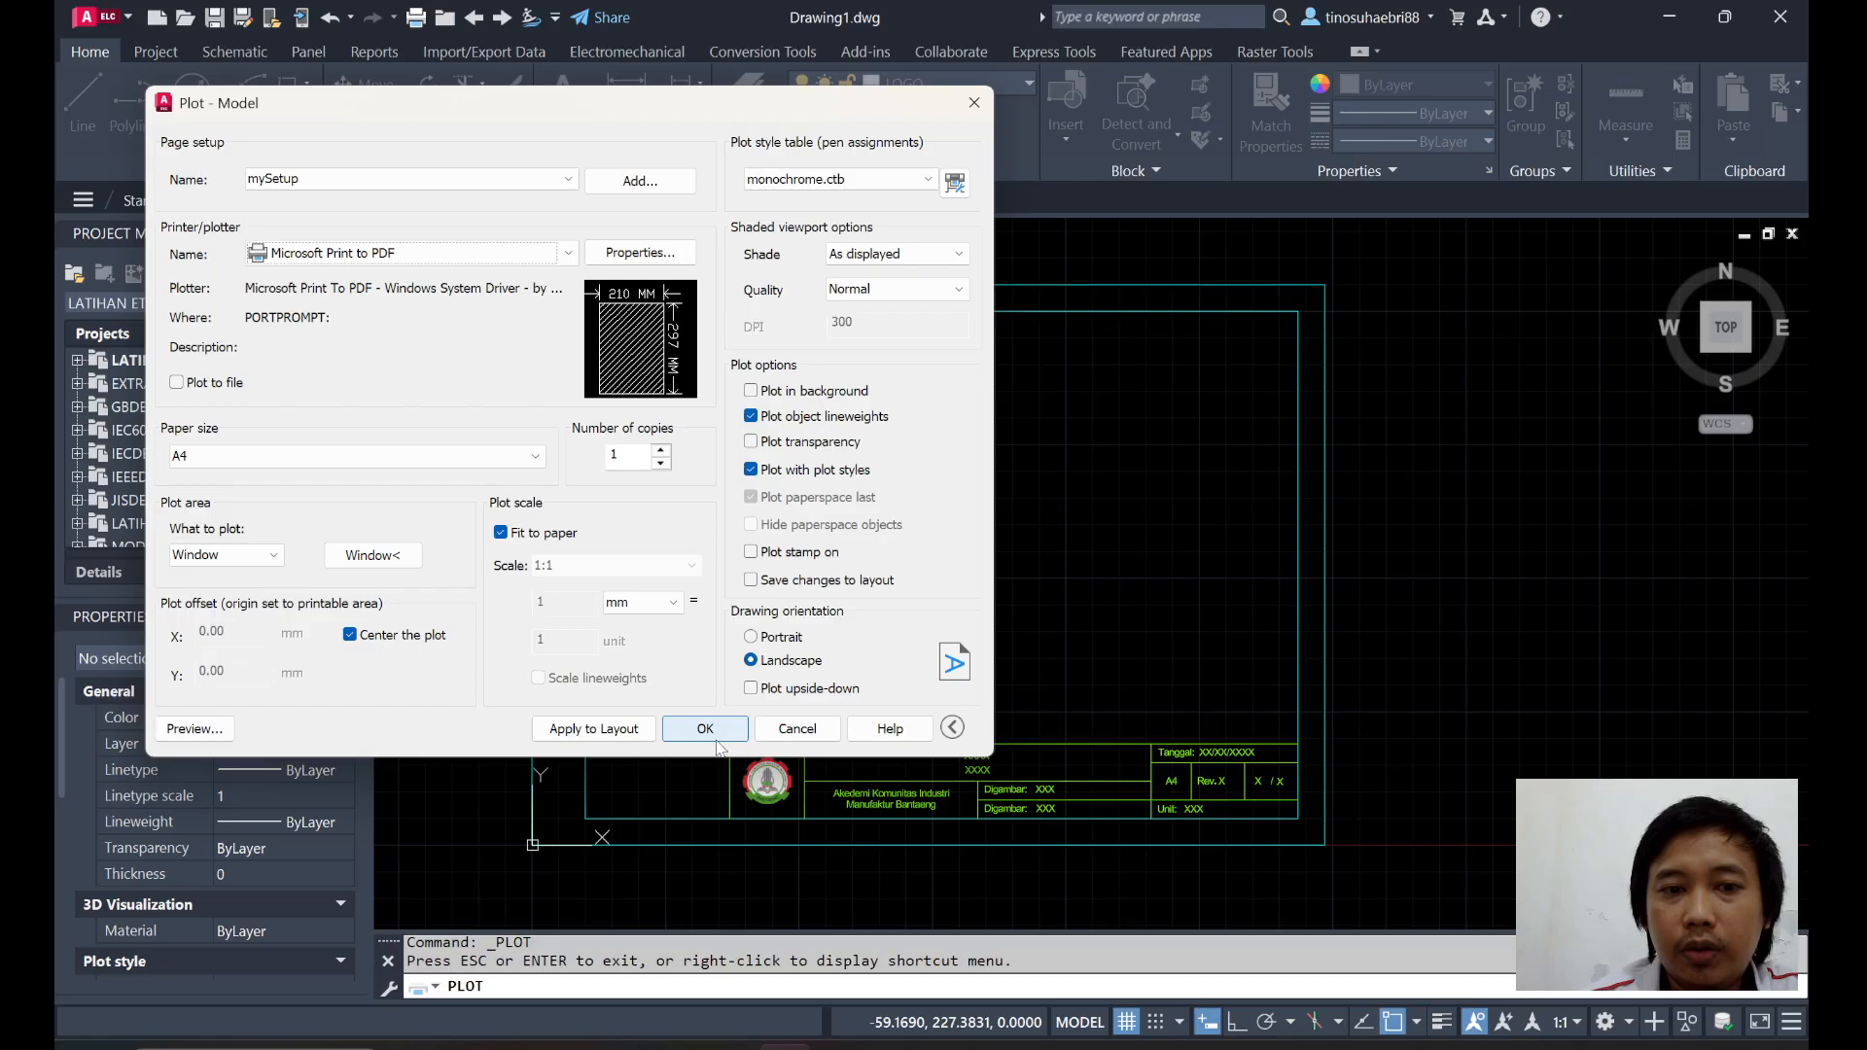
{"action": "left_click", "coordinate": [595, 729]}
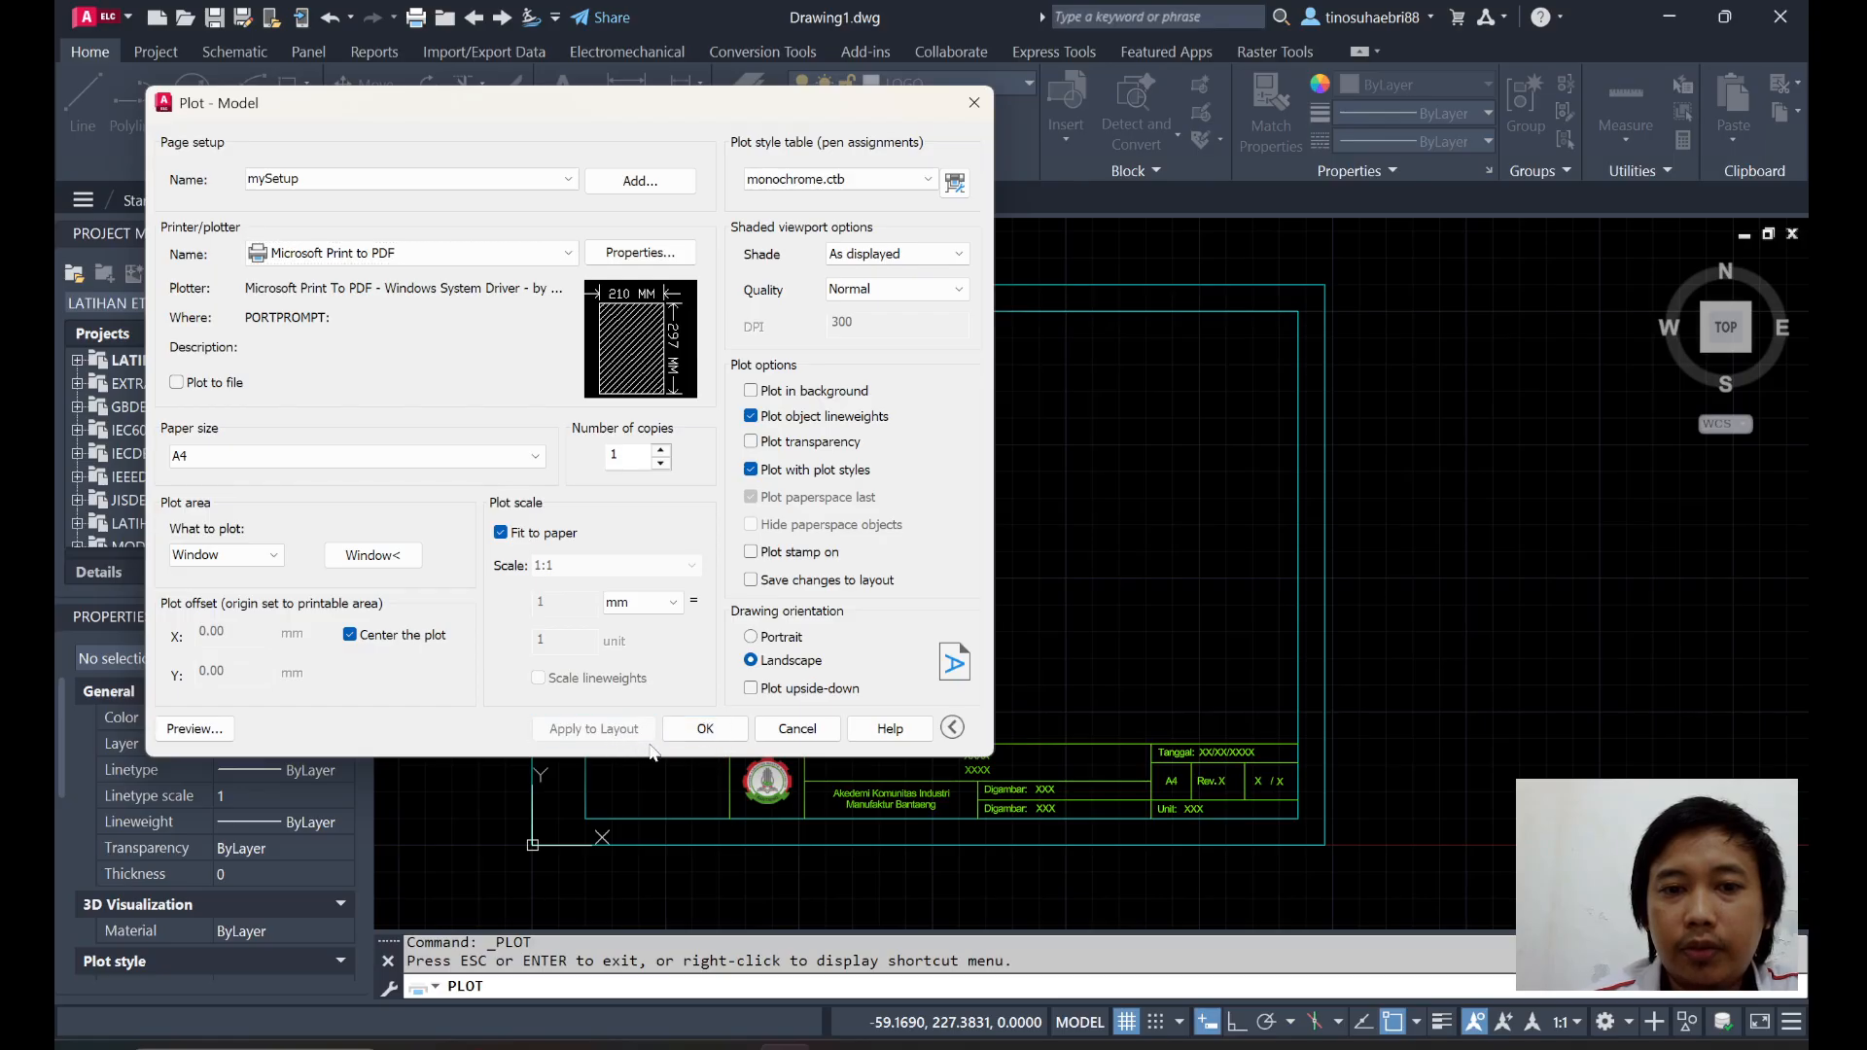
Start the plot with Microsoft Print to PDF and cancel saving the output file.
{"action": "left_click", "coordinate": [702, 729]}
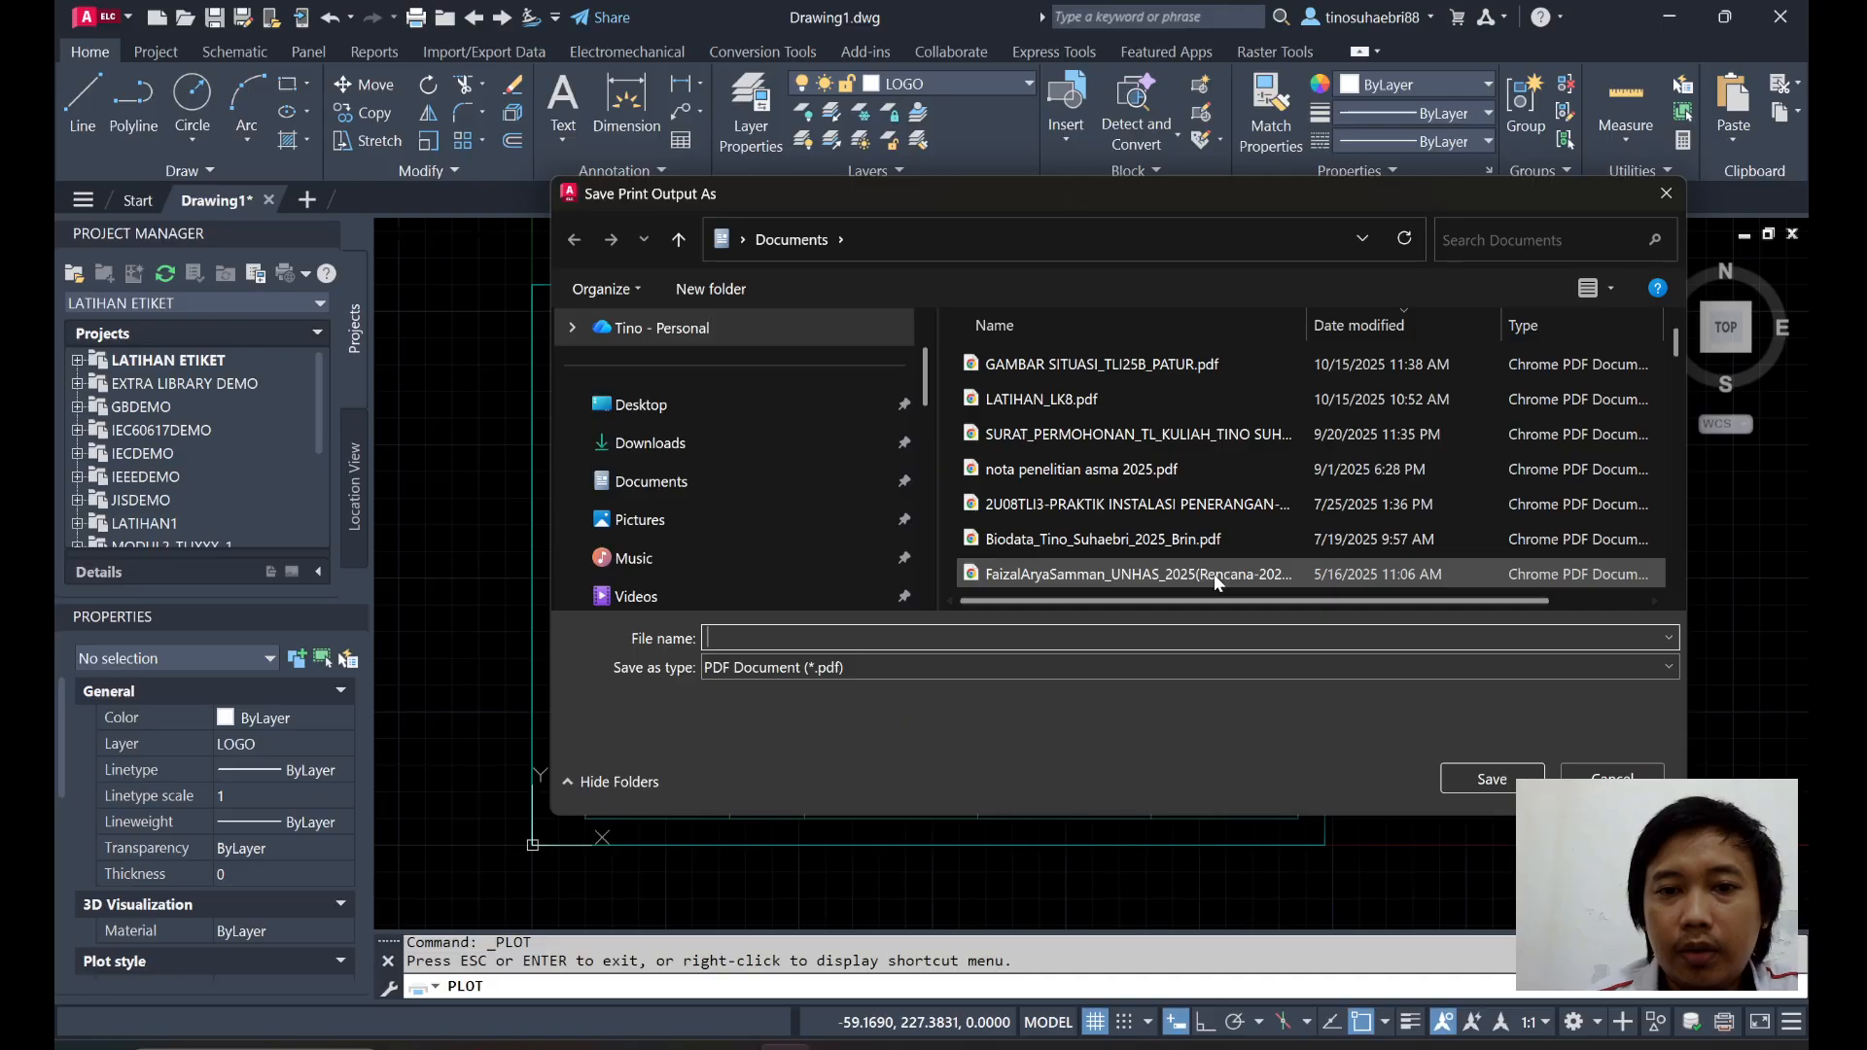
{"action": "left_click", "coordinate": [1612, 781]}
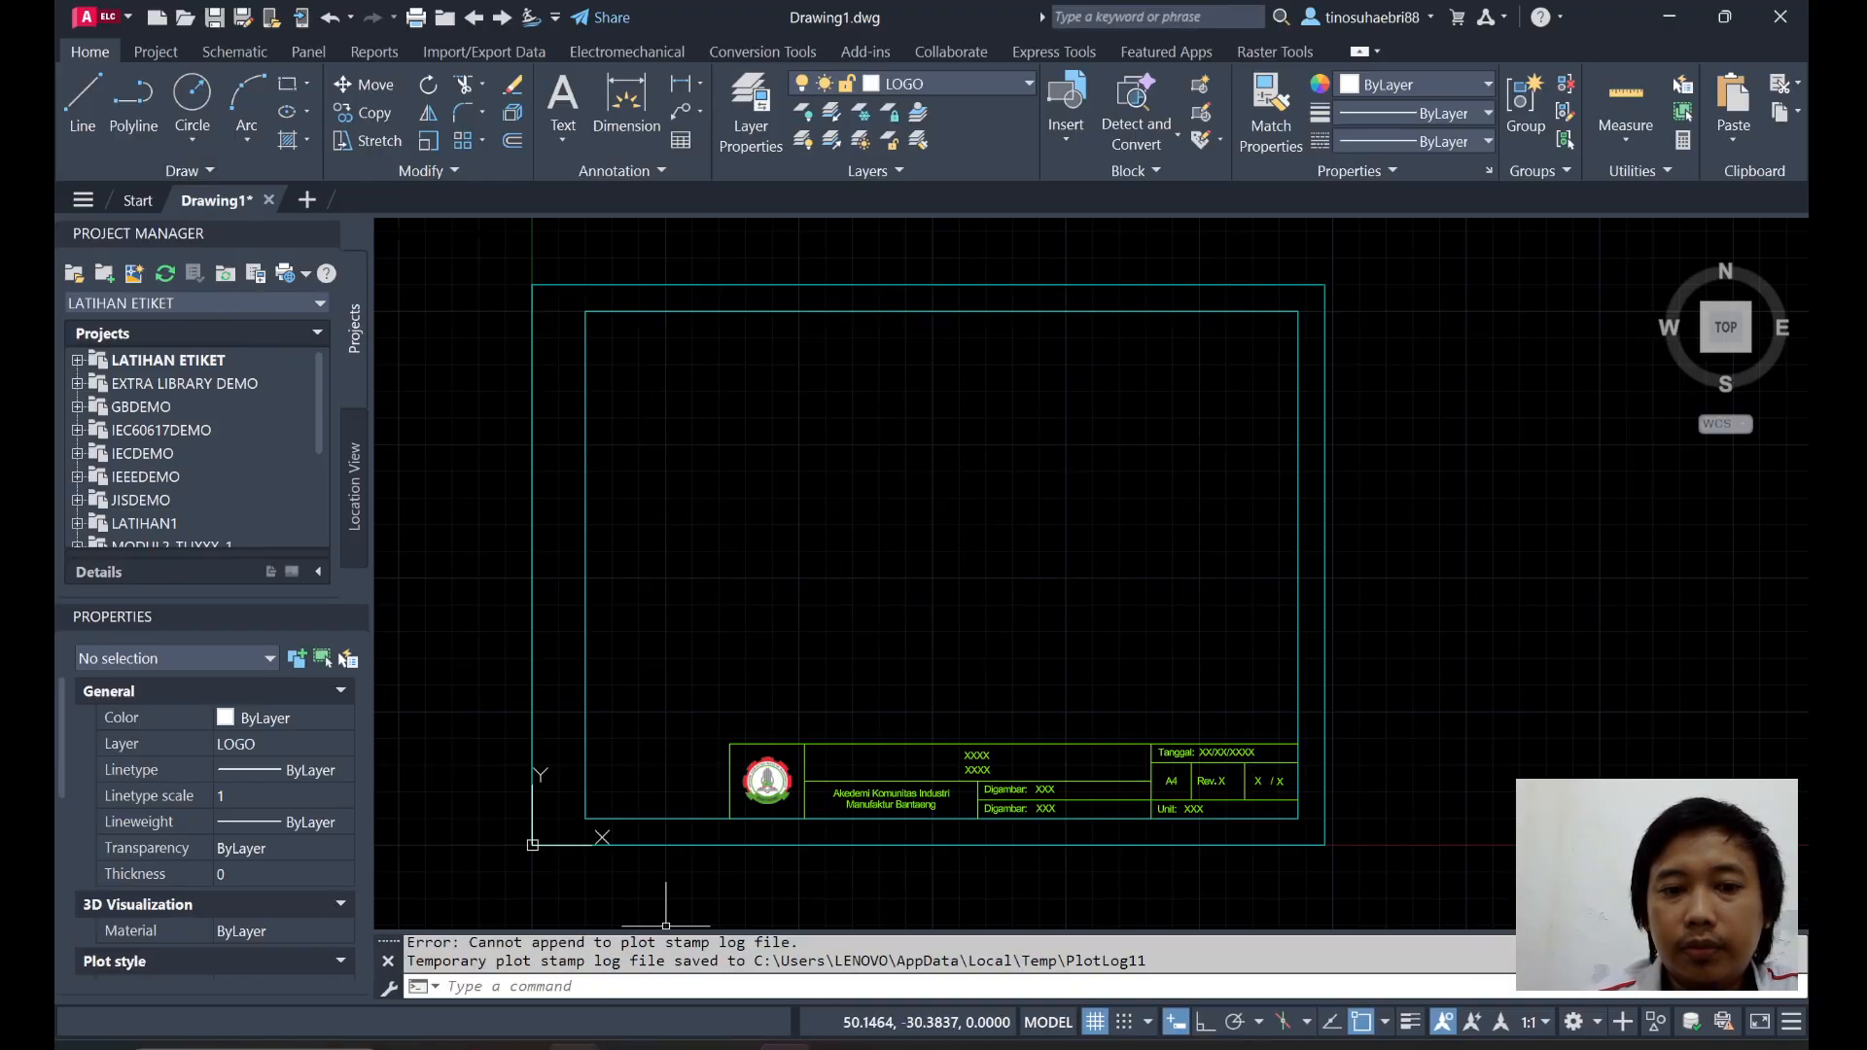
Switch to the PowerPoint presentation, review the title block topics on slide 2, and return to the AutoCAD drawing.
{"action": "key", "text": "alt+Tab"}
{"action": "left_click", "coordinate": [139, 334]}
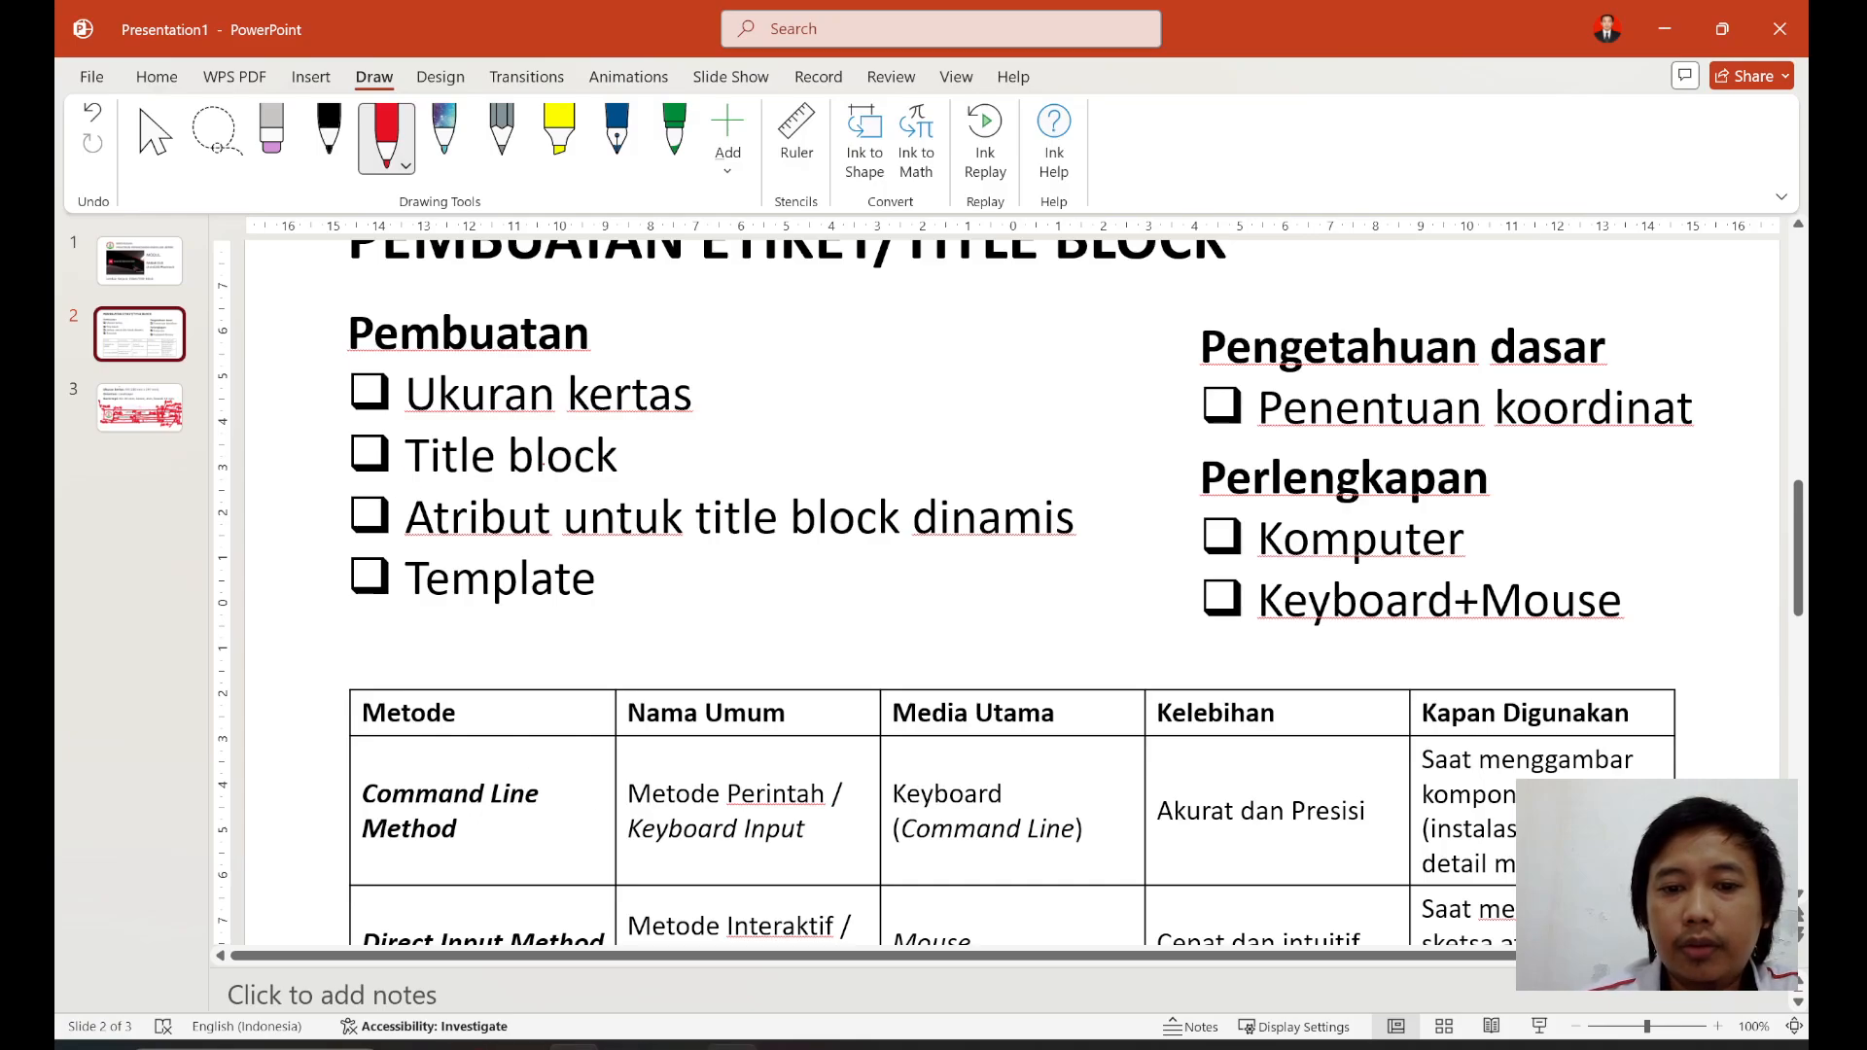
{"action": "key", "text": "alt+Tab"}
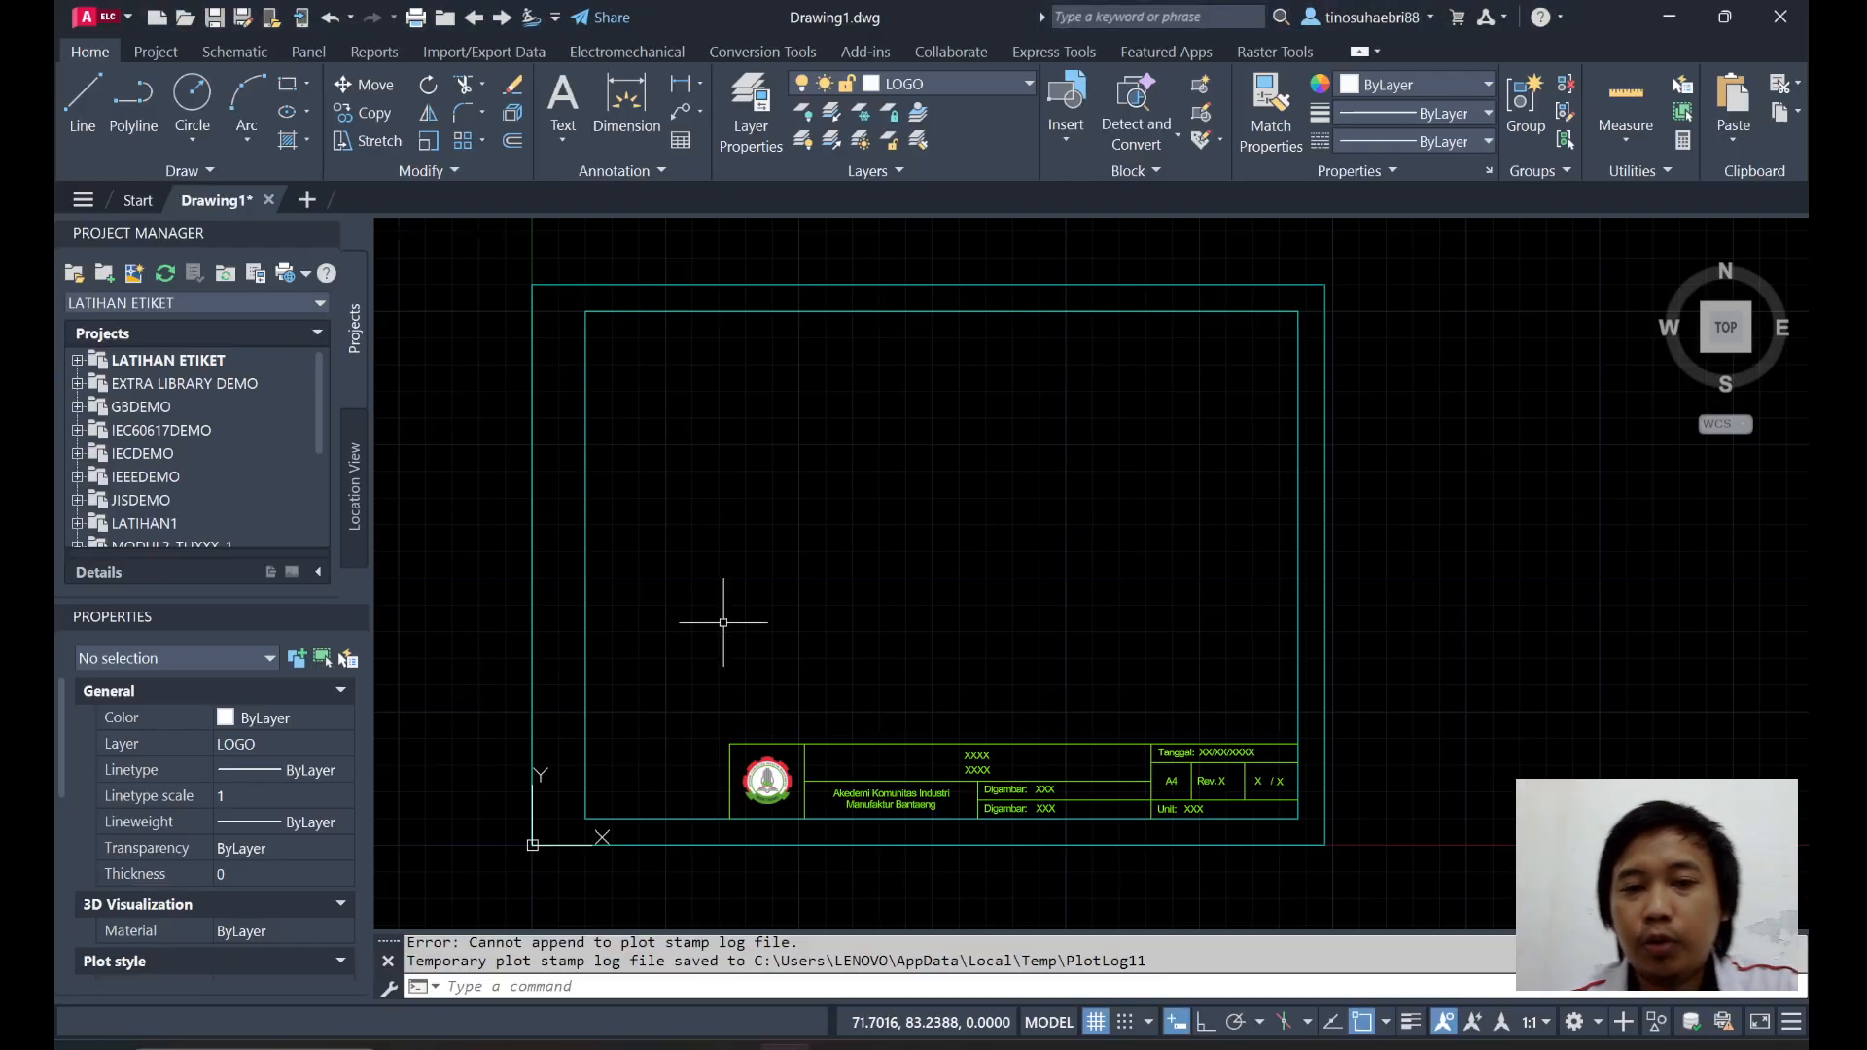